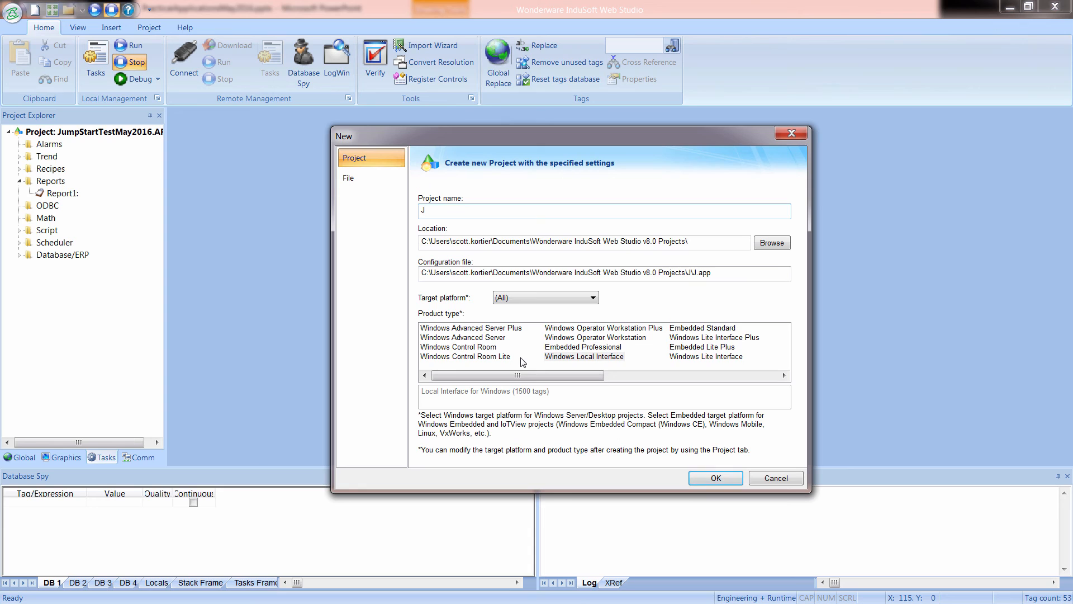
Name the new project JumpStartMay2016.
{"action": "type", "text": "u"}
{"action": "type", "text": "n"}
{"action": "key", "text": "BackSpace"}
{"action": "type", "text": "mpStartP"}
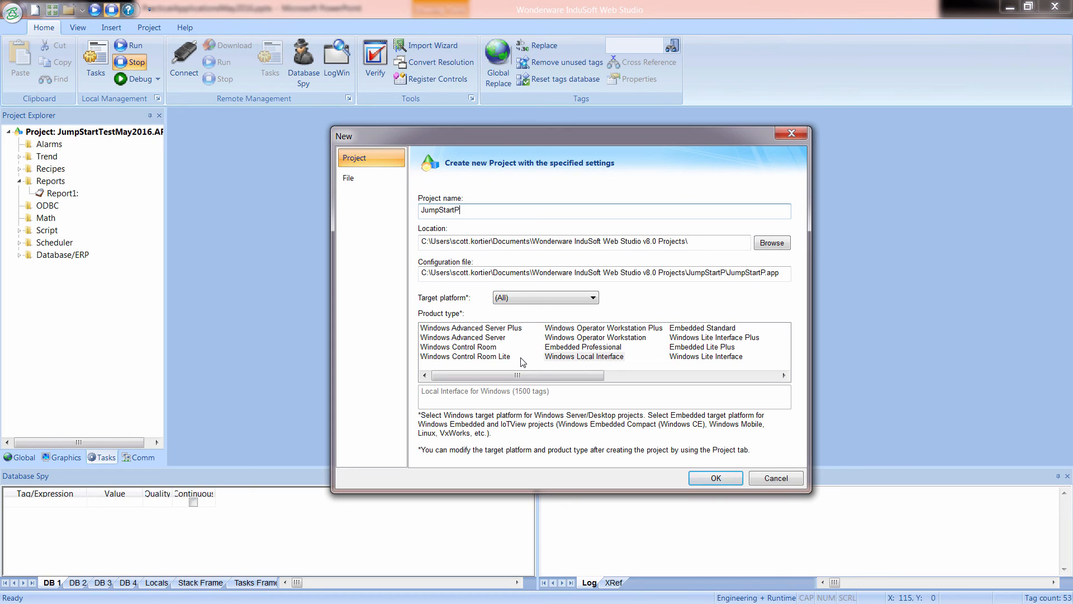
{"action": "key", "text": "BackSpace"}
{"action": "type", "text": "May2016"}
Create the project with product type Windows Local Interface, using the Empty Application template at 1920 by 1080.
{"action": "left_click", "coordinate": [559, 356]}
{"action": "left_click", "coordinate": [706, 479]}
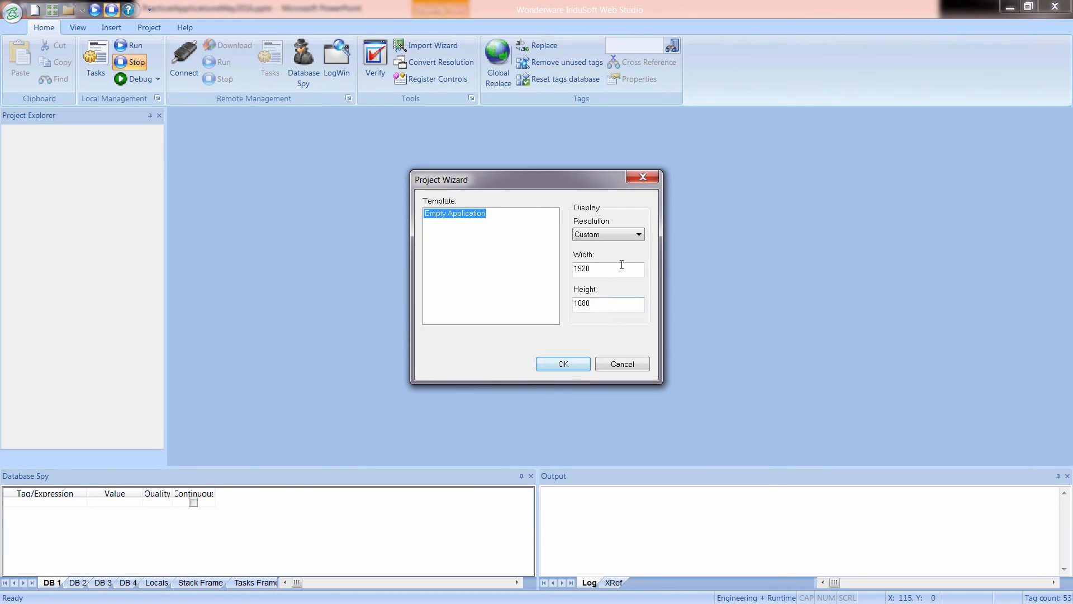
{"action": "left_click", "coordinate": [566, 362]}
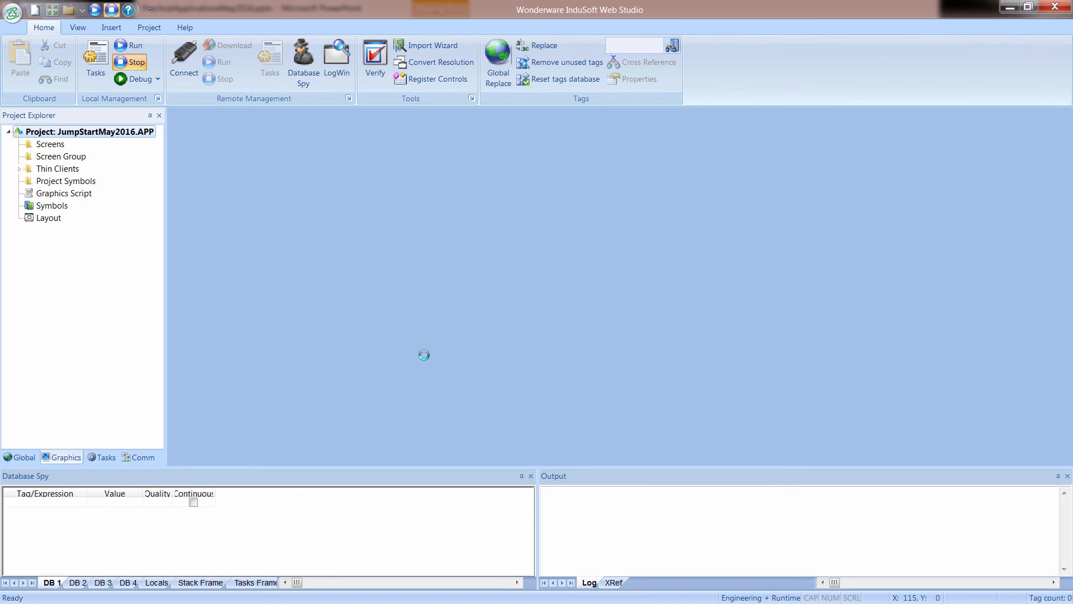
Insert a new class named cAddress in the project's global Classes folder.
{"action": "left_click", "coordinate": [25, 459]}
{"action": "left_click", "coordinate": [39, 158]}
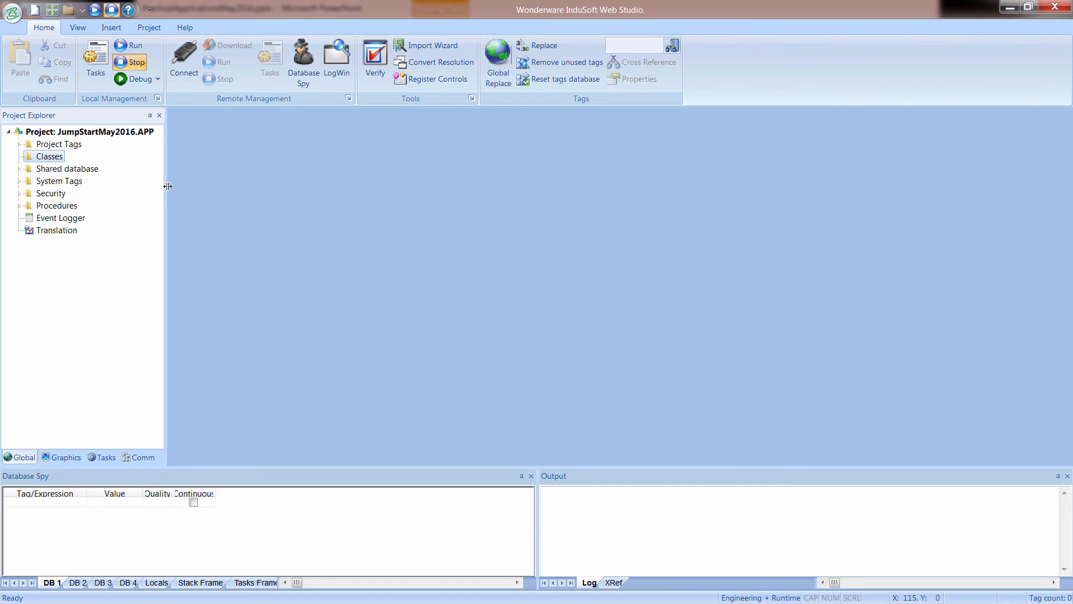
{"action": "right_click", "coordinate": [52, 156]}
{"action": "left_click", "coordinate": [84, 163]}
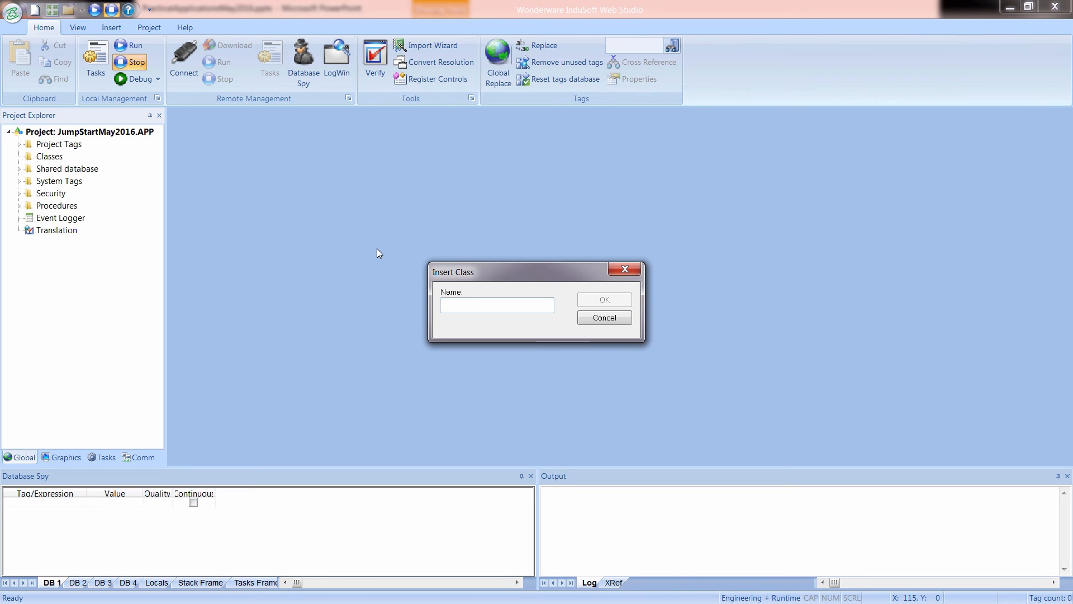
{"action": "type", "text": "c"}
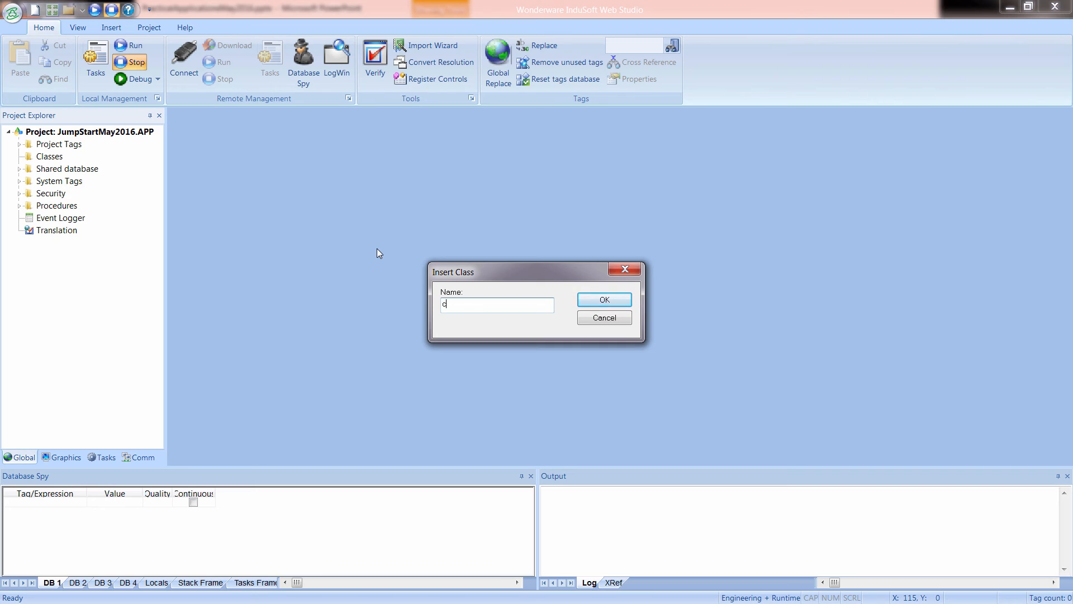
{"action": "type", "text": "Address"}
{"action": "left_click_drag", "start_coordinate": [476, 304], "coordinate": [446, 303]}
{"action": "left_click", "coordinate": [584, 299]}
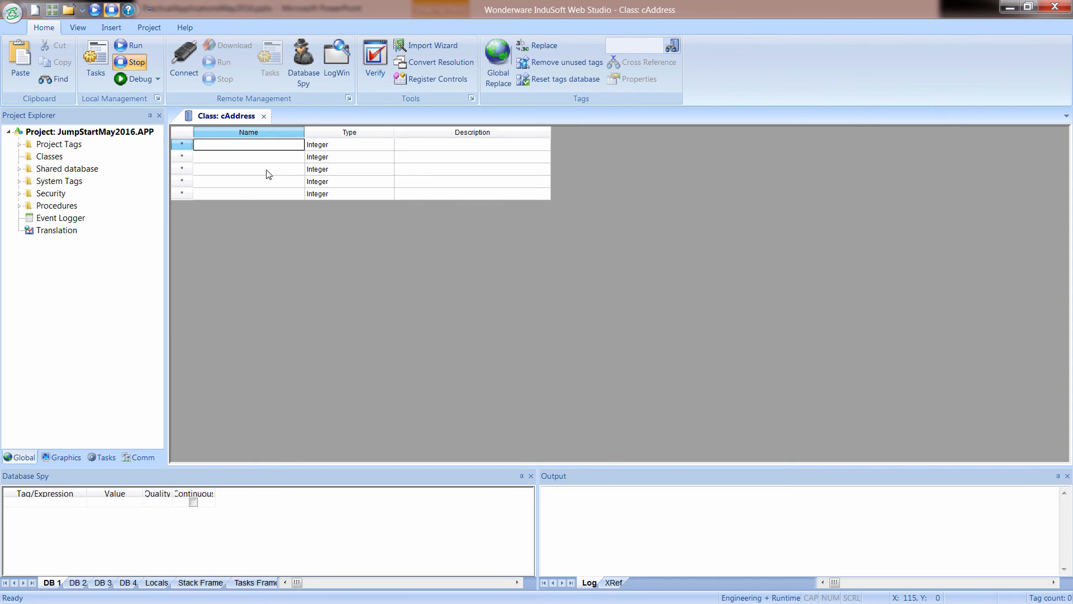
Paste the member names Company, Address1, Address2, City, State, Zip and Phone into the cAddress class.
{"action": "type", "text": "Company Address1 Address2 City State Zip Phone"}
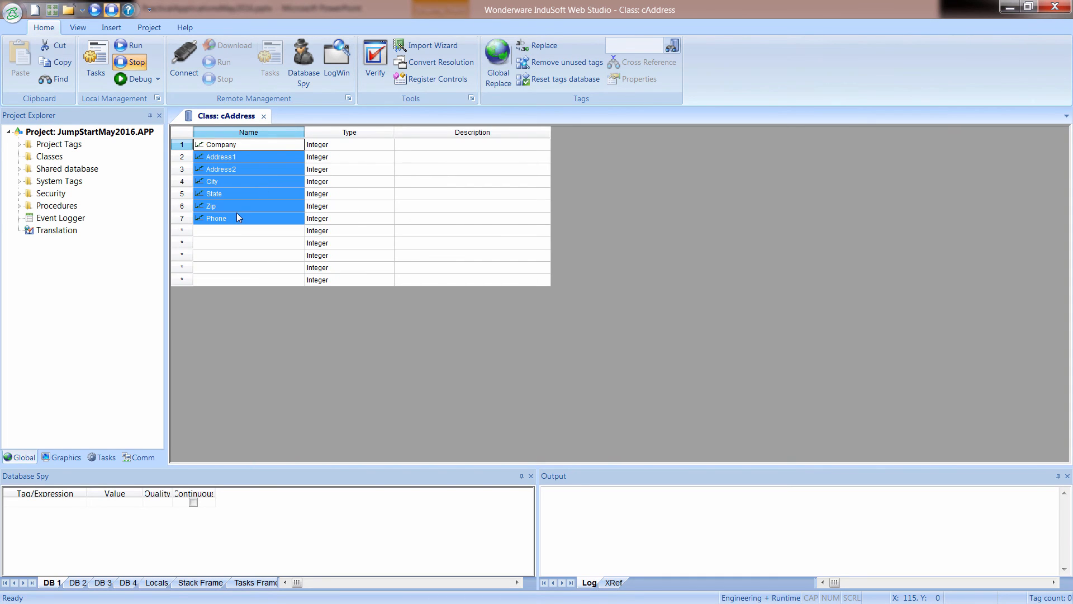
{"action": "left_click", "coordinate": [232, 148]}
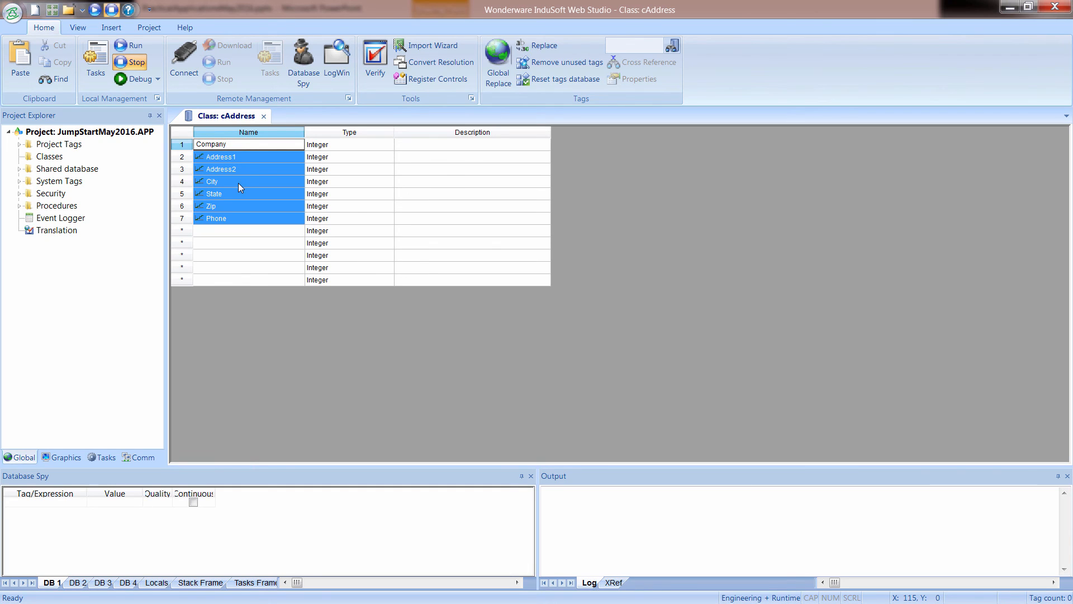
{"action": "left_click", "coordinate": [223, 211]}
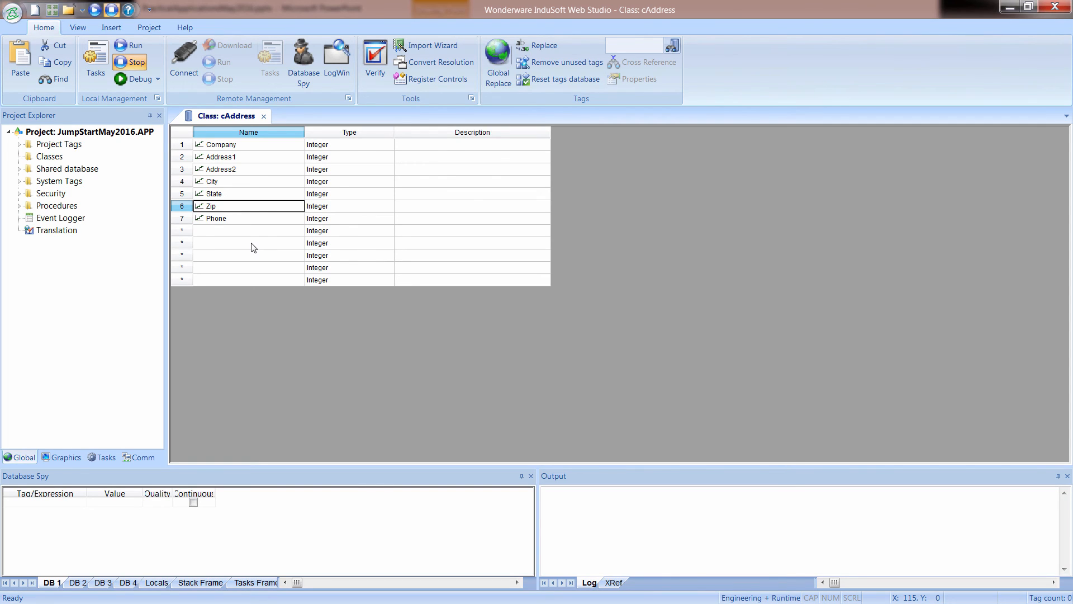
Set the type of all seven cAddress members, Company through Phone, to String and close the class sheet.
{"action": "left_click", "coordinate": [330, 148]}
{"action": "key", "text": "s"}
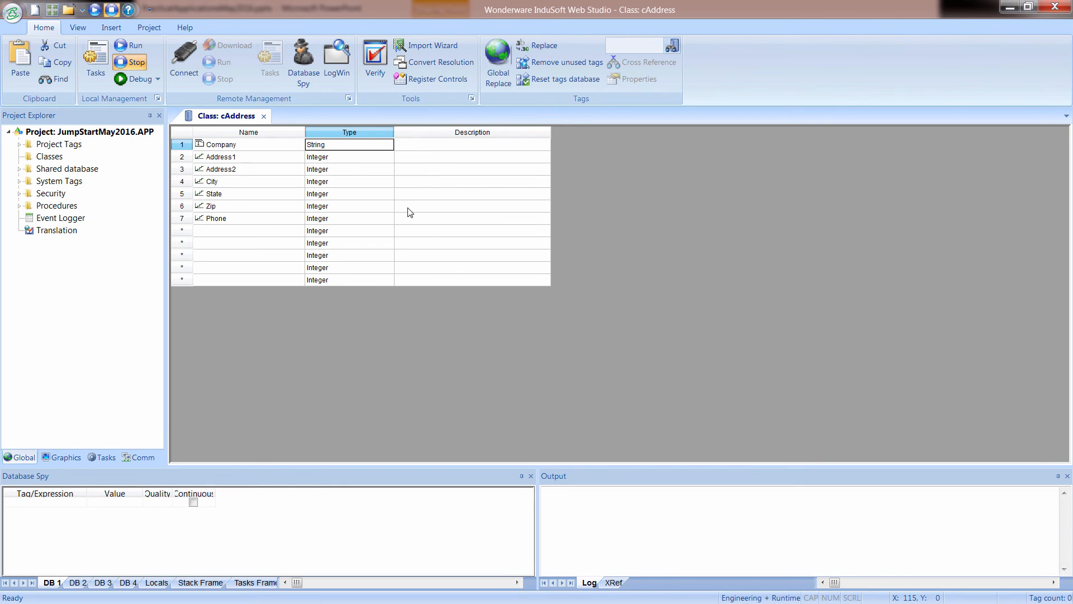
{"action": "left_click_drag", "start_coordinate": [335, 159], "coordinate": [337, 189]}
{"action": "left_click", "coordinate": [337, 159]}
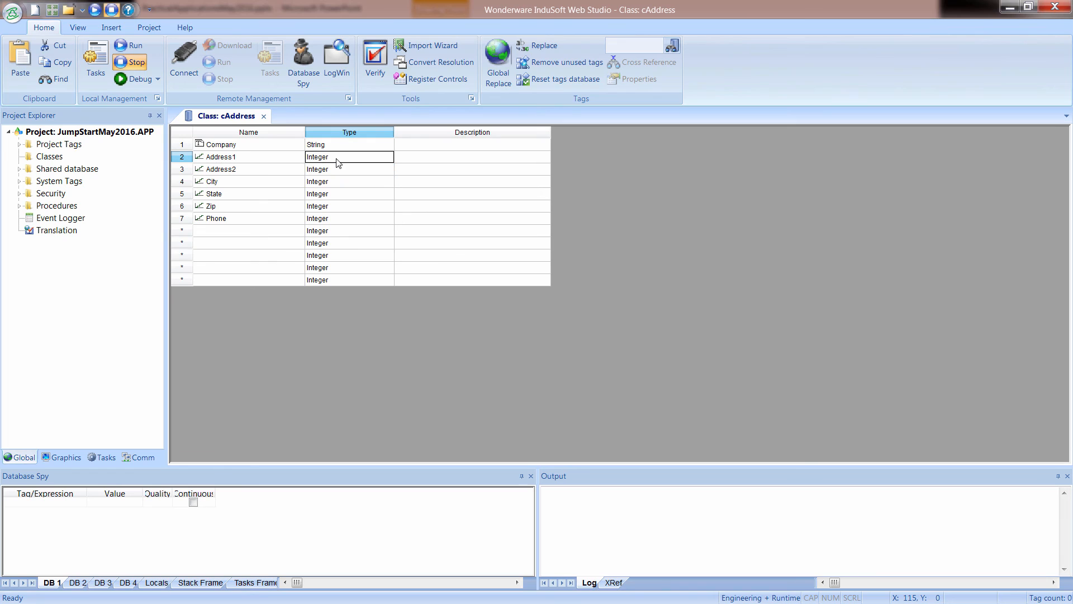
{"action": "key", "text": "s"}
{"action": "left_click", "coordinate": [331, 170]}
{"action": "key", "text": "s"}
{"action": "left_click", "coordinate": [333, 182]}
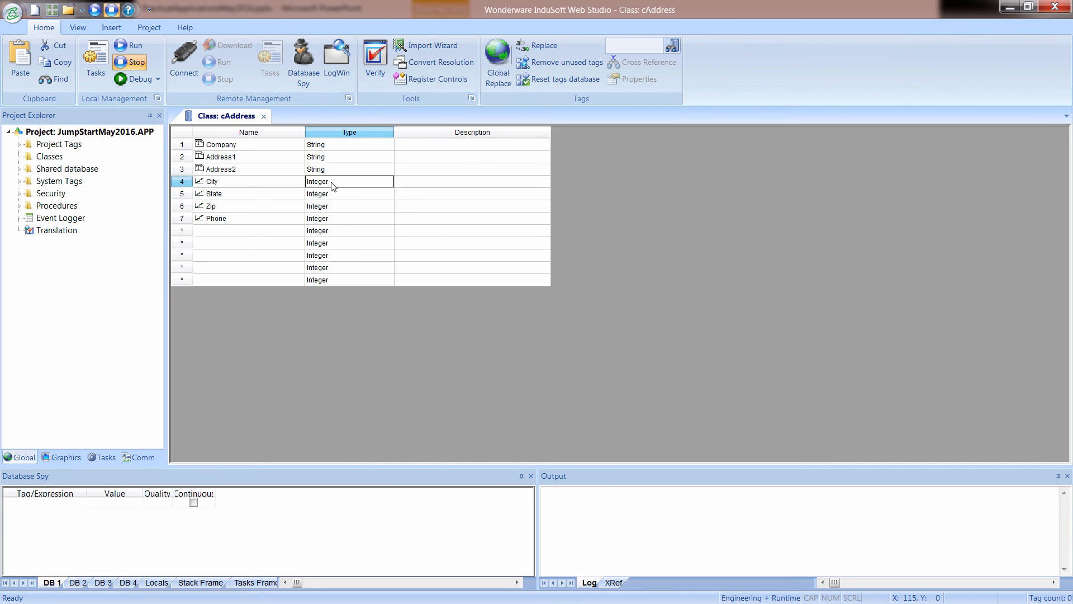
{"action": "key", "text": "s"}
{"action": "left_click", "coordinate": [334, 194]}
{"action": "key", "text": "s"}
{"action": "left_click", "coordinate": [335, 206]}
{"action": "key", "text": "s"}
{"action": "left_click", "coordinate": [336, 220]}
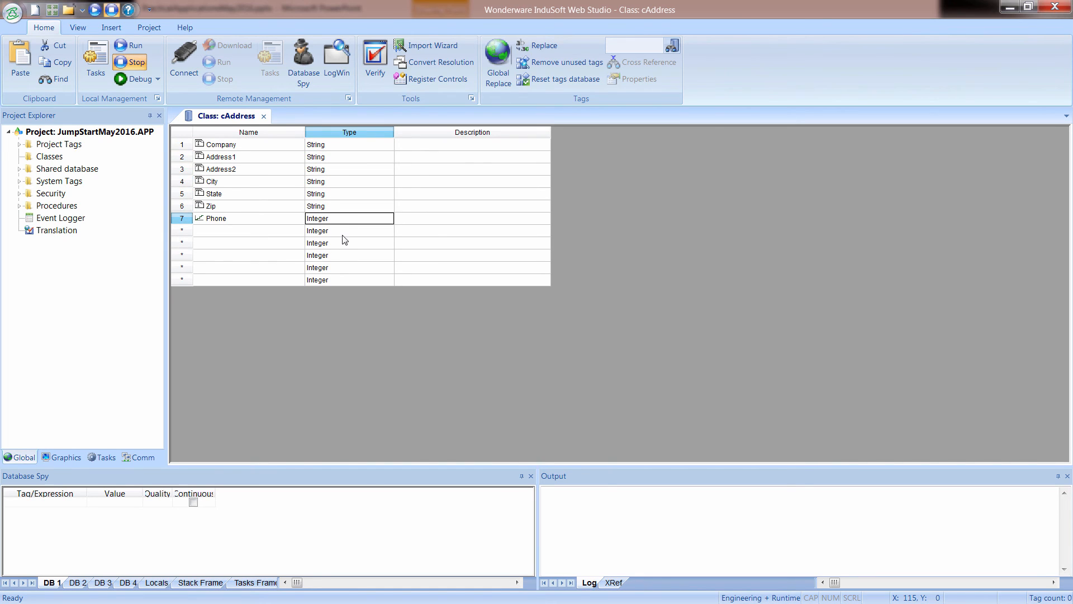
{"action": "key", "text": "s"}
{"action": "left_click", "coordinate": [219, 210]}
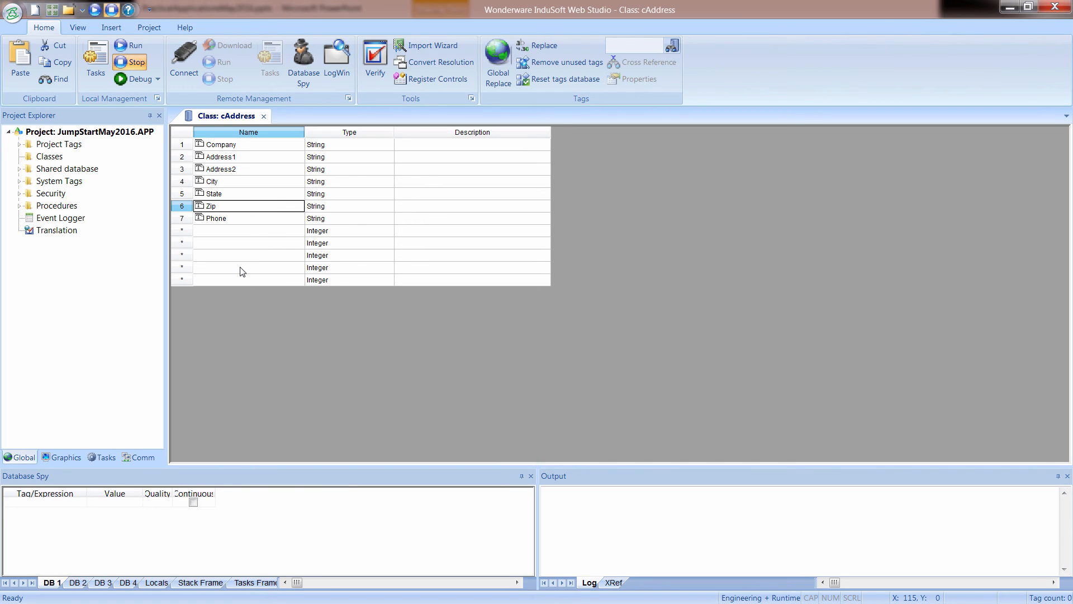
{"action": "left_click", "coordinate": [317, 207]}
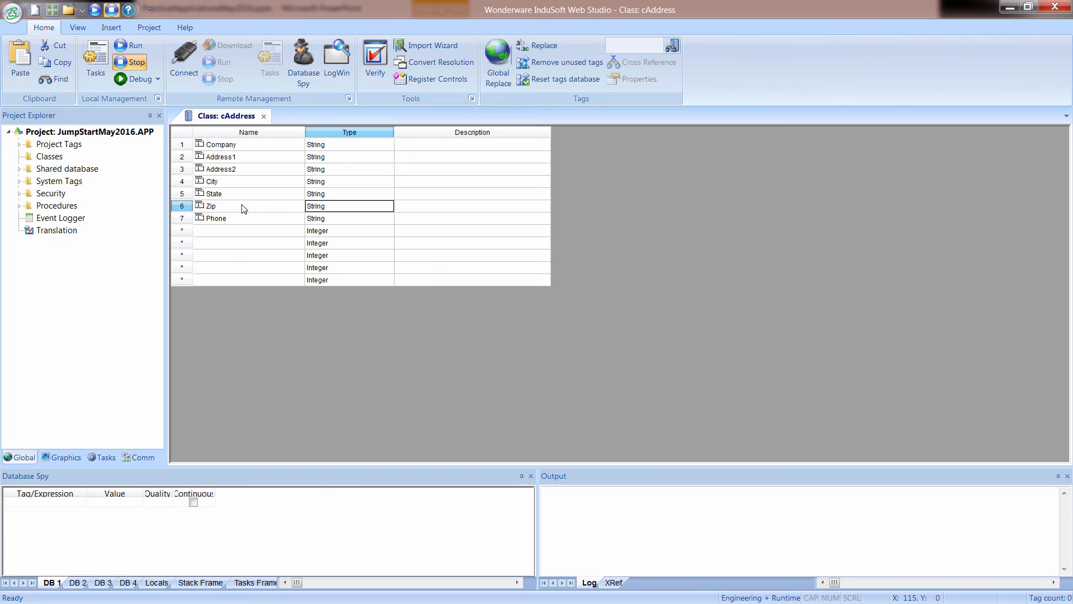
{"action": "left_click", "coordinate": [264, 115]}
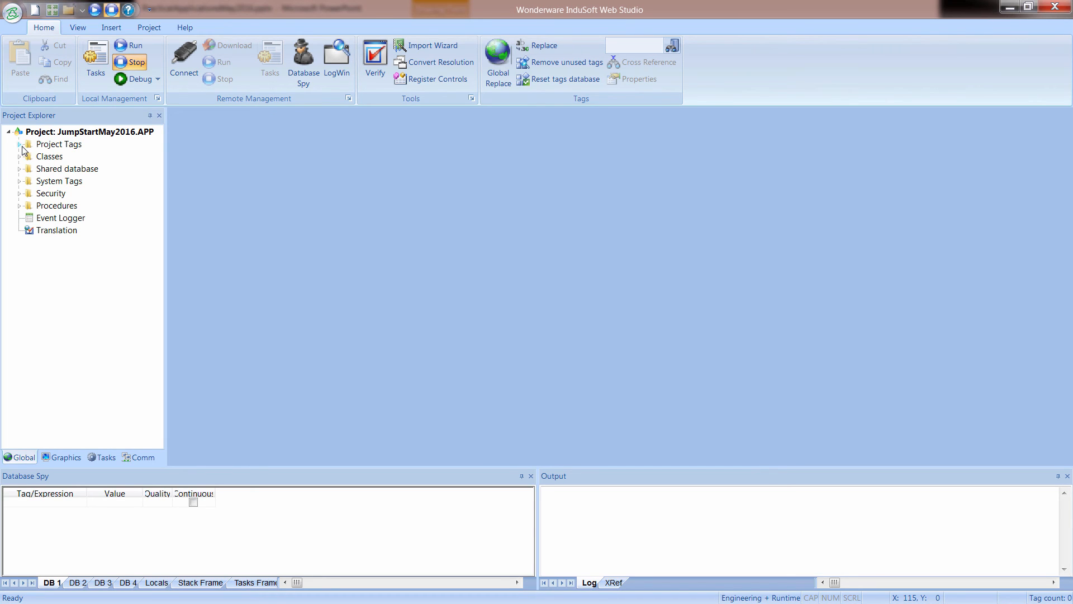
Add a tag named BillTo with type cAddress to the project tags datasheet.
{"action": "double_click", "coordinate": [57, 146]}
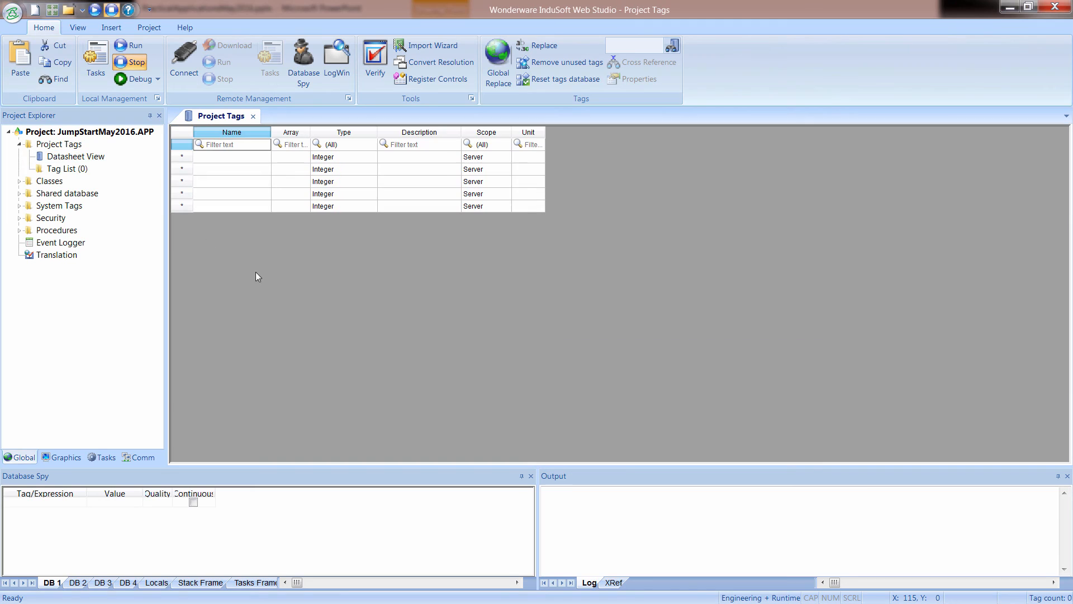
{"action": "left_click", "coordinate": [226, 158]}
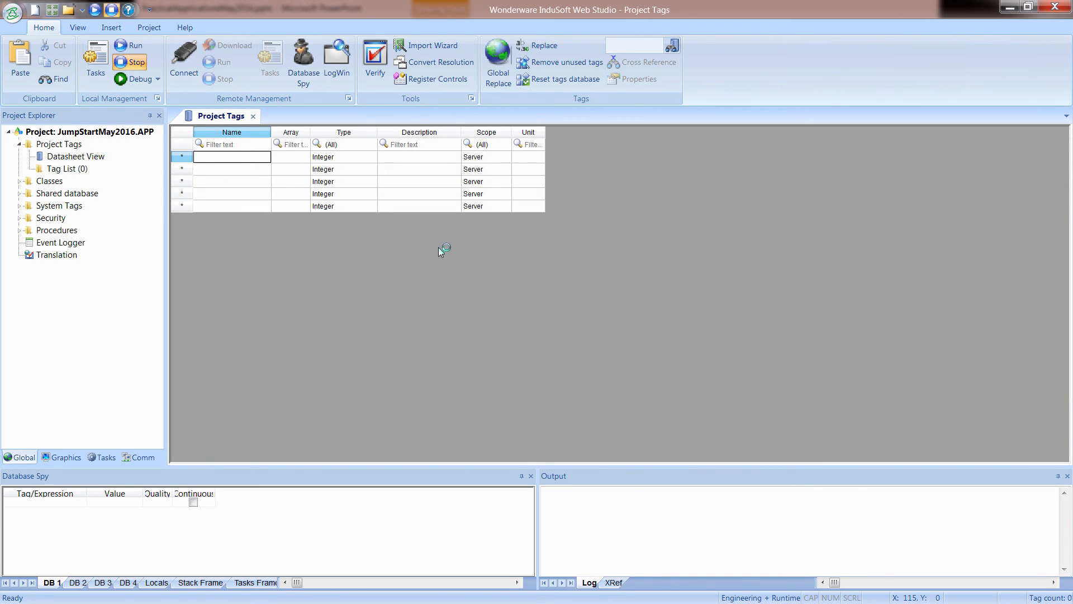
{"action": "type", "text": "BillTo"}
{"action": "key", "text": "Return"}
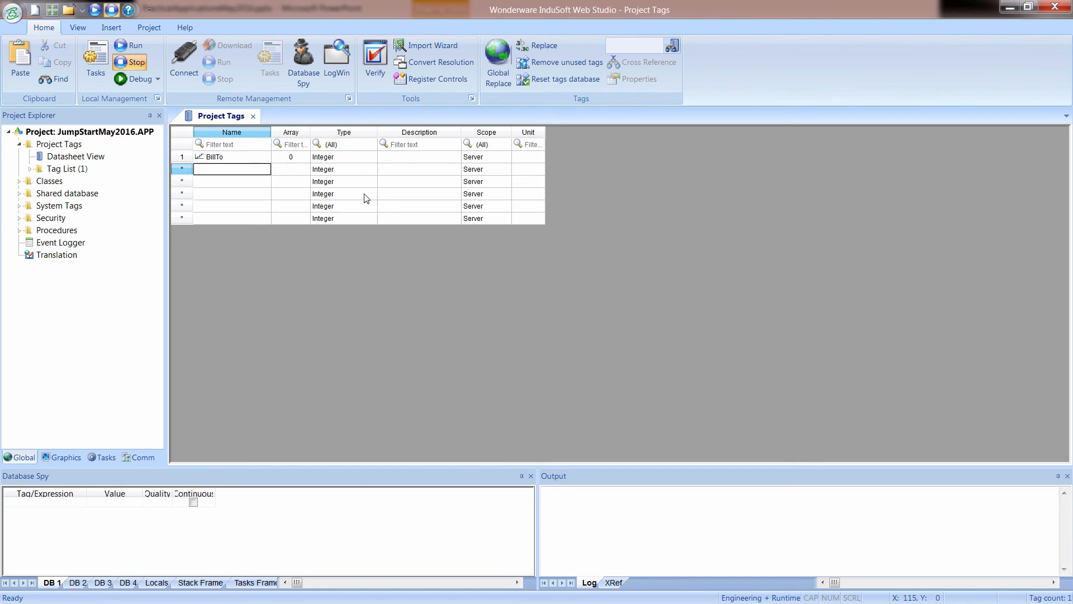
{"action": "left_click", "coordinate": [345, 157]}
{"action": "left_click", "coordinate": [345, 157]}
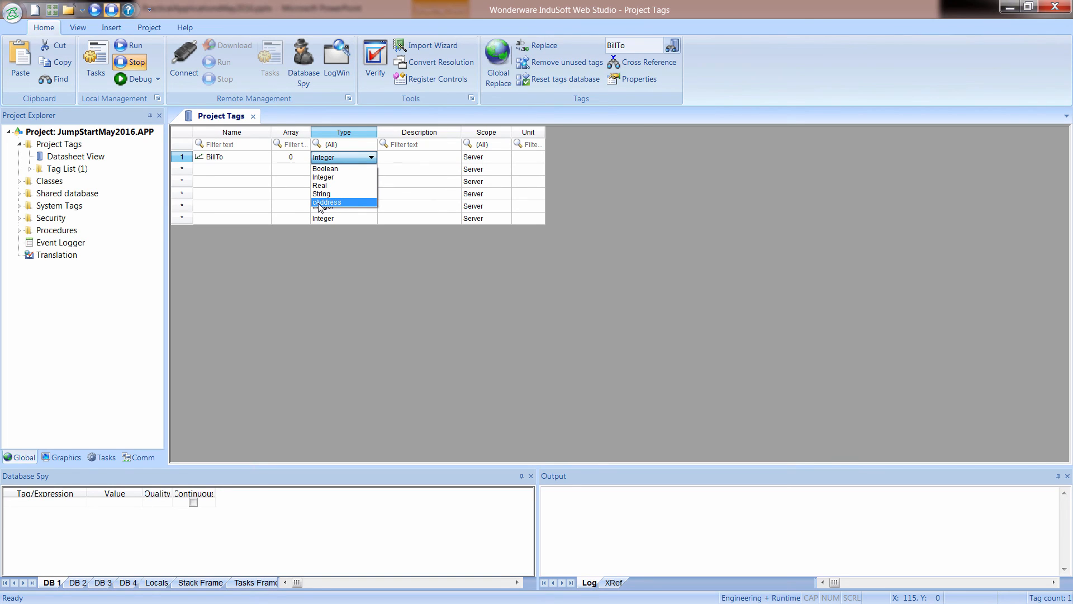
{"action": "left_click", "coordinate": [318, 203]}
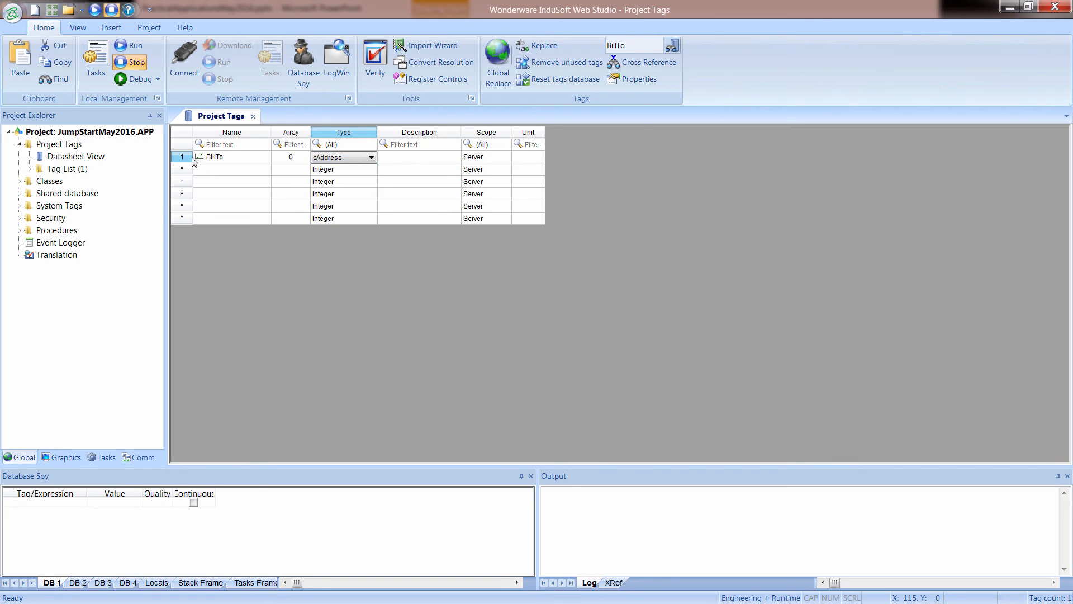
Add a second project tag named ShipTo with type cAddress and close the tags datasheet.
{"action": "left_click", "coordinate": [227, 171]}
{"action": "type", "text": "ShipTo"}
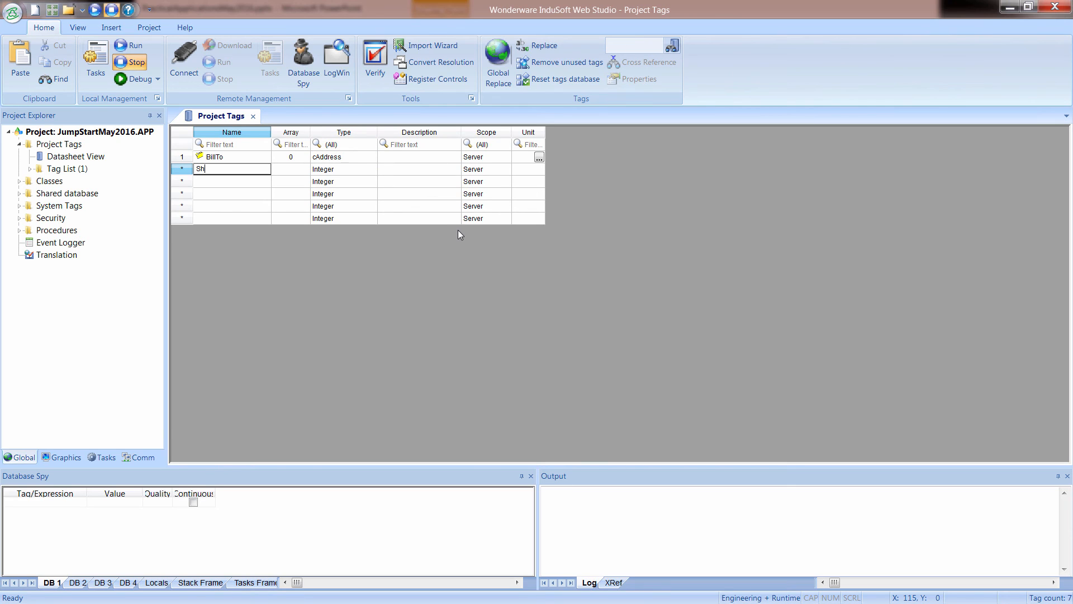
{"action": "key", "text": "Tab"}
{"action": "key", "text": "Tab"}
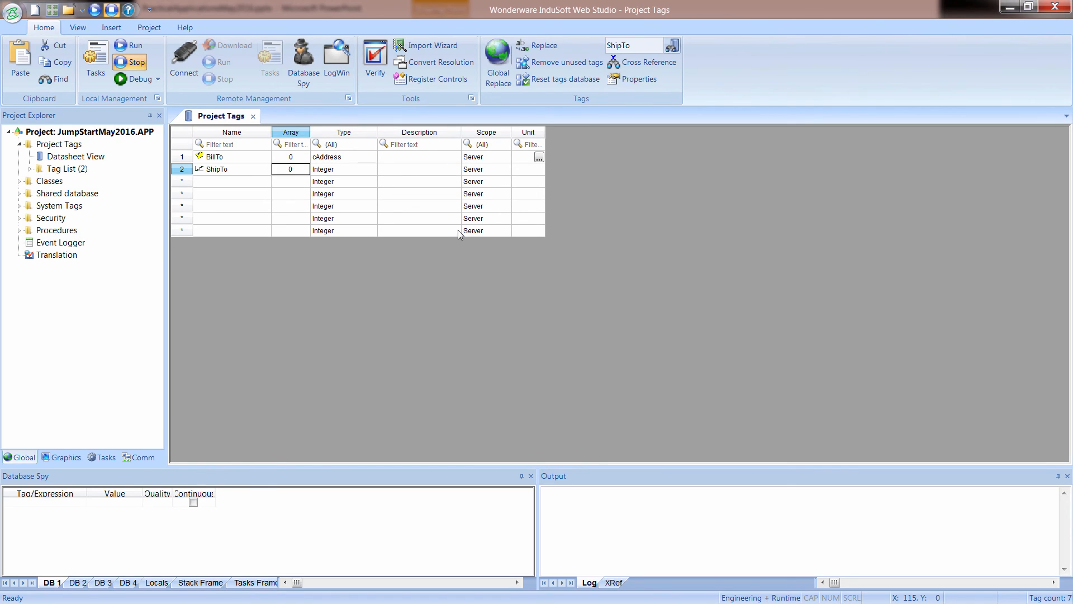
{"action": "key", "text": "Down"}
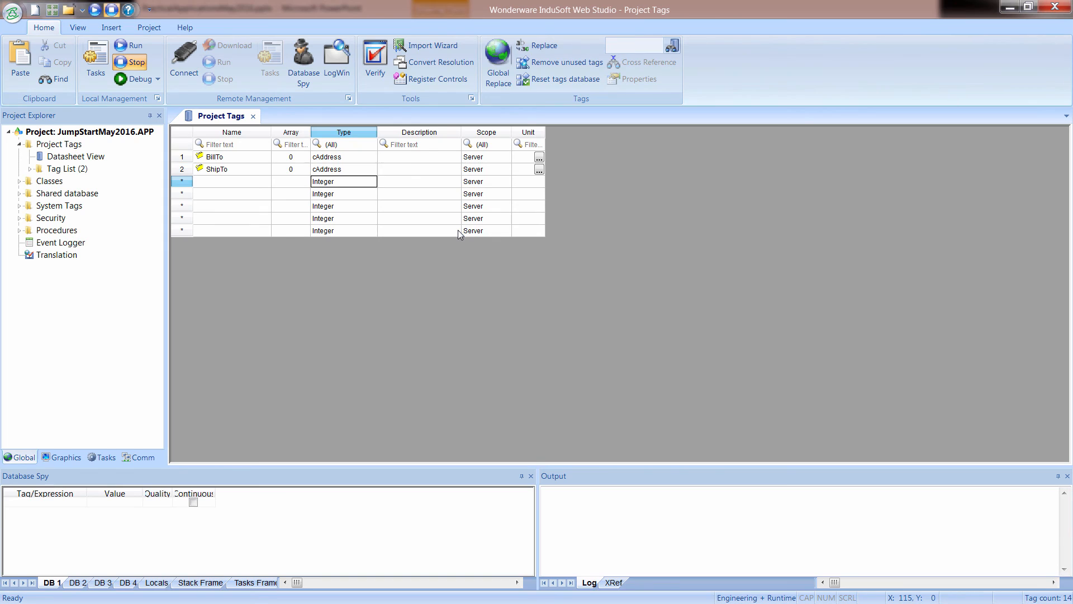
{"action": "left_click", "coordinate": [239, 157]}
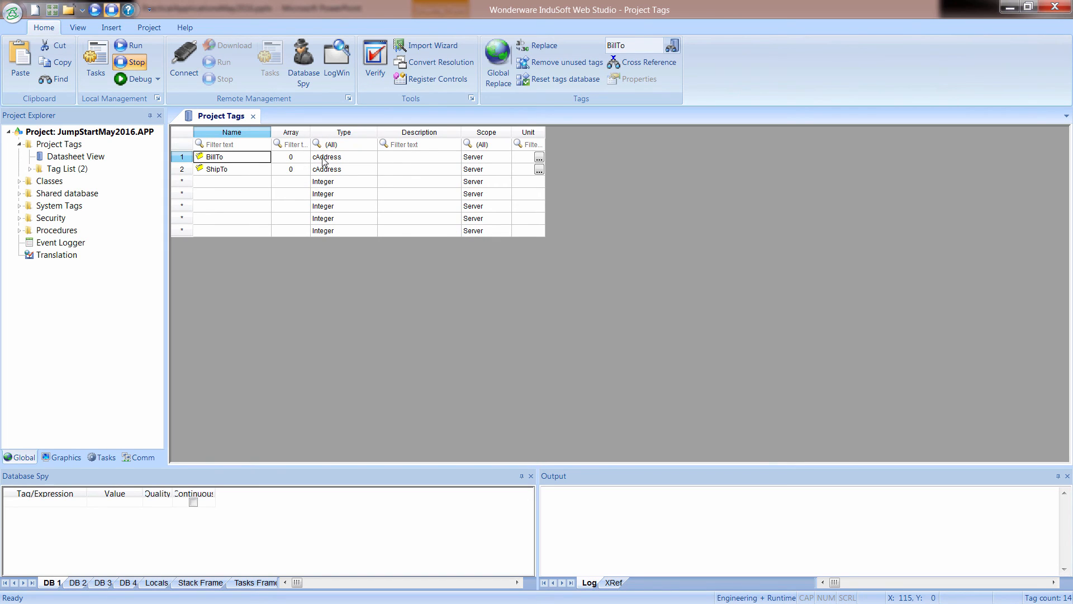
{"action": "left_click", "coordinate": [231, 169]}
{"action": "left_click", "coordinate": [334, 171]}
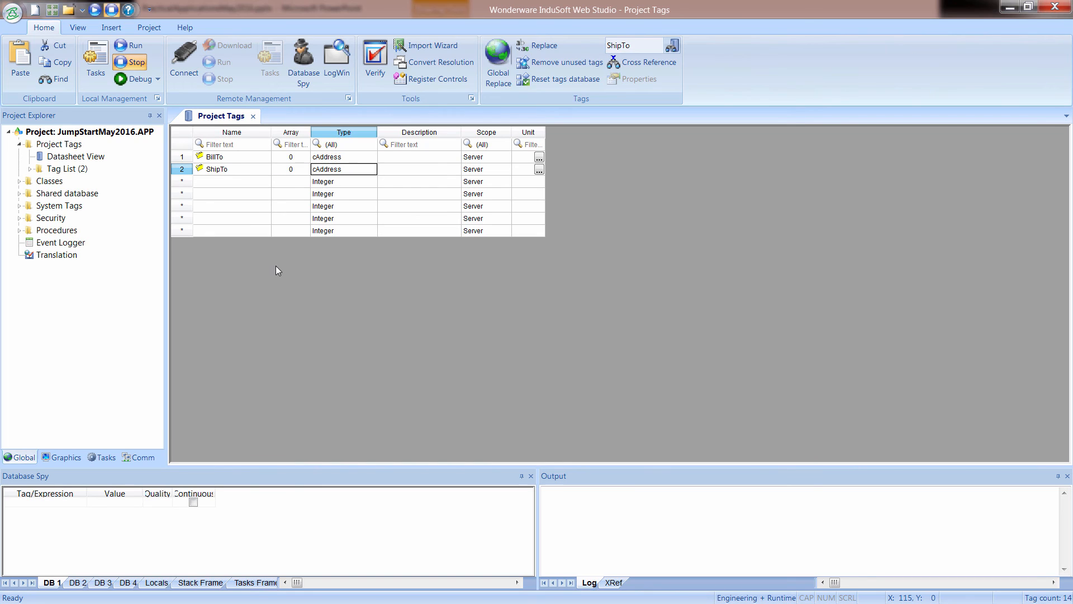
{"action": "left_click", "coordinate": [229, 161]}
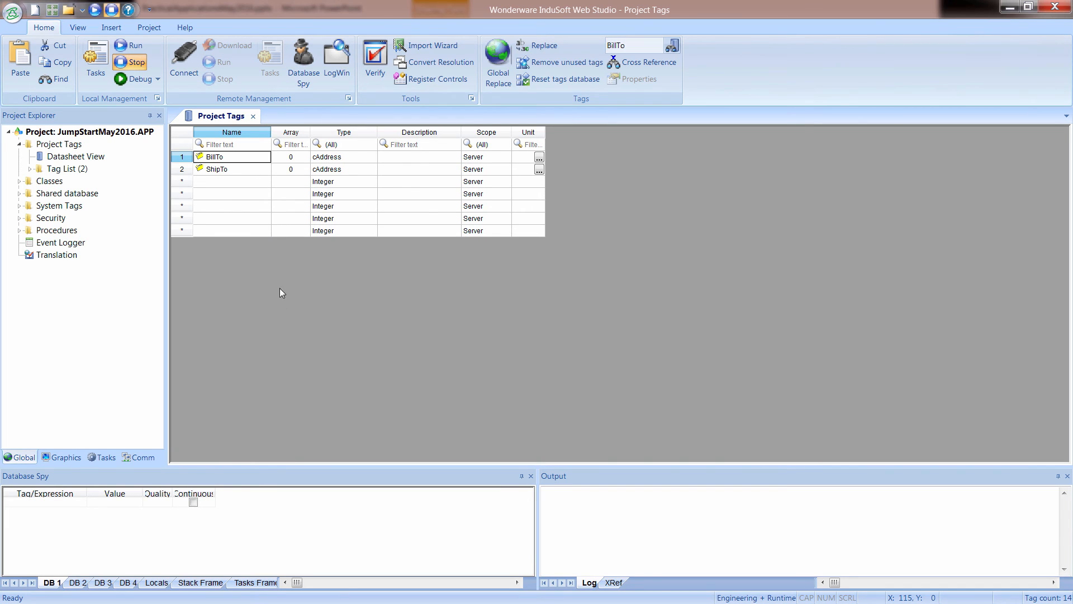
{"action": "left_click", "coordinate": [253, 116]}
Switch to PowerPoint and select the class member list from BillTo.Company to ShipTo.Phone on slide 5.
{"action": "key", "text": "alt+Tab"}
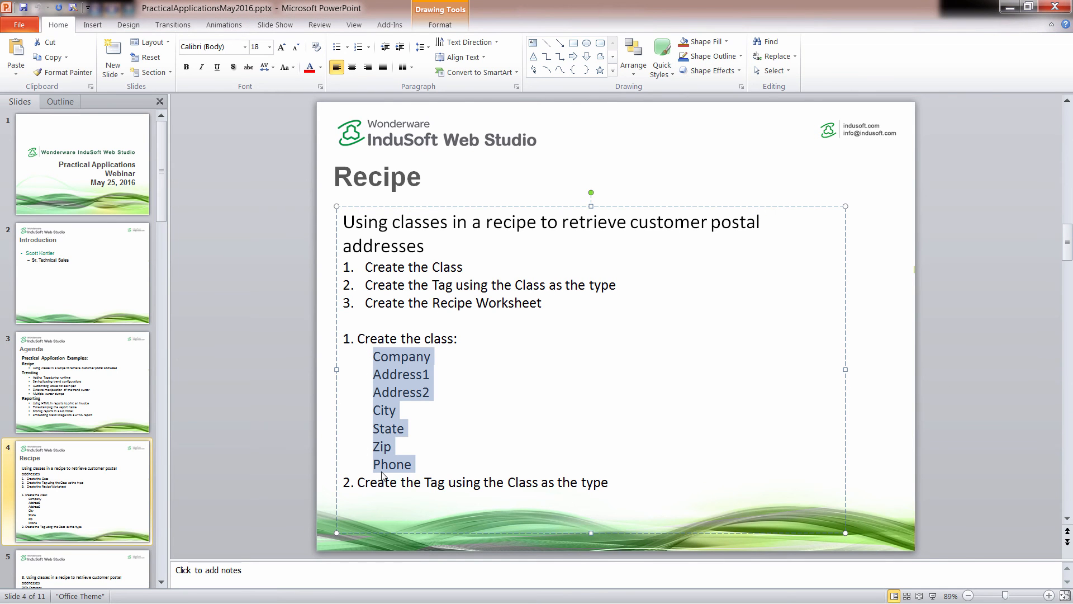
{"action": "left_click_drag", "start_coordinate": [370, 482], "coordinate": [582, 485]}
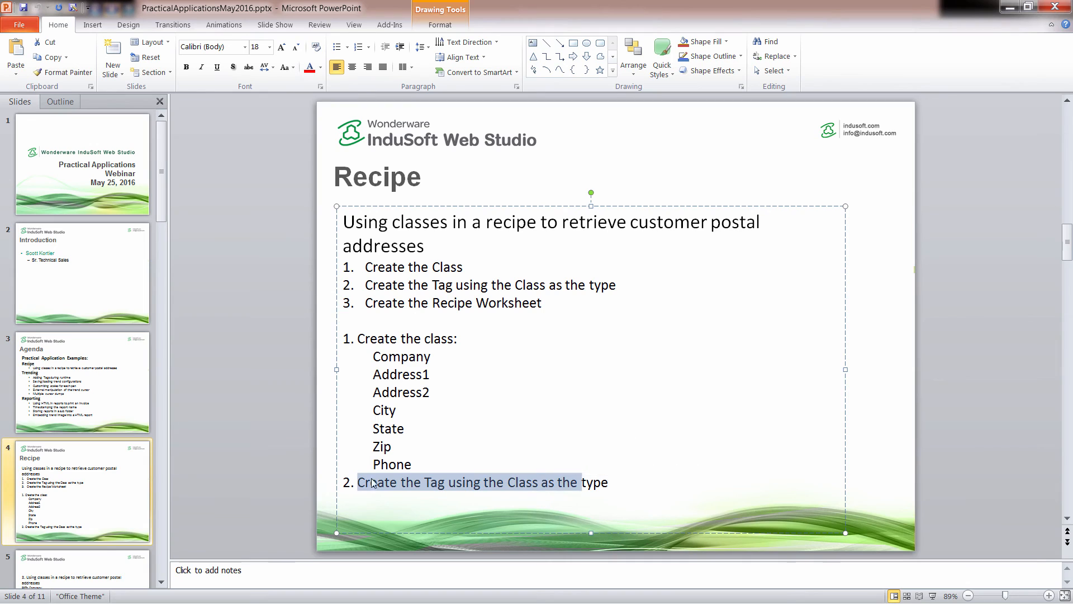
{"action": "left_click", "coordinate": [111, 568]}
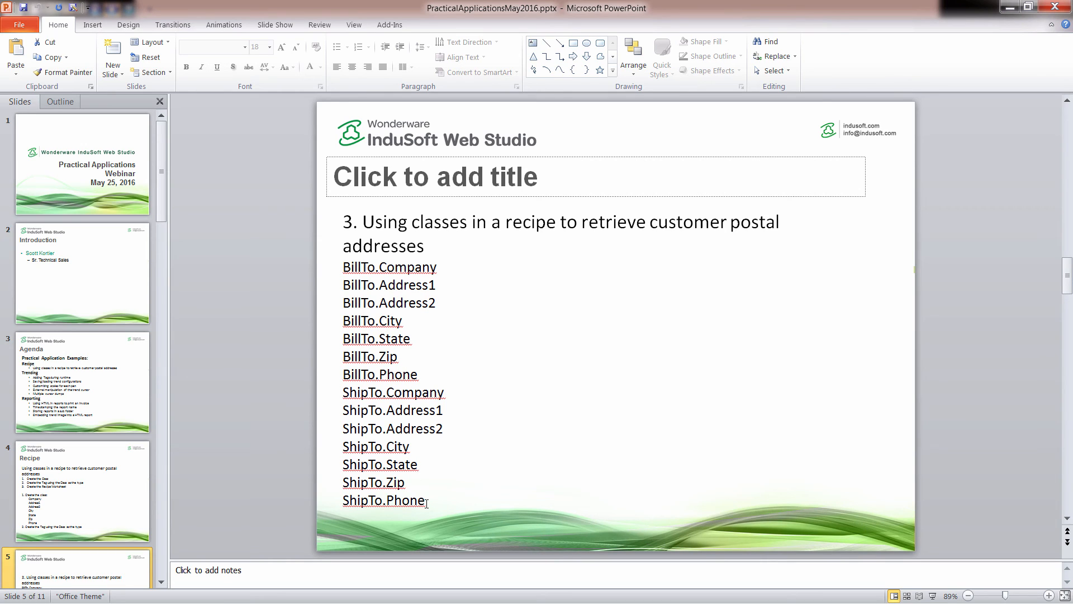
{"action": "left_click_drag", "start_coordinate": [427, 503], "coordinate": [347, 263]}
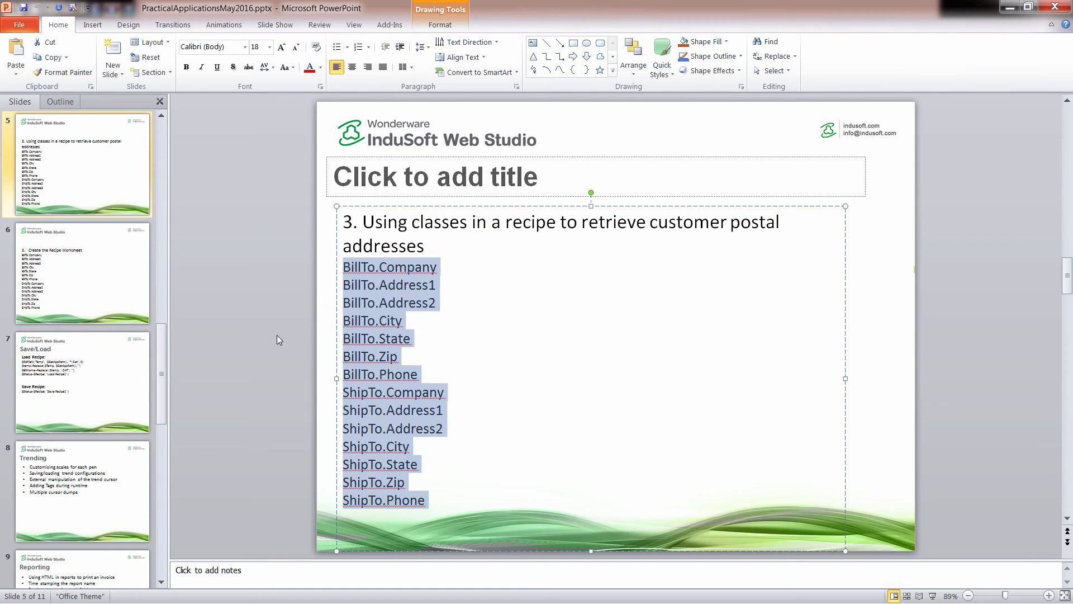
Switch to InduSoft Web Studio and insert a new recipe worksheet in the project's Recipes tasks.
{"action": "key", "text": "alt+Tab"}
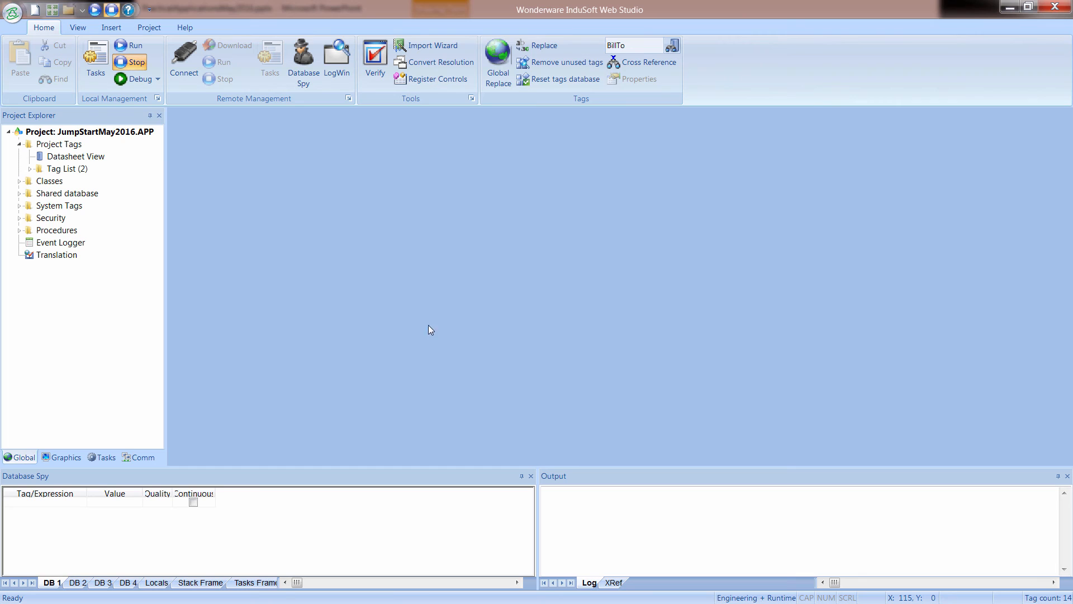
{"action": "left_click", "coordinate": [105, 458]}
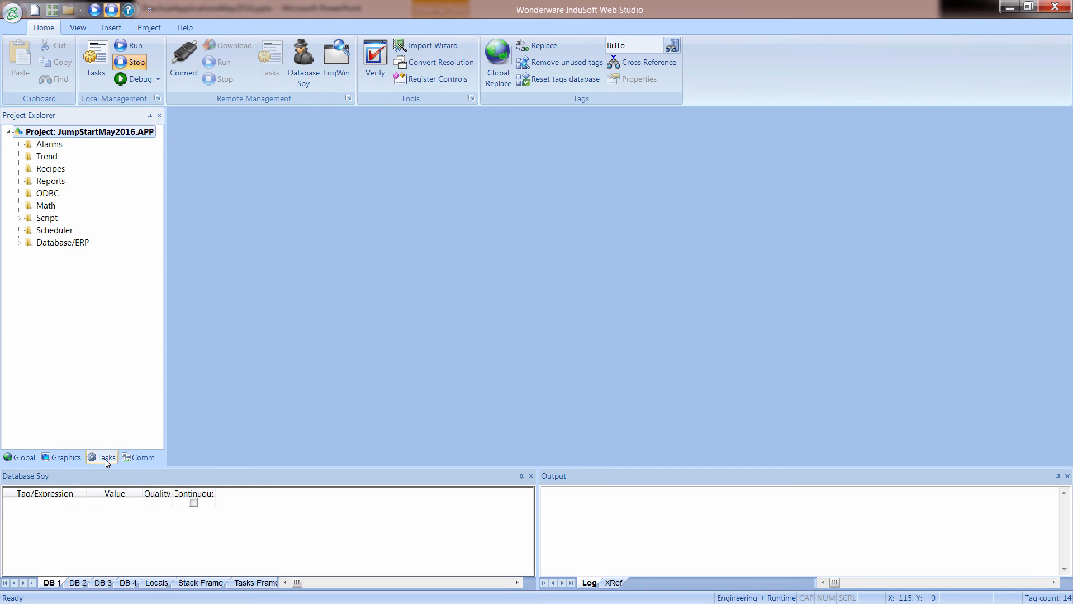
{"action": "left_click", "coordinate": [49, 173]}
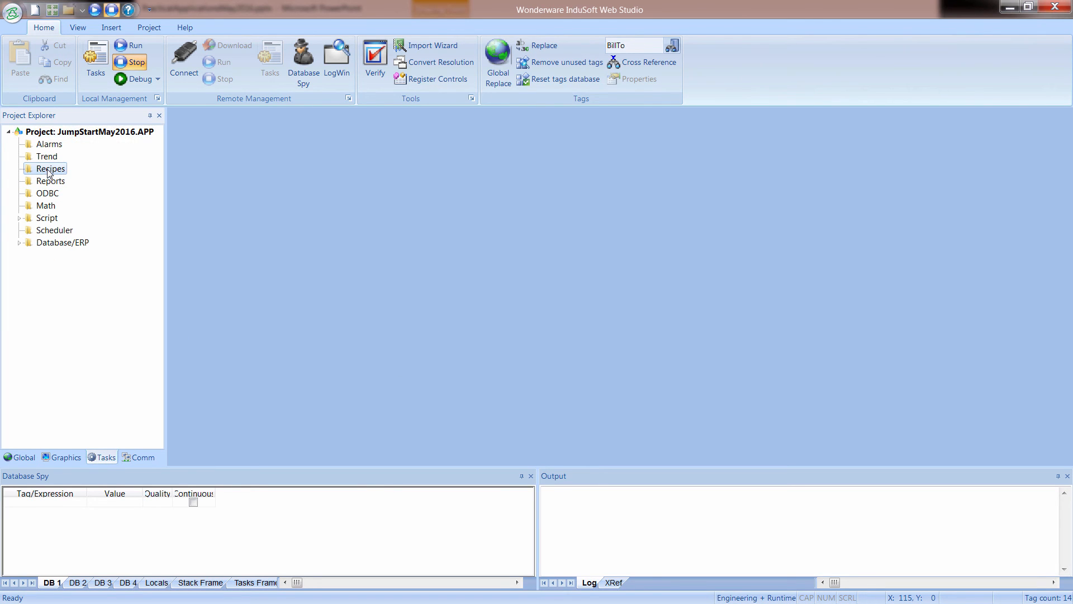
{"action": "right_click", "coordinate": [48, 173]}
{"action": "left_click", "coordinate": [67, 179]}
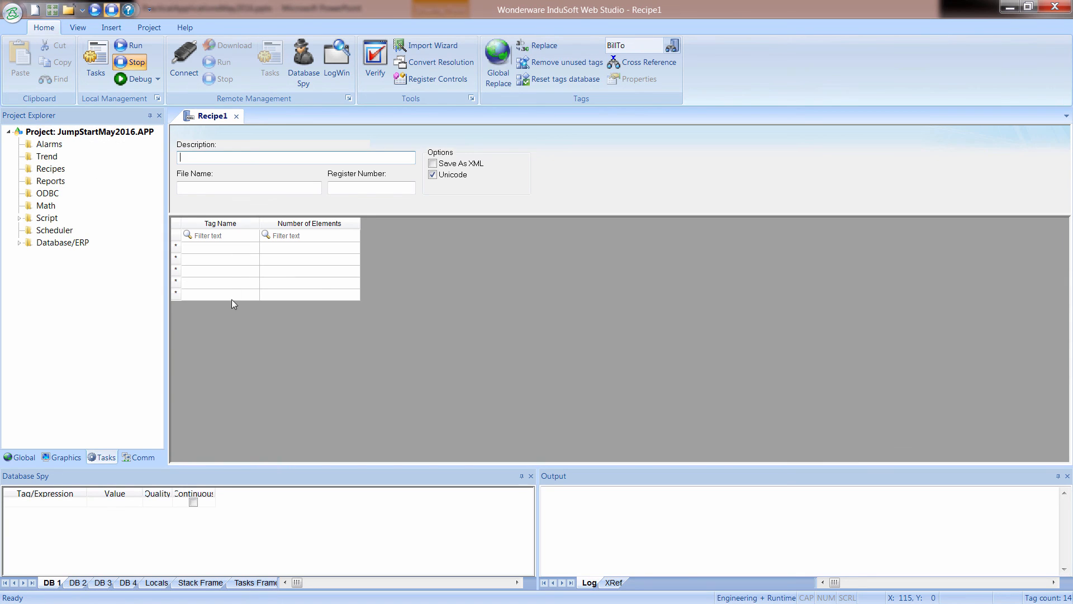
Paste the copied member list, BillTo.Company through ShipTo.Phone, into the recipe's Tag Name column starting at the first row.
{"action": "left_click", "coordinate": [223, 248]}
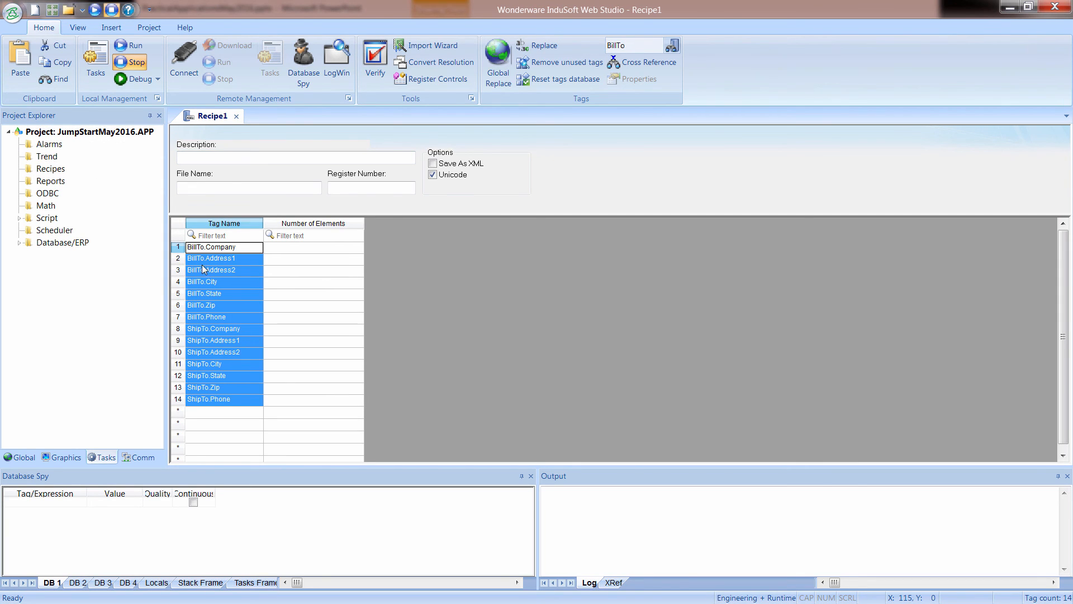
{"action": "key", "text": "F2"}
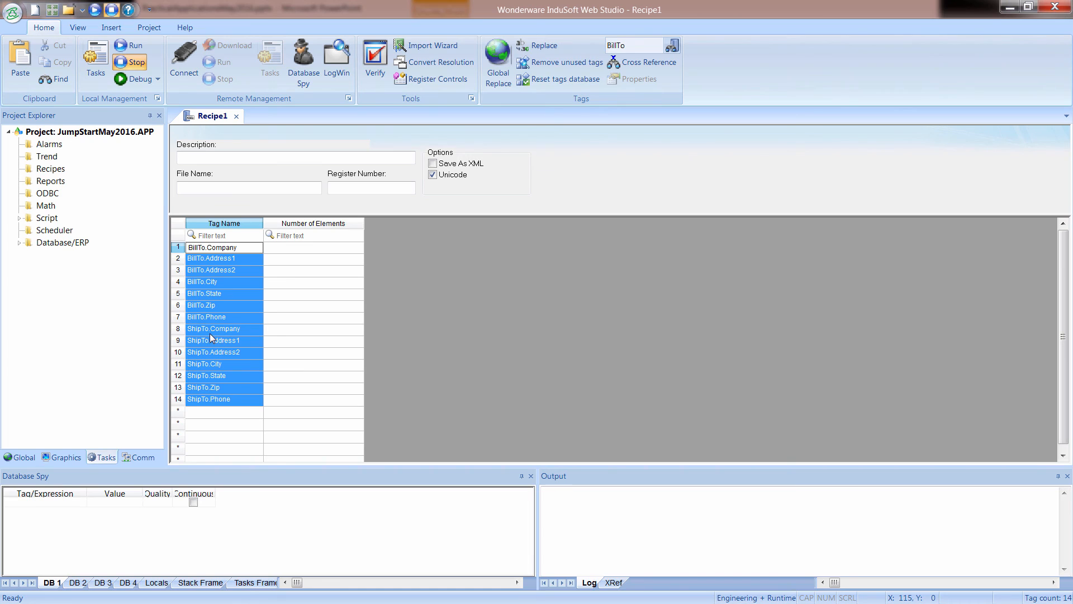
{"action": "left_click", "coordinate": [206, 416]}
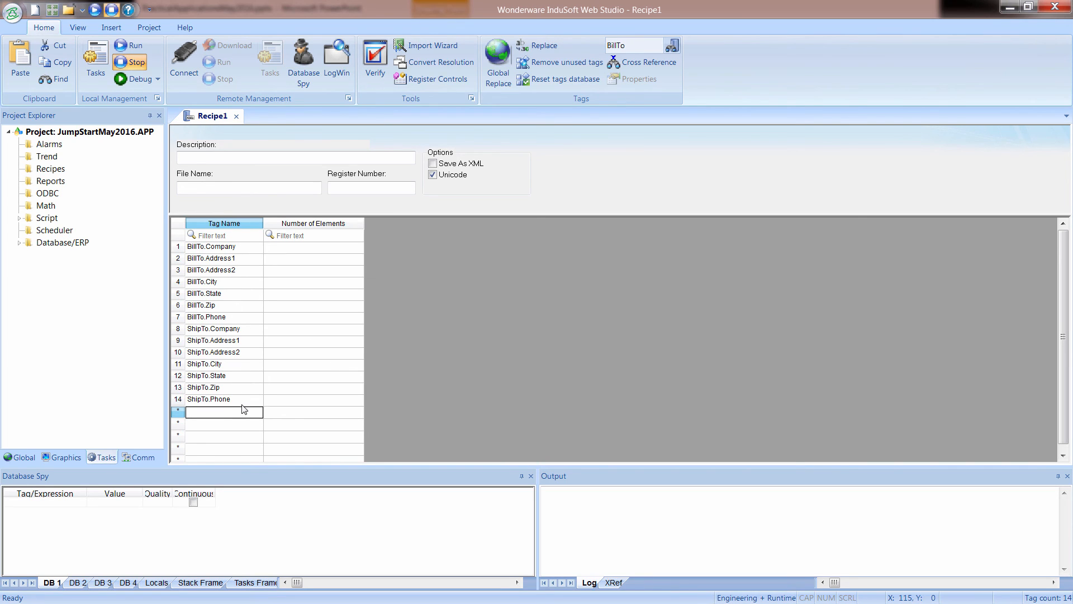
Set the recipe worksheet's file name to the tag reference {BillName}.
{"action": "left_click", "coordinate": [236, 187]}
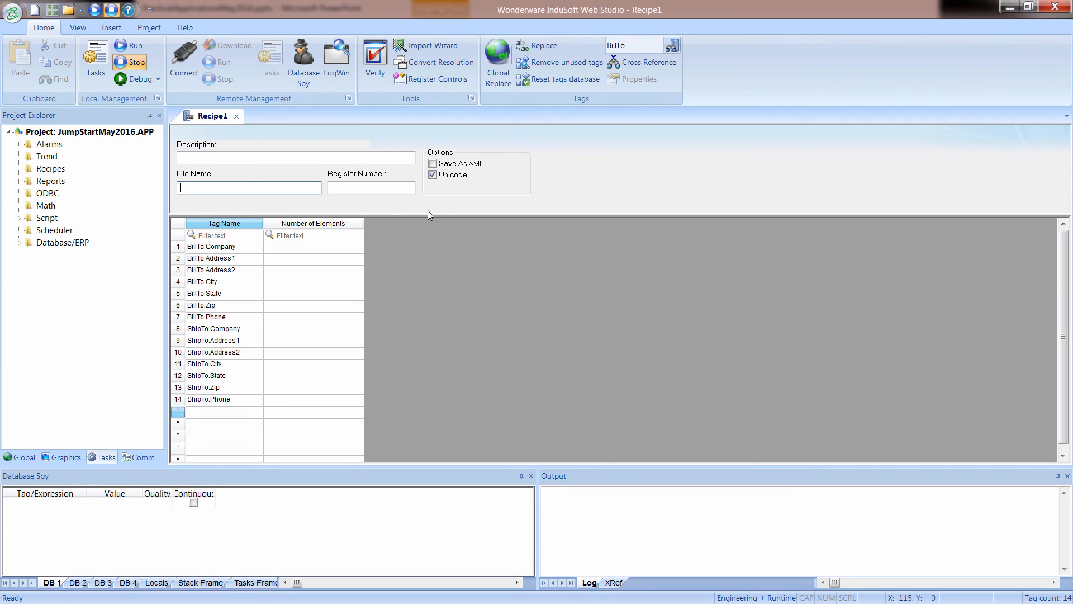
{"action": "type", "text": "{BillNan"}
{"action": "type", "text": "e"}
{"action": "key", "text": "Tab"}
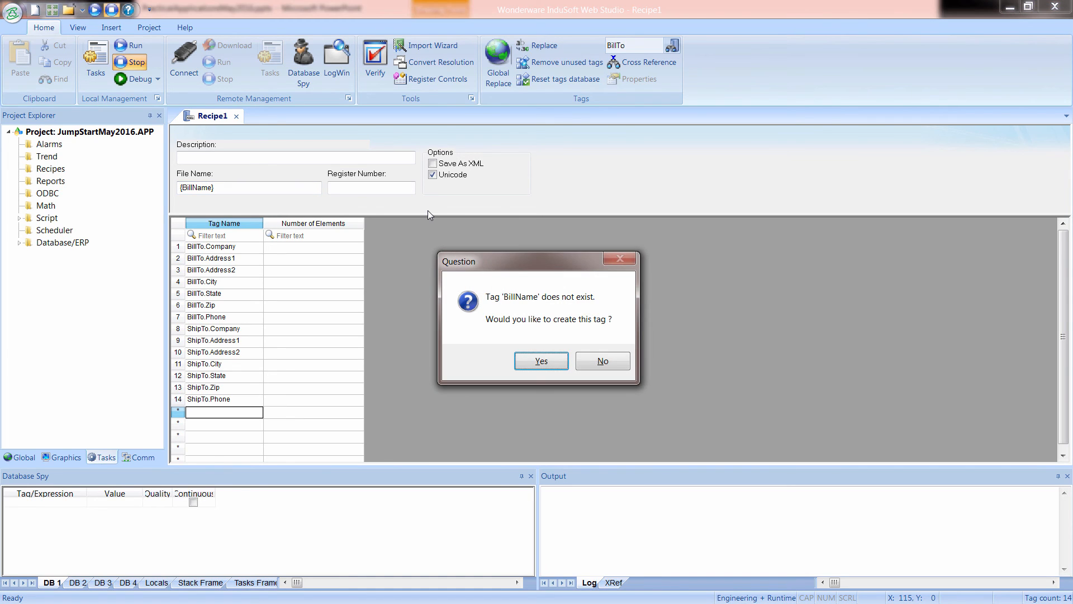
Create the missing BillName tag with type String.
{"action": "left_click", "coordinate": [532, 362]}
{"action": "left_click", "coordinate": [522, 300]}
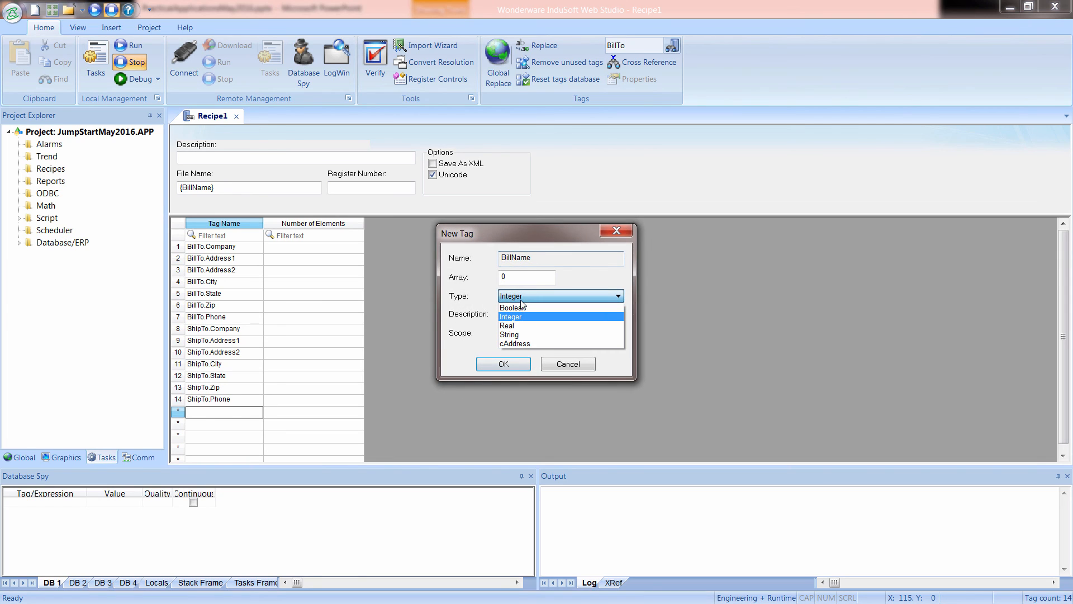
{"action": "left_click", "coordinate": [518, 333]}
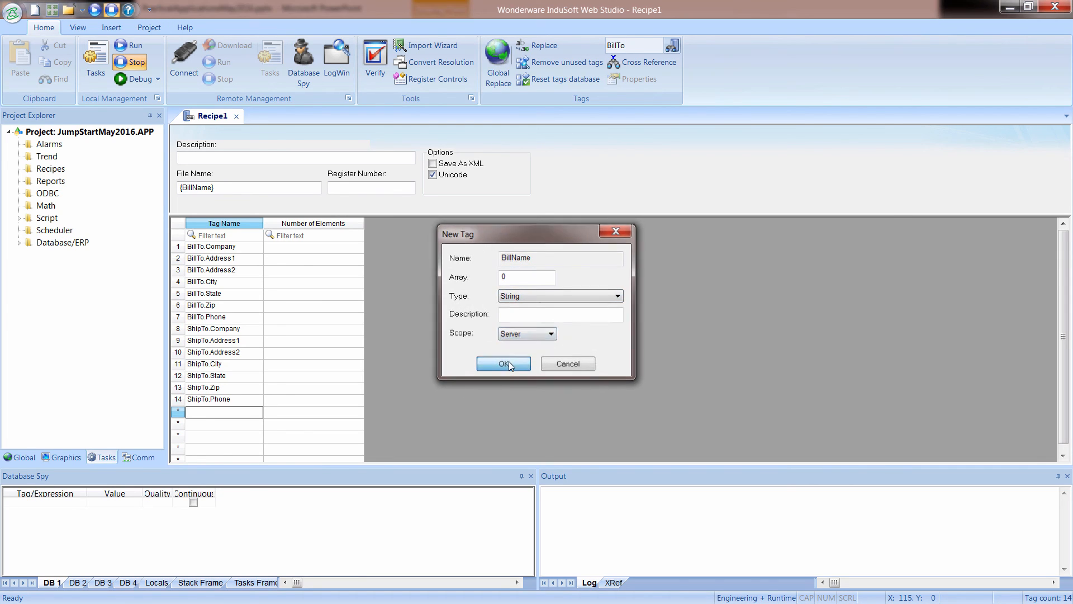
{"action": "left_click", "coordinate": [506, 363]}
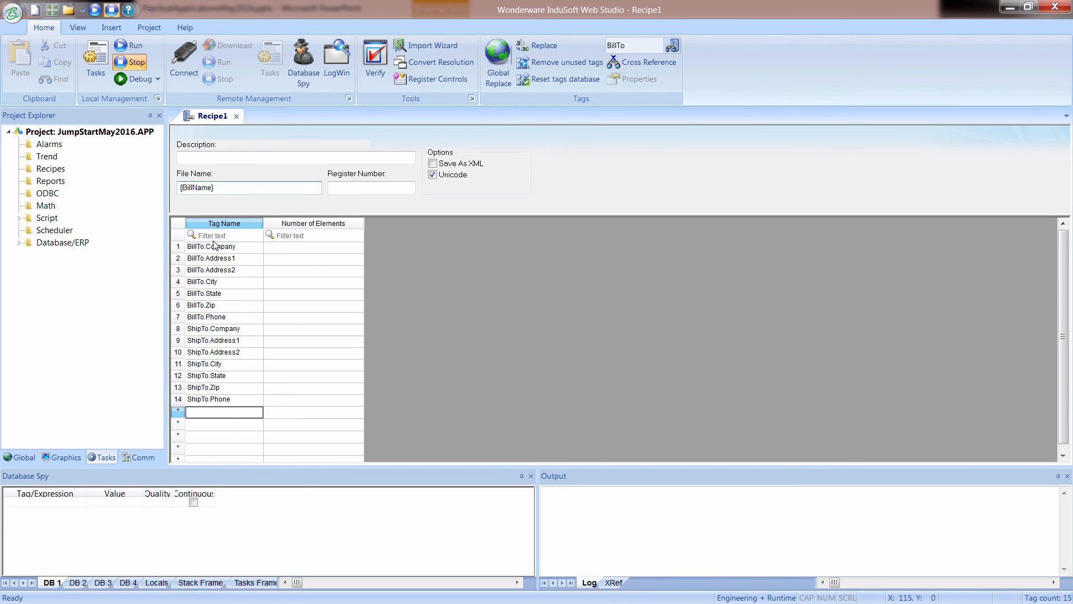
Set the recipe's description to "Invoice Rec", then close the worksheet and save it as "Recipe".
{"action": "left_click", "coordinate": [229, 158]}
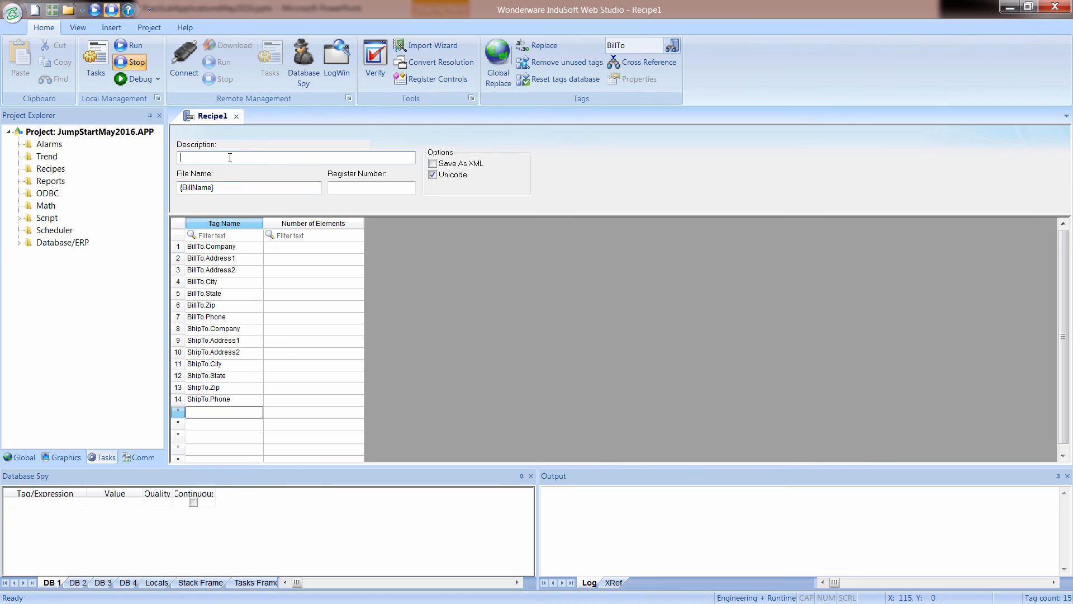
{"action": "type", "text": "Invoice Rec"}
{"action": "left_click", "coordinate": [236, 116]}
{"action": "left_click", "coordinate": [490, 355]}
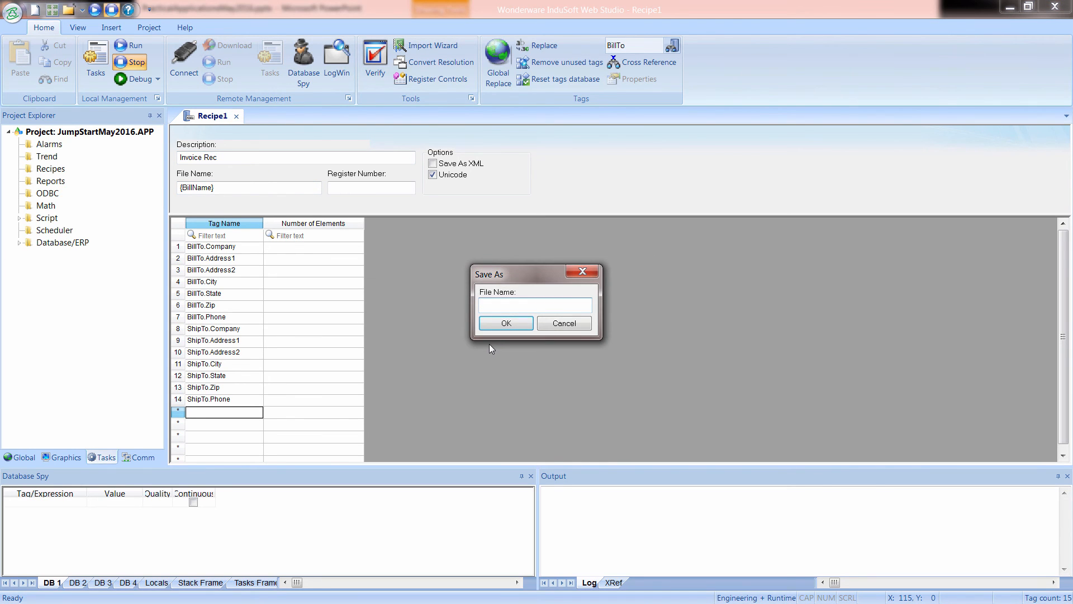
{"action": "type", "text": "Recipe1"}
{"action": "left_click", "coordinate": [494, 324]}
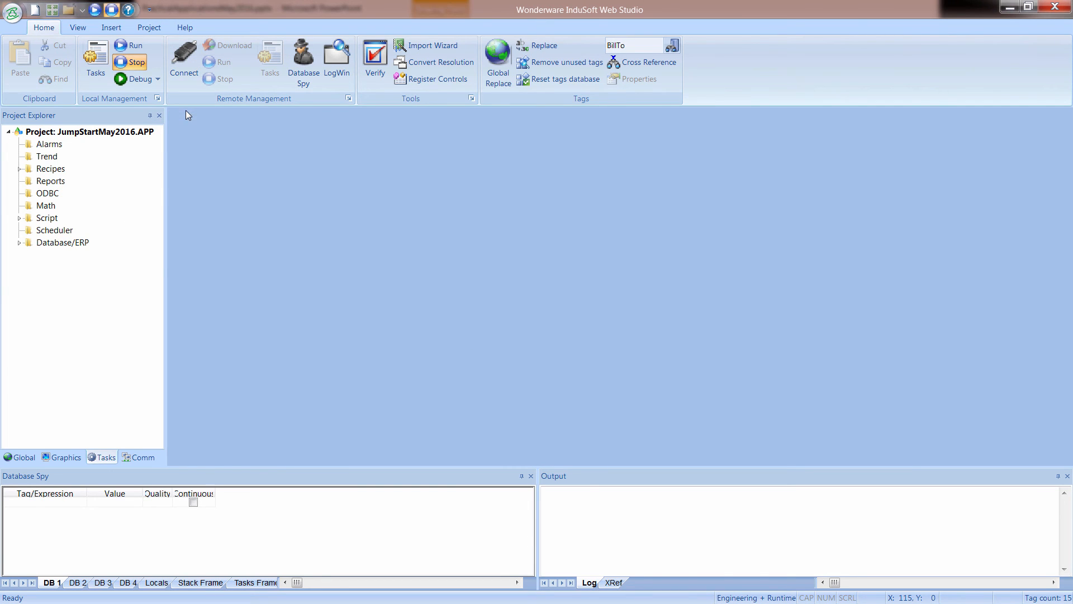
Switch back to the PowerPoint presentation.
{"action": "key", "text": "alt+Tab"}
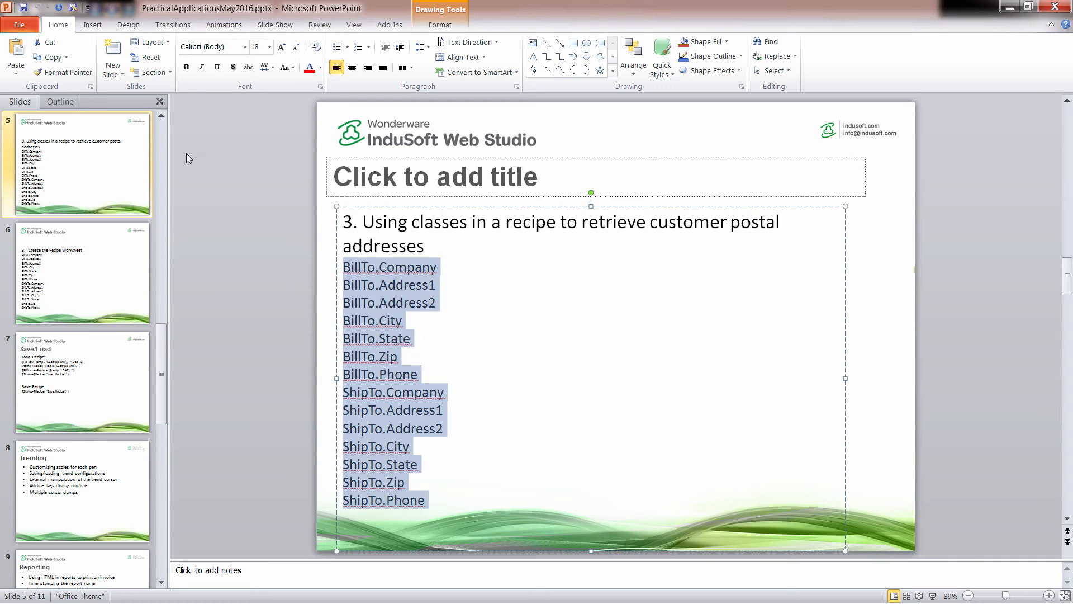
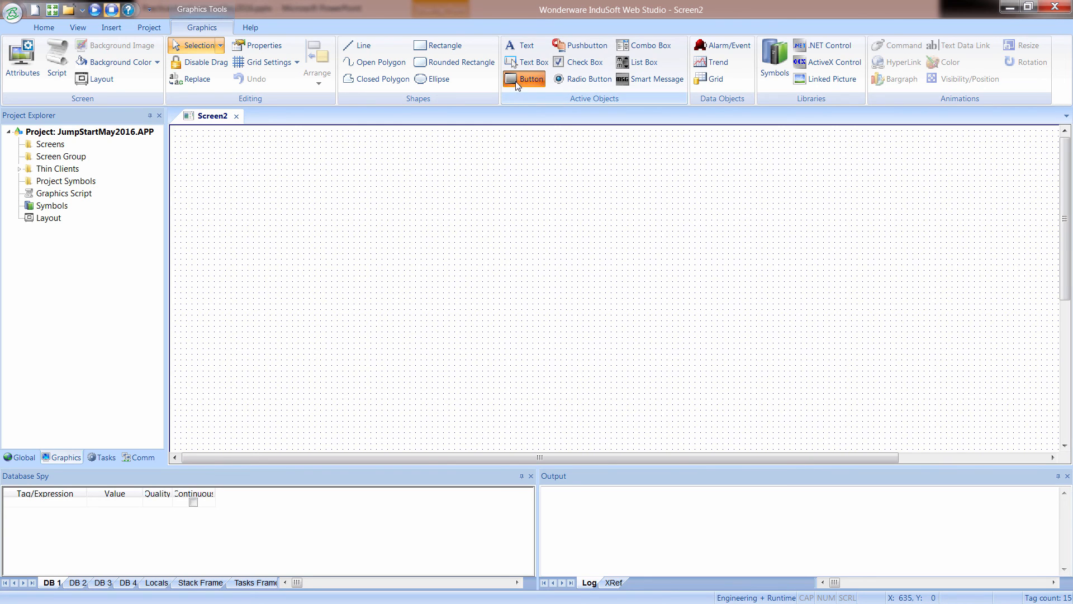
Draw a button about 91 by 61 pixels in the lower-middle area of Screen2 and caption it "Save".
{"action": "left_click", "coordinate": [523, 79]}
{"action": "left_click_drag", "start_coordinate": [338, 332], "coordinate": [387, 365]}
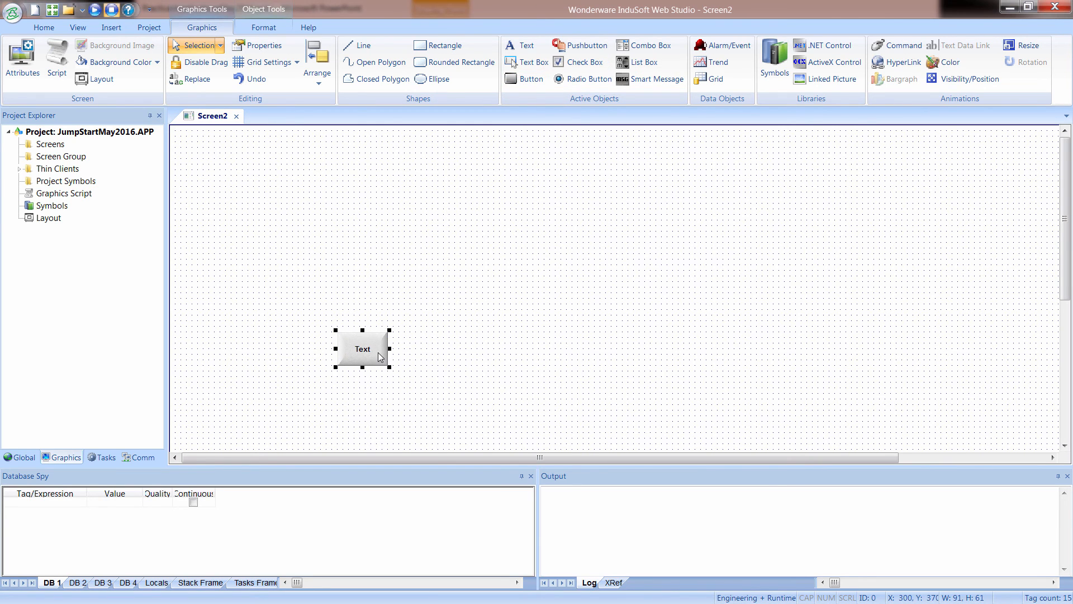
{"action": "double_click", "coordinate": [385, 354]}
{"action": "type", "text": "Save"}
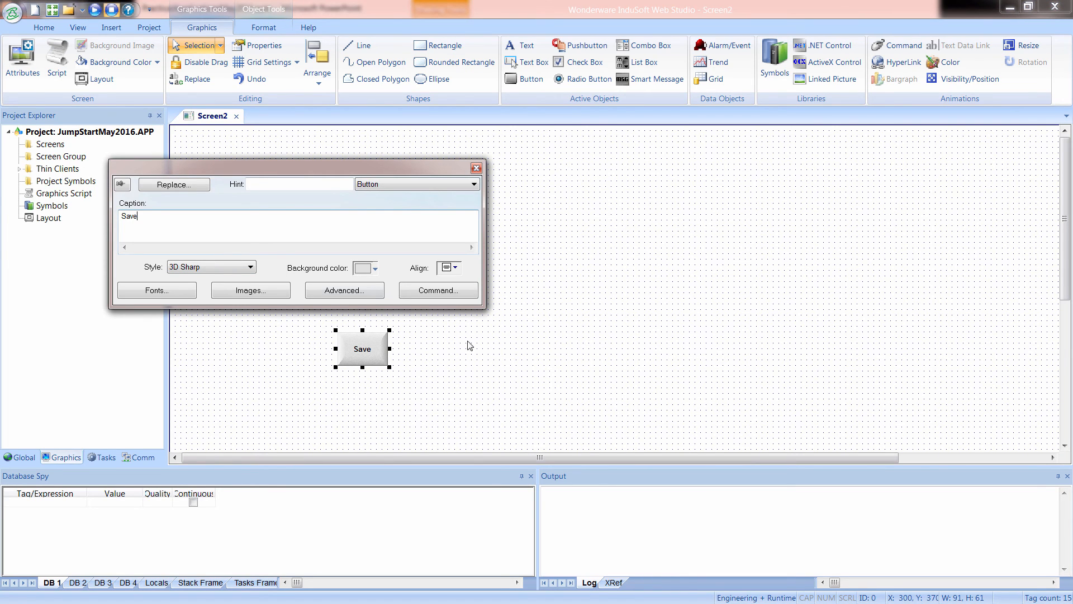
Add the VBScript command $Status=$Recipe( "Save:Recipe1" ) to the Save button's On Down event.
{"action": "left_click", "coordinate": [424, 290]}
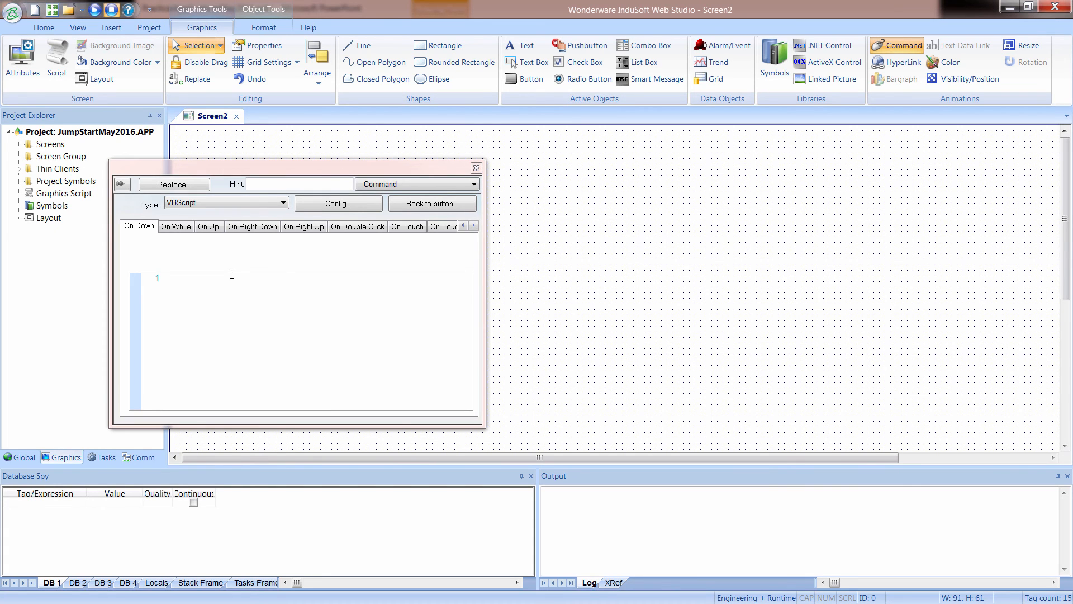
{"action": "left_click", "coordinate": [233, 282]}
{"action": "type", "text": "$Status=$Recipe( \"Save:Recipe1\" )"}
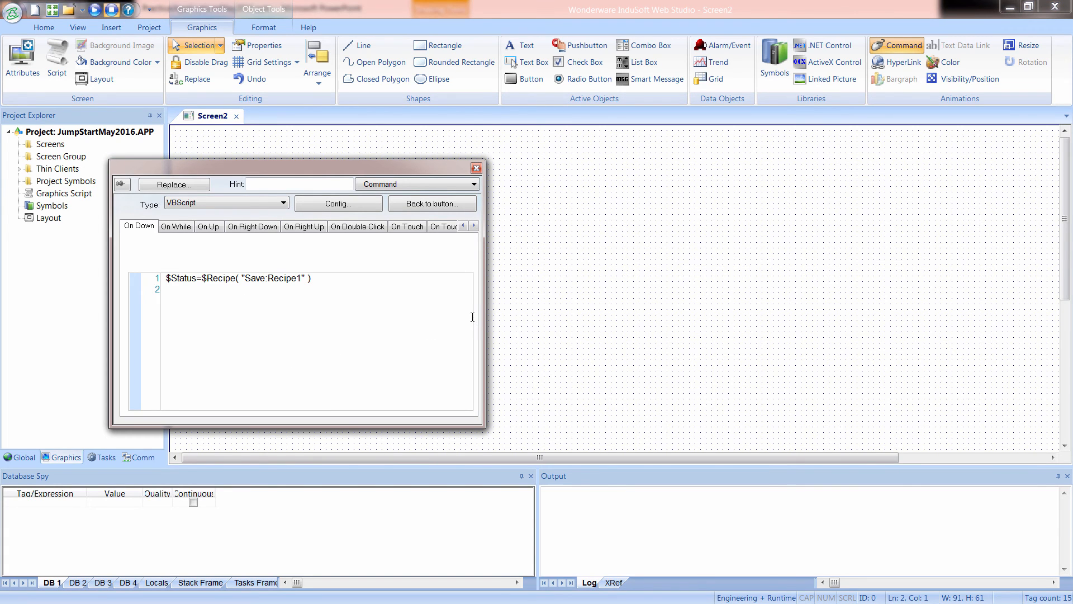
Create the missing Status tag as an Integer with Server scope and close the Save button's properties.
{"action": "left_click", "coordinate": [536, 284]}
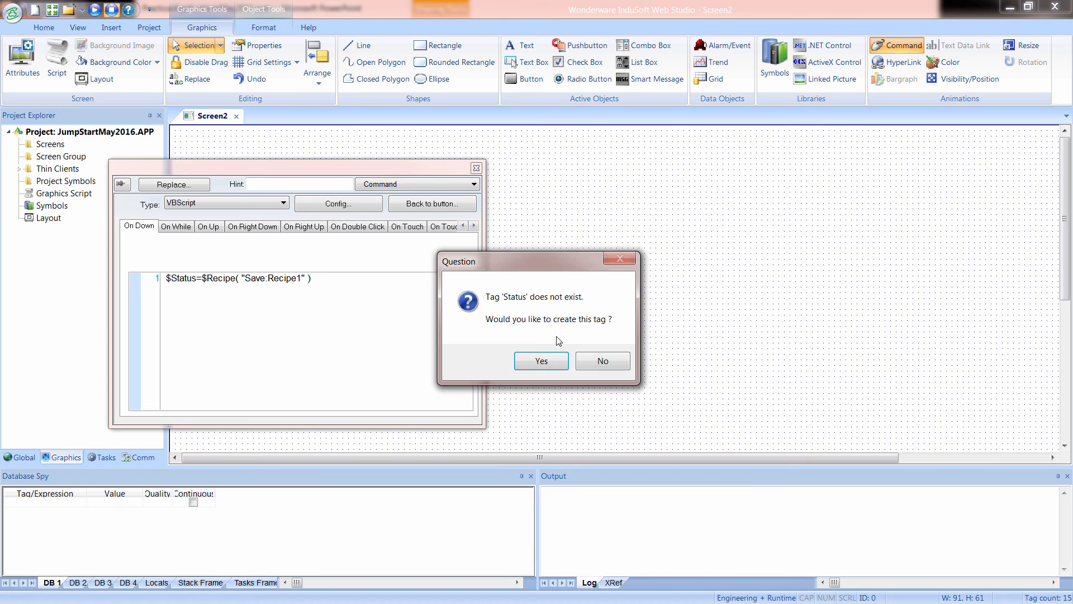
{"action": "left_click", "coordinate": [542, 361]}
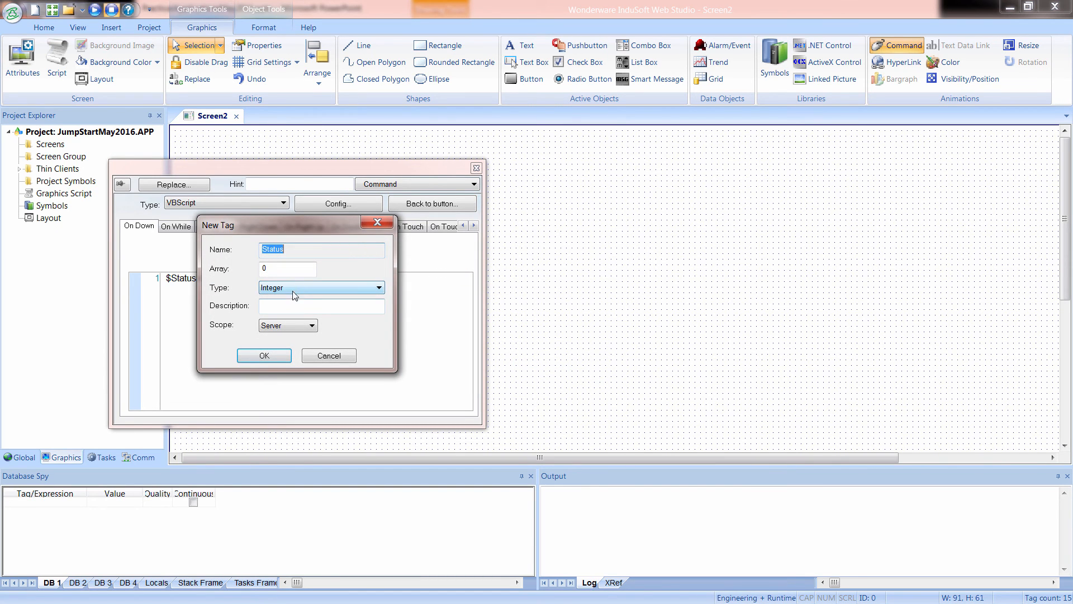
{"action": "left_click", "coordinate": [265, 356]}
{"action": "left_click", "coordinate": [531, 374]}
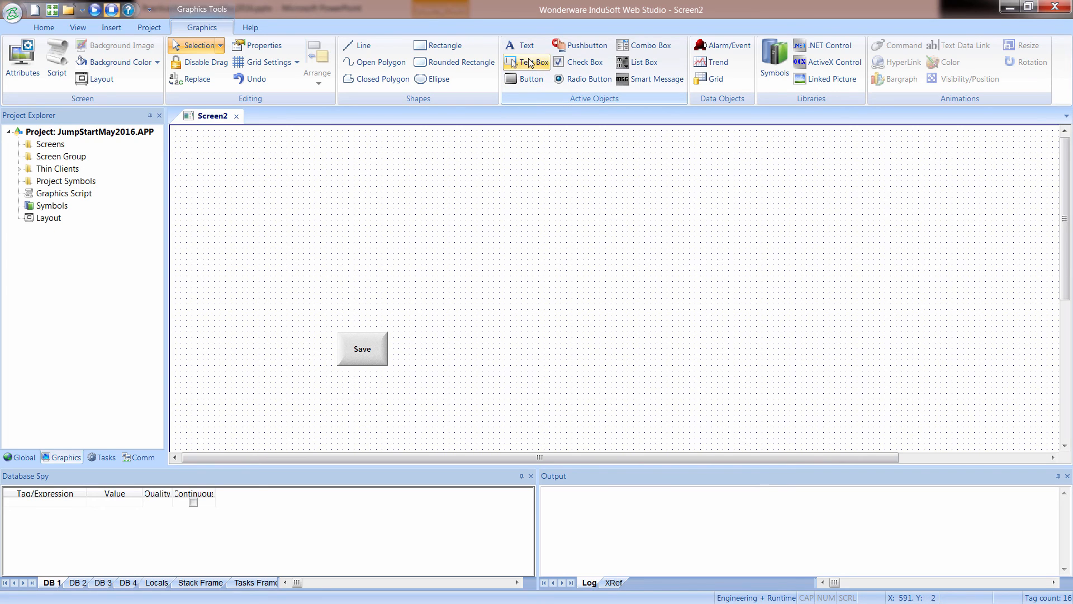
Place a text object above the Save button reading "Company: " followed by a long run of # placeholder characters.
{"action": "left_click", "coordinate": [528, 49]}
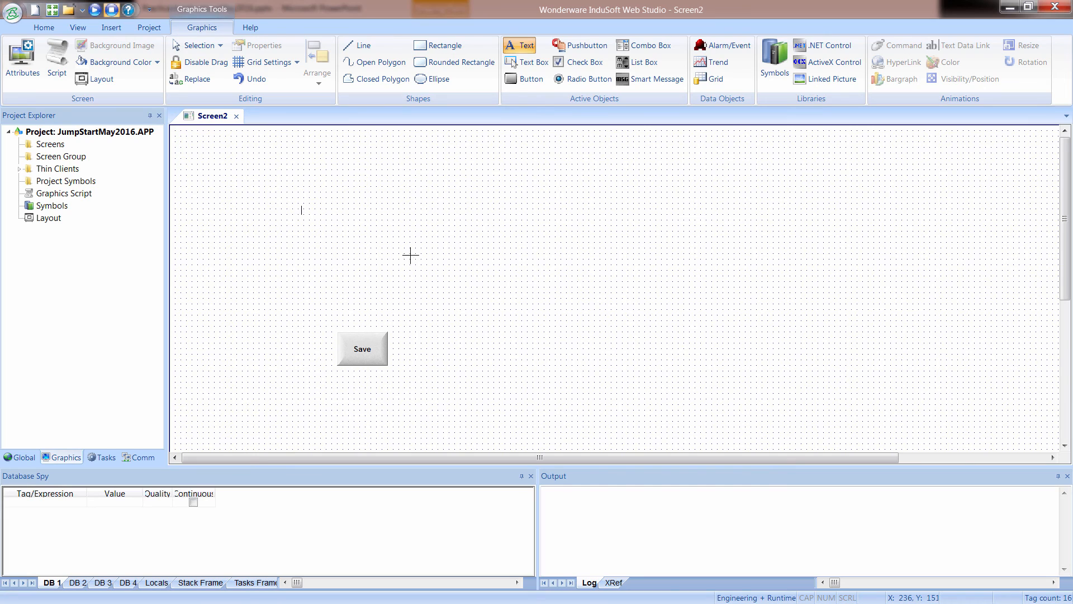
{"action": "type", "text": "Company:"}
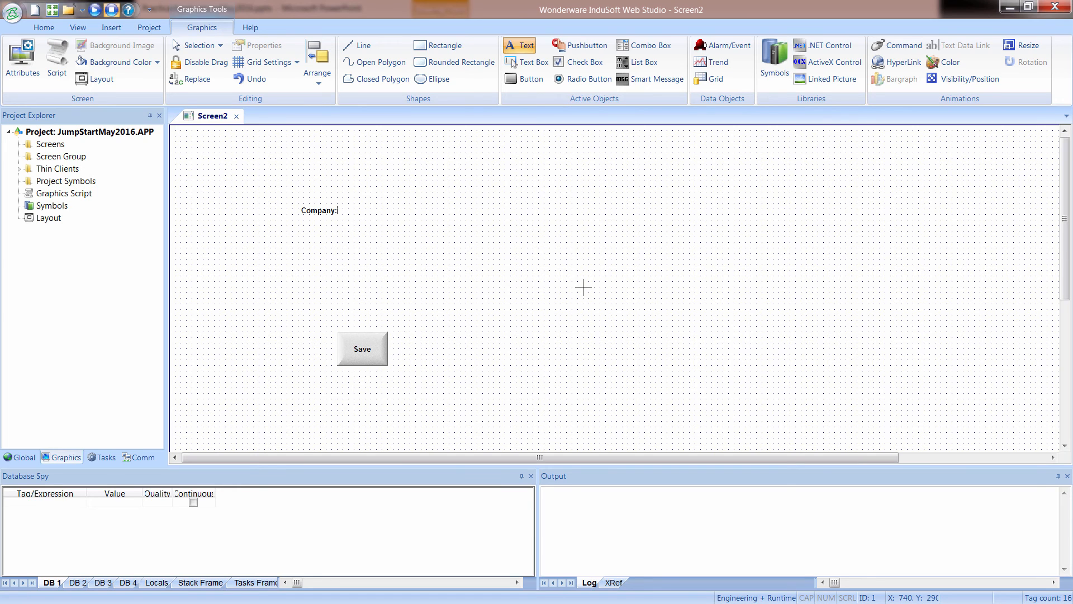
{"action": "type", "text": "##########################"}
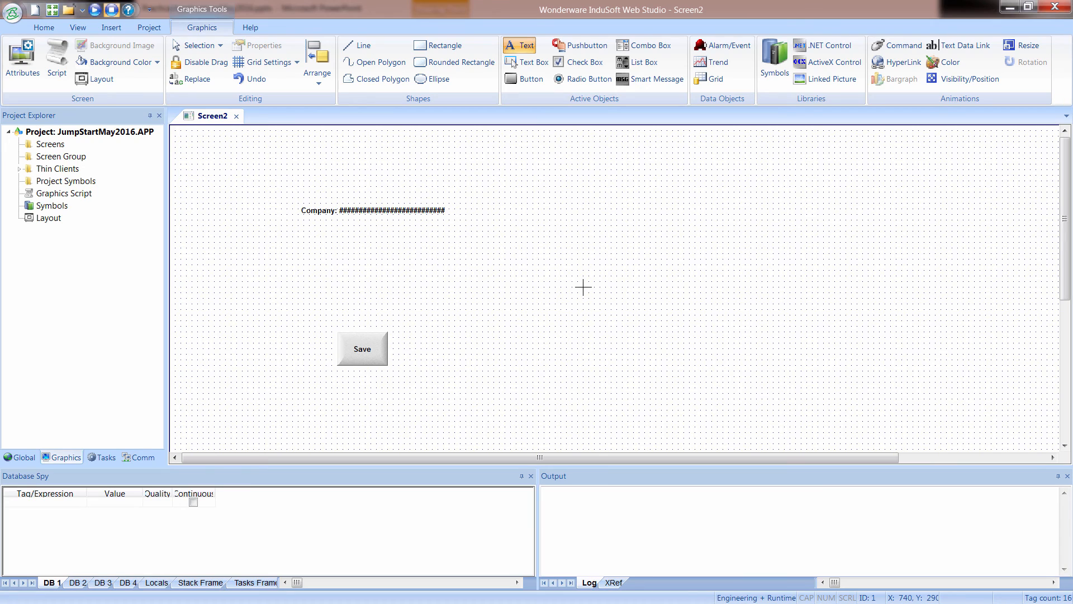
{"action": "key", "text": "Escape"}
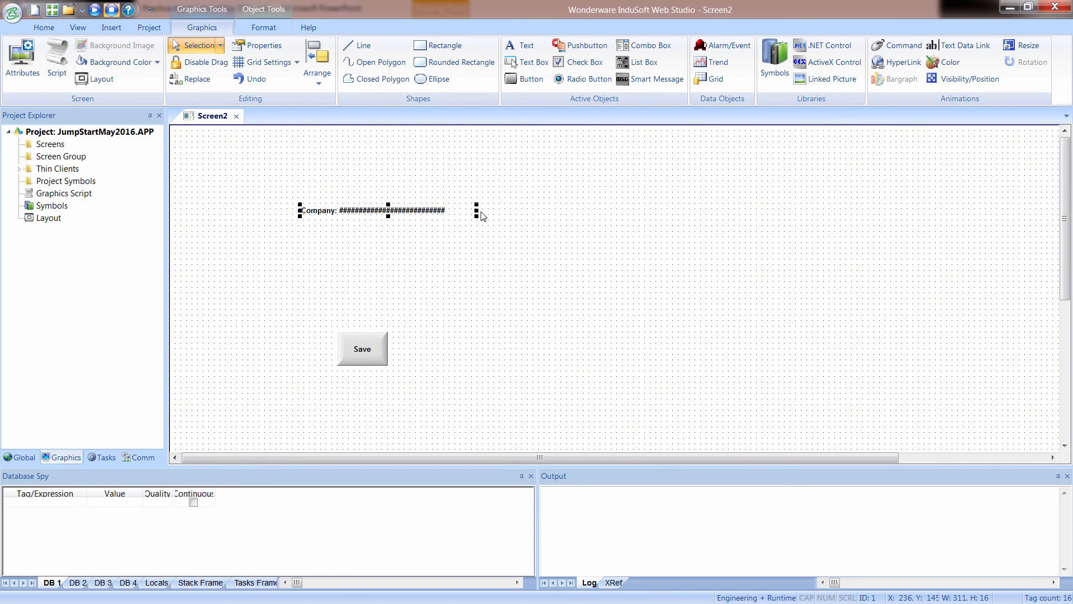
Add a text data link to the Company text with input enabled, keeping its properties clear of the text.
{"action": "double_click", "coordinate": [347, 214]}
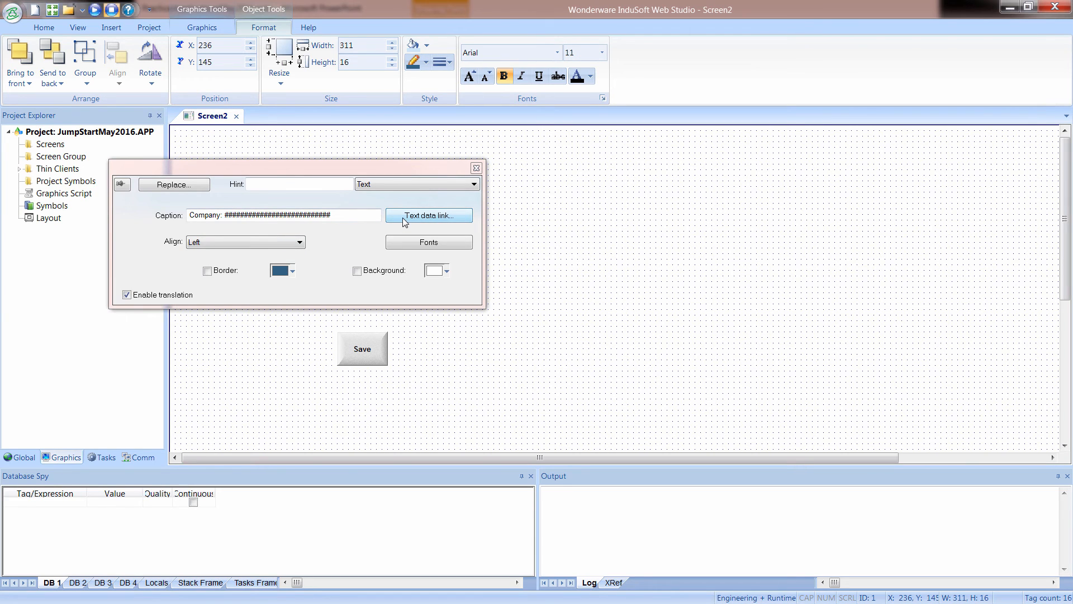
{"action": "left_click", "coordinate": [426, 218]}
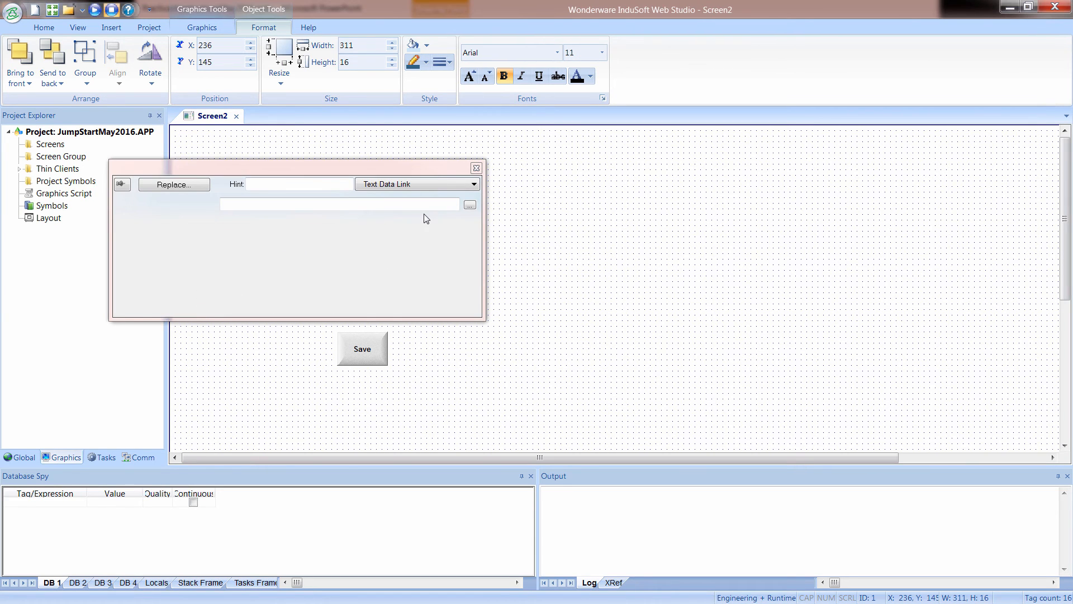
{"action": "left_click", "coordinate": [206, 29]}
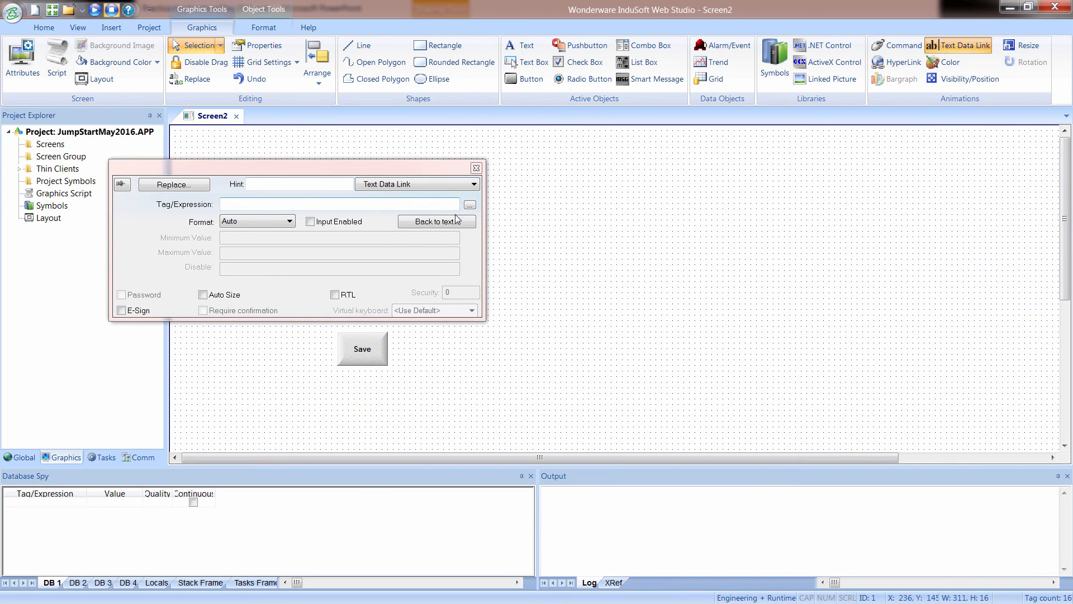
{"action": "left_click", "coordinate": [312, 224]}
{"action": "left_click_drag", "start_coordinate": [320, 170], "coordinate": [404, 330]}
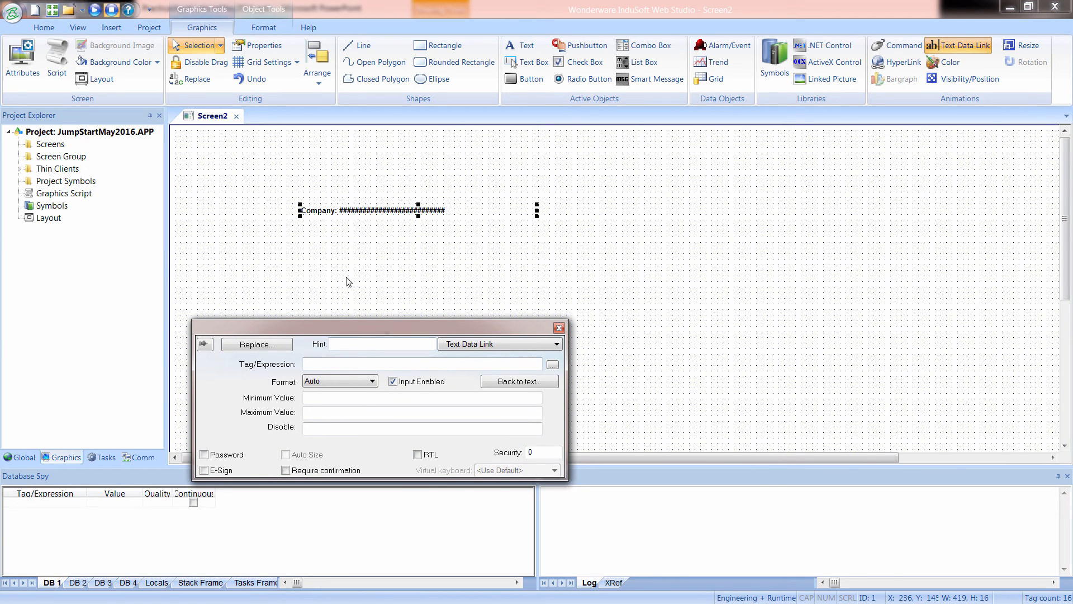
{"action": "left_click_drag", "start_coordinate": [393, 324], "coordinate": [400, 255]}
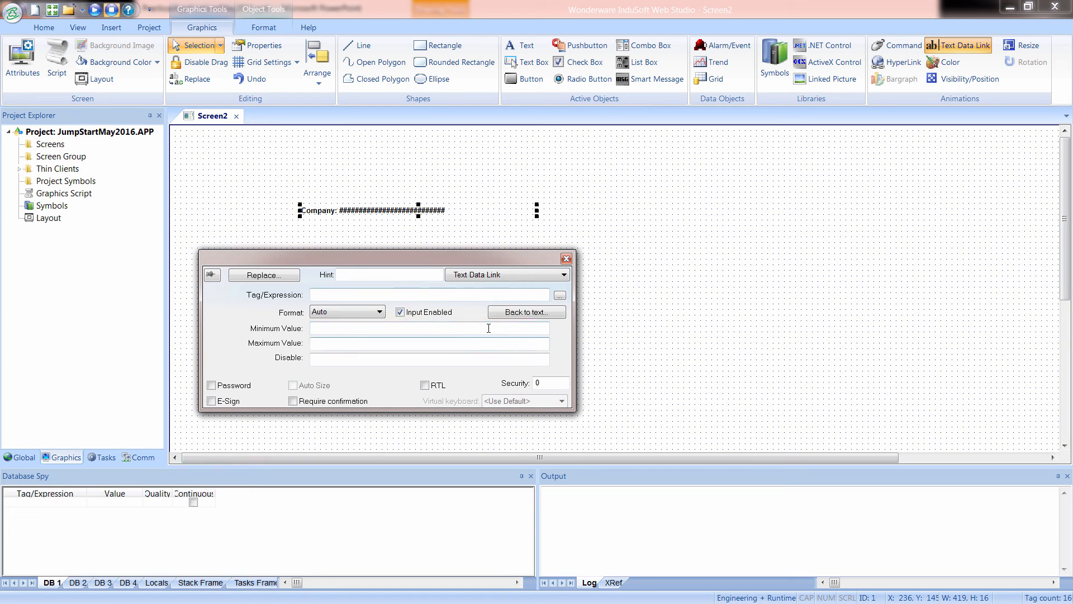
Link the Company text to the Company member of the BillTo tag.
{"action": "left_click", "coordinate": [559, 296]}
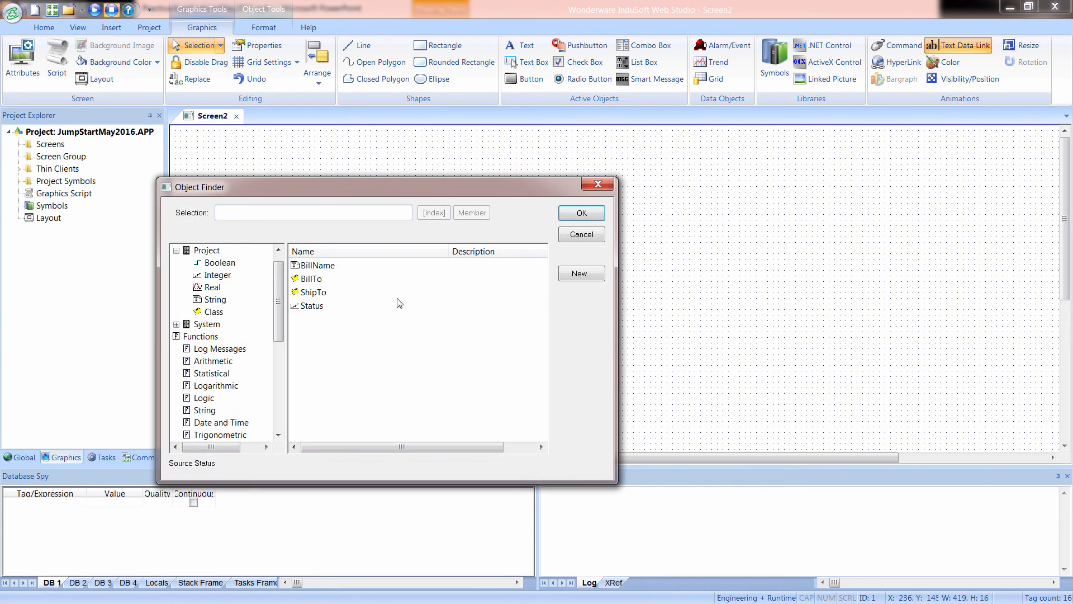
{"action": "left_click", "coordinate": [308, 280]}
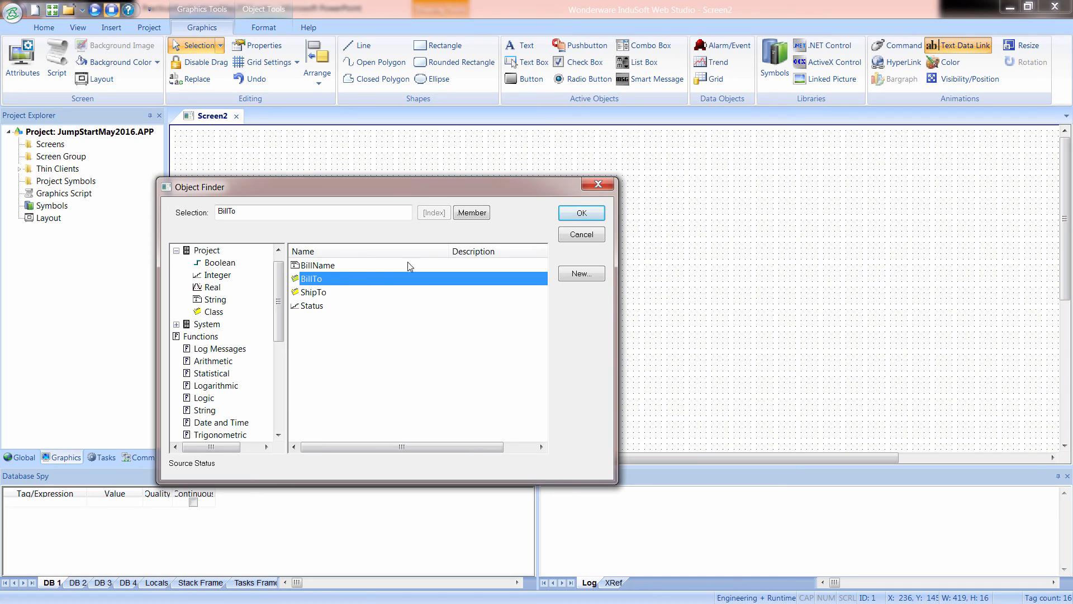
{"action": "left_click", "coordinate": [473, 214]}
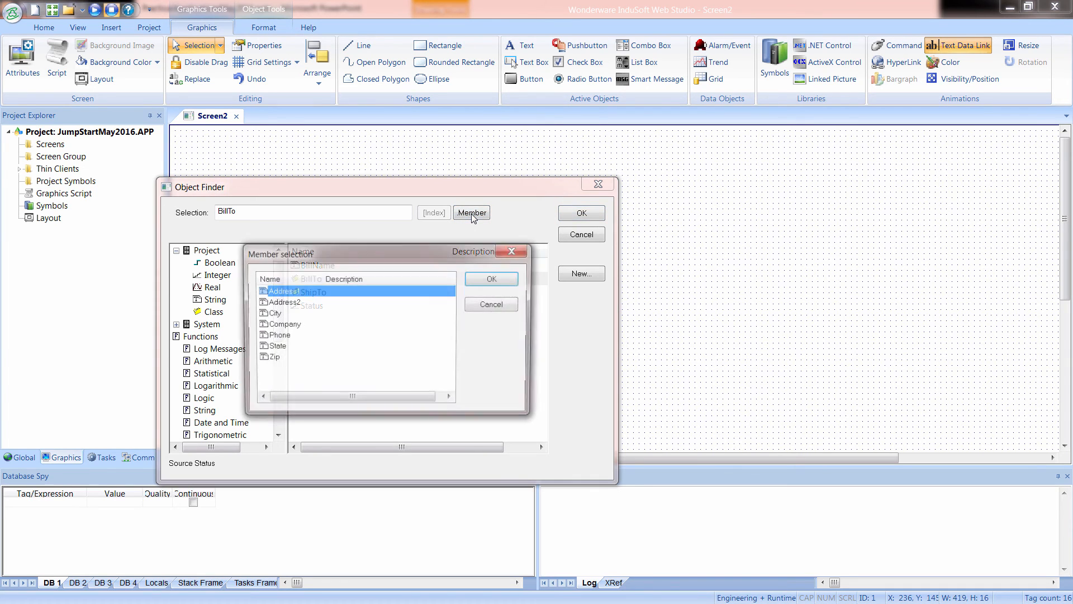
{"action": "left_click", "coordinate": [282, 324]}
{"action": "left_click", "coordinate": [493, 279]}
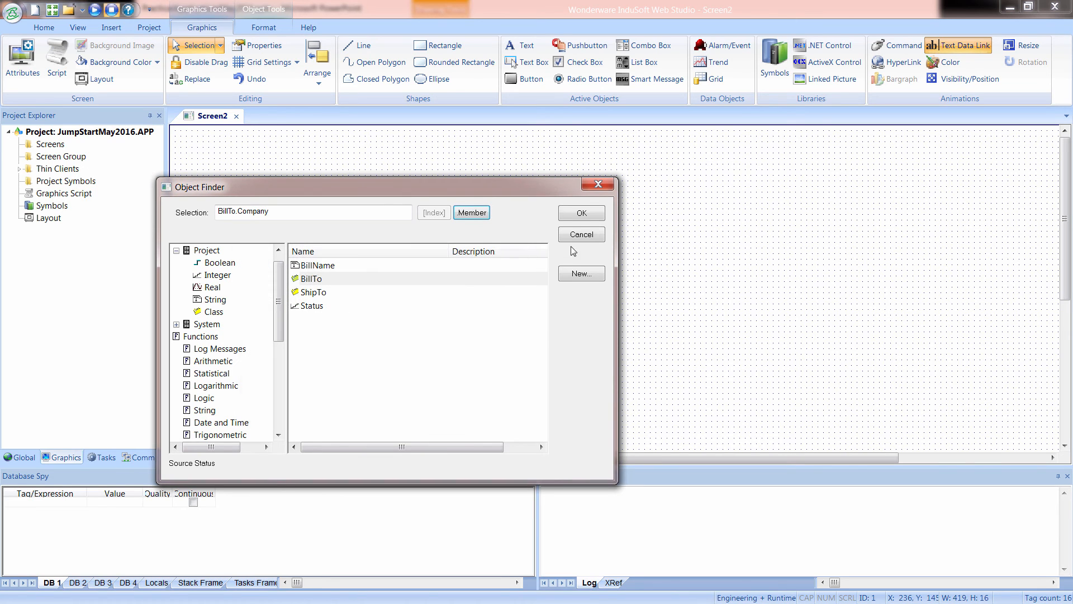
{"action": "left_click", "coordinate": [579, 214]}
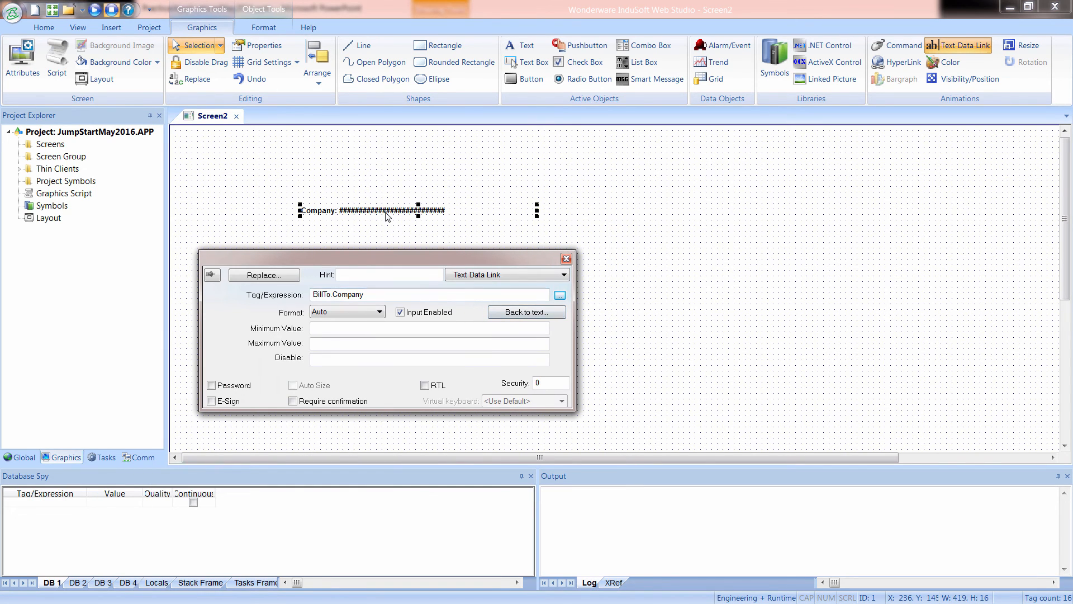
Duplicate the Company text line and link one of the two lines to BillTo.Address1.
{"action": "left_click_drag", "start_coordinate": [387, 215], "coordinate": [387, 232]}
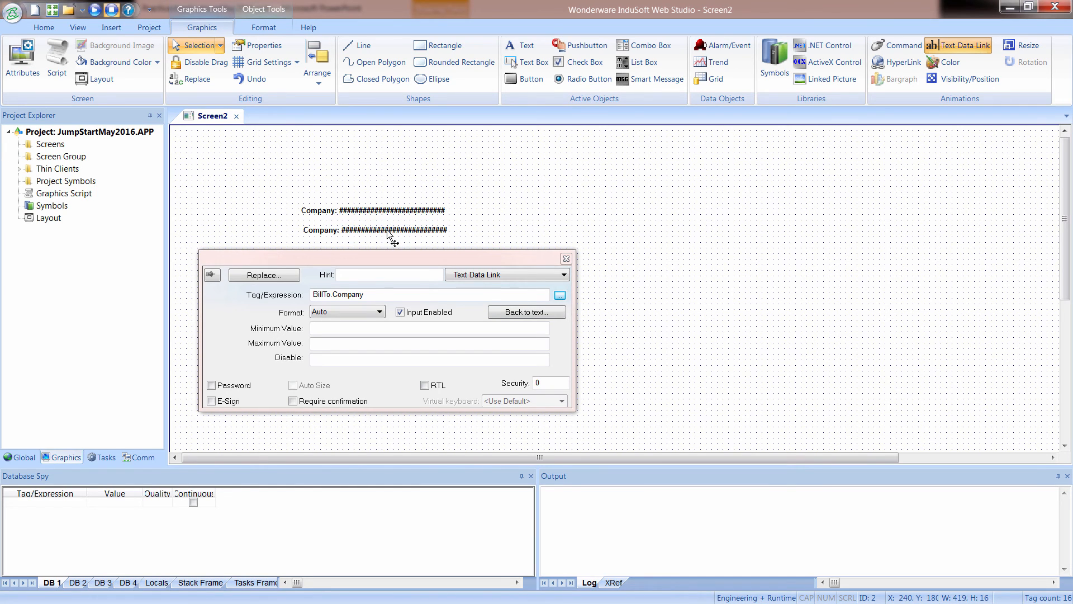
{"action": "left_click", "coordinate": [365, 215]}
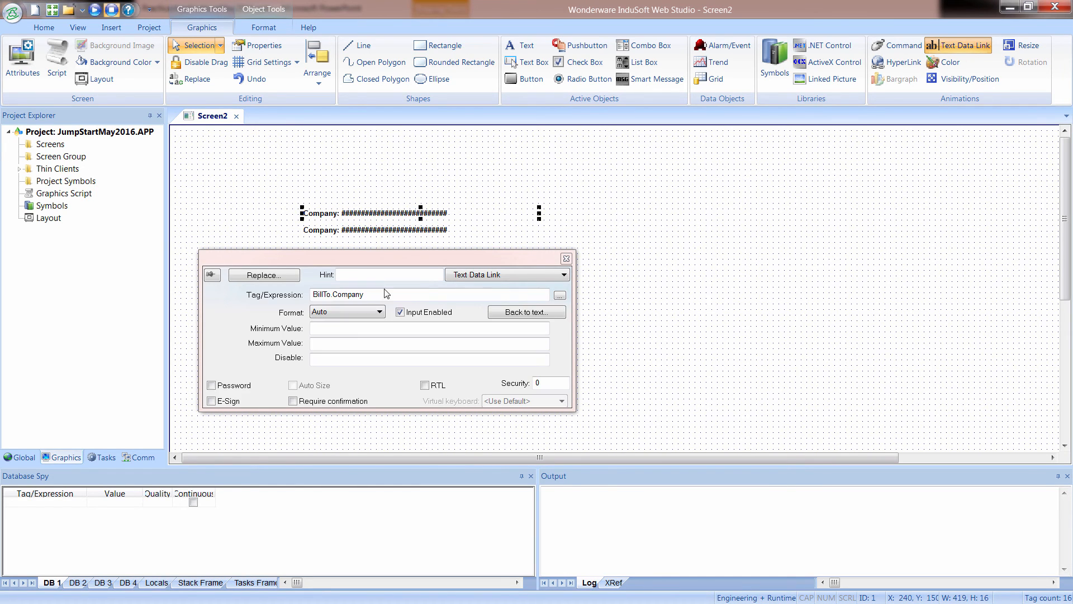
{"action": "left_click", "coordinate": [559, 295]}
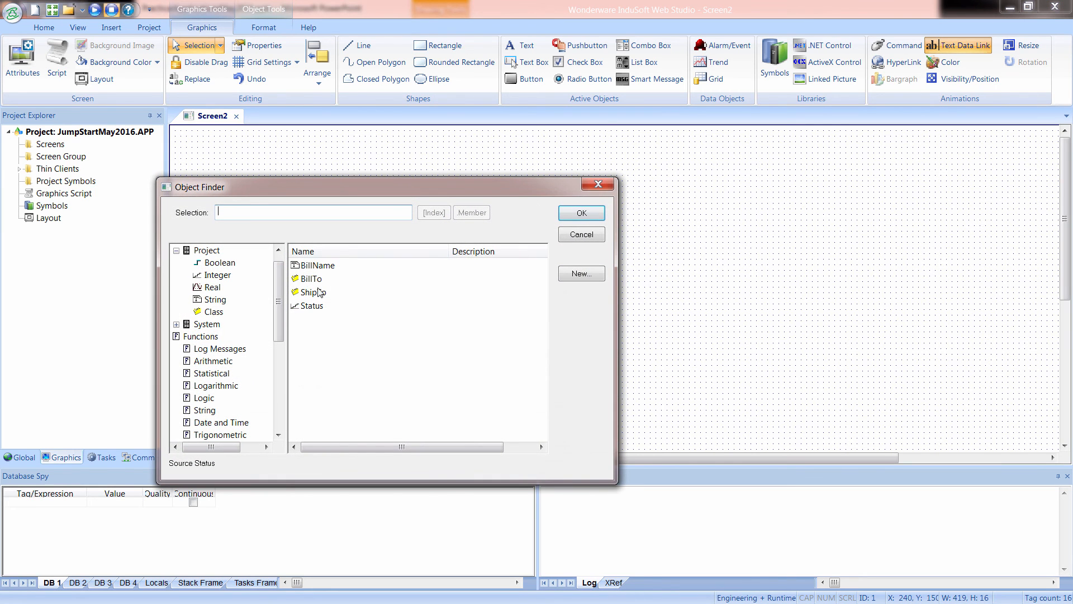
{"action": "left_click", "coordinate": [311, 279]}
{"action": "left_click", "coordinate": [472, 212]}
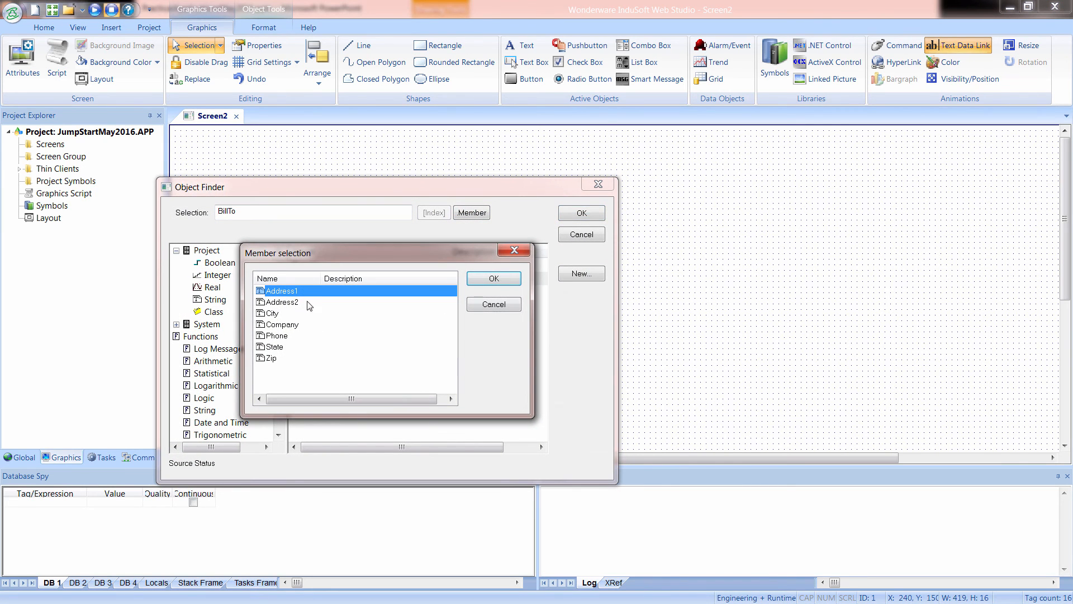
{"action": "left_click", "coordinate": [493, 279]}
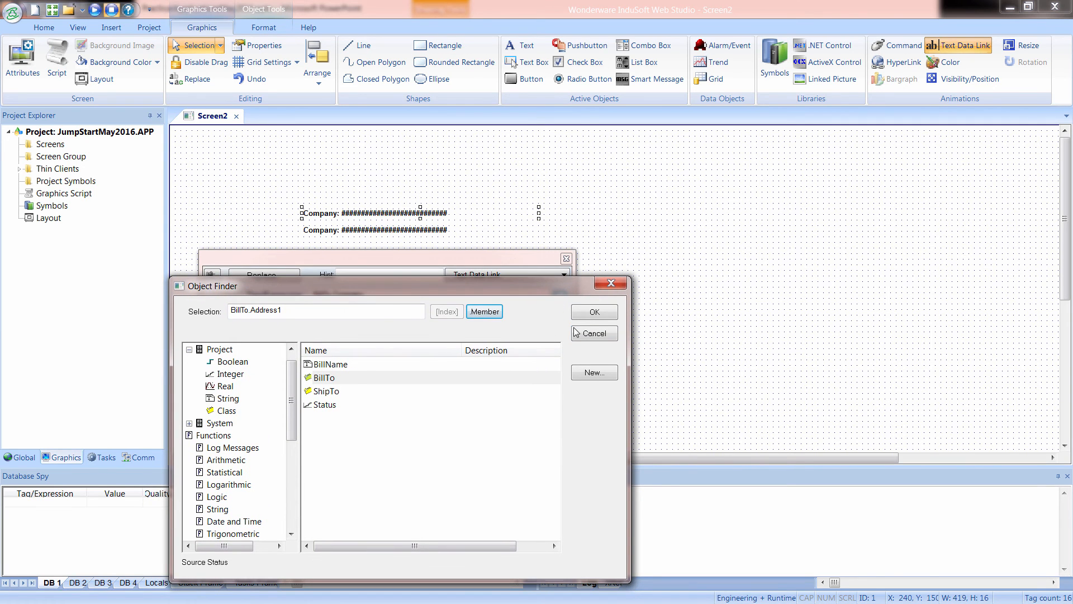
{"action": "left_click", "coordinate": [593, 313]}
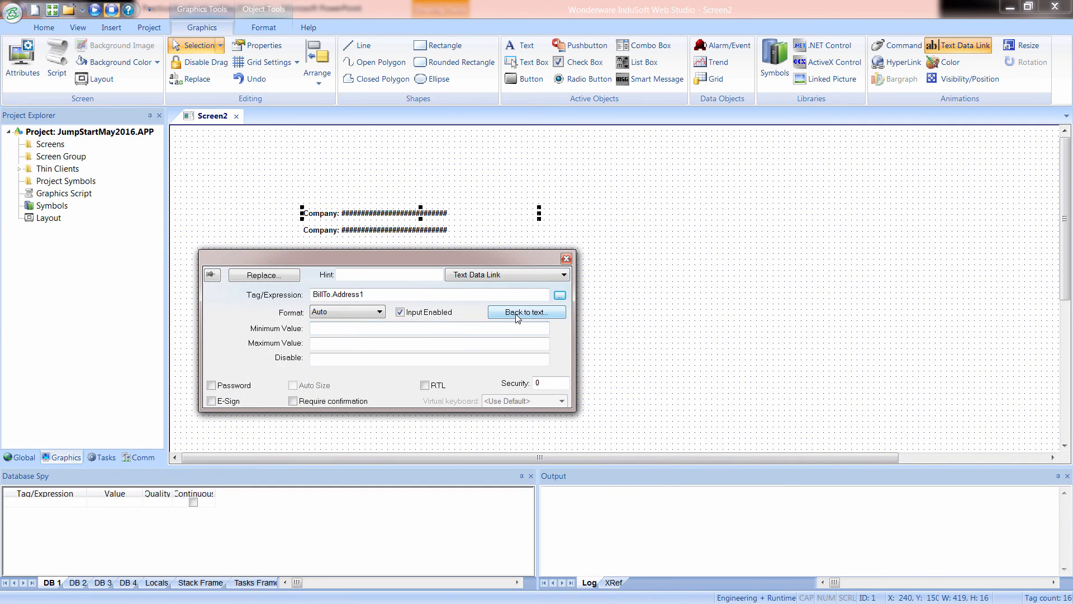
Replace "Company" with "Address1" in the caption of the line linked to BillTo.Address1 and move it below the Company line.
{"action": "left_click", "coordinate": [517, 312]}
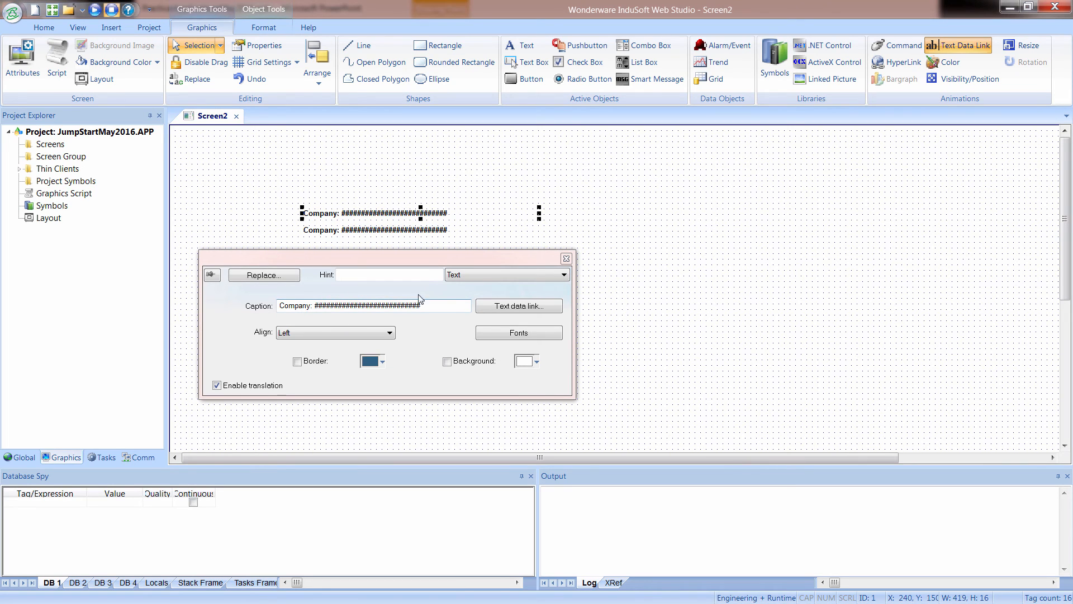
{"action": "left_click", "coordinate": [519, 306]}
{"action": "left_click_drag", "start_coordinate": [366, 294], "coordinate": [339, 296]}
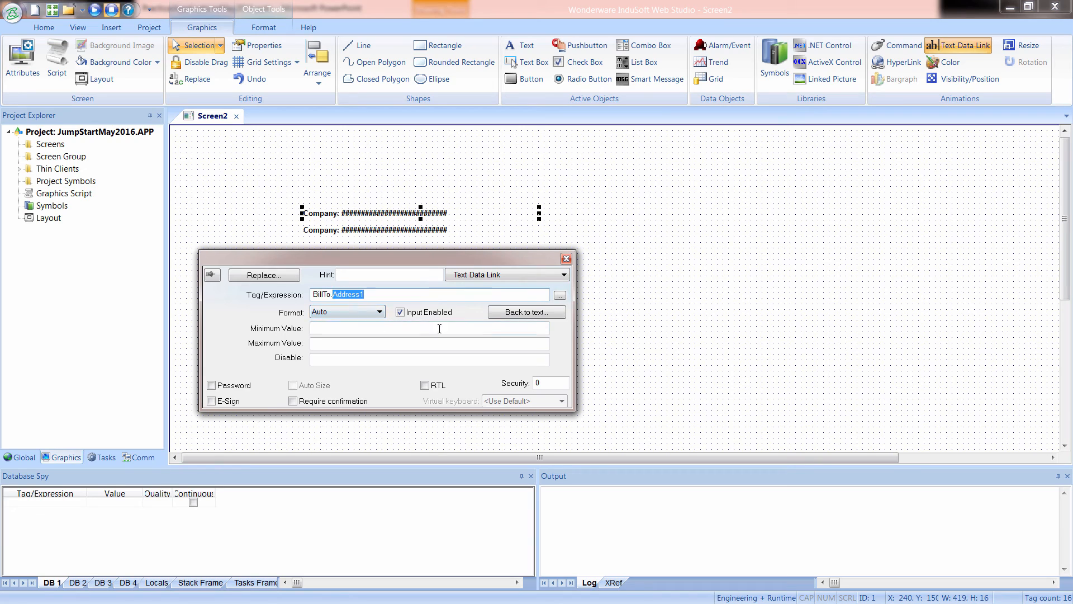
{"action": "left_click", "coordinate": [543, 312]}
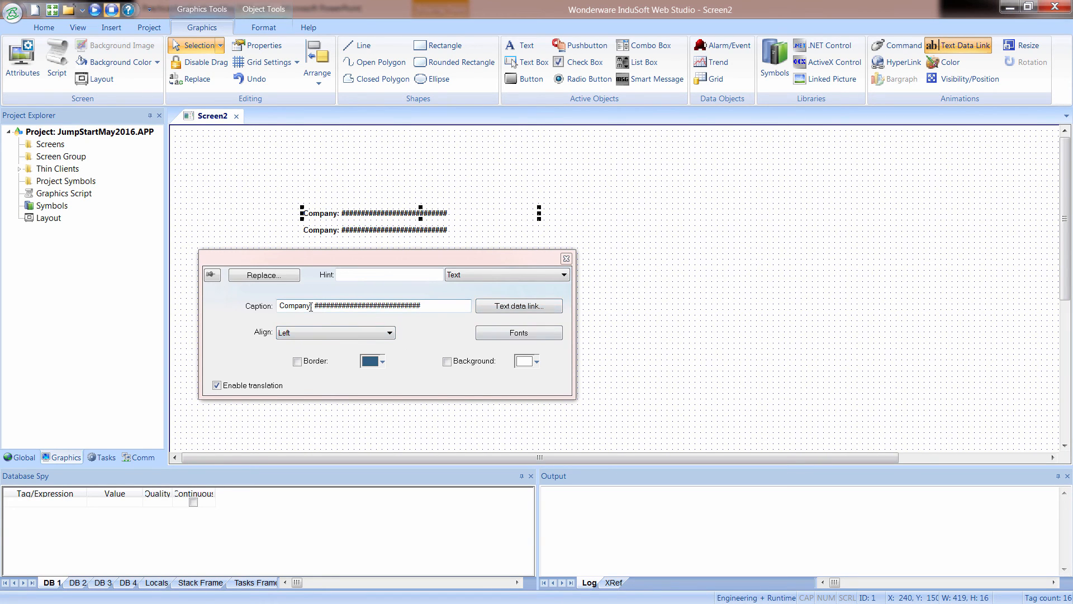
{"action": "left_click_drag", "start_coordinate": [312, 305], "coordinate": [279, 308]}
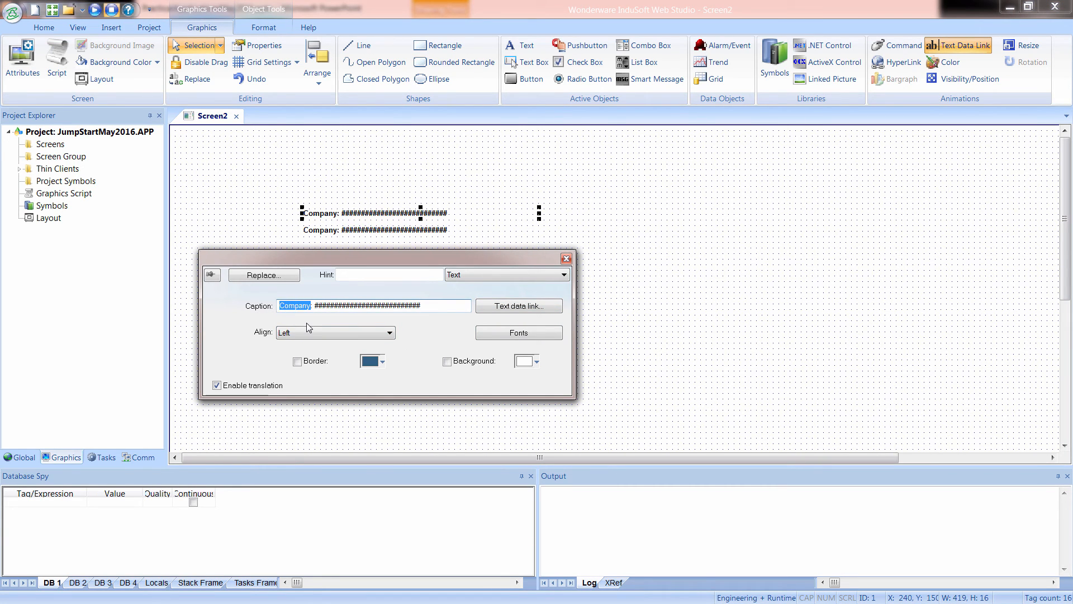
{"action": "type", "text": "Address1"}
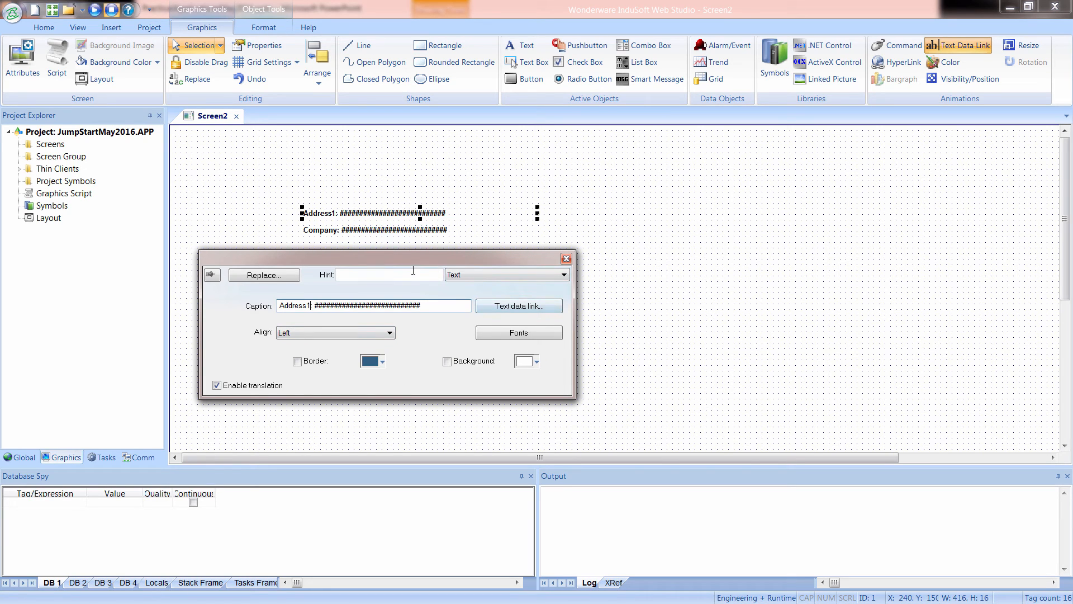
{"action": "left_click", "coordinate": [512, 309]}
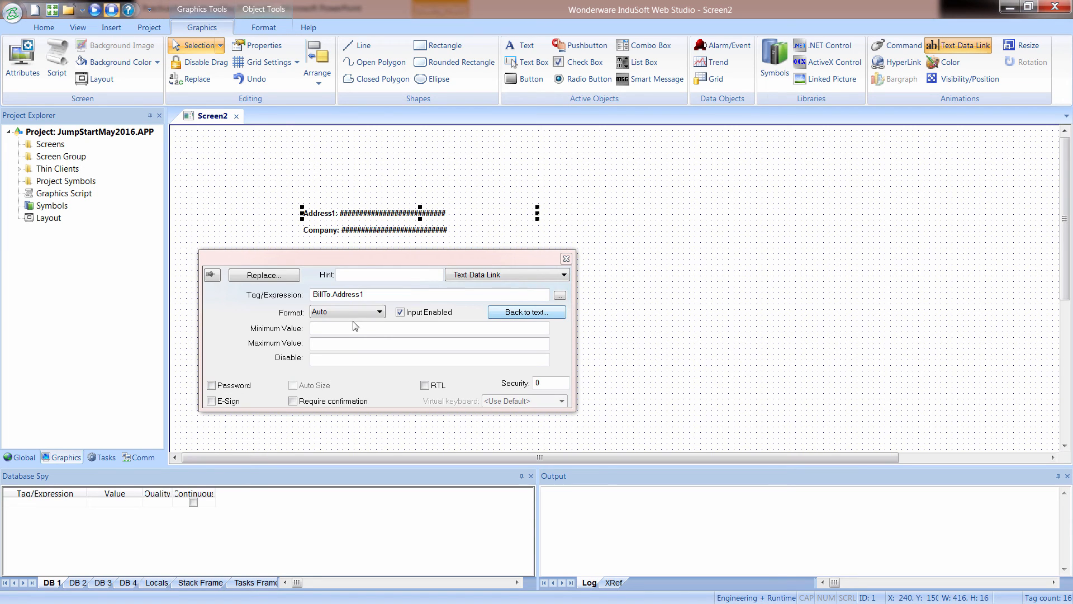
{"action": "left_click_drag", "start_coordinate": [366, 215], "coordinate": [366, 237]}
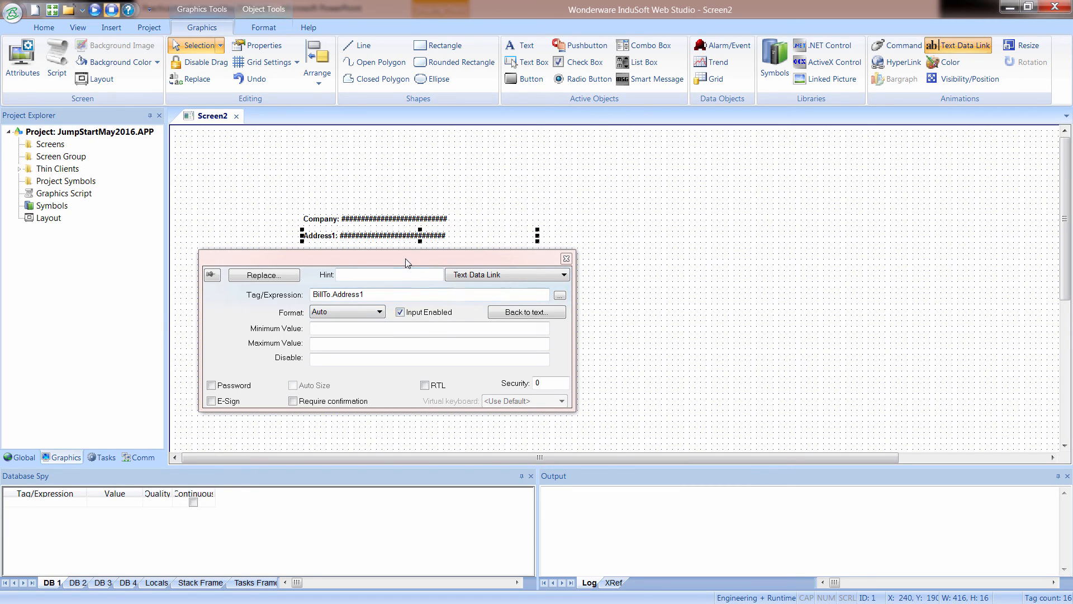
{"action": "left_click_drag", "start_coordinate": [389, 267], "coordinate": [390, 329]}
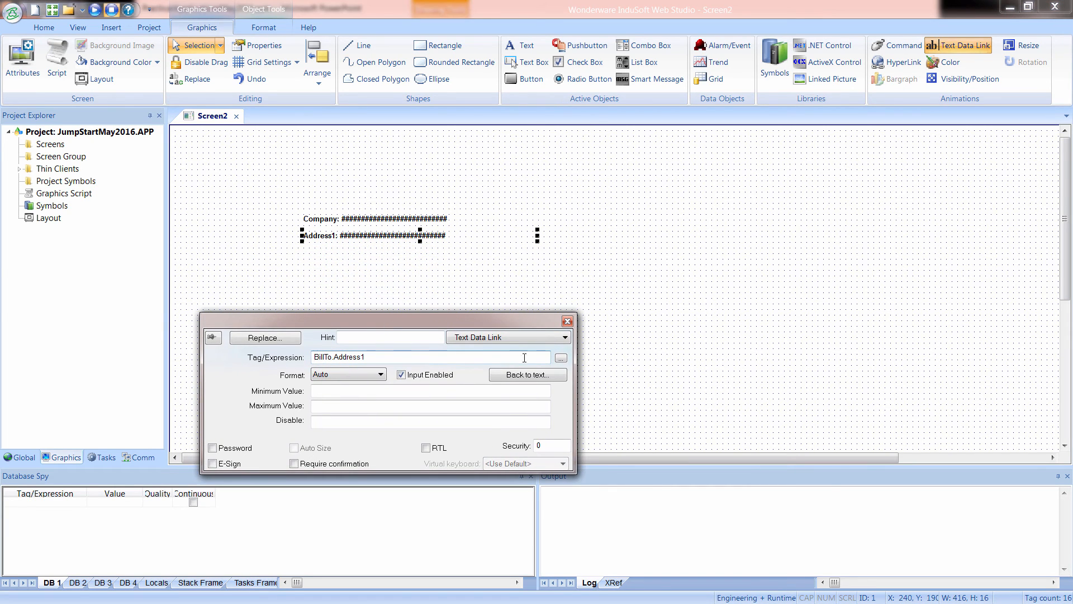
Duplicate the Address1 line directly below it and link the copy to BillTo.Address2.
{"action": "left_click", "coordinate": [376, 254]}
{"action": "left_click", "coordinate": [371, 236]}
{"action": "left_click_drag", "start_coordinate": [370, 244], "coordinate": [370, 256]}
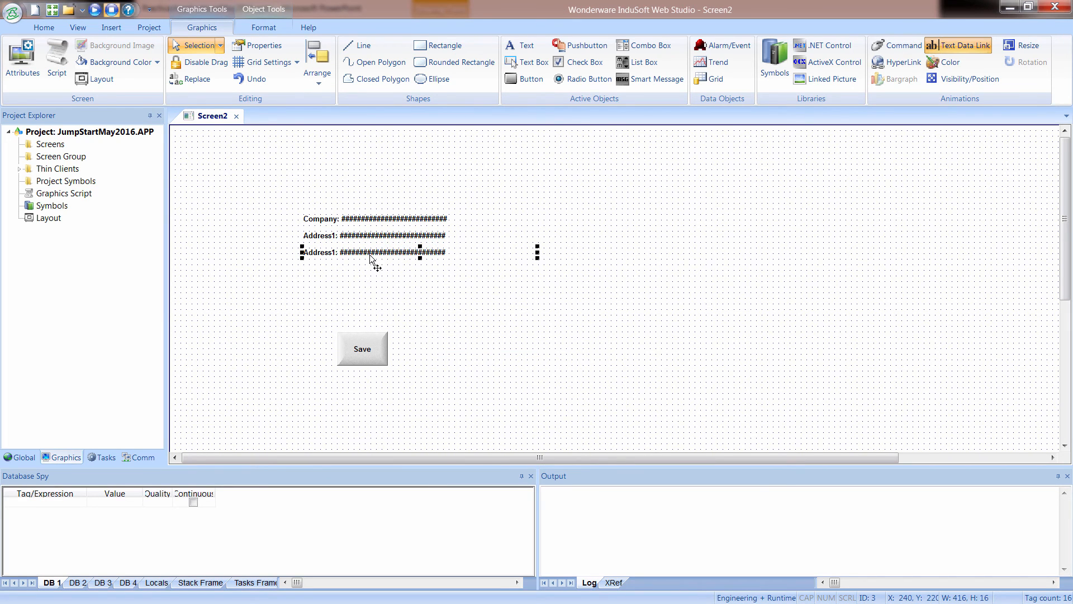
{"action": "double_click", "coordinate": [370, 256]}
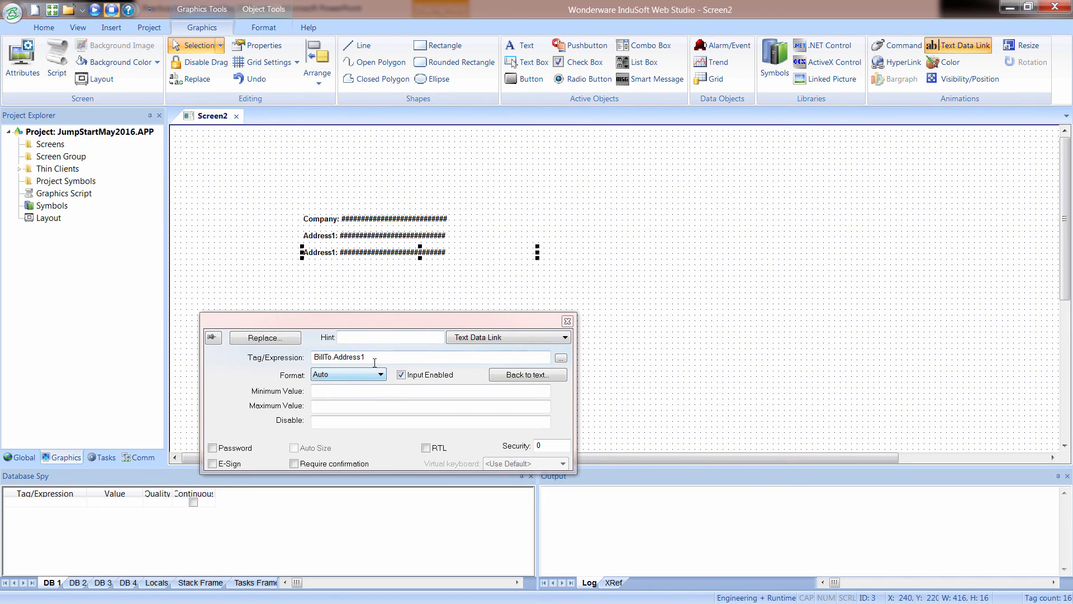
{"action": "left_click_drag", "start_coordinate": [367, 356], "coordinate": [361, 357]}
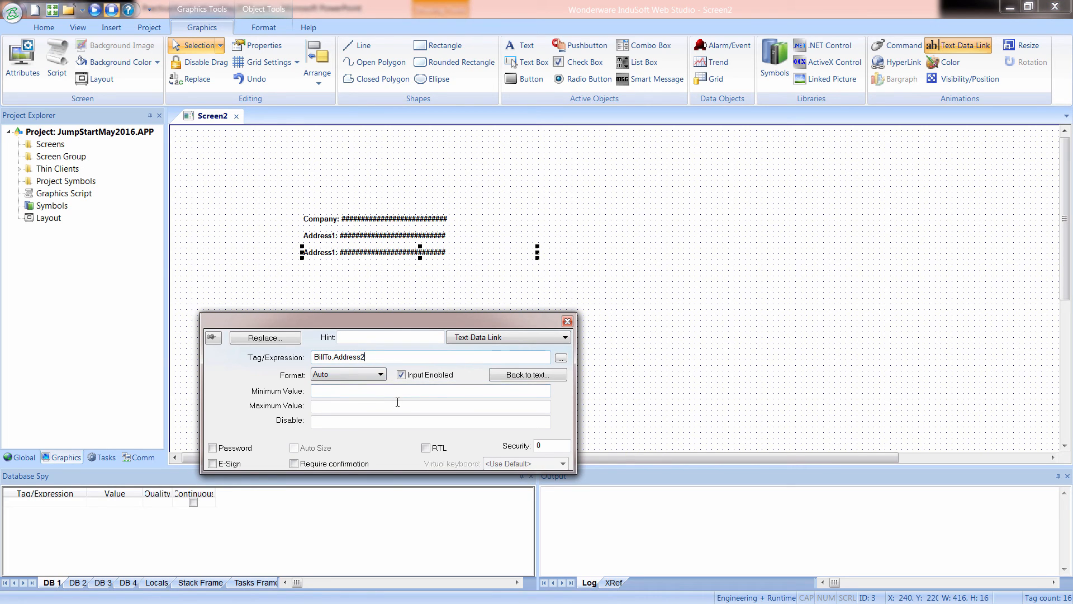
Change the caption of the line linked to BillTo.Address2 from "Address1" to "Address2".
{"action": "left_click", "coordinate": [528, 375]}
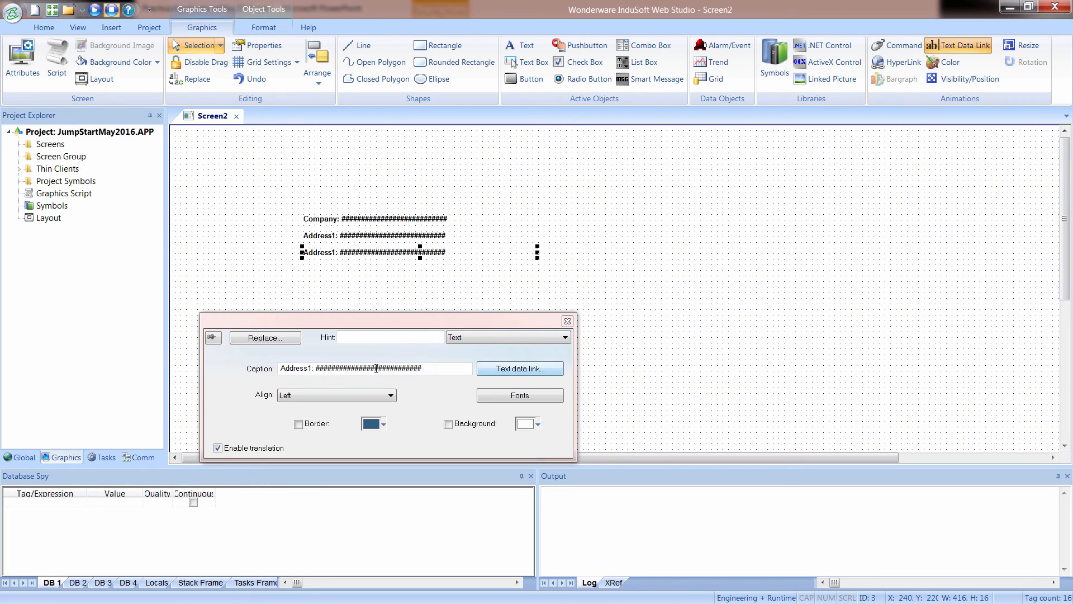
{"action": "left_click", "coordinate": [312, 368]}
{"action": "type", "text": "2"}
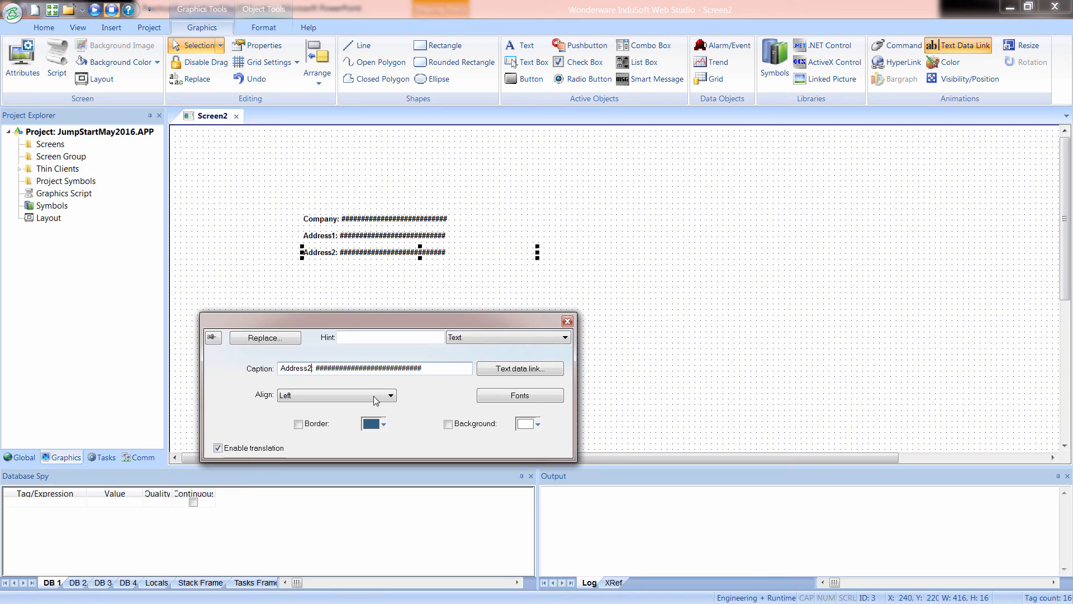
Duplicate the Address2 line directly below it and link the copy to the City member of the BillTo tag.
{"action": "left_click", "coordinate": [348, 272]}
{"action": "left_click", "coordinate": [345, 254]}
{"action": "left_click_drag", "start_coordinate": [345, 254], "coordinate": [344, 271], "text": "ctrl"}
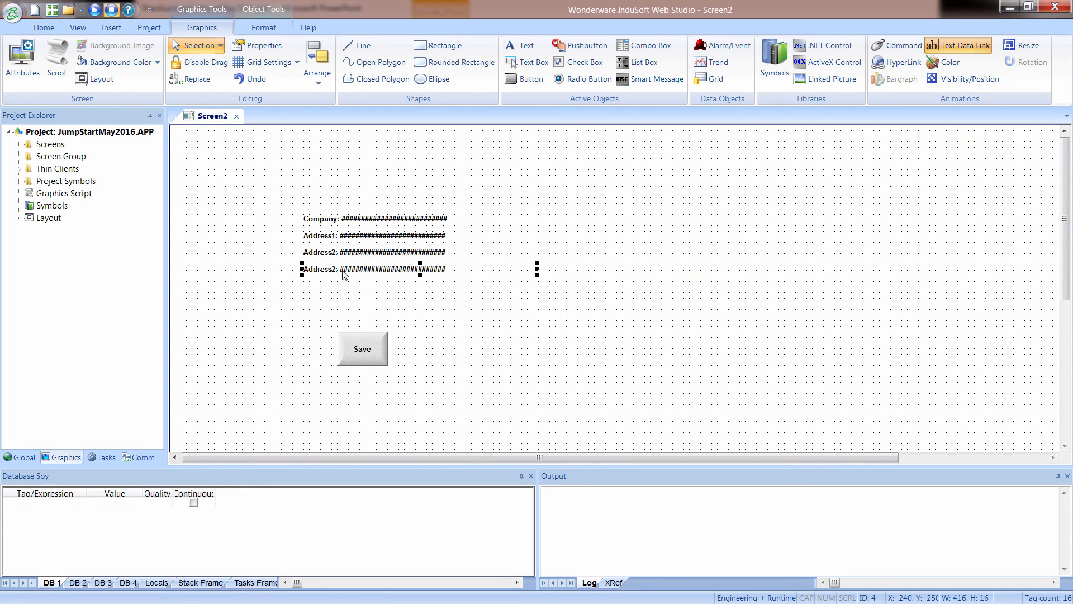
{"action": "double_click", "coordinate": [345, 270]}
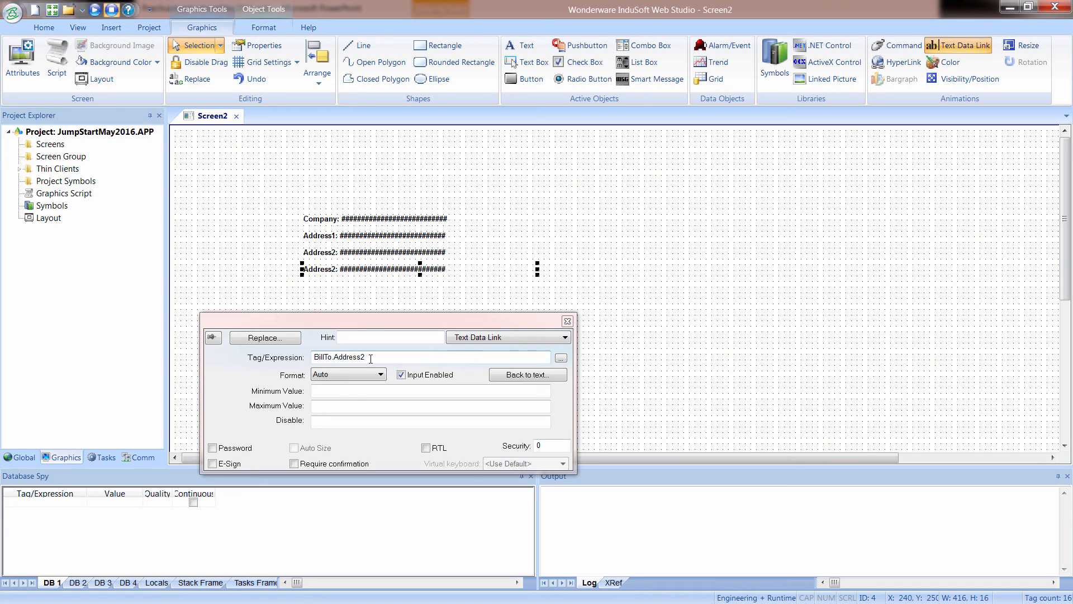
{"action": "left_click", "coordinate": [561, 359]}
{"action": "left_click", "coordinate": [319, 342]}
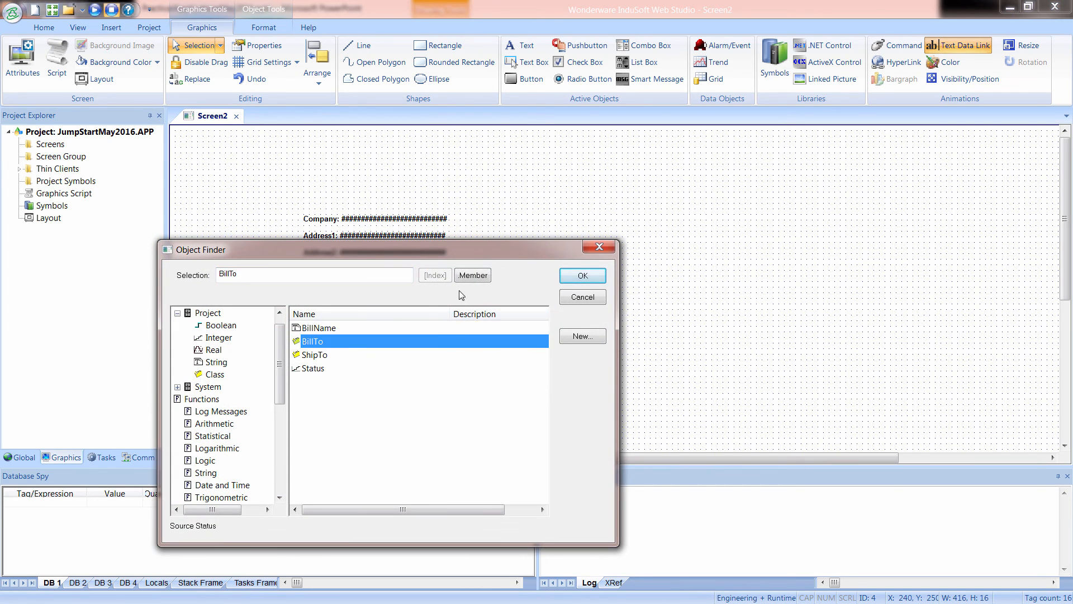
{"action": "left_click", "coordinate": [465, 276]}
{"action": "left_click", "coordinate": [282, 376]}
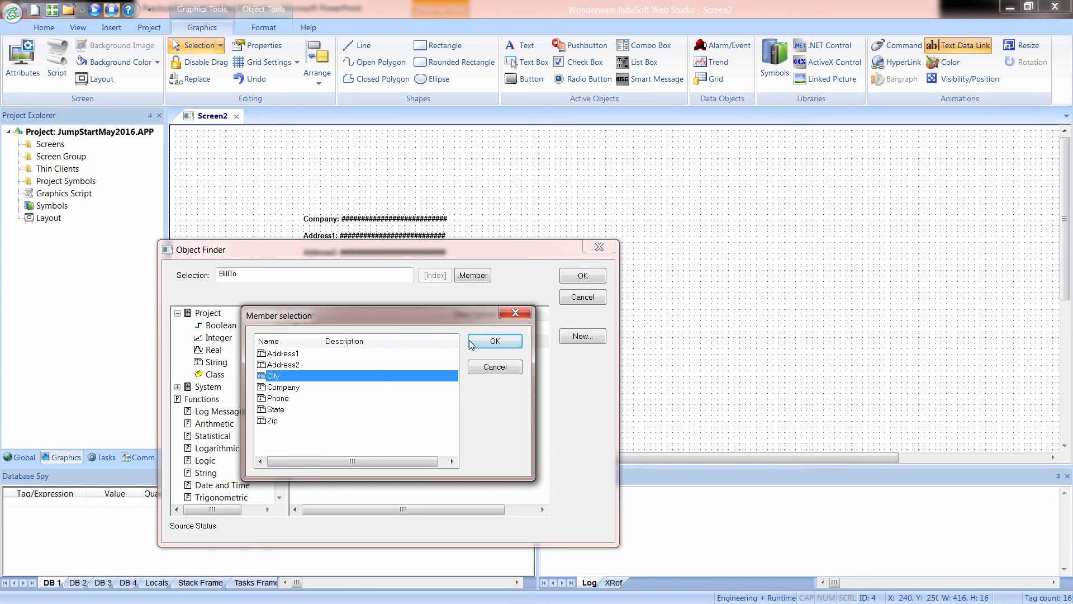
{"action": "left_click", "coordinate": [494, 341]}
{"action": "left_click", "coordinate": [582, 276]}
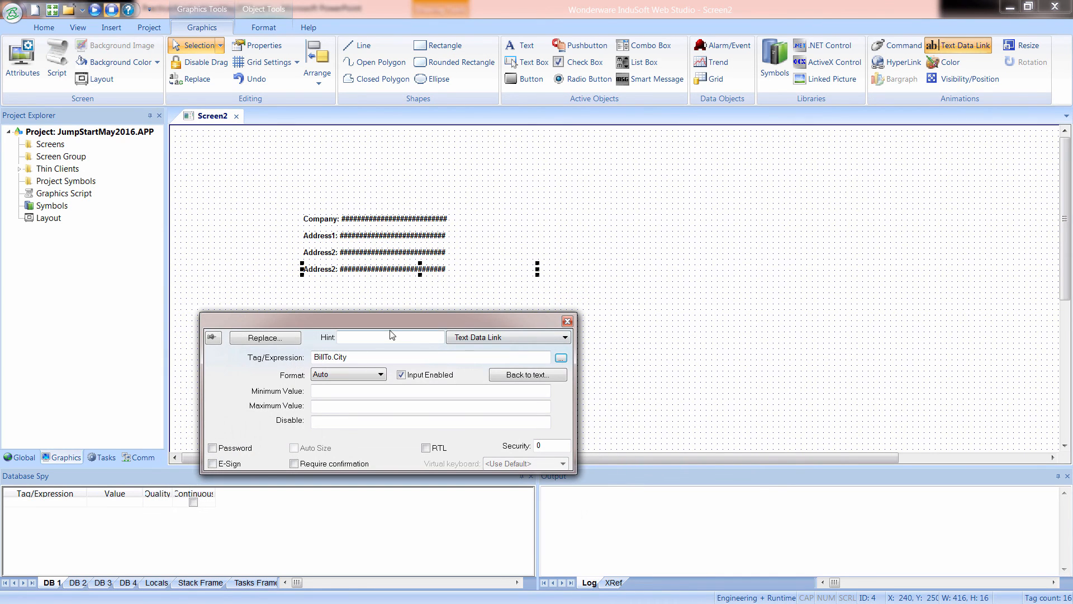
Replace "Address2" with "City" in the caption of the line linked to BillTo.City.
{"action": "left_click_drag", "start_coordinate": [351, 357], "coordinate": [339, 356]}
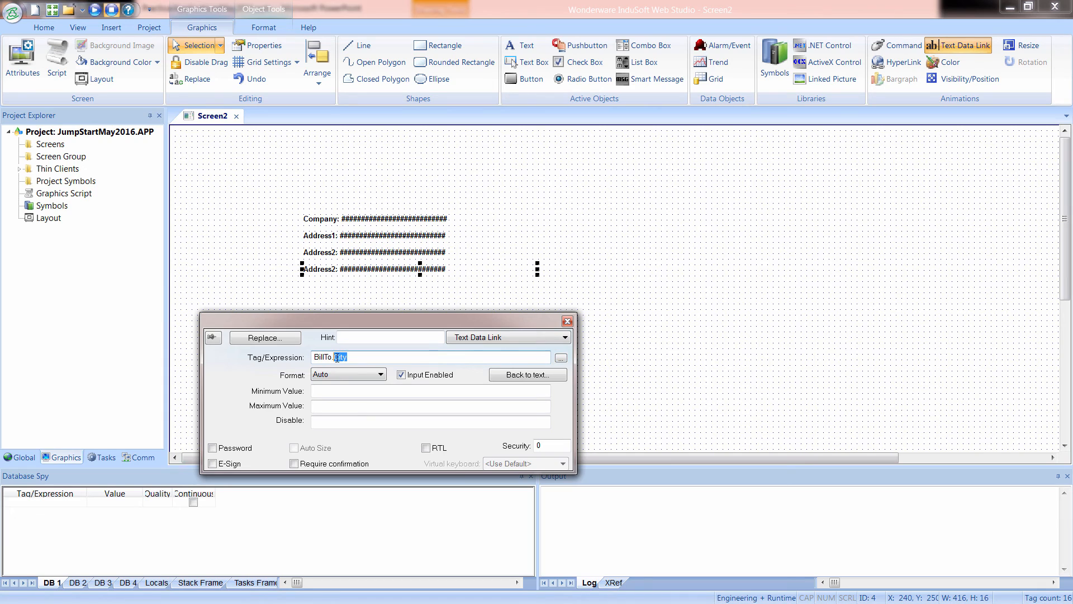
{"action": "left_click", "coordinate": [512, 375]}
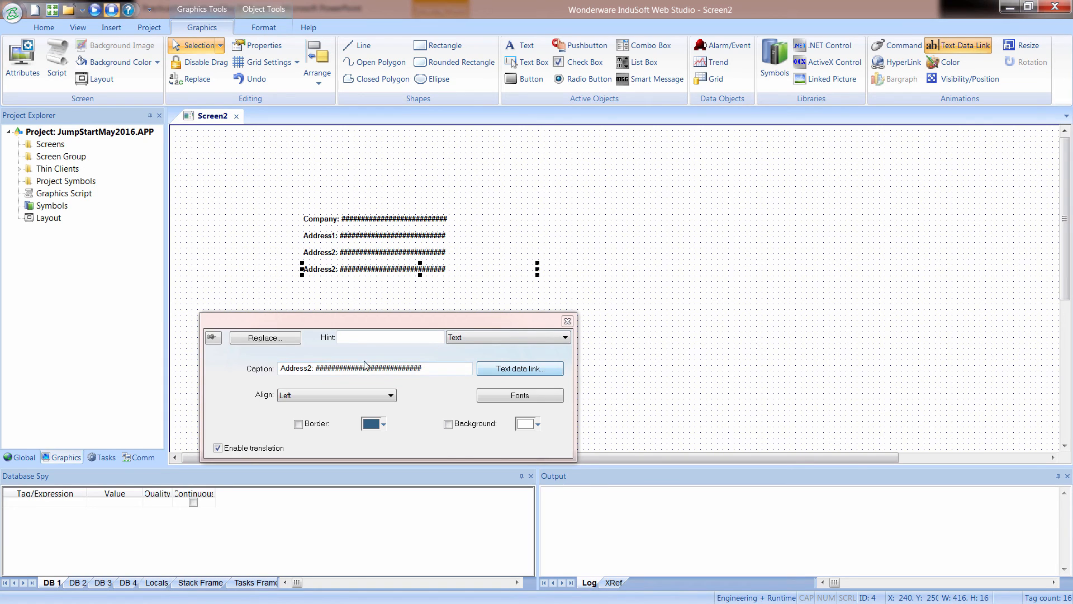
{"action": "double_click", "coordinate": [311, 366]}
{"action": "type", "text": "City"}
Duplicate the City line directly below it and link the copy to the State member of the BillTo tag.
{"action": "left_click_drag", "start_coordinate": [364, 271], "coordinate": [364, 286]}
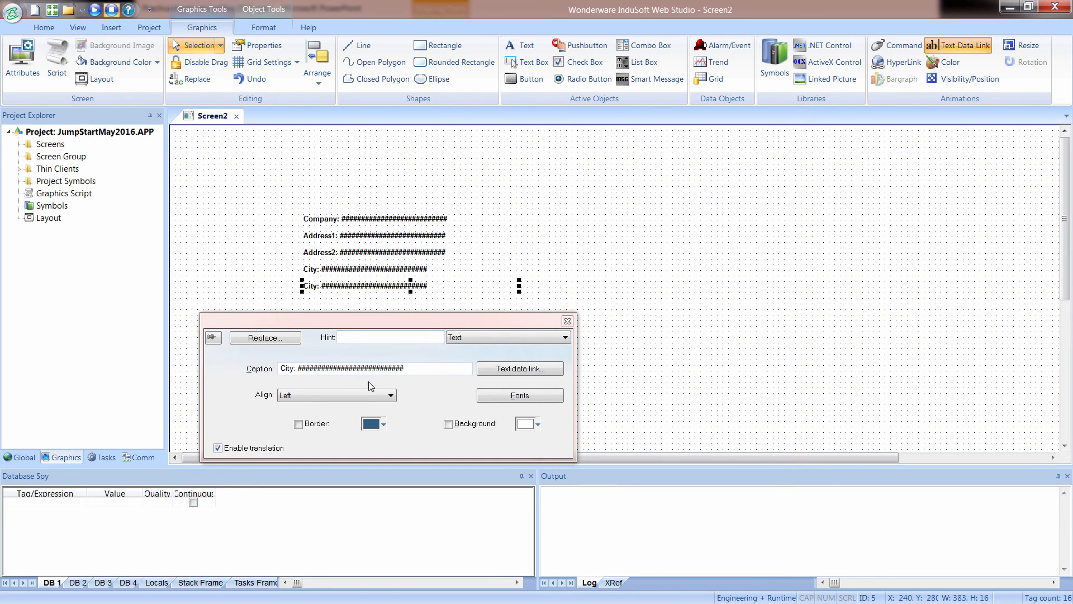
{"action": "left_click", "coordinate": [519, 370]}
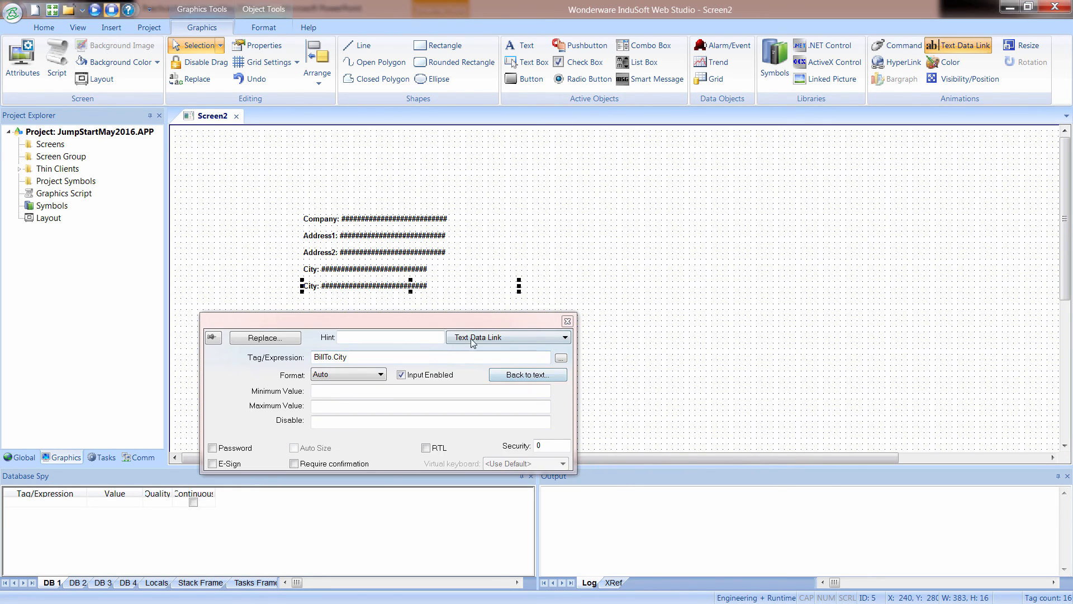
{"action": "left_click", "coordinate": [561, 357]}
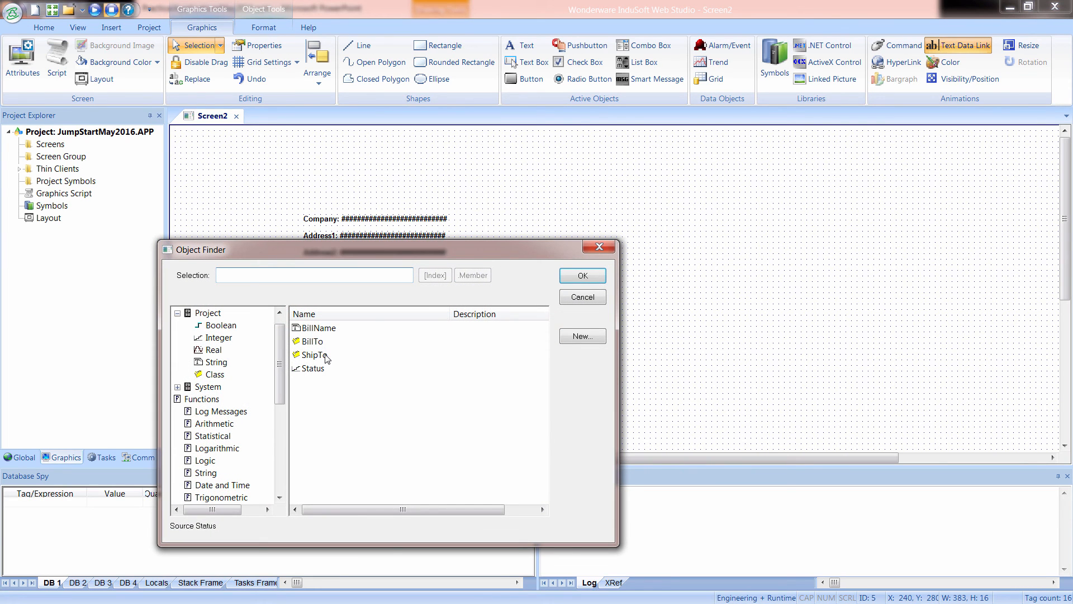
{"action": "left_click", "coordinate": [312, 341]}
{"action": "left_click", "coordinate": [473, 275]}
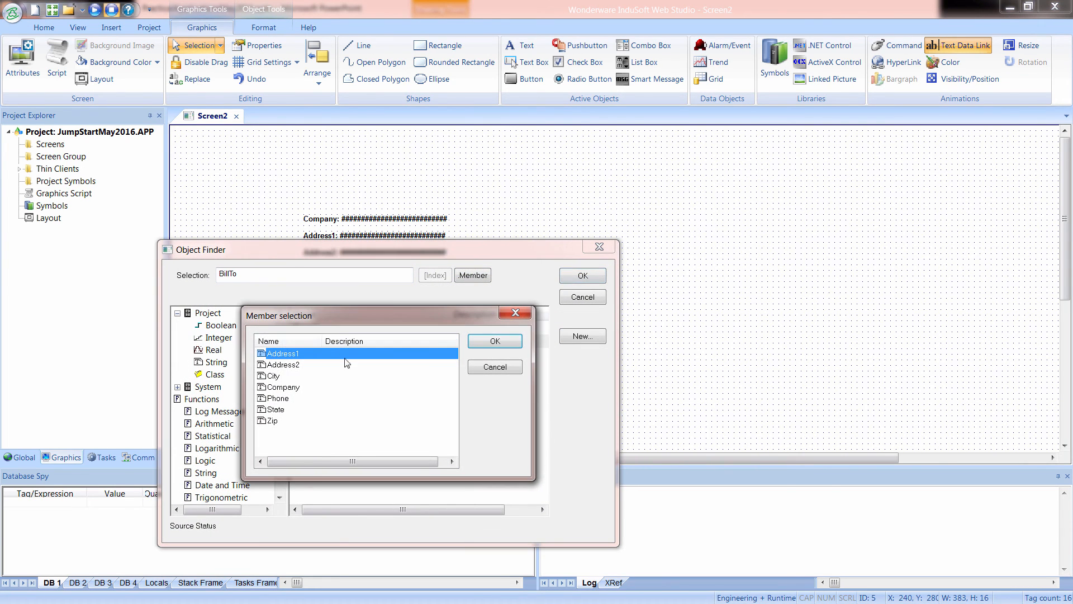
{"action": "left_click", "coordinate": [302, 408]}
{"action": "left_click", "coordinate": [482, 342]}
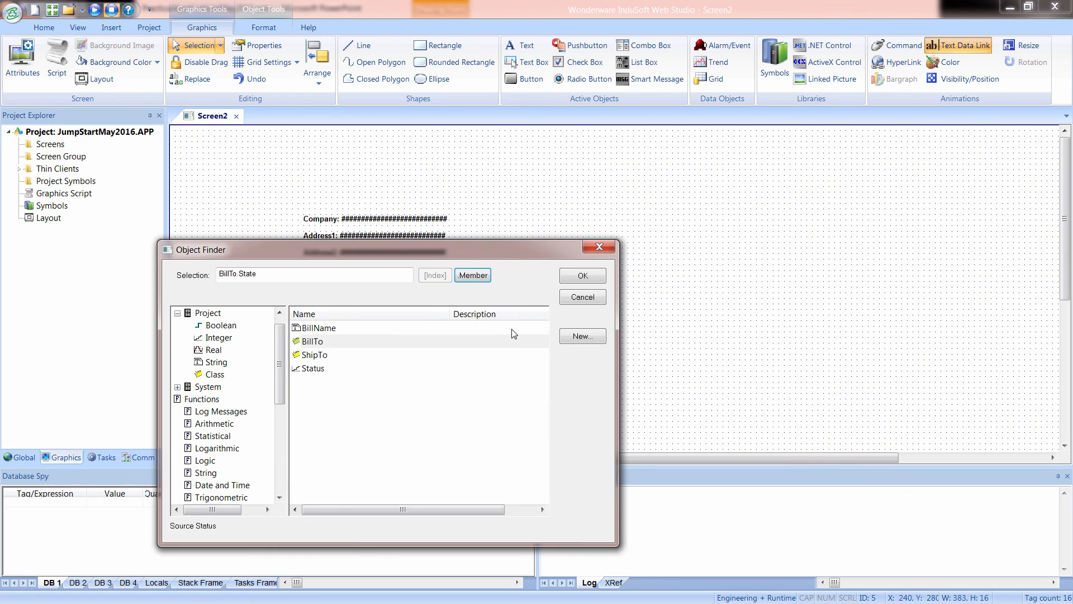
{"action": "left_click", "coordinate": [582, 275]}
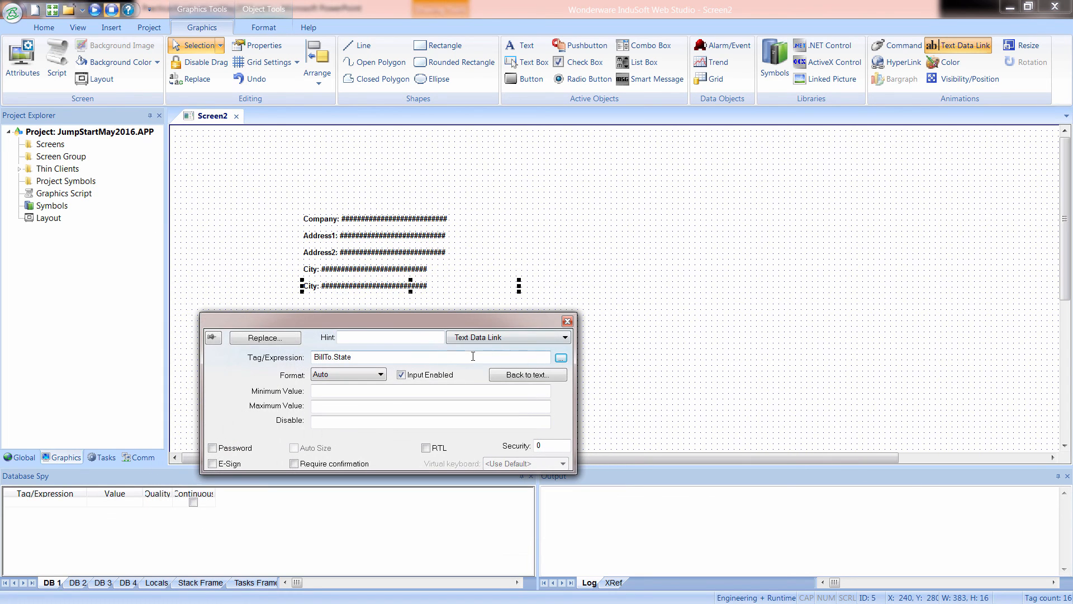
Replace "City:" with "State:" in the caption of the line linked to BillTo.State.
{"action": "left_click_drag", "start_coordinate": [360, 359], "coordinate": [338, 359]}
{"action": "left_click", "coordinate": [527, 375]}
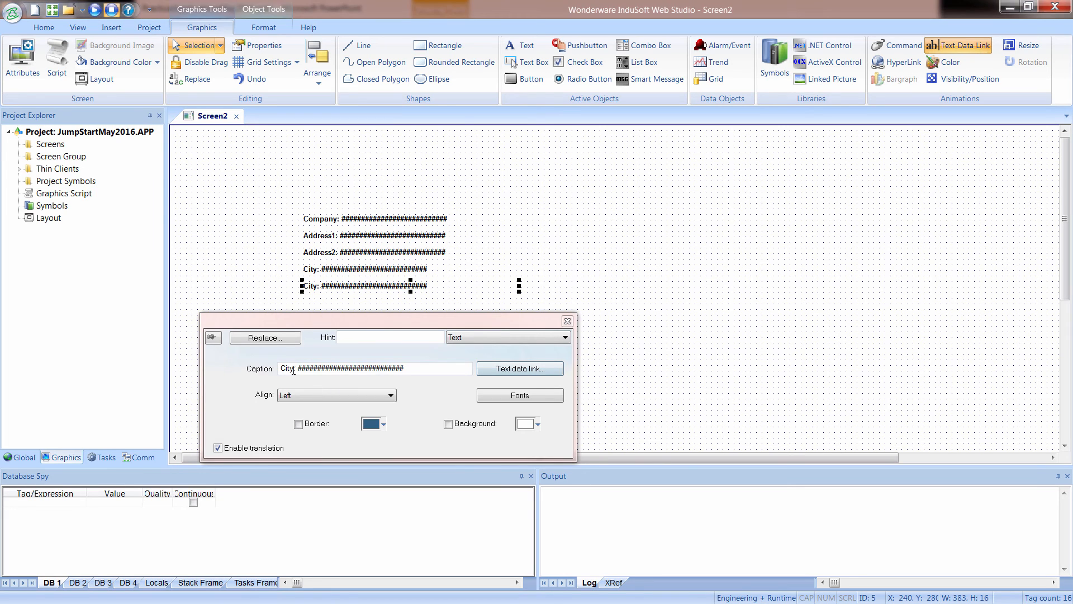
{"action": "left_click_drag", "start_coordinate": [295, 368], "coordinate": [265, 372]}
{"action": "type", "text": "State:"}
Duplicate the State line directly below it and link the copy to BillTo.Zip.
{"action": "left_click_drag", "start_coordinate": [375, 289], "coordinate": [373, 302]}
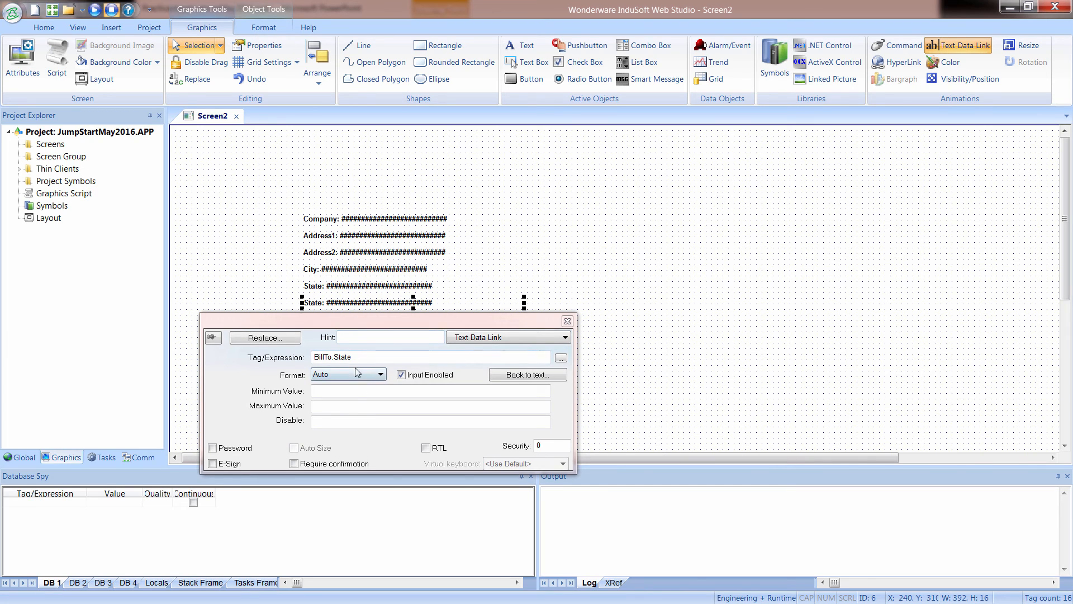
{"action": "left_click_drag", "start_coordinate": [352, 357], "coordinate": [332, 358]}
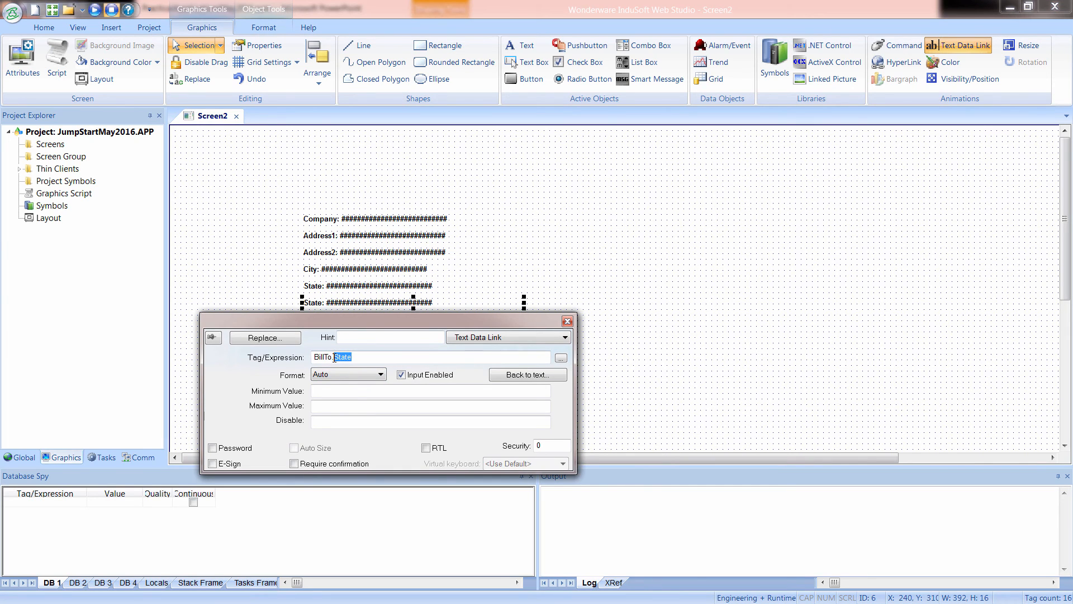
{"action": "type", "text": "Zip"}
Replace "State" with "Postal Code" in the caption of the line linked to BillTo.Zip.
{"action": "left_click", "coordinate": [508, 375]}
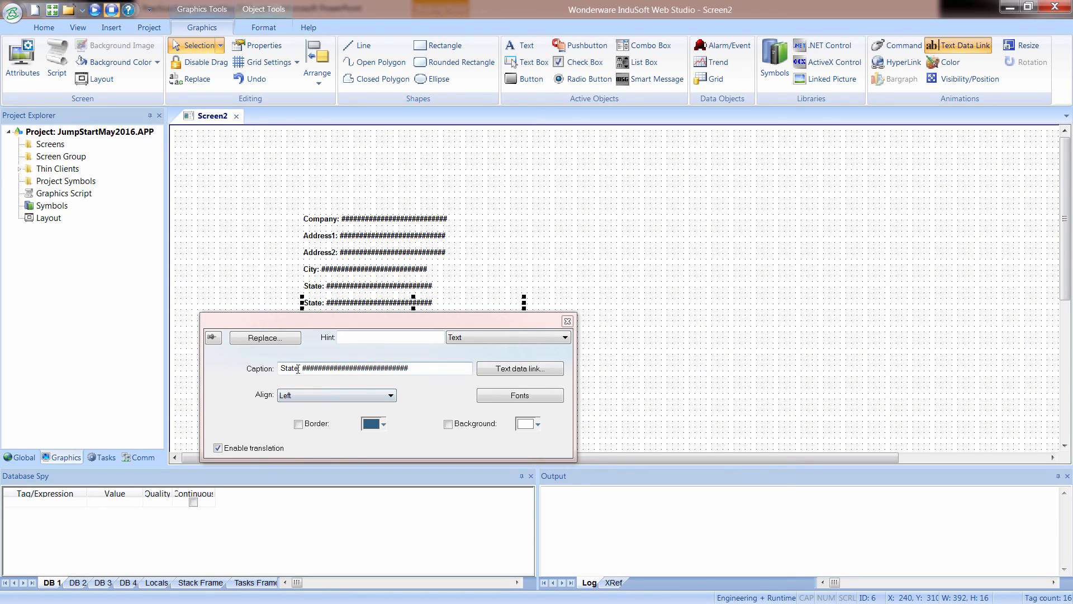
{"action": "left_click_drag", "start_coordinate": [279, 368], "coordinate": [302, 367]}
{"action": "type", "text": "P"}
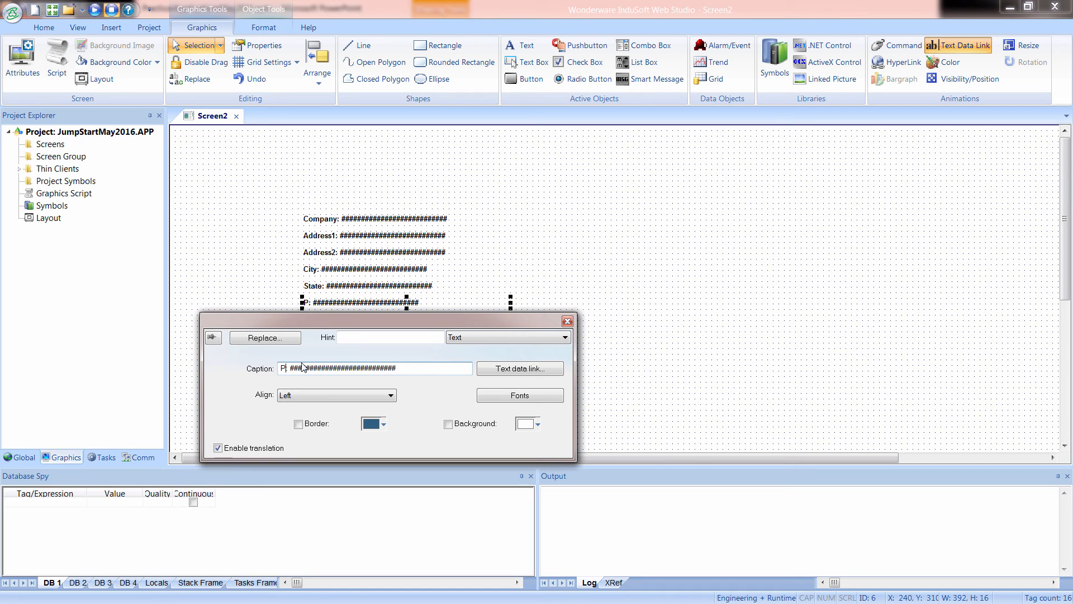
{"action": "type", "text": "ostal Code"}
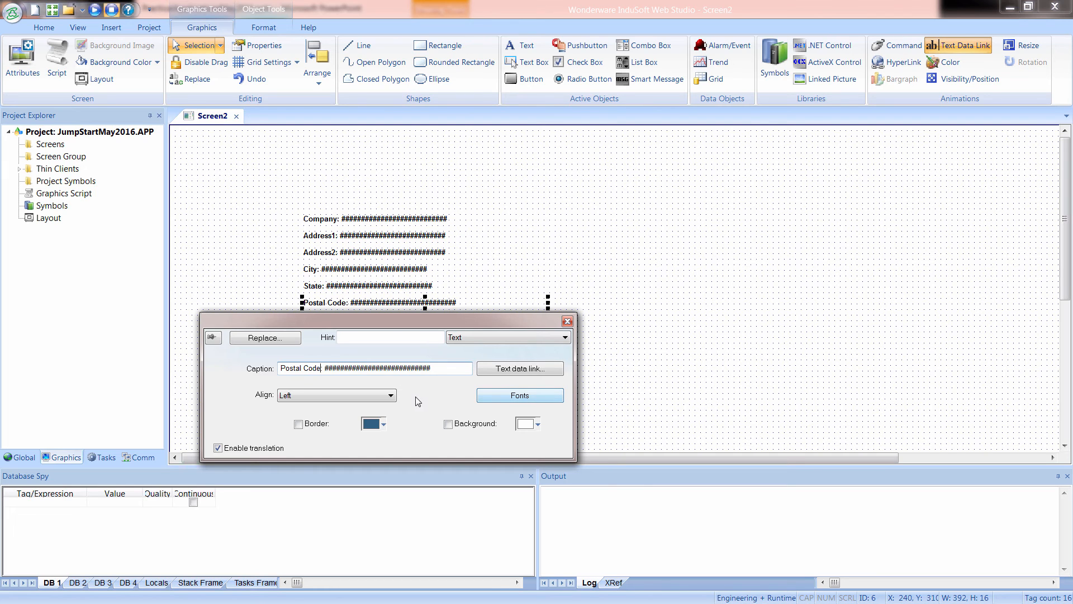
Duplicate the Postal Code line below it and replace "Postal Code" with "Phone" in the copy's caption.
{"action": "left_click_drag", "start_coordinate": [427, 315], "coordinate": [418, 349]}
{"action": "left_click_drag", "start_coordinate": [361, 304], "coordinate": [360, 315], "text": "ctrl"}
{"action": "left_click_drag", "start_coordinate": [313, 402], "coordinate": [268, 407]}
{"action": "type", "text": "Phone: ##########################"}
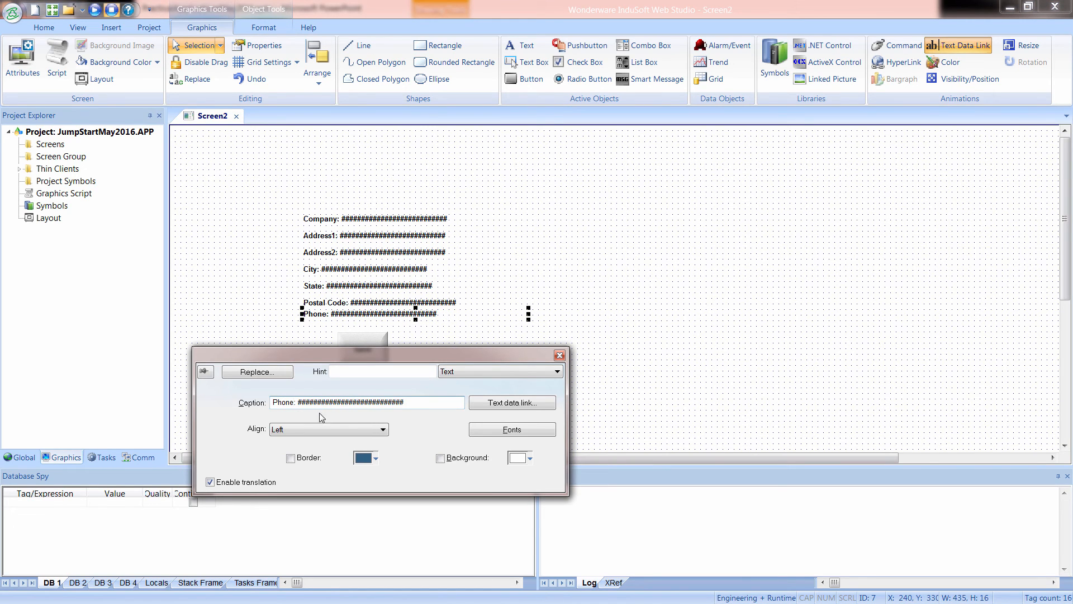
Link the Phone line to the Phone member of the BillTo tag and space it evenly below the Postal Code line.
{"action": "left_click", "coordinate": [484, 404]}
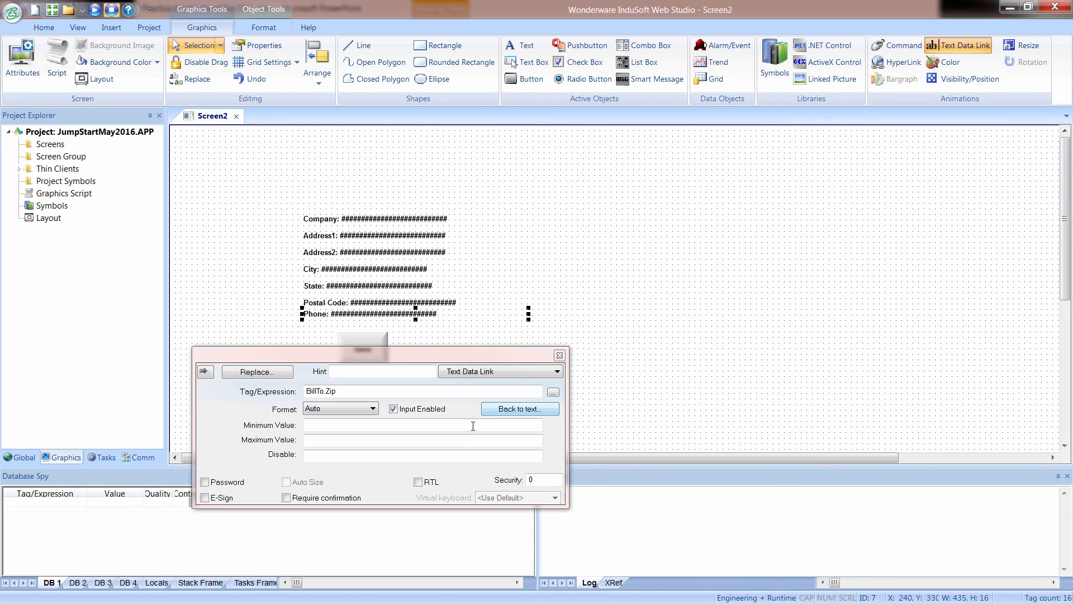
{"action": "left_click", "coordinate": [553, 392]}
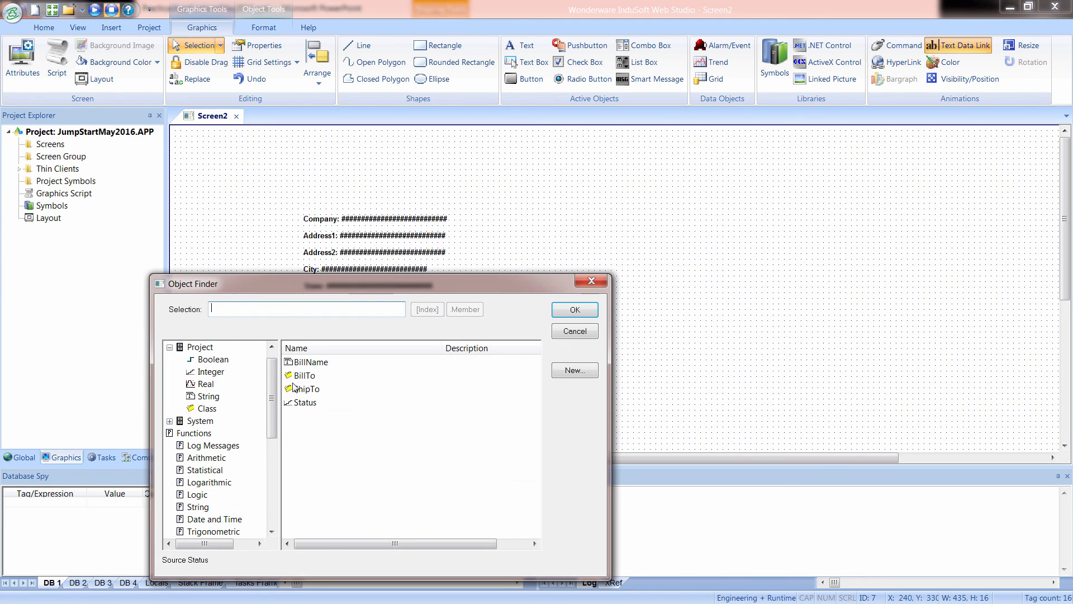
{"action": "left_click", "coordinate": [465, 309]}
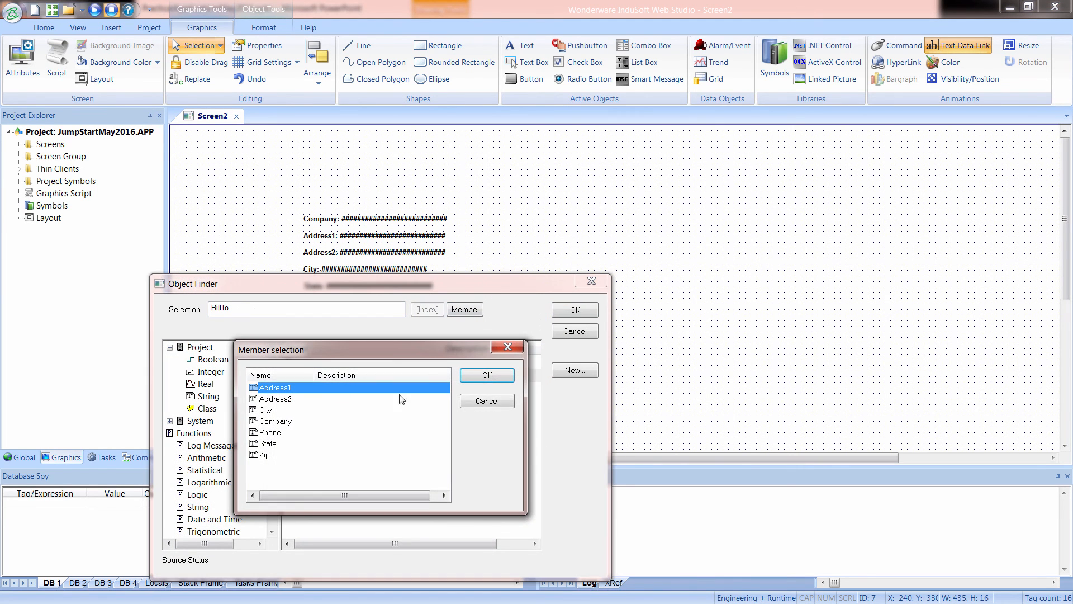
{"action": "left_click", "coordinate": [277, 435]}
{"action": "left_click", "coordinate": [487, 375]}
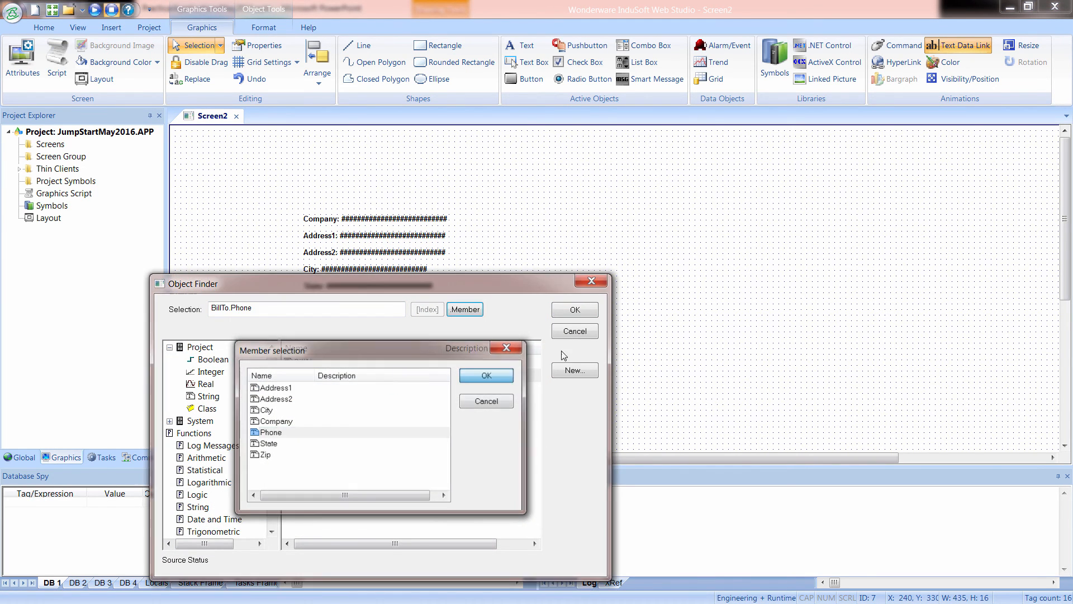
{"action": "left_click", "coordinate": [575, 310]}
{"action": "left_click", "coordinate": [668, 346]}
{"action": "left_click_drag", "start_coordinate": [333, 313], "coordinate": [331, 317]}
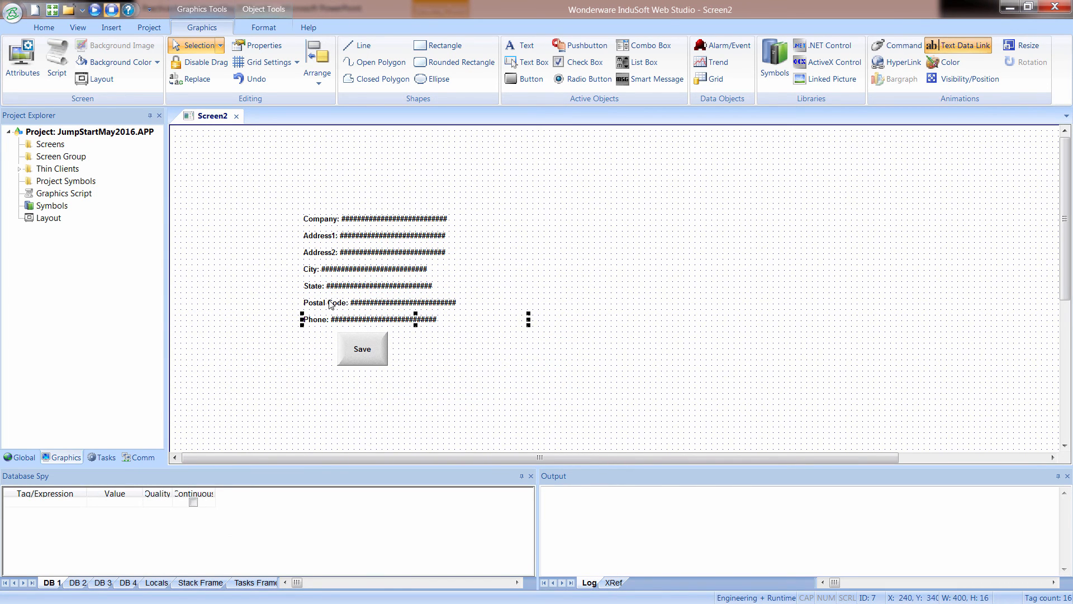
Add a "Bill To:" text heading above the Company line and move the Save button slightly lower.
{"action": "left_click", "coordinate": [538, 272]}
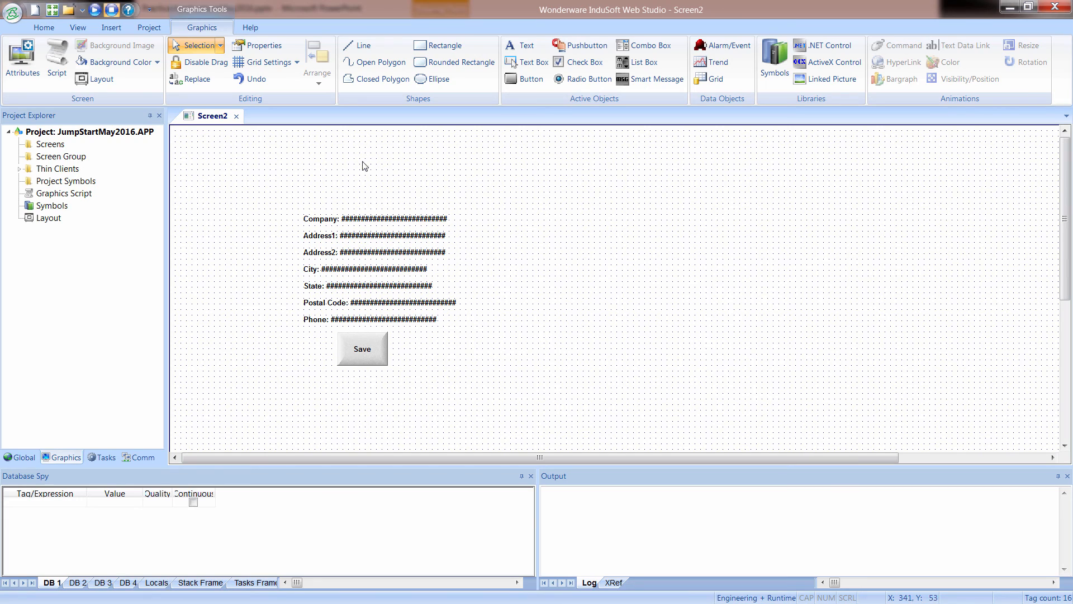
{"action": "left_click", "coordinate": [522, 47]}
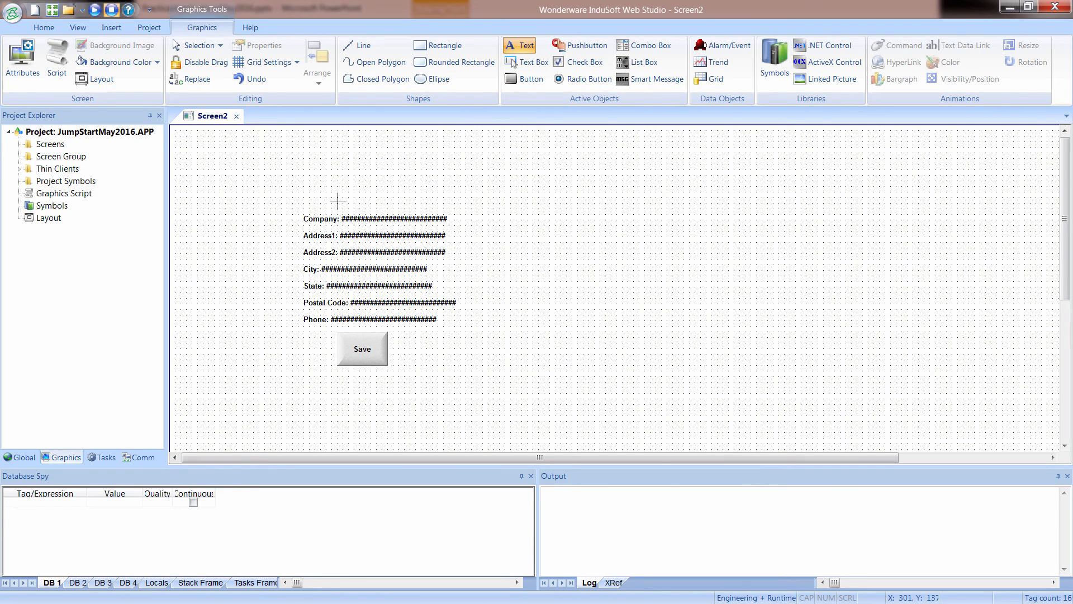
{"action": "type", "text": "Bill To:"}
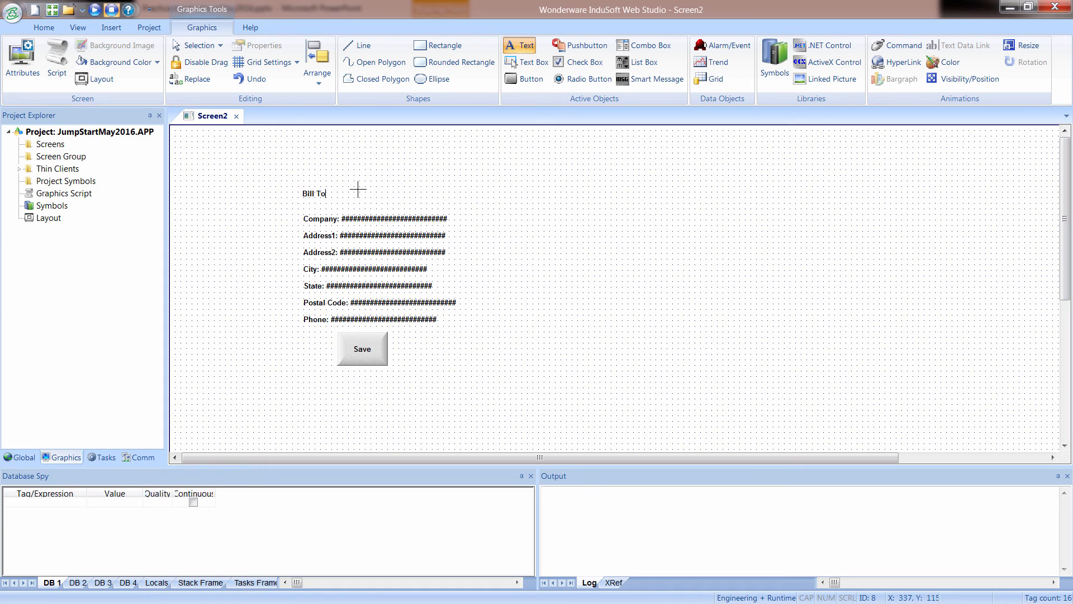
{"action": "left_click", "coordinate": [263, 350]}
{"action": "left_click_drag", "start_coordinate": [310, 194], "coordinate": [312, 197]}
{"action": "left_click_drag", "start_coordinate": [361, 348], "coordinate": [361, 353]}
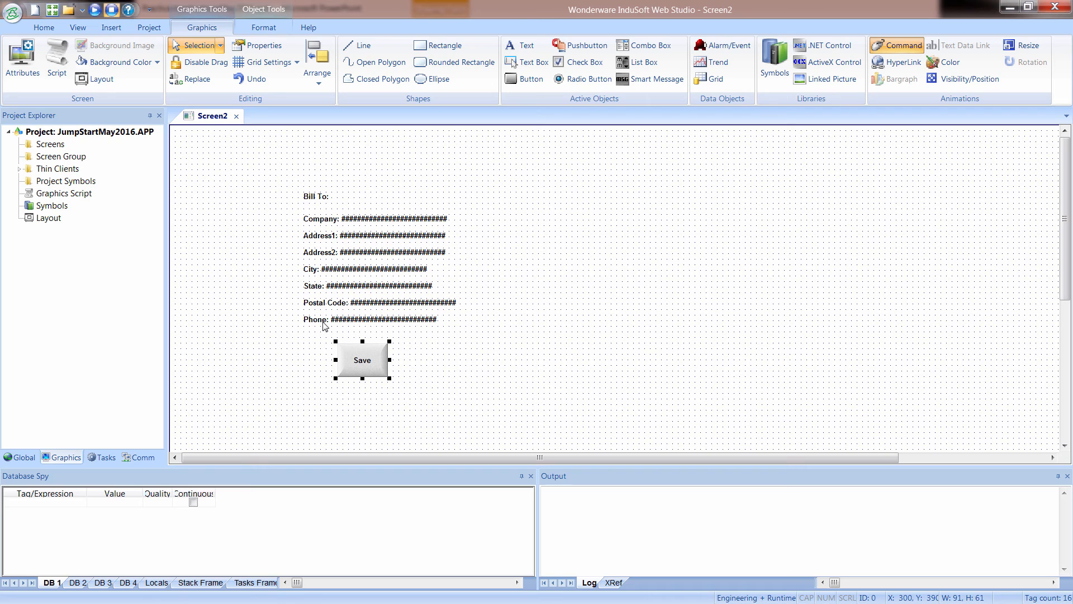
Duplicate the Bill To heading and its seven address lines to the empty area beside the original block.
{"action": "left_click_drag", "start_coordinate": [283, 185], "coordinate": [614, 358]}
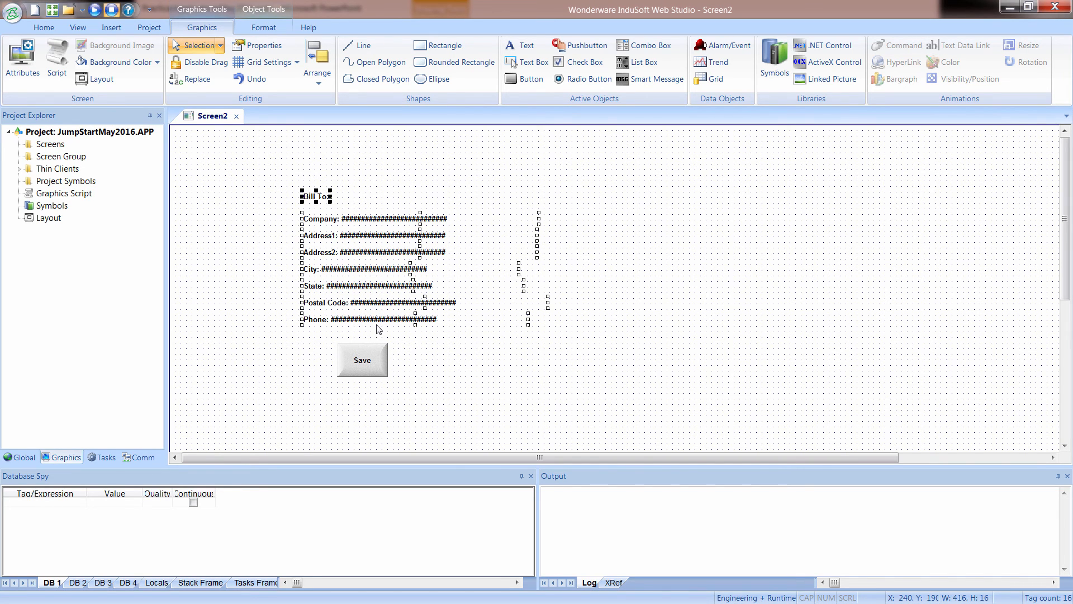
{"action": "left_click_drag", "start_coordinate": [375, 323], "coordinate": [655, 328]}
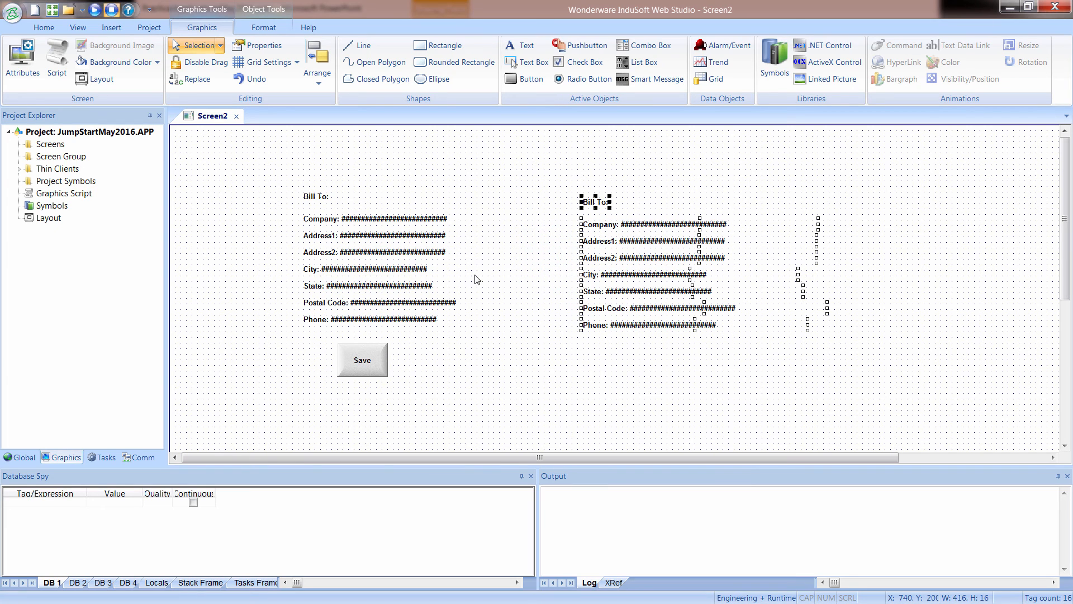
{"action": "left_click", "coordinate": [412, 220]}
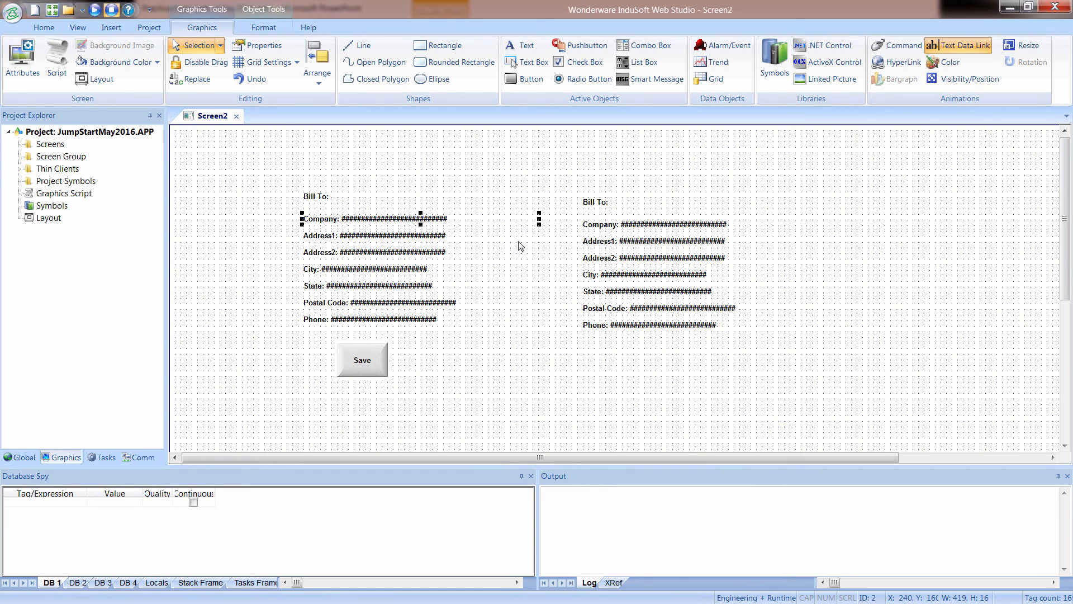
{"action": "left_click", "coordinate": [566, 249]}
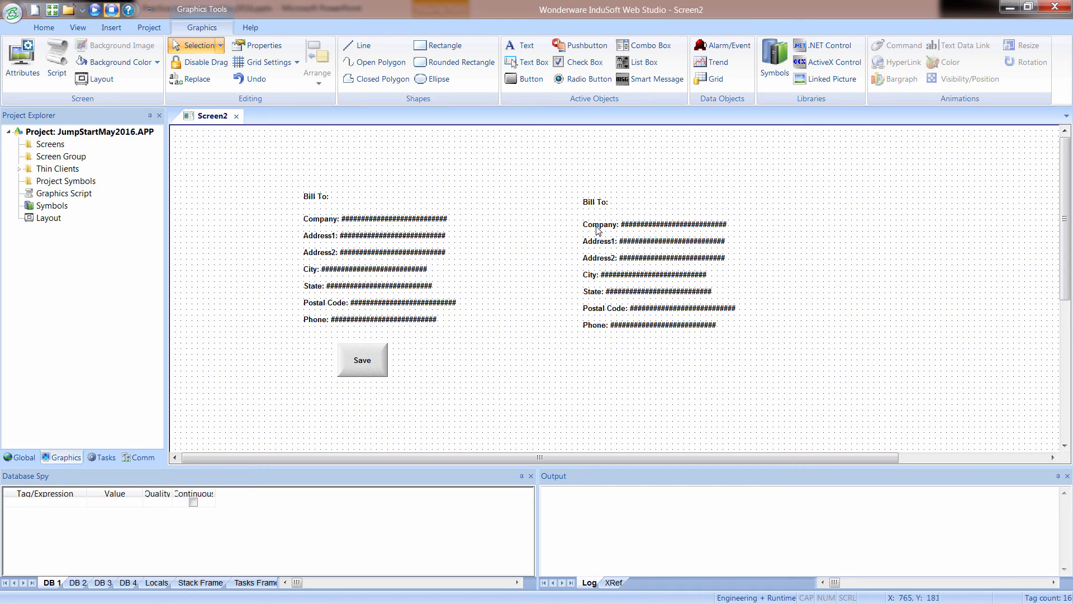
Change the duplicated block's heading caption to "Ship To:".
{"action": "double_click", "coordinate": [593, 203]}
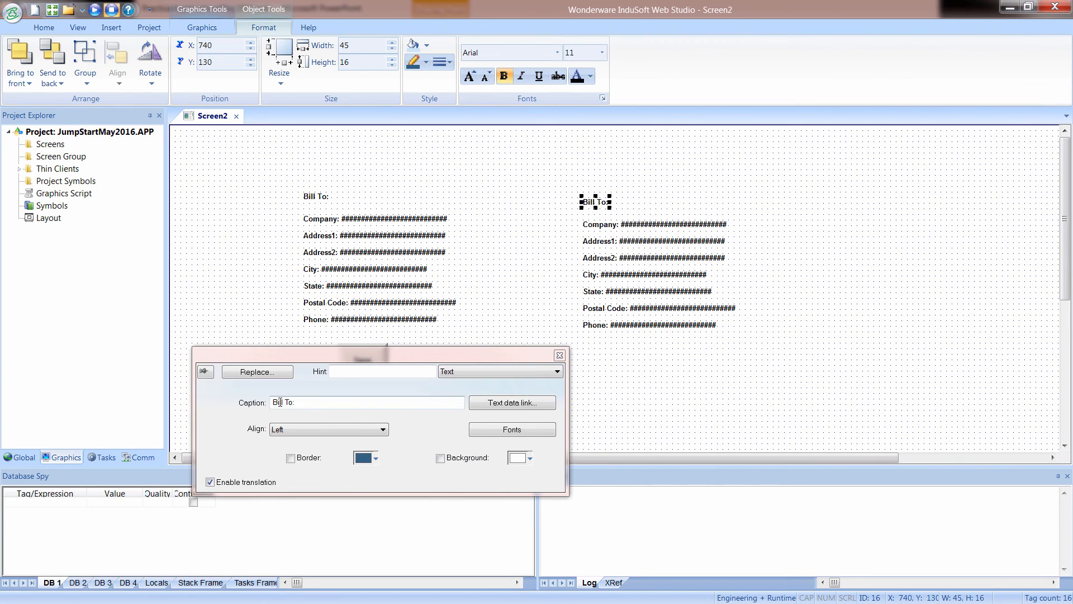
{"action": "double_click", "coordinate": [280, 402]}
{"action": "type", "text": "Ship"}
{"action": "left_click", "coordinate": [746, 349]}
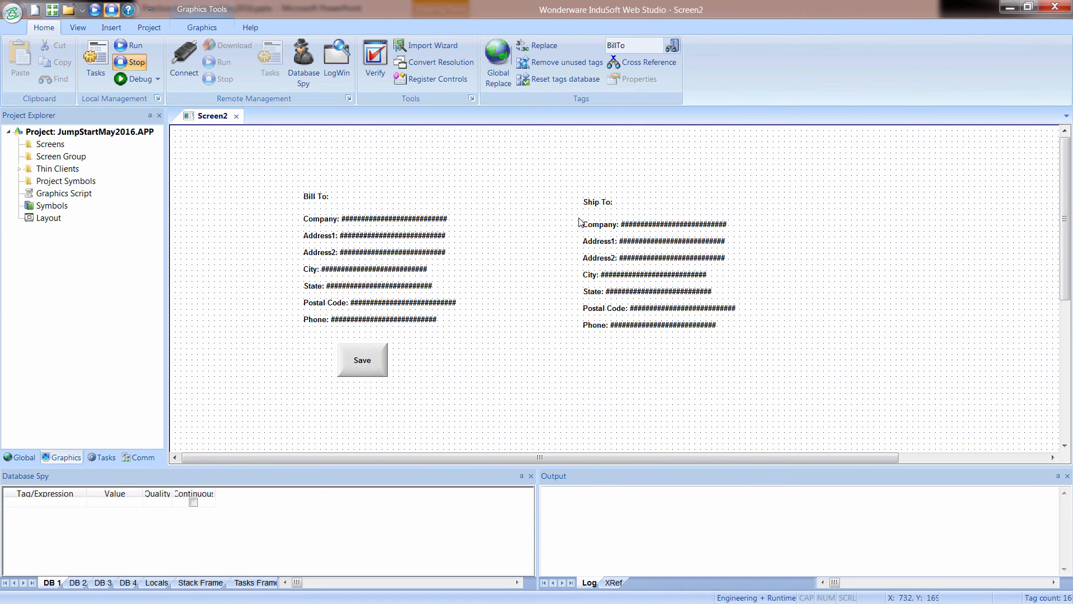
Group the seven address lines under Ship To and open the group's object properties.
{"action": "left_click_drag", "start_coordinate": [562, 210], "coordinate": [900, 373]}
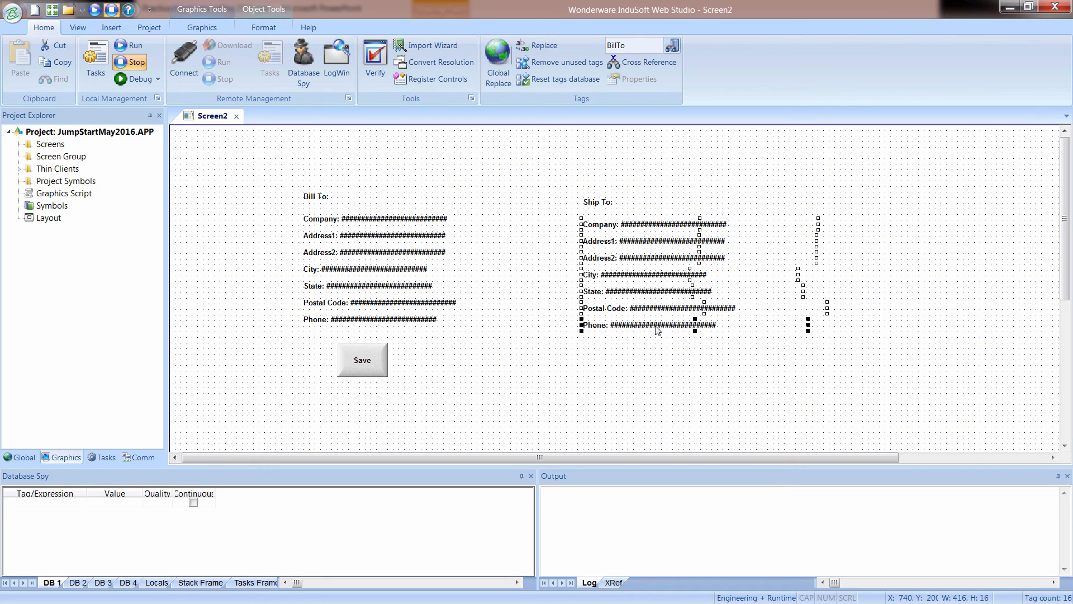
{"action": "right_click", "coordinate": [656, 328]}
{"action": "left_click", "coordinate": [666, 414]}
{"action": "double_click", "coordinate": [649, 328]}
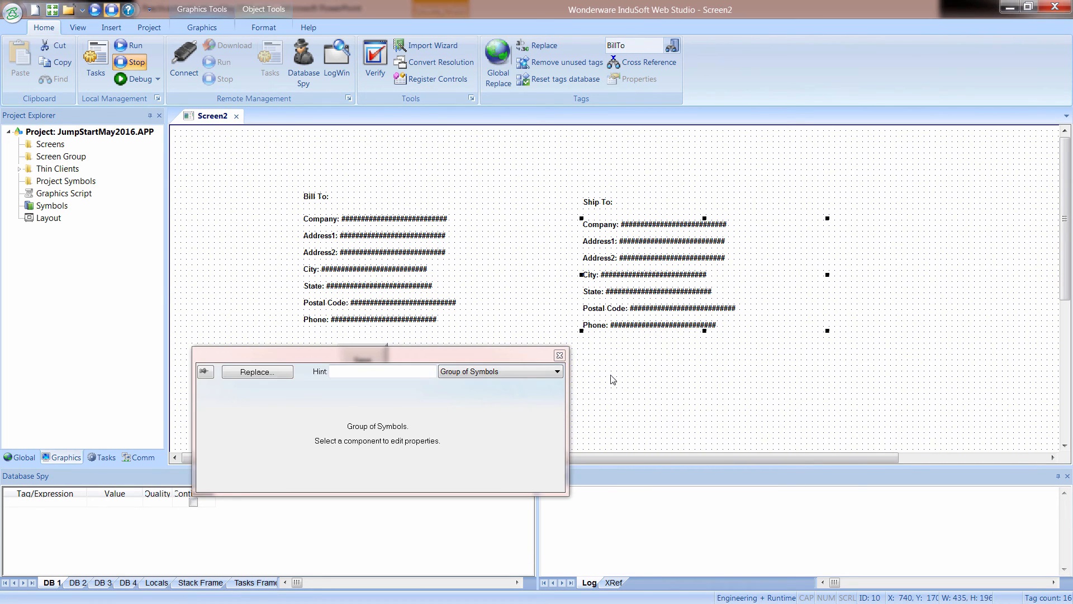
Start a whole-tag-name replacement for the group and replace BillTo.Address1 with ShipTo.Address1.
{"action": "left_click", "coordinate": [279, 380]}
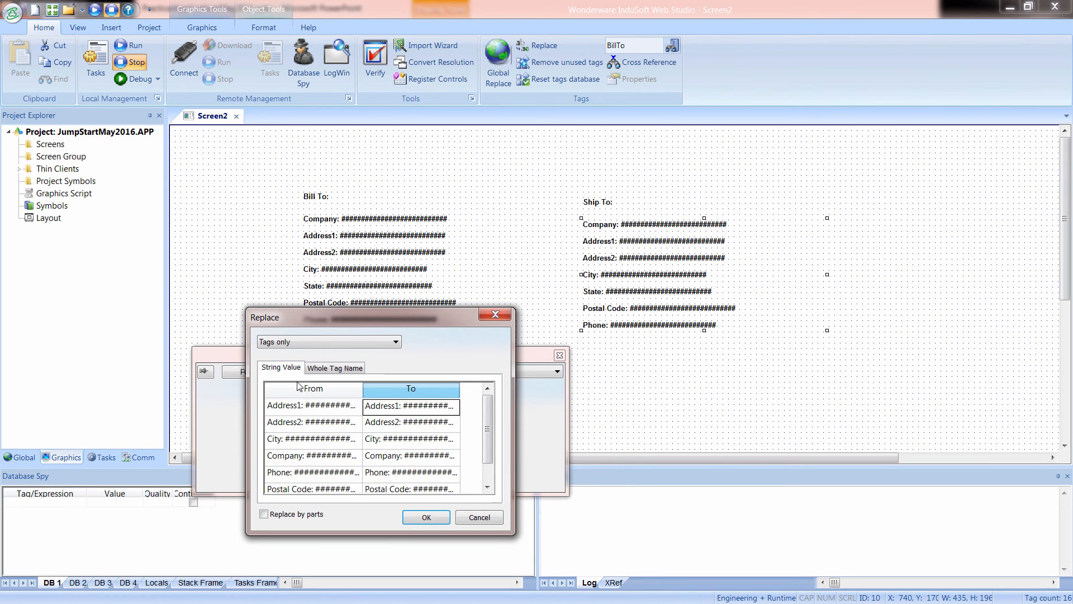
{"action": "left_click", "coordinate": [322, 371]}
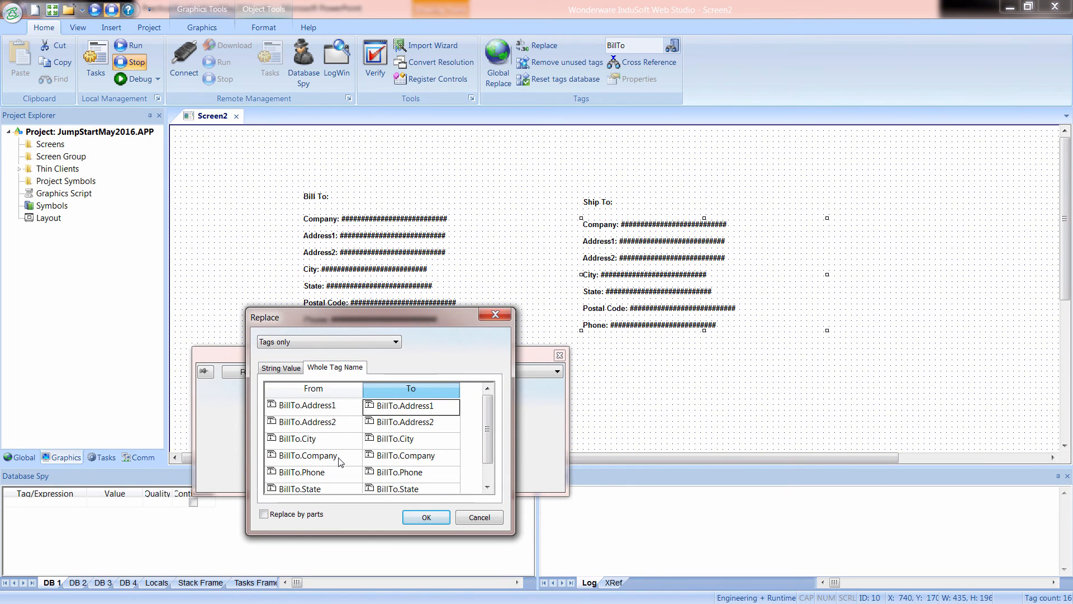
{"action": "left_click", "coordinate": [389, 412]}
{"action": "left_click_drag", "start_coordinate": [378, 411], "coordinate": [332, 413]}
{"action": "type", "text": "Ship"}
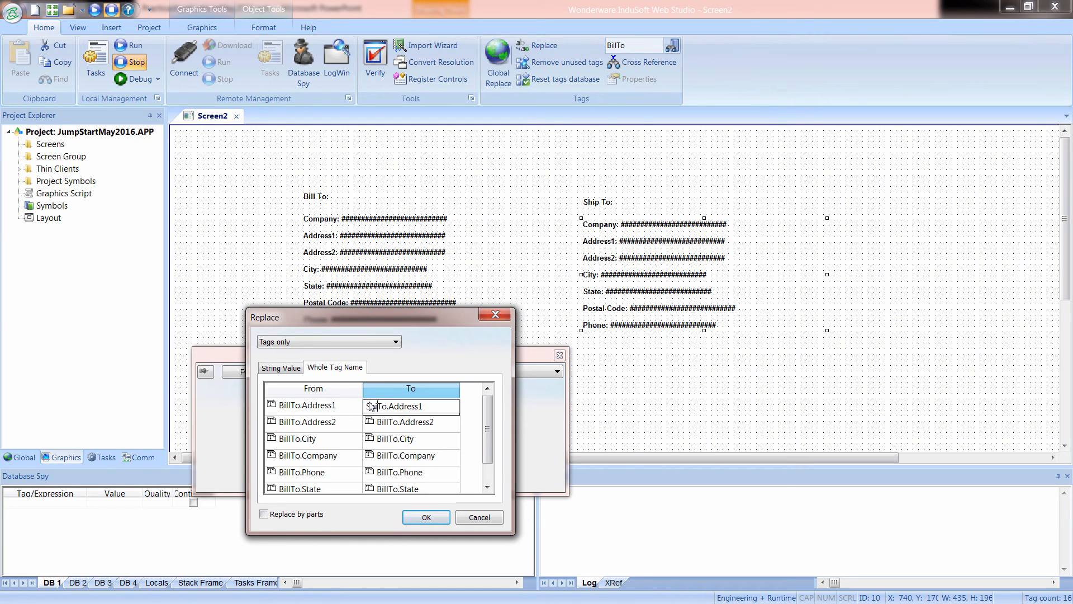
{"action": "key", "text": "shift+Left"}
Set the replacement tags for BillTo.Address2 and BillTo.City to ShipTo.Address2 and ShipTo.City.
{"action": "left_click", "coordinate": [383, 426]}
{"action": "left_click", "coordinate": [385, 428]}
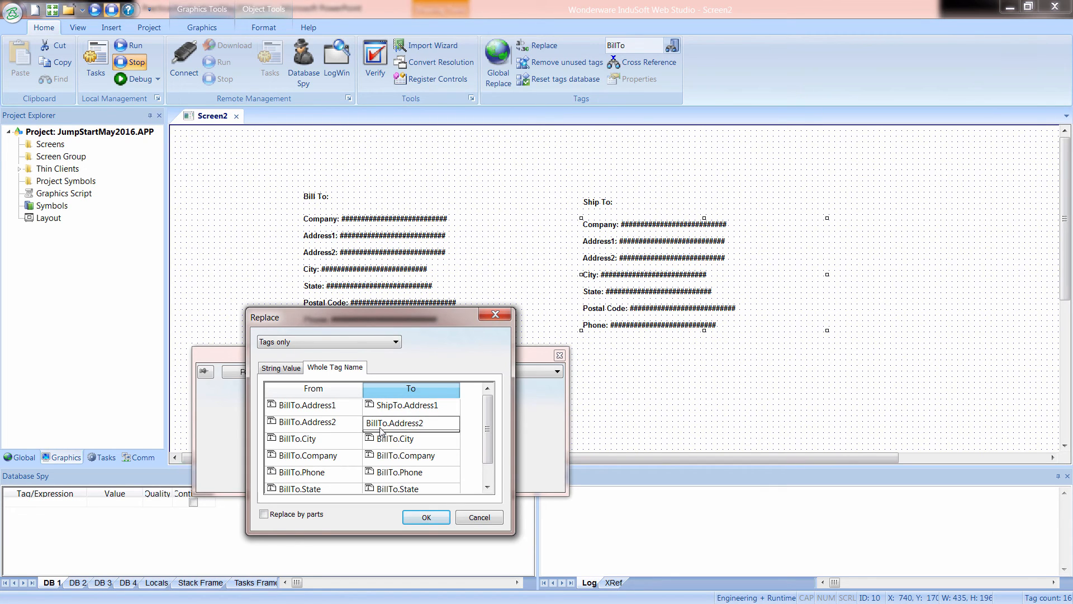
{"action": "left_click_drag", "start_coordinate": [378, 430], "coordinate": [363, 433]}
{"action": "type", "text": "Ship"}
{"action": "left_click", "coordinate": [380, 444]}
{"action": "left_click", "coordinate": [382, 445]}
{"action": "left_click_drag", "start_coordinate": [378, 441], "coordinate": [357, 447]}
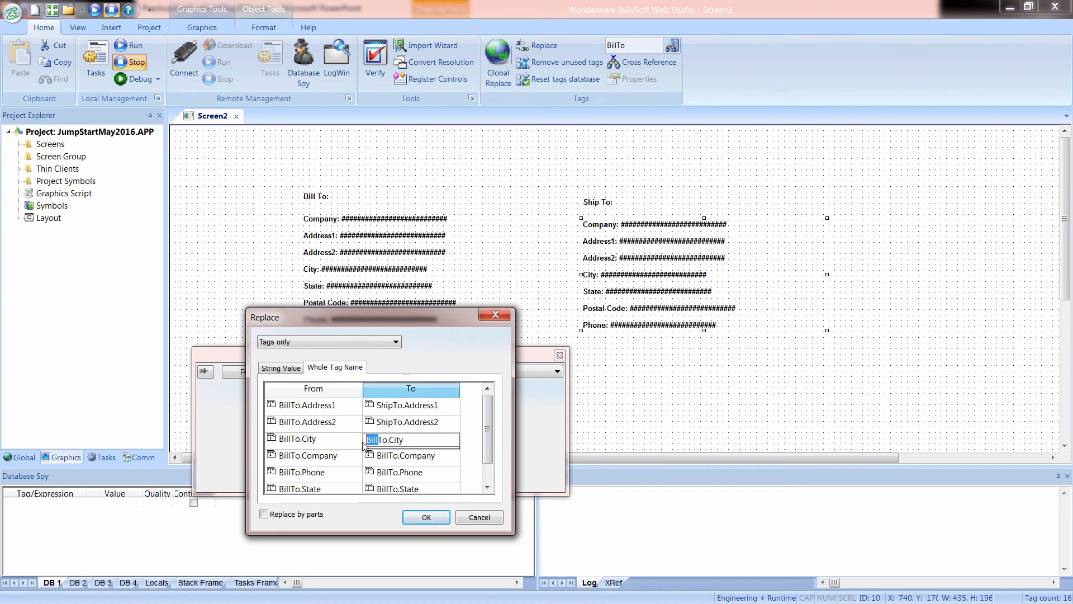
{"action": "type", "text": "Ship"}
Set the replacement tags for BillTo.Company and BillTo.Phone to ShipTo.Company and ShipTo.Phone.
{"action": "left_click", "coordinate": [385, 464]}
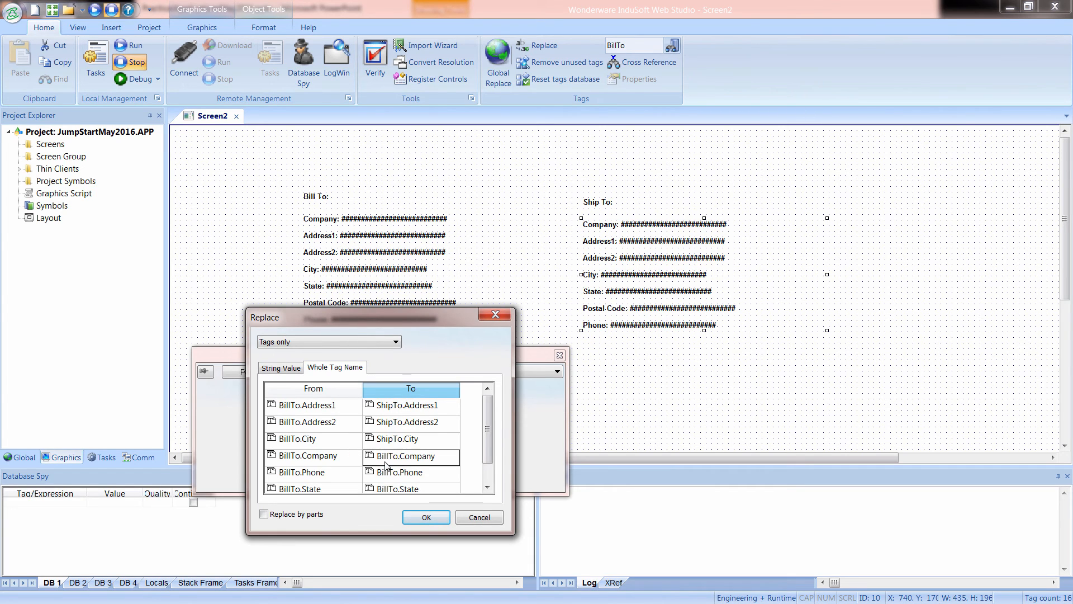
{"action": "left_click", "coordinate": [390, 460]}
{"action": "left_click_drag", "start_coordinate": [378, 458], "coordinate": [353, 481]}
{"action": "type", "text": "Ship"}
{"action": "left_click", "coordinate": [377, 479]}
{"action": "left_click", "coordinate": [386, 479]}
{"action": "type", "text": "Ship"}
Replace BillTo.State and BillTo.Zip with ShipTo.State and ShipTo.Zip, and apply all tag replacements to the group.
{"action": "left_click", "coordinate": [383, 491]}
{"action": "left_click", "coordinate": [383, 491]}
{"action": "left_click_drag", "start_coordinate": [378, 474], "coordinate": [351, 484]}
{"action": "type", "text": "Ship"}
{"action": "left_click", "coordinate": [382, 489]}
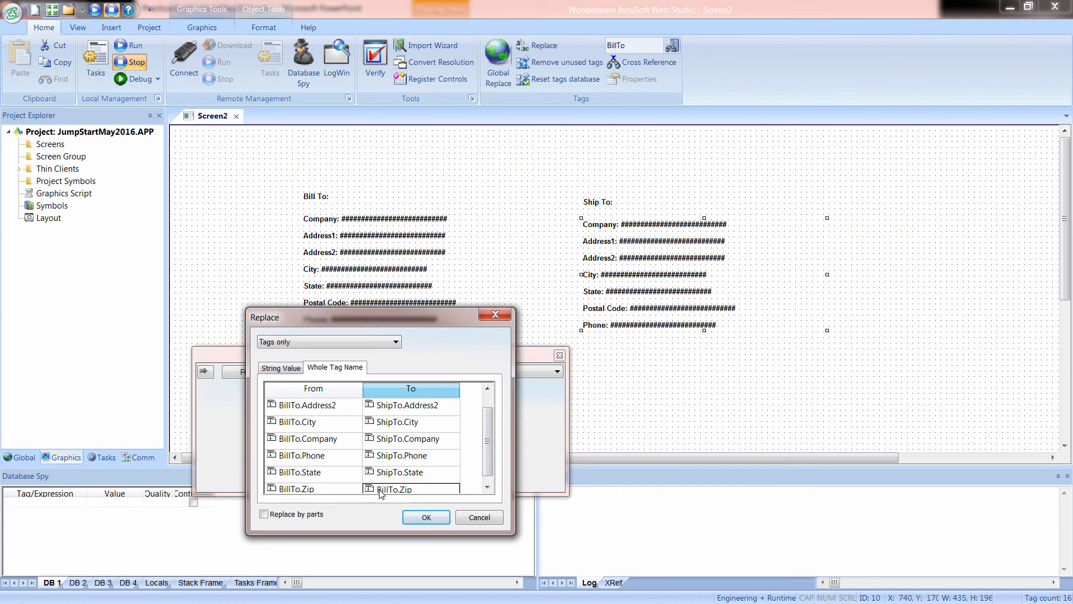
{"action": "left_click", "coordinate": [382, 492]}
{"action": "left_click_drag", "start_coordinate": [380, 476], "coordinate": [354, 483]}
{"action": "type", "text": "Ship"}
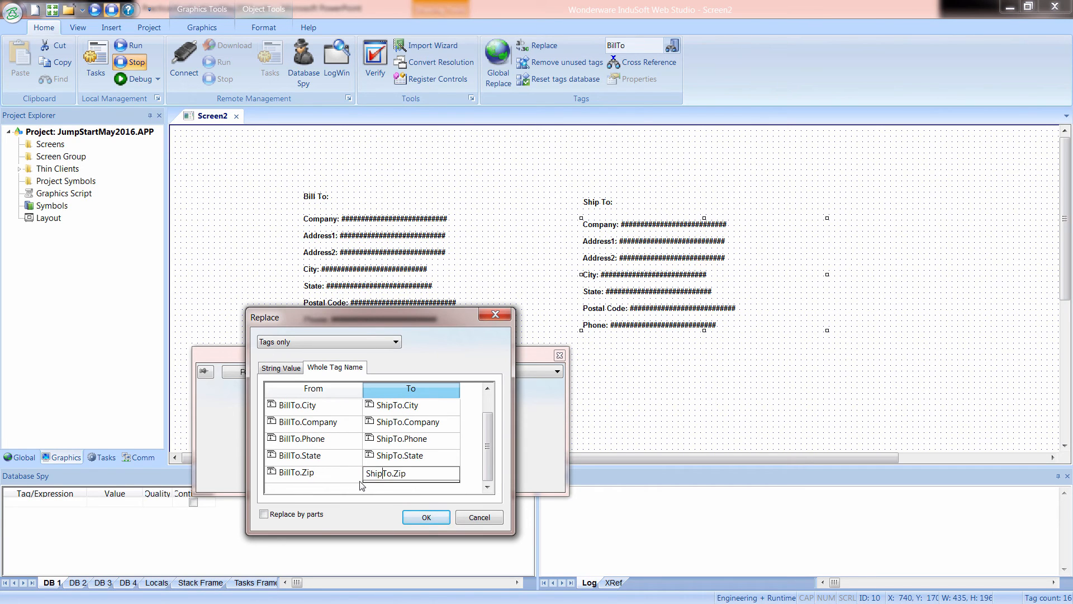
{"action": "left_click", "coordinate": [423, 517]}
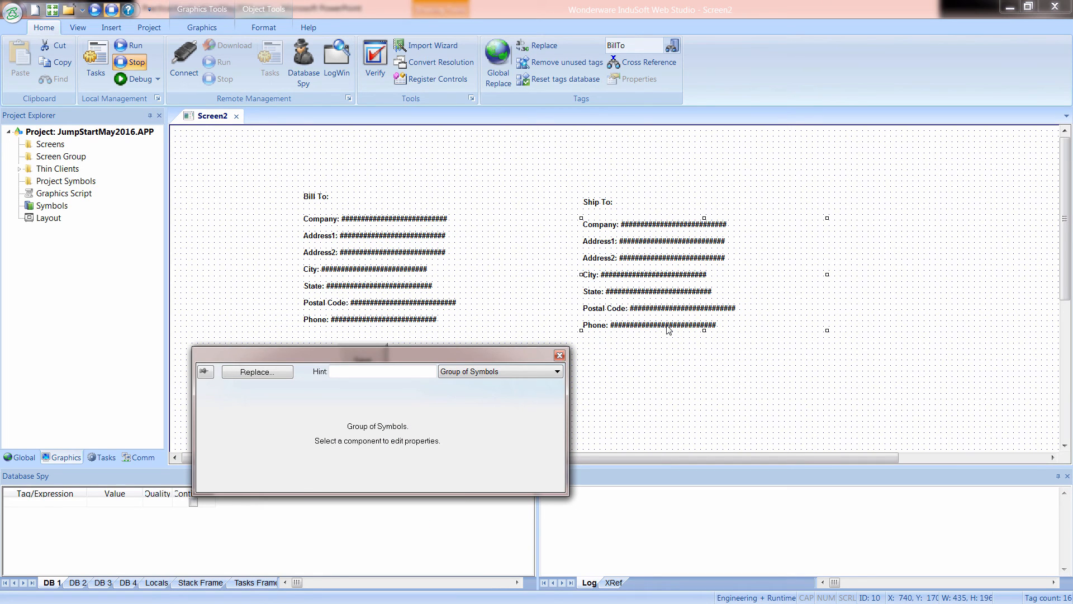
Ungroup the Ship To address lines and check the tag linked to the Company line.
{"action": "right_click", "coordinate": [669, 329]}
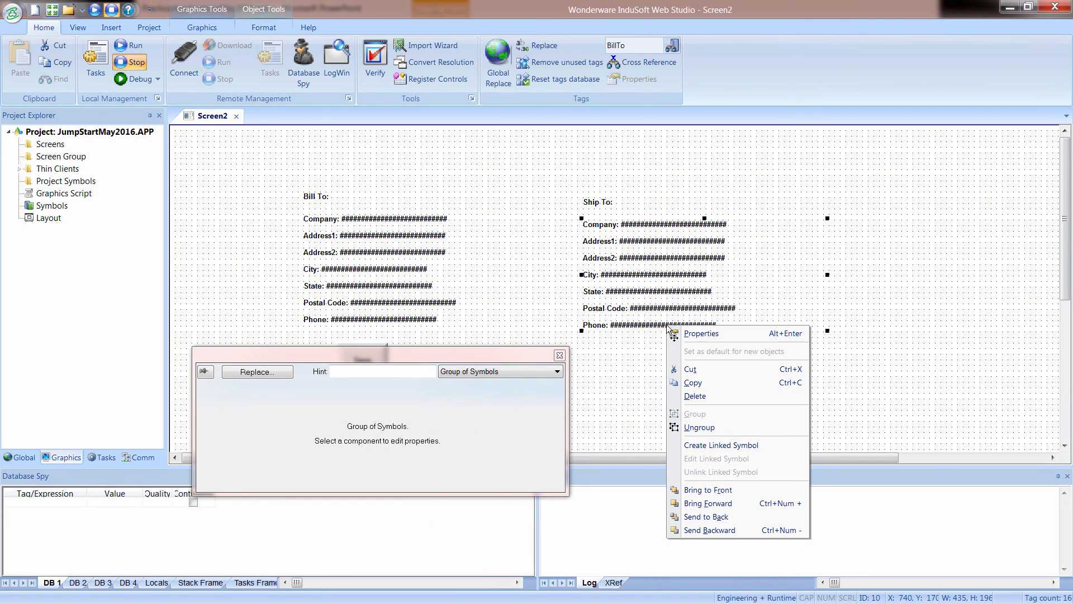
{"action": "left_click", "coordinate": [700, 427]}
{"action": "double_click", "coordinate": [634, 226]}
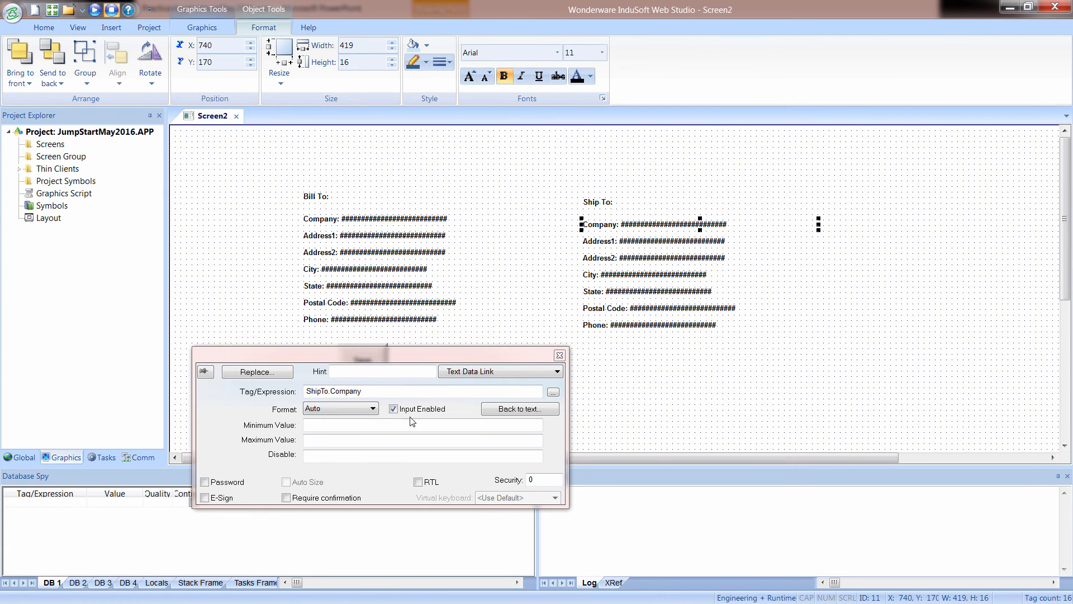
{"action": "left_click", "coordinate": [685, 241]}
{"action": "left_click", "coordinate": [764, 407]}
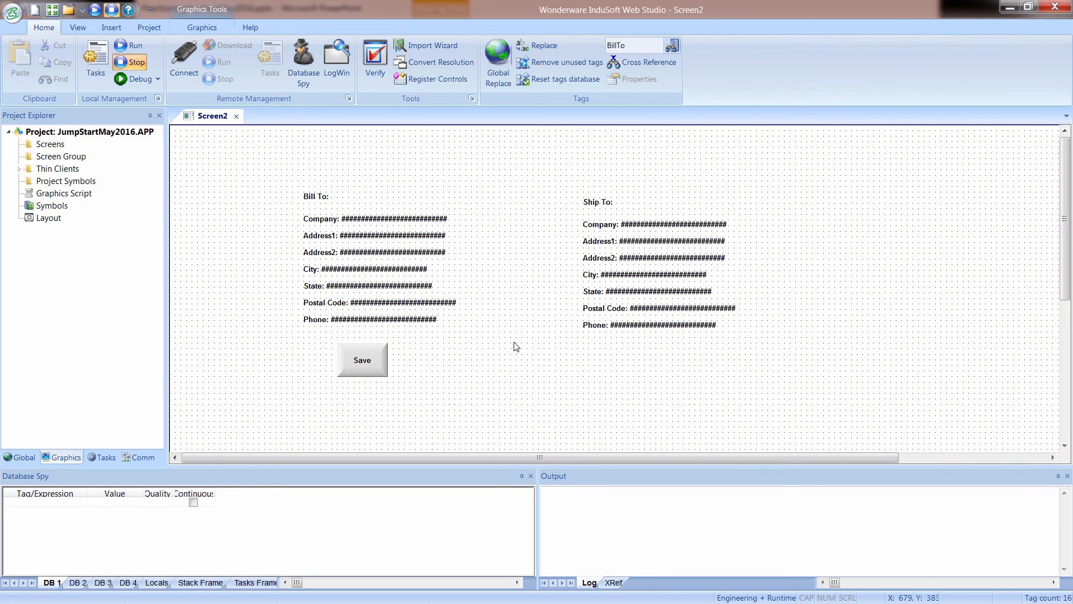
Move the Save button slightly lower to about X 320, Y 420, and list the project's recipe worksheets.
{"action": "left_click_drag", "start_coordinate": [370, 371], "coordinate": [375, 385]}
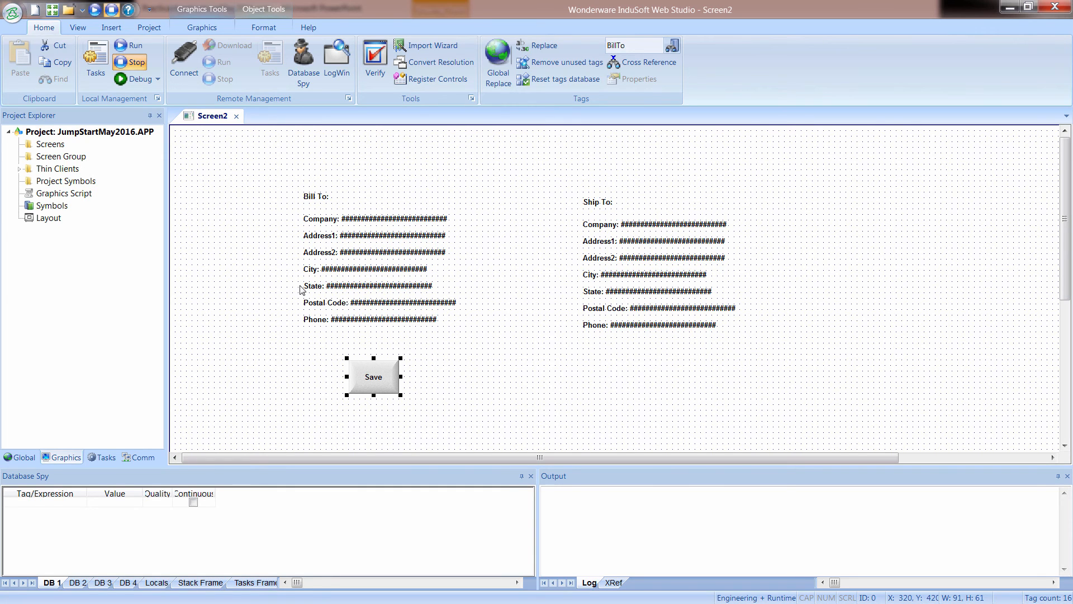
{"action": "left_click", "coordinate": [103, 458]}
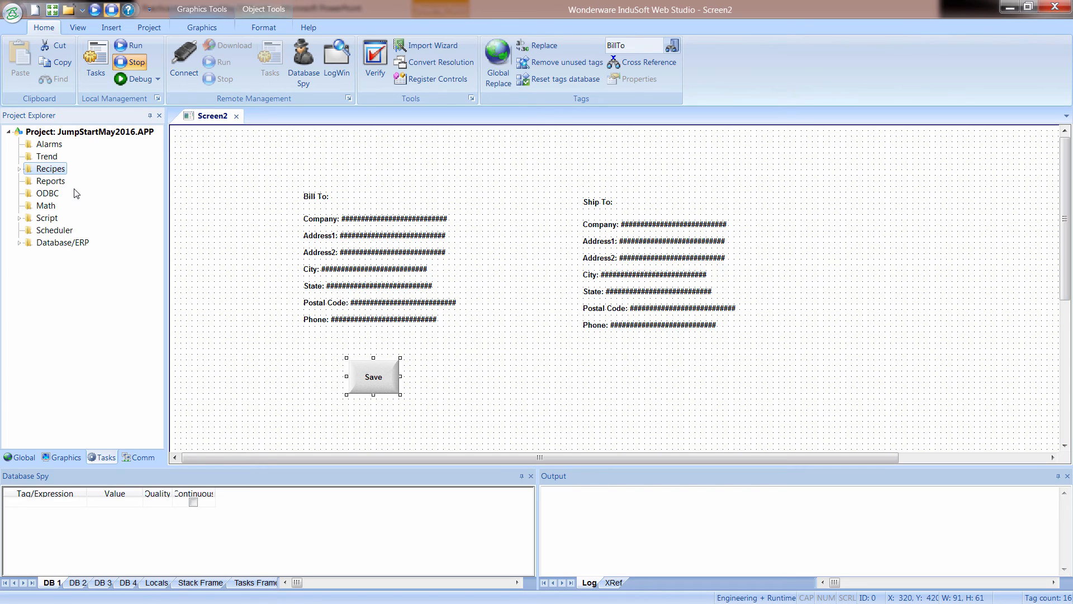
{"action": "left_click", "coordinate": [19, 169]}
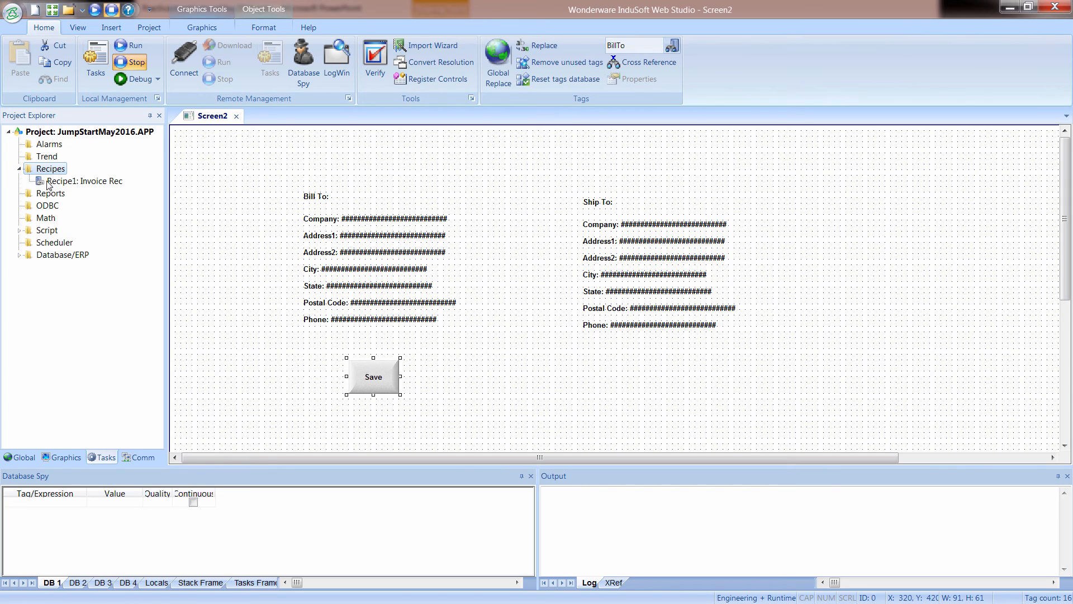
{"action": "left_click", "coordinate": [48, 184]}
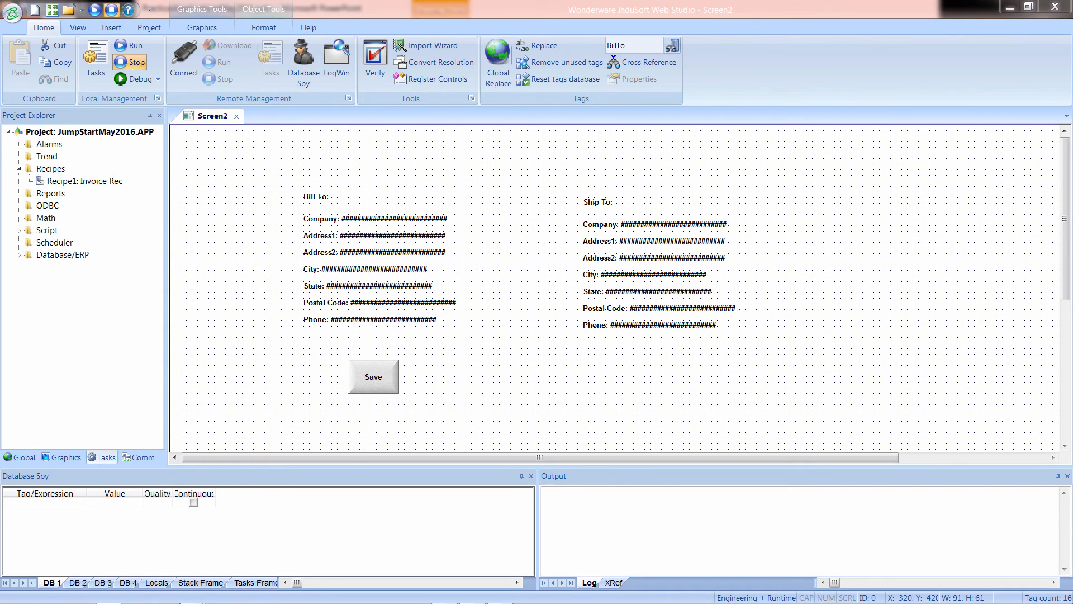
Switch to Windows Explorer and examine the recipe file in the Config folder of the JumpStartMay2016 project.
{"action": "left_click_drag", "start_coordinate": [558, 0], "coordinate": [475, 88]}
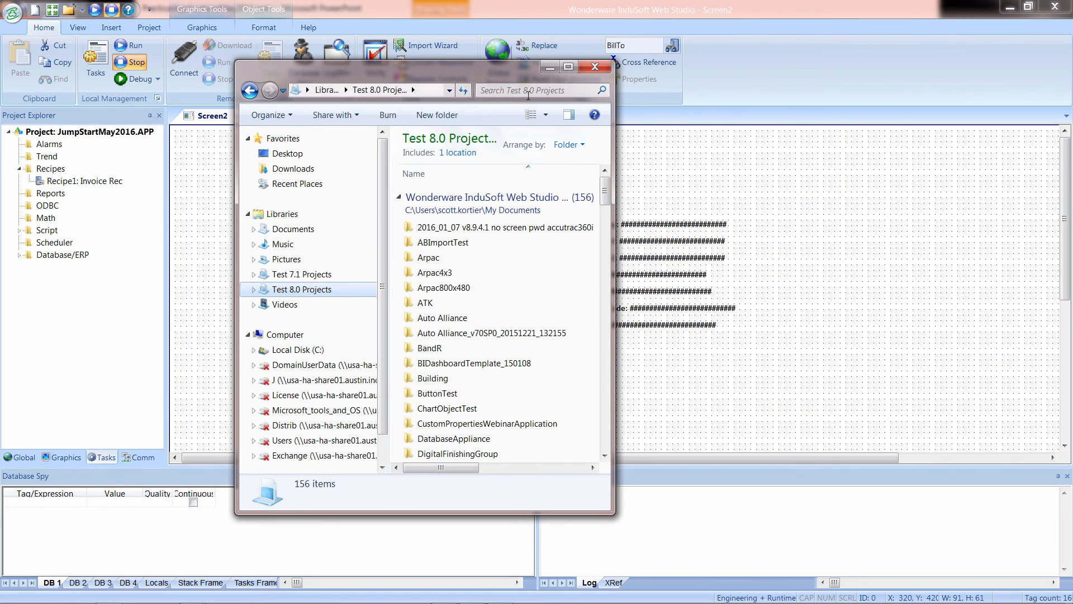
{"action": "left_click", "coordinate": [568, 67]}
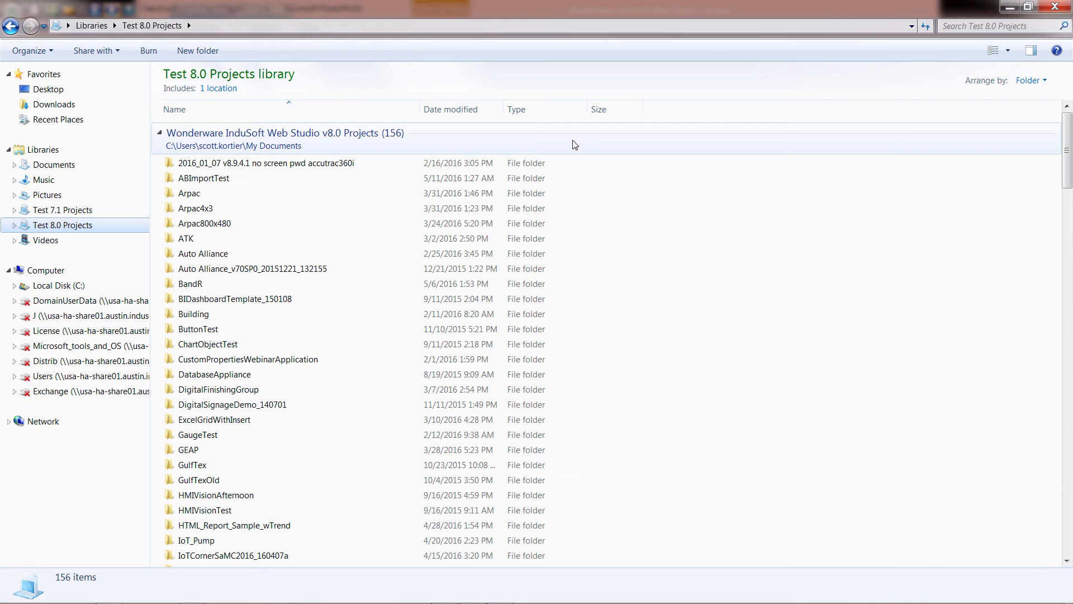
{"action": "left_click", "coordinate": [261, 363]}
{"action": "key", "text": "j"}
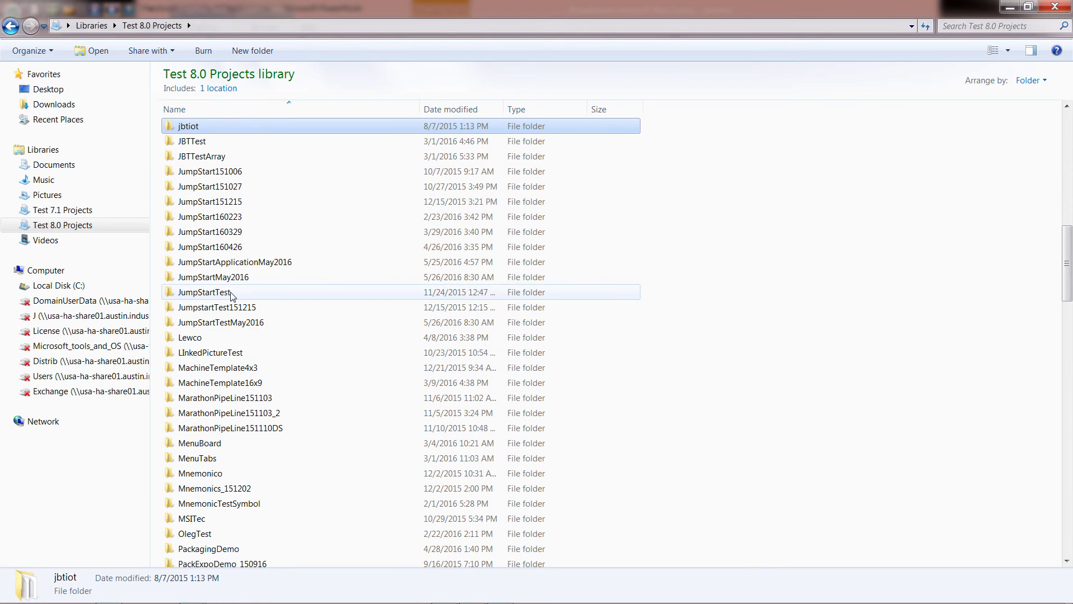
{"action": "double_click", "coordinate": [224, 278]}
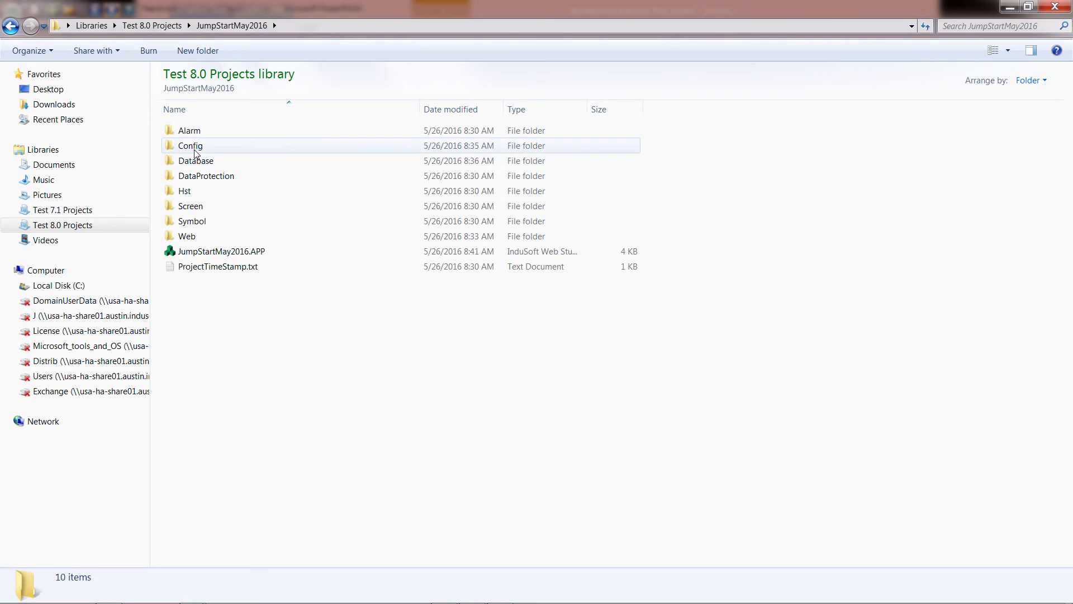
{"action": "double_click", "coordinate": [188, 145]}
{"action": "left_click", "coordinate": [203, 134]}
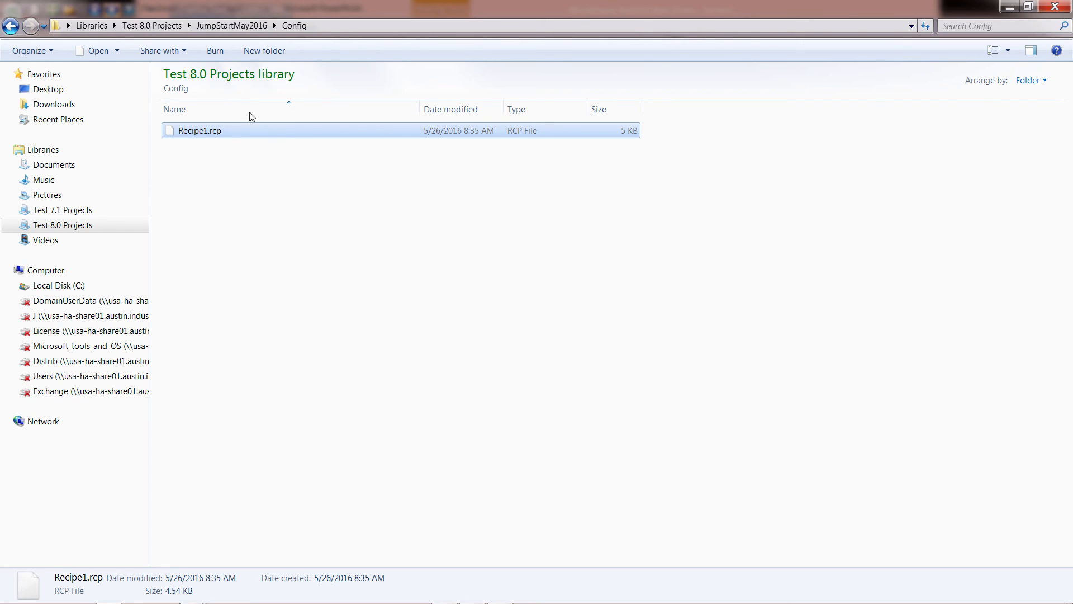
{"action": "left_click", "coordinate": [231, 25]}
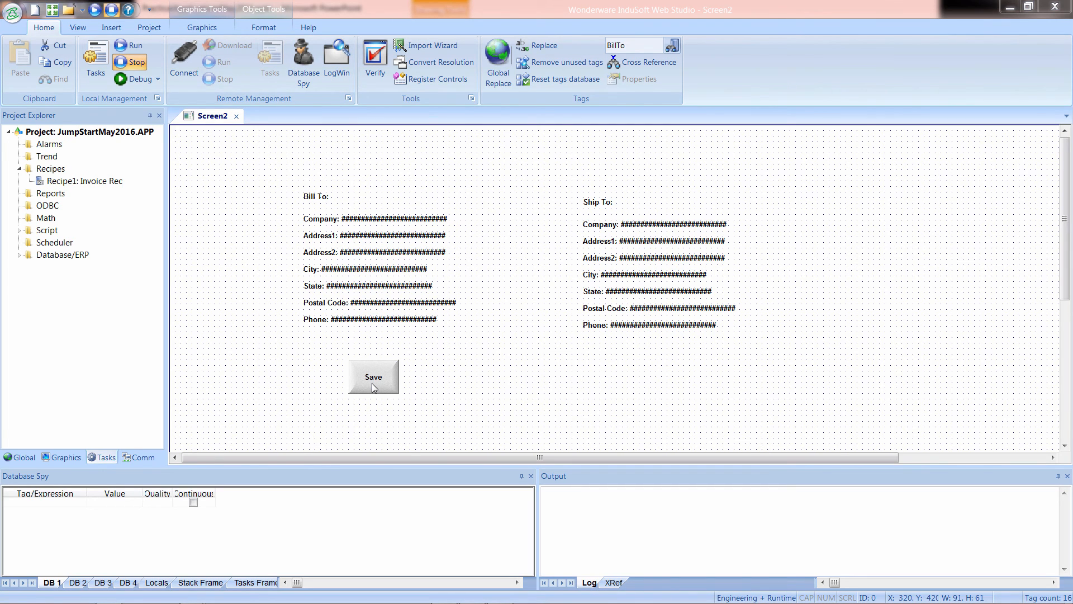
Return to InduSoft Web Studio, review the Invoice Rec recipe worksheet's file name and tag list, and close it.
{"action": "double_click", "coordinate": [51, 182]}
{"action": "key", "text": "Tab"}
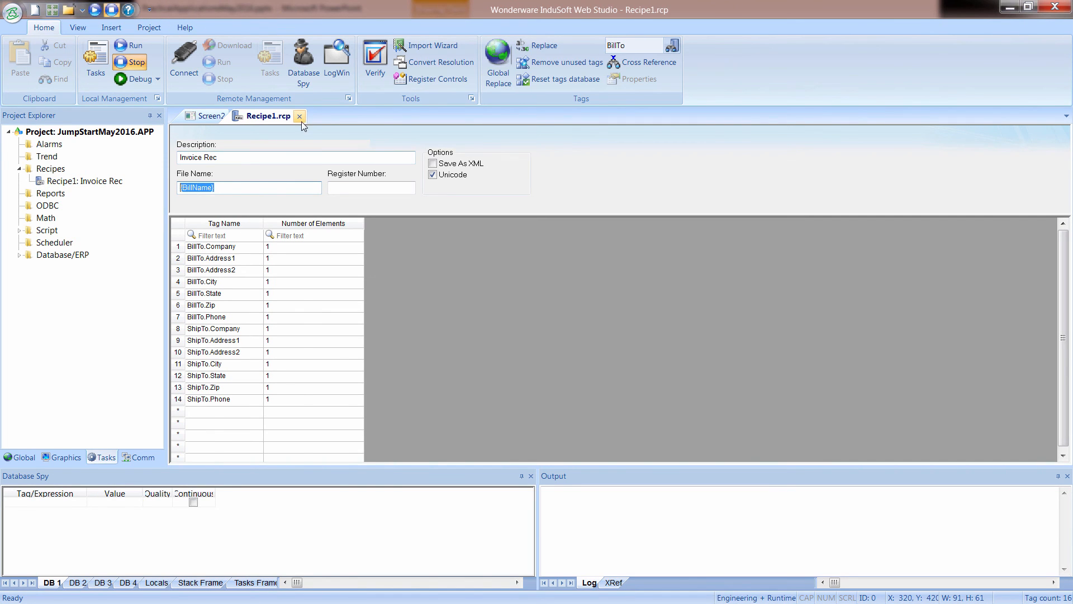
{"action": "left_click", "coordinate": [299, 116]}
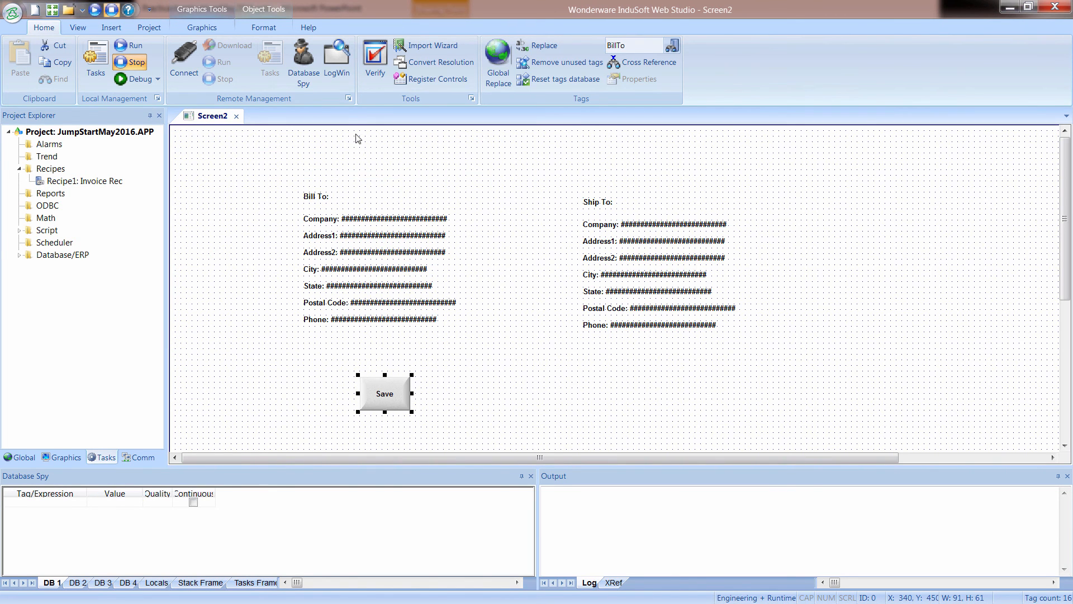
Add a text box about 193 by 34 between the Bill To Phone line and the Save button.
{"action": "left_click", "coordinate": [265, 28]}
{"action": "left_click", "coordinate": [208, 28]}
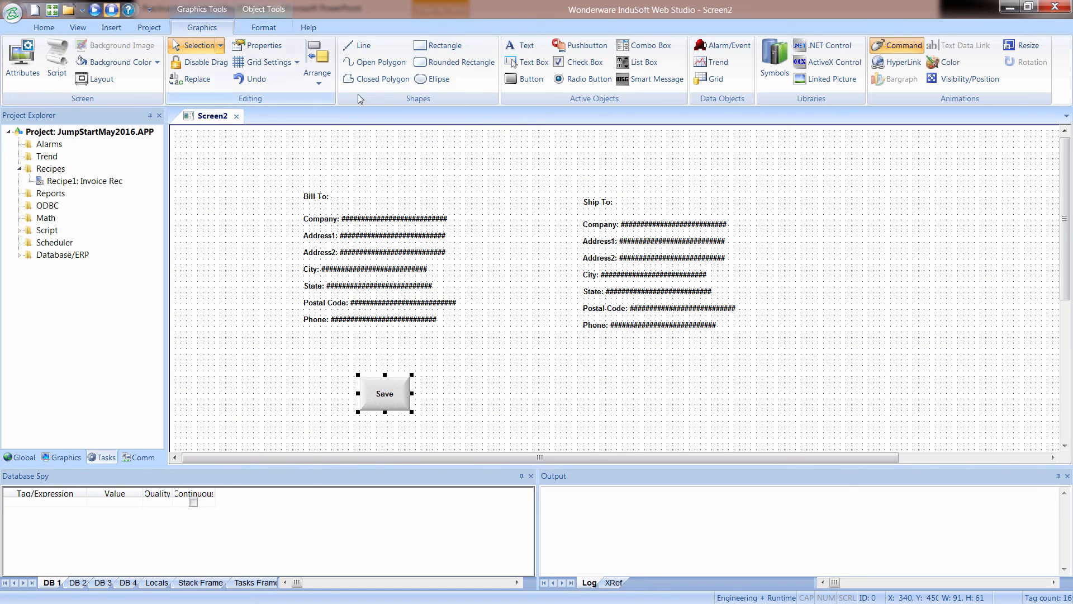
{"action": "left_click", "coordinate": [526, 62]}
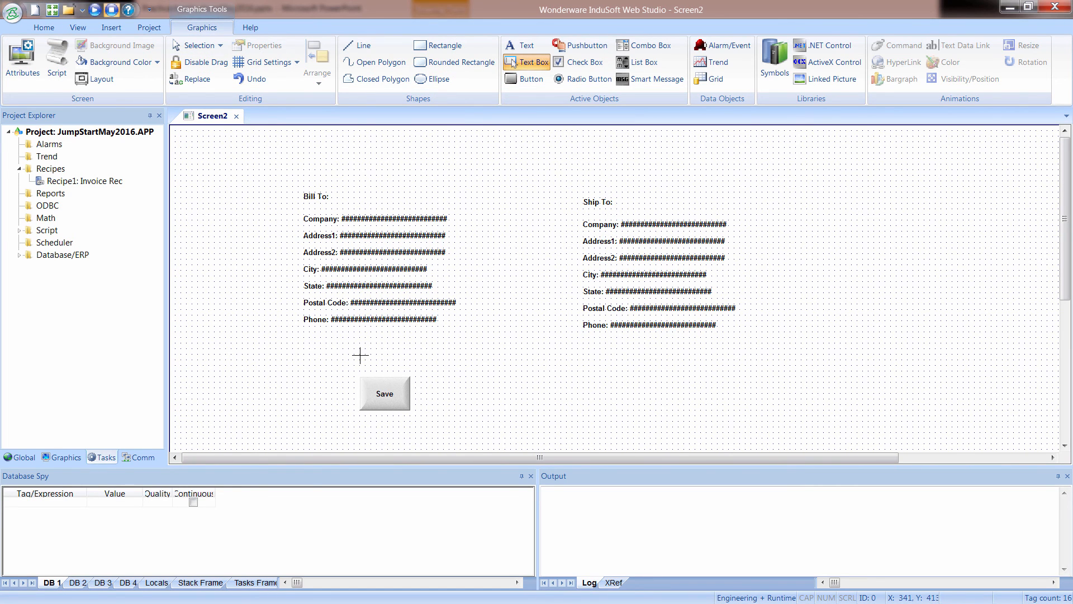
{"action": "left_click_drag", "start_coordinate": [359, 350], "coordinate": [467, 370]}
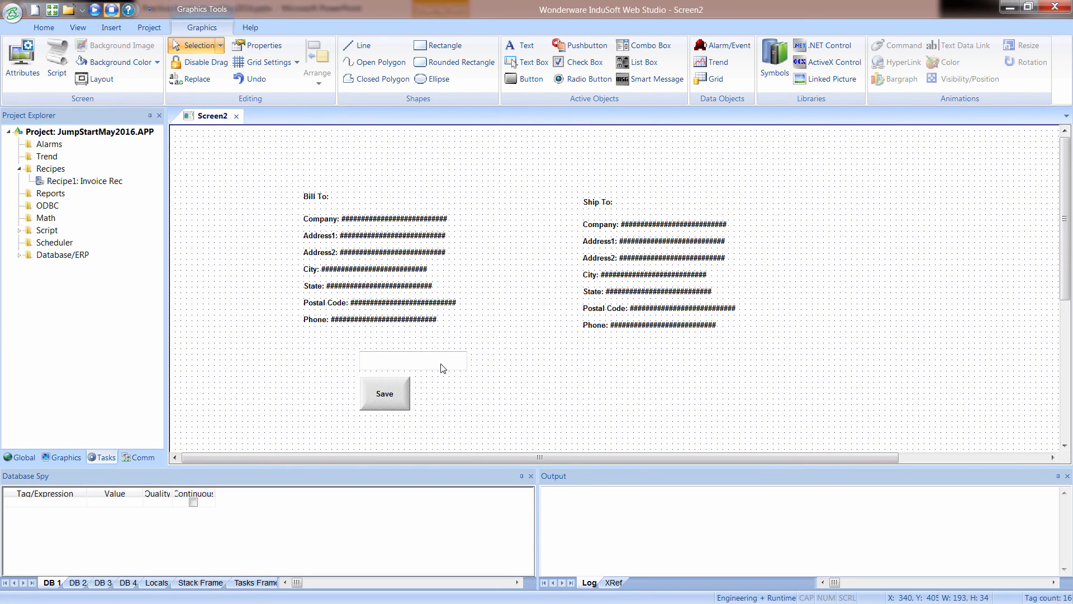
Link the text box above the Save button to the BillName tag.
{"action": "double_click", "coordinate": [443, 368]}
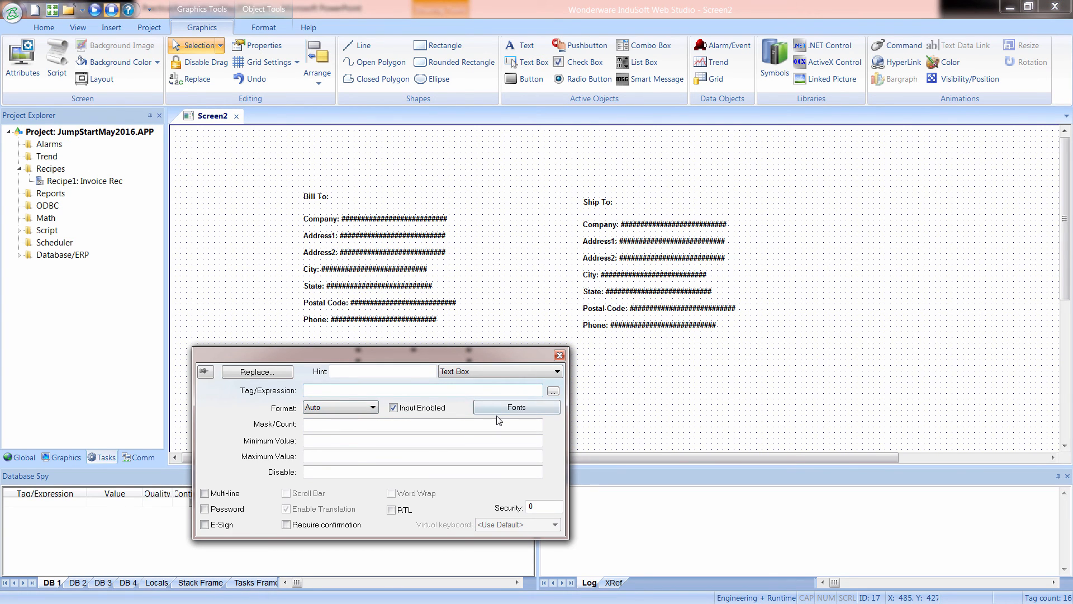
{"action": "left_click", "coordinate": [553, 390]}
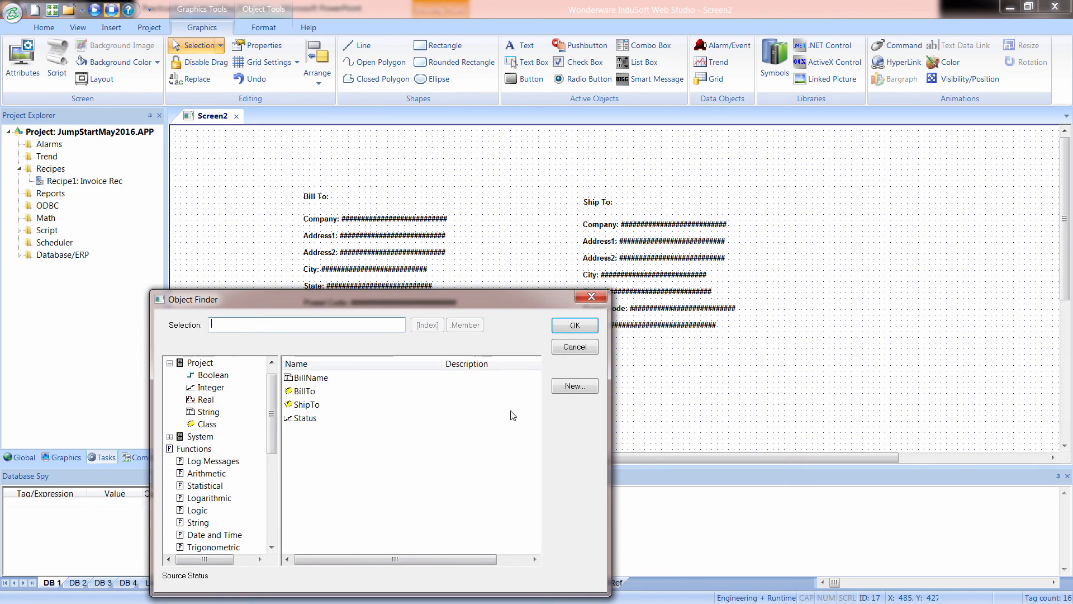
{"action": "left_click", "coordinate": [311, 377]}
{"action": "left_click", "coordinate": [575, 325]}
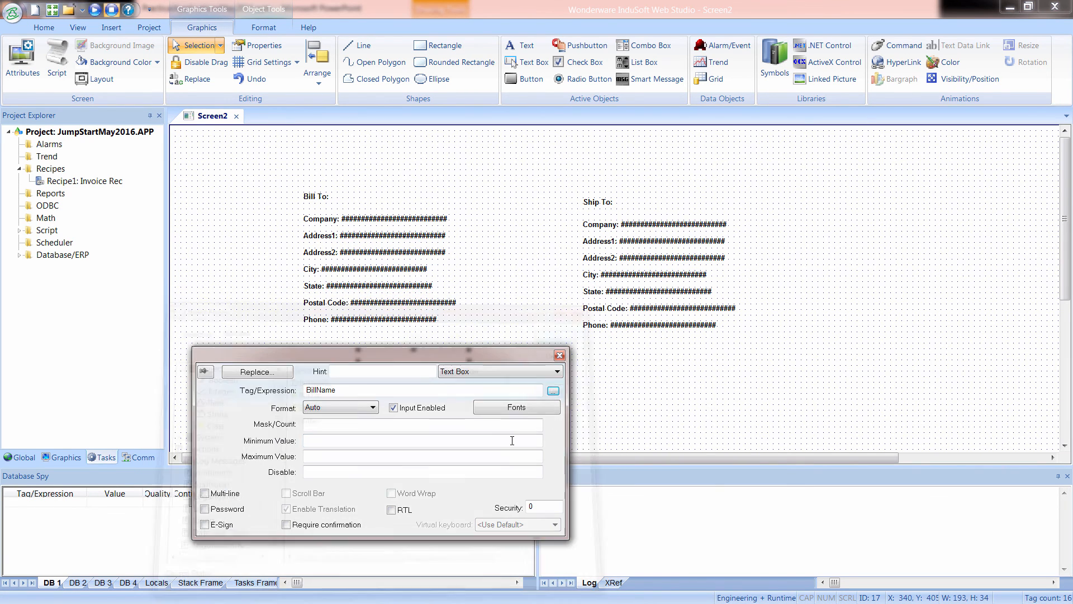
{"action": "left_click", "coordinate": [604, 424]}
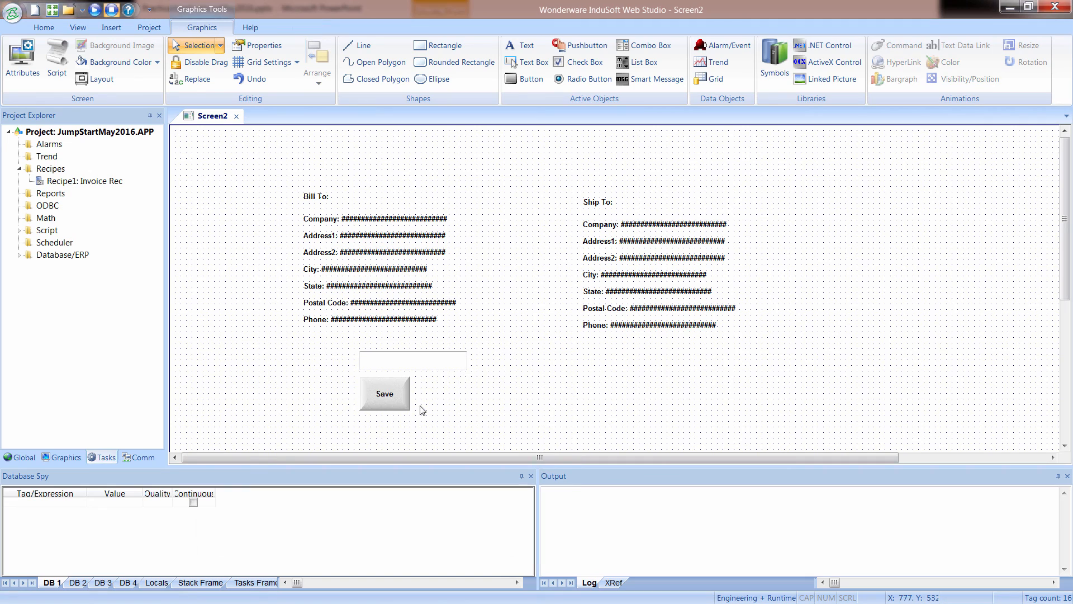
Review the On Down command script assigned to the Save button.
{"action": "left_click", "coordinate": [386, 395]}
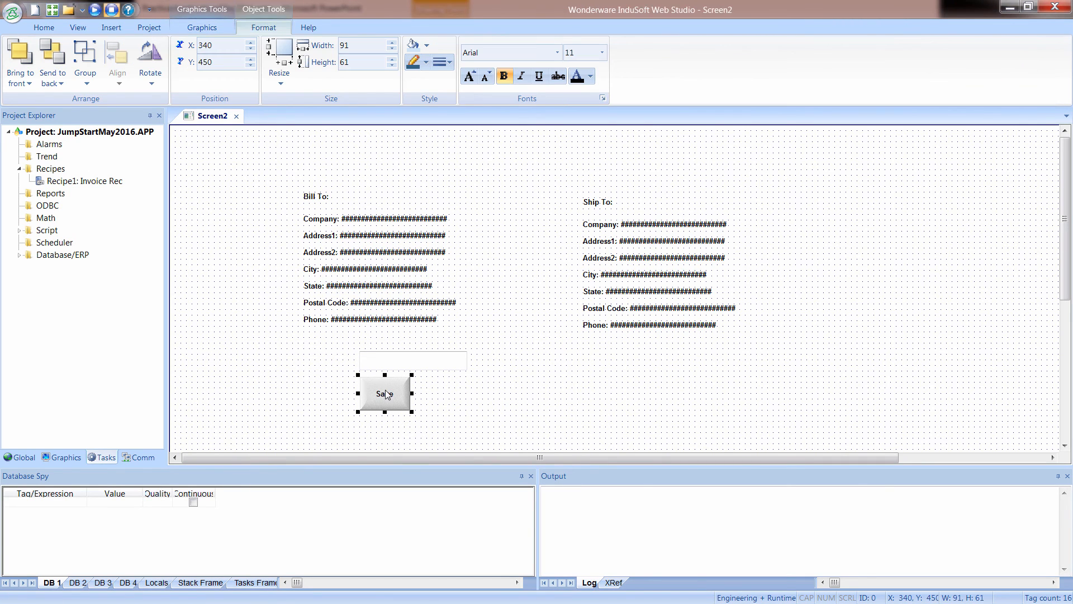
{"action": "double_click", "coordinate": [362, 389]}
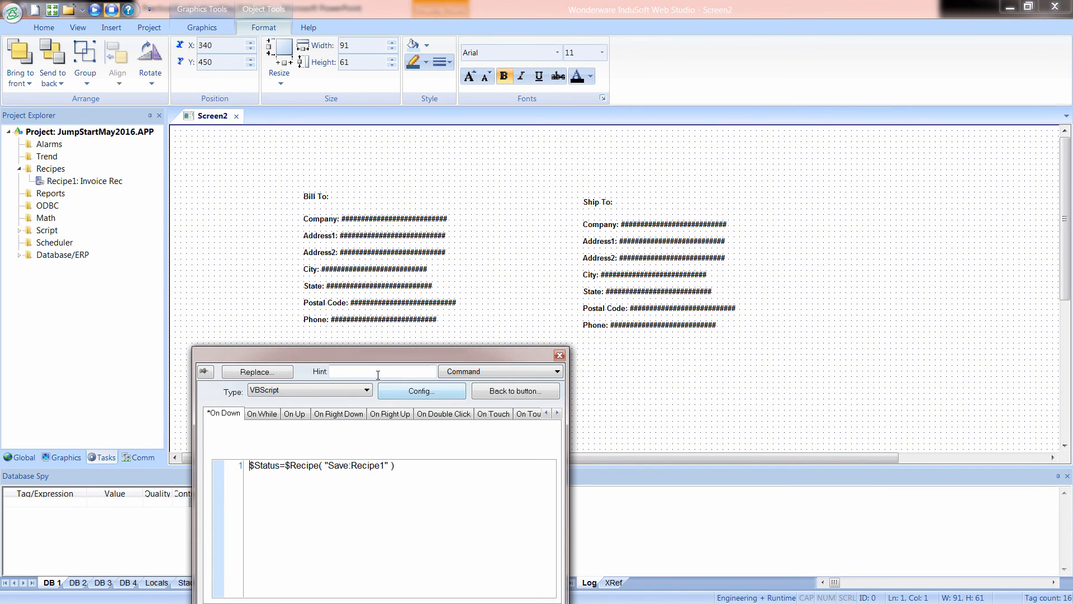
{"action": "left_click", "coordinate": [491, 332]}
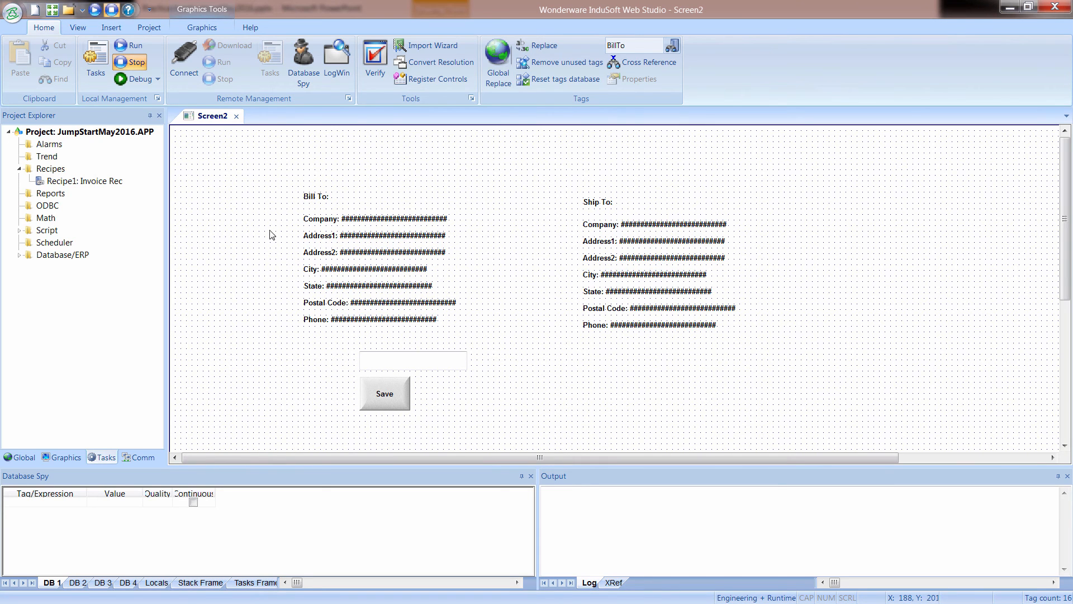
Close Screen2, saving it in the project's Screen folder under the name Main.
{"action": "left_click", "coordinate": [237, 117]}
{"action": "left_click", "coordinate": [540, 350]}
{"action": "type", "text": "Mai"}
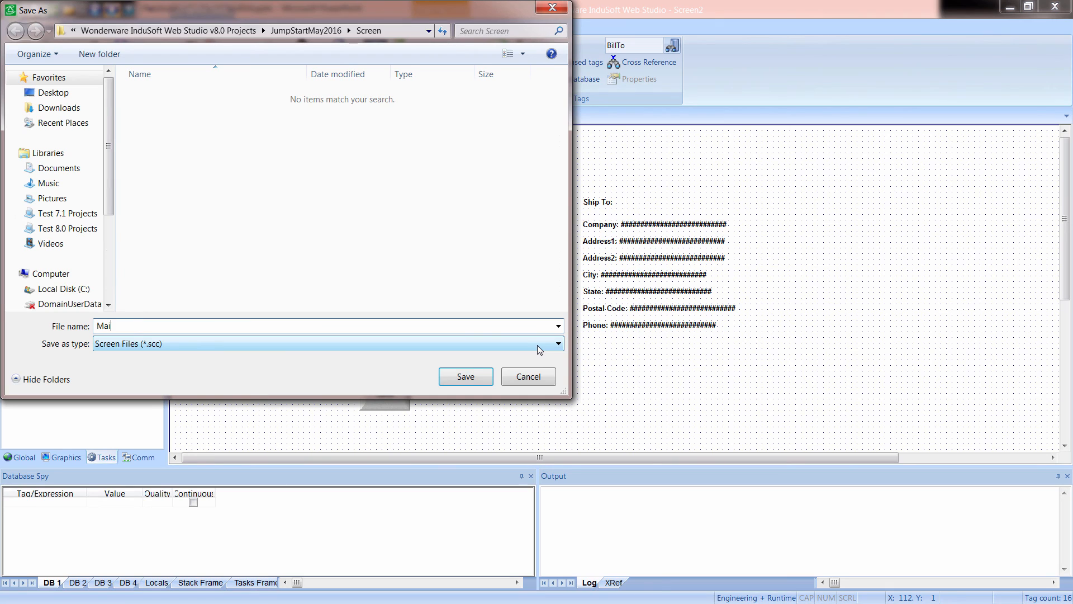
{"action": "type", "text": "n"}
{"action": "key", "text": "Return"}
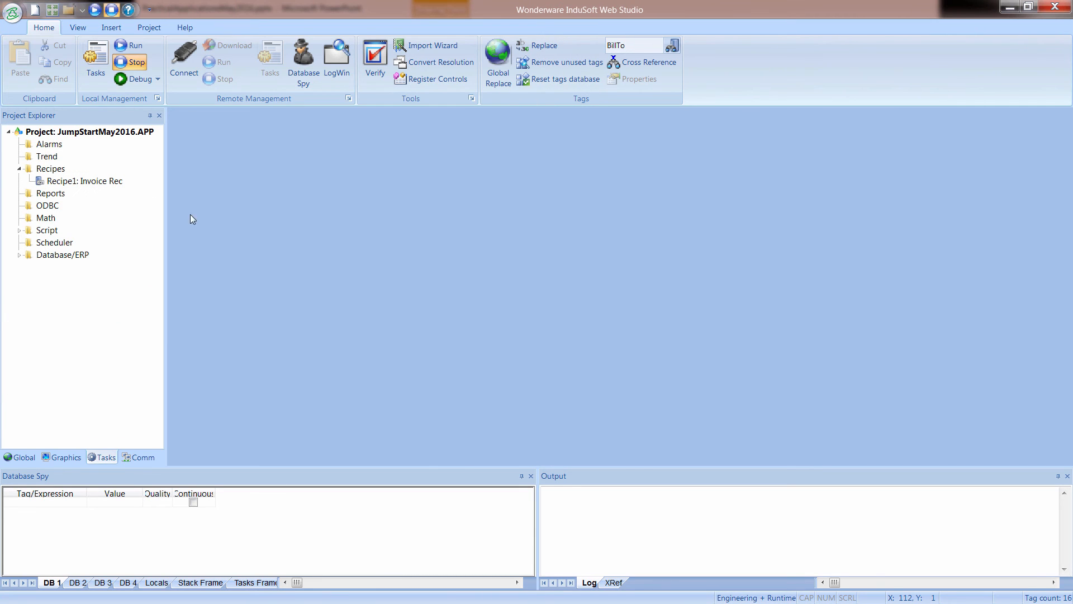
Make Main the project's startup screen and run the project.
{"action": "left_click", "coordinate": [65, 457]}
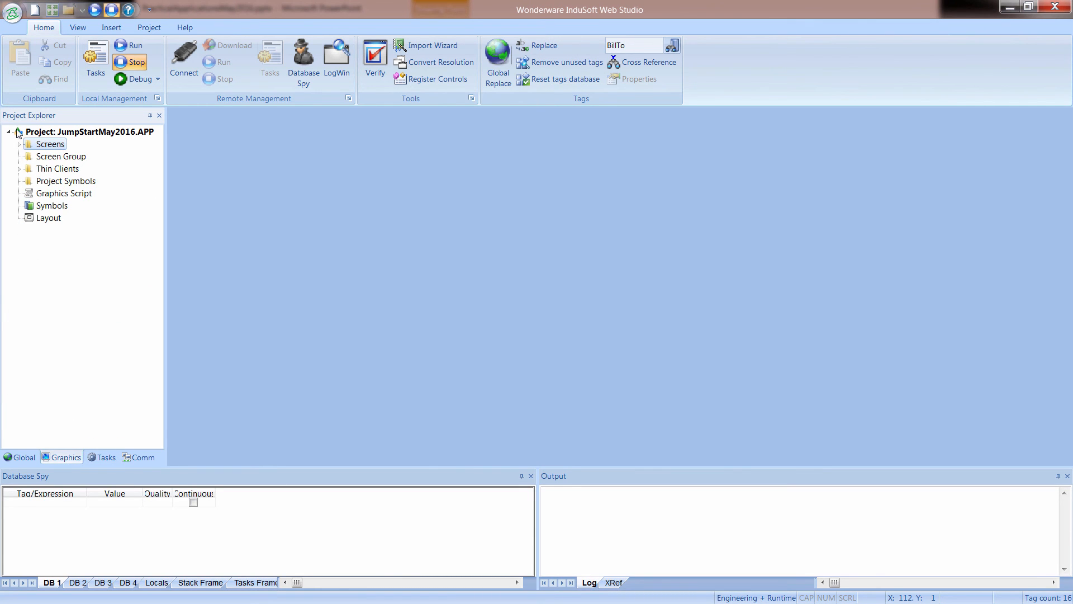
{"action": "left_click", "coordinate": [18, 144]}
{"action": "left_click", "coordinate": [47, 158]}
{"action": "right_click", "coordinate": [47, 159]}
{"action": "left_click", "coordinate": [83, 196]}
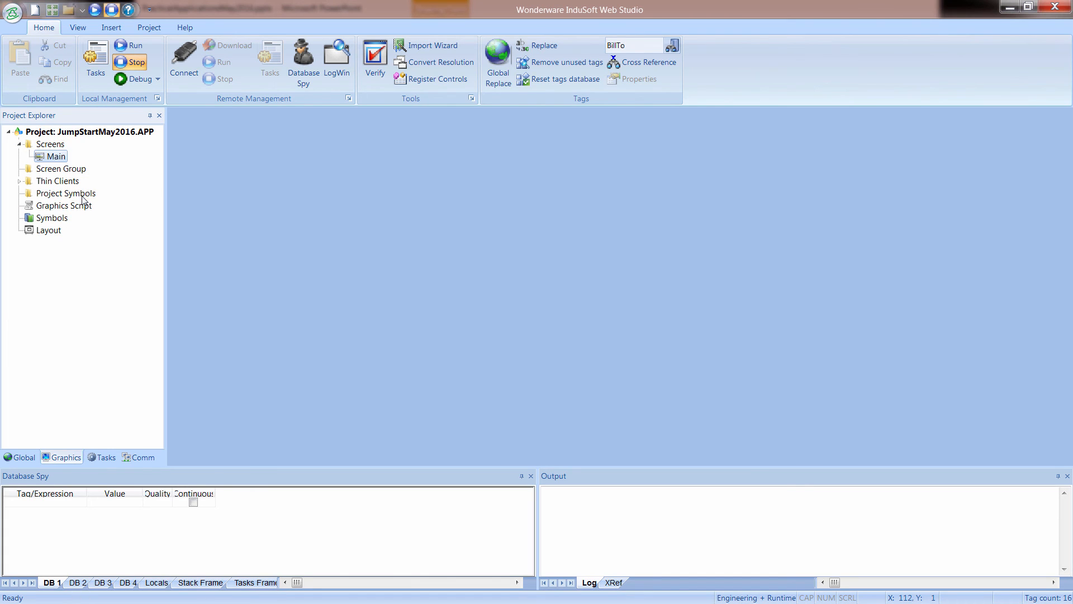
{"action": "left_click", "coordinate": [136, 50]}
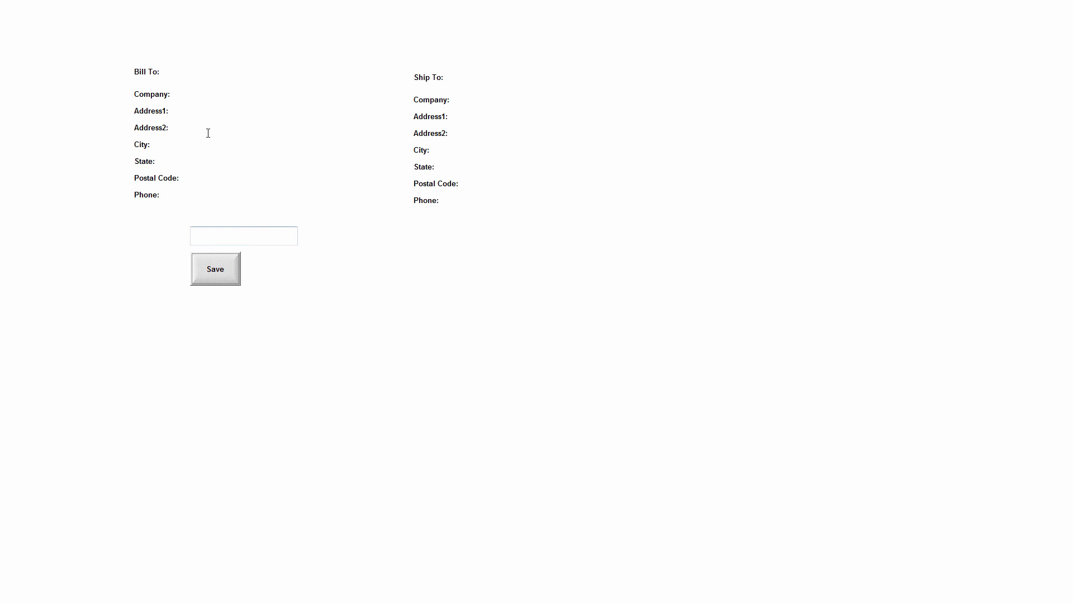
Enter My Company as the Bill To company on the running screen.
{"action": "left_click", "coordinate": [249, 98]}
{"action": "type", "text": "My Conmpany"}
{"action": "left_click", "coordinate": [180, 128]}
Return to InduSoft Web Studio, open the Main screen, and display its tab order for editing.
{"action": "key", "text": "alt+Tab"}
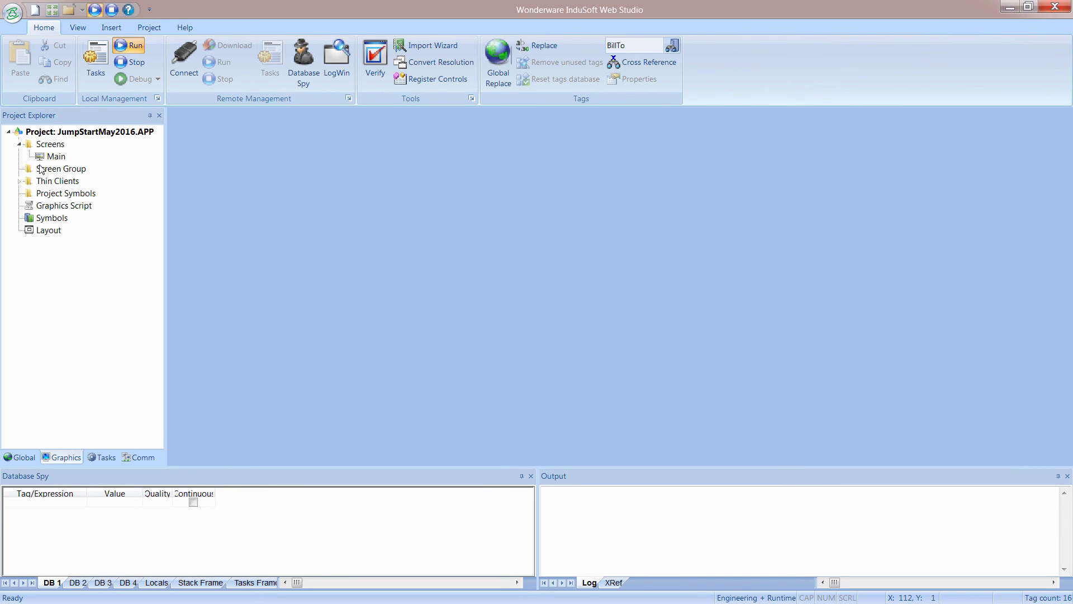
{"action": "double_click", "coordinate": [54, 156]}
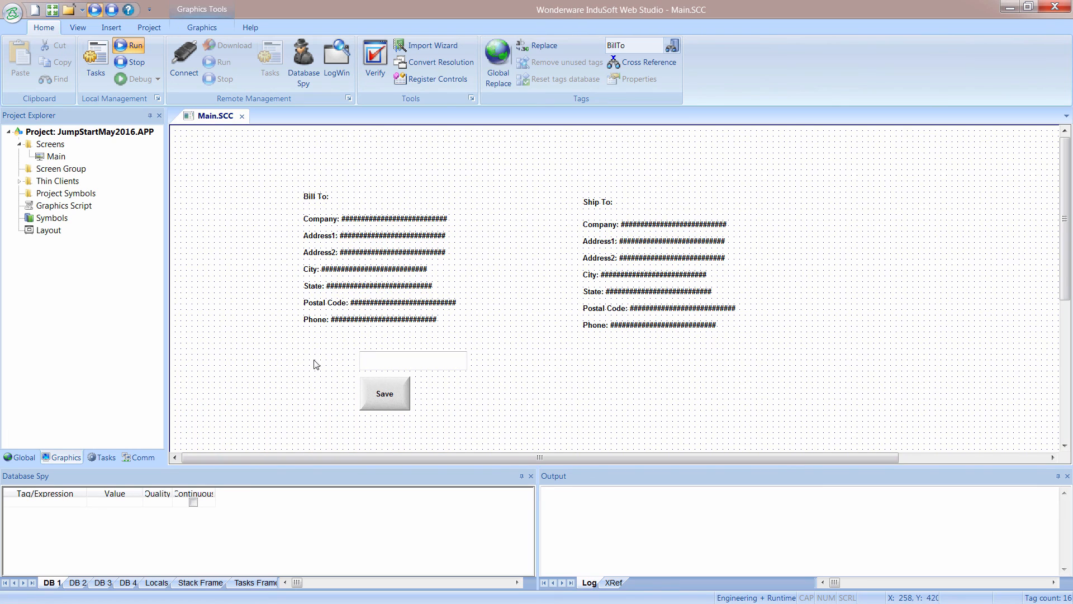
{"action": "right_click", "coordinate": [399, 147]}
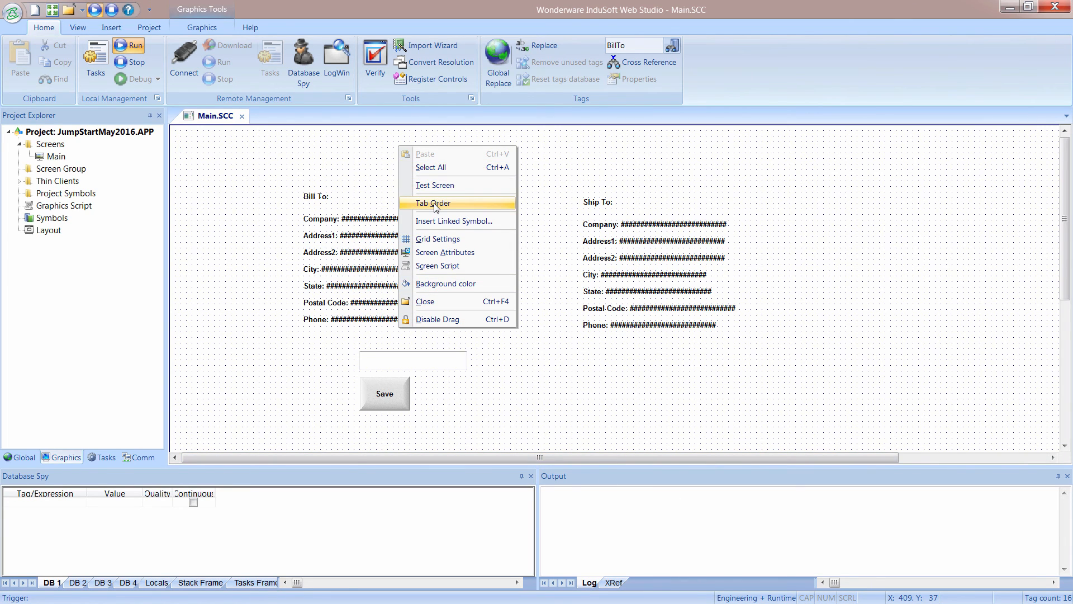
{"action": "right_click", "coordinate": [344, 157]}
{"action": "right_click", "coordinate": [344, 158]}
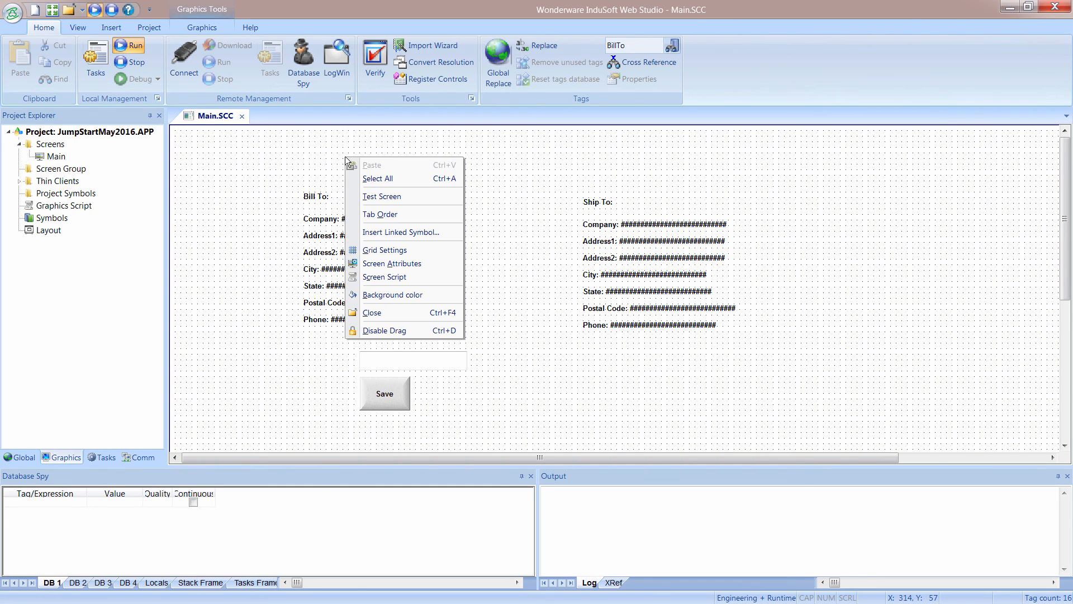
{"action": "left_click", "coordinate": [385, 214]}
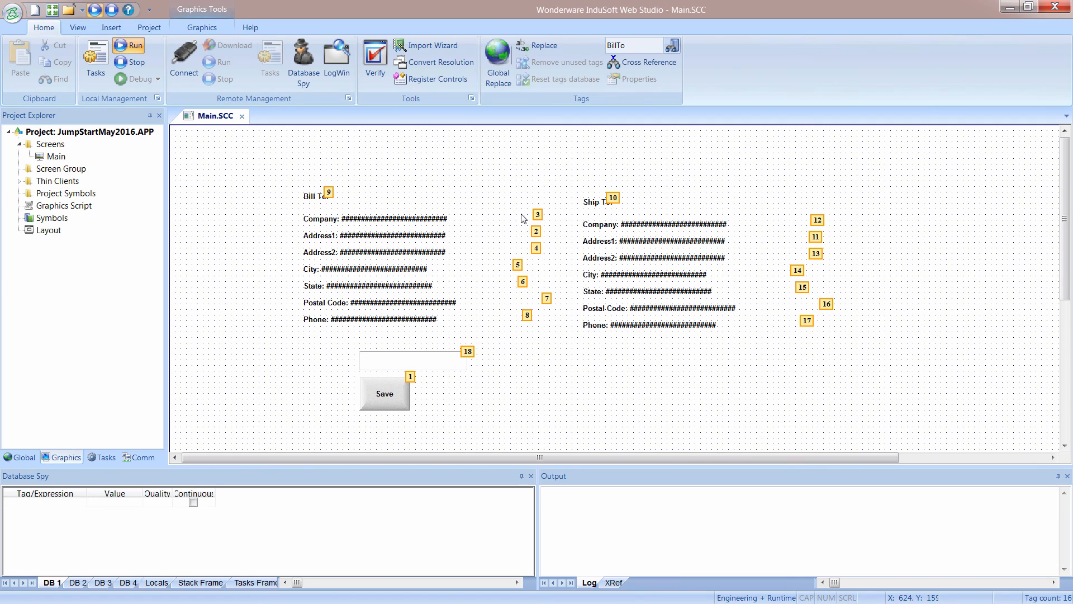
Number the Bill To fields 1 to 7 in the tab order, from Company down to Phone.
{"action": "left_click", "coordinate": [537, 216]}
{"action": "left_click", "coordinate": [536, 232]}
{"action": "left_click", "coordinate": [536, 249]}
{"action": "left_click", "coordinate": [519, 265]}
{"action": "left_click", "coordinate": [522, 281]}
{"action": "left_click", "coordinate": [547, 298]}
{"action": "left_click", "coordinate": [527, 315]}
Number the Ship To fields 8 to 14 from Company down to Phone, followed by the BillName text box in the tab order.
{"action": "left_click", "coordinate": [817, 219]}
{"action": "left_click", "coordinate": [816, 236]}
{"action": "left_click", "coordinate": [815, 253]}
{"action": "left_click", "coordinate": [797, 270]}
{"action": "left_click", "coordinate": [802, 287]}
{"action": "left_click", "coordinate": [826, 303]}
{"action": "left_click", "coordinate": [811, 322]}
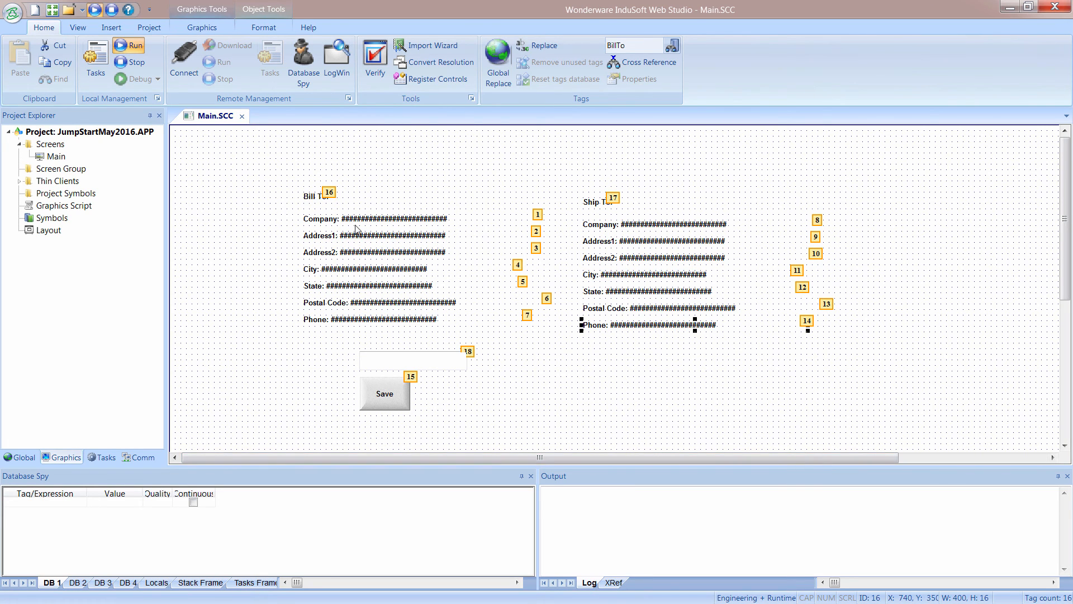
{"action": "left_click", "coordinate": [470, 354]}
Close the Main screen with its changes saved and return to the running project.
{"action": "left_click", "coordinate": [242, 116]}
{"action": "left_click", "coordinate": [488, 355]}
{"action": "left_click", "coordinate": [123, 48]}
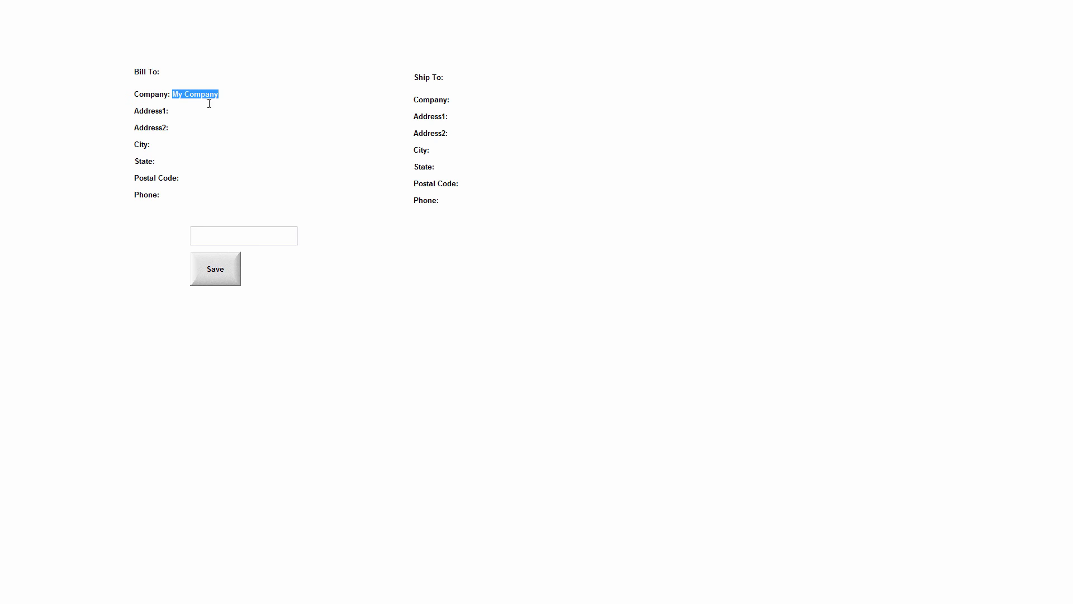
Fill in the Bill To street address, city, state, postal code and phone number, leaving Address2 empty.
{"action": "key", "text": "Tab"}
{"action": "type", "text": "123 Main"}
{"action": "type", "text": " Stree"}
{"action": "type", "text": "A"}
{"action": "type", "text": "ustin "}
{"action": "type", "text": "Tx"}
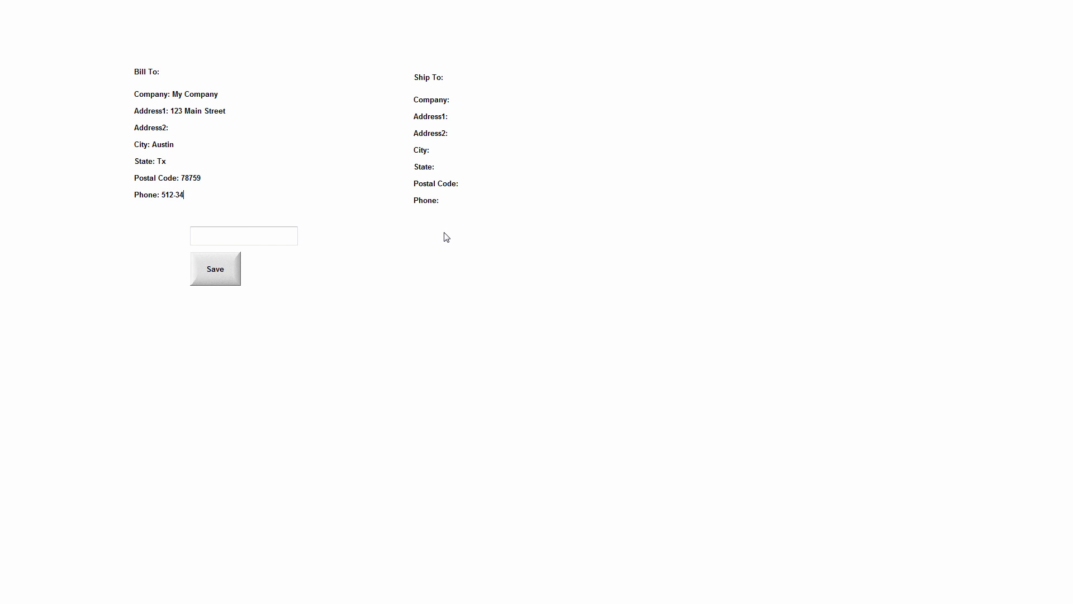
{"action": "type", "text": "334You"}
Fill in the Ship To section with Company 2 as the company, plus its address lines, city, state, postal code and phone number.
{"action": "key", "text": "BackSpace"}
{"action": "key", "text": "BackSpace"}
{"action": "key", "text": "BackSpace"}
{"action": "type", "text": "Company 2"}
{"action": "type", "text": "456"}
{"action": "type", "text": " Second Street"}
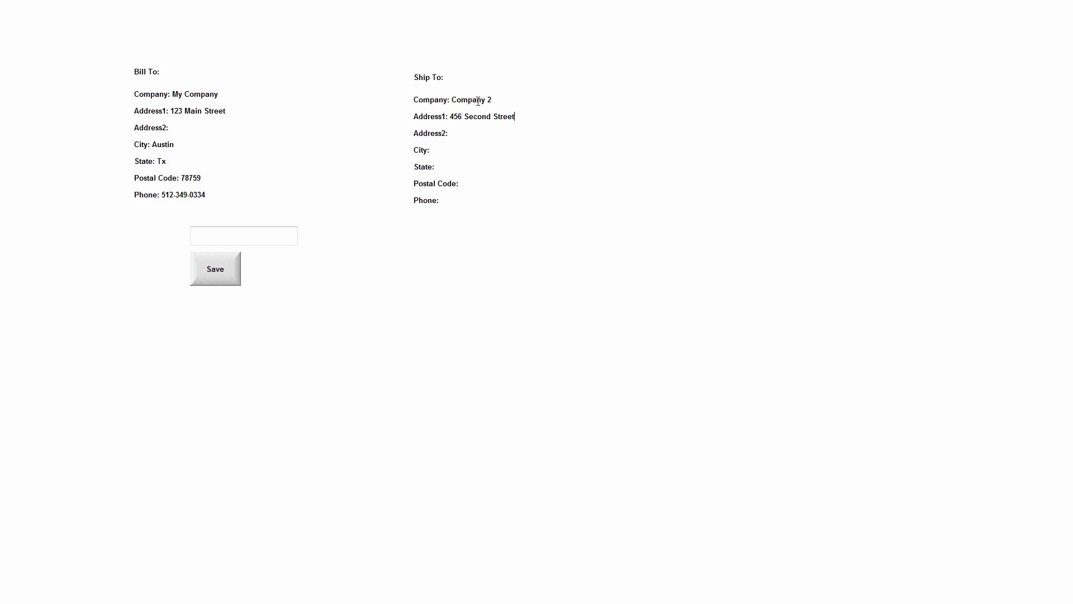
{"action": "type", "text": "Su"}
{"action": "type", "text": "ite 100"}
{"action": "type", "text": "123-123-1234"}
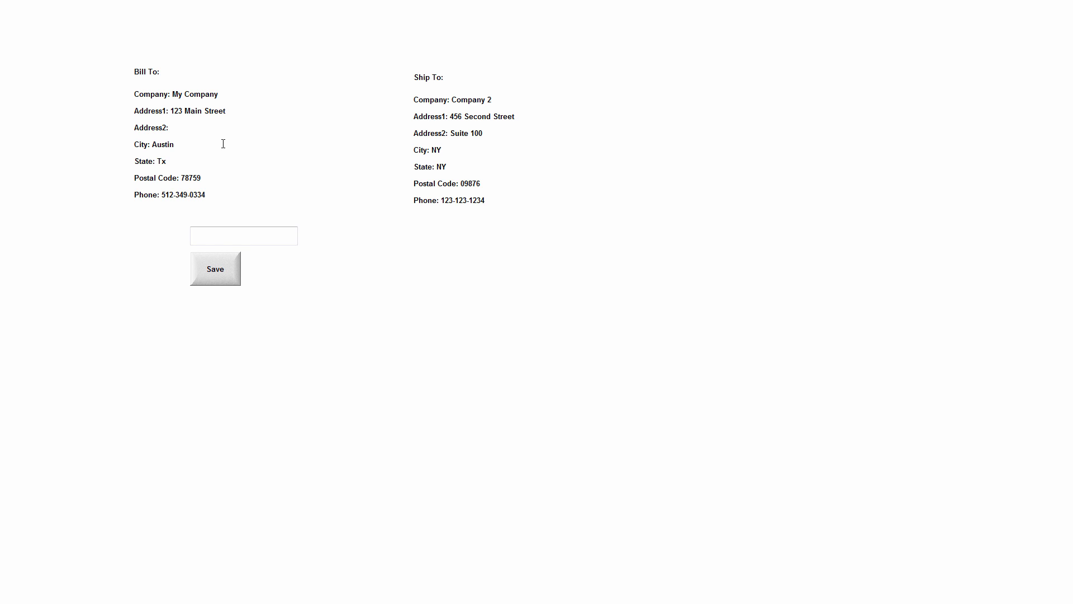
Name the record Customer1 in the text box and save the addresses to the recipe.
{"action": "left_click", "coordinate": [246, 231]}
{"action": "type", "text": "Custoomer1"}
{"action": "left_click", "coordinate": [214, 269]}
Bring up the JumpStartMay2016 project folder in Windows Explorer and check for the Customer1 data file.
{"action": "left_click_drag", "start_coordinate": [777, 0], "coordinate": [520, 100]}
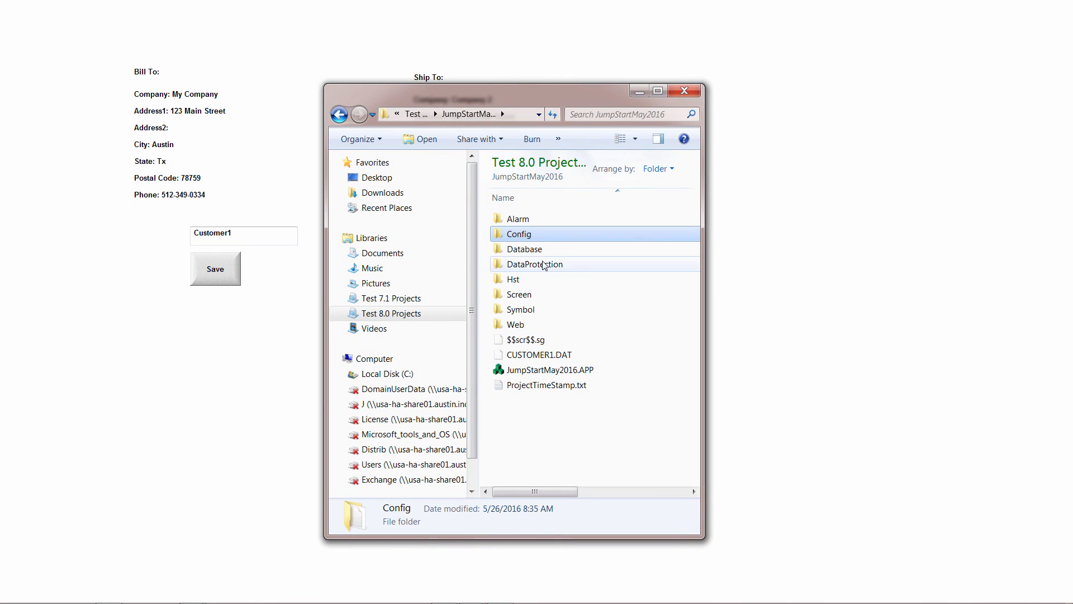
{"action": "mouse_move", "coordinate": [556, 360]}
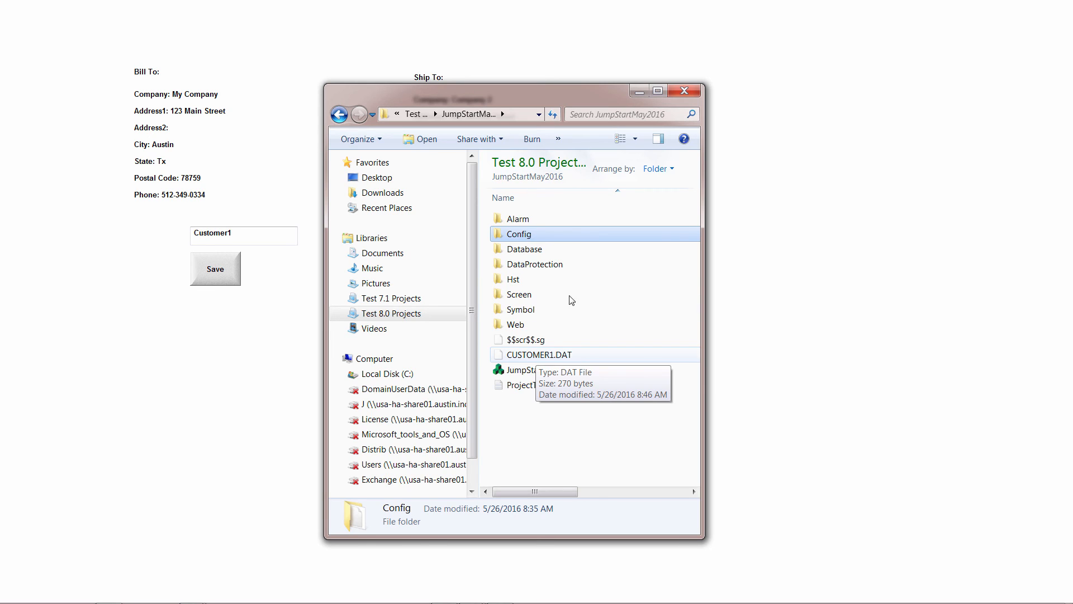
{"action": "left_click_drag", "start_coordinate": [528, 97], "coordinate": [660, 0]}
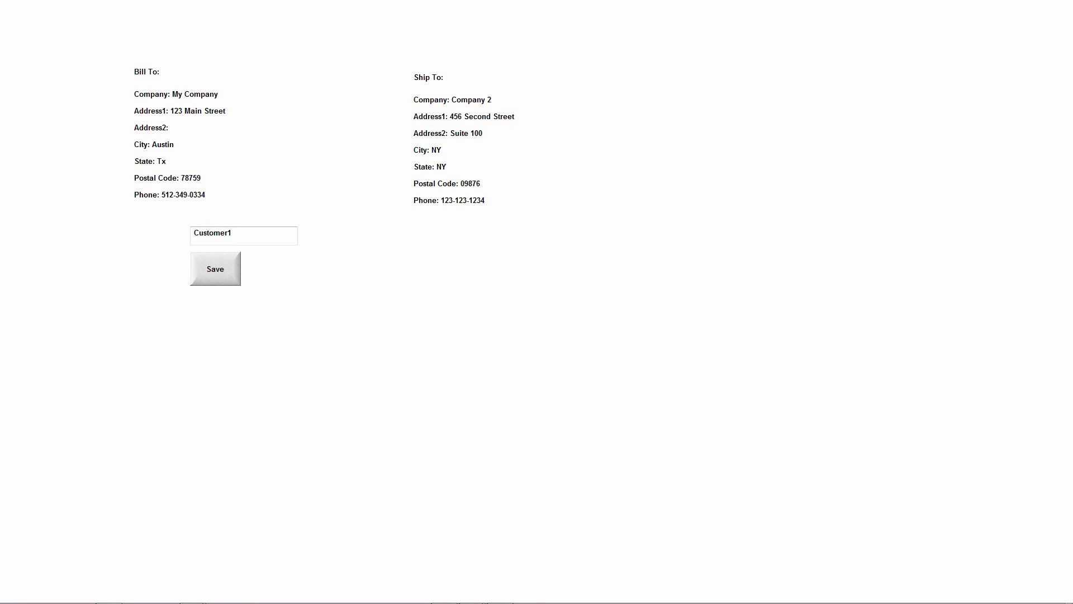
Change the Ship To company to Company 3 and replace its two address lines with the new street and suite.
{"action": "triple_click", "coordinate": [492, 100]}
{"action": "left_click_drag", "start_coordinate": [492, 100], "coordinate": [486, 101]}
{"action": "type", "text": "3"}
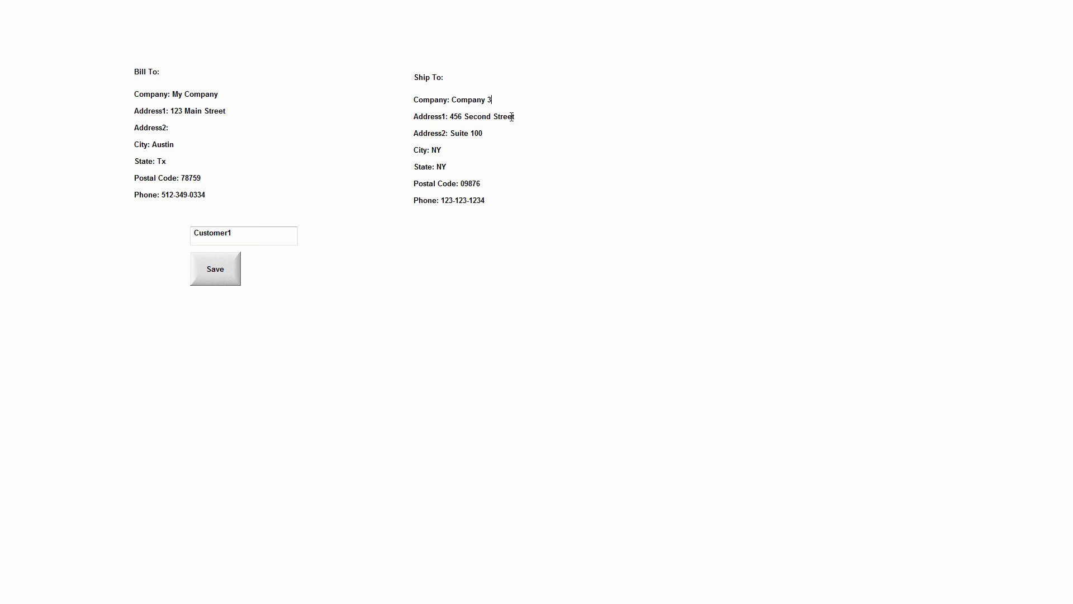
{"action": "triple_click", "coordinate": [478, 117]}
{"action": "type", "text": "789 Third Ave"}
{"action": "triple_click", "coordinate": [493, 133]}
{"action": "key", "text": "End"}
{"action": "key", "text": "BackSpace"}
{"action": "key", "text": "BackSpace"}
{"action": "type", "text": "A"}
Replace the Ship To city, state, postal code and phone number with the second customer's details.
{"action": "triple_click", "coordinate": [467, 150]}
{"action": "type", "text": "LA"}
{"action": "triple_click", "coordinate": [462, 165]}
{"action": "type", "text": "CA"}
{"action": "triple_click", "coordinate": [482, 183]}
{"action": "type", "text": "9876"}
{"action": "triple_click", "coordinate": [500, 201]}
{"action": "type", "text": "45"}
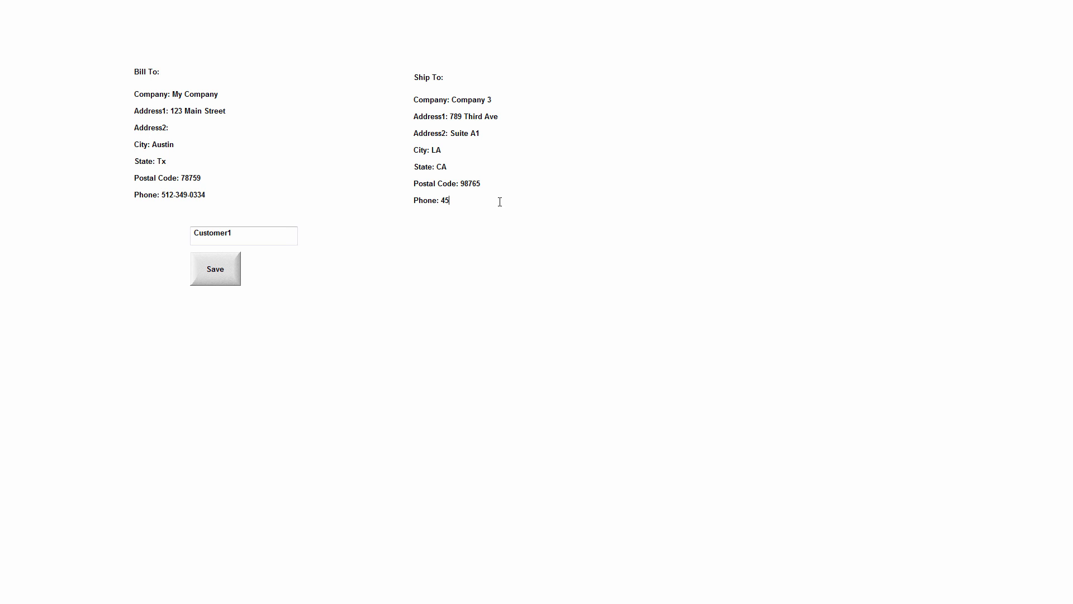
{"action": "type", "text": "6-456-4567"}
Rename the record as Customer2 in the text box and save it to the recipe.
{"action": "left_click", "coordinate": [290, 235]}
{"action": "type", "text": "2"}
{"action": "left_click", "coordinate": [215, 277]}
{"action": "left_click_drag", "start_coordinate": [1072, 73], "coordinate": [1072, 17]}
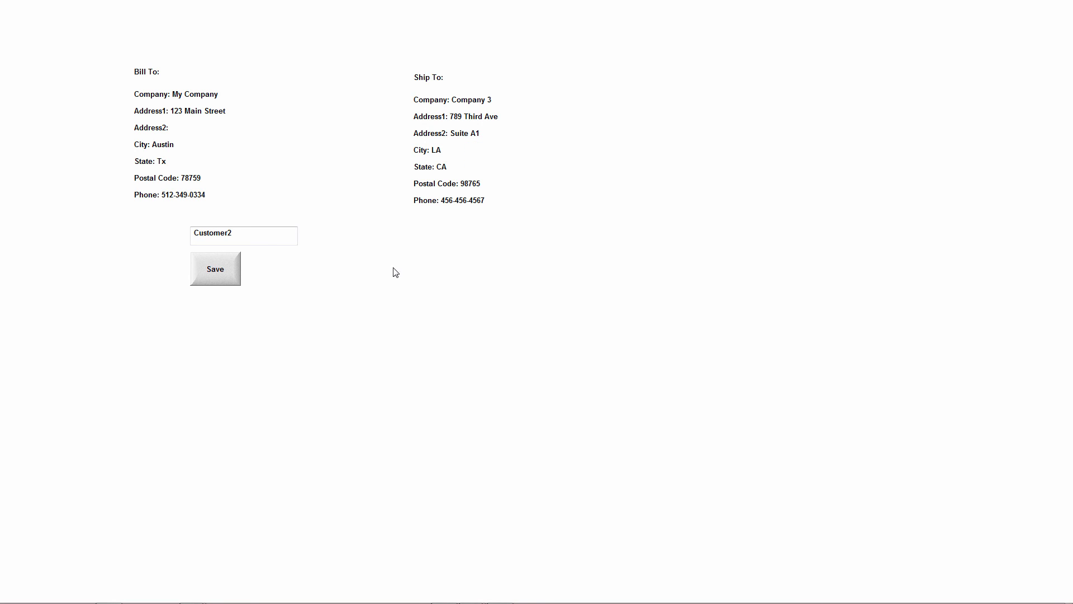
Switch to PowerPoint and copy the four Load Recipe script lines from the Save/Load slide.
{"action": "key", "text": "alt+Tab"}
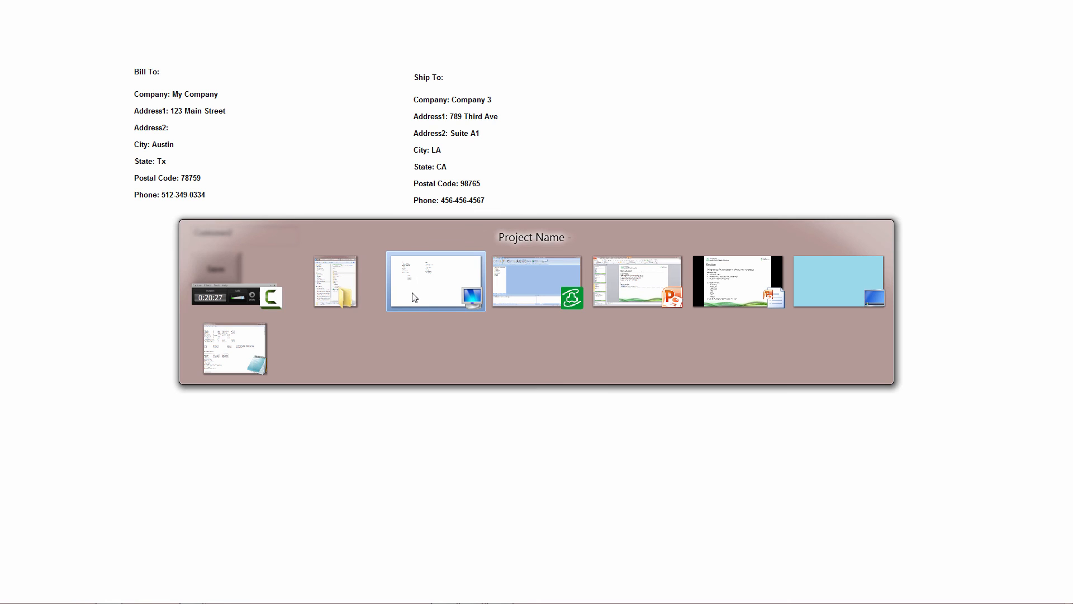
{"action": "key", "text": "Tab"}
{"action": "key", "text": "Tab"}
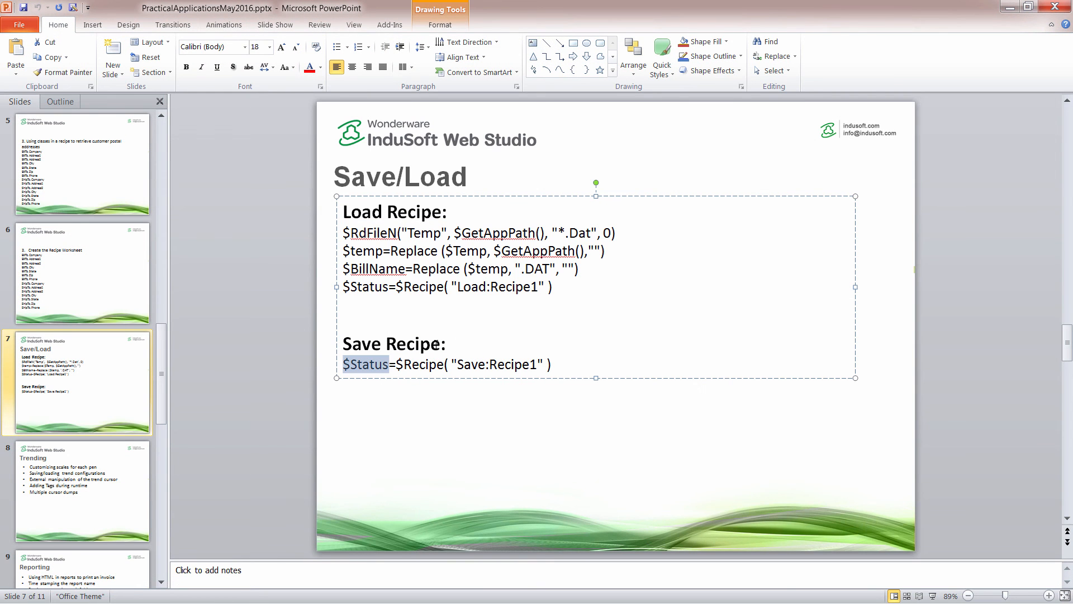
{"action": "left_click_drag", "start_coordinate": [557, 287], "coordinate": [343, 233]}
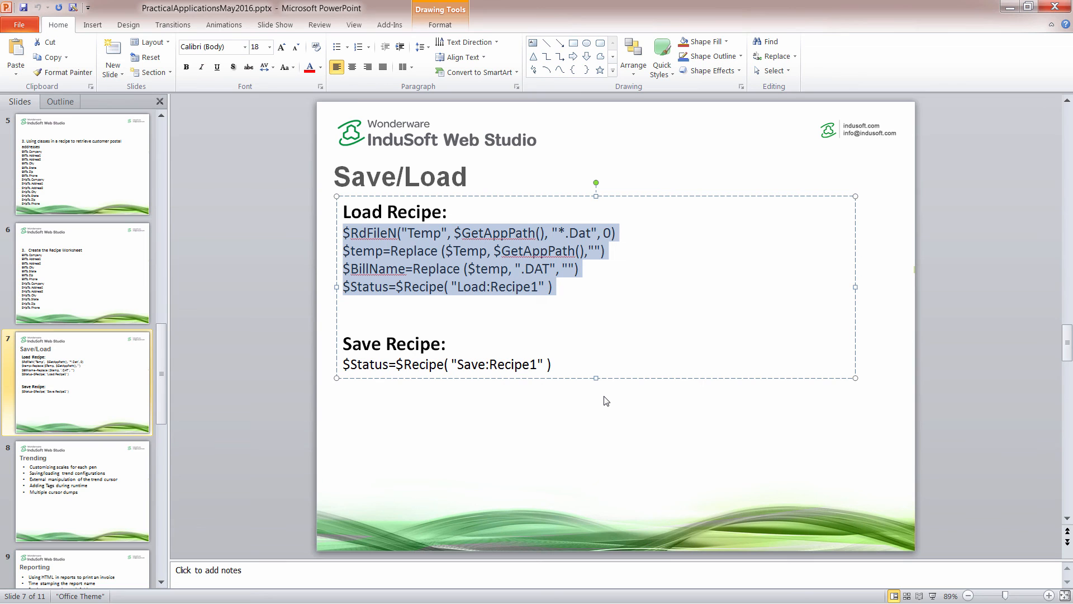
Return to InduSoft Web Studio, reopen the Main screen, and duplicate the Save button beside the original at about X 510, Y 450.
{"action": "key", "text": "alt+Tab"}
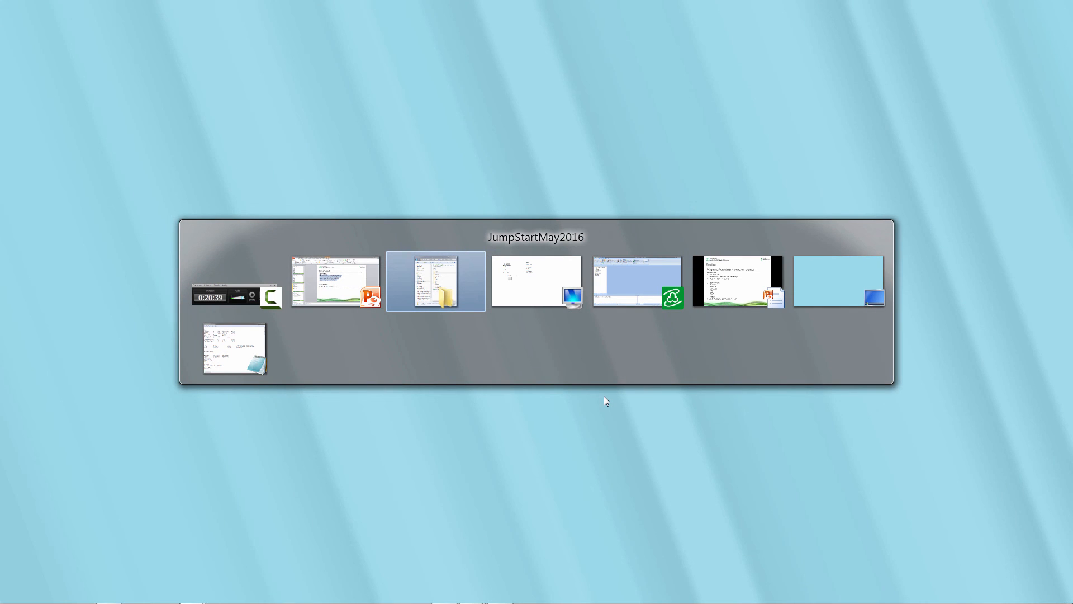
{"action": "key", "text": "Tab"}
{"action": "key", "text": "Tab"}
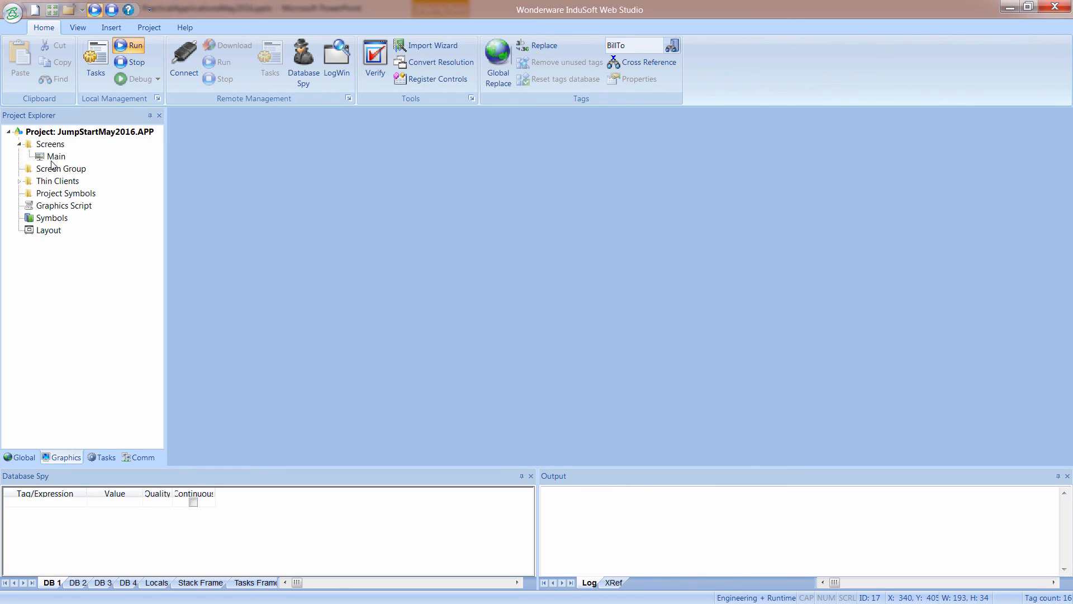
{"action": "double_click", "coordinate": [53, 159]}
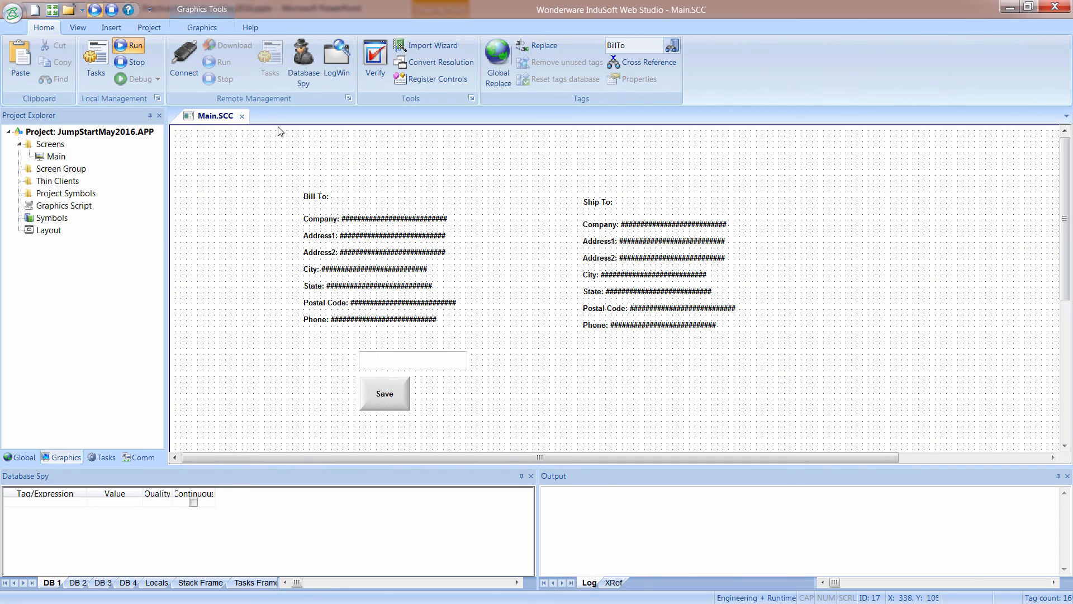
{"action": "left_click", "coordinate": [392, 398]}
{"action": "left_click_drag", "start_coordinate": [391, 398], "coordinate": [480, 395]}
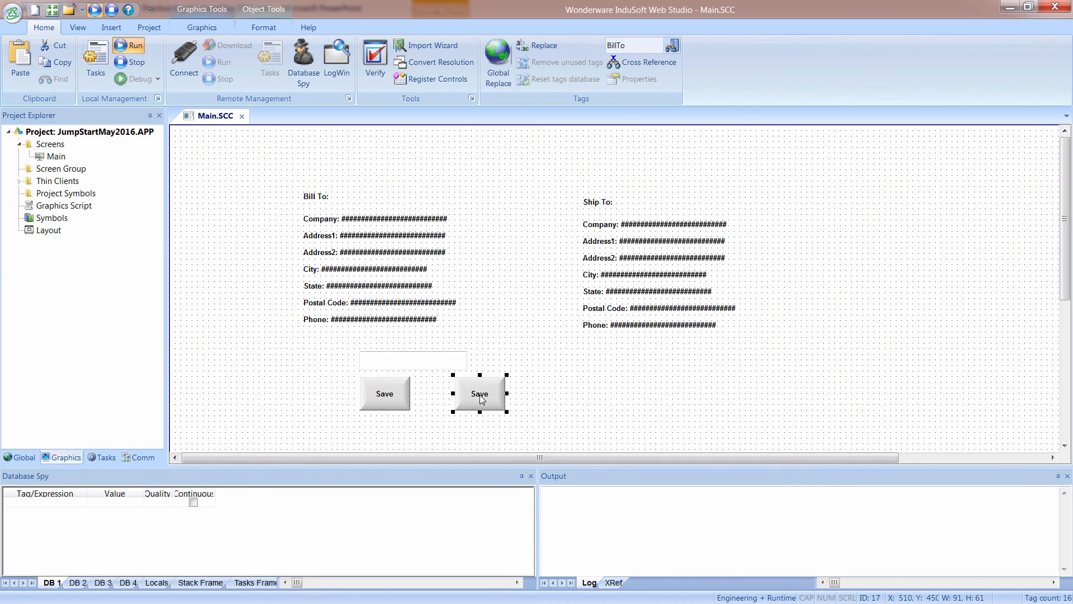
Replace the duplicated Save button's On Down script with the four copied Load Recipe lines.
{"action": "double_click", "coordinate": [479, 395]}
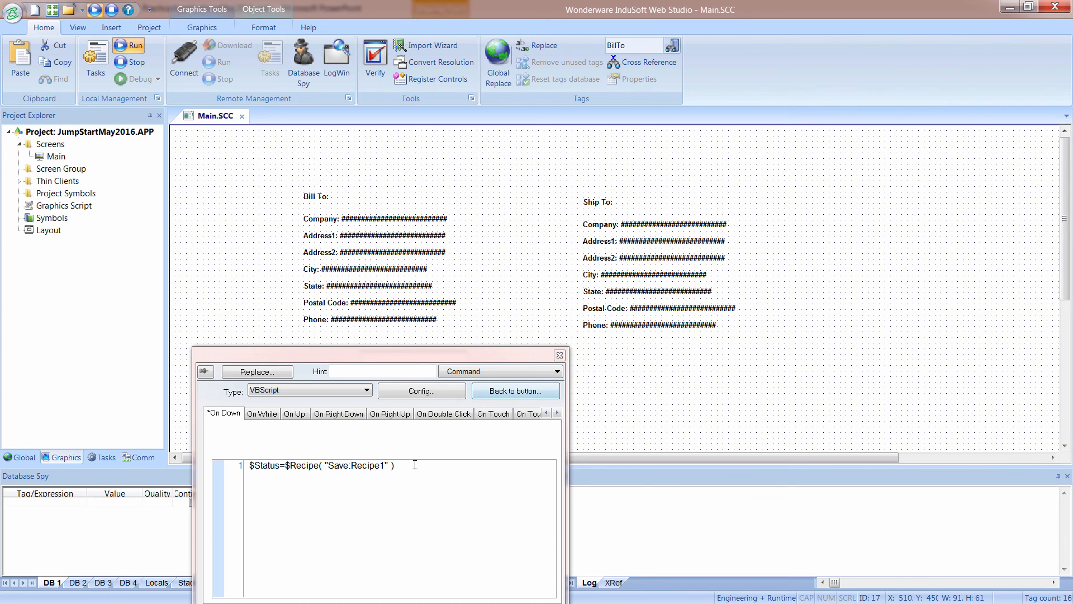
{"action": "key", "text": "ctrl+a"}
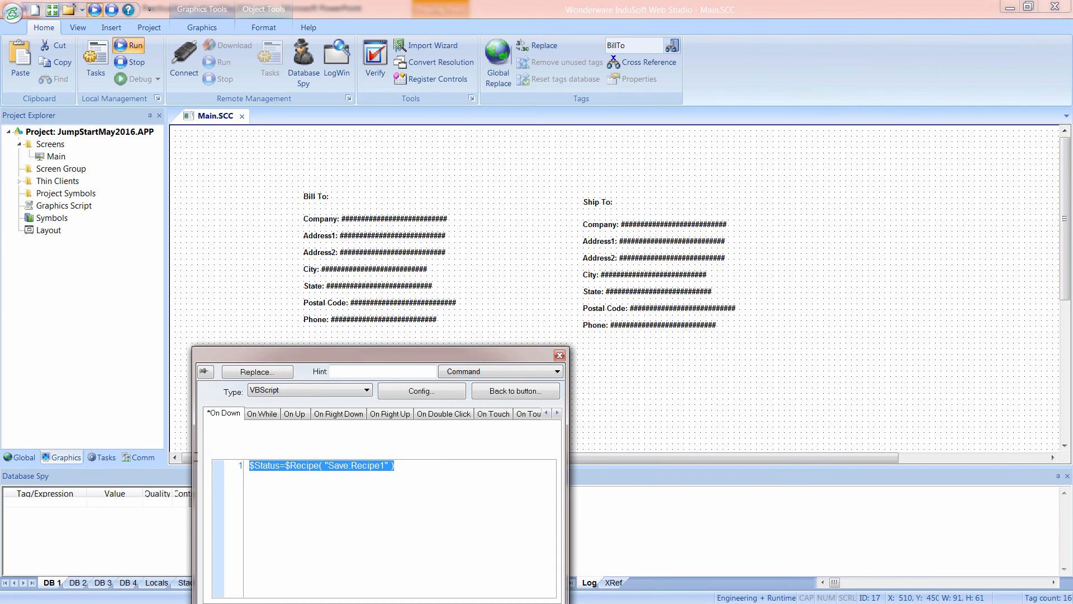
{"action": "type", "text": "$RdFileN(\"Temp\", $GetAppPath(), \"*.Dat\", 0) $temp=Replace ($Temp, $GetAppPath(),\"\") $BillName=Replace ($temp, \".DAT\",\"\") $Status=$Recipe( \"Load:Recipe1\" )"}
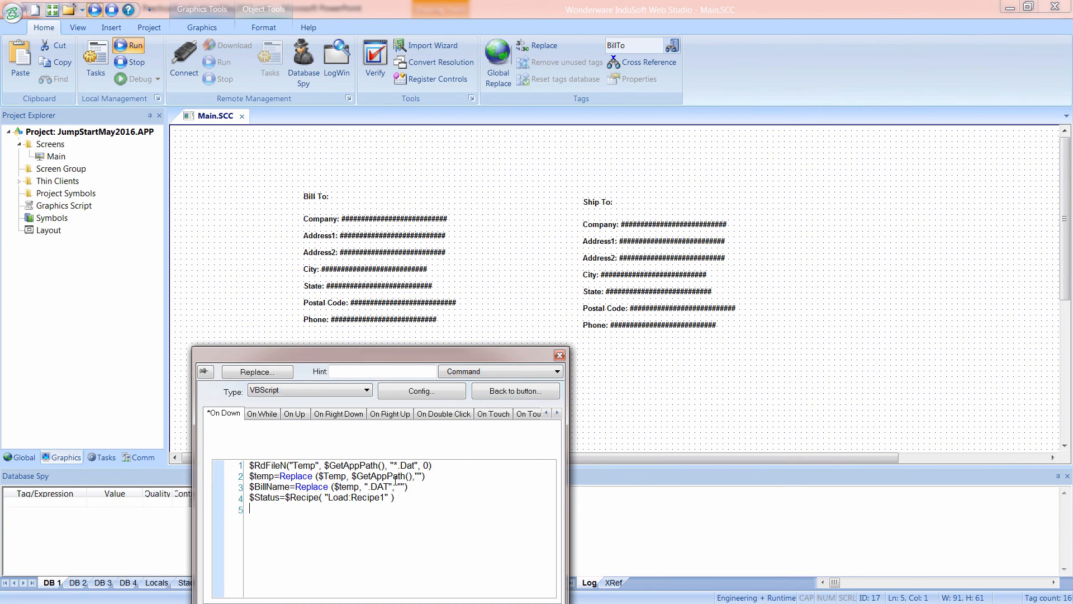
Return to the button's properties and create the missing tag temp with type String.
{"action": "left_click", "coordinate": [491, 393]}
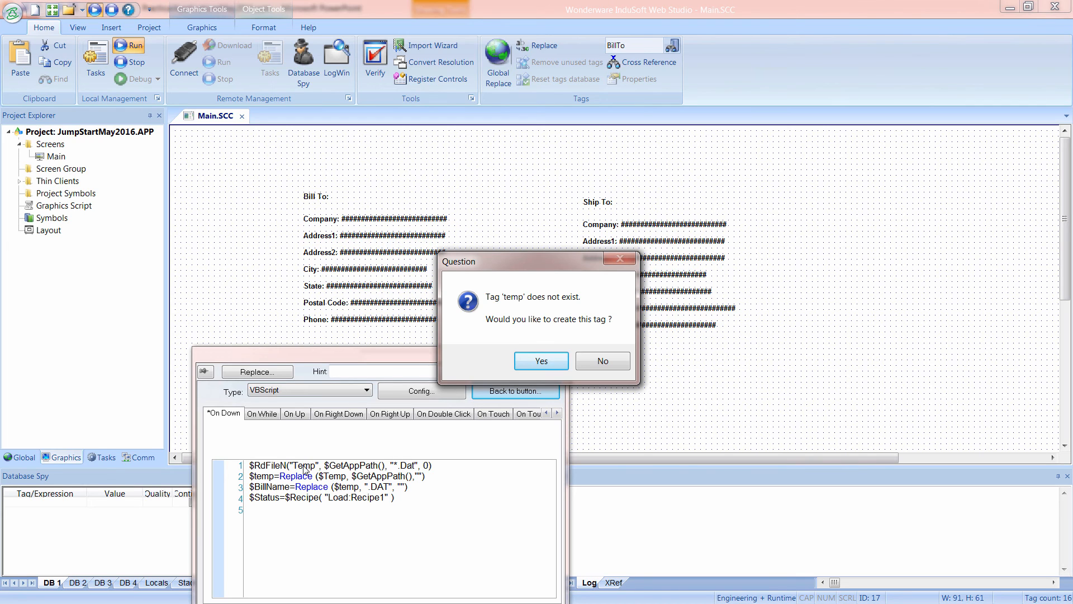
{"action": "left_click", "coordinate": [531, 357]}
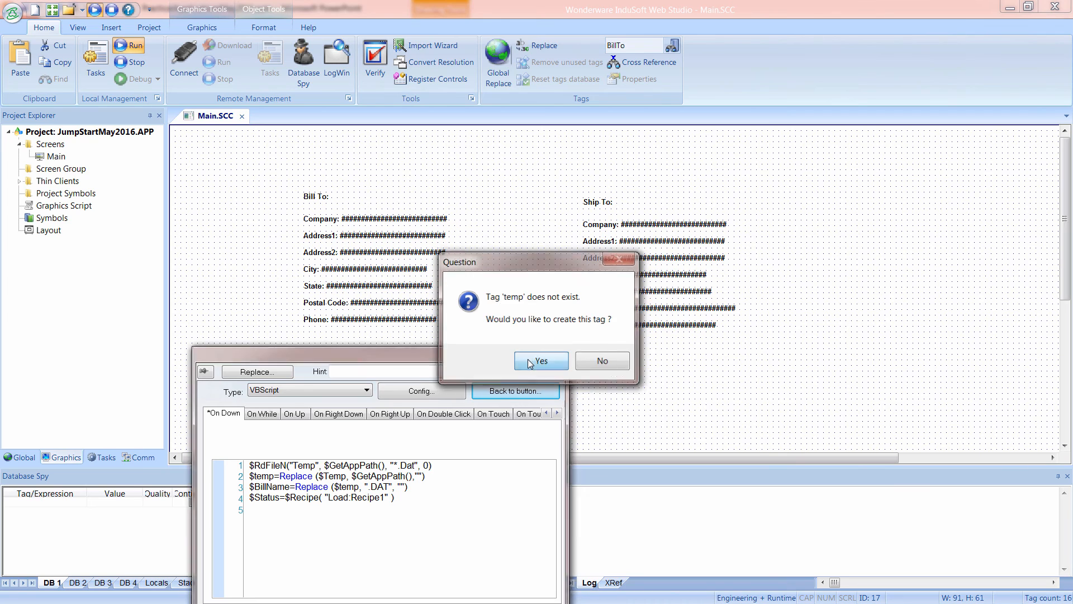
{"action": "left_click", "coordinate": [397, 474]}
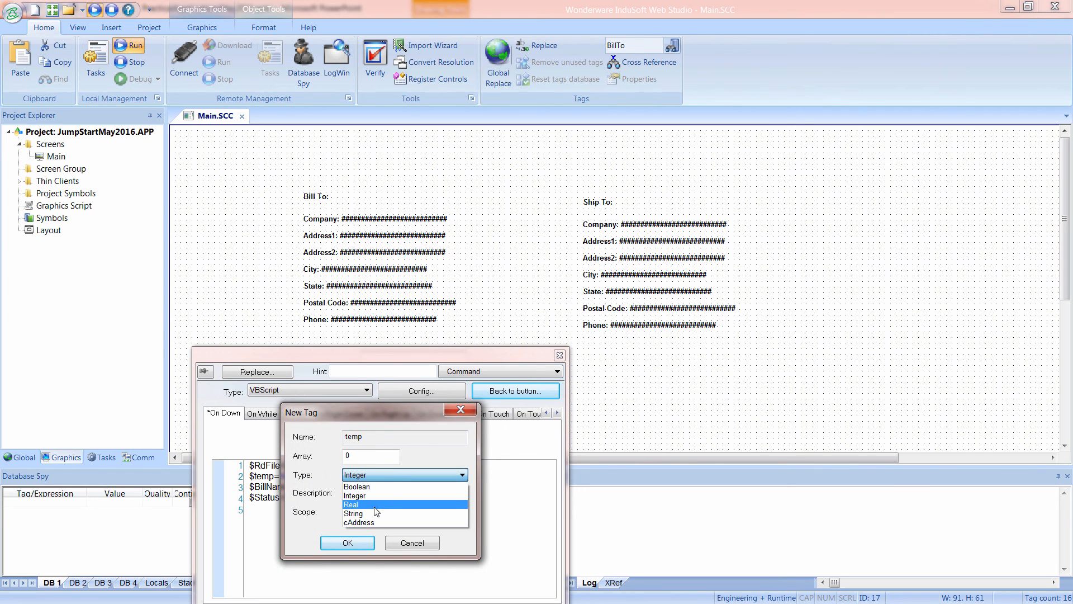
{"action": "left_click", "coordinate": [372, 513]}
{"action": "left_click", "coordinate": [361, 541]}
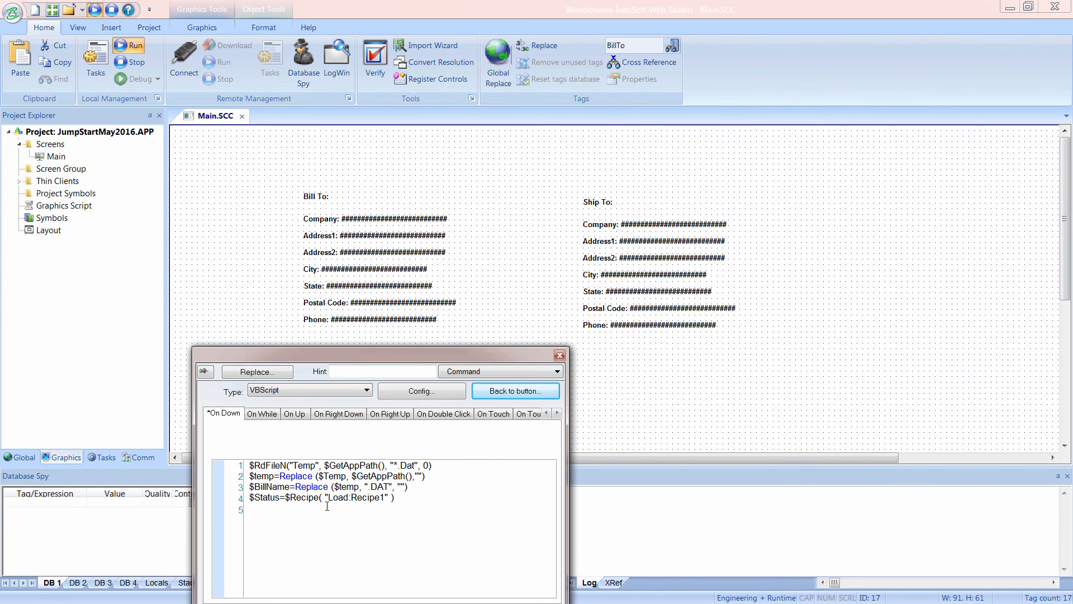
Review how the load script strips the application path and .DAT extension, and check the project folder for the saved .DAT files.
{"action": "left_click_drag", "start_coordinate": [278, 476], "coordinate": [316, 476]}
{"action": "left_click_drag", "start_coordinate": [352, 476], "coordinate": [369, 477]}
{"action": "left_click", "coordinate": [342, 476]}
{"action": "left_click_drag", "start_coordinate": [352, 475], "coordinate": [414, 477]}
{"action": "left_click", "coordinate": [417, 475]}
{"action": "left_click_drag", "start_coordinate": [375, 488], "coordinate": [389, 487]}
{"action": "left_click_drag", "start_coordinate": [749, 0], "coordinate": [726, 49]}
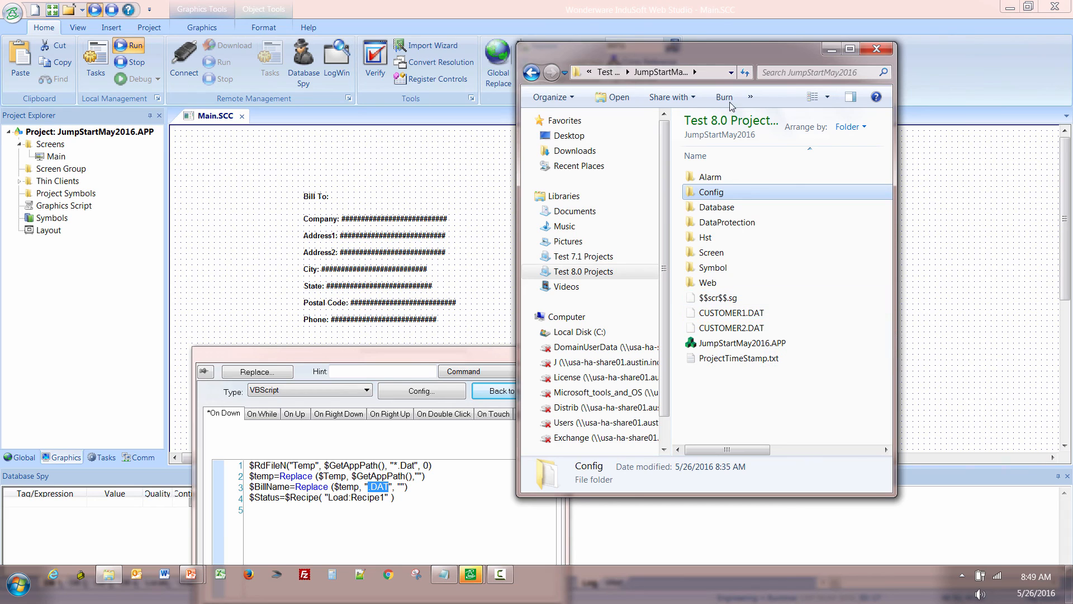
{"action": "left_click_drag", "start_coordinate": [727, 49], "coordinate": [727, 0]}
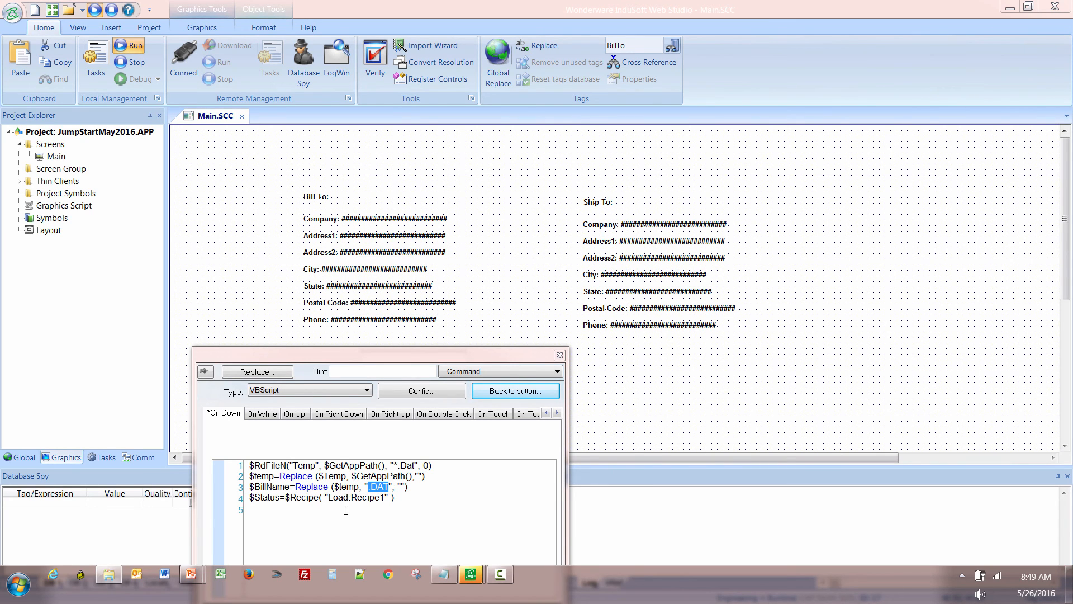
{"action": "left_click", "coordinate": [277, 488]}
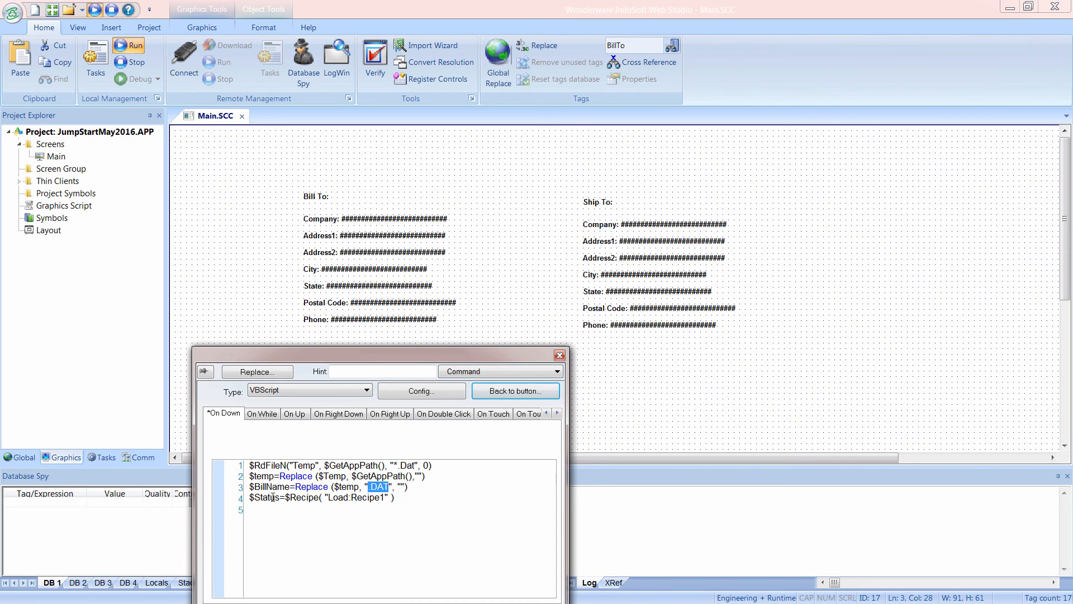
{"action": "left_click", "coordinate": [559, 355]}
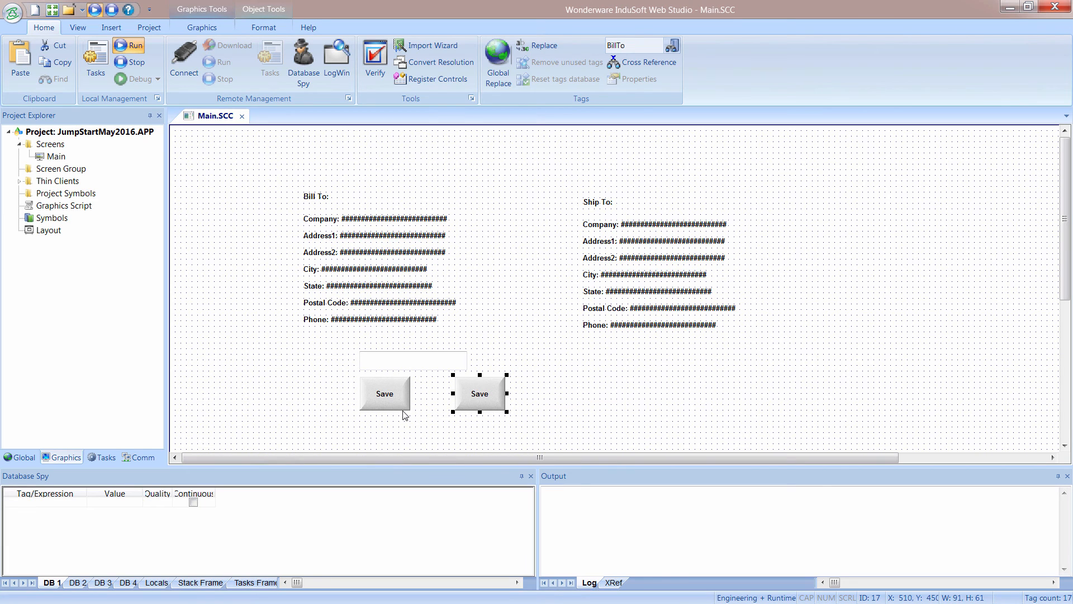
Change the duplicated button's caption to Load.
{"action": "double_click", "coordinate": [485, 398]}
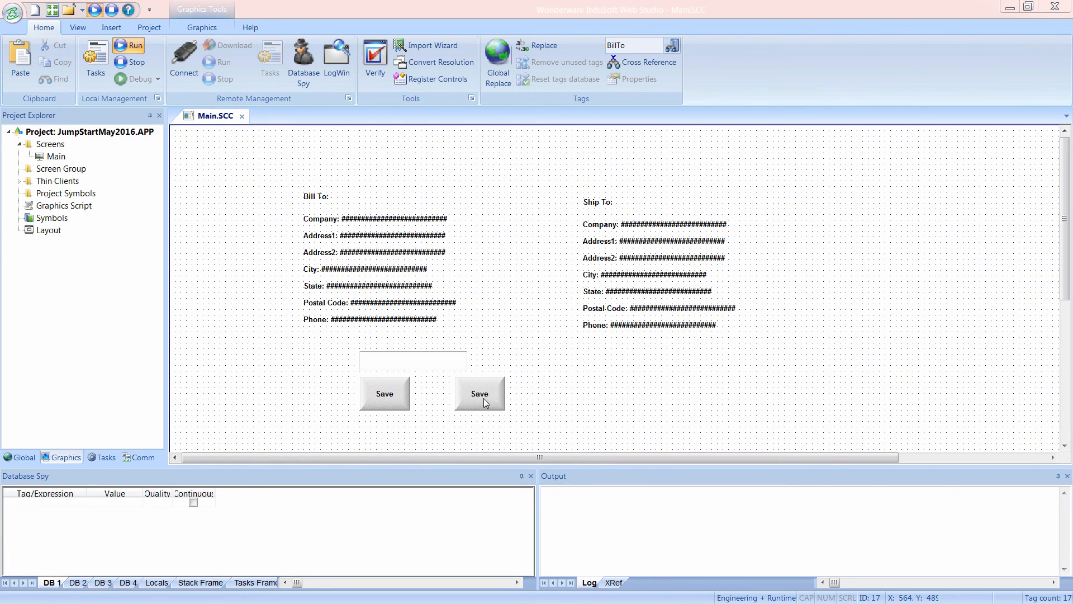
{"action": "left_click", "coordinate": [509, 396]}
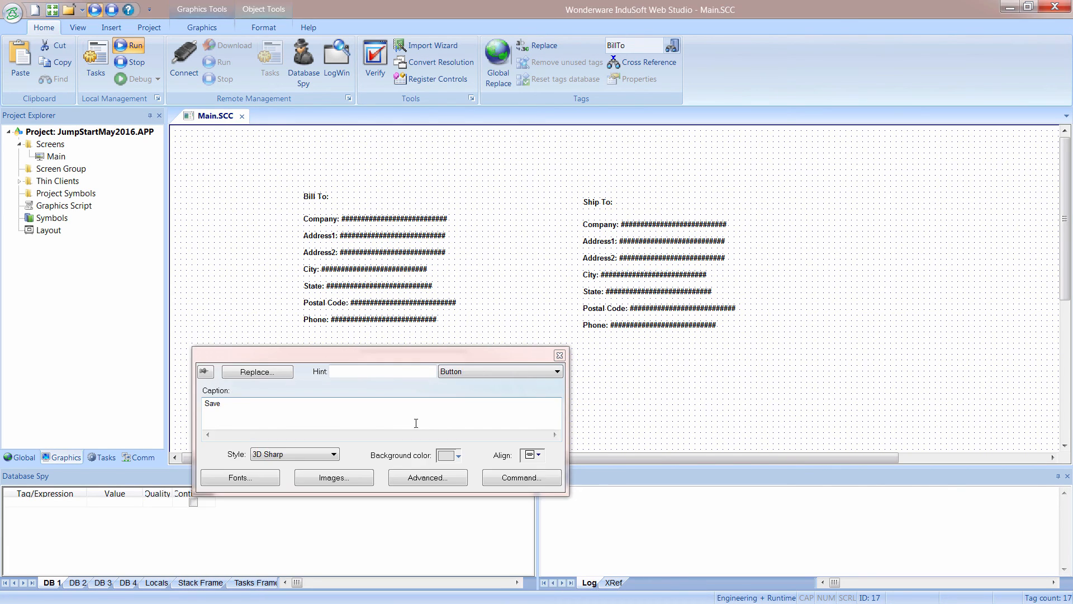
{"action": "left_click_drag", "start_coordinate": [286, 413], "coordinate": [200, 400]}
{"action": "type", "text": "Load"}
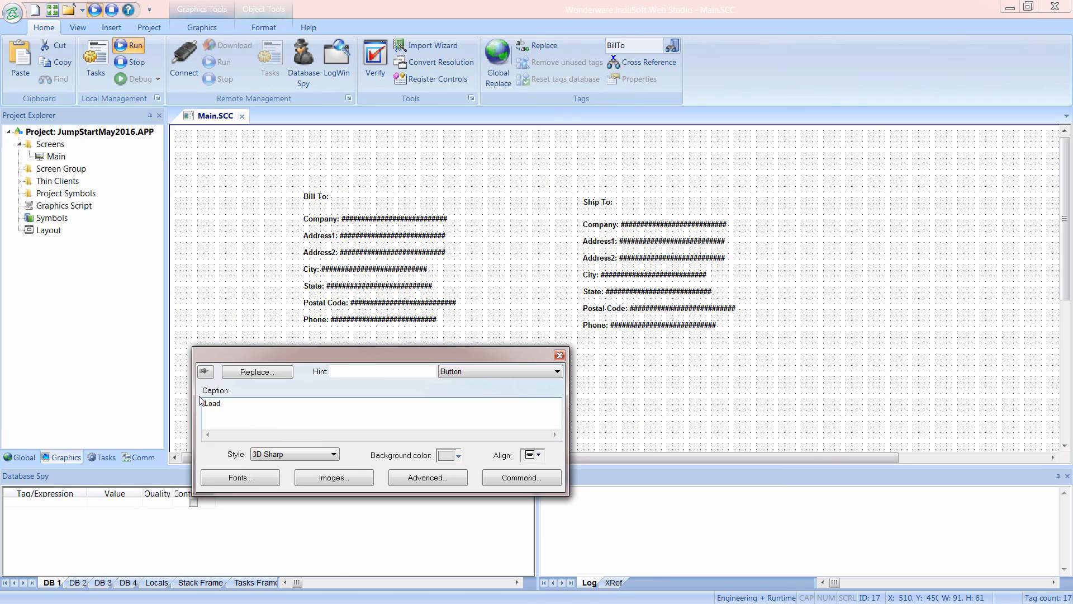
{"action": "left_click", "coordinate": [601, 393]}
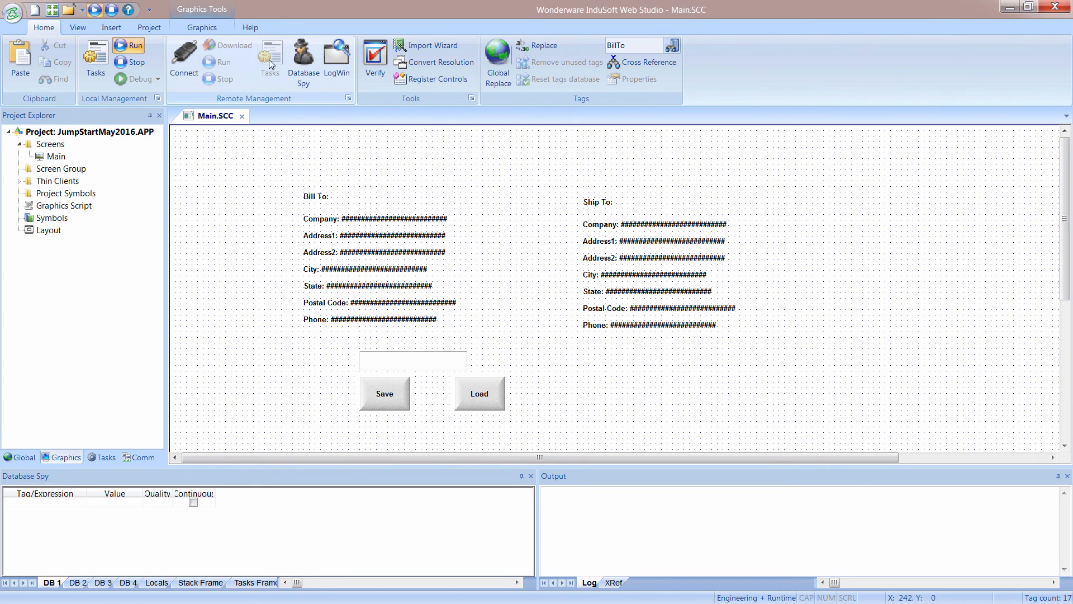
Add the text "Status: ###" beside the Save button at about X 55, Y 474.
{"action": "left_click", "coordinate": [201, 28]}
{"action": "left_click", "coordinate": [525, 46]}
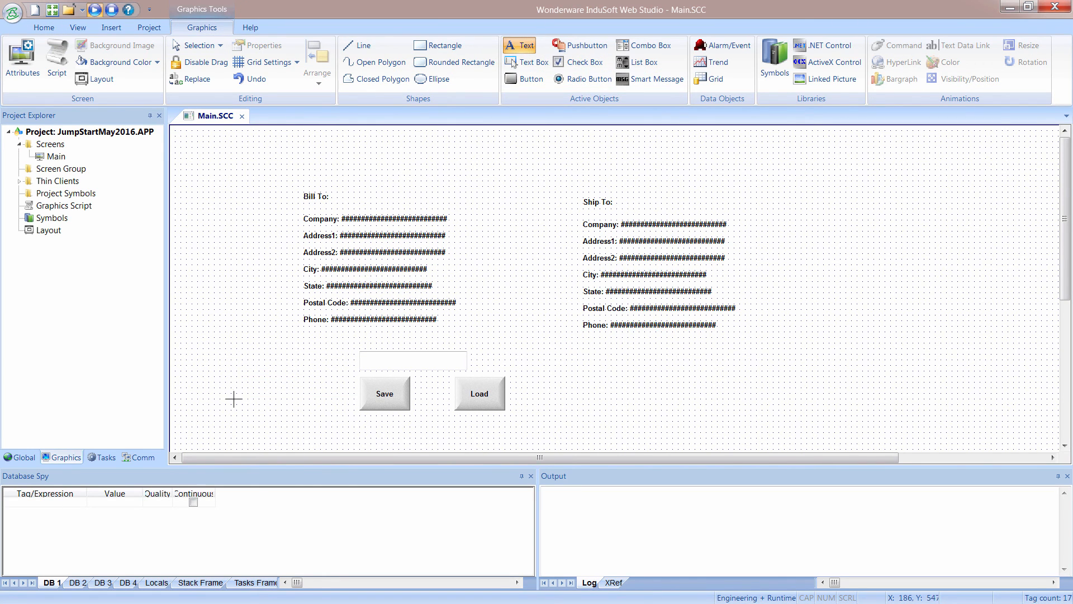
{"action": "left_click", "coordinate": [201, 393]}
{"action": "type", "text": "Status"}
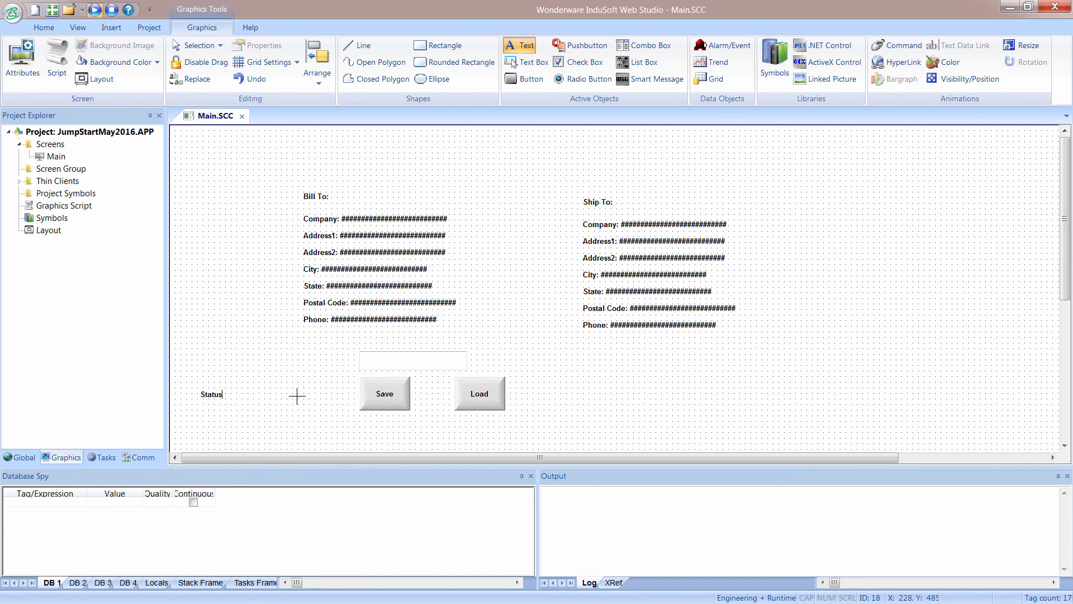
{"action": "type", "text": ": ###"}
{"action": "key", "text": "Escape"}
Add a text data link to the "Status: ###" text and bind it to the Status tag.
{"action": "double_click", "coordinate": [237, 398]}
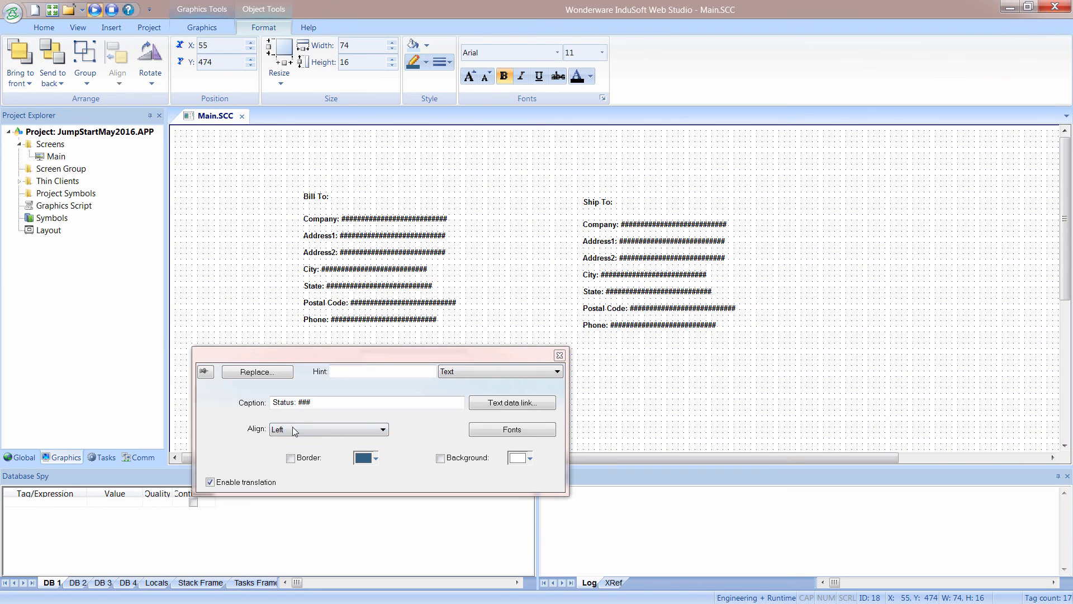
{"action": "left_click", "coordinate": [484, 403]}
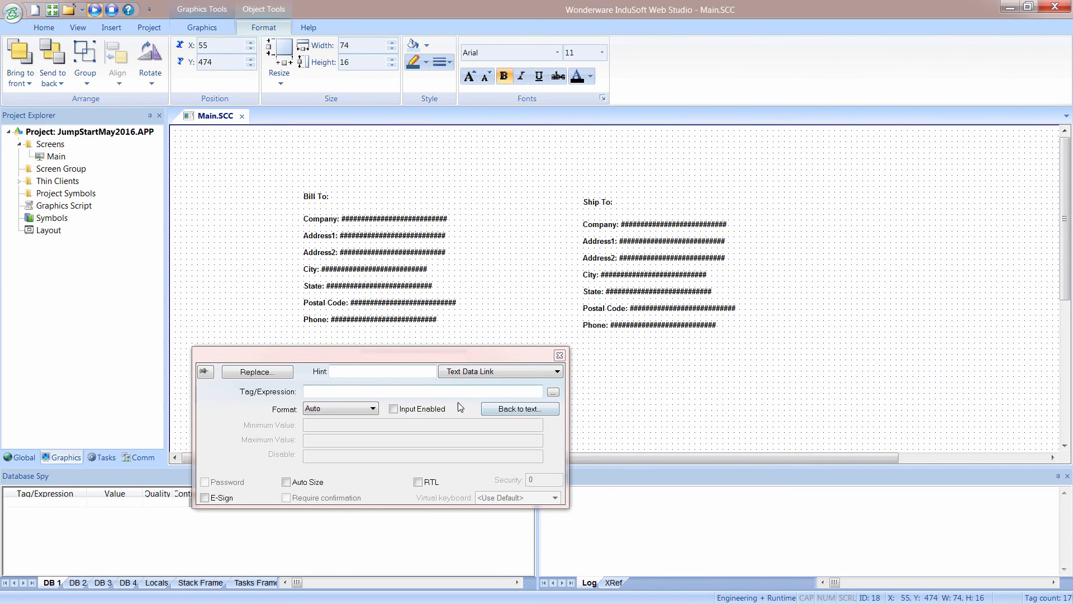
{"action": "left_click", "coordinate": [553, 392]}
{"action": "left_click", "coordinate": [310, 403]}
{"action": "left_click", "coordinate": [579, 312]}
{"action": "left_click", "coordinate": [680, 393]}
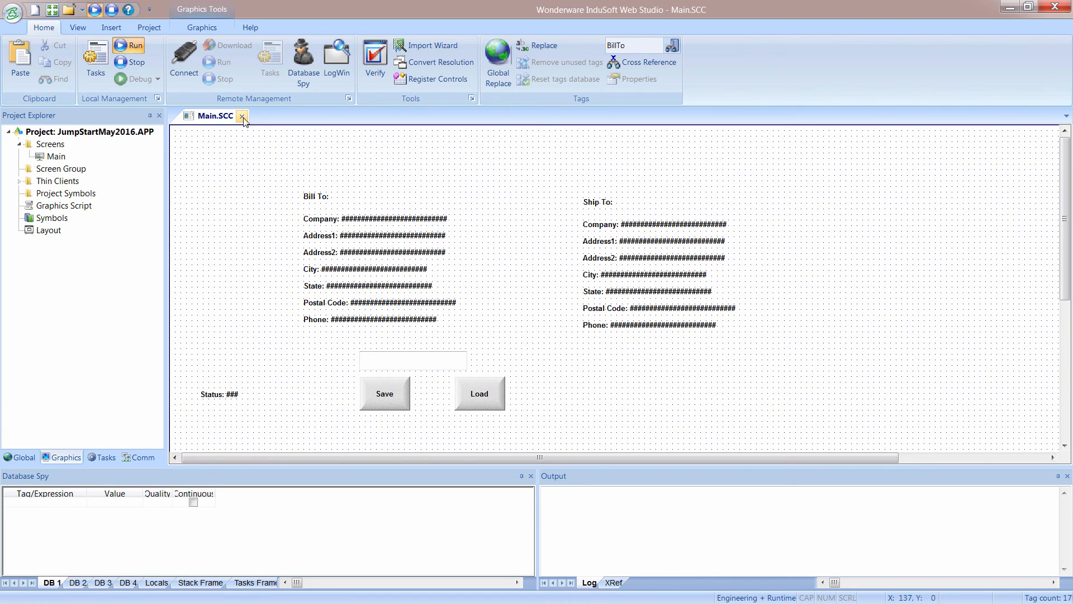
Close the Main screen and save its changes.
{"action": "left_click", "coordinate": [394, 363]}
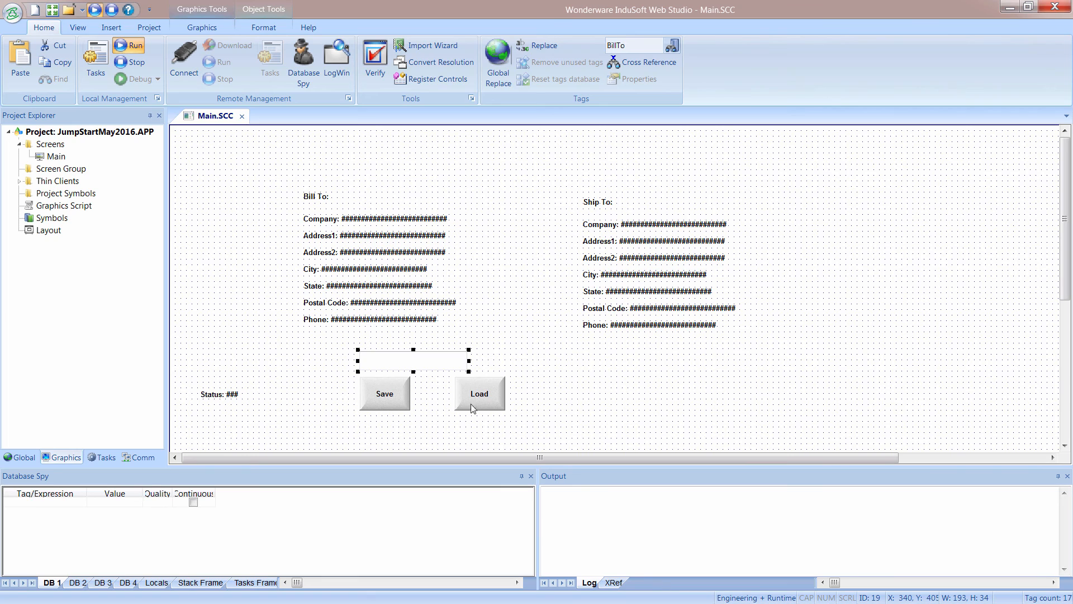
{"action": "left_click", "coordinate": [242, 116]}
{"action": "left_click", "coordinate": [473, 357]}
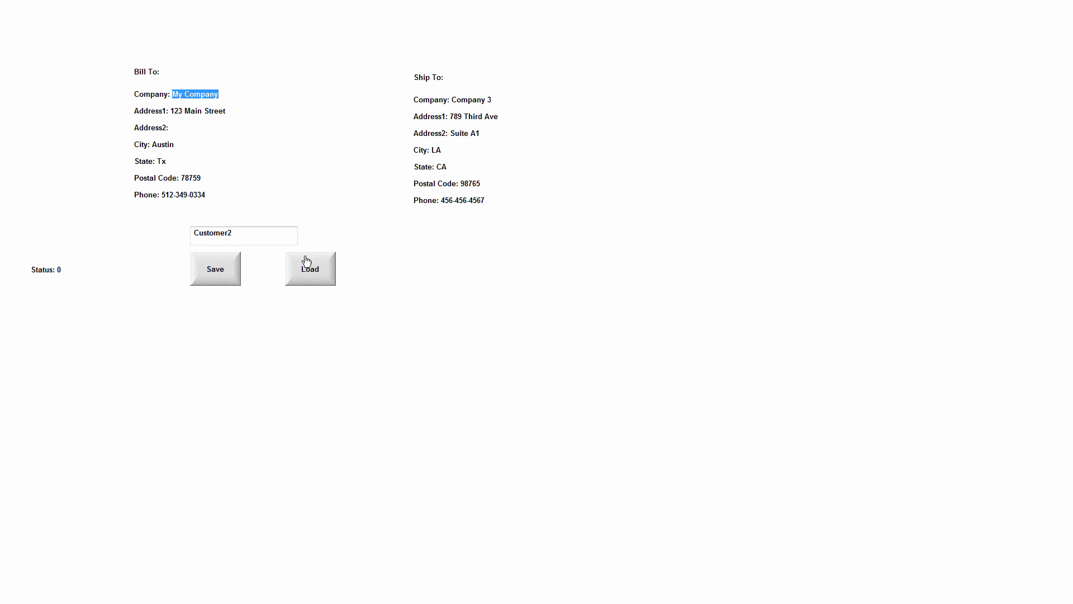
Load CUSTOMER1.DAT and then CUSTOMER2.DAT into the address fields of the running Main screen.
{"action": "left_click", "coordinate": [318, 279]}
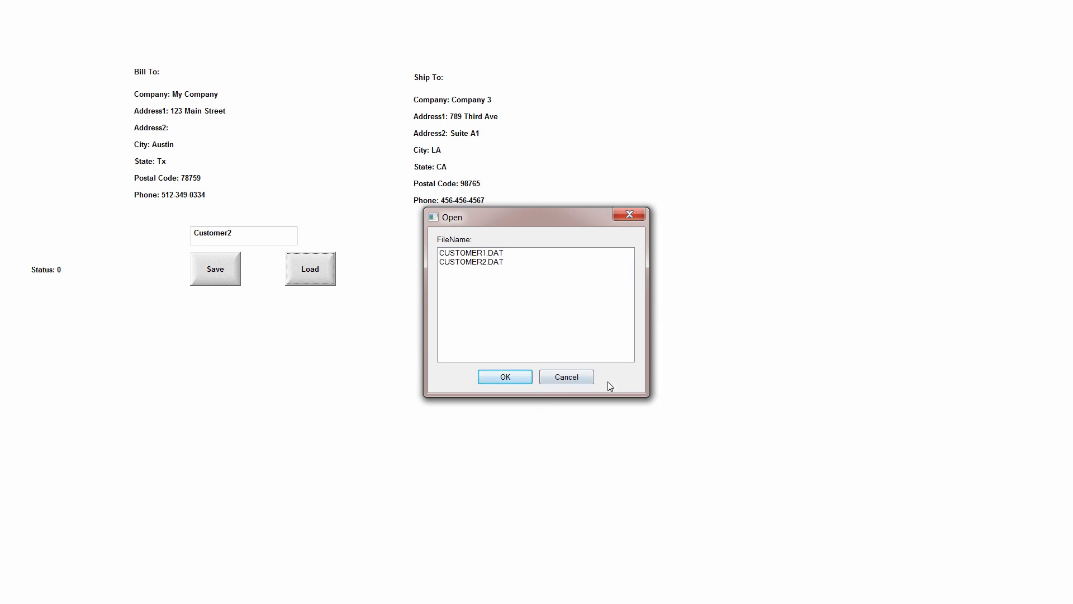
{"action": "left_click", "coordinate": [464, 255]}
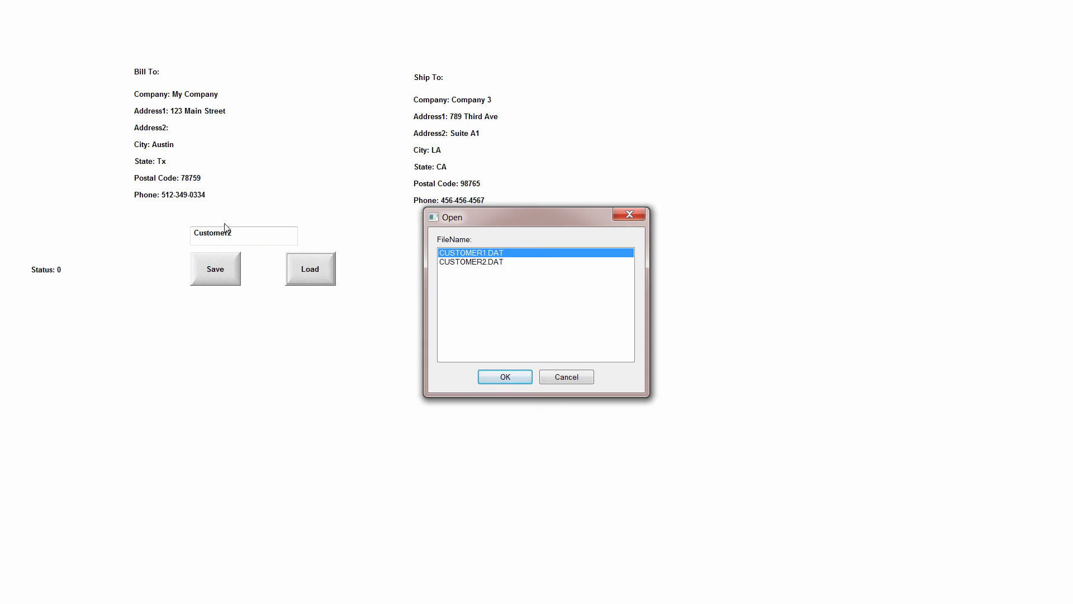
{"action": "left_click", "coordinate": [496, 382]}
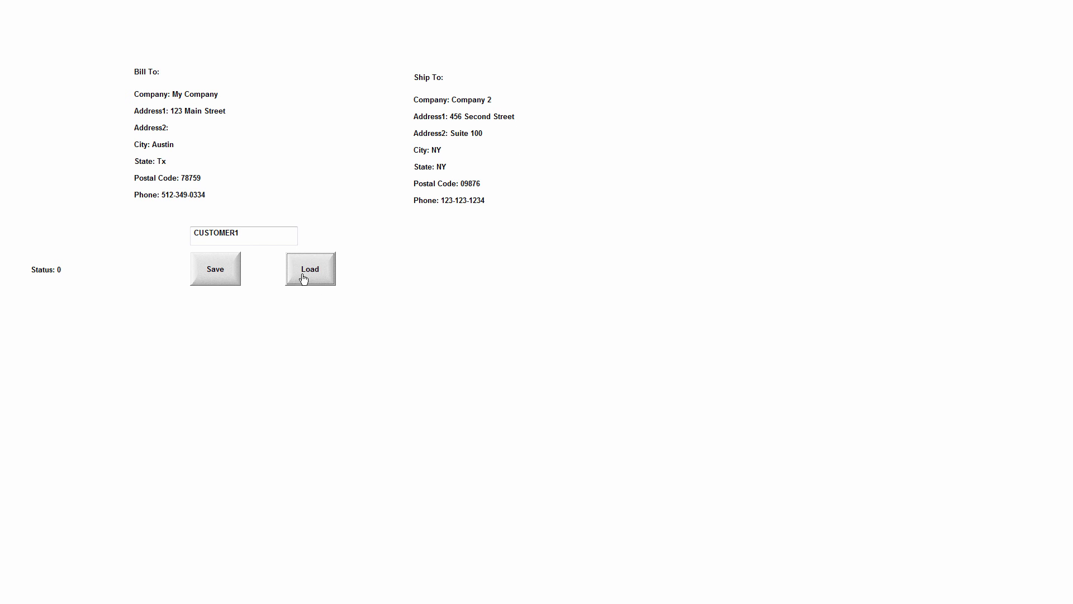
{"action": "left_click", "coordinate": [302, 275]}
{"action": "left_click", "coordinate": [458, 262]}
{"action": "left_click", "coordinate": [505, 378]}
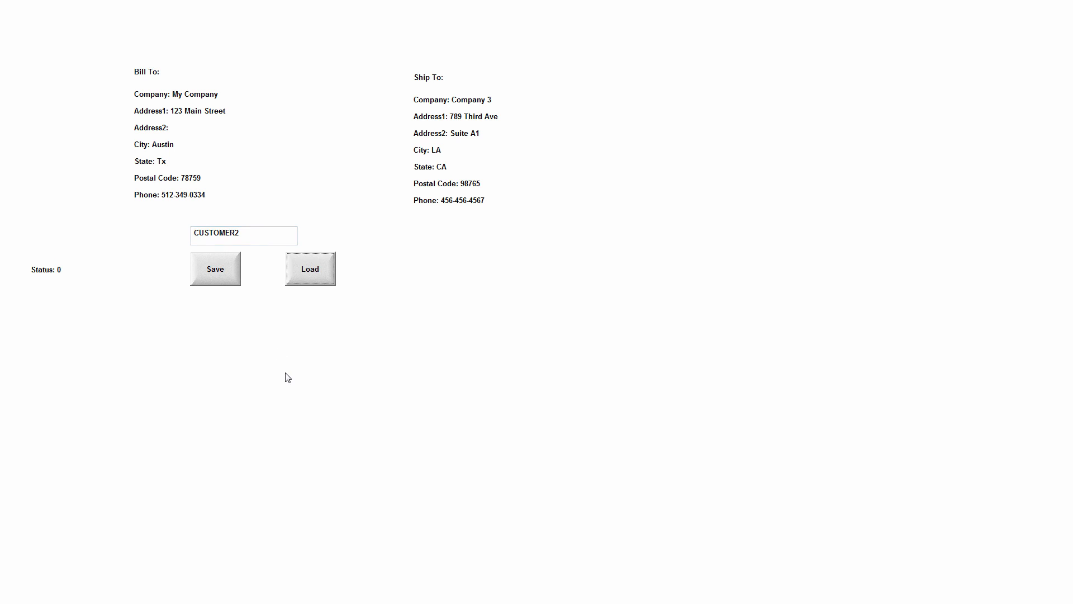
Switch to PowerPoint and show the Trending slide.
{"action": "key", "text": "alt+Tab"}
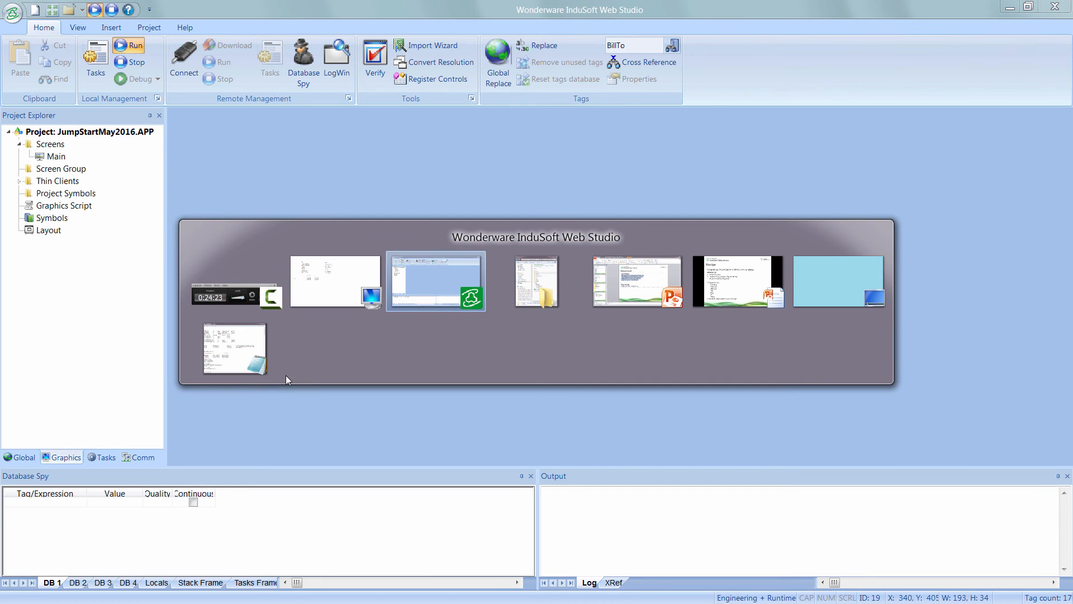
{"action": "key", "text": "alt+Tab"}
{"action": "key", "text": "alt+Tab"}
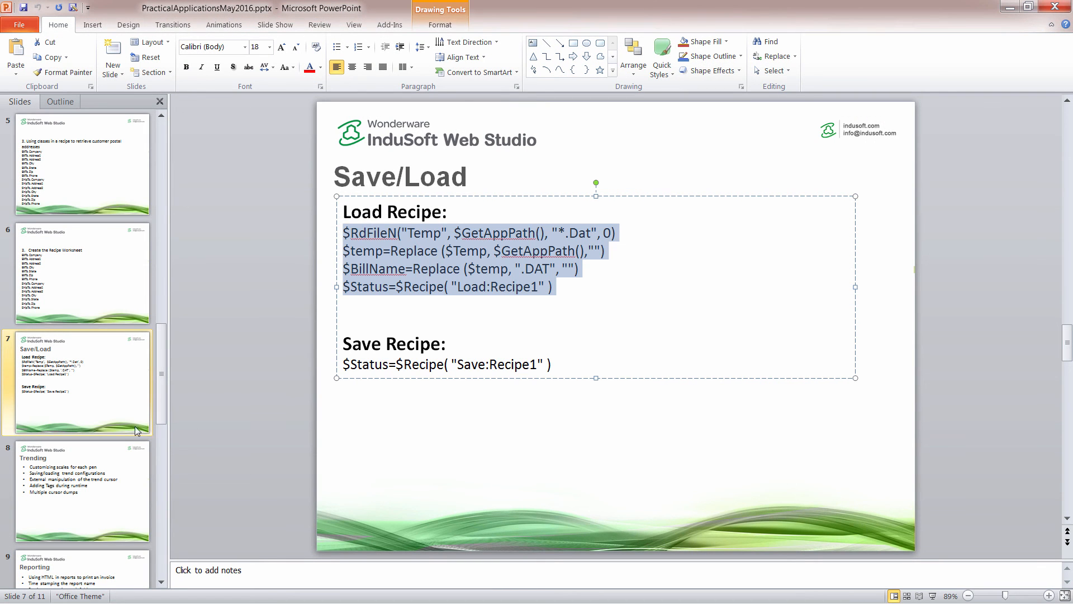
{"action": "left_click", "coordinate": [129, 475]}
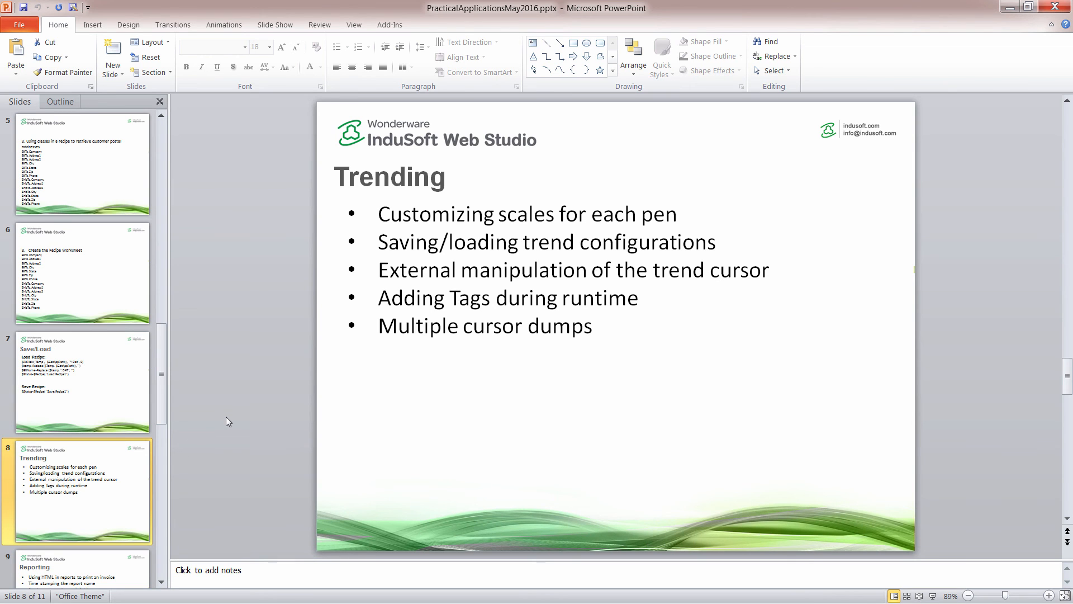
Return to InduSoft Web Studio and reopen the Main screen for editing.
{"action": "key", "text": "alt+Tab"}
{"action": "key", "text": "alt+Tab"}
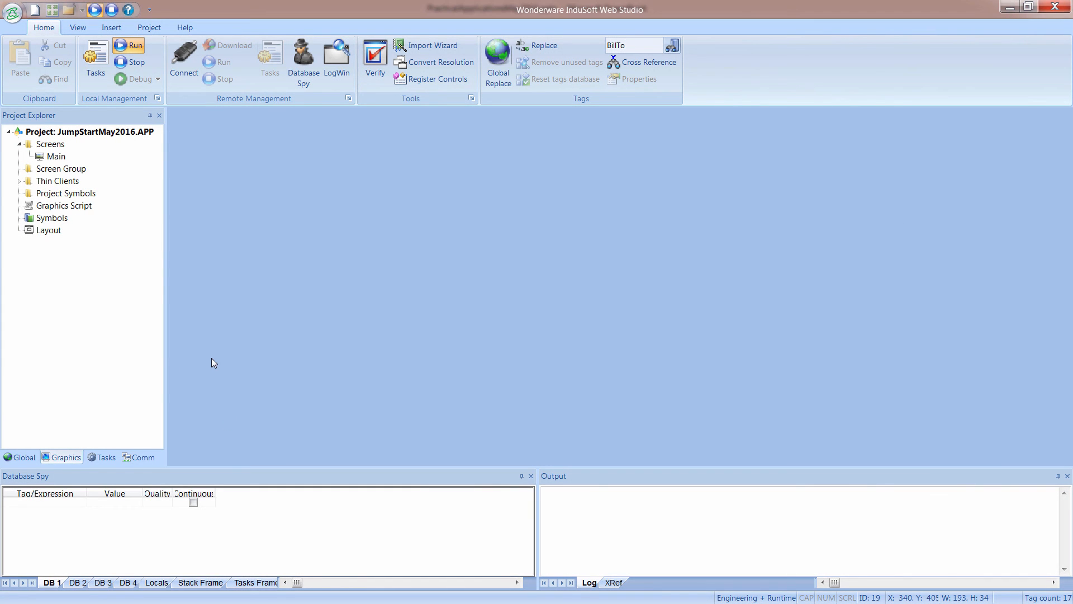
{"action": "double_click", "coordinate": [55, 156]}
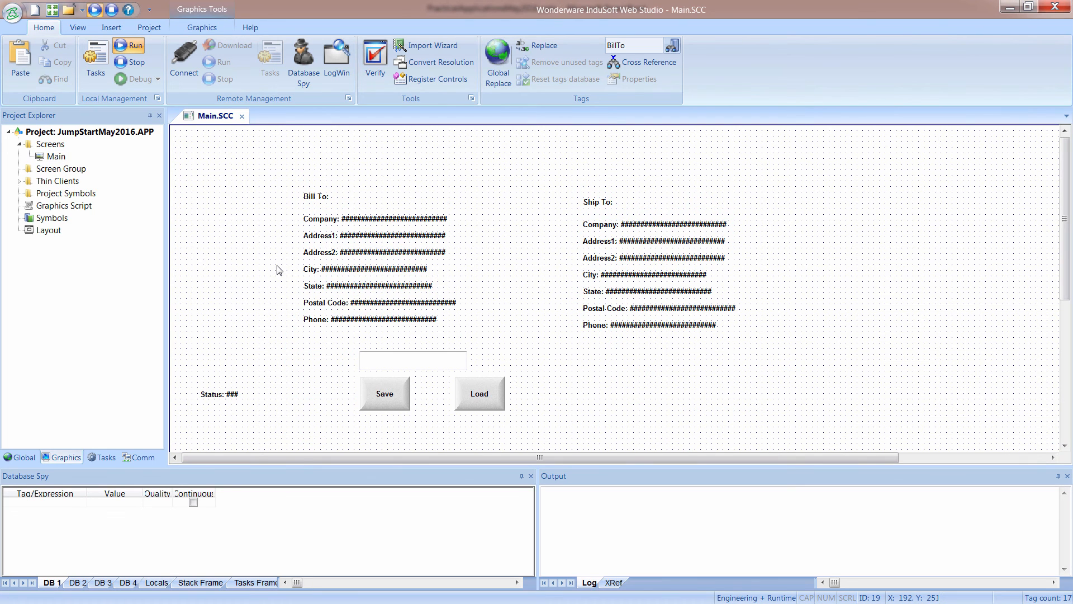
Draw a button about 111 by 61 above the Bill To block at about X 30, Y 10, and open its properties.
{"action": "left_click", "coordinate": [203, 28]}
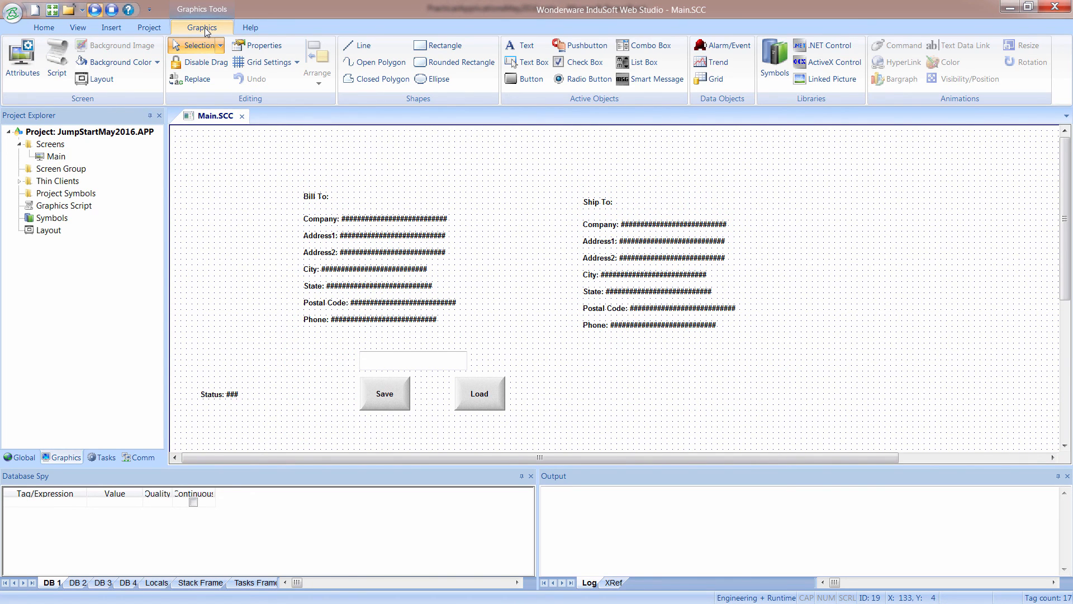
{"action": "left_click", "coordinate": [524, 79]}
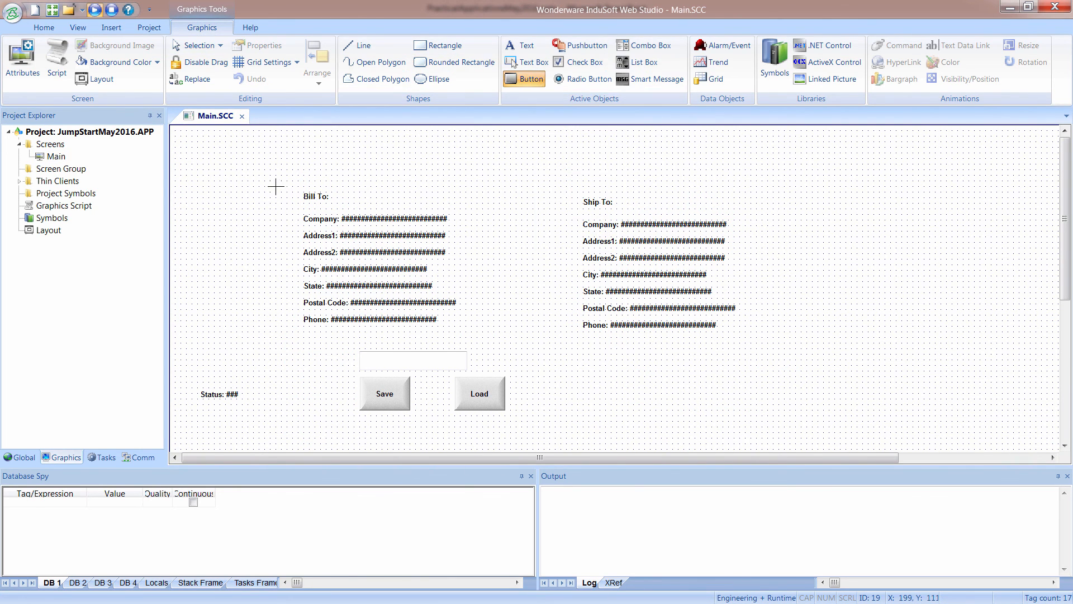
{"action": "left_click_drag", "start_coordinate": [187, 130], "coordinate": [248, 164]}
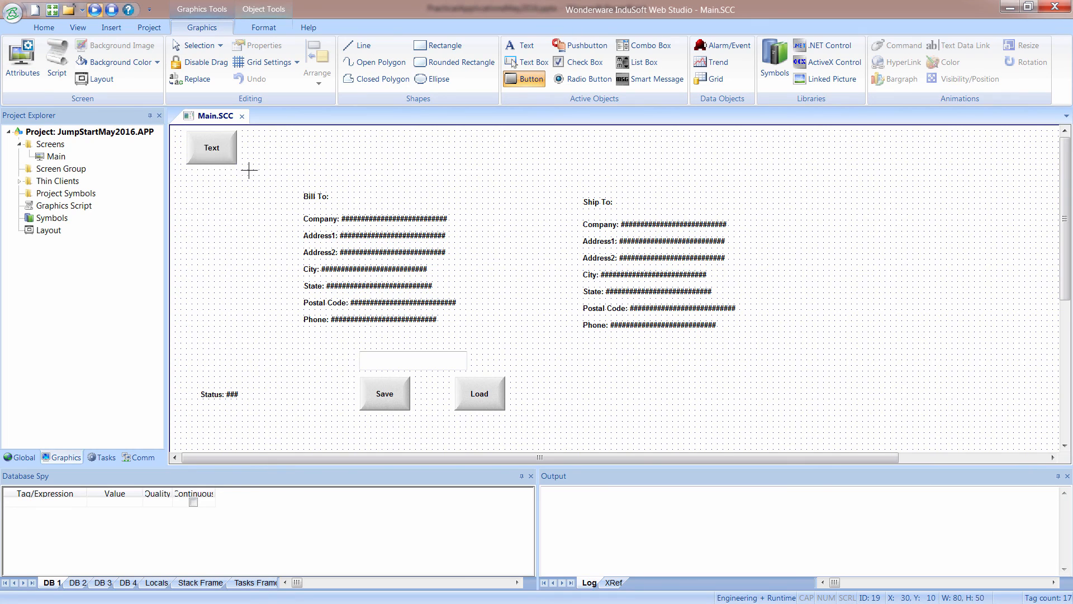
{"action": "double_click", "coordinate": [223, 153]}
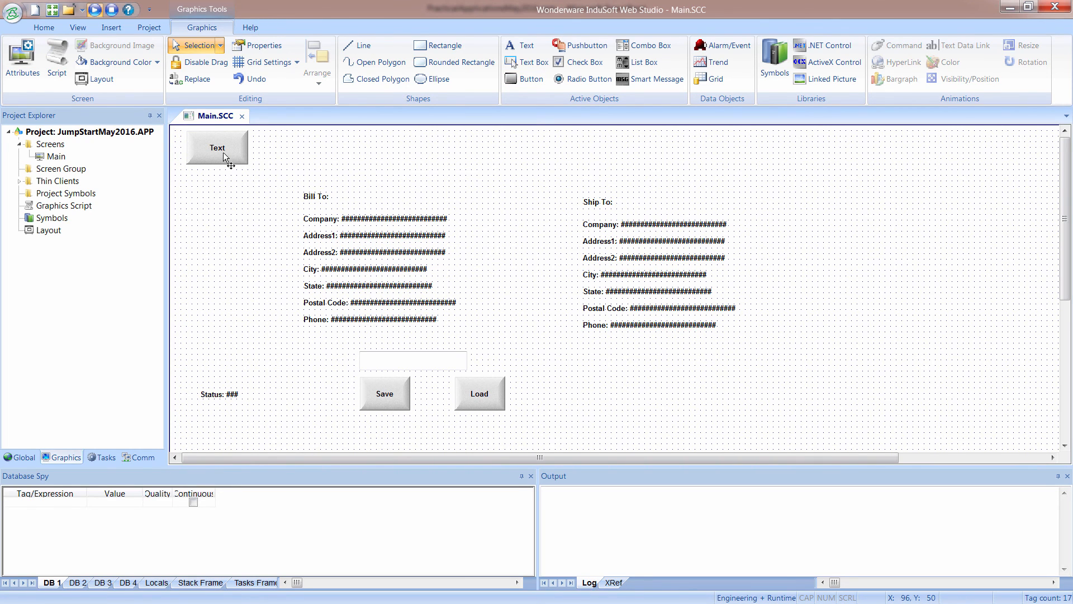
Set the caption of the new button above the Bill To block to Trend.
{"action": "left_click", "coordinate": [224, 156]}
{"action": "double_click", "coordinate": [224, 156]}
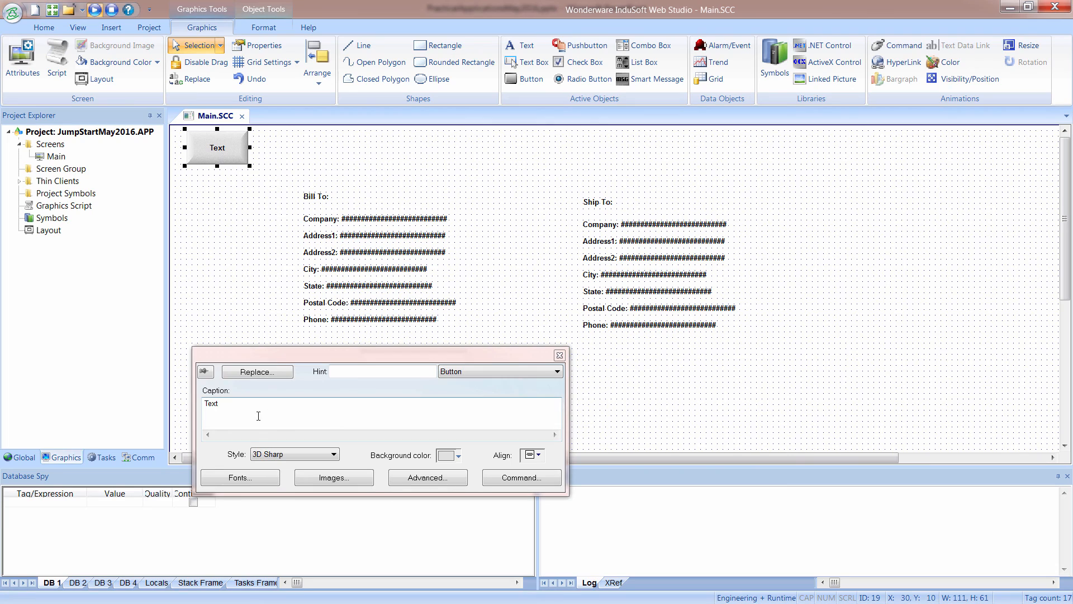
{"action": "type", "text": "Te"}
{"action": "key", "text": "BackSpace"}
{"action": "type", "text": "r"}
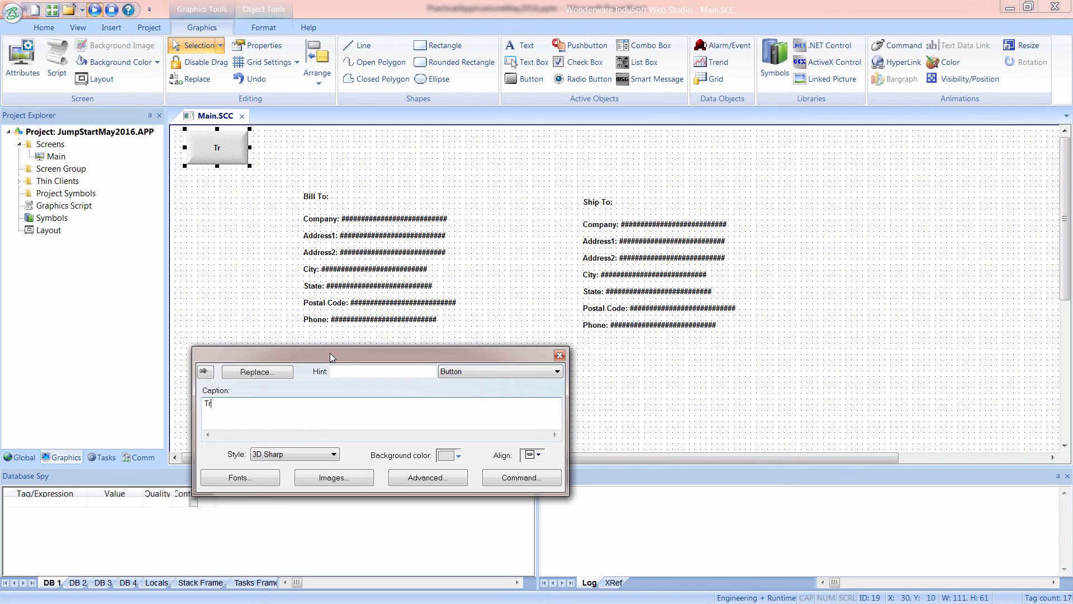
{"action": "type", "text": "end"}
{"action": "left_click", "coordinate": [203, 281]}
Create a new screen with the default attributes and paste a copy of the Trend button onto it.
{"action": "left_click", "coordinate": [216, 160]}
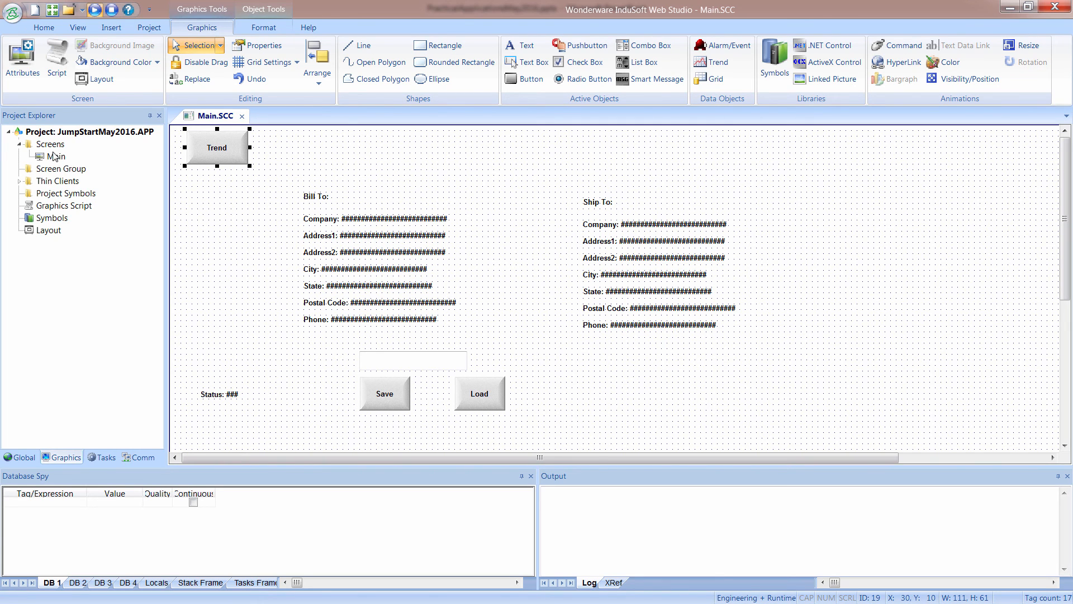
{"action": "right_click", "coordinate": [52, 146]}
{"action": "left_click", "coordinate": [73, 151]}
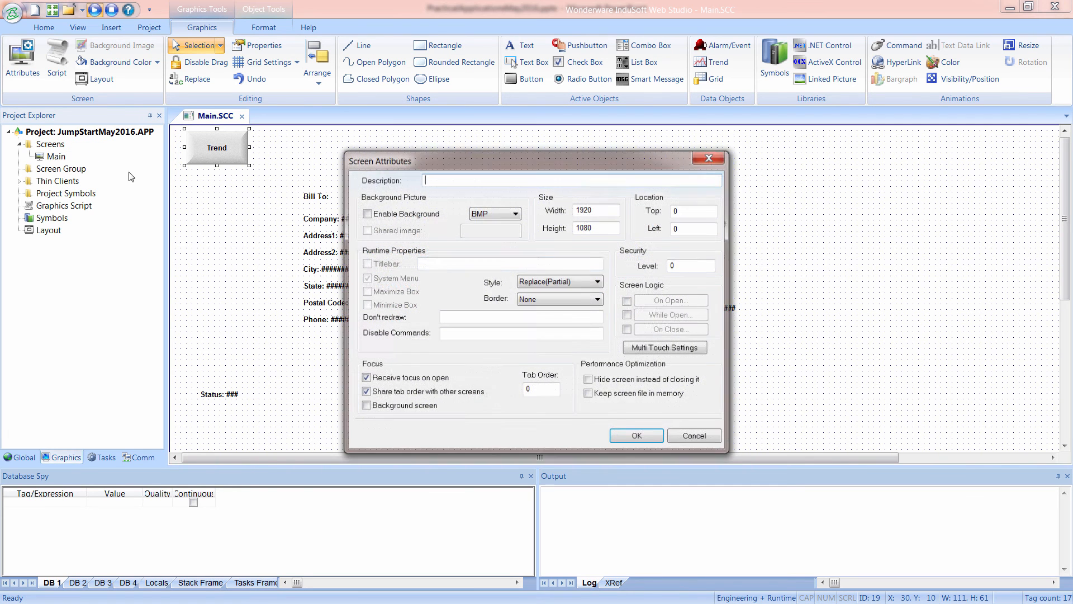
{"action": "left_click", "coordinate": [653, 441]}
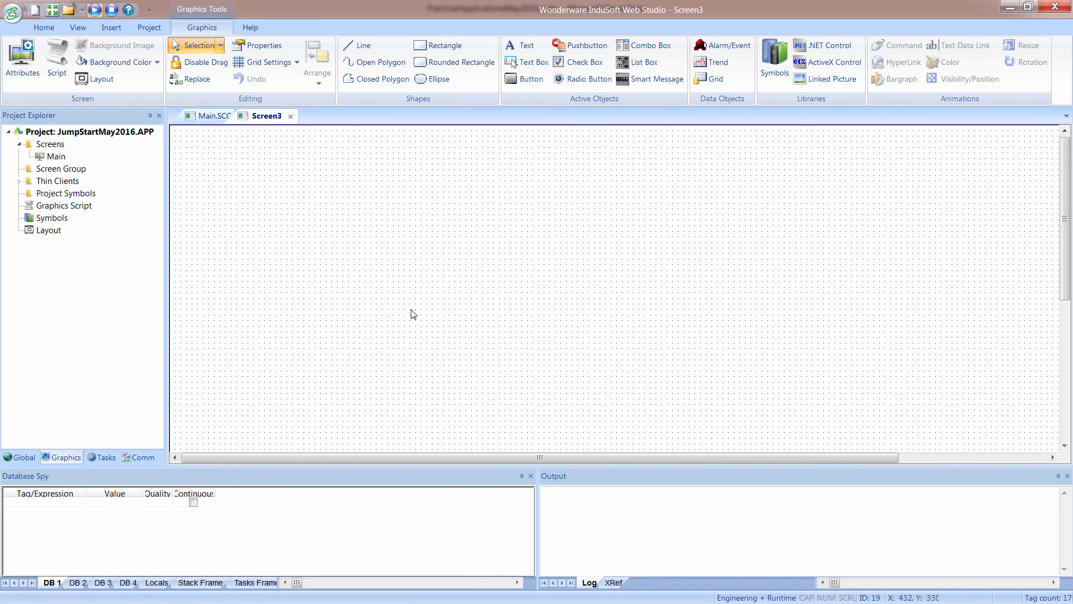
{"action": "key", "text": "ctrl+v"}
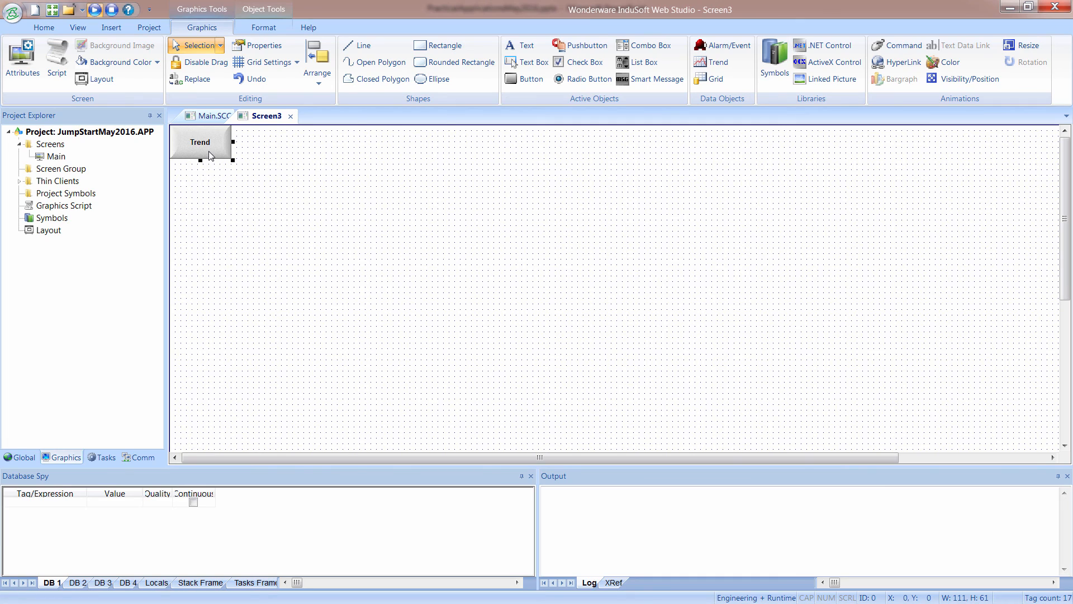
Caption the pasted button Main and set its On Down command to Open Screen with the Main screen.
{"action": "double_click", "coordinate": [210, 153]}
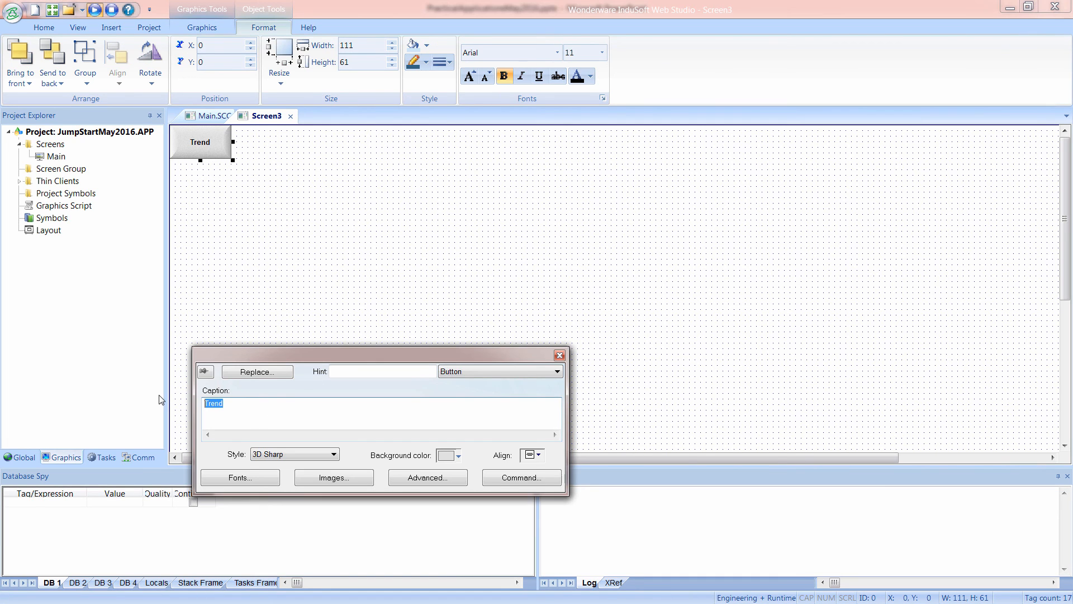
{"action": "type", "text": "Main"}
{"action": "left_click", "coordinate": [510, 483]}
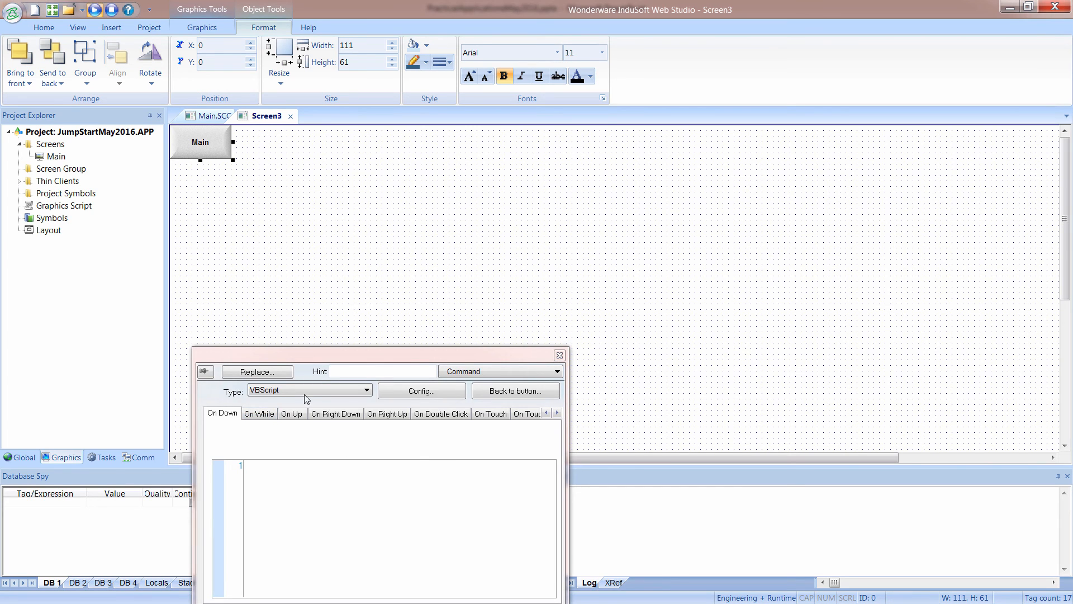
{"action": "left_click", "coordinate": [307, 392]}
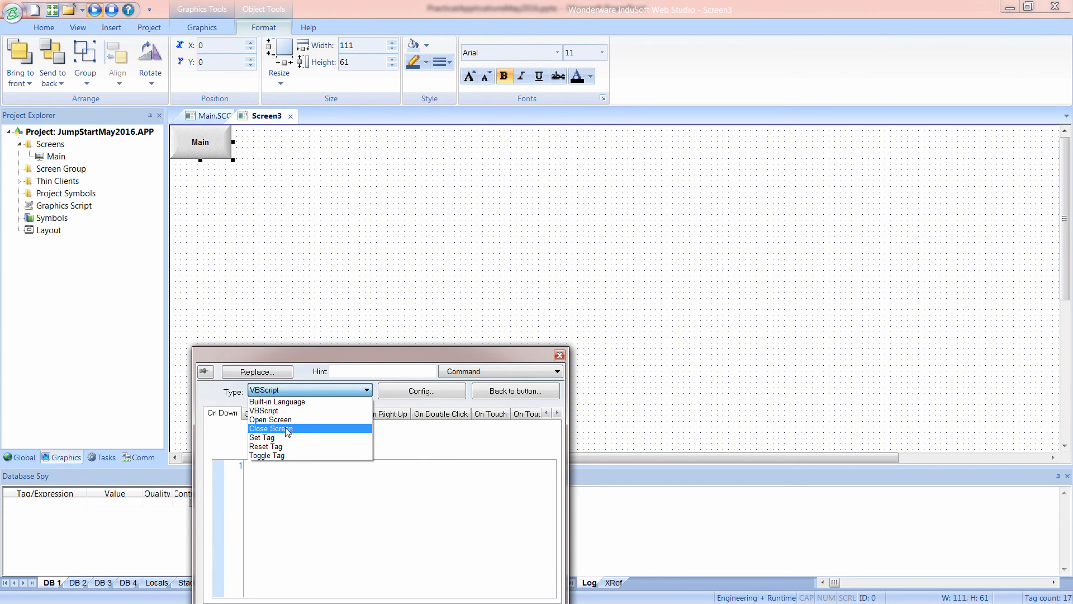
{"action": "left_click", "coordinate": [286, 420]}
{"action": "left_click", "coordinate": [527, 447]}
{"action": "left_click", "coordinate": [416, 300]}
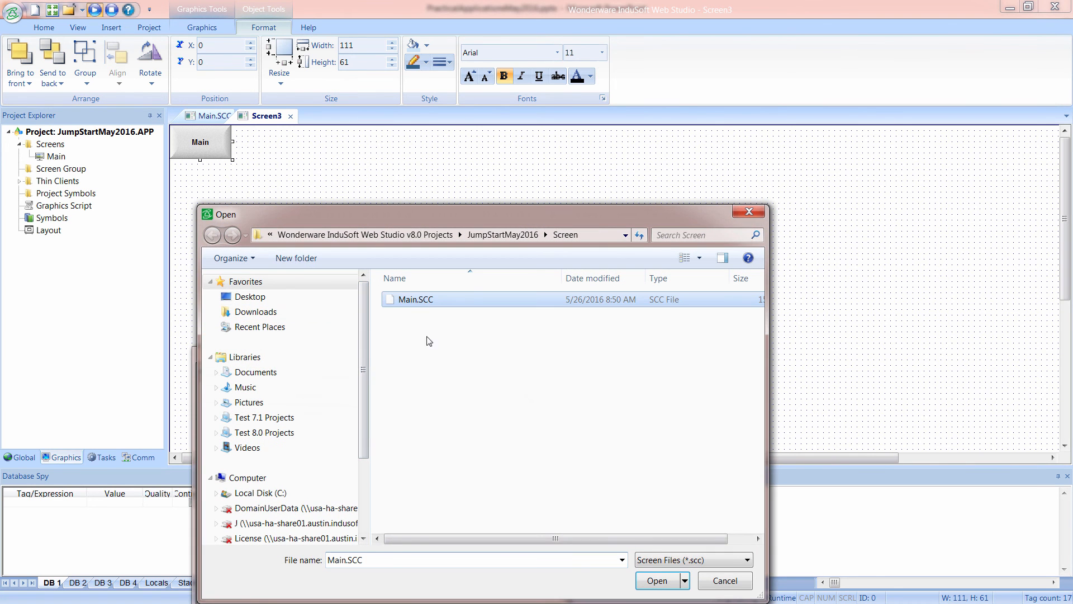
{"action": "left_click", "coordinate": [657, 580]}
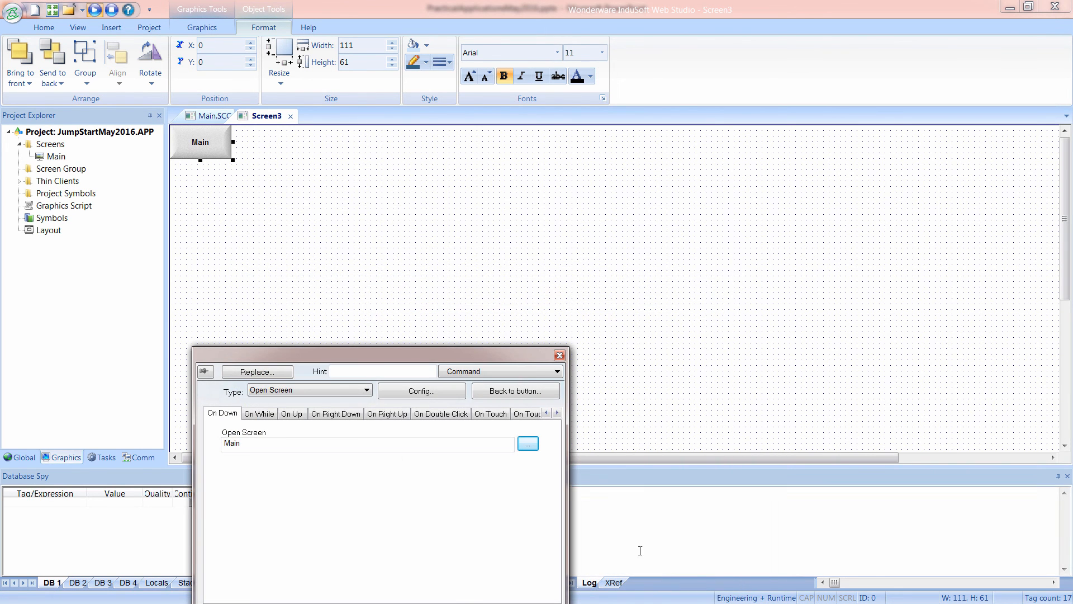
{"action": "left_click", "coordinate": [322, 227]}
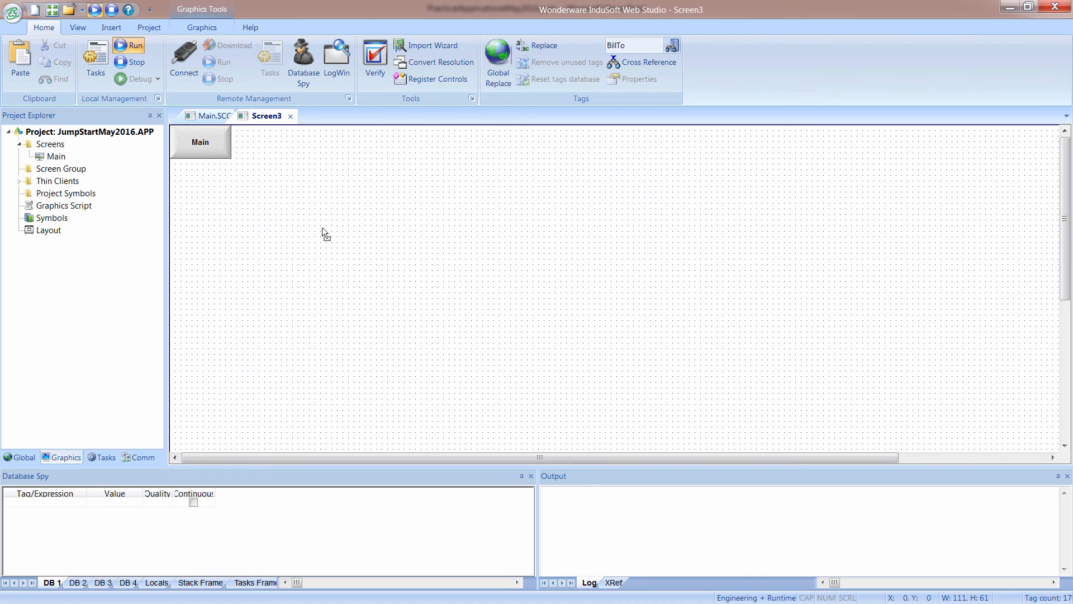
Save the new screen under the file name Trend.
{"action": "right_click", "coordinate": [271, 117]}
{"action": "left_click", "coordinate": [295, 128]}
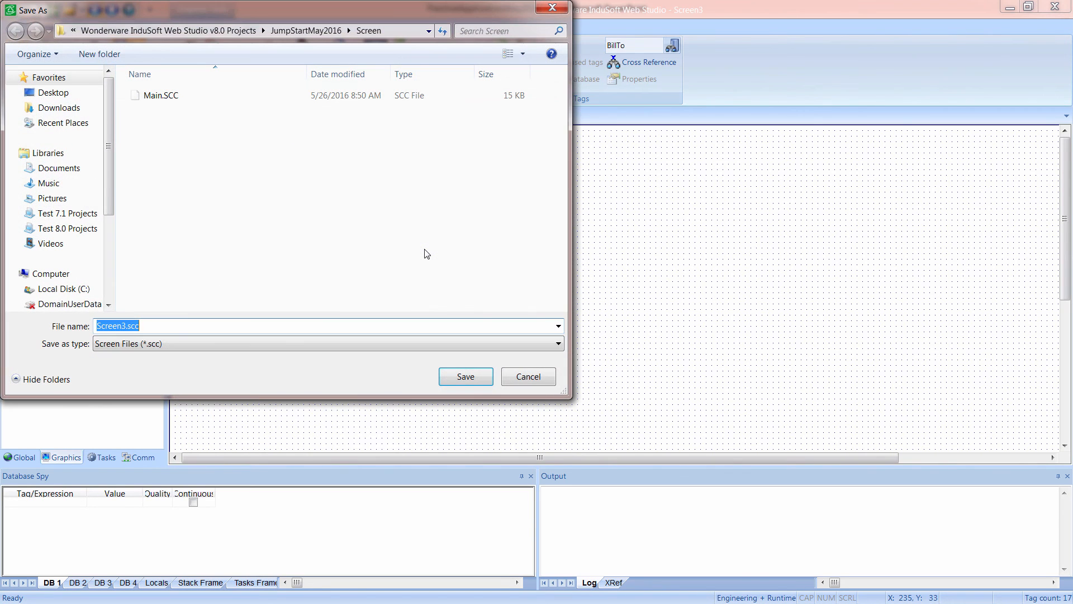
{"action": "type", "text": "Trend"}
{"action": "key", "text": "Return"}
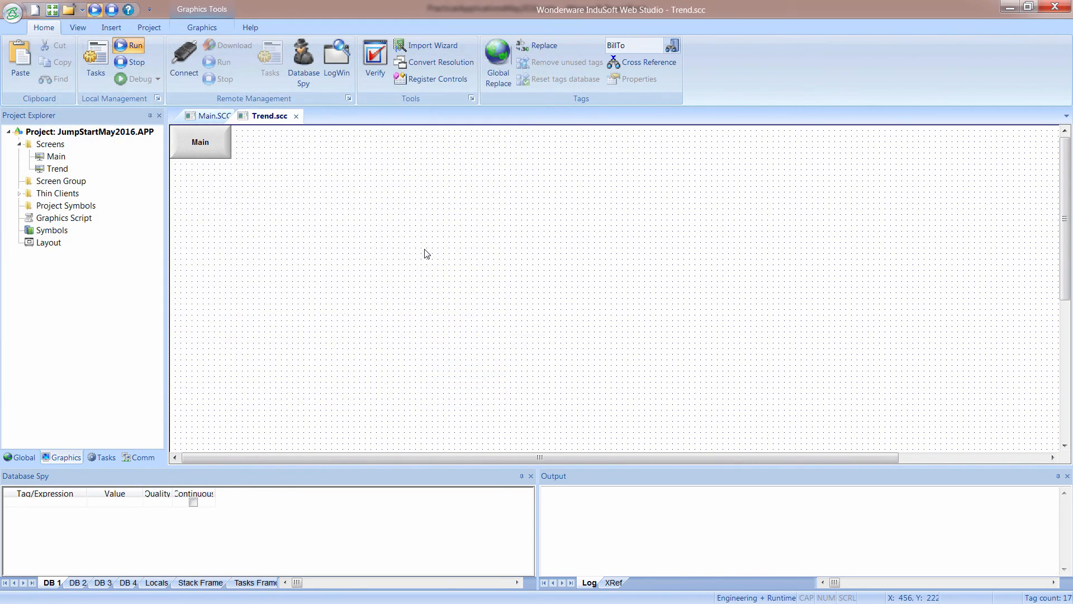
Set the Main screen's Trend button to open the Trend screen on down, and close Main with its changes saved.
{"action": "left_click", "coordinate": [199, 118]}
{"action": "left_click", "coordinate": [218, 162]}
{"action": "double_click", "coordinate": [218, 162]}
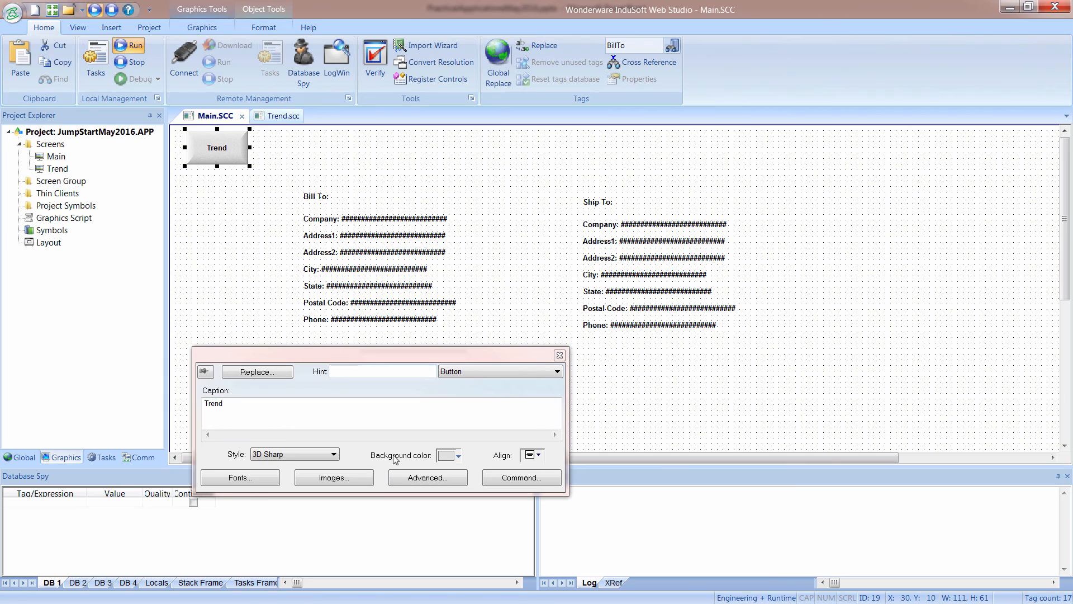
{"action": "left_click", "coordinate": [498, 480]}
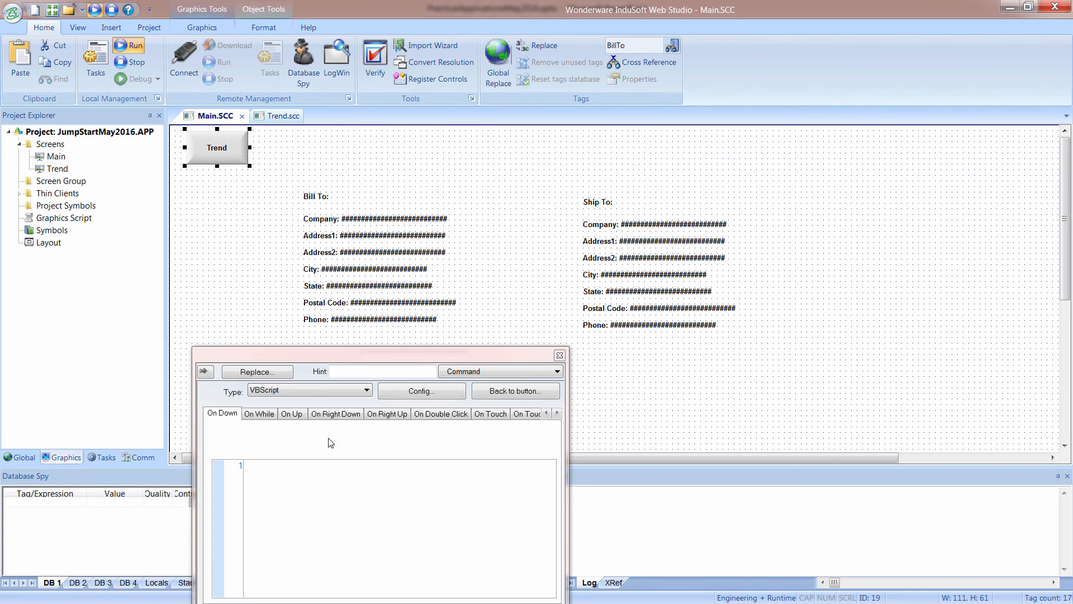
{"action": "left_click", "coordinate": [276, 391]}
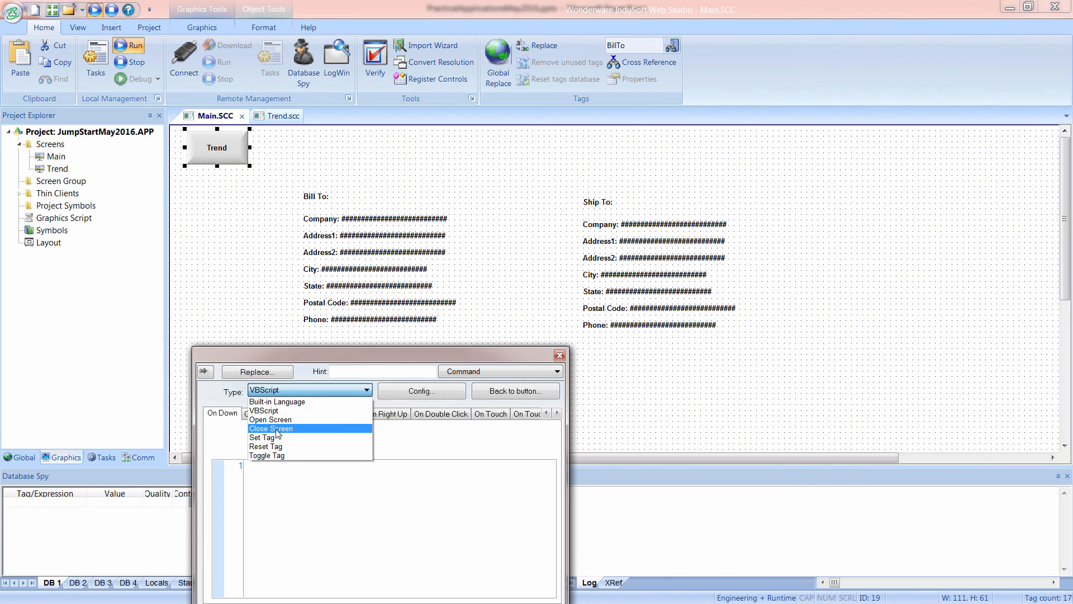
{"action": "left_click", "coordinate": [274, 419]}
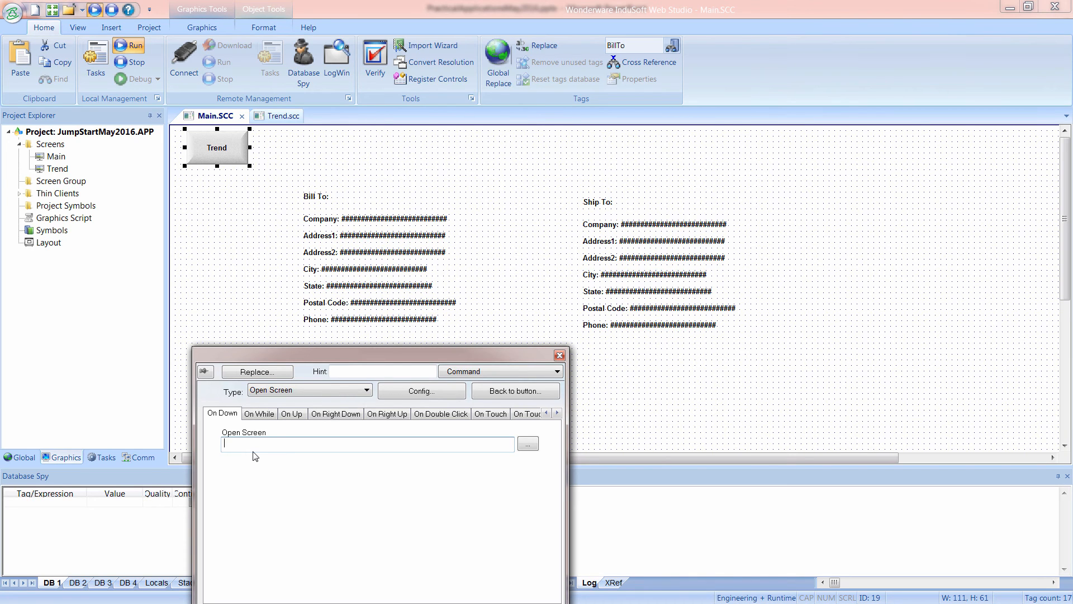
{"action": "left_click", "coordinate": [528, 446]}
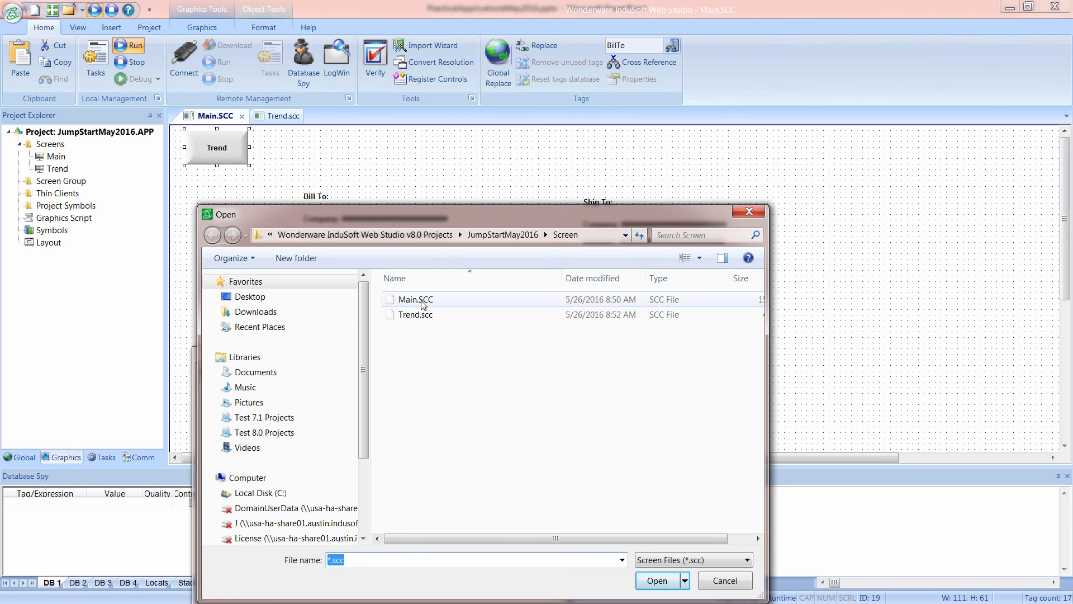
{"action": "left_click", "coordinate": [416, 314]}
{"action": "left_click", "coordinate": [654, 580]}
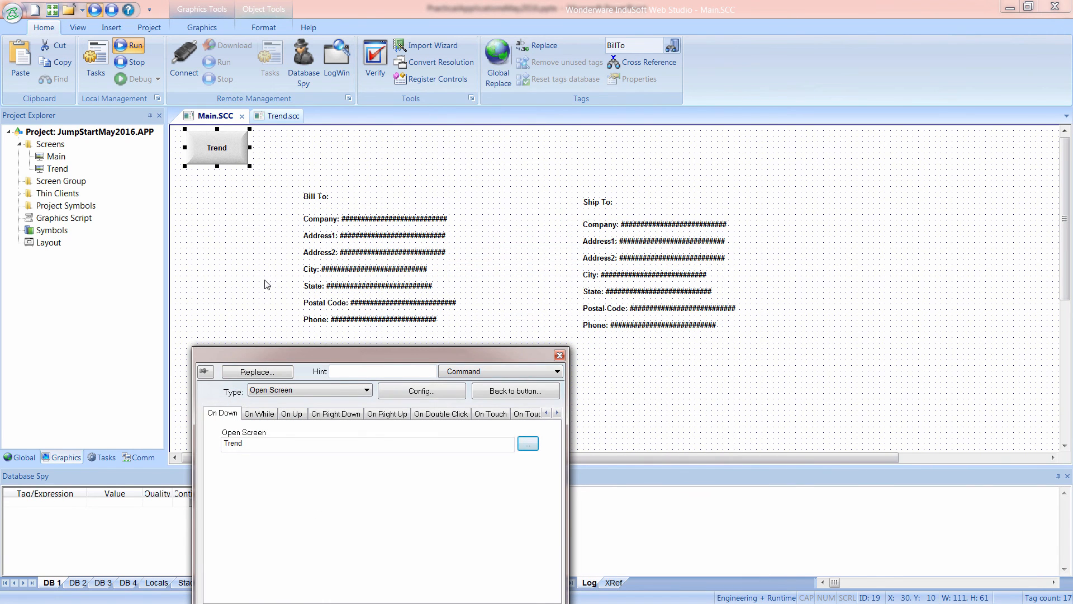
{"action": "left_click", "coordinate": [266, 288]}
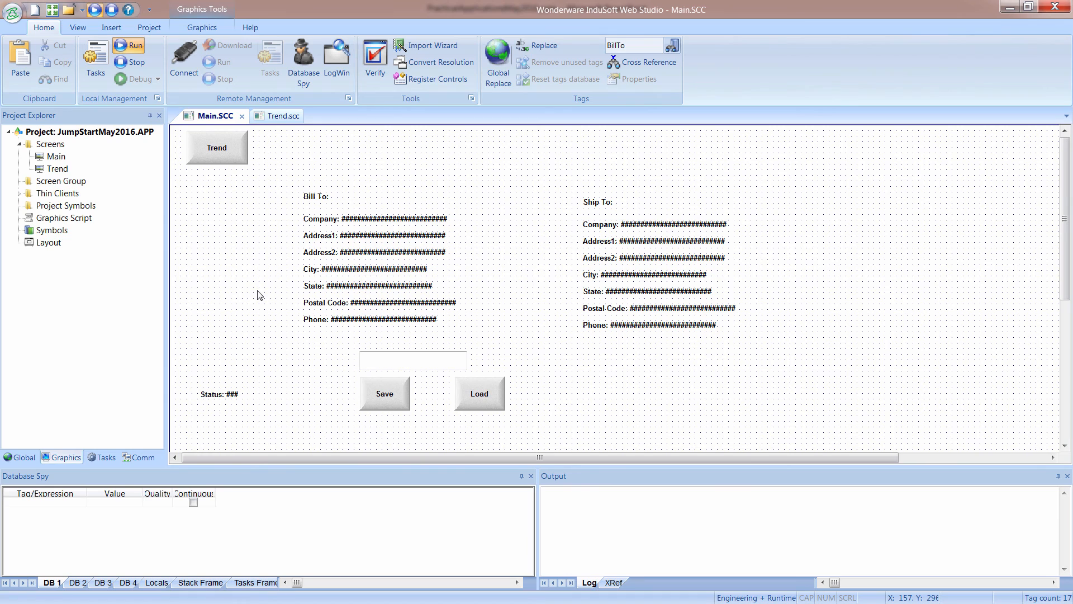
{"action": "left_click", "coordinate": [241, 116]}
{"action": "left_click", "coordinate": [488, 355]}
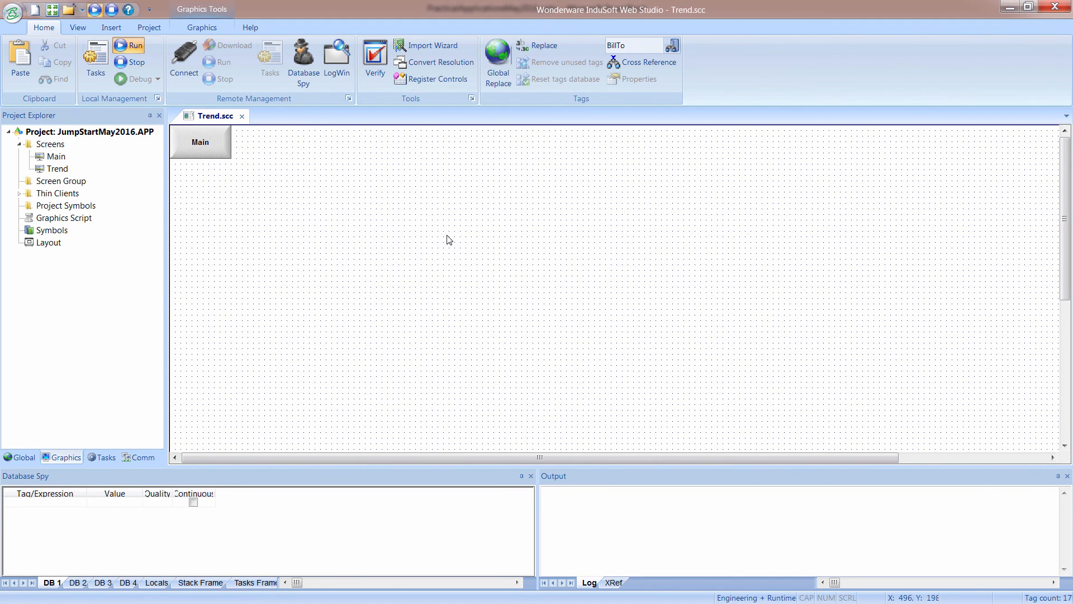
Check the Trending slide in PowerPoint and return to InduSoft Web Studio.
{"action": "key", "text": "alt+Tab"}
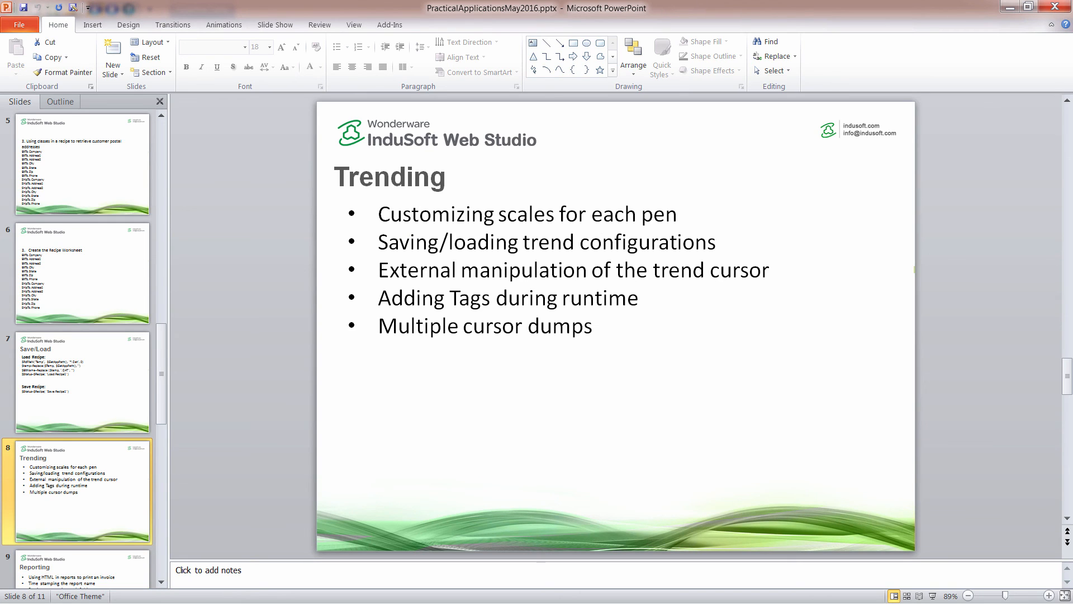
{"action": "key", "text": "alt+Tab"}
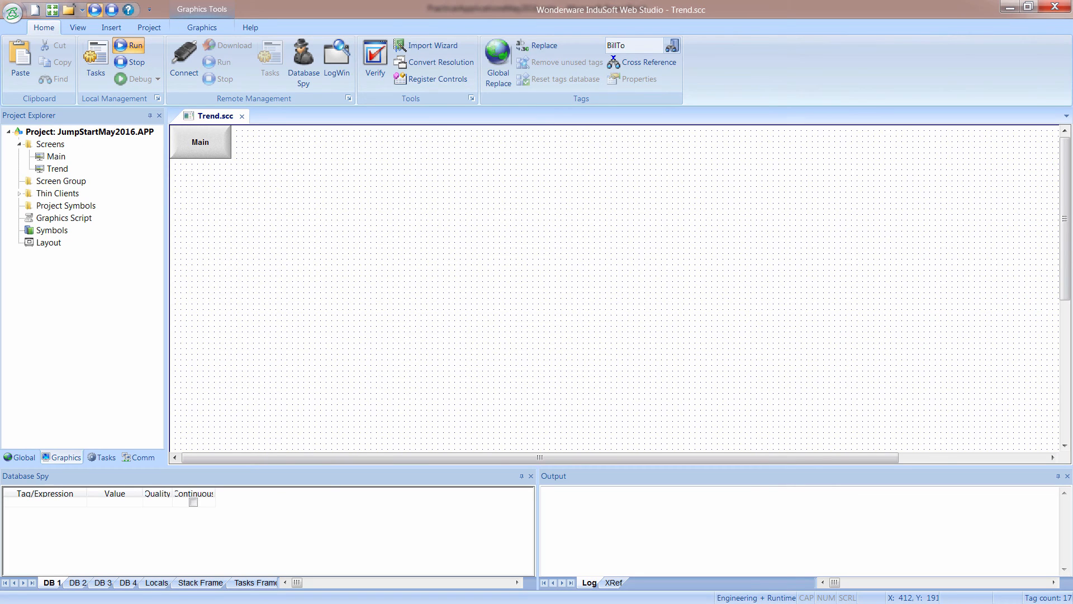
Draw a trend control about 756 by 518 beside the Main button at about X 158, Y 24, and save the screen.
{"action": "left_click", "coordinate": [207, 27]}
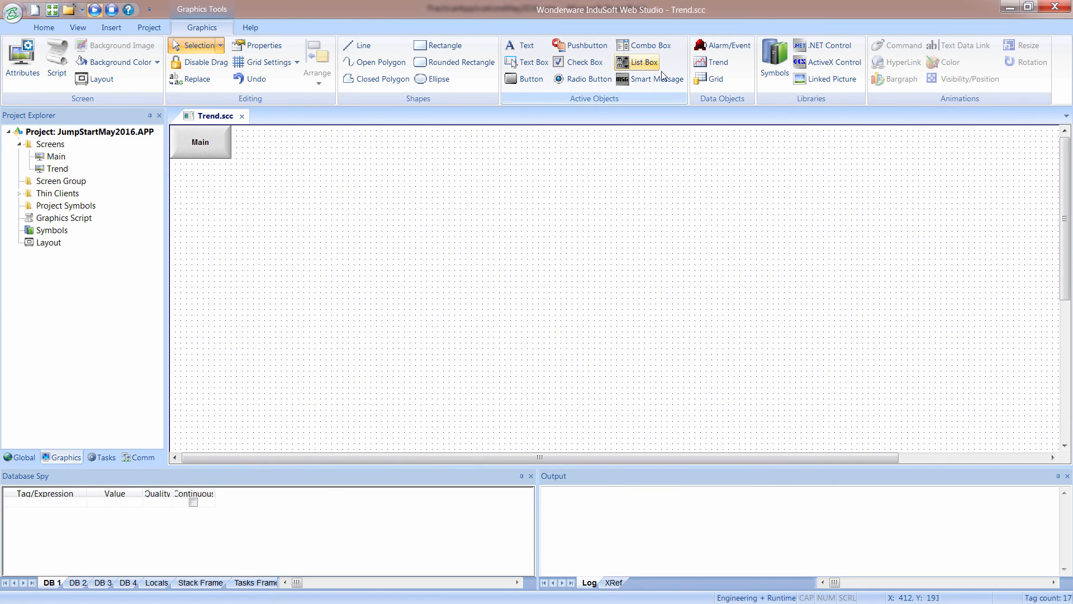
{"action": "left_click", "coordinate": [704, 68]}
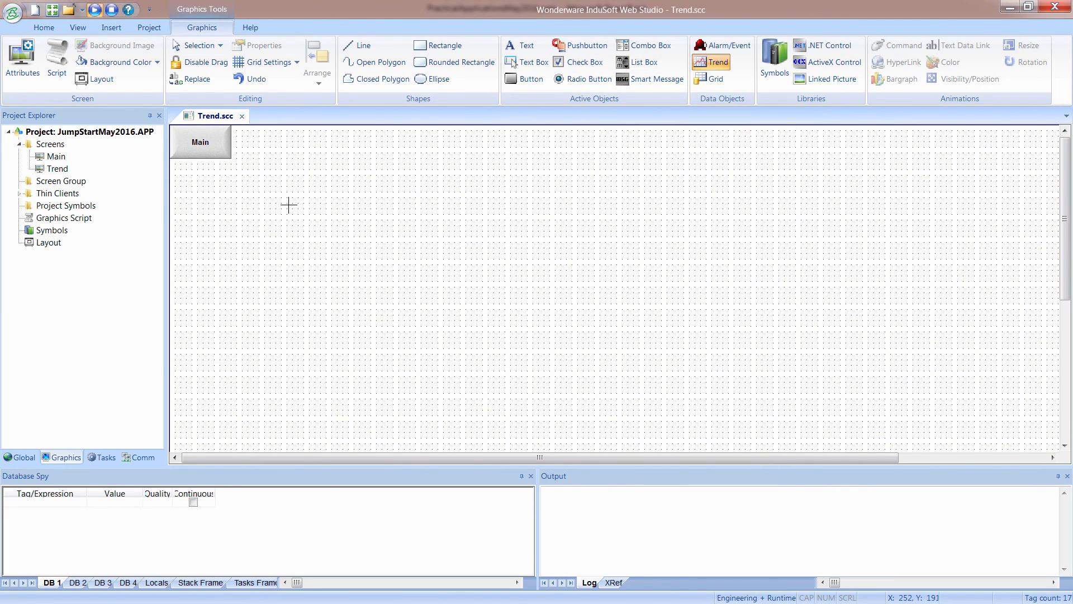
{"action": "left_click_drag", "start_coordinate": [258, 139], "coordinate": [679, 427]}
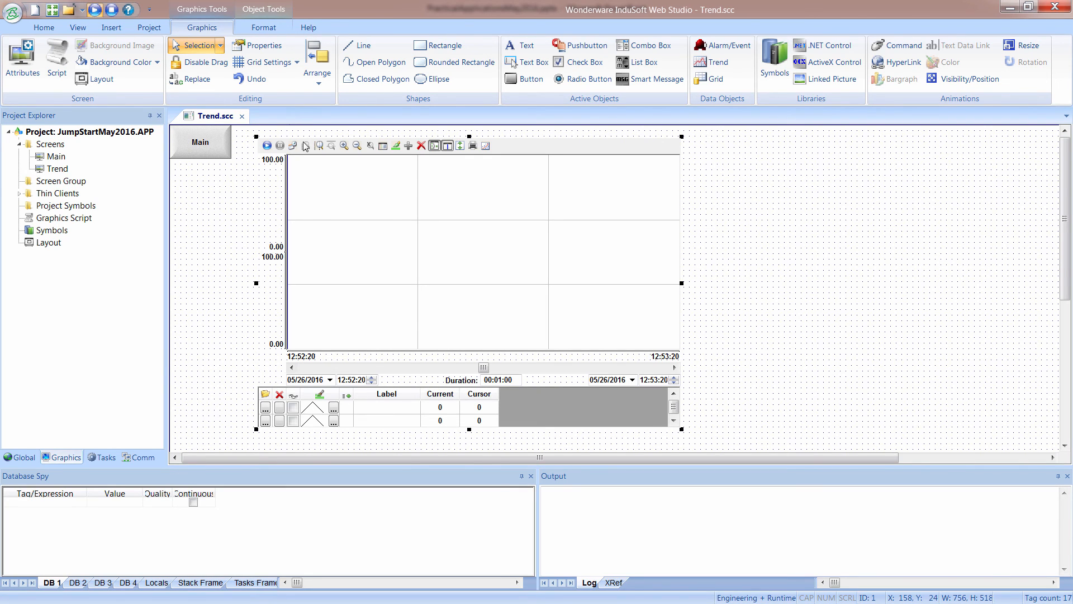
{"action": "right_click", "coordinate": [227, 118]}
{"action": "left_click", "coordinate": [242, 124]}
Open the project tags datasheet and add a tag named SimulSin of type Real.
{"action": "left_click", "coordinate": [28, 461]}
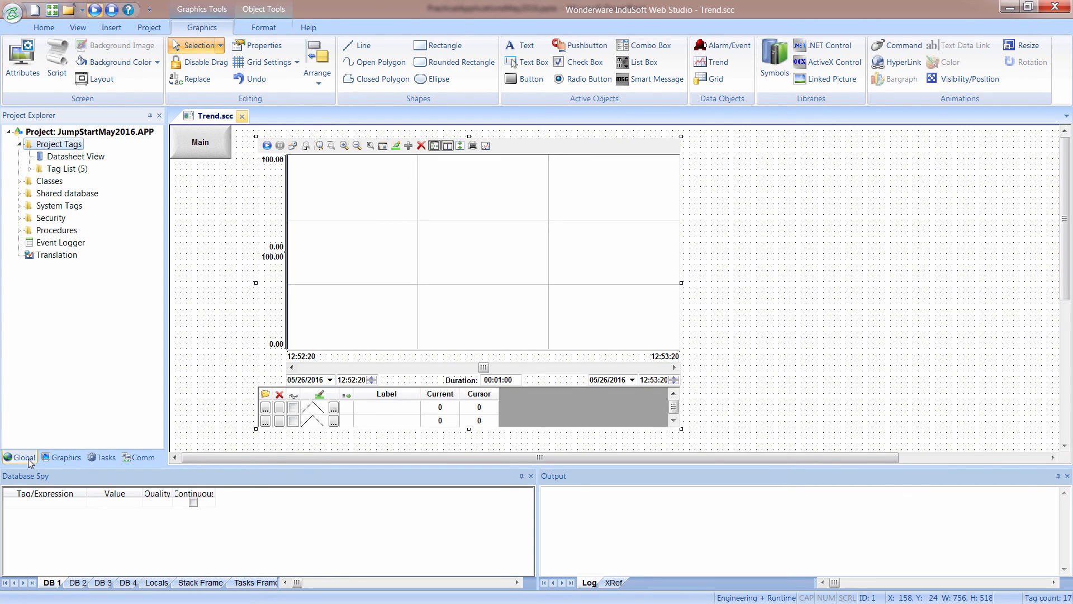
{"action": "double_click", "coordinate": [61, 158]}
{"action": "left_click", "coordinate": [219, 220]}
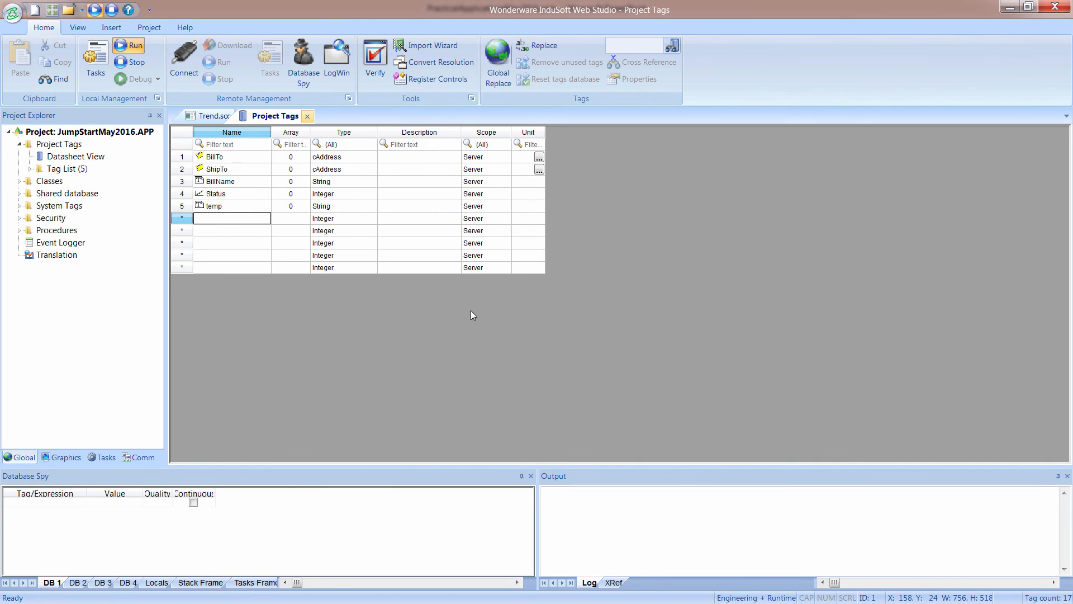
{"action": "type", "text": "SimulSin"}
{"action": "key", "text": "Tab"}
{"action": "key", "text": "r"}
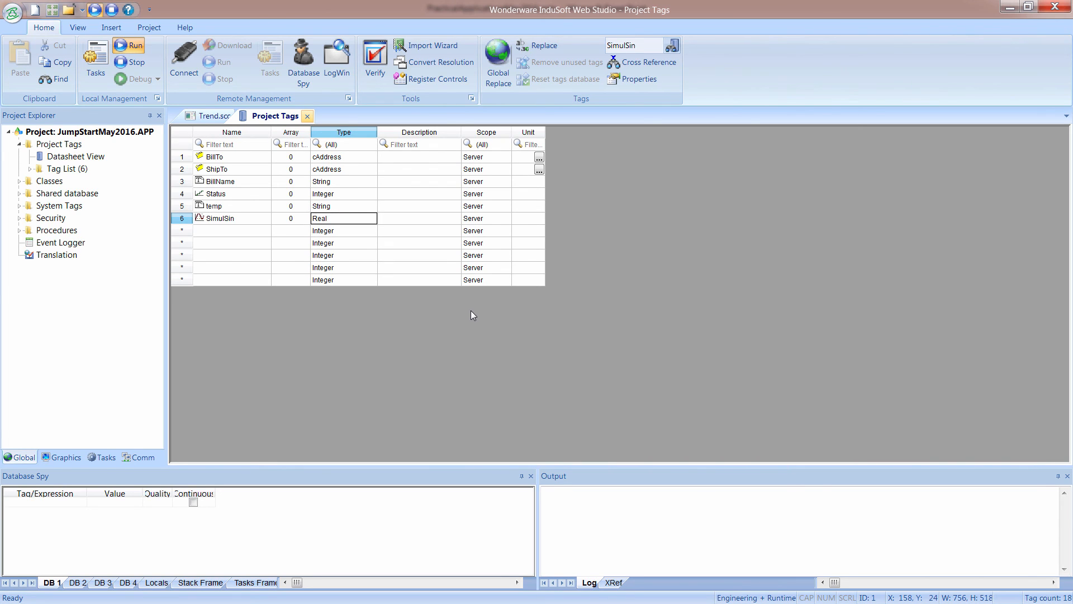
Add a project tag named SimulCos of type Real.
{"action": "left_click", "coordinate": [268, 234]}
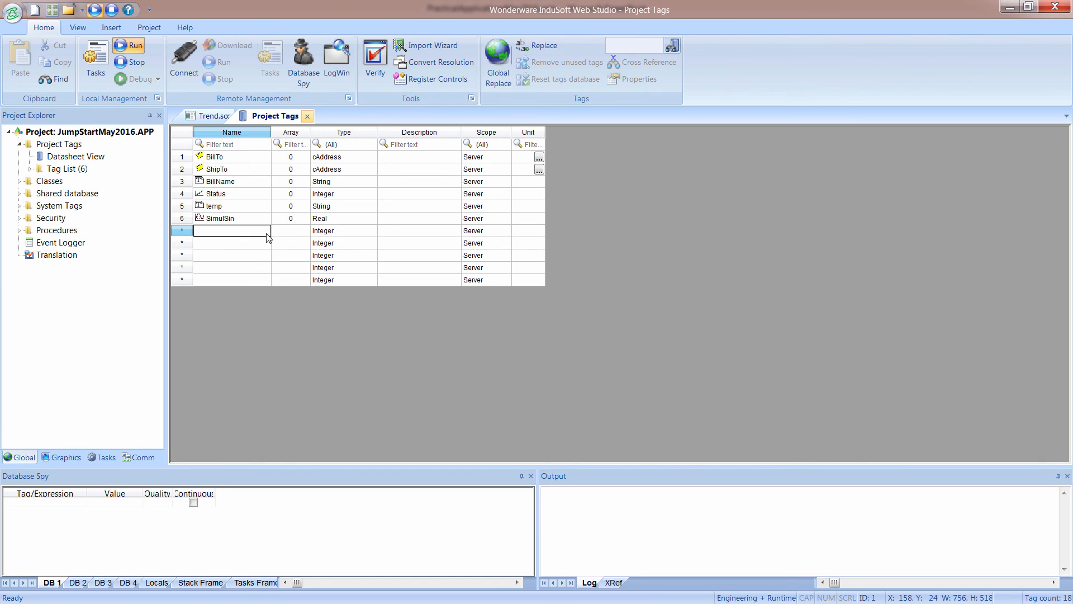
{"action": "type", "text": "SimulCOS"}
{"action": "key", "text": "BackSpace"}
{"action": "key", "text": "BackSpace"}
{"action": "type", "text": "O"}
{"action": "key", "text": "BackSpace"}
{"action": "type", "text": "os"}
{"action": "key", "text": "Tab"}
{"action": "key", "text": "Tab"}
{"action": "key", "text": "r"}
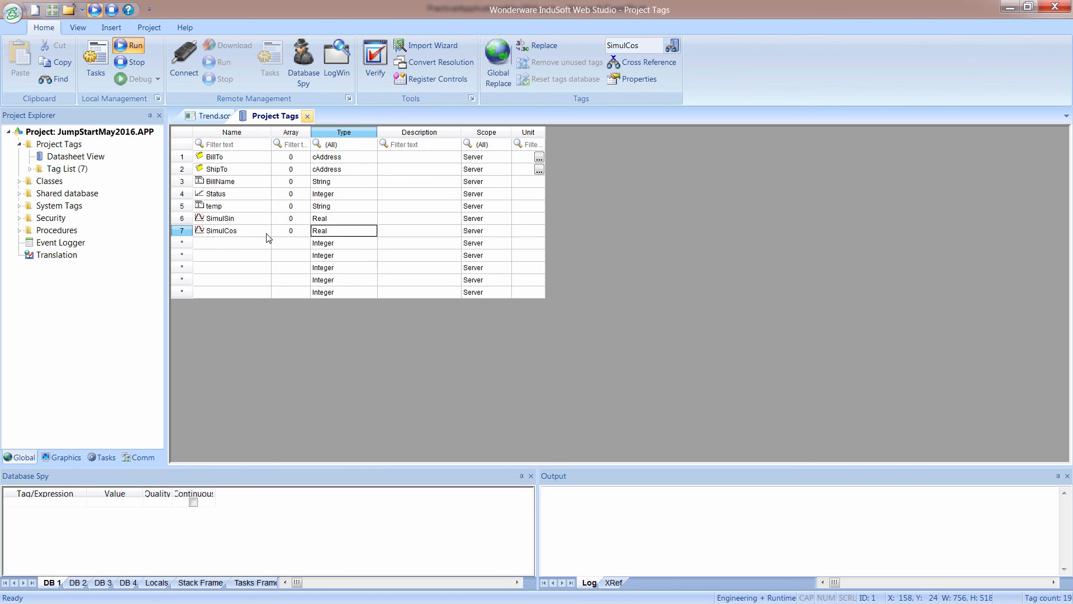
Add a project tag named SimulRnd of type Real and close the project tags datasheet.
{"action": "left_click", "coordinate": [245, 243]}
{"action": "type", "text": "SimulRn"}
{"action": "key", "text": "Tab"}
{"action": "key", "text": "Tab"}
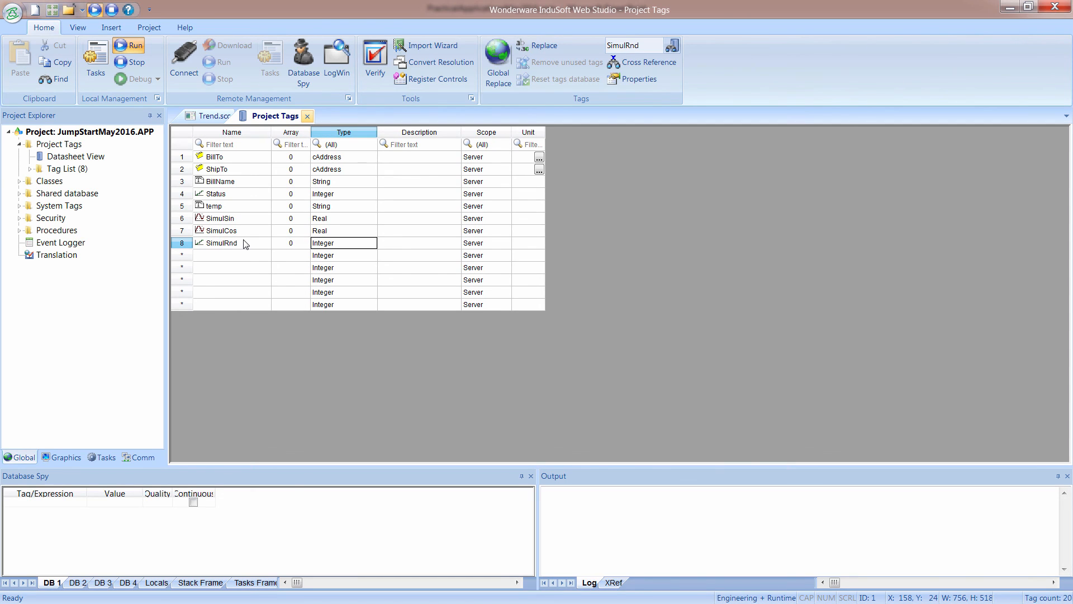
{"action": "key", "text": "r"}
{"action": "left_click", "coordinate": [307, 116]}
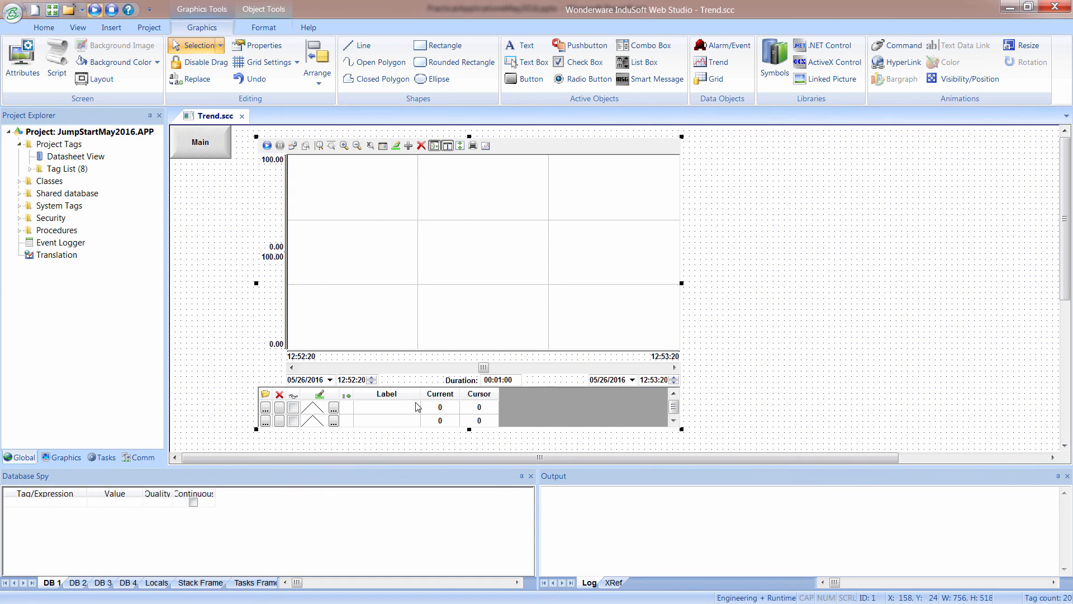
Create a new Scheduler worksheet and set its description to Simulation.
{"action": "left_click", "coordinate": [105, 459]}
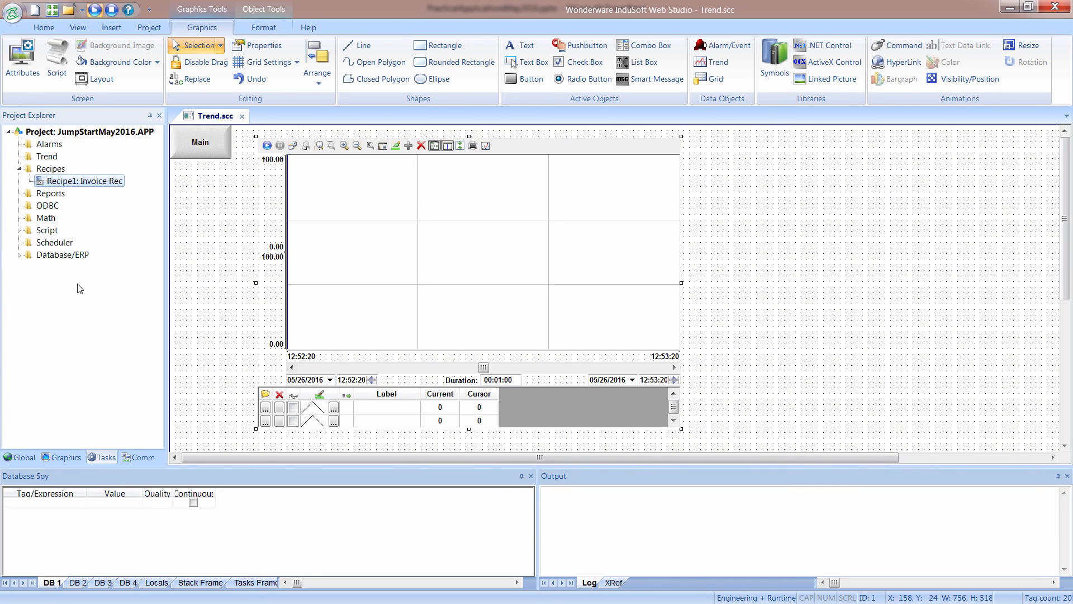
{"action": "left_click", "coordinate": [51, 243]}
{"action": "double_click", "coordinate": [51, 245]}
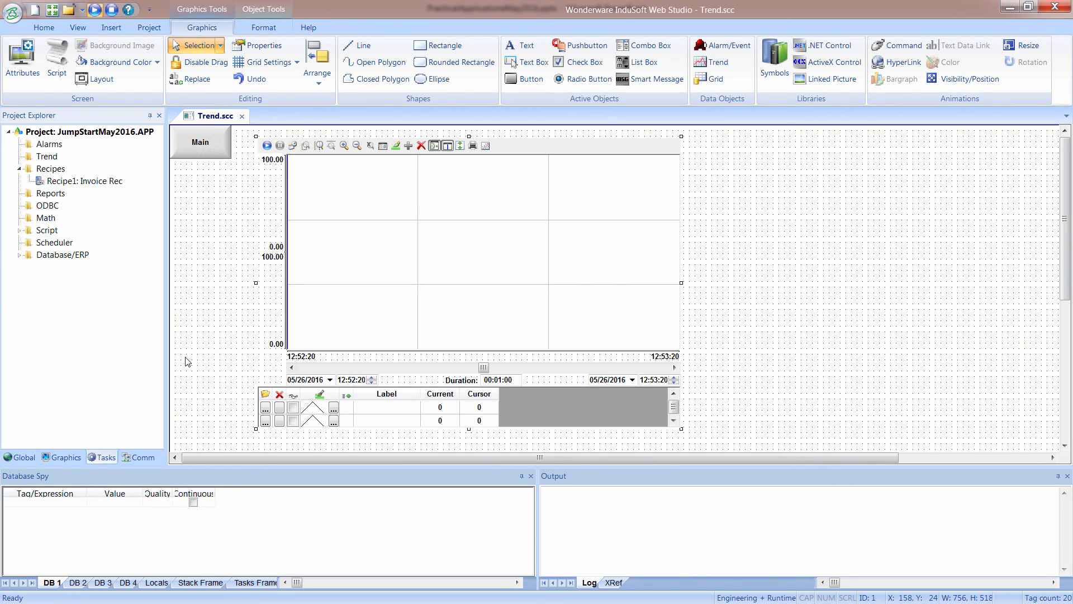
{"action": "type", "text": "Simulation"}
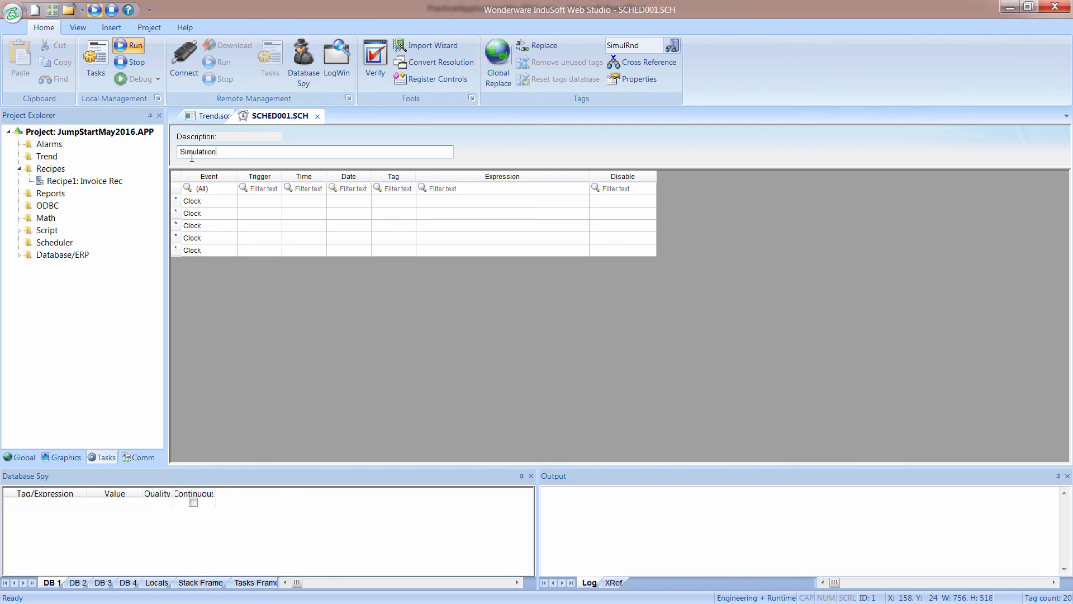
{"action": "key", "text": "BackSpace"}
{"action": "key", "text": "BackSpace"}
{"action": "key", "text": "BackSpace"}
{"action": "type", "text": "on"}
Set the time of the first Clock event in the scheduler sheet to 00:00:00.1.
{"action": "left_click", "coordinate": [224, 202]}
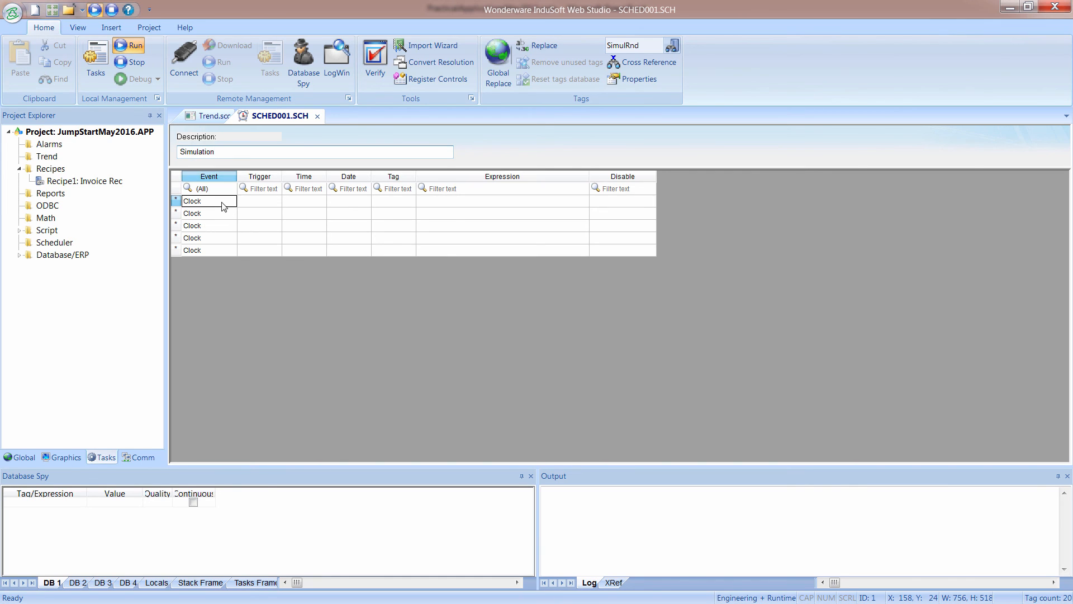
{"action": "left_click", "coordinate": [299, 202]}
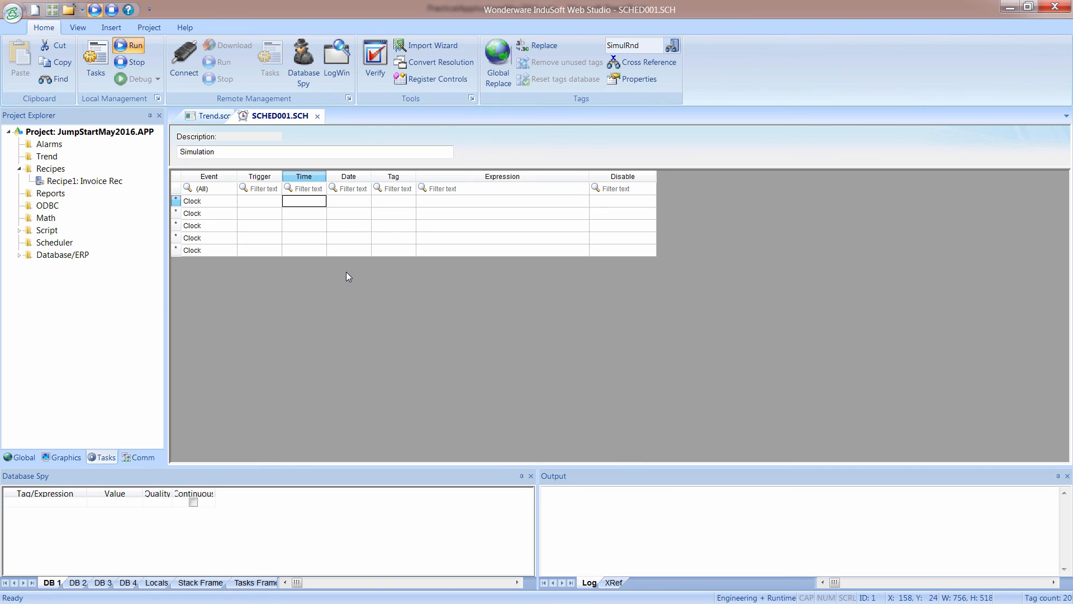
{"action": "type", "text": "00:00:00"}
{"action": "key", "text": "Tab"}
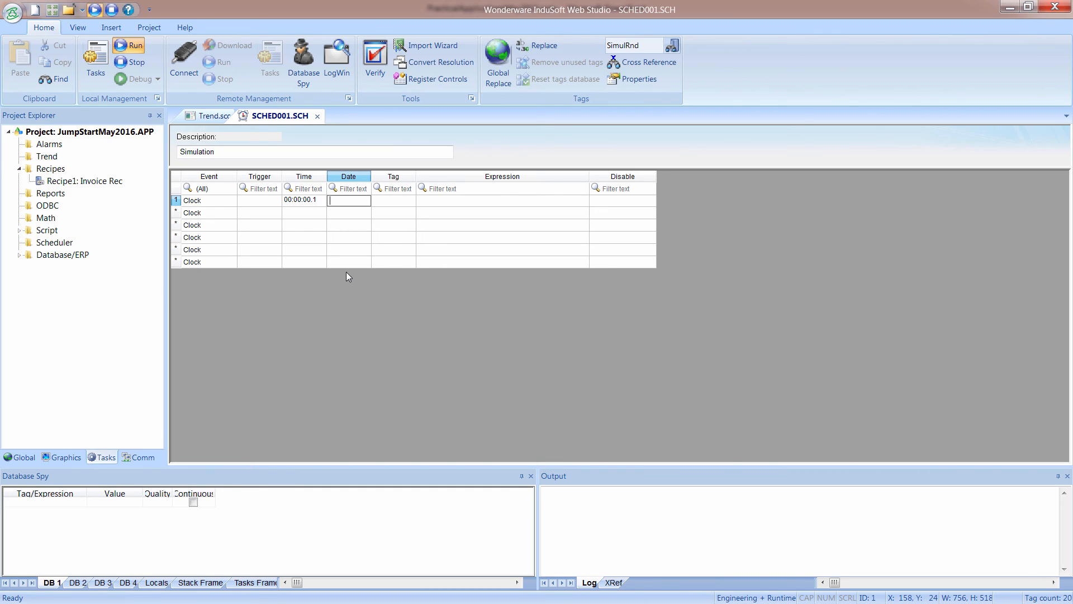
Assign the SimulSin tag to the first scheduler row with the expression (Sin(AnalogValue_/10*PI())+1)*50.
{"action": "key", "text": "Tab"}
{"action": "type", "text": "S"}
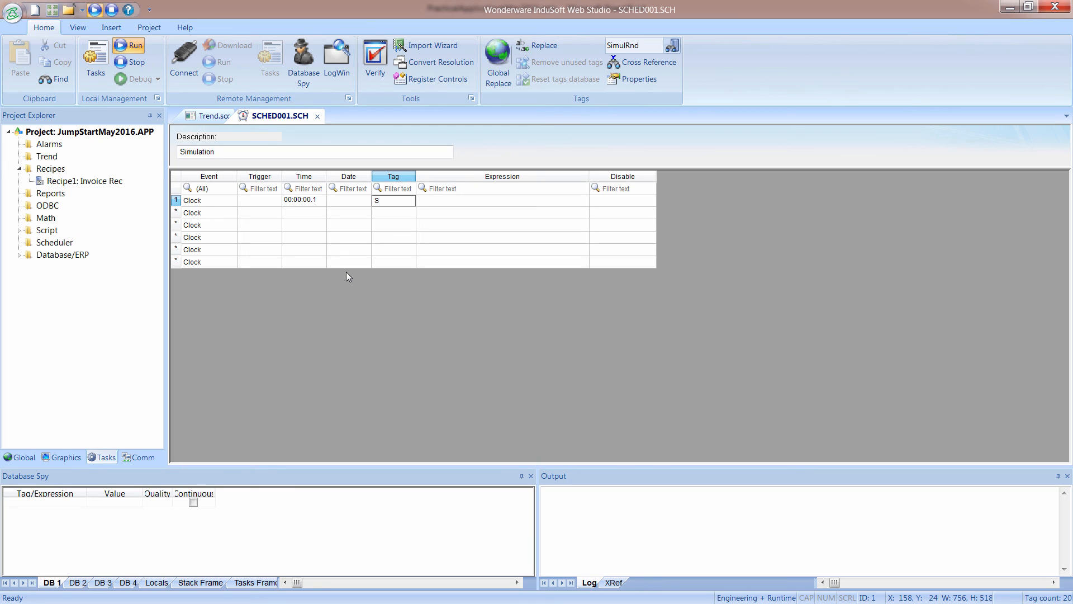
{"action": "type", "text": "imulS"}
{"action": "key", "text": "BackSpace"}
{"action": "key", "text": "BackSpace"}
{"action": "key", "text": "BackSpace"}
{"action": "key", "text": "BackSpace"}
{"action": "key", "text": "BackSpace"}
{"action": "key", "text": "BackSpace"}
{"action": "left_click", "coordinate": [422, 204]}
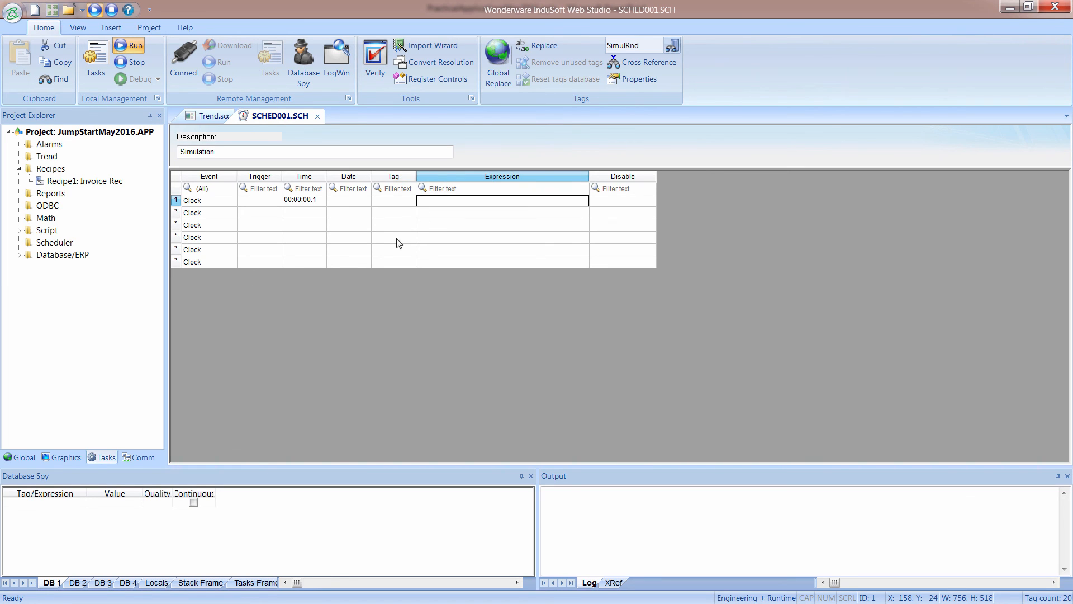
{"action": "double_click", "coordinate": [395, 204]}
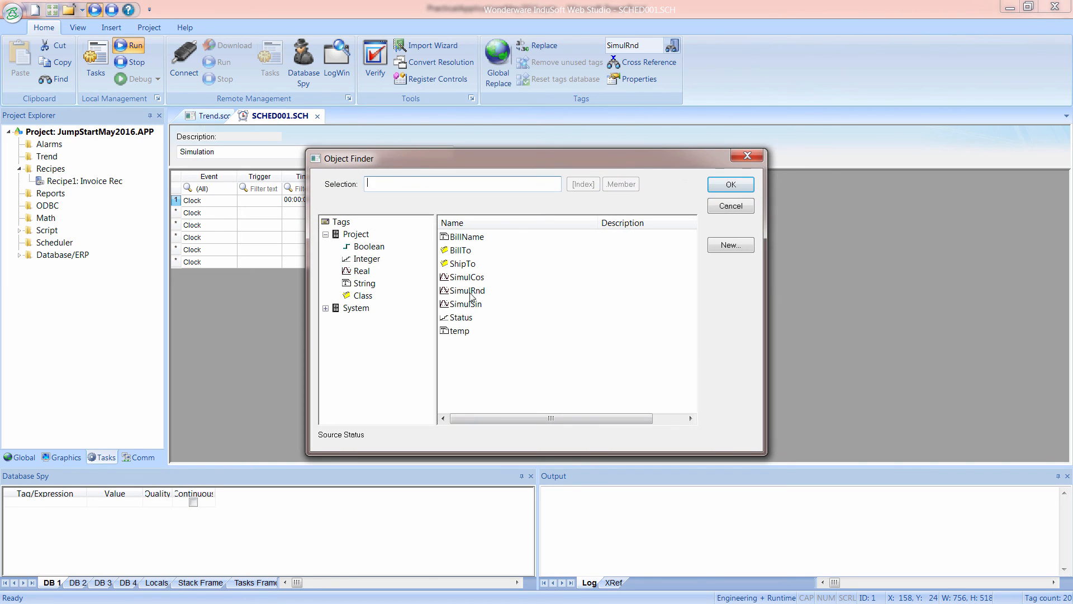
{"action": "left_click", "coordinate": [465, 303]}
{"action": "left_click", "coordinate": [731, 184]}
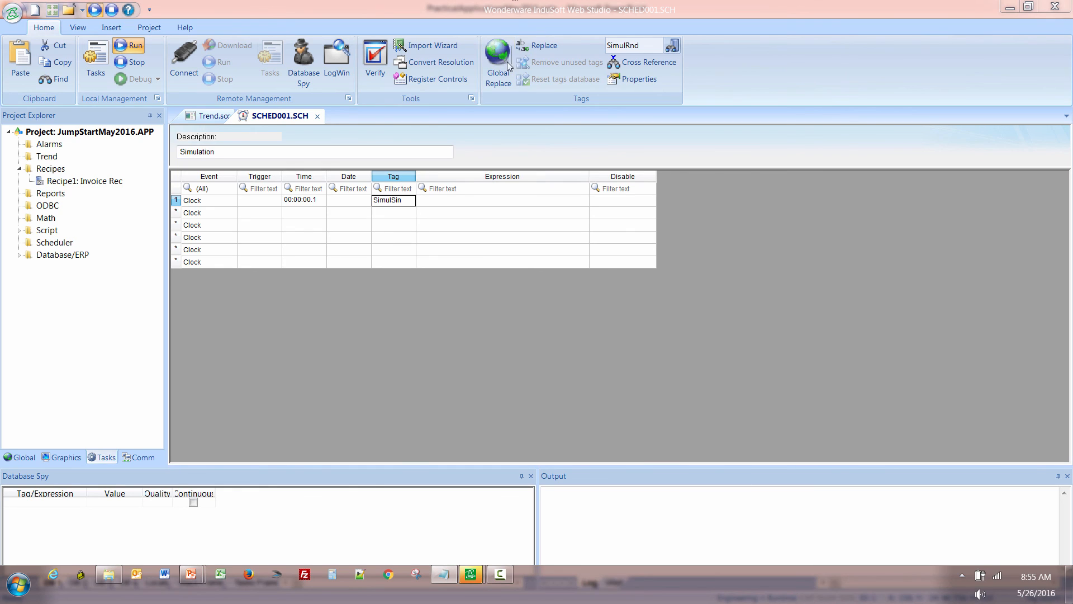
{"action": "left_click", "coordinate": [441, 201]}
{"action": "type", "text": "(Sin(AnalogValue_/10*PI())+1)*50"}
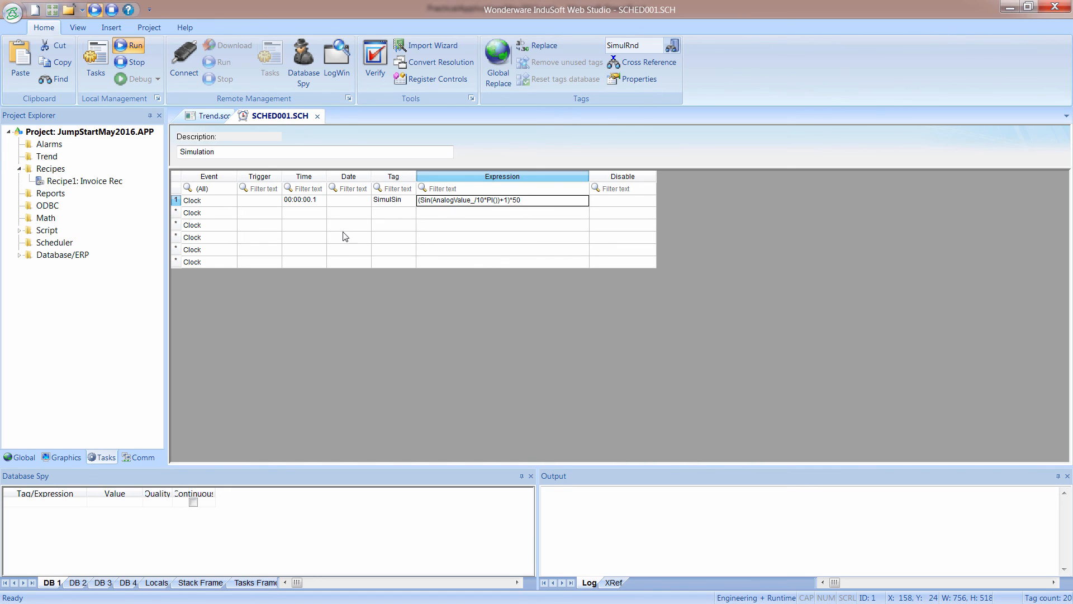
Fill the second scheduler row with time 00:00:00.1, tag SimulCos and expression (Cos(AnalogValue_/10*PI())+1)*50.
{"action": "left_click", "coordinate": [303, 201]}
{"action": "left_click", "coordinate": [307, 212]}
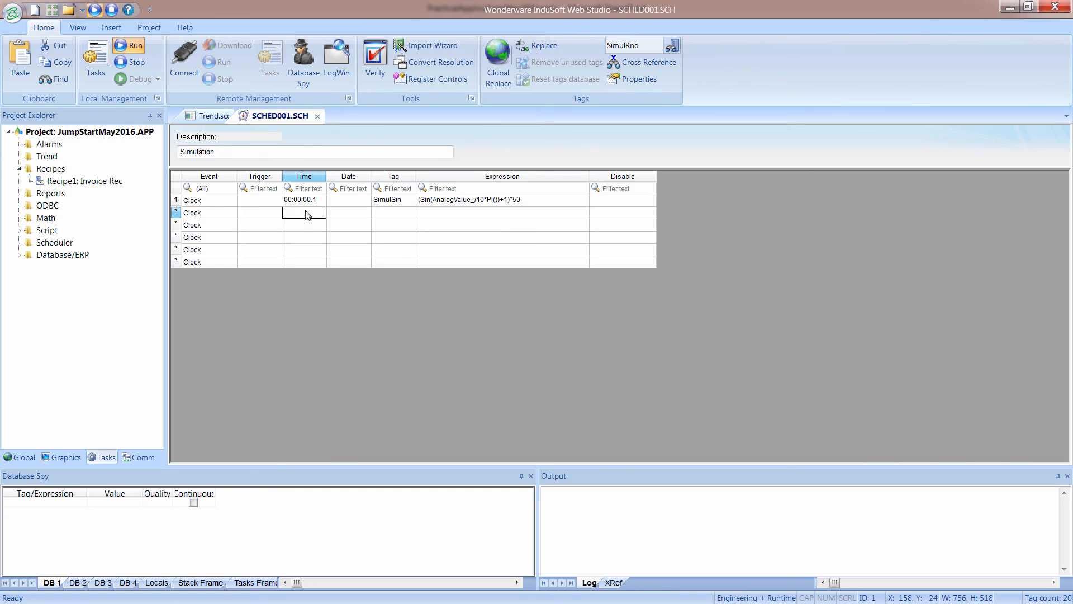
{"action": "double_click", "coordinate": [391, 214]}
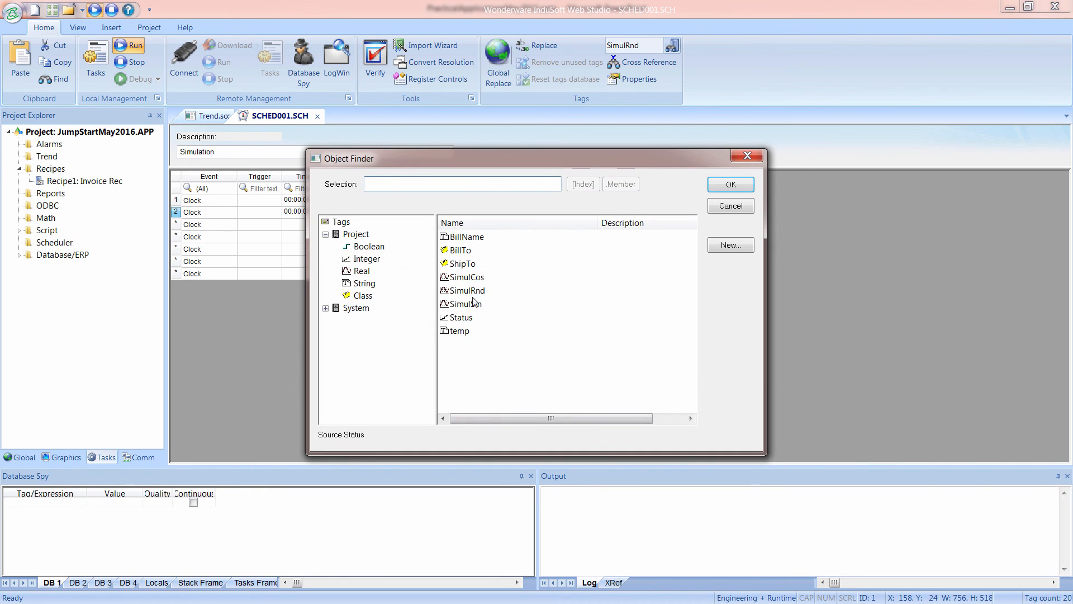
{"action": "left_click", "coordinate": [468, 277]}
{"action": "left_click", "coordinate": [726, 186]}
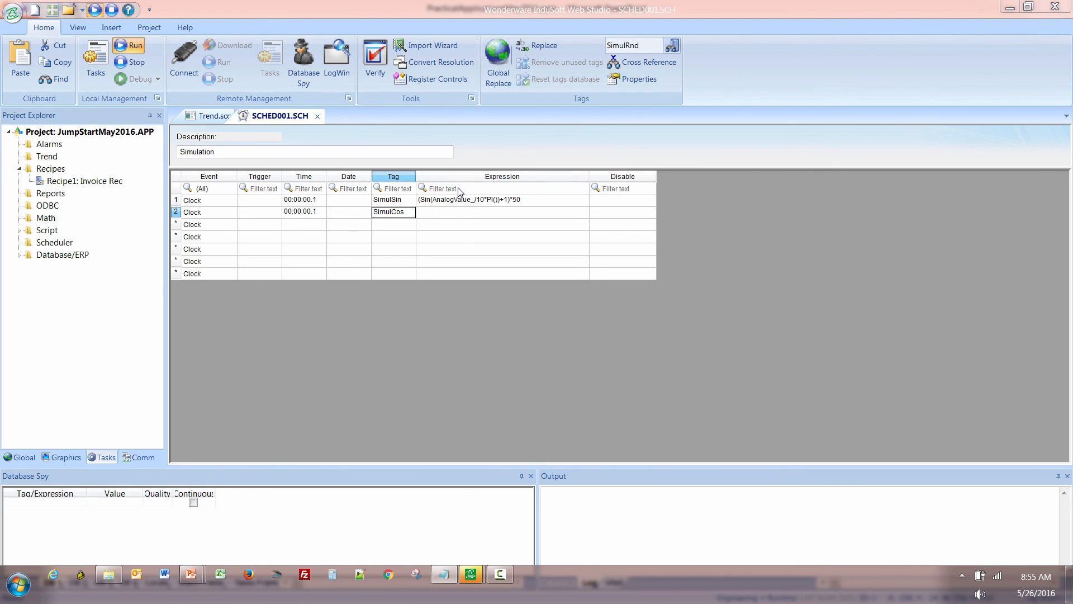
{"action": "left_click", "coordinate": [444, 215]}
{"action": "type", "text": "(Cos(AnalogValue_/10*PI())+1)*50"}
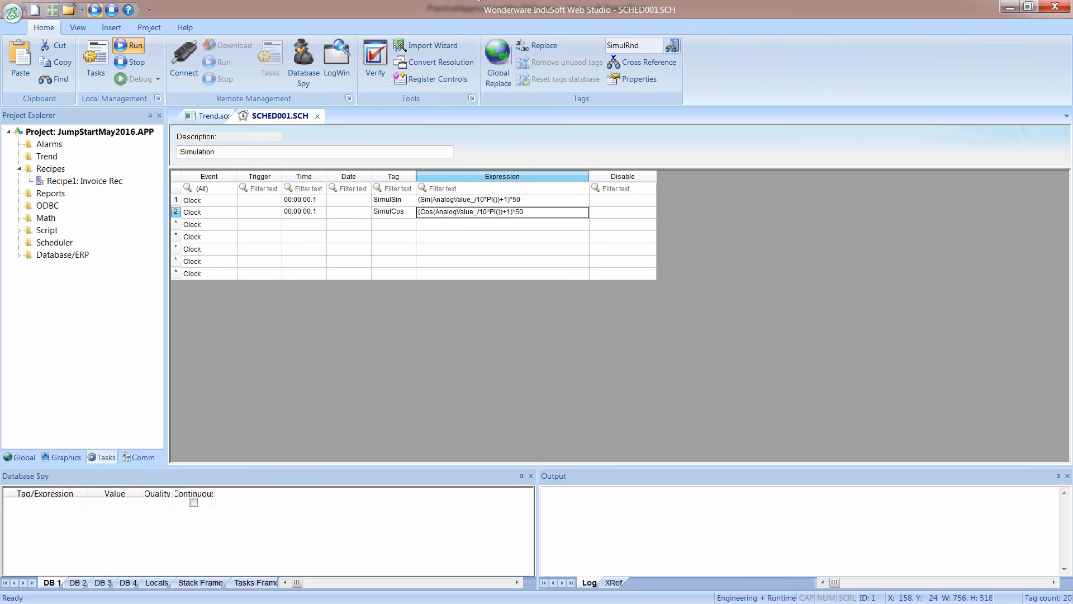
Fill the third scheduler row with time 00:00:00.1, tag SimulRnd and expression Rand()*100.
{"action": "left_click", "coordinate": [309, 215]}
{"action": "left_click", "coordinate": [309, 226]}
{"action": "type", "text": "00:00:00.1"}
{"action": "double_click", "coordinate": [390, 225]}
{"action": "left_click", "coordinate": [467, 291]}
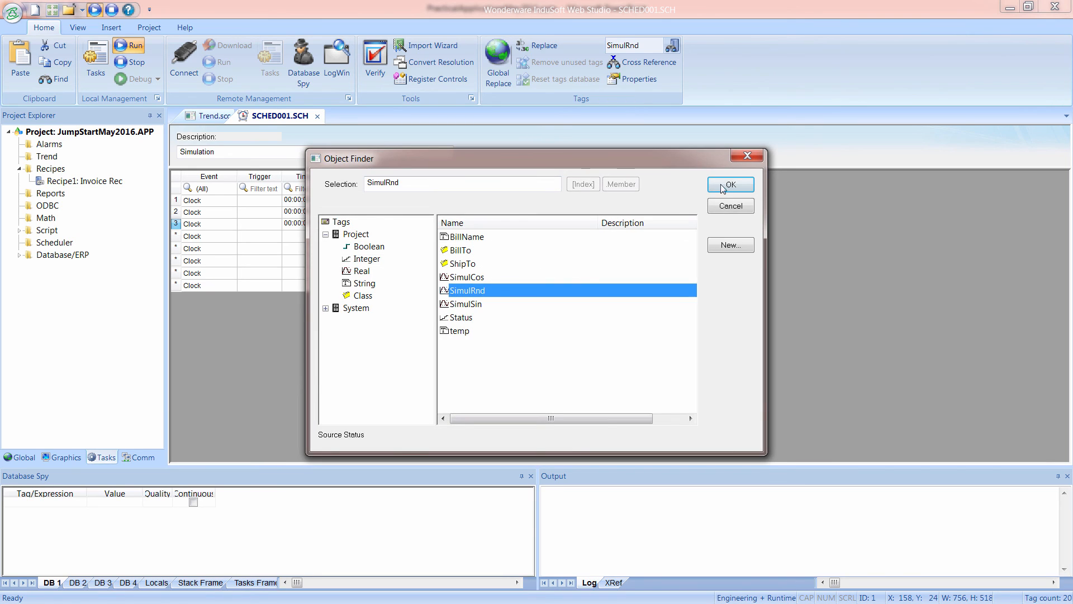
{"action": "left_click", "coordinate": [727, 183]}
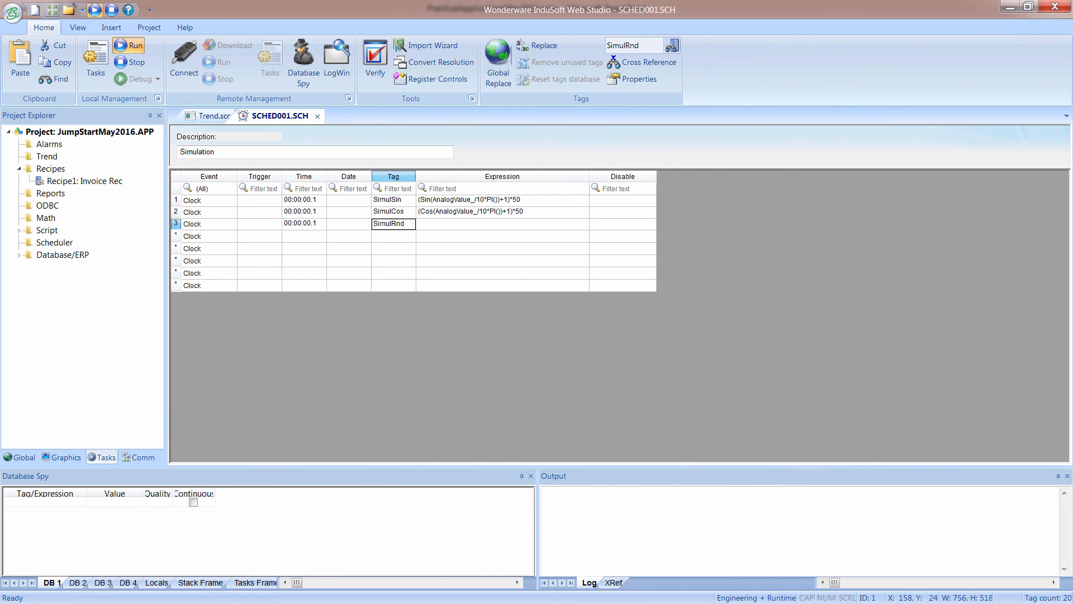
{"action": "left_click", "coordinate": [438, 224]}
{"action": "type", "text": "Rand("}
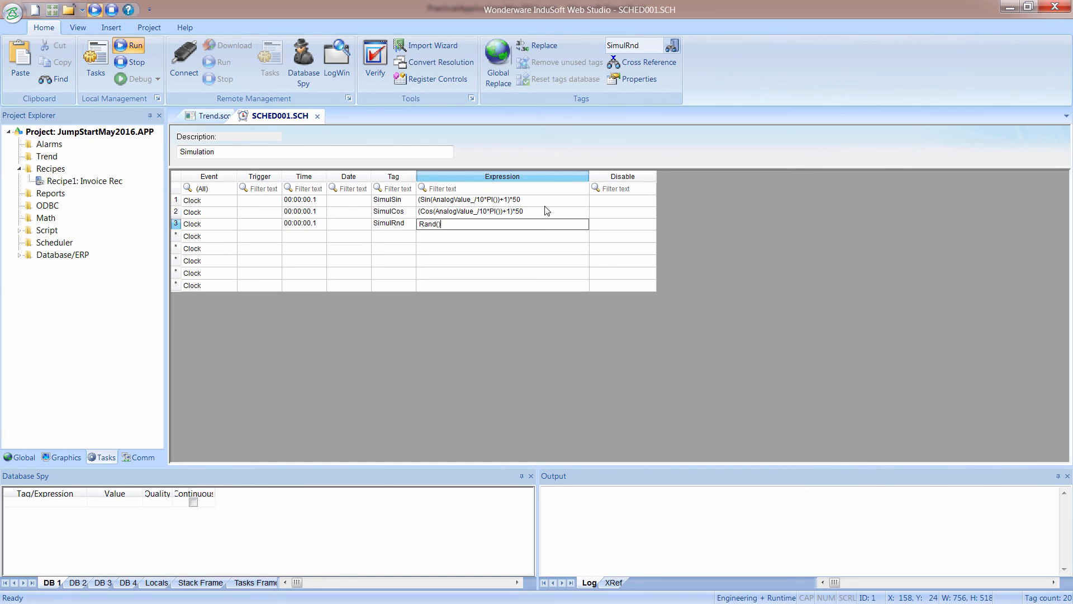
{"action": "type", "text": ")*100"}
Close the scheduler worksheet and save it as sheet number 1.
{"action": "left_click", "coordinate": [317, 116]}
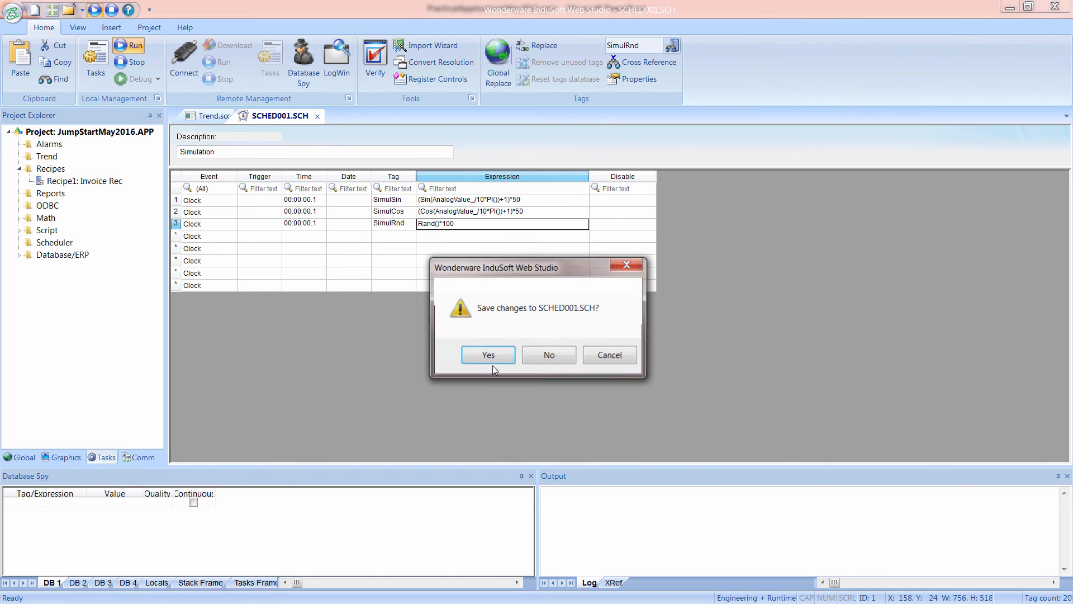
{"action": "left_click", "coordinate": [489, 356]}
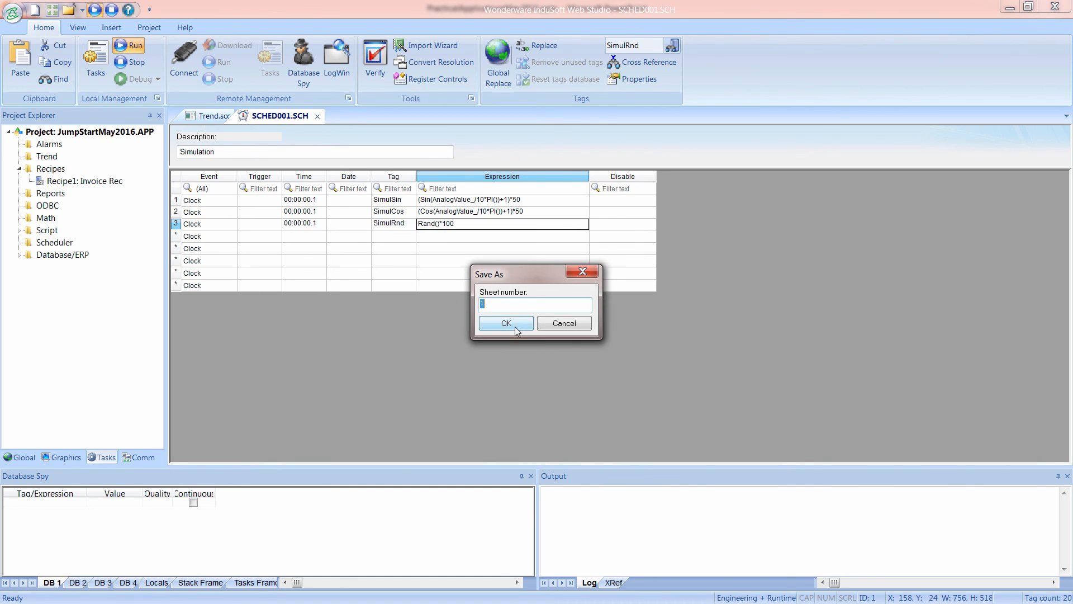
{"action": "left_click", "coordinate": [506, 324]}
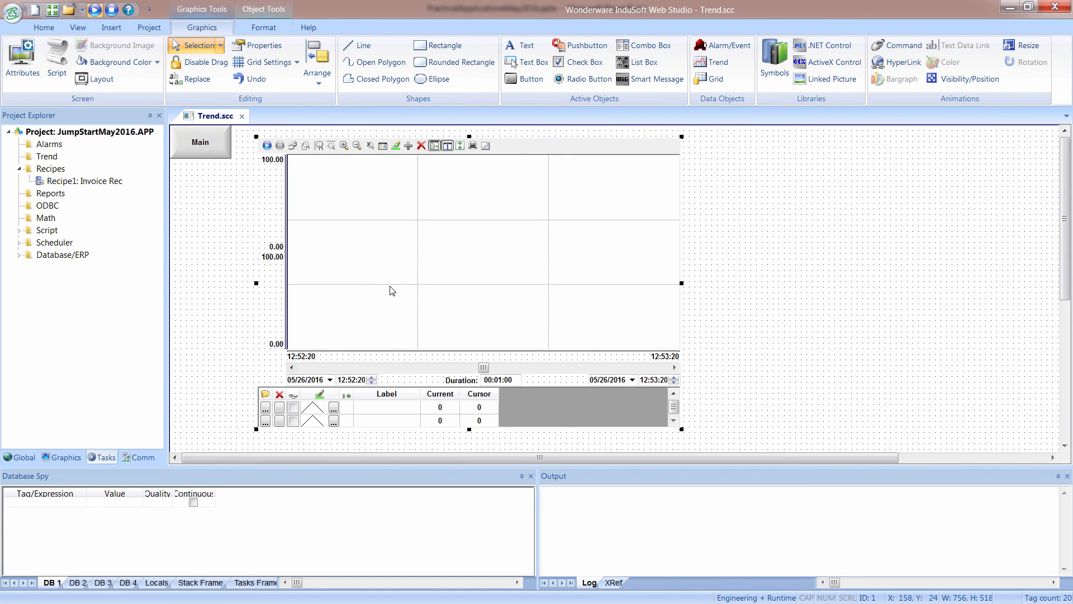
Add the tags SimulSin, SimulCos and SimulRnd as points 1 to 3 of the trend control.
{"action": "double_click", "coordinate": [393, 290]}
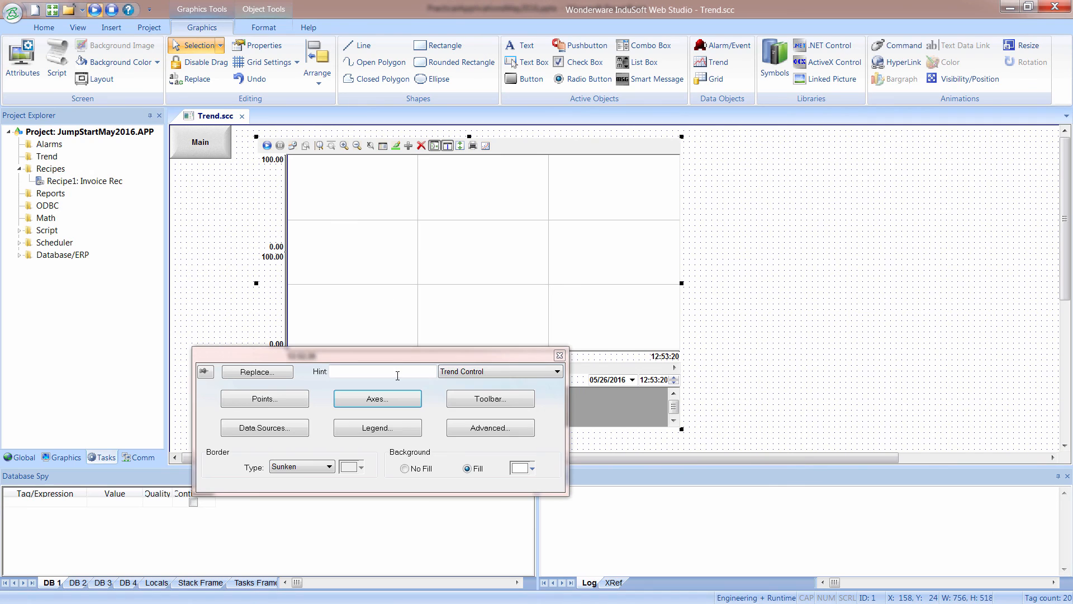
{"action": "left_click", "coordinate": [293, 398]}
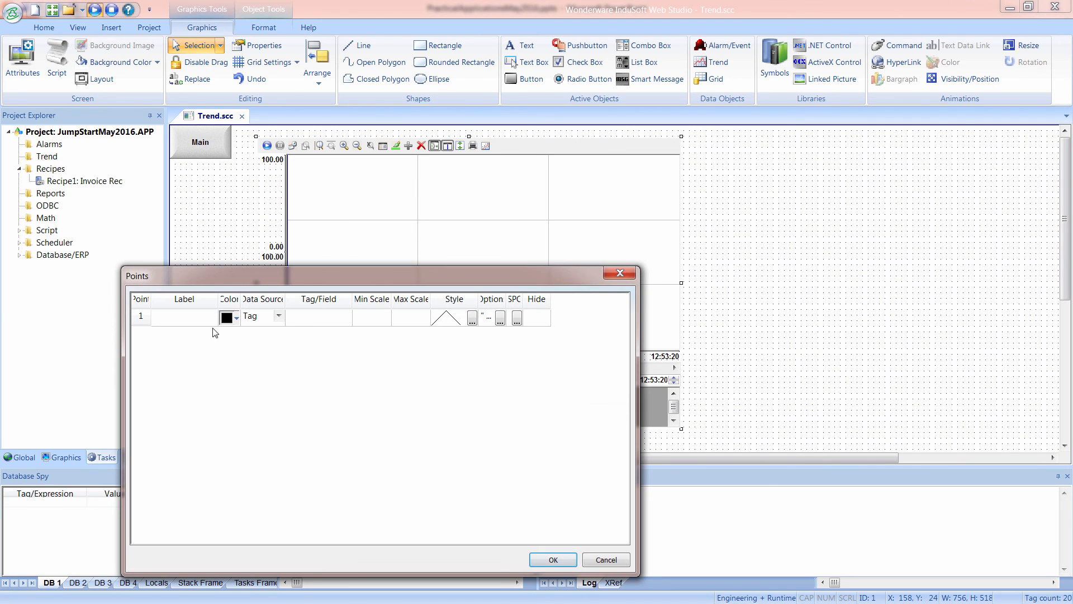
{"action": "left_click", "coordinate": [325, 320]}
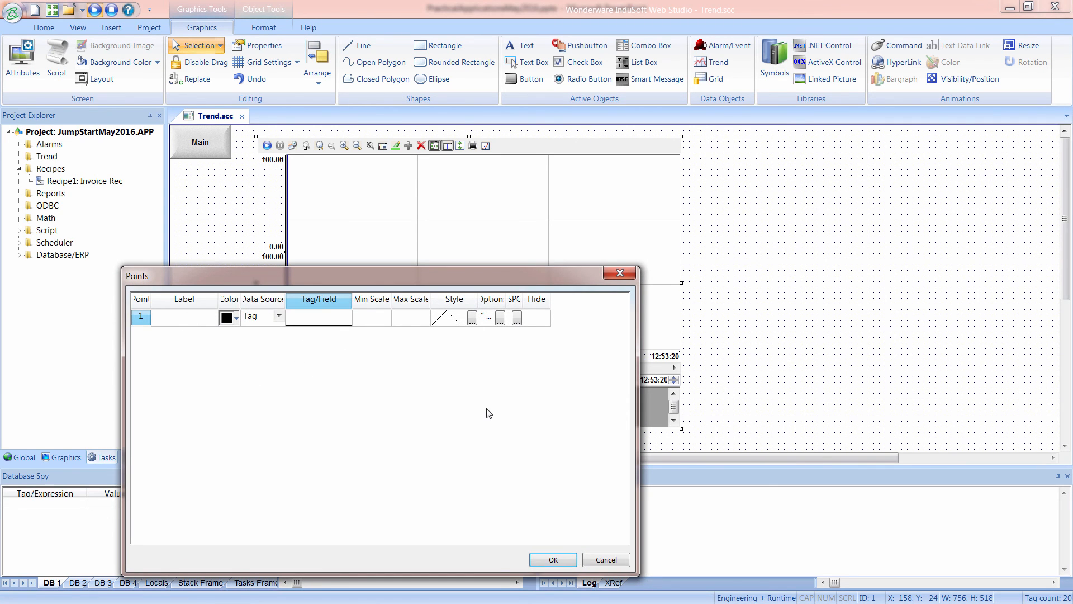
{"action": "double_click", "coordinate": [330, 323]}
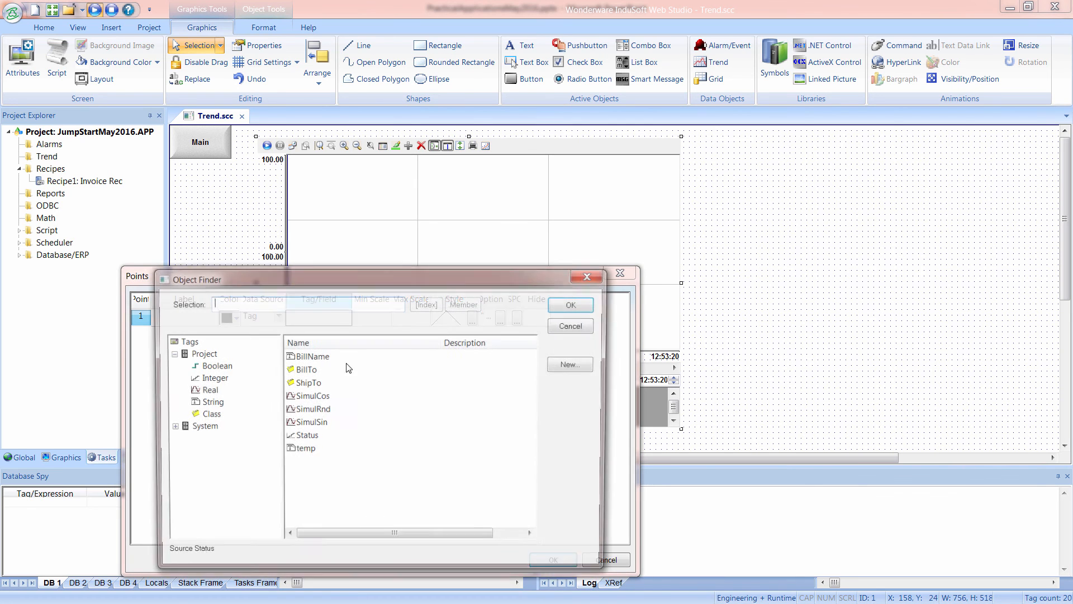
{"action": "double_click", "coordinate": [318, 423]}
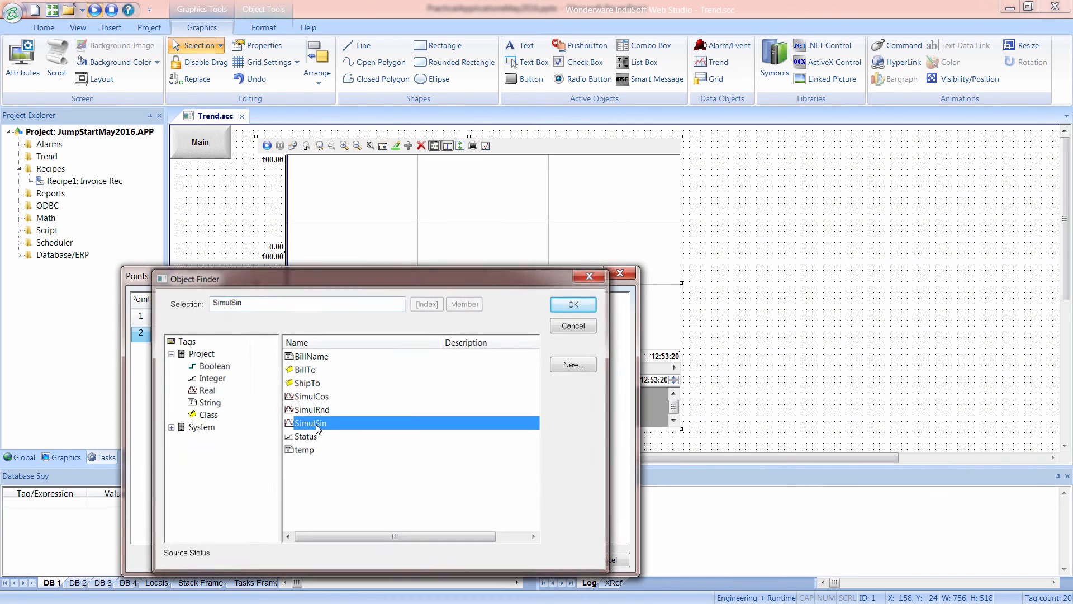
{"action": "left_click", "coordinate": [358, 341]}
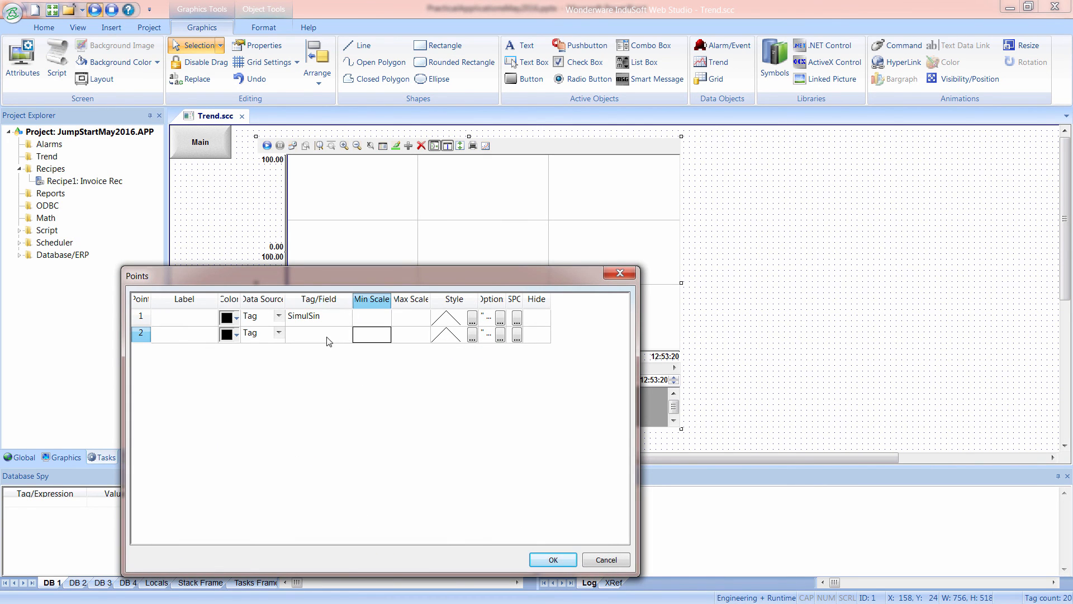
{"action": "double_click", "coordinate": [330, 339]}
{"action": "double_click", "coordinate": [313, 396]}
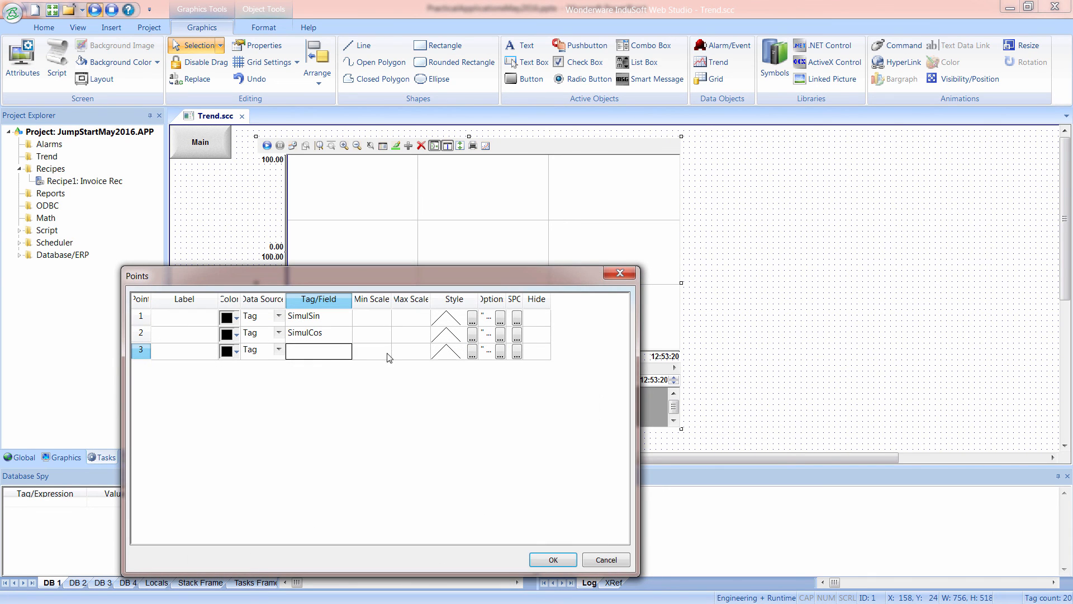
{"action": "double_click", "coordinate": [333, 352]}
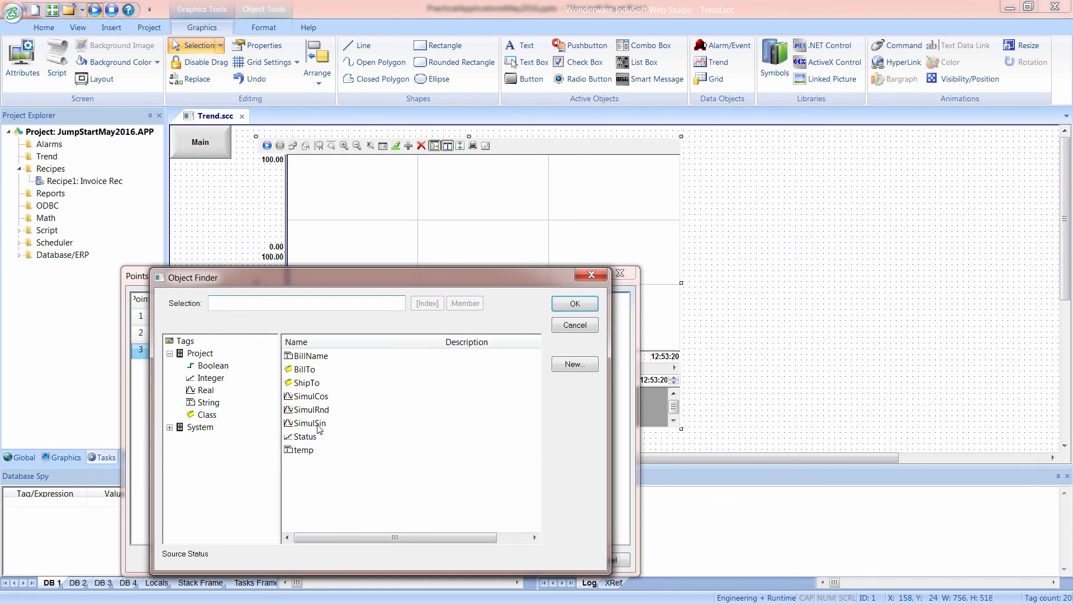
{"action": "left_click", "coordinate": [316, 411]}
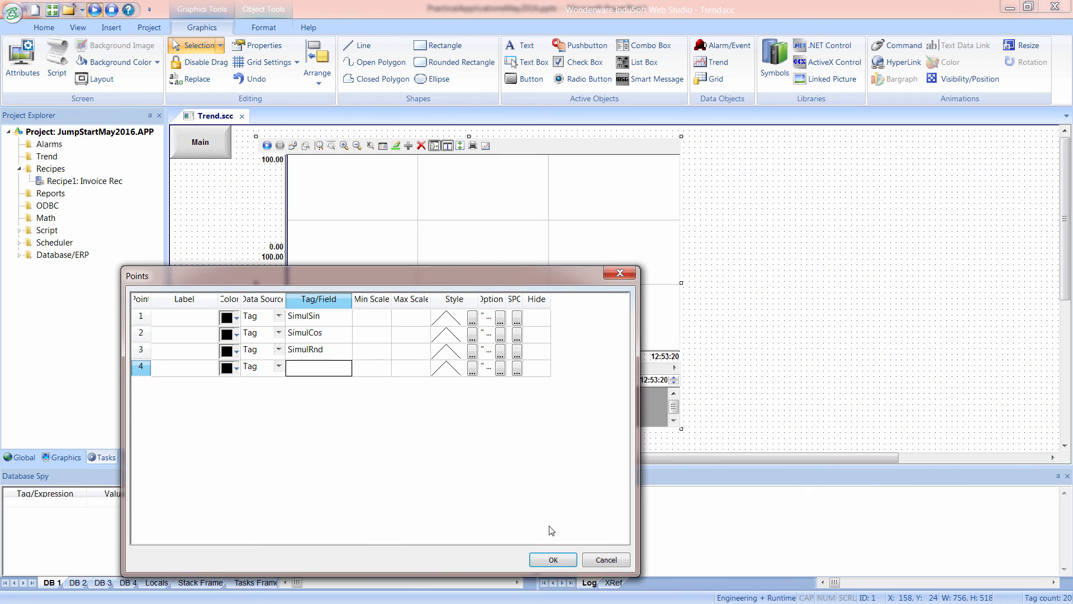
{"action": "left_click", "coordinate": [546, 558]}
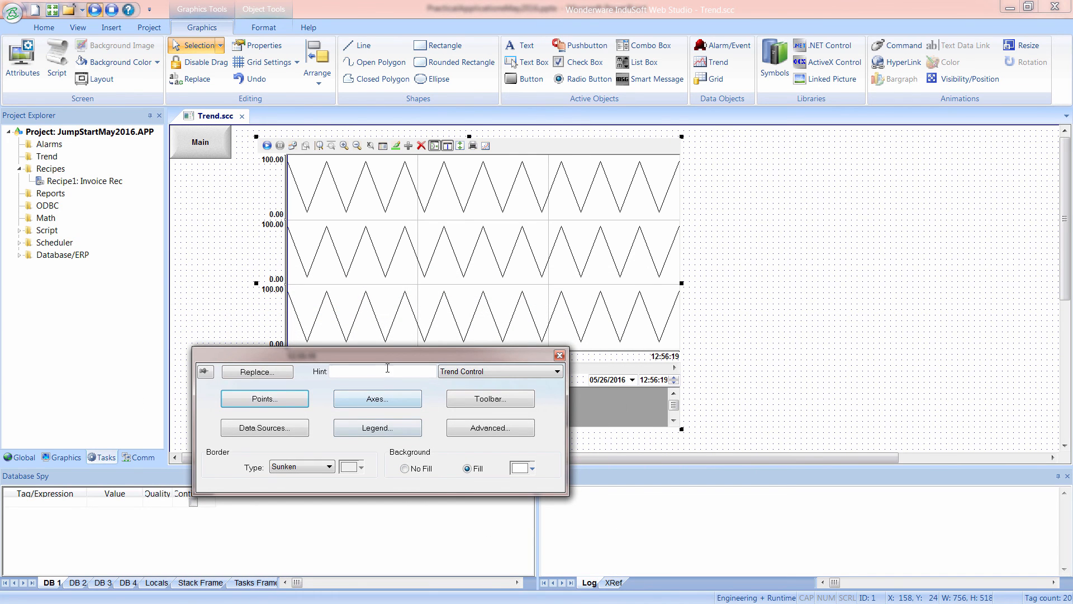
Set the trend legend's Maximum value to 3 and move the trend control to about X 220, Y 20.
{"action": "left_click_drag", "start_coordinate": [386, 356], "coordinate": [756, 169]}
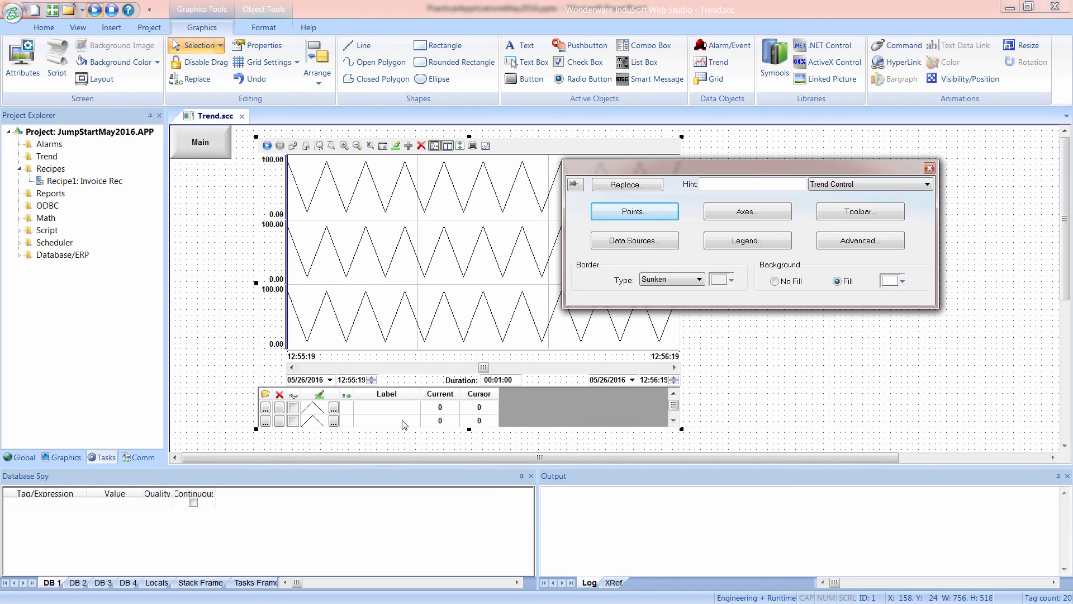
{"action": "left_click", "coordinate": [739, 243]}
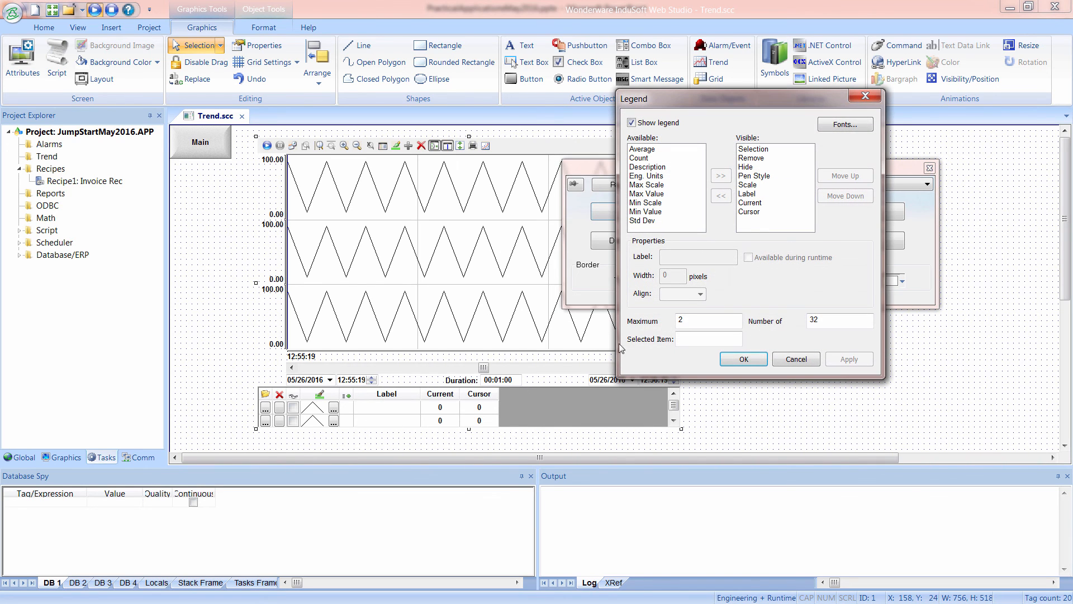
{"action": "left_click_drag", "start_coordinate": [688, 317], "coordinate": [667, 321]}
{"action": "type", "text": "3"}
{"action": "left_click", "coordinate": [747, 363]}
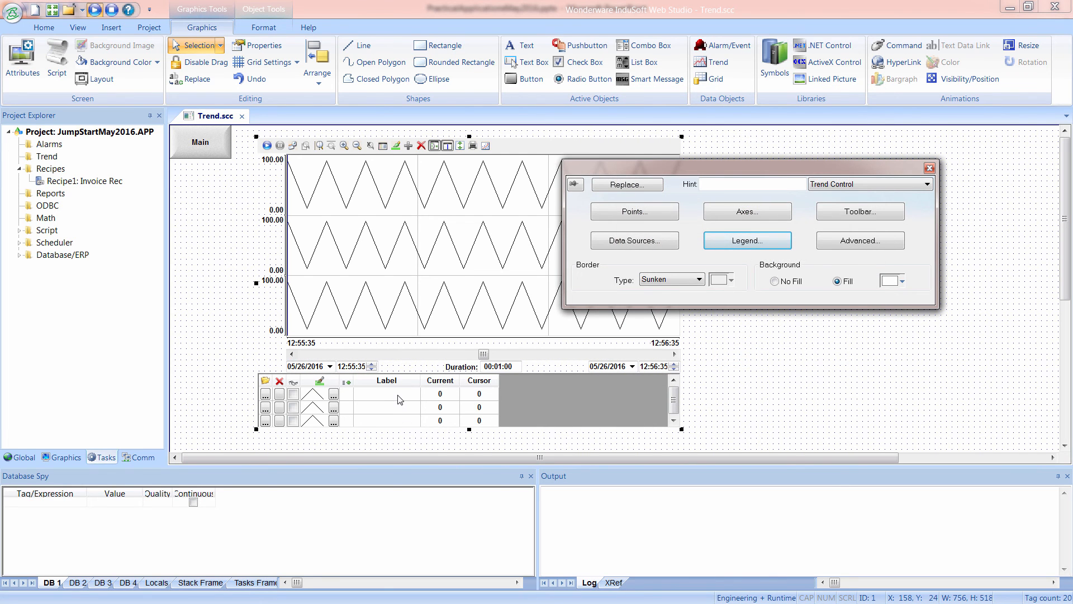
{"action": "left_click_drag", "start_coordinate": [394, 296], "coordinate": [427, 291]}
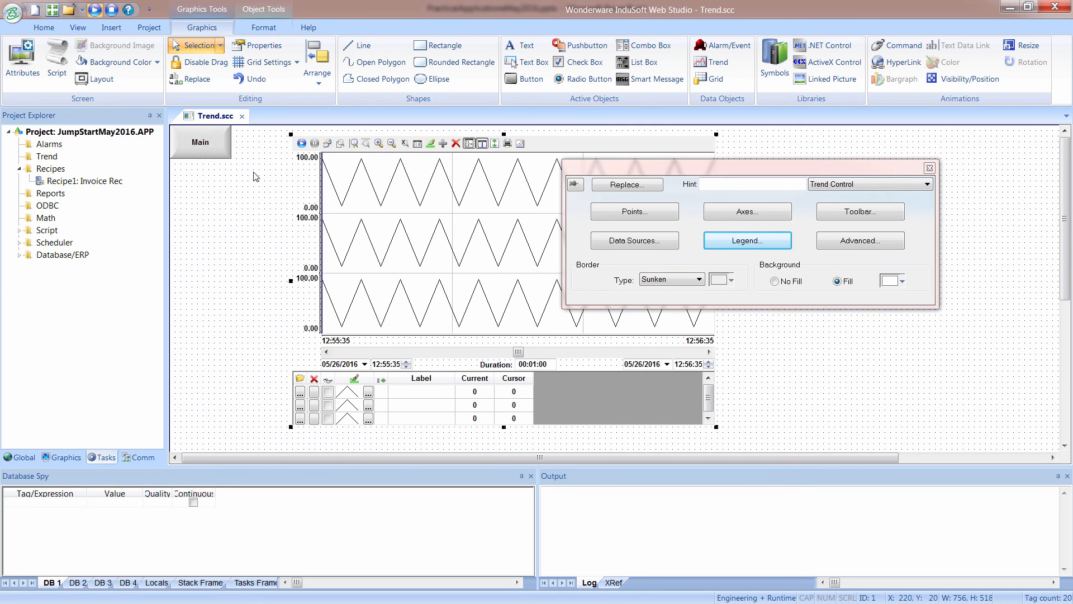
Close the Trend.scc screen editor and run the project, opening the Trend screen in the runtime.
{"action": "left_click", "coordinate": [241, 117]}
{"action": "left_click", "coordinate": [487, 356]}
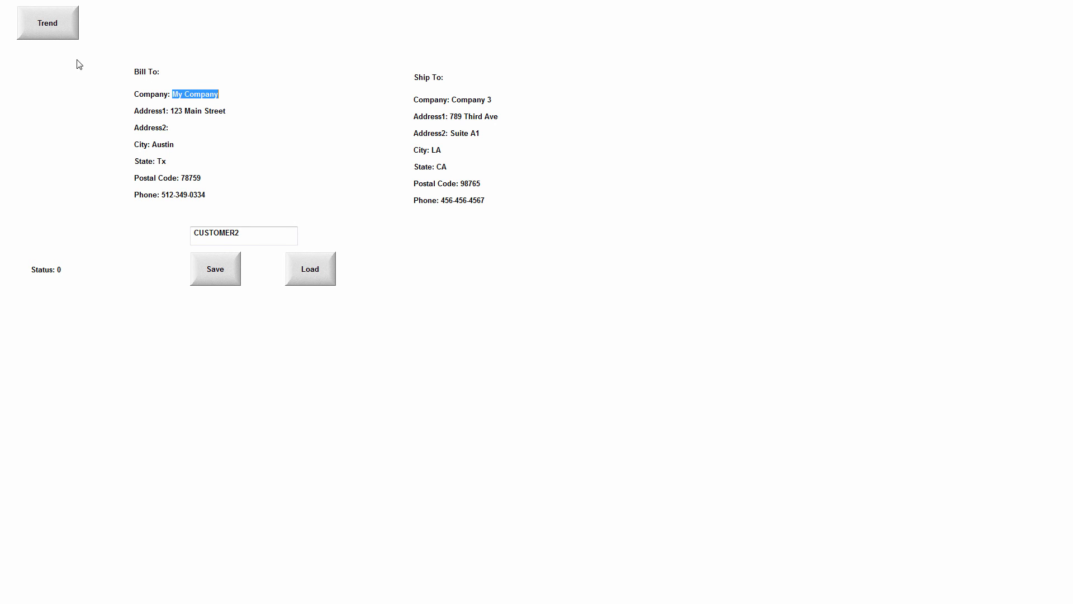
{"action": "left_click", "coordinate": [61, 35]}
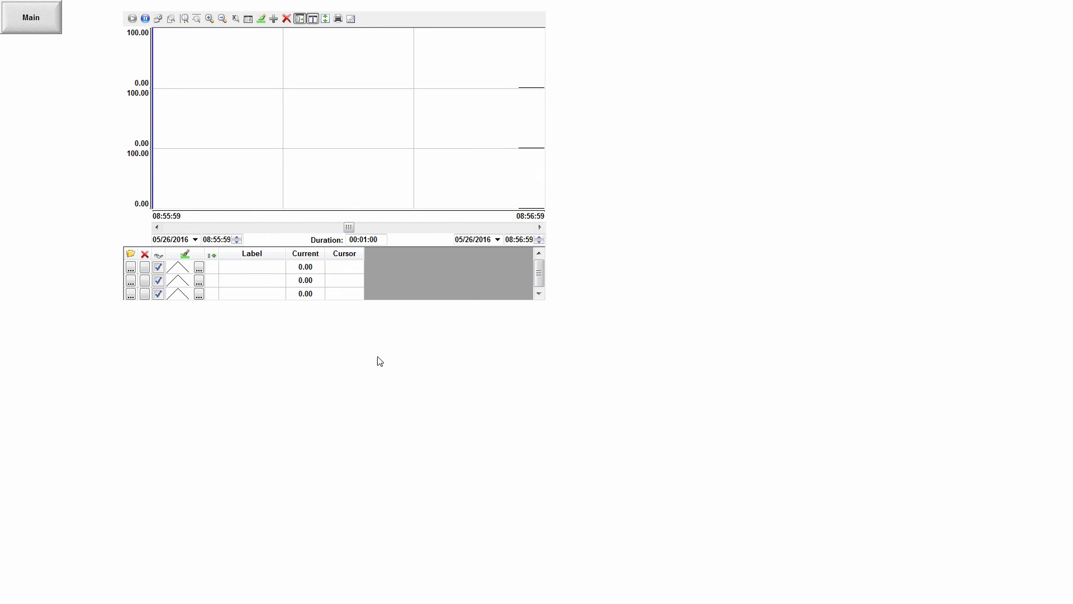
Switch back to InduSoft Web Studio to review the Simulation scheduler sheet, and rerun the project with the Trend screen open.
{"action": "key", "text": "alt+Tab"}
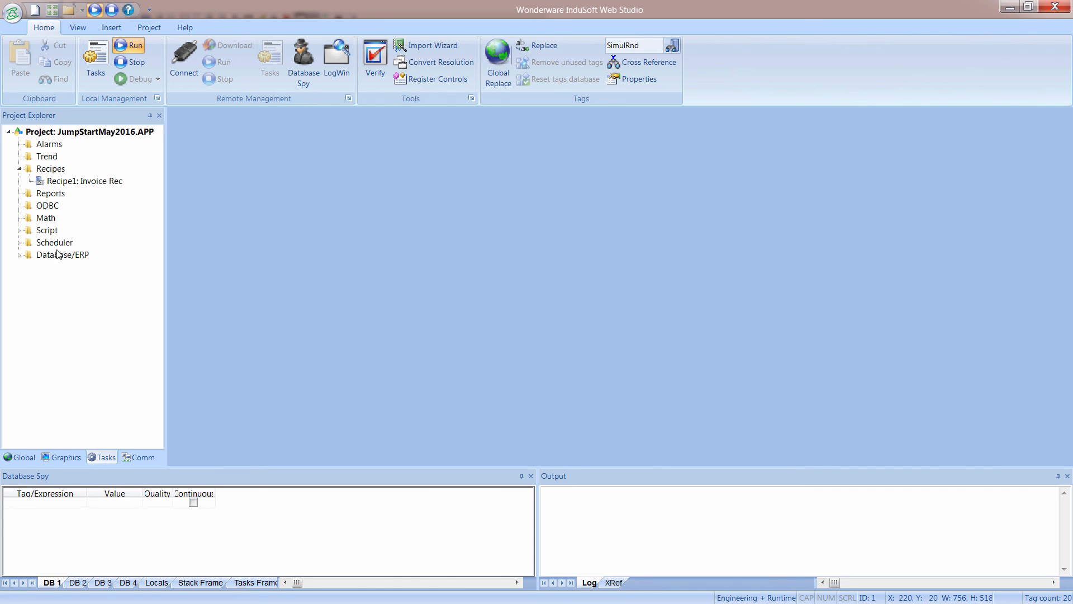
{"action": "double_click", "coordinate": [24, 245]}
{"action": "double_click", "coordinate": [65, 256]}
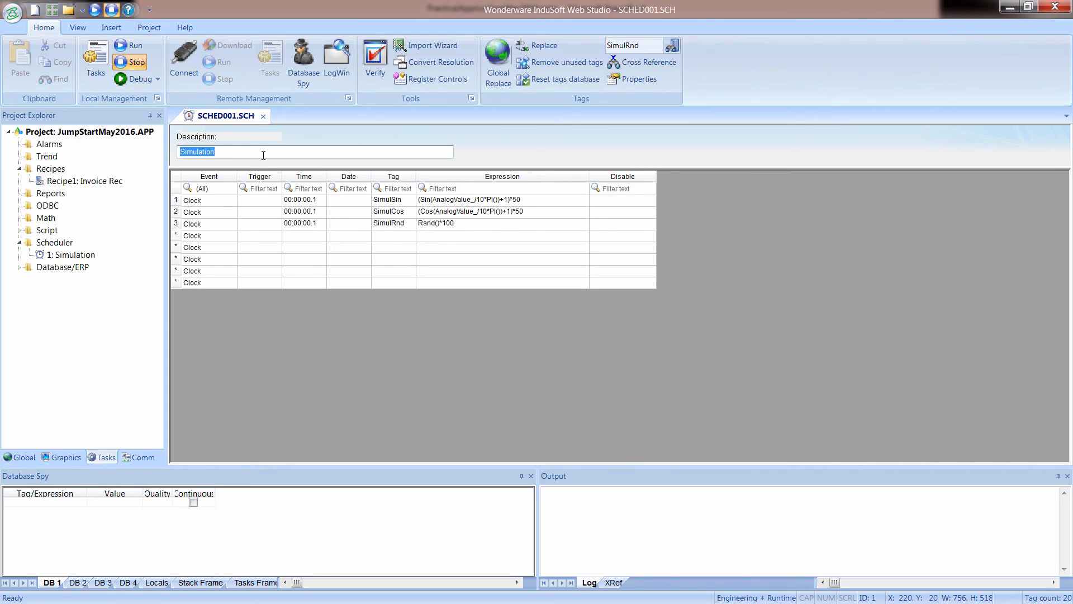
{"action": "left_click", "coordinate": [264, 117]}
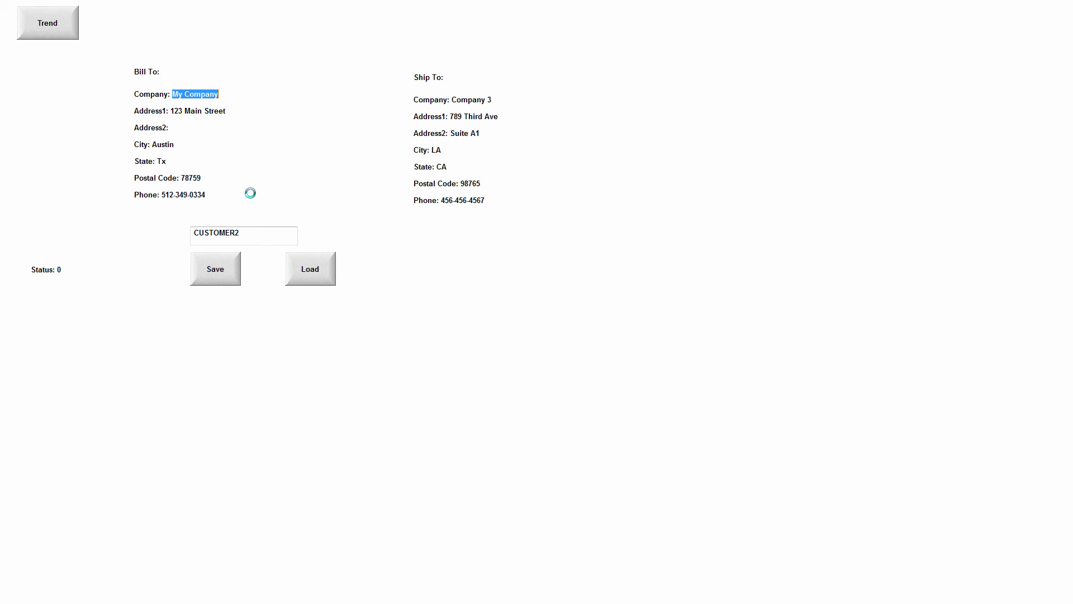
{"action": "left_click", "coordinate": [51, 31]}
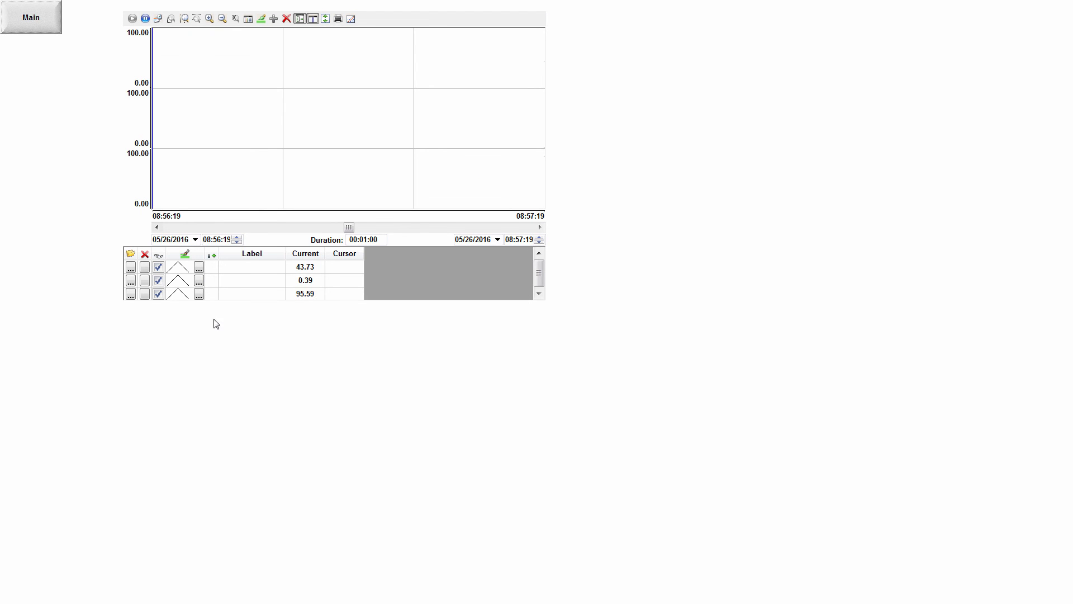
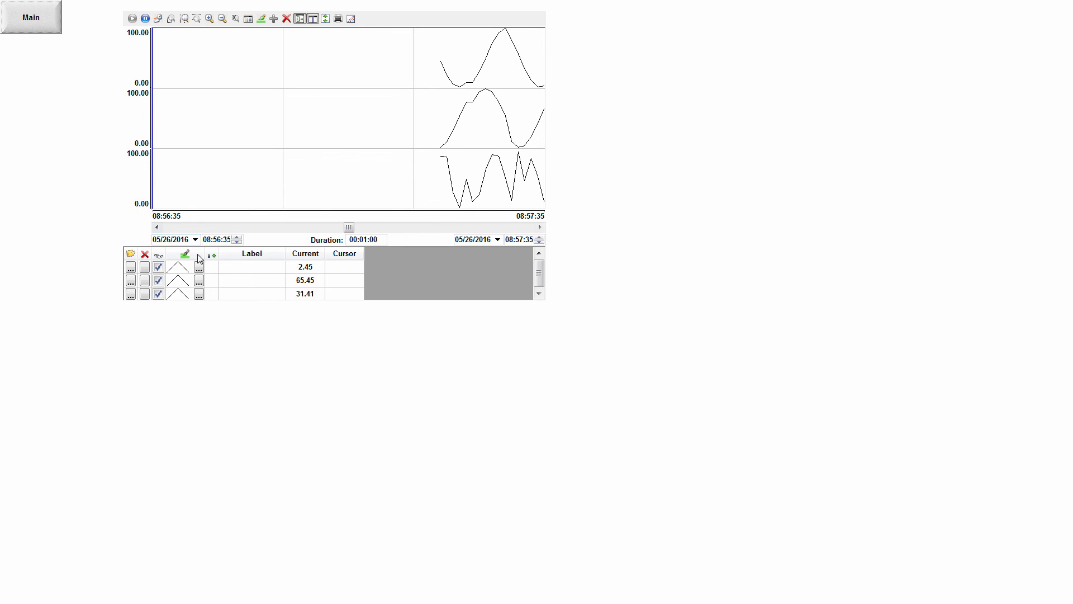
Switch back to InduSoft Web Studio and open the points list of the trend control on the Trend screen.
{"action": "key", "text": "alt+Tab"}
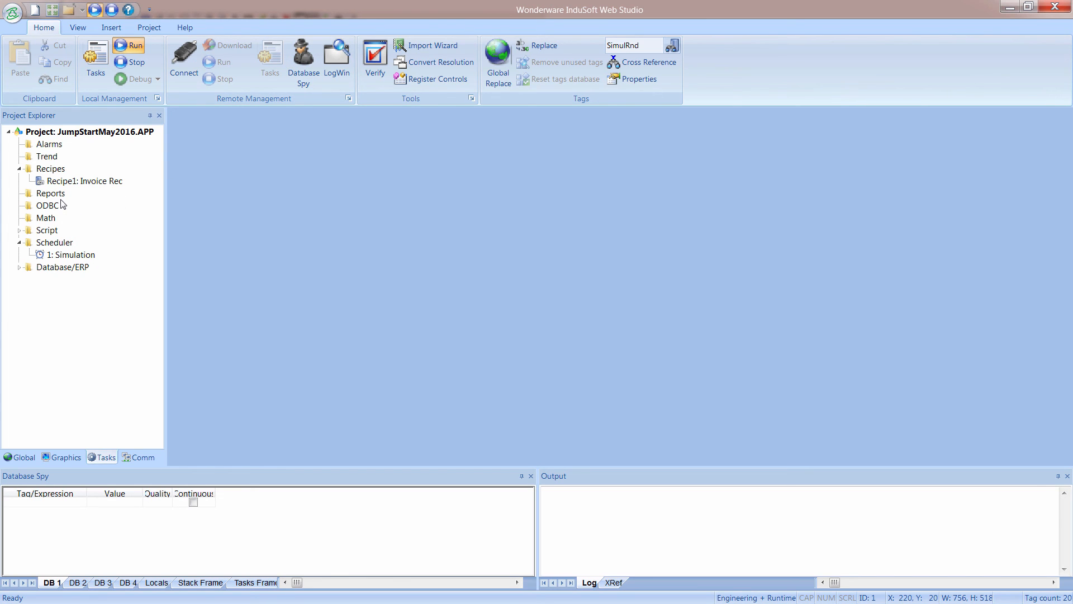
{"action": "left_click", "coordinate": [64, 457]}
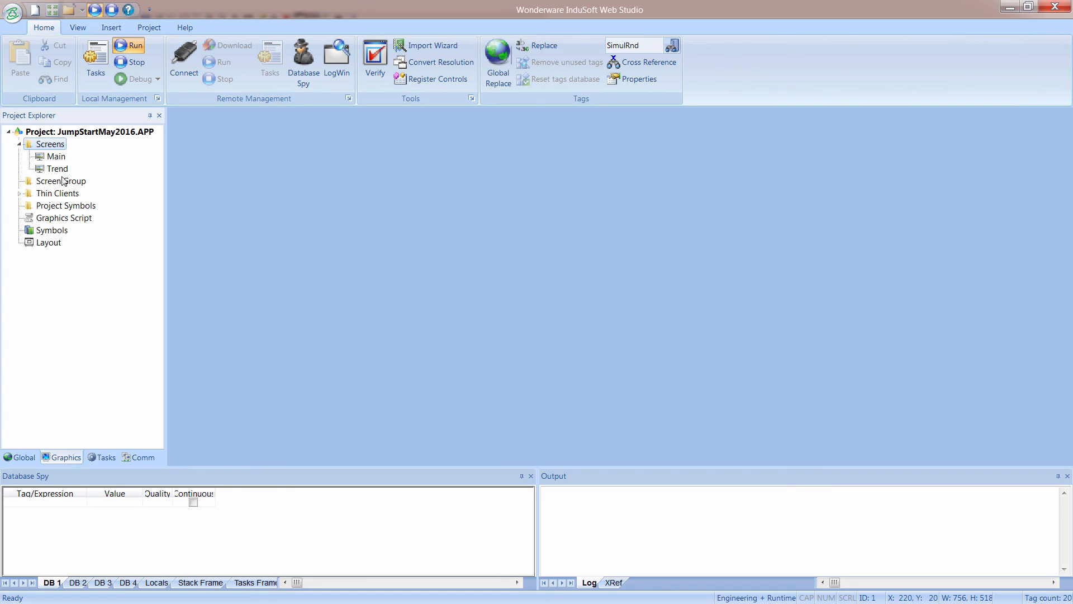
{"action": "double_click", "coordinate": [56, 168]}
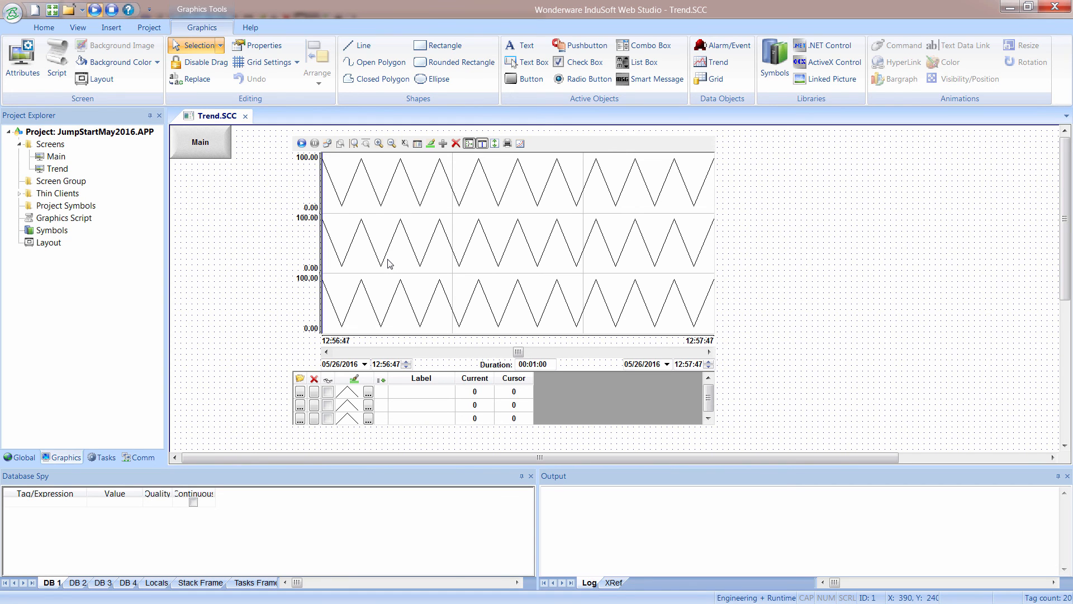
{"action": "double_click", "coordinate": [390, 264]}
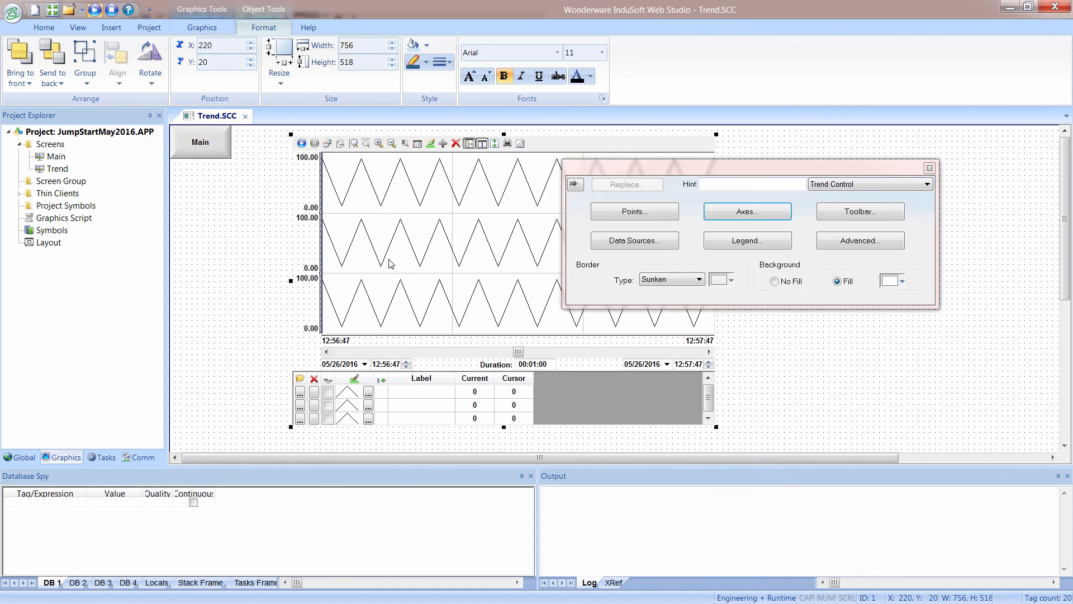
{"action": "left_click", "coordinate": [670, 217]}
Set point 1's Min Scale to MinScale[1], creating the MinScale tag as a Real array of size 3.
{"action": "left_click", "coordinate": [741, 130]}
{"action": "left_click", "coordinate": [779, 134]}
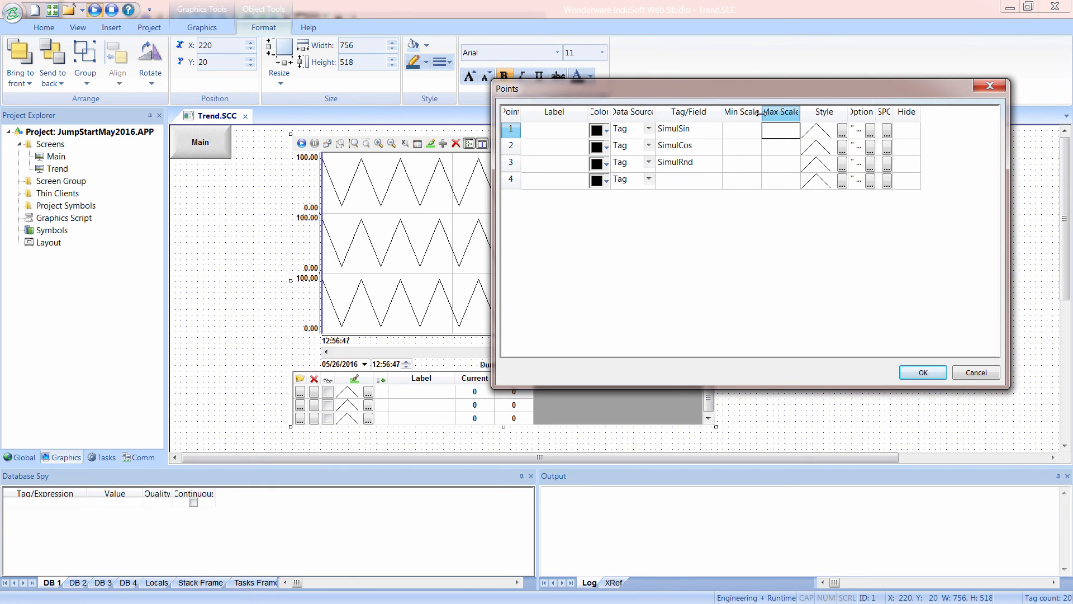
{"action": "left_click_drag", "start_coordinate": [782, 112], "coordinate": [864, 113]}
{"action": "left_click", "coordinate": [778, 134]}
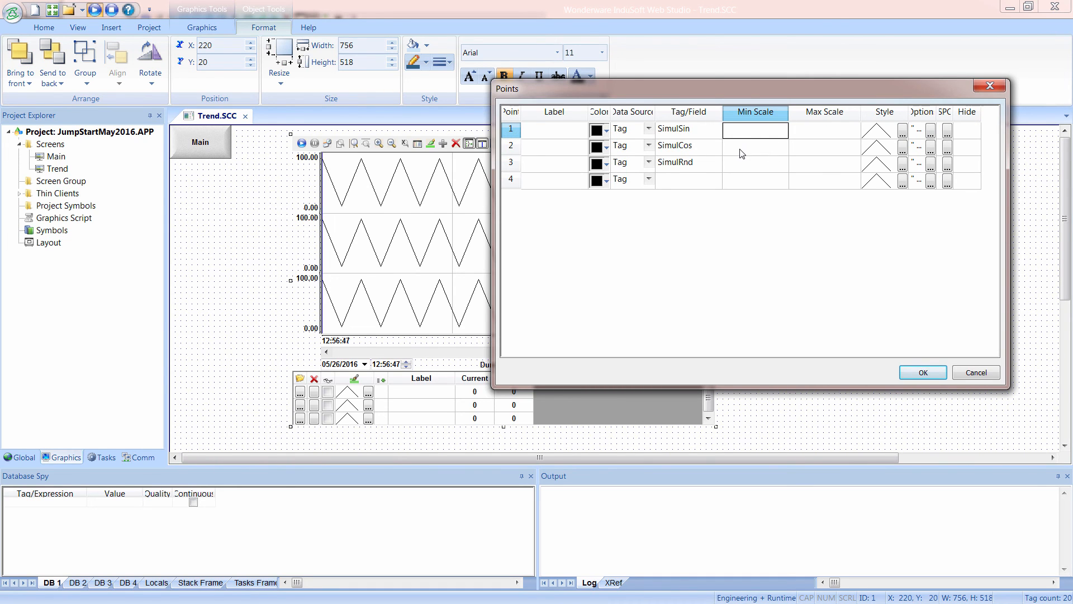
{"action": "type", "text": "MinScale[1"}
{"action": "key", "text": "Return"}
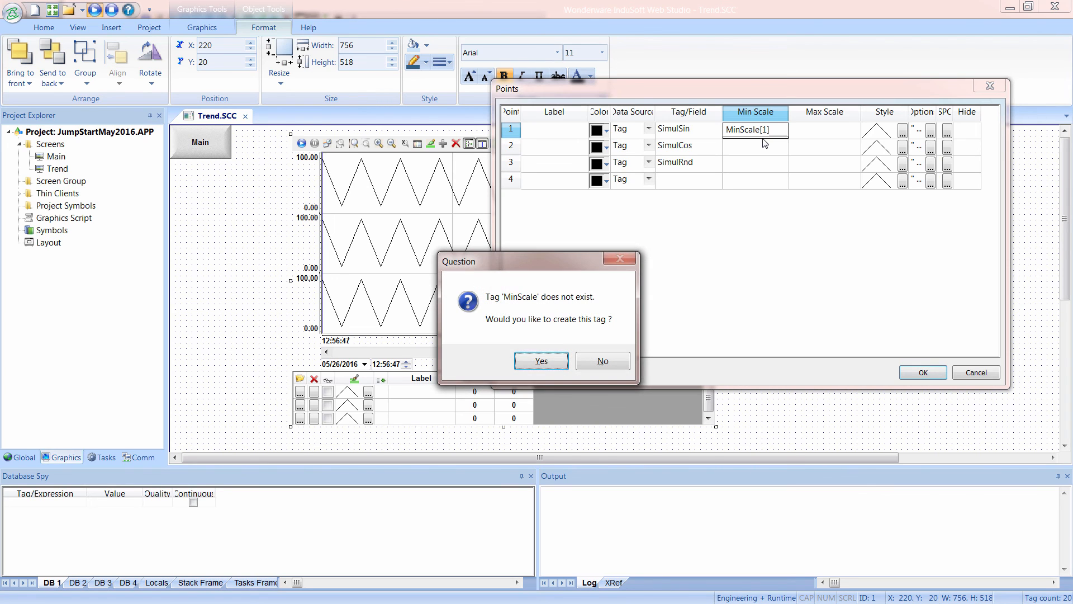
{"action": "left_click", "coordinate": [541, 361]}
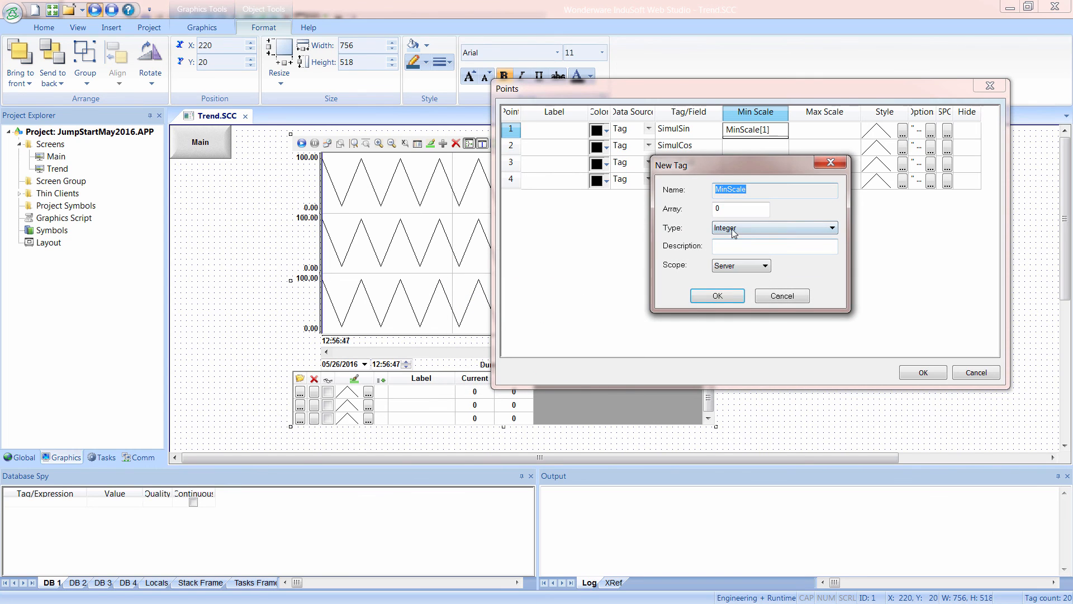
{"action": "left_click", "coordinate": [734, 229]}
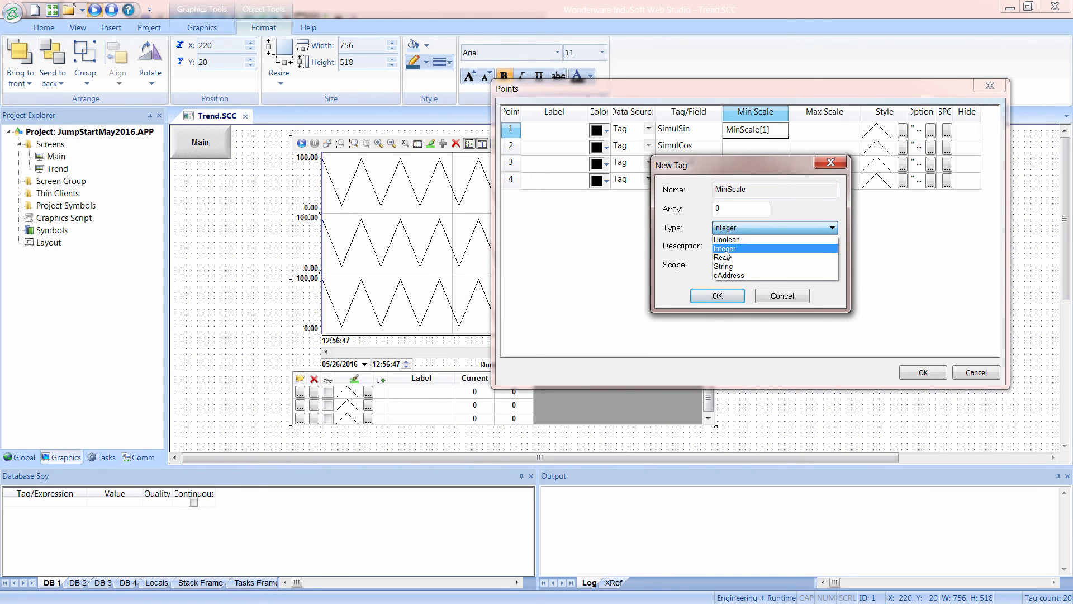
{"action": "left_click", "coordinate": [726, 257]}
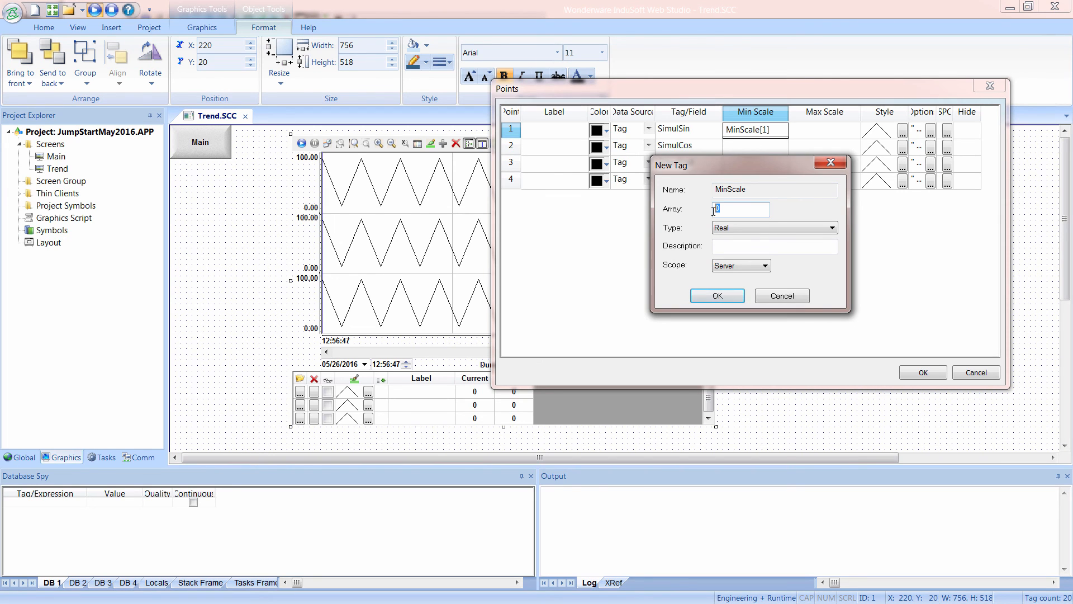
{"action": "left_click", "coordinate": [718, 297]}
Set the Min Scale of point 2 to MinScale[2] and of point 3 to MinScale[3].
{"action": "left_click", "coordinate": [745, 132]}
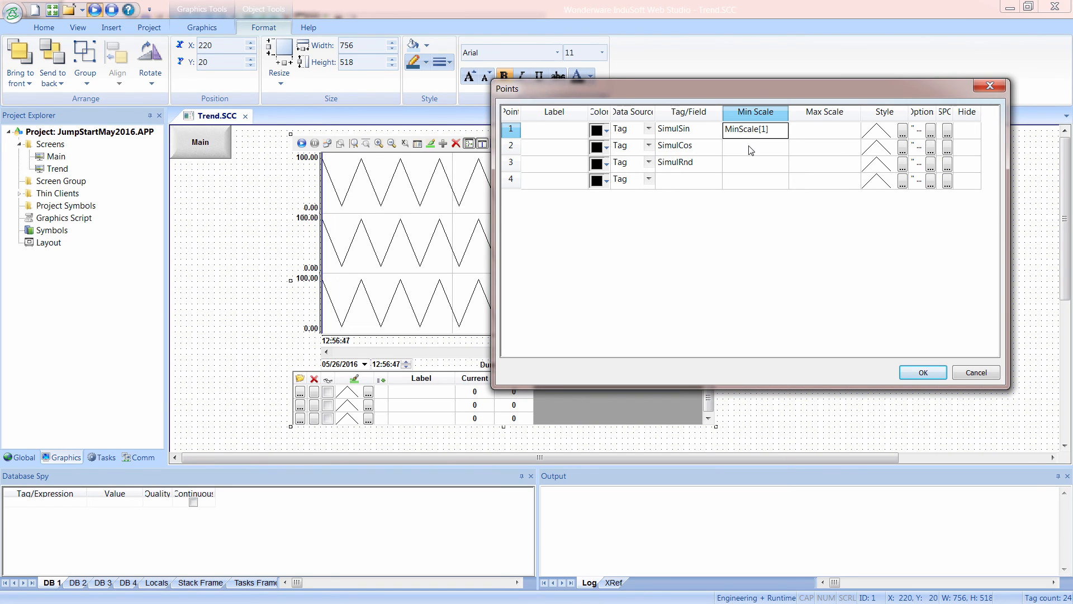
{"action": "left_click", "coordinate": [751, 149]}
{"action": "type", "text": "MinScale[1]"}
{"action": "left_click", "coordinate": [755, 167]}
{"action": "type", "text": "MinScale[1]"}
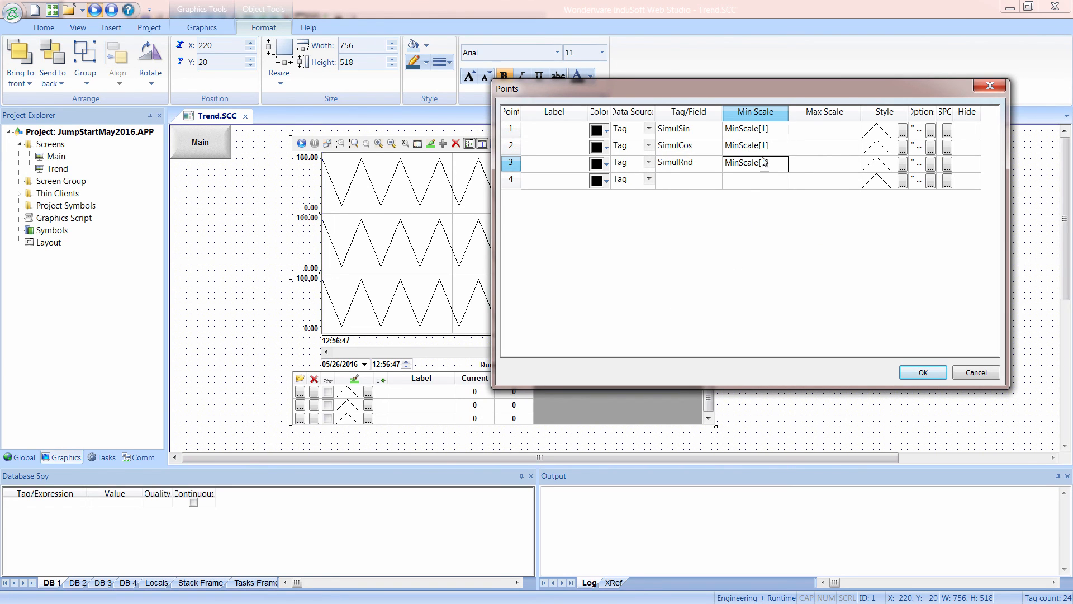
{"action": "left_click", "coordinate": [766, 149]}
{"action": "left_click", "coordinate": [765, 150]}
{"action": "double_click", "coordinate": [764, 149]}
{"action": "type", "text": "2"}
{"action": "left_click", "coordinate": [765, 163]}
{"action": "left_click", "coordinate": [765, 164]}
{"action": "double_click", "coordinate": [765, 163]}
{"action": "type", "text": "3"}
Set point 1's Max Scale to MaxScale[1], creating the MaxScale tag as a Real array of size 3.
{"action": "left_click", "coordinate": [810, 134]}
{"action": "type", "text": "MaxScale[1"}
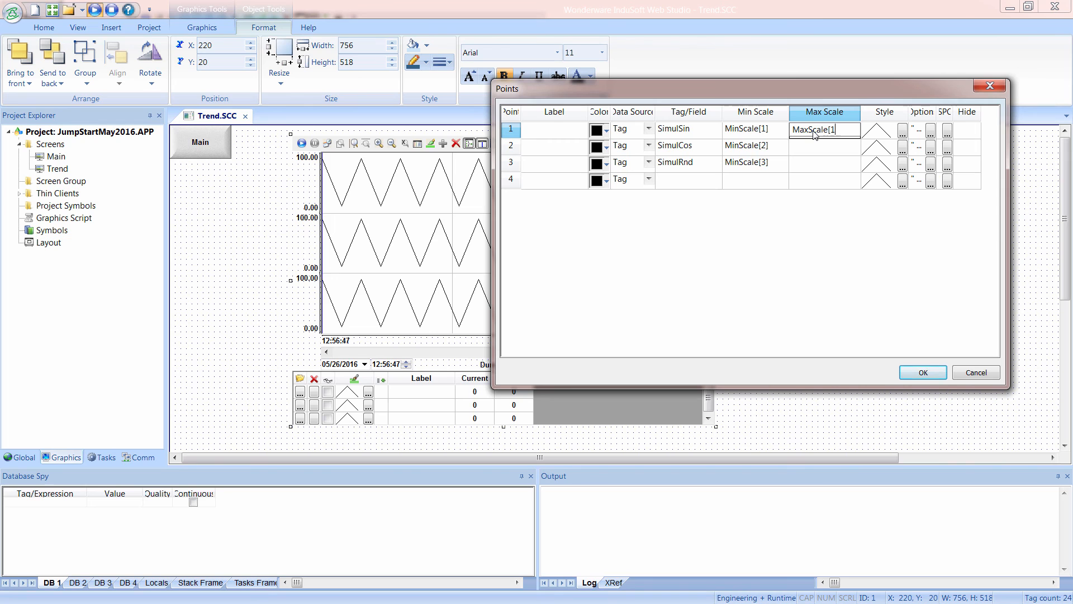
{"action": "key", "text": "Return"}
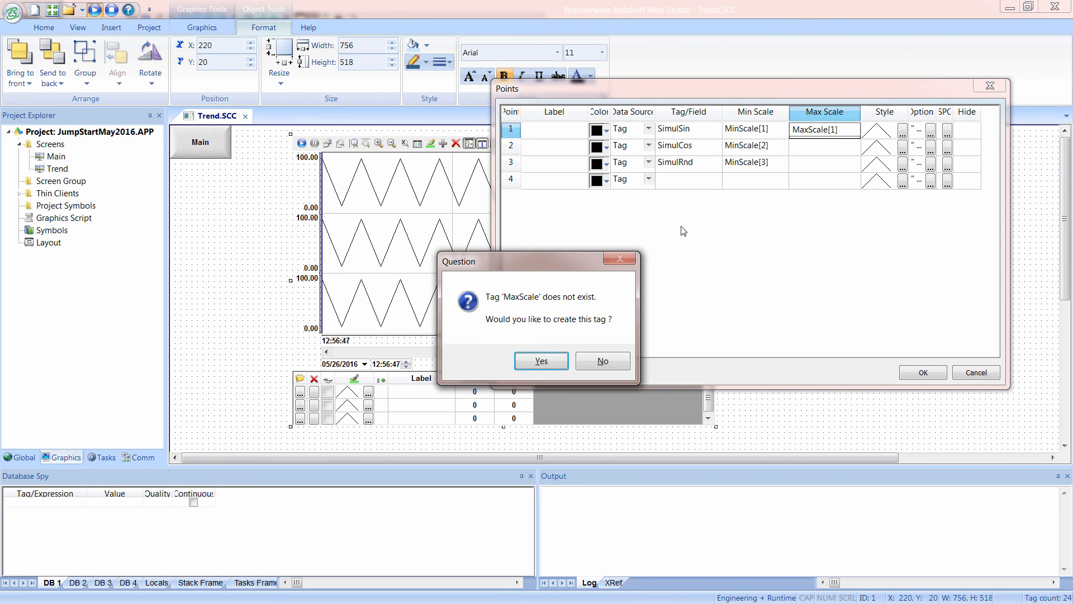
{"action": "left_click", "coordinate": [538, 361]}
{"action": "left_click", "coordinate": [724, 229]}
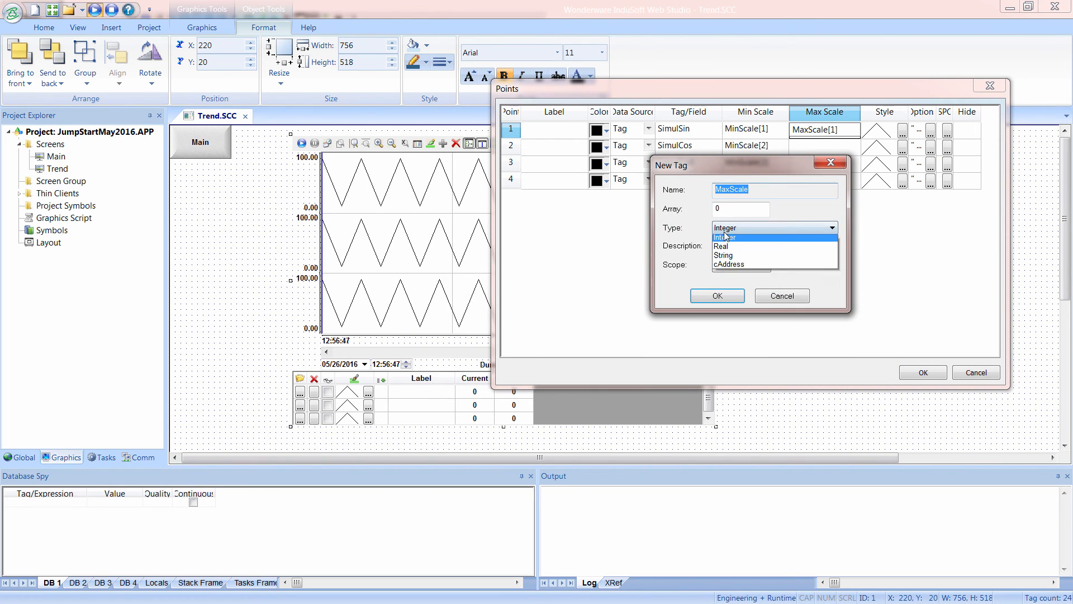
{"action": "left_click", "coordinate": [727, 260]}
{"action": "left_click_drag", "start_coordinate": [725, 208], "coordinate": [706, 218]}
{"action": "type", "text": "3"}
{"action": "left_click", "coordinate": [717, 296]}
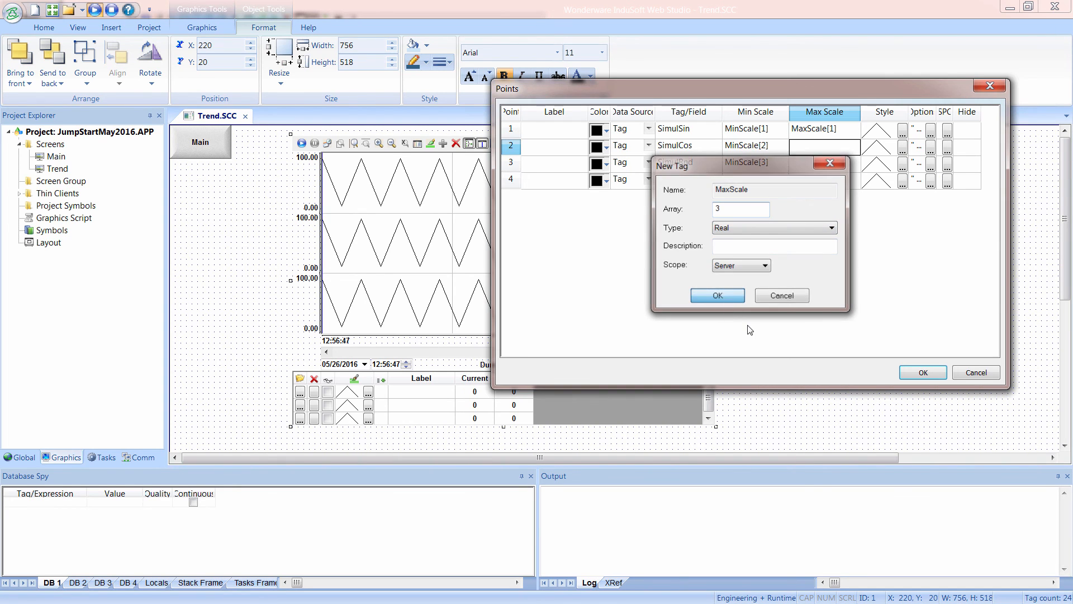
Set the Max Scale of point 2 to MaxScale[2] and of point 3 to MaxScale[3], and accept the trend points.
{"action": "left_click", "coordinate": [819, 147]}
{"action": "left_click", "coordinate": [818, 133]}
{"action": "left_click", "coordinate": [819, 152]}
{"action": "type", "text": "MaxScale[1]"}
{"action": "left_click", "coordinate": [823, 165]}
{"action": "type", "text": "MaxScale[1]"}
{"action": "left_click", "coordinate": [831, 147]}
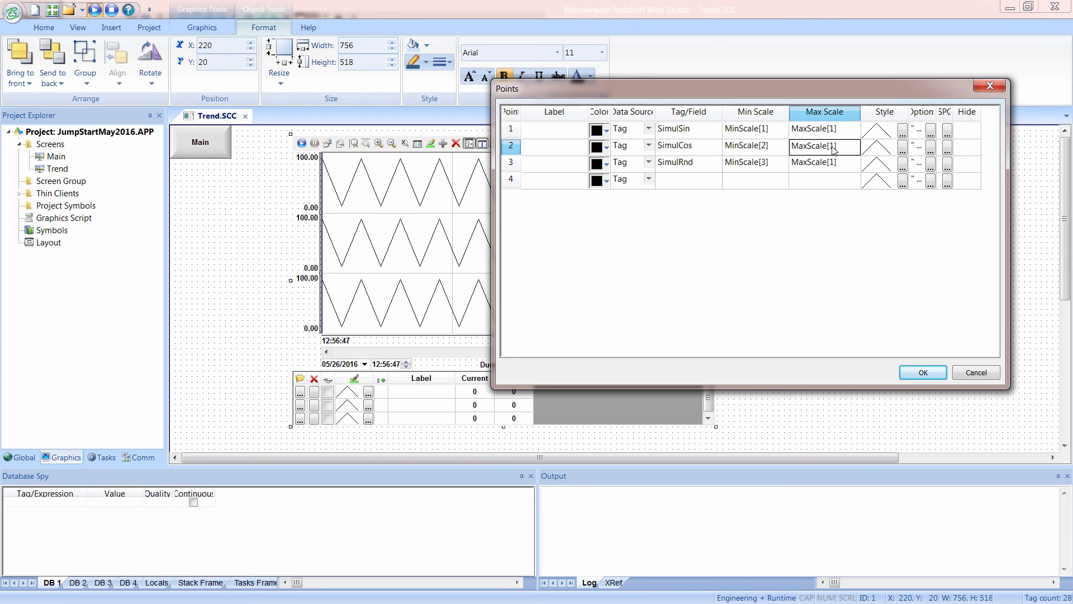
{"action": "left_click", "coordinate": [835, 149]}
{"action": "double_click", "coordinate": [833, 152]}
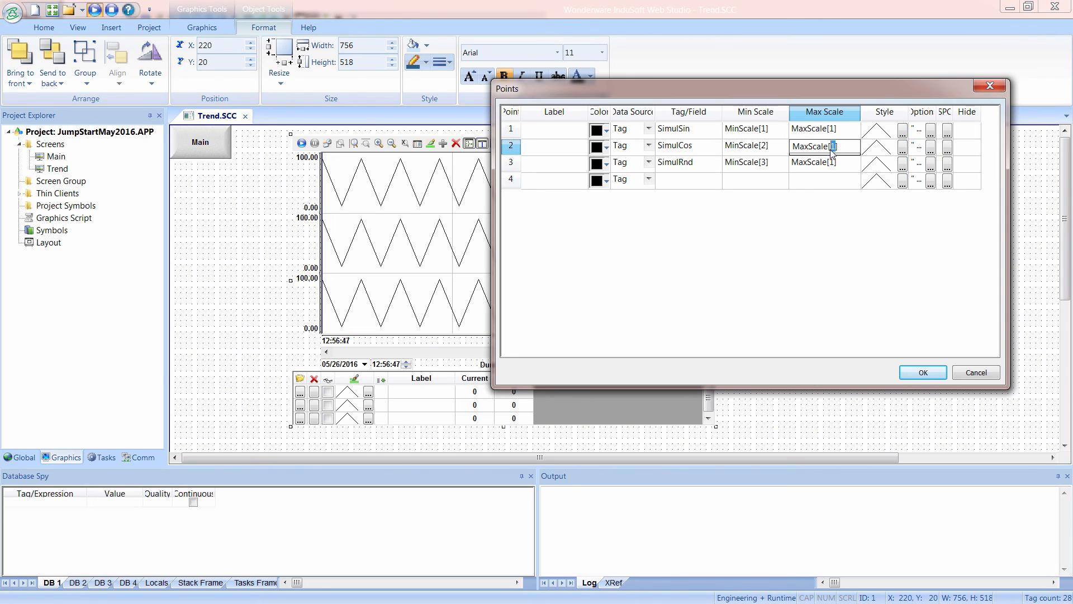
{"action": "type", "text": "2"}
{"action": "left_click", "coordinate": [833, 163]}
{"action": "left_click", "coordinate": [835, 166]}
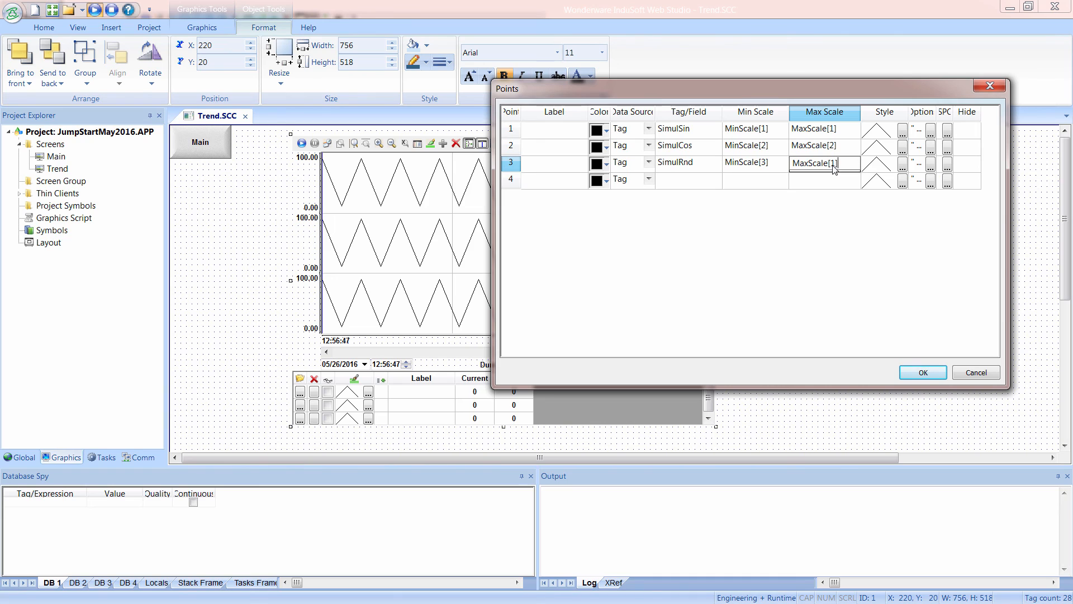
{"action": "double_click", "coordinate": [833, 163]}
{"action": "type", "text": "3"}
{"action": "left_click", "coordinate": [909, 377]}
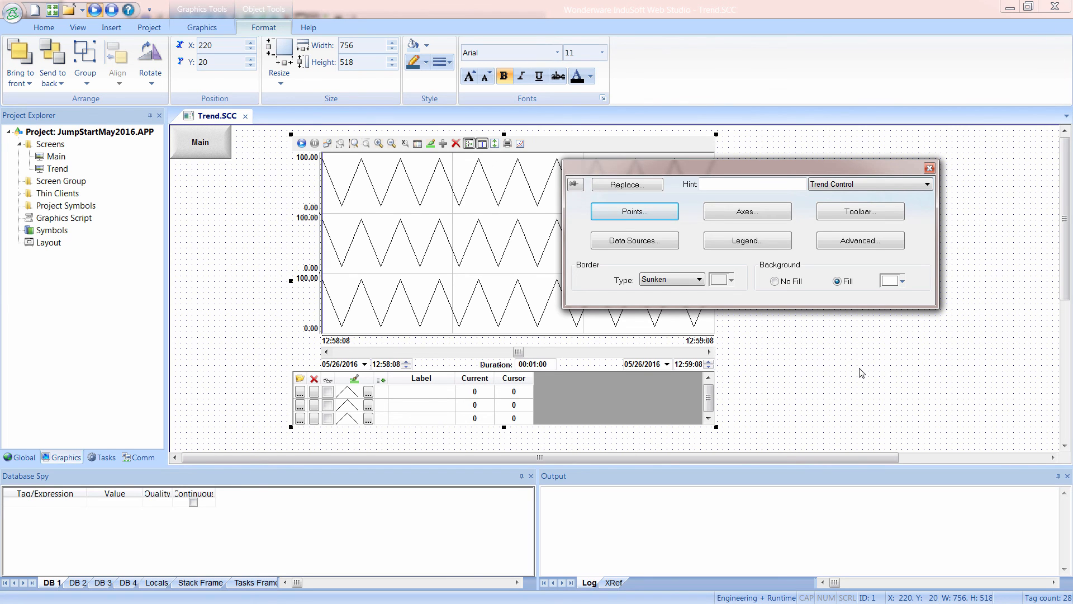
Reopen the trend's points to review their Min Scale and Max Scale tags, and close the trend control's properties.
{"action": "left_click", "coordinate": [662, 213]}
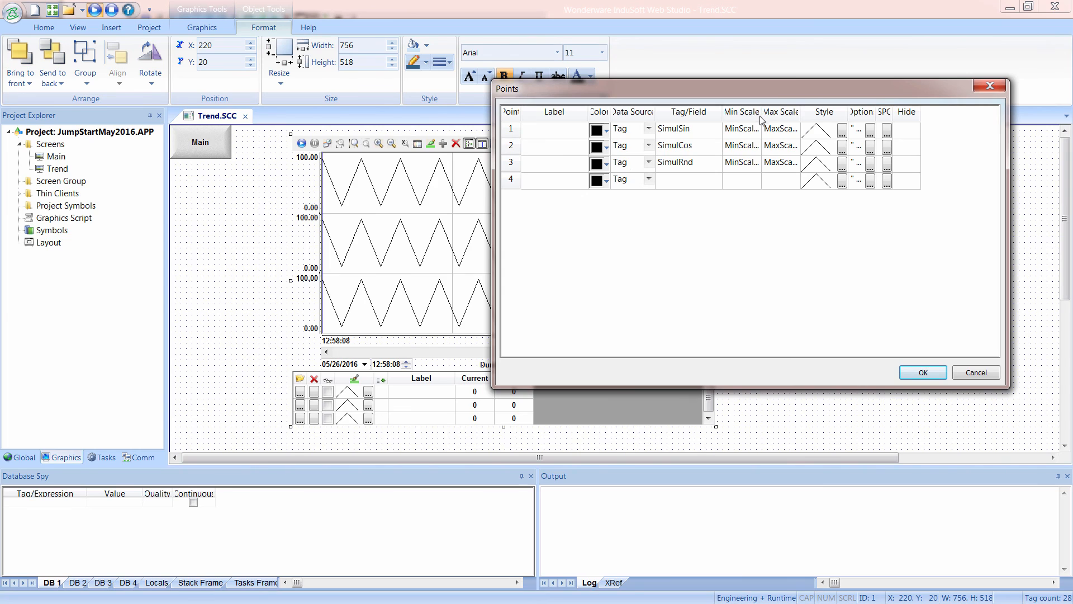
{"action": "left_click_drag", "start_coordinate": [763, 108], "coordinate": [790, 110]}
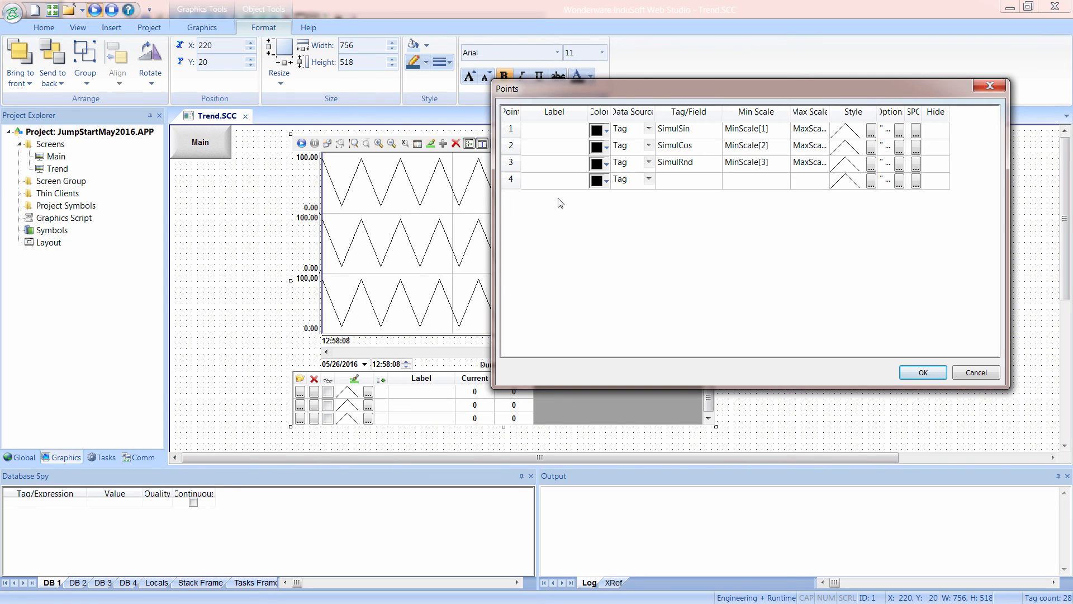
{"action": "left_click", "coordinate": [923, 372]}
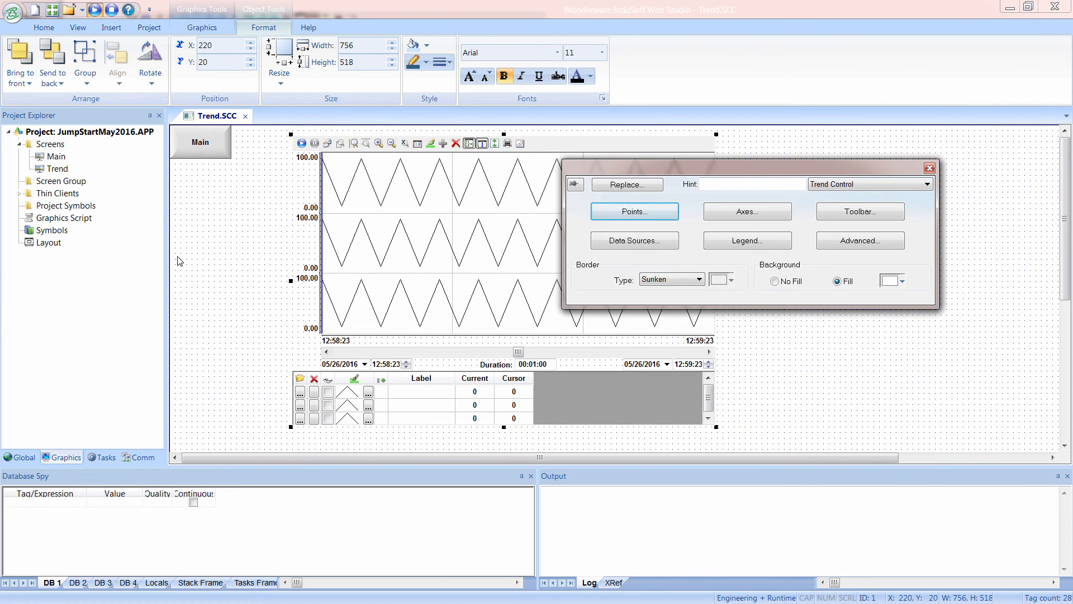
{"action": "left_click", "coordinate": [929, 168]}
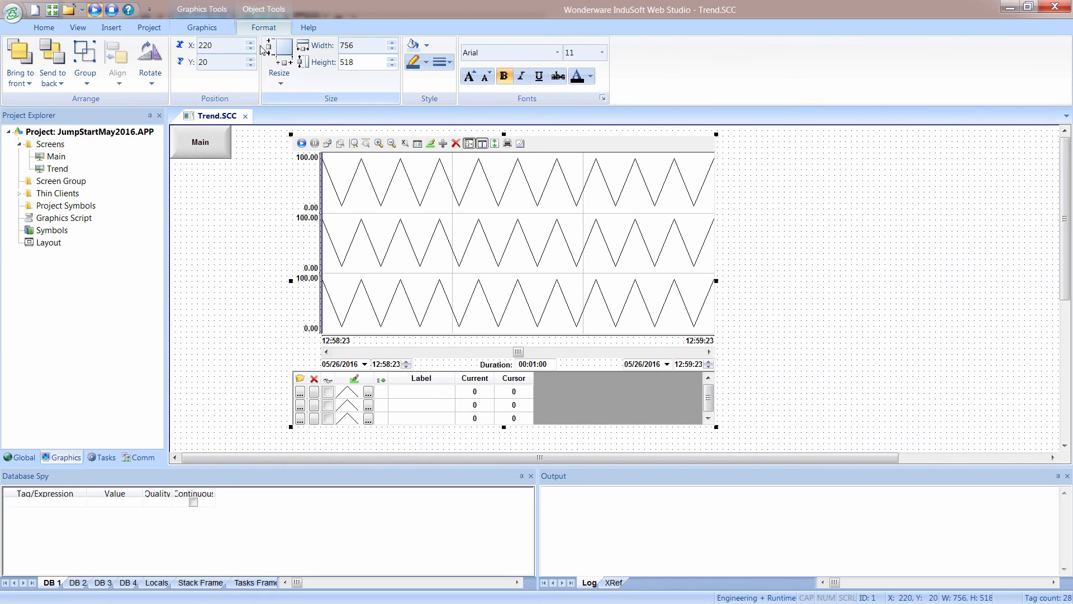
Place a radio button about 105 by 30 below the Main button, with caption Pen 1 and tag SelectedRow.
{"action": "left_click", "coordinate": [207, 28]}
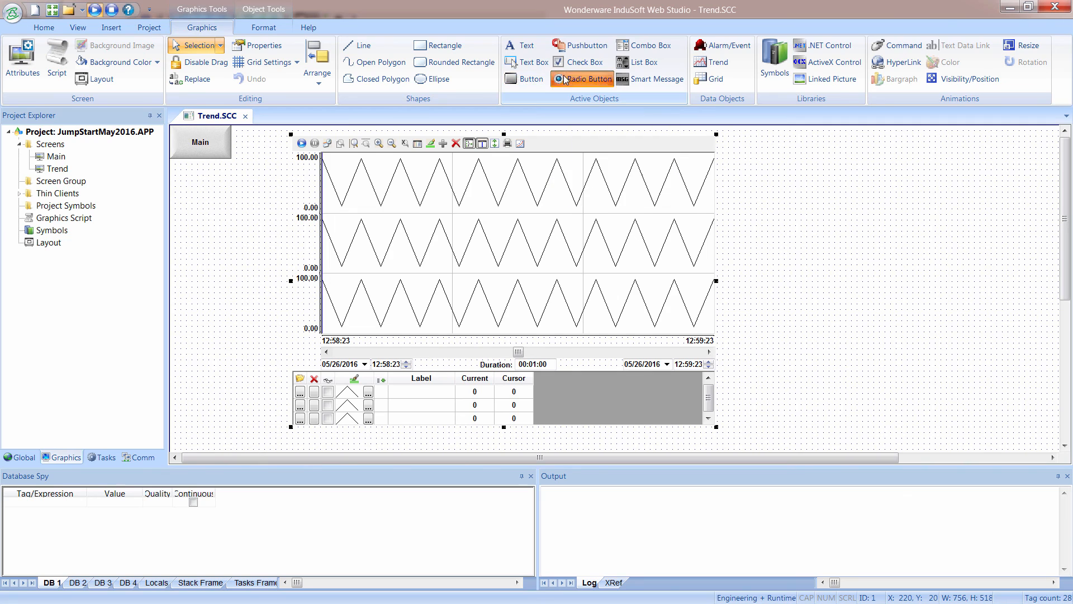
{"action": "left_click", "coordinate": [585, 78]}
{"action": "left_click_drag", "start_coordinate": [183, 209], "coordinate": [243, 226]}
{"action": "double_click", "coordinate": [215, 222]}
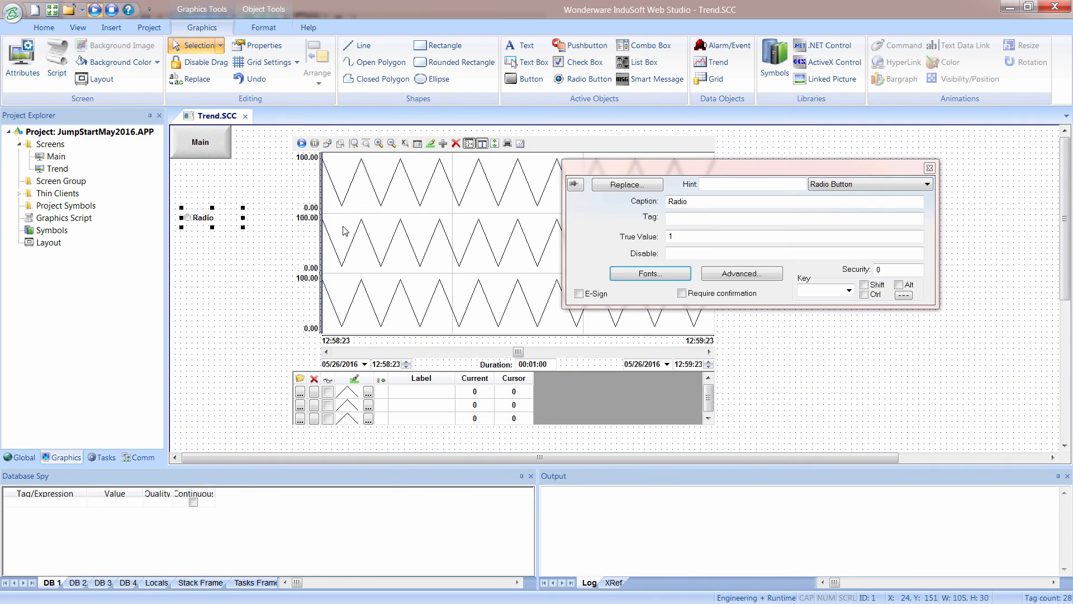
{"action": "type", "text": "Pen 1"}
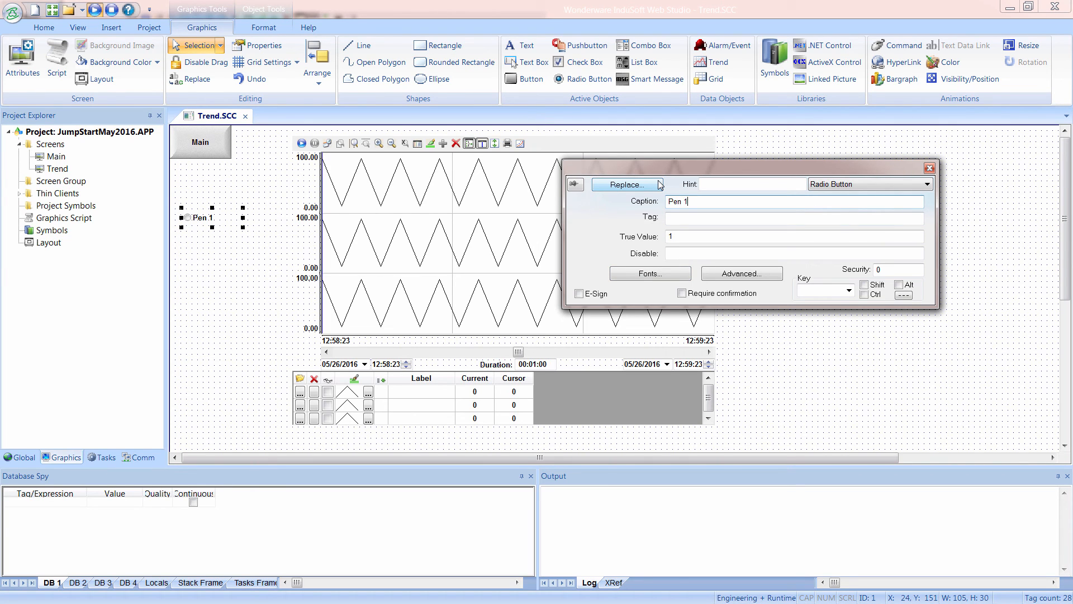
{"action": "left_click", "coordinate": [695, 221]}
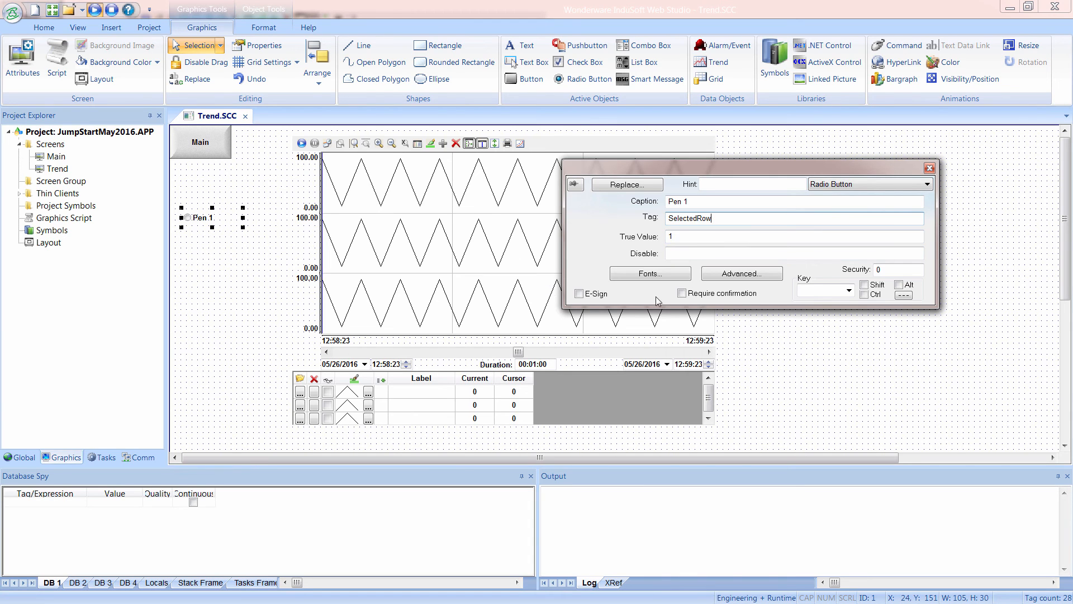
Create the SelectedRow tag for the radio button as an Integer with array size 0 and Server scope.
{"action": "left_click", "coordinate": [224, 251]}
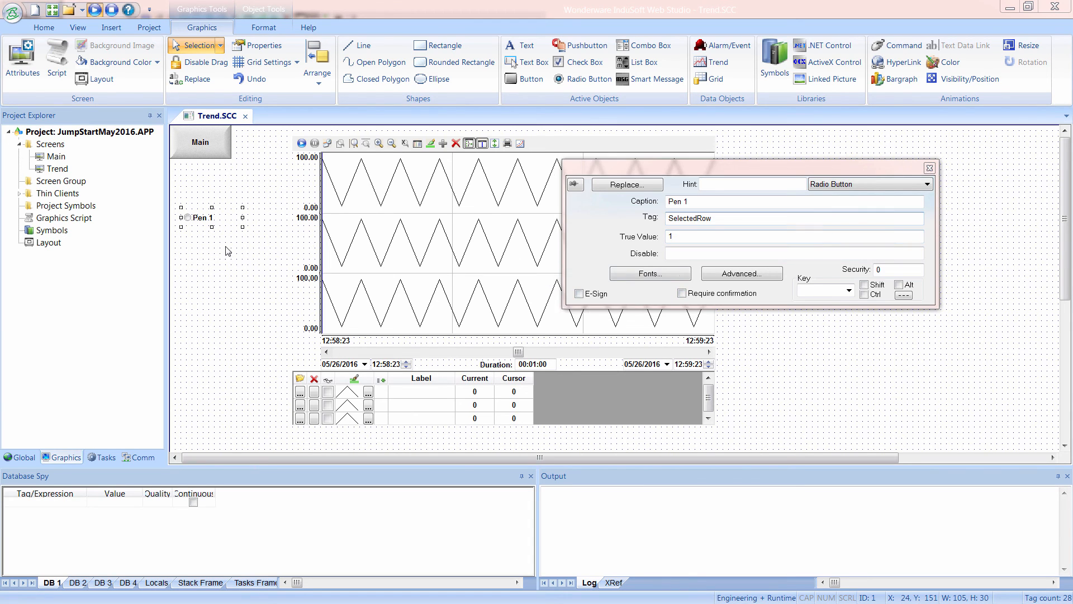
{"action": "left_click", "coordinate": [542, 361]}
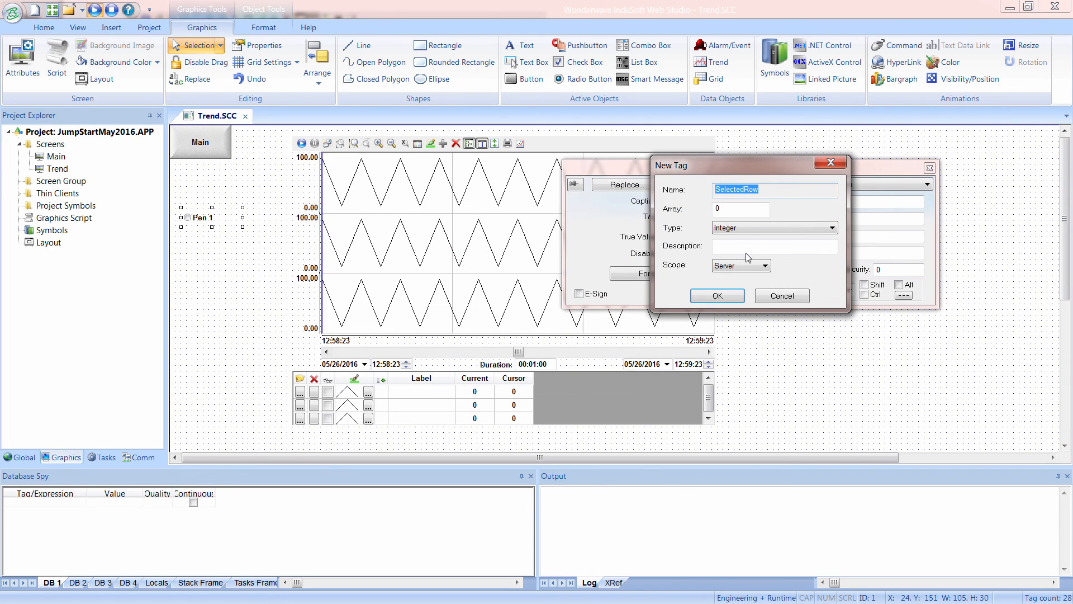
{"action": "left_click", "coordinate": [742, 227]}
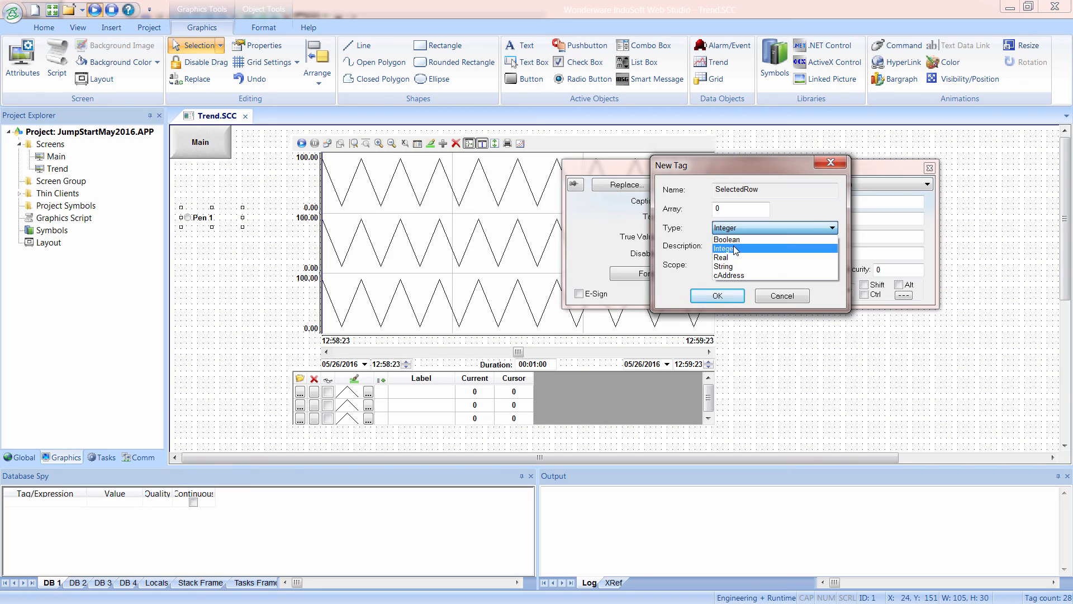
{"action": "left_click", "coordinate": [735, 248]}
{"action": "left_click", "coordinate": [722, 301]}
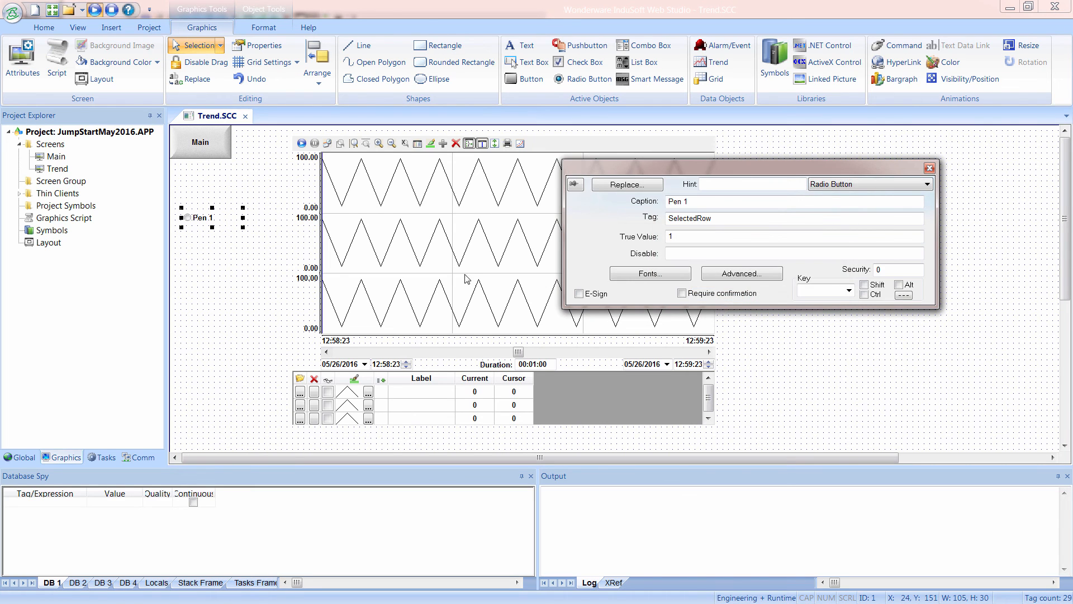
Duplicate the Pen 1 radio button vertically and give the upper one the caption Pen 2 and True Value 2.
{"action": "left_click_drag", "start_coordinate": [205, 221], "coordinate": [206, 240]}
{"action": "left_click", "coordinate": [199, 217]}
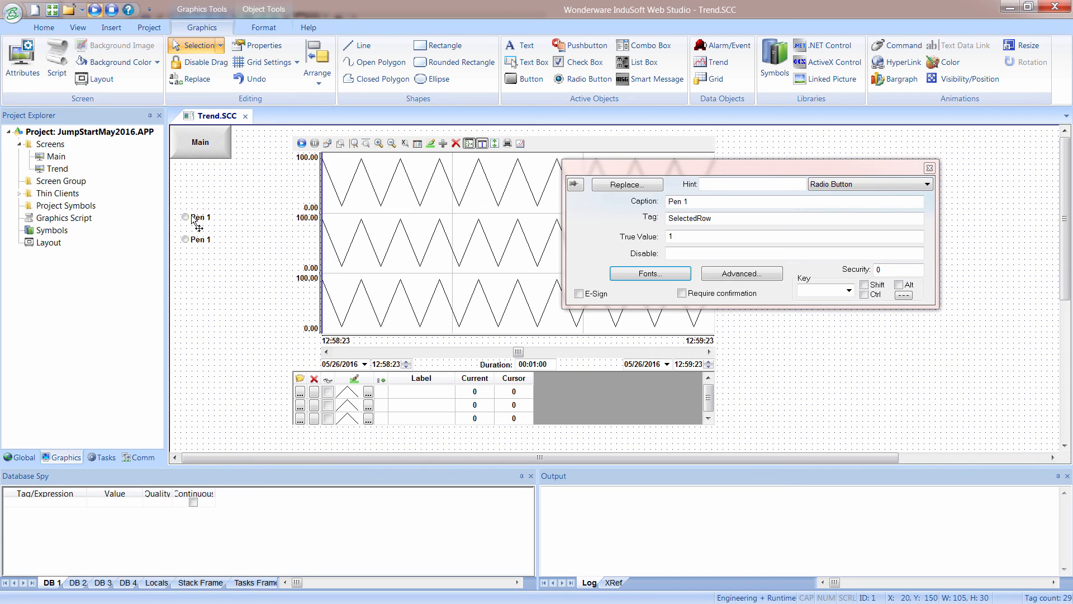
{"action": "left_click_drag", "start_coordinate": [691, 201], "coordinate": [681, 203]}
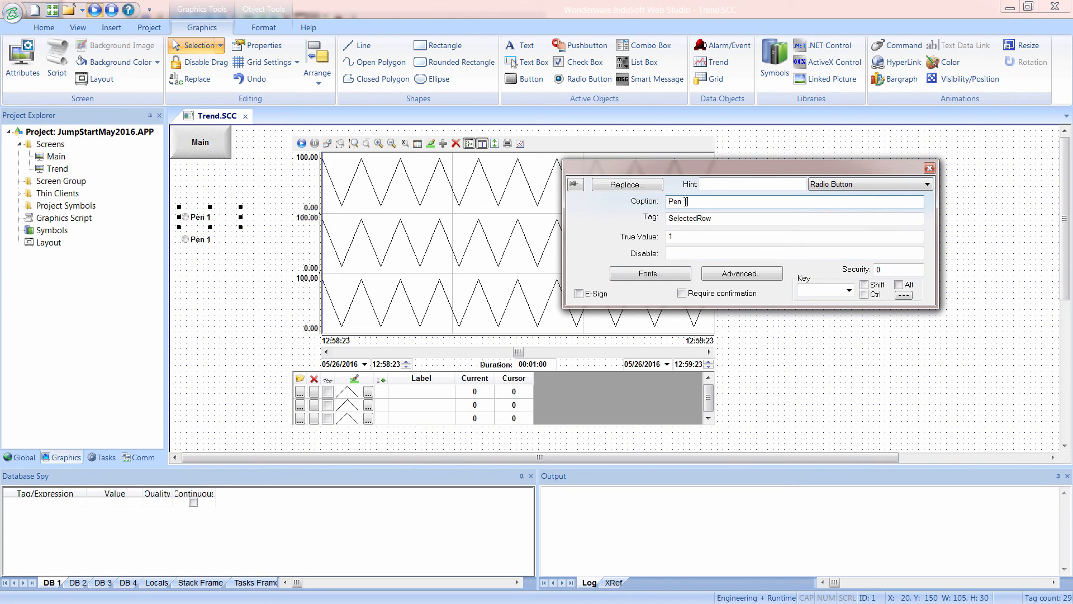
{"action": "type", "text": "2"}
{"action": "double_click", "coordinate": [671, 235]}
{"action": "type", "text": "2"}
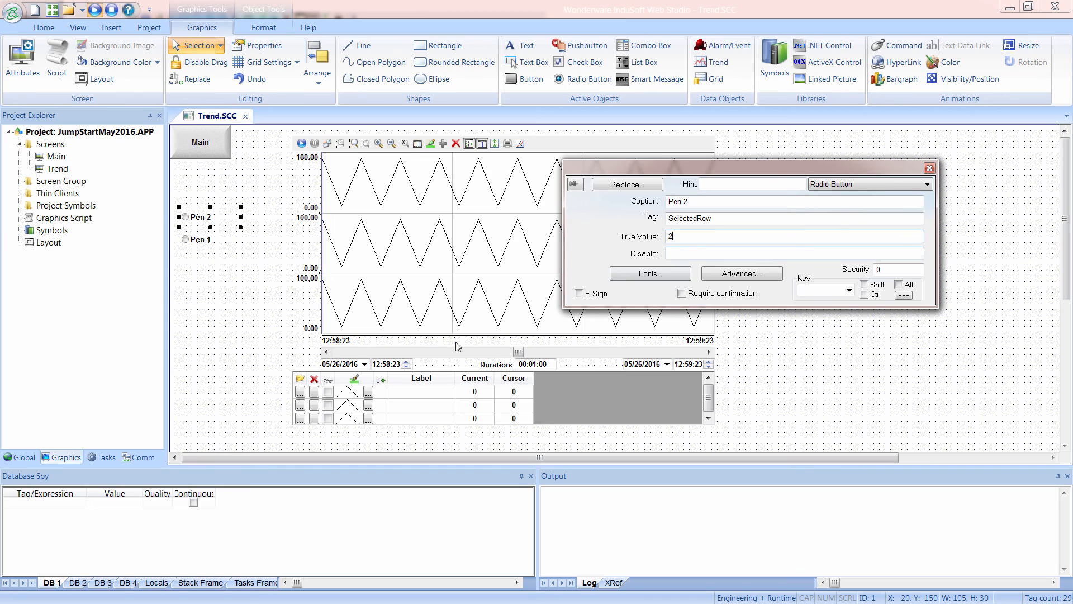
Close the radio button's properties and rearrange the two radio buttons so Pen 1 sits above Pen 2.
{"action": "left_click", "coordinate": [218, 279]}
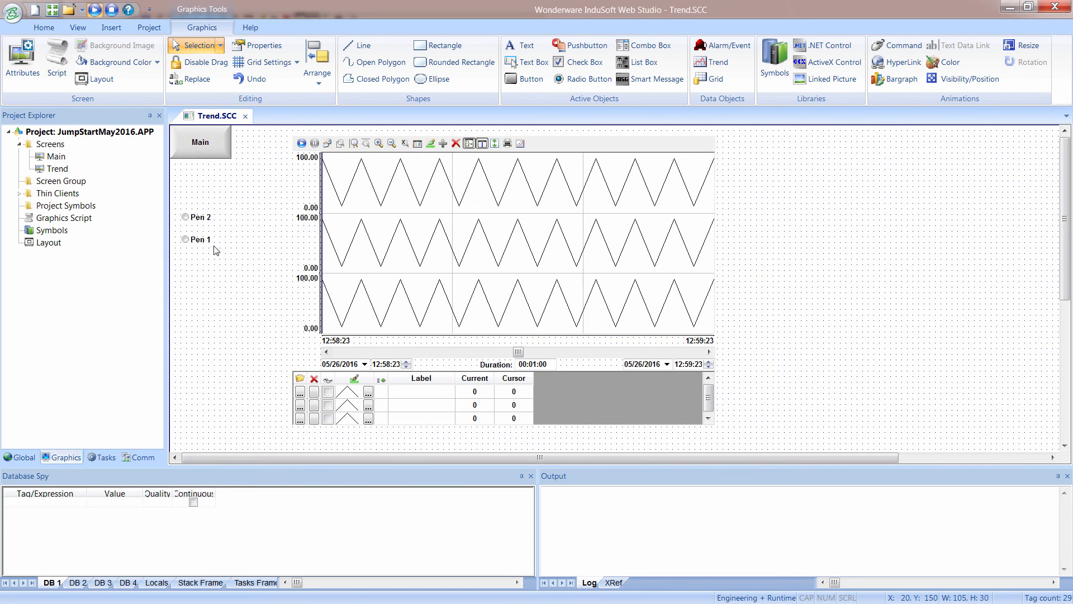
{"action": "mouse_move", "coordinate": [206, 220]}
{"action": "left_mouse_down"}
{"action": "mouse_move", "coordinate": [206, 260]}
{"action": "mouse_move", "coordinate": [201, 214]}
{"action": "left_mouse_up"}
{"action": "left_click_drag", "start_coordinate": [197, 255], "coordinate": [196, 238]}
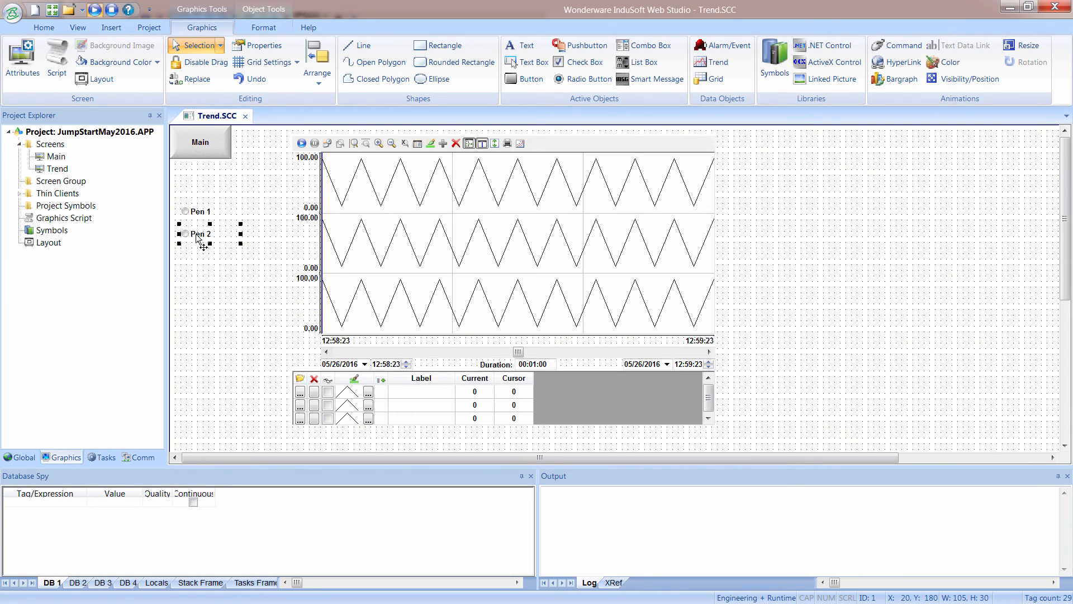
Duplicate the Pen 2 radio button below itself and give the copy the caption Pen 3 and True Value 3.
{"action": "left_click_drag", "start_coordinate": [197, 237], "coordinate": [195, 261]}
{"action": "double_click", "coordinate": [195, 261]}
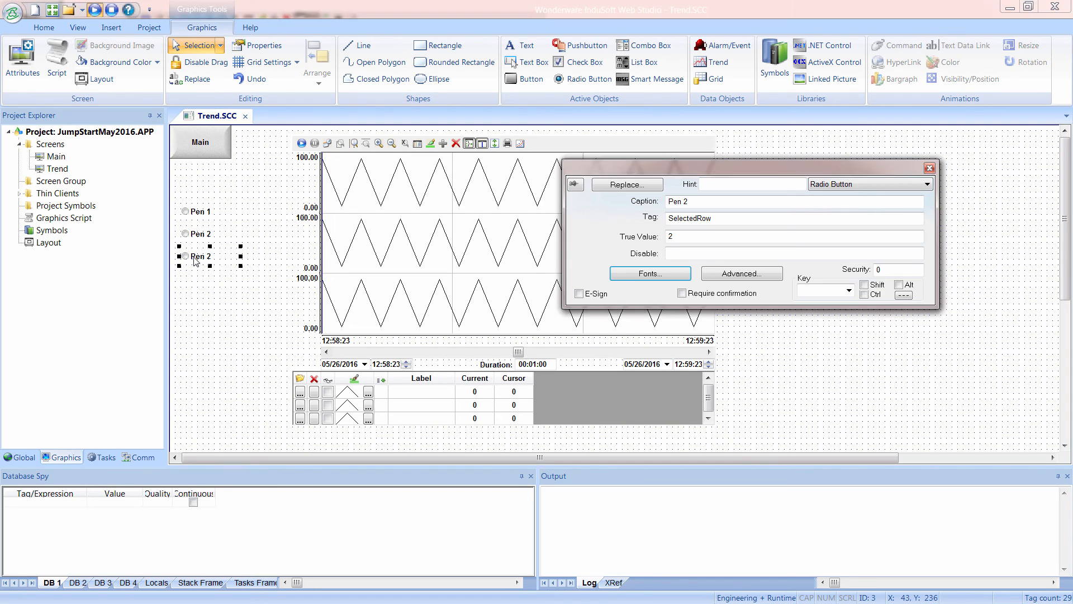
{"action": "double_click", "coordinate": [685, 202]}
{"action": "left_click", "coordinate": [681, 202]}
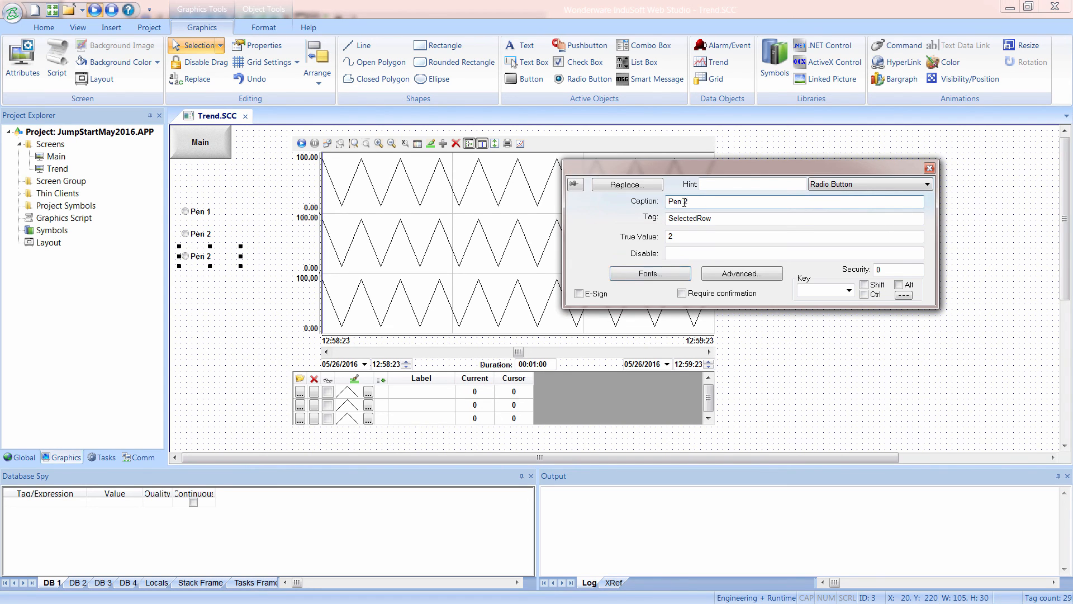
{"action": "double_click", "coordinate": [684, 234]}
{"action": "type", "text": "3"}
{"action": "left_click", "coordinate": [210, 321]}
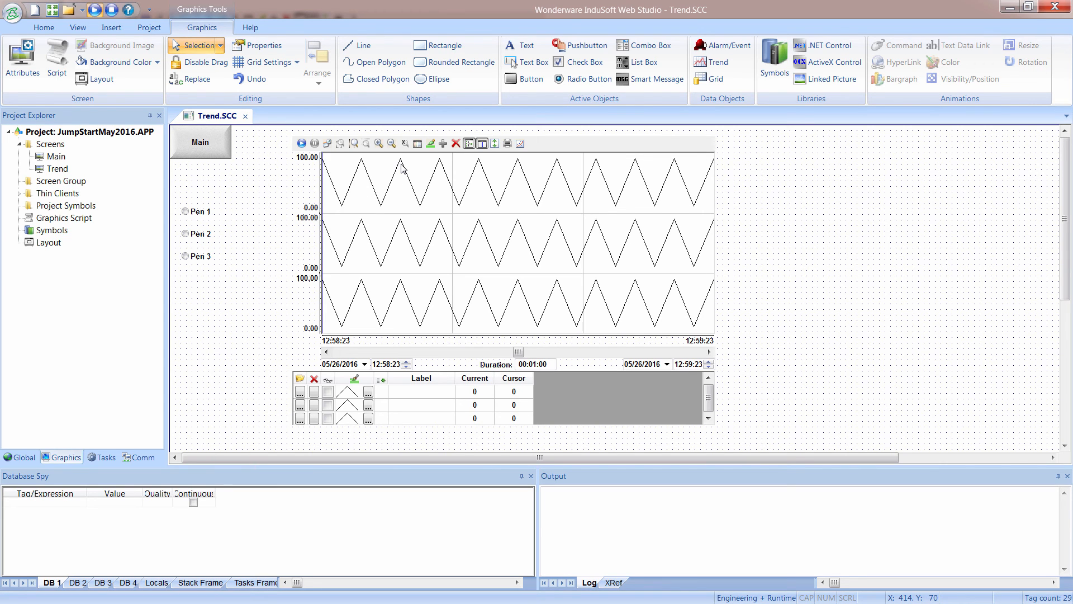
Insert the slider04 symbol from the system Sliders library below the Pen 3 radio button, at about X 30, Y 310.
{"action": "left_click", "coordinate": [62, 232]}
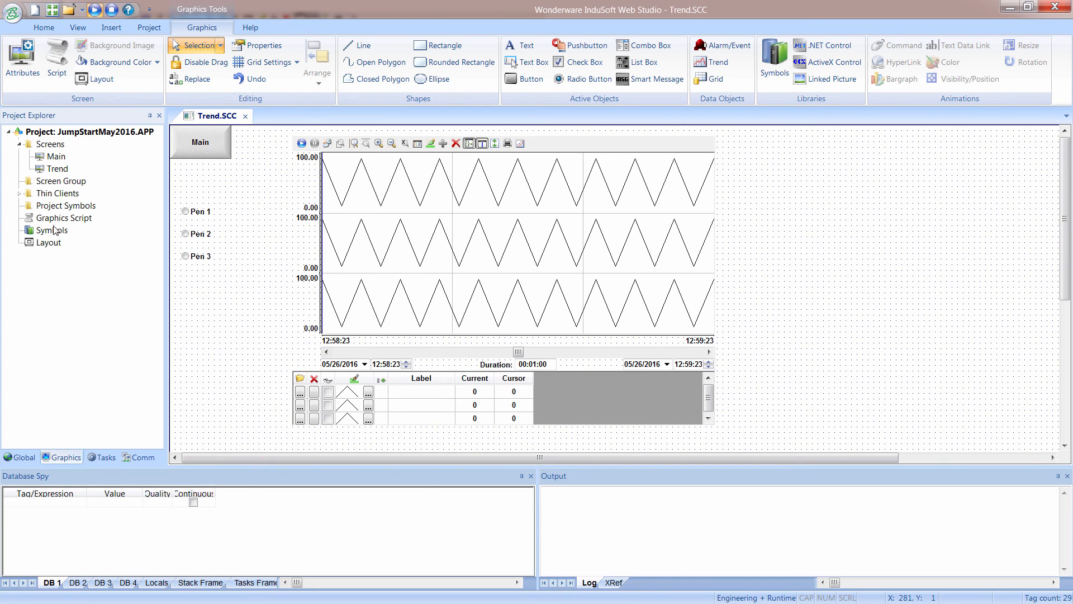
{"action": "double_click", "coordinate": [56, 231]}
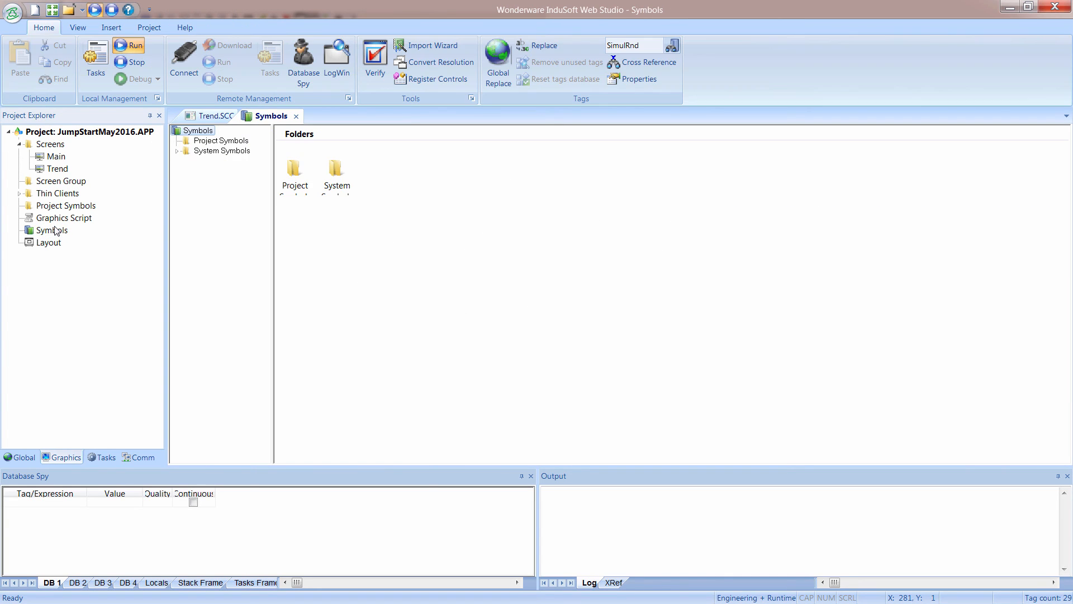
{"action": "left_click", "coordinate": [176, 151]}
{"action": "left_click", "coordinate": [217, 382]}
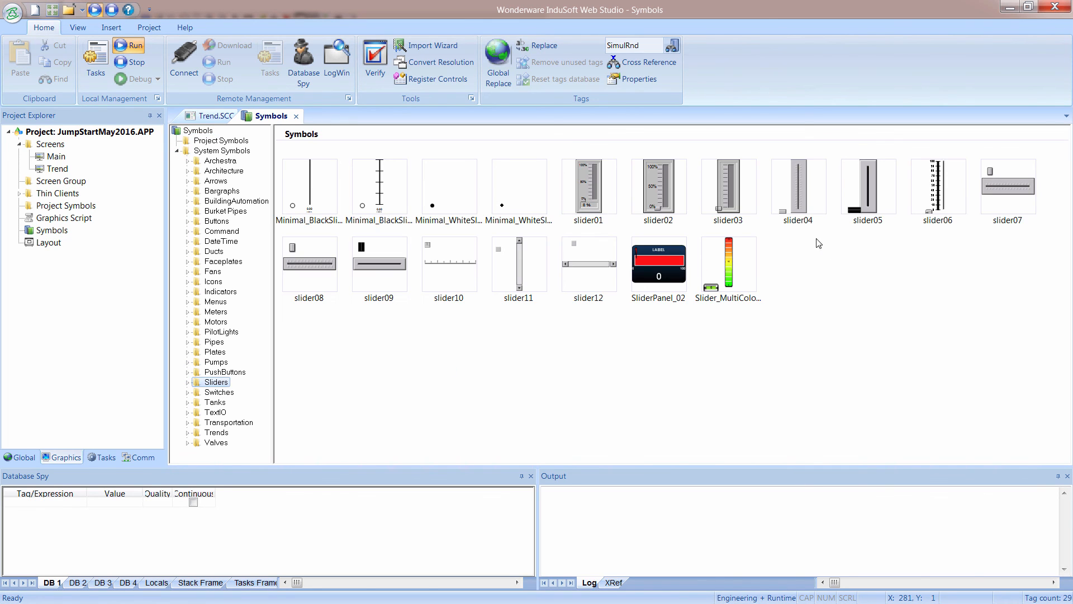
{"action": "double_click", "coordinate": [800, 205]}
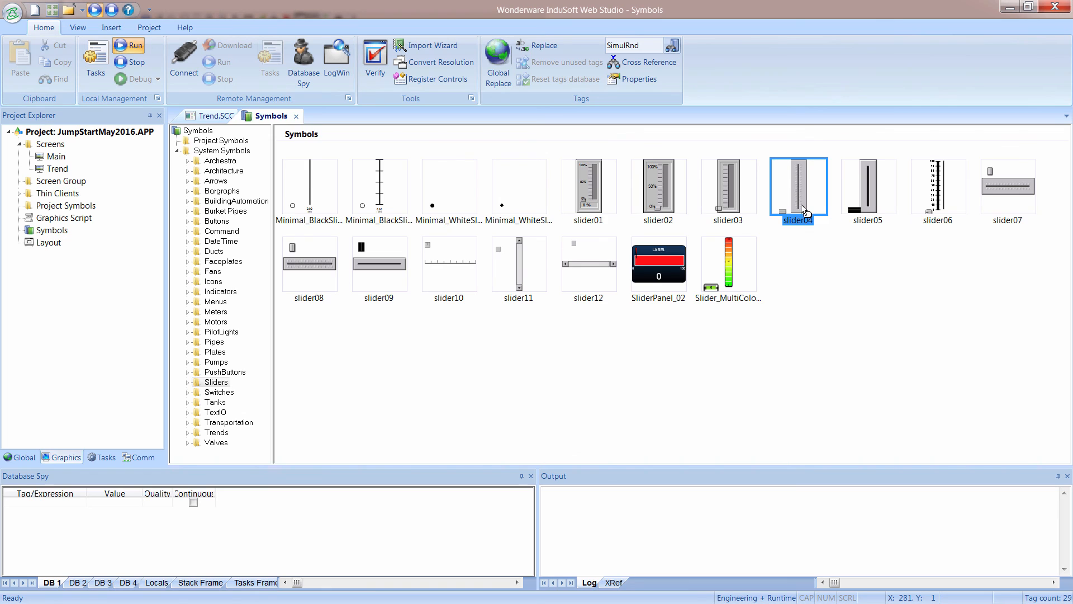
{"action": "left_click", "coordinate": [197, 320]}
{"action": "left_click_drag", "start_coordinate": [214, 353], "coordinate": [205, 341]}
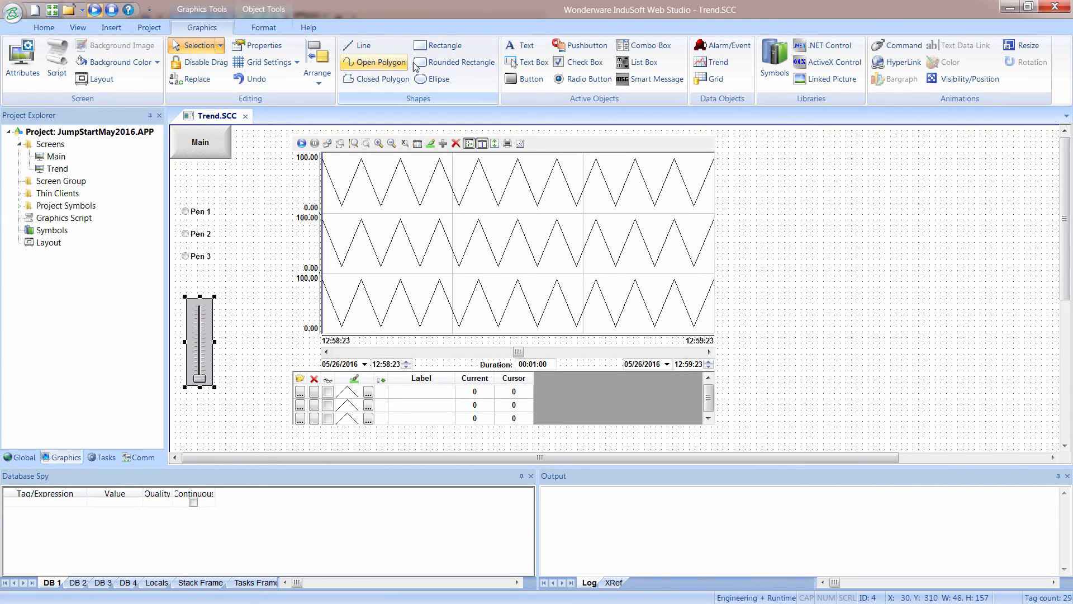
Add a text label reading Min above the slider.
{"action": "left_click", "coordinate": [520, 46]}
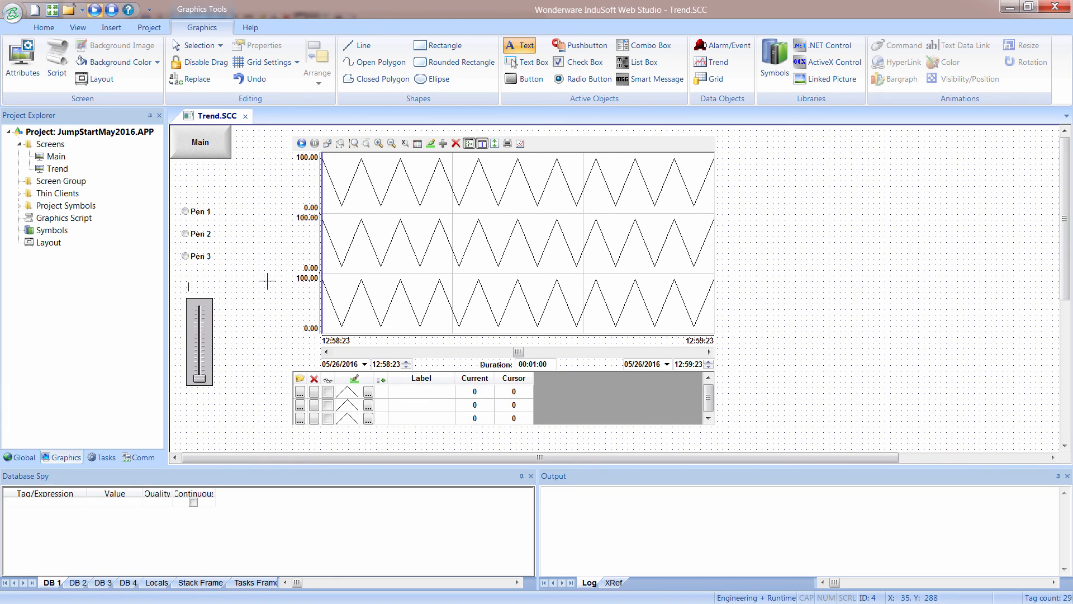
{"action": "type", "text": "Min"}
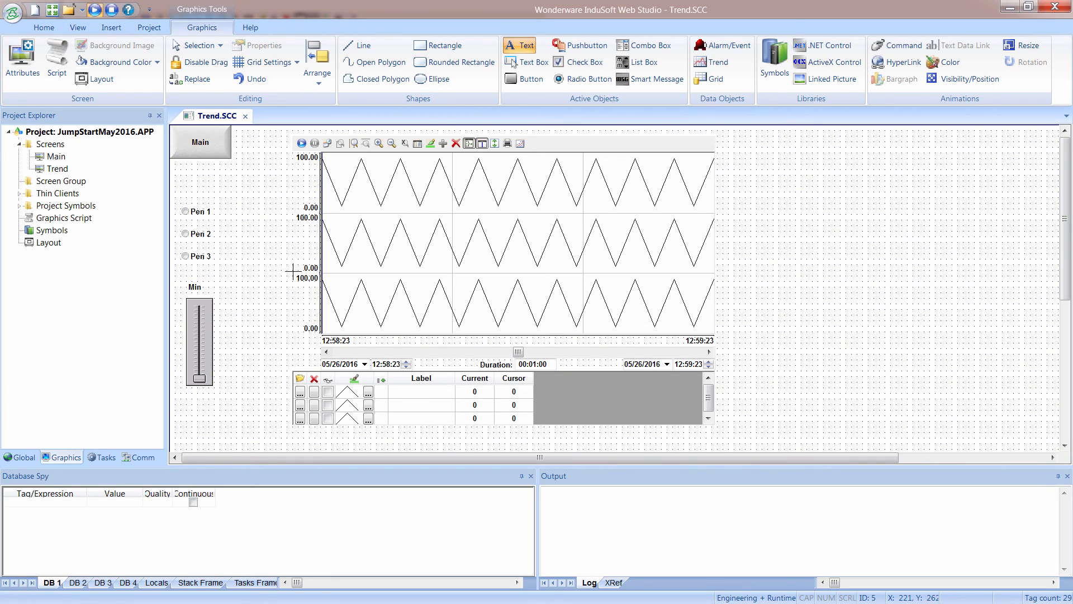
{"action": "key", "text": "Escape"}
Link the Min slider's TagName to MinScale[SelectedRow], using the SelectedRow tag as the array index.
{"action": "double_click", "coordinate": [207, 328]}
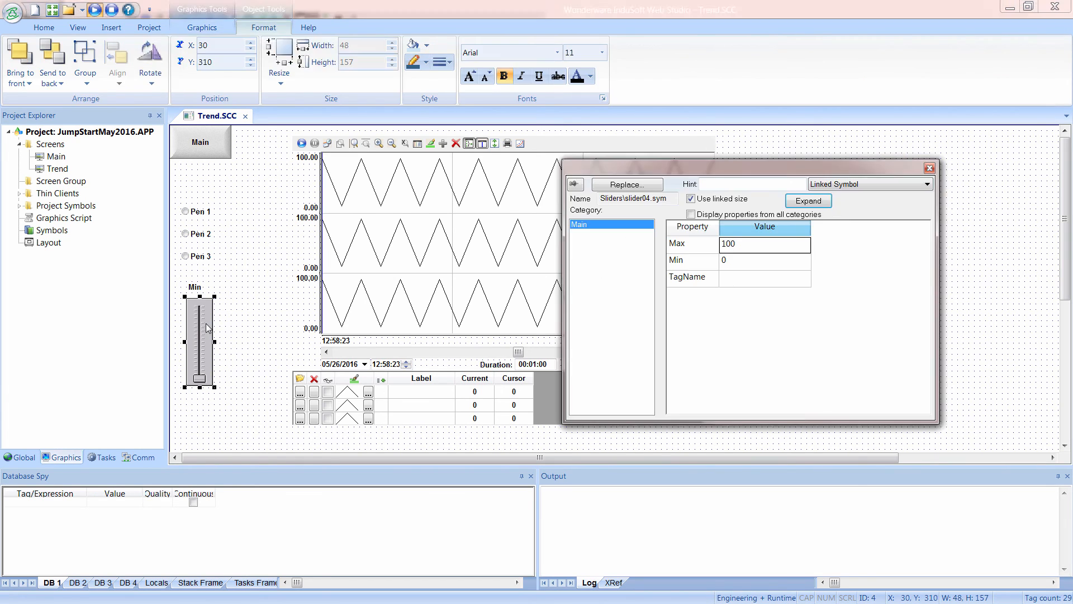
{"action": "left_click", "coordinate": [727, 279]}
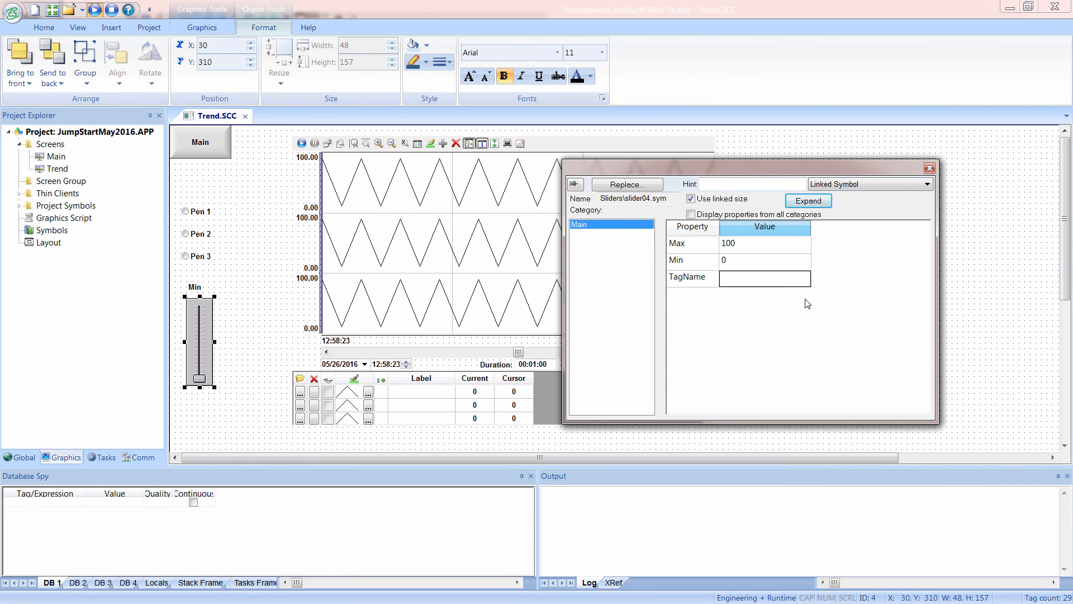
{"action": "double_click", "coordinate": [766, 279]}
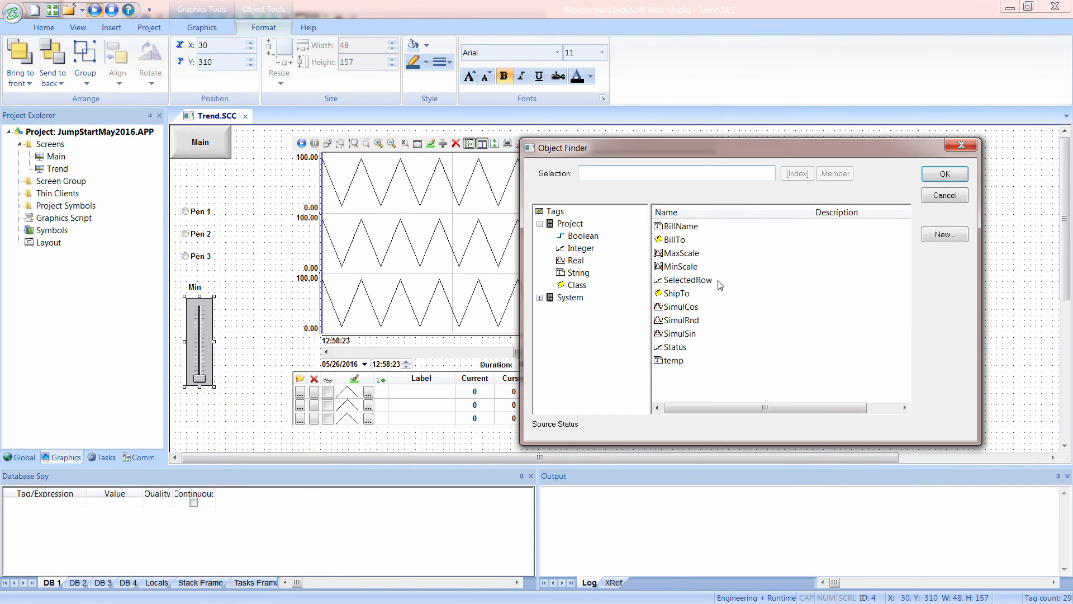
{"action": "left_click", "coordinate": [682, 267]}
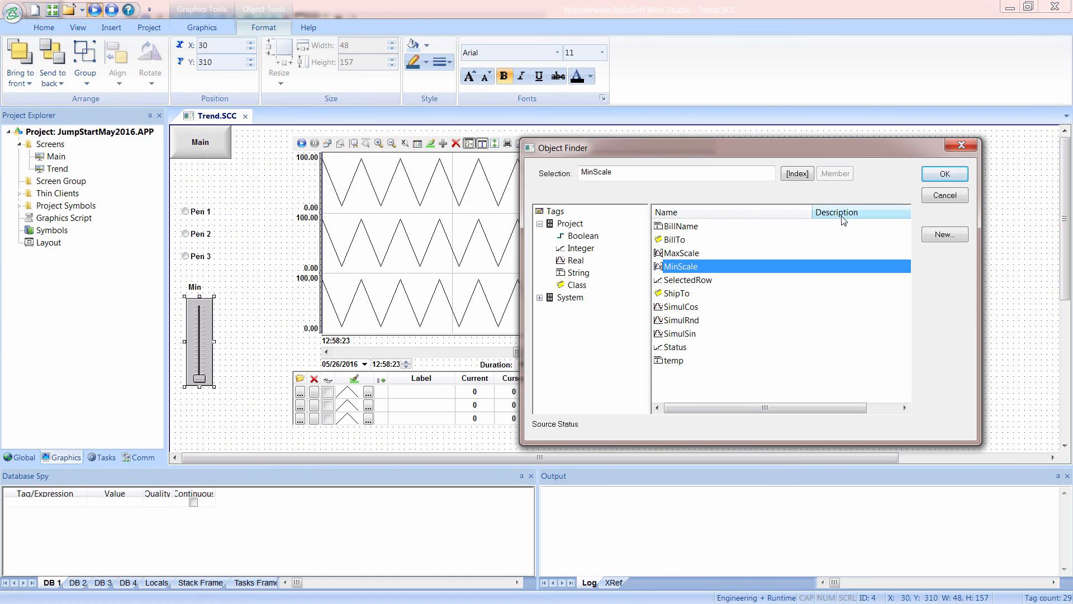
{"action": "left_click", "coordinate": [798, 174]}
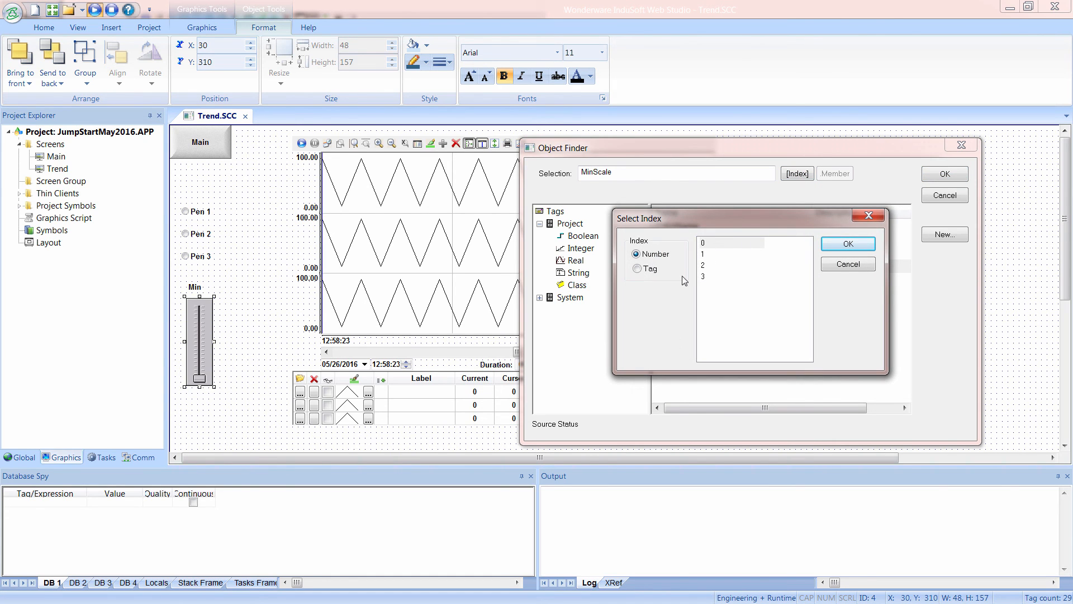
{"action": "left_click", "coordinate": [646, 271]}
{"action": "left_click", "coordinate": [718, 254]}
{"action": "left_click", "coordinate": [842, 245]}
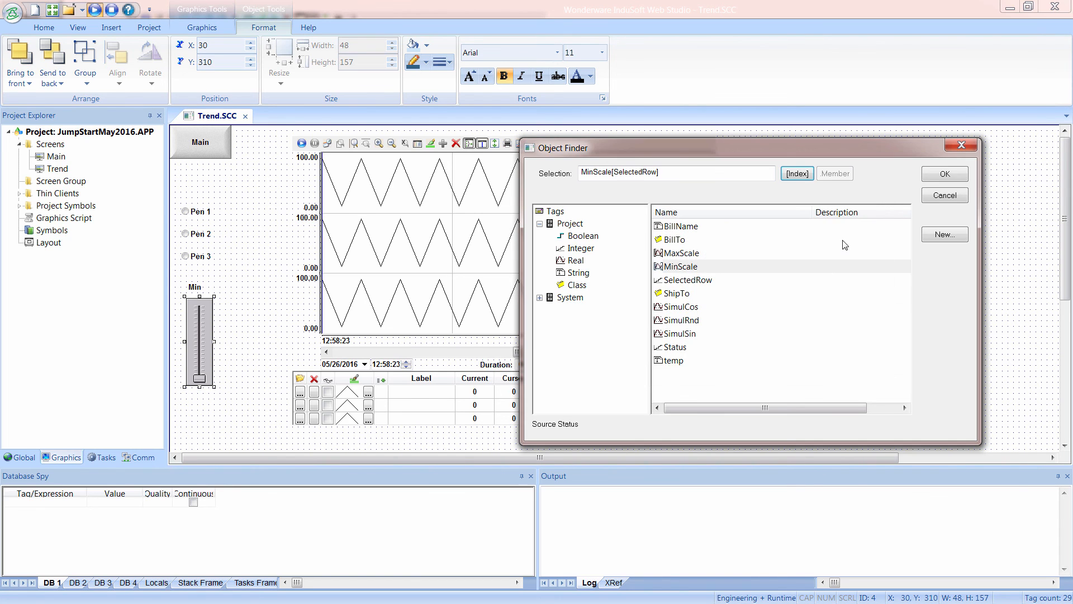
{"action": "left_click", "coordinate": [944, 175]}
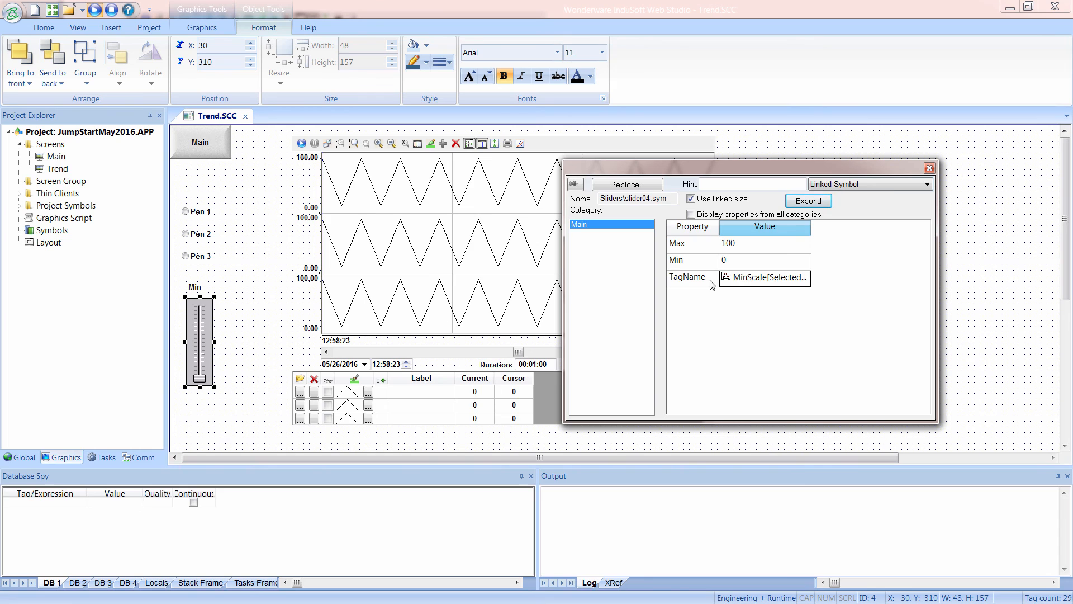
{"action": "left_click", "coordinate": [226, 410]}
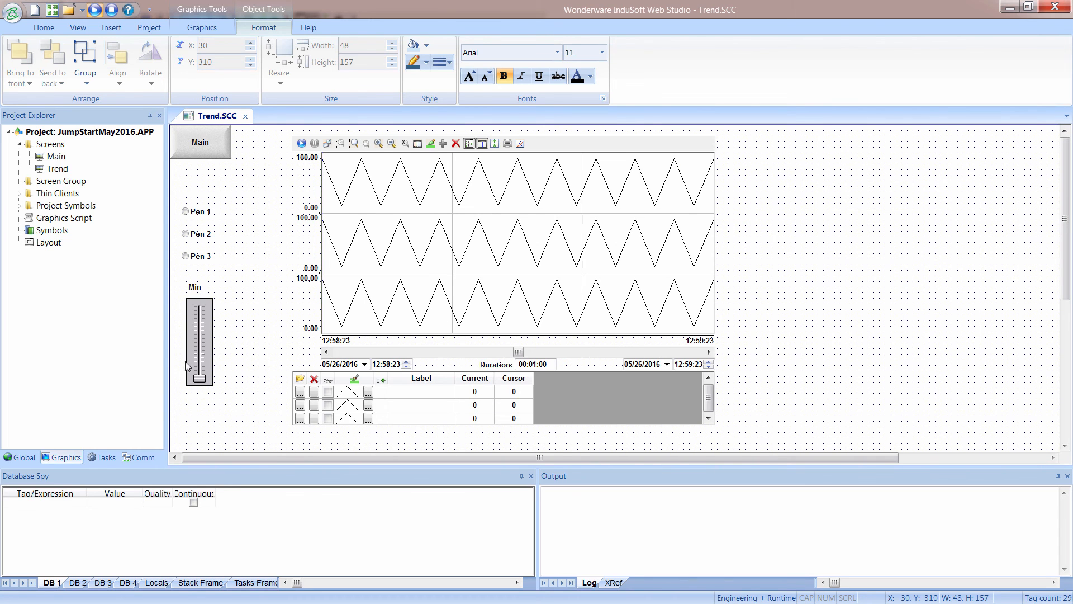
Duplicate the Min label and slider beside the originals and change the copied label to Max.
{"action": "left_click_drag", "start_coordinate": [176, 273], "coordinate": [248, 398]}
{"action": "left_click_drag", "start_coordinate": [203, 366], "coordinate": [242, 366], "text": "ctrl"}
{"action": "double_click", "coordinate": [232, 287]}
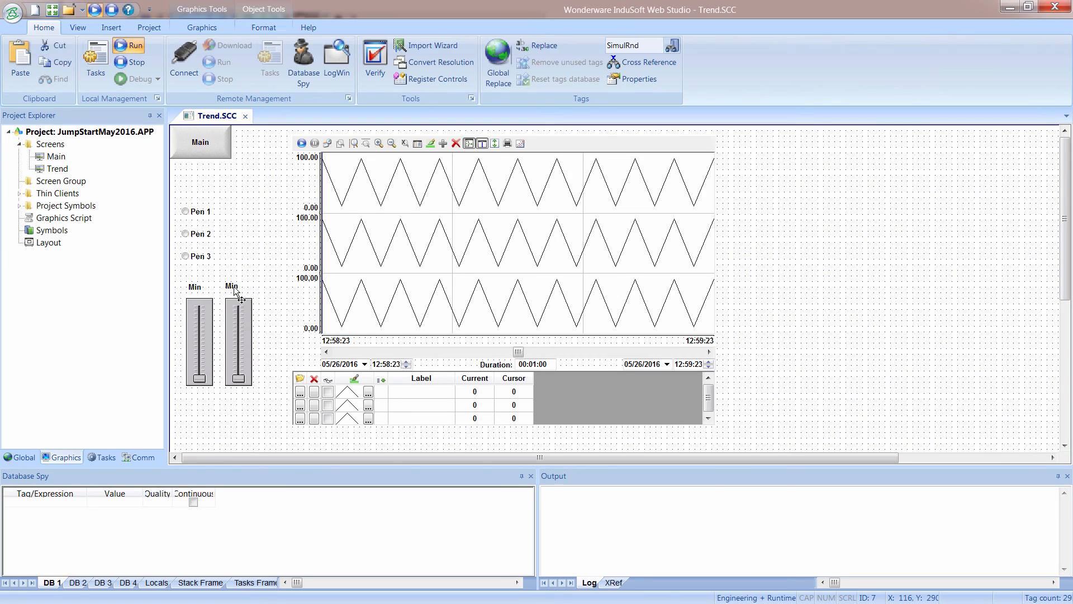
{"action": "left_click_drag", "start_coordinate": [657, 219], "coordinate": [648, 219]}
{"action": "type", "text": "ax"}
Link the Max slider's TagName to MaxScale[SelectedRow], using the SelectedRow tag as the array index, and close its properties.
{"action": "left_click", "coordinate": [242, 343]}
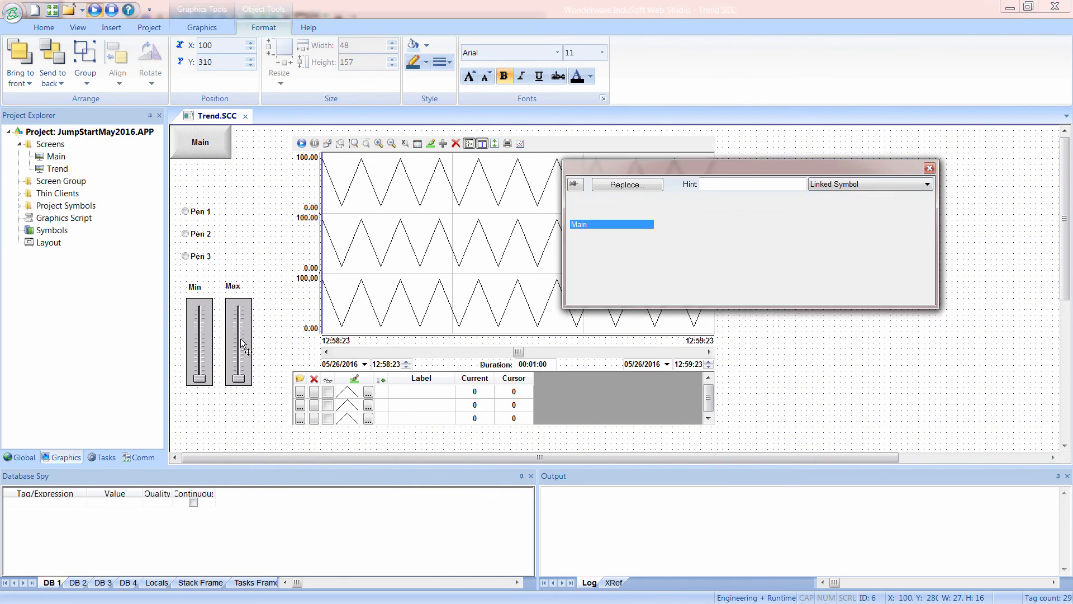
{"action": "double_click", "coordinate": [747, 283]}
{"action": "left_click", "coordinate": [687, 256]}
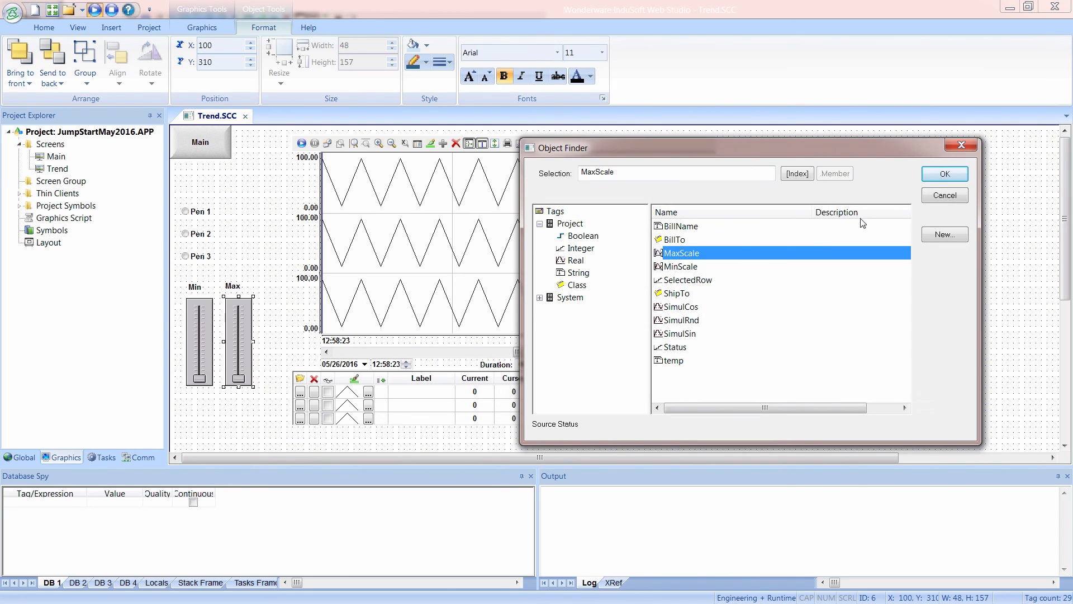
{"action": "left_click", "coordinate": [797, 174]}
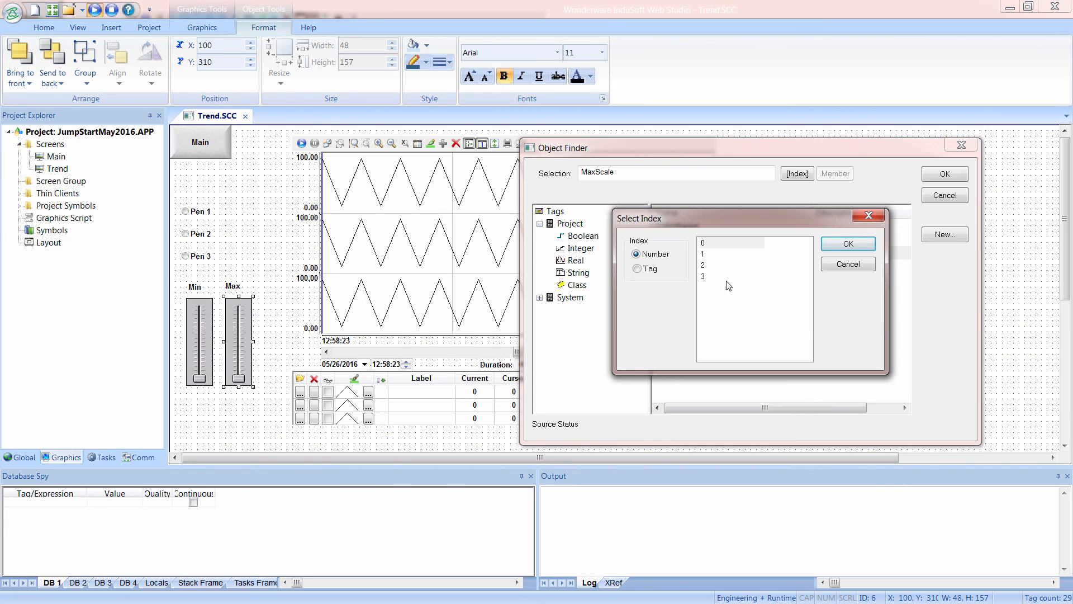
{"action": "left_click", "coordinate": [650, 270]}
{"action": "left_click", "coordinate": [716, 254]}
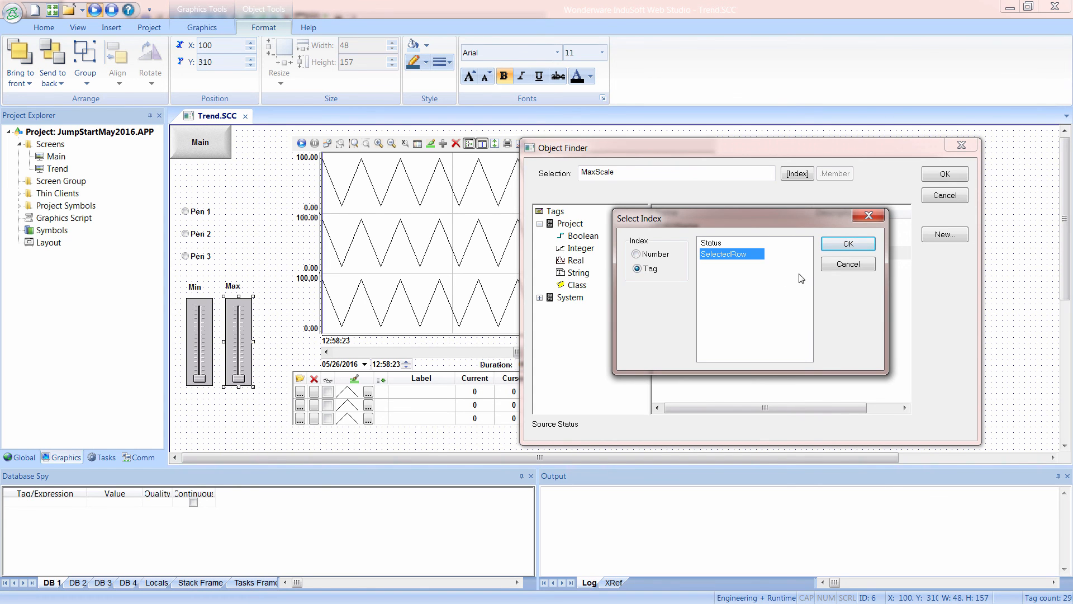
{"action": "left_click", "coordinate": [841, 246]}
{"action": "left_click", "coordinate": [931, 177]}
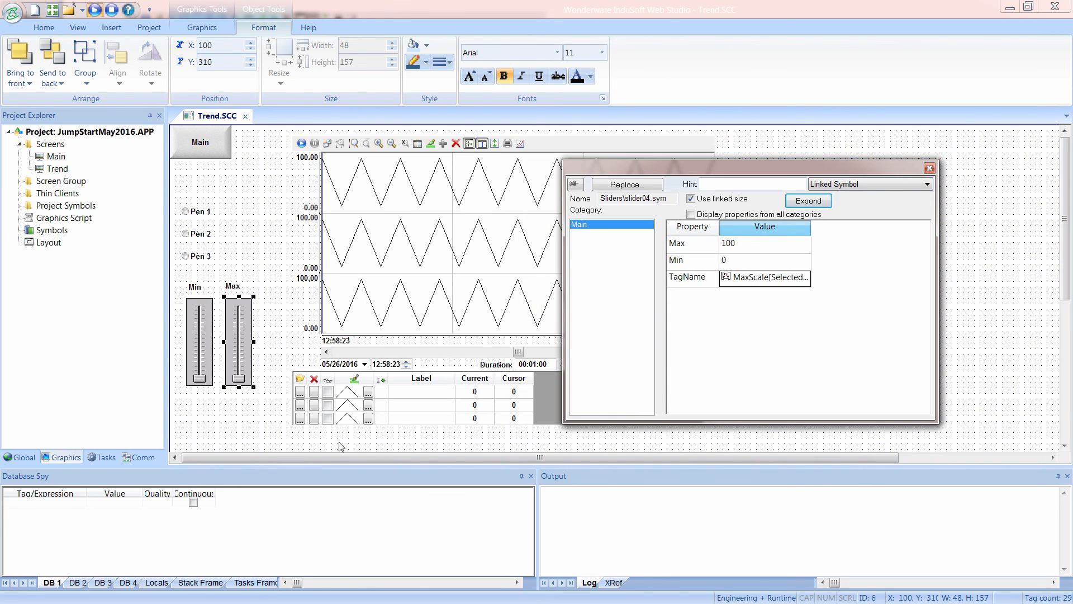
{"action": "left_click", "coordinate": [238, 431]}
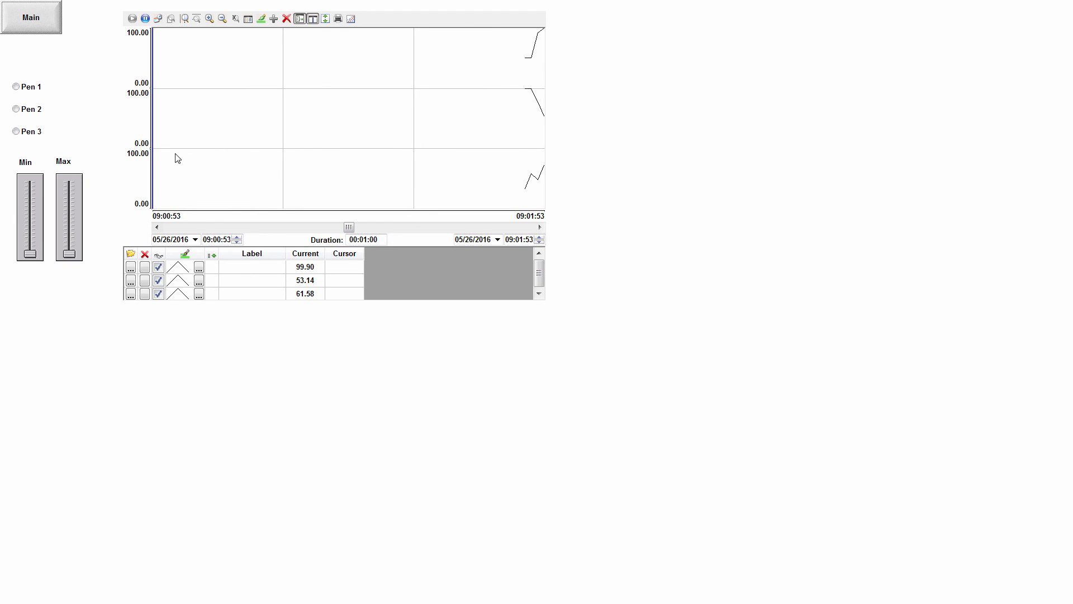
On the running Trend screen, select Pen 2 and adjust the Min and Max sliders, setting its maximum scale to about 94.66.
{"action": "left_click", "coordinate": [21, 112]}
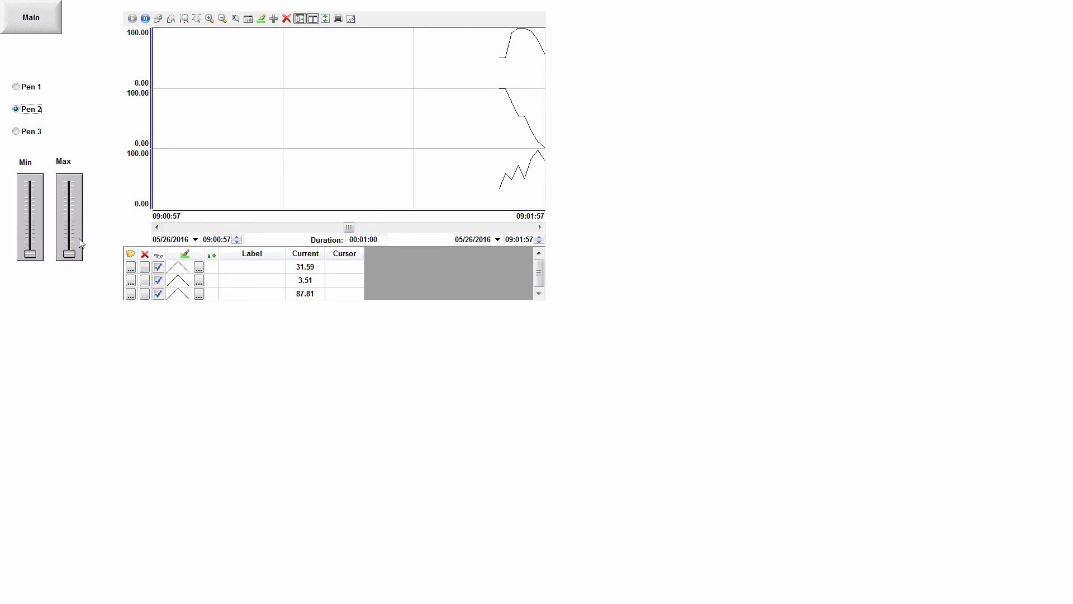
{"action": "left_click_drag", "start_coordinate": [75, 255], "coordinate": [70, 178]}
{"action": "mouse_move", "coordinate": [35, 247]}
{"action": "left_mouse_down"}
{"action": "mouse_move", "coordinate": [37, 223]}
{"action": "mouse_move", "coordinate": [35, 255]}
{"action": "left_mouse_up"}
{"action": "mouse_move", "coordinate": [70, 180]}
{"action": "left_mouse_down"}
{"action": "mouse_move", "coordinate": [68, 226]}
{"action": "mouse_move", "coordinate": [69, 183]}
{"action": "left_mouse_up"}
{"action": "left_click_drag", "start_coordinate": [37, 256], "coordinate": [82, 181]}
Select Pen 1 and then Pen 3, and use the Max slider to set Pen 3's maximum scale to about 96.95.
{"action": "left_click", "coordinate": [28, 88]}
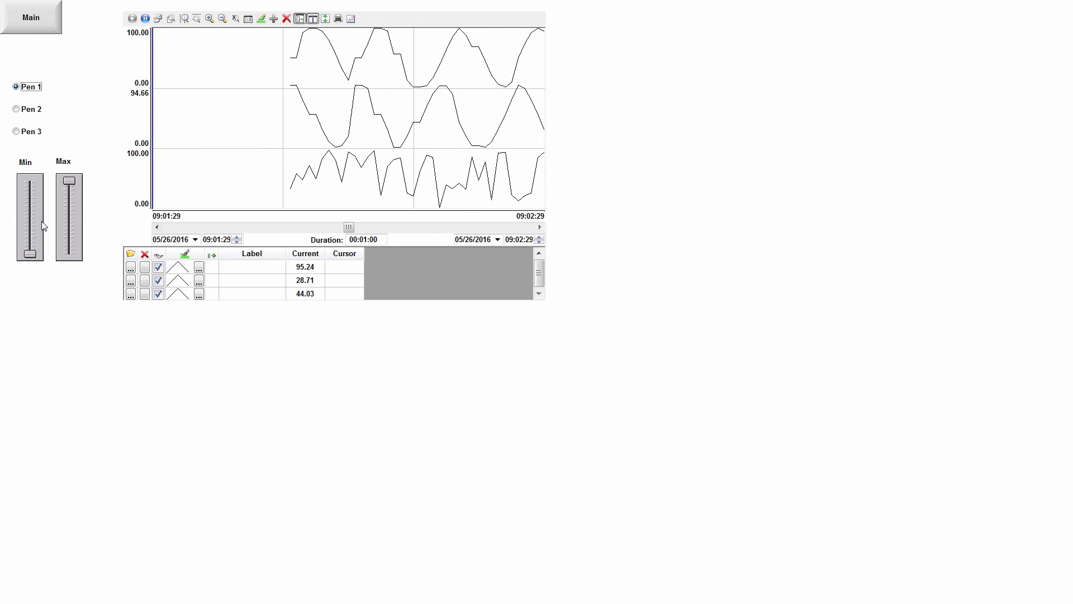
{"action": "left_click", "coordinate": [34, 132]}
{"action": "left_click_drag", "start_coordinate": [70, 252], "coordinate": [73, 186]}
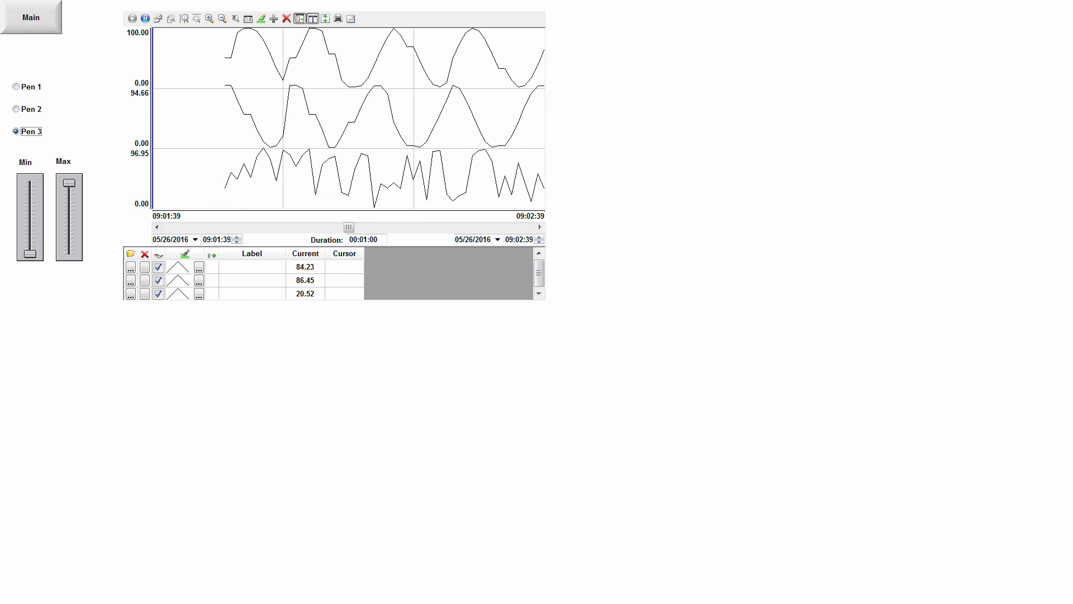
Switch to PowerPoint to review the Trending topics slide, then return to the Trend screen in InduSoft Web Studio.
{"action": "key", "text": "alt+Tab"}
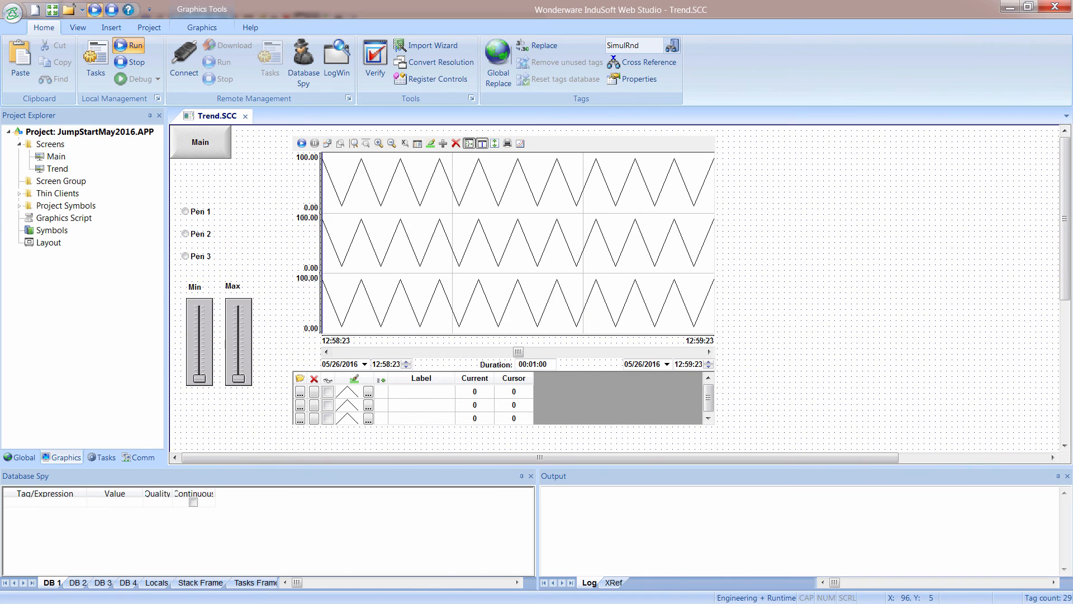
{"action": "key", "text": "alt+Tab"}
{"action": "key", "text": "Tab"}
{"action": "key", "text": "Tab"}
{"action": "key", "text": "Tab"}
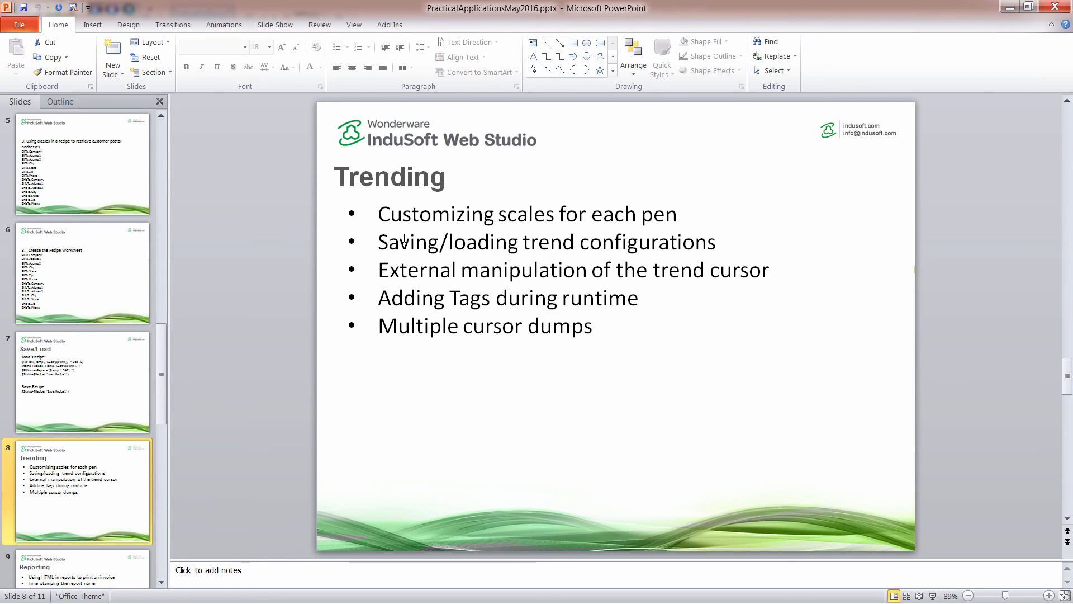
{"action": "key", "text": "alt+Tab"}
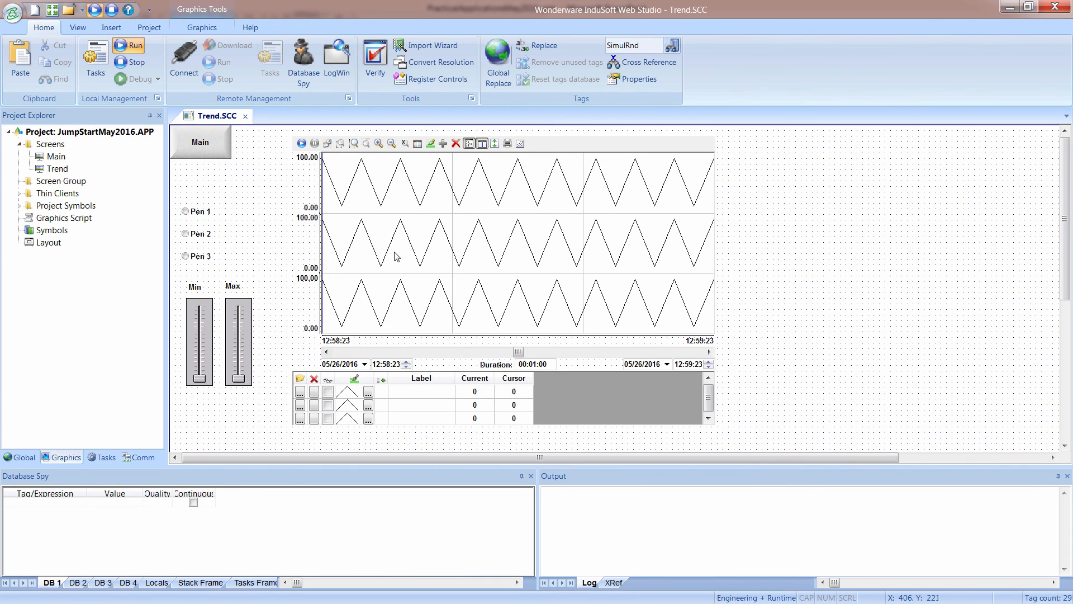
Switch to the running Trend screen and hide the second pen in the trend legend.
{"action": "key", "text": "alt+Tab"}
{"action": "key", "text": "alt+Tab"}
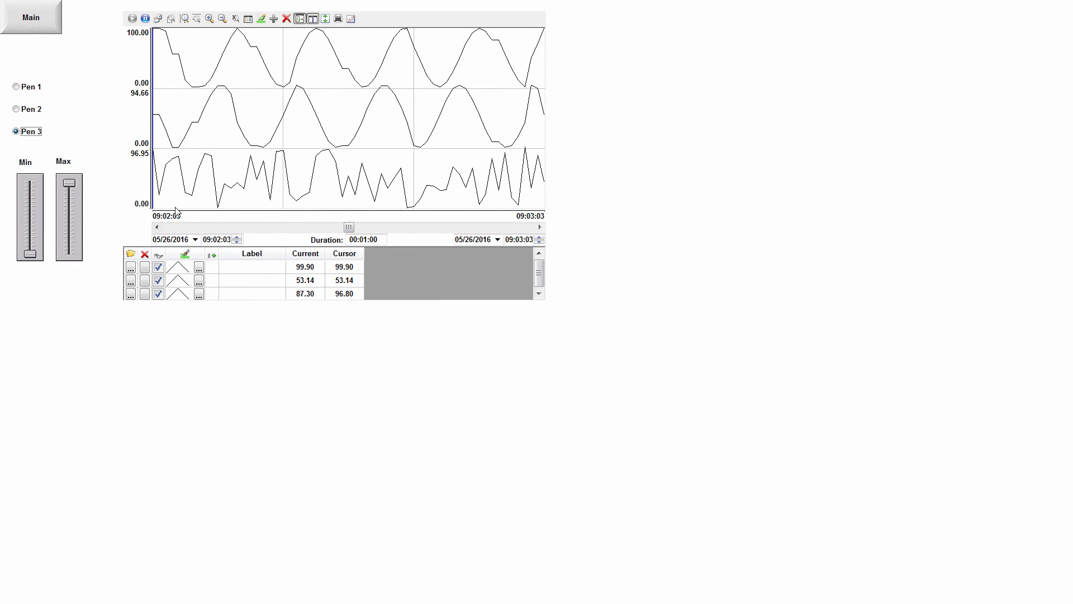
{"action": "left_click", "coordinate": [160, 283]}
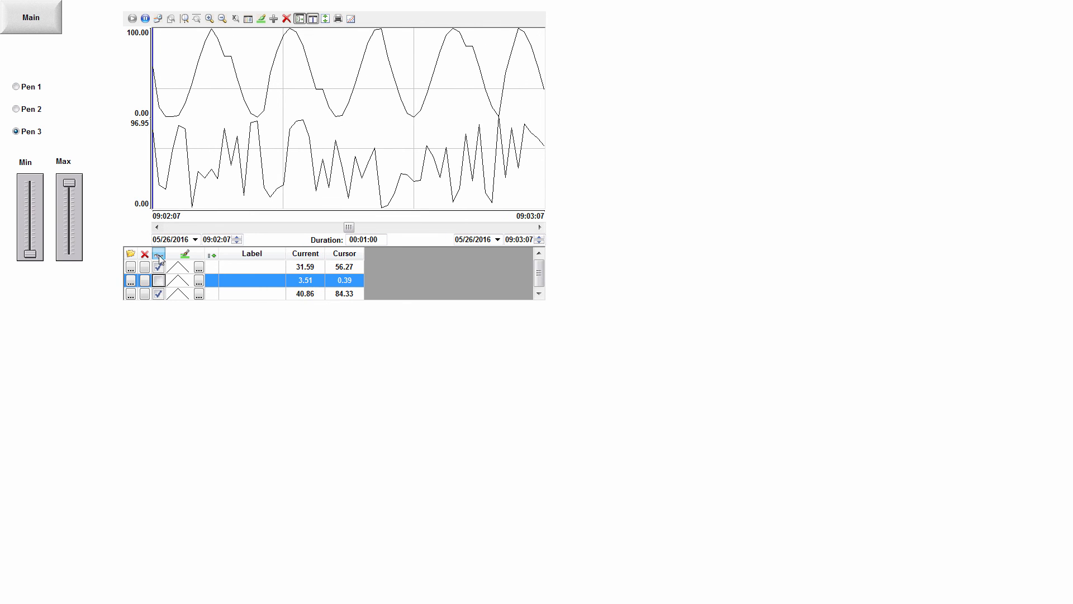
Set the first trend pen's style to a red line with a heavier weight.
{"action": "left_click", "coordinate": [199, 267]}
{"action": "left_click", "coordinate": [608, 321]}
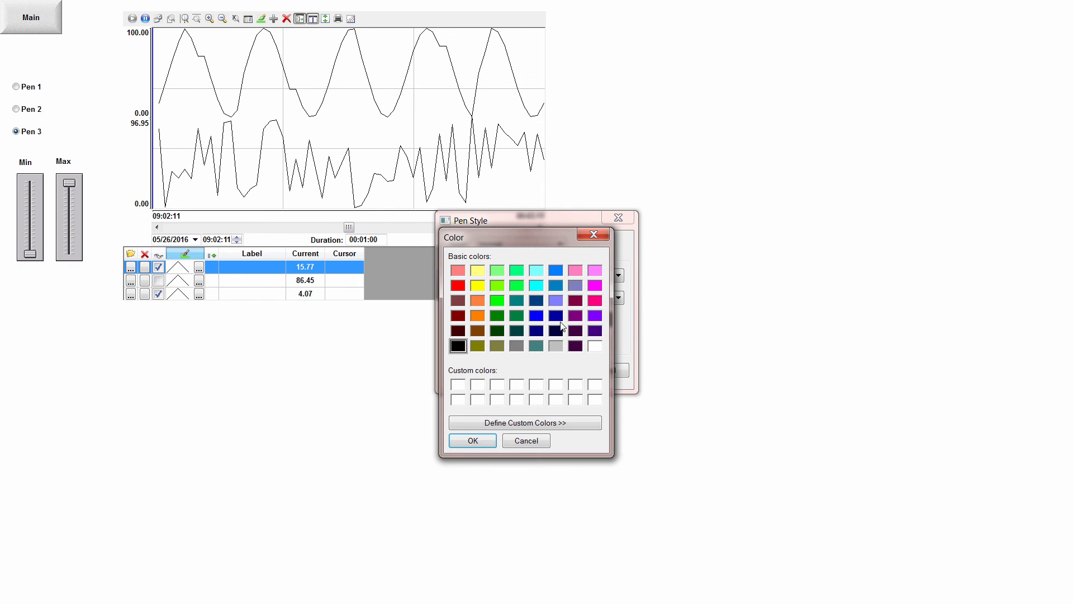
{"action": "left_click", "coordinate": [457, 286]}
{"action": "left_click", "coordinate": [472, 441]}
{"action": "left_click", "coordinate": [499, 336]}
{"action": "left_click", "coordinate": [494, 372]}
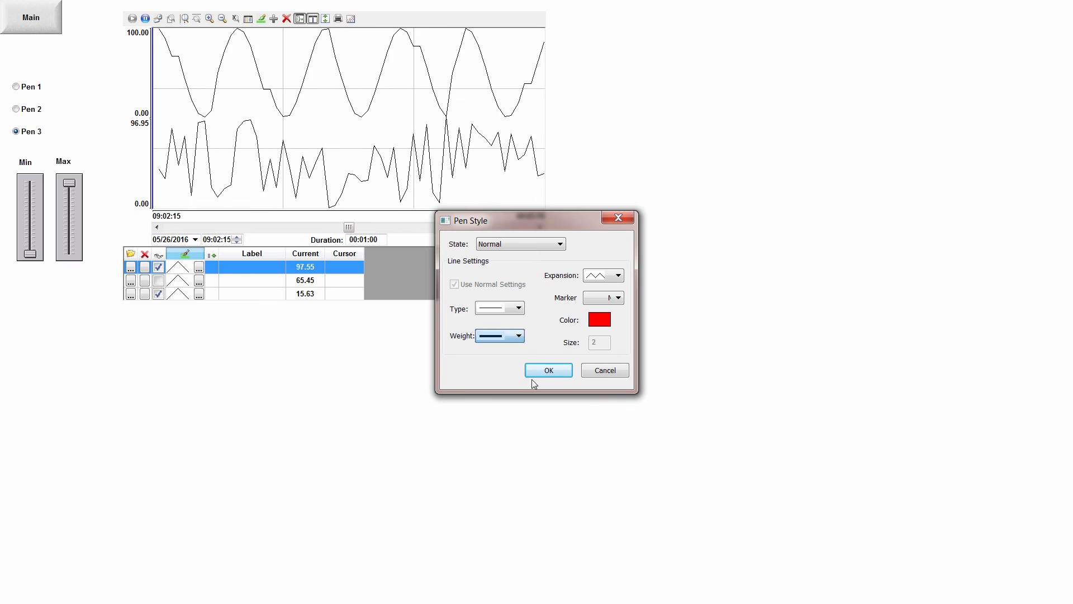
{"action": "left_click", "coordinate": [539, 372]}
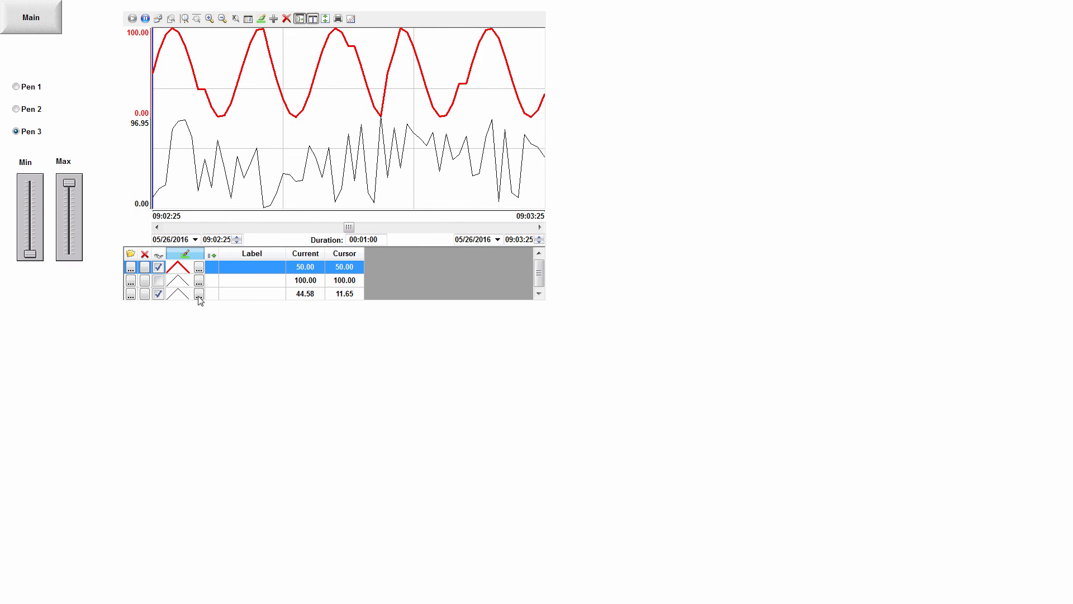
Change the first trend pen's line color to bright green.
{"action": "left_click", "coordinate": [199, 268]}
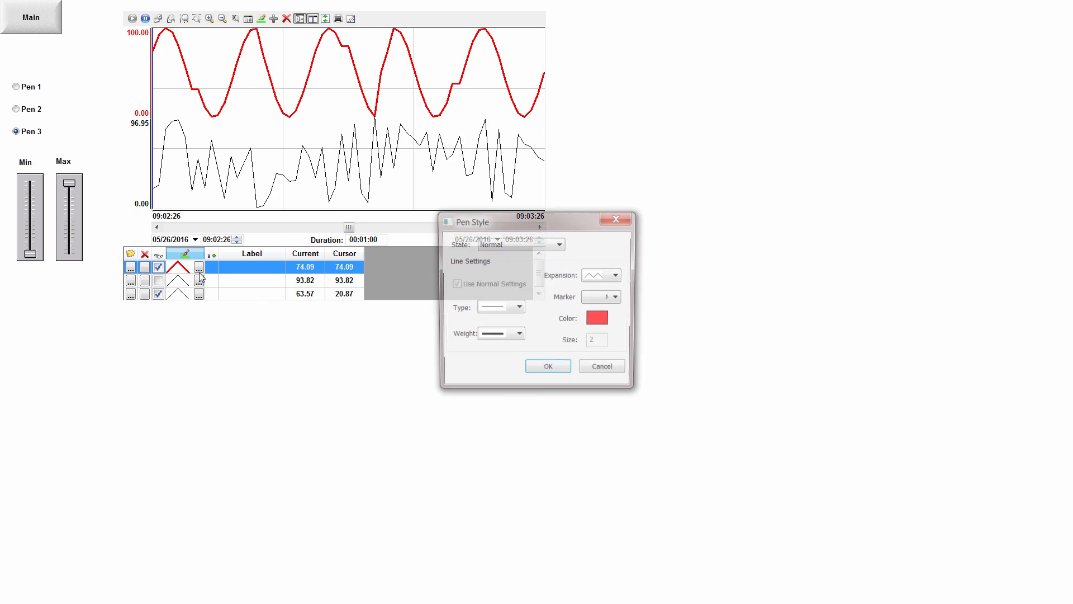
{"action": "left_click", "coordinate": [599, 319]}
{"action": "left_click", "coordinate": [497, 301]}
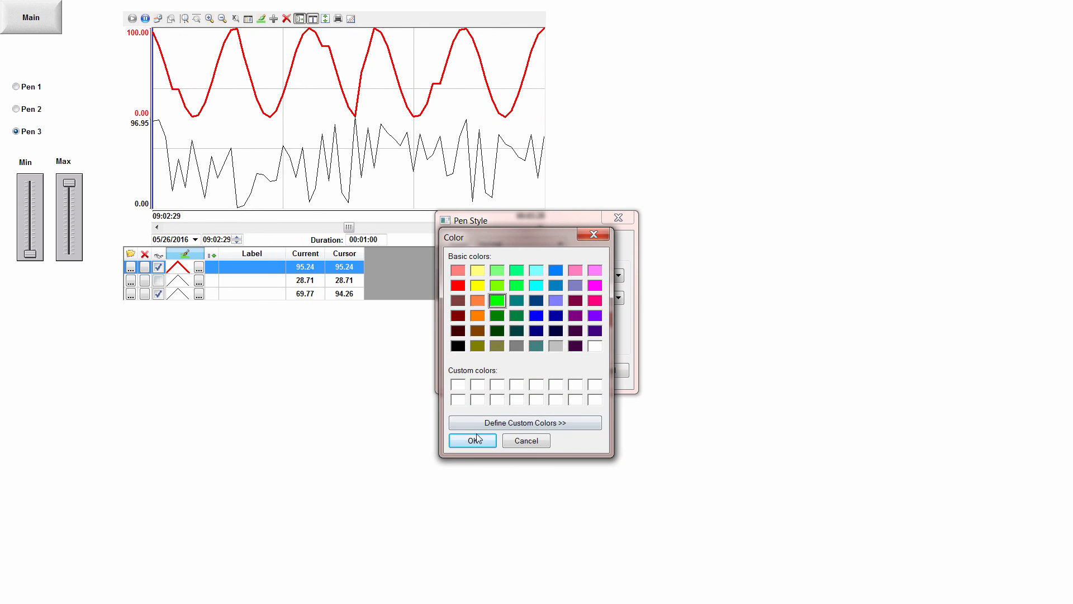
{"action": "left_click", "coordinate": [472, 440]}
{"action": "left_click", "coordinate": [543, 373]}
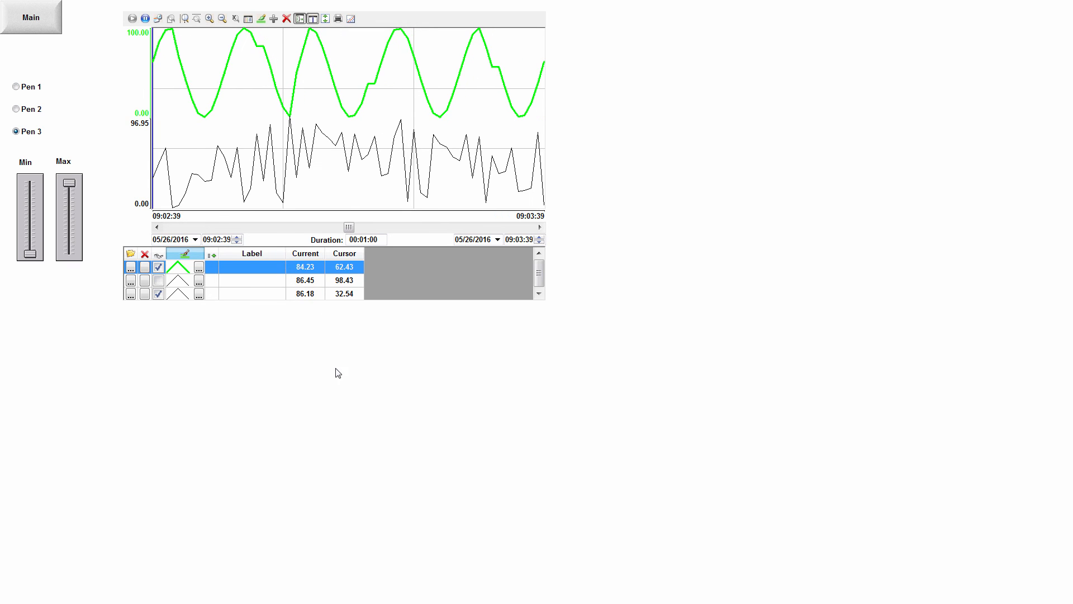
Switch to InduSoft Web Studio and open the advanced settings of the Trend screen's trend control.
{"action": "key", "text": "alt+Tab"}
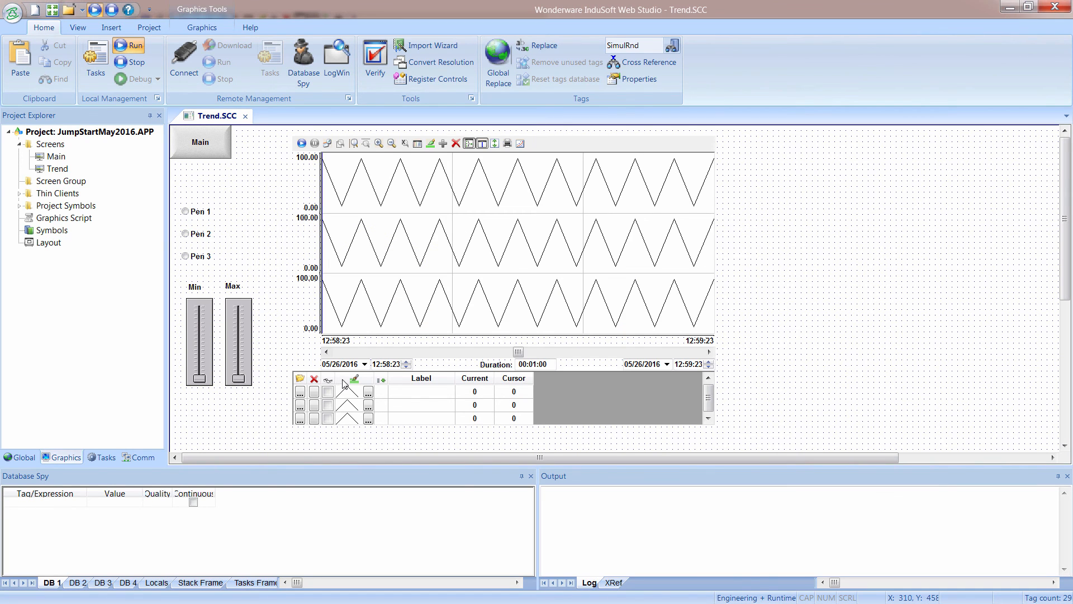
{"action": "key", "text": "alt+Tab"}
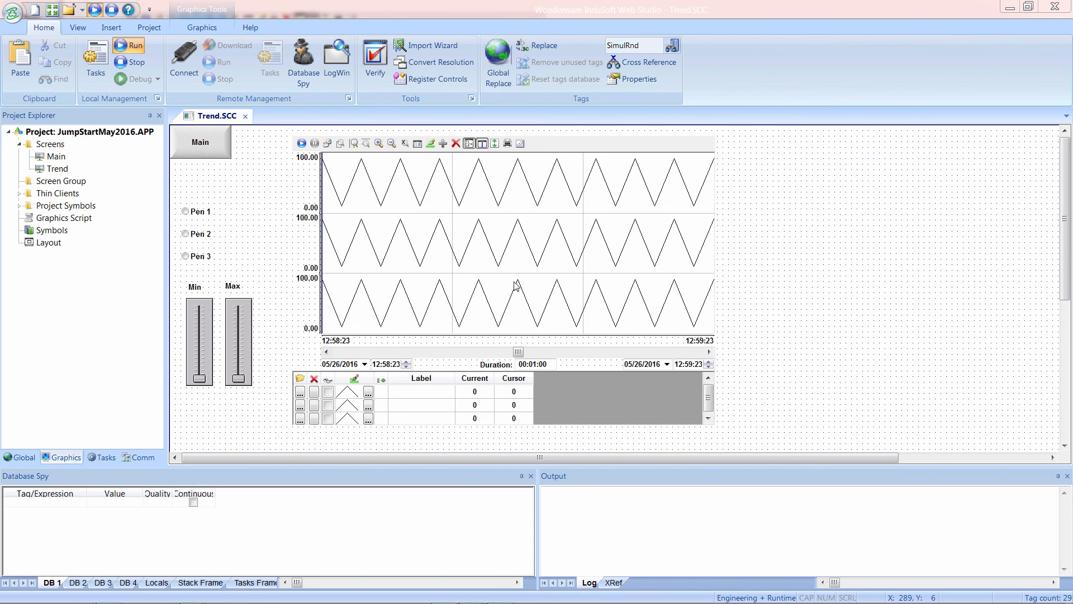
{"action": "double_click", "coordinate": [540, 302]}
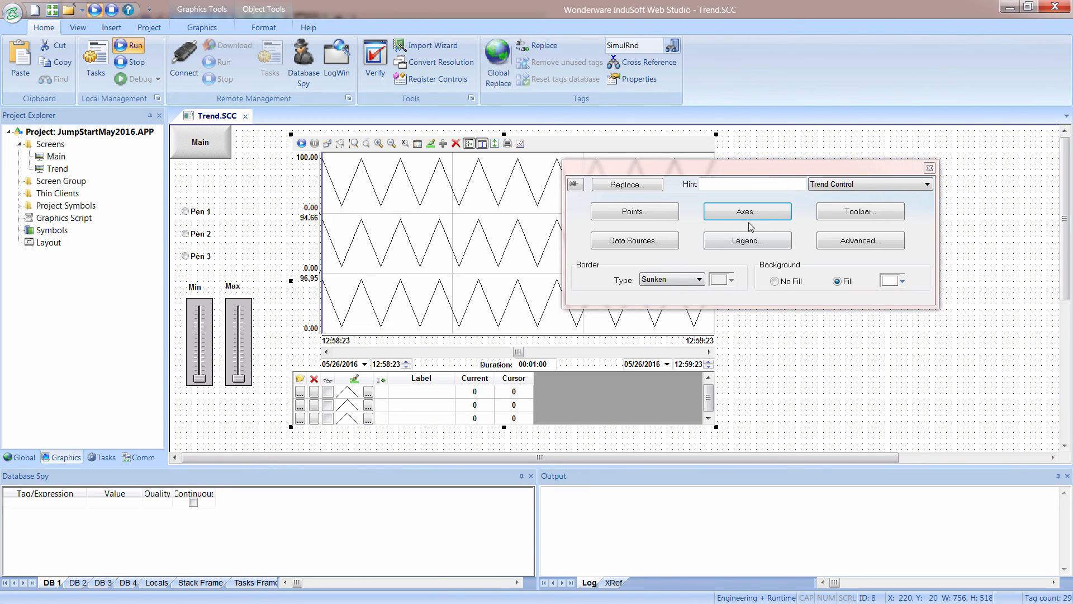
{"action": "left_click", "coordinate": [841, 242]}
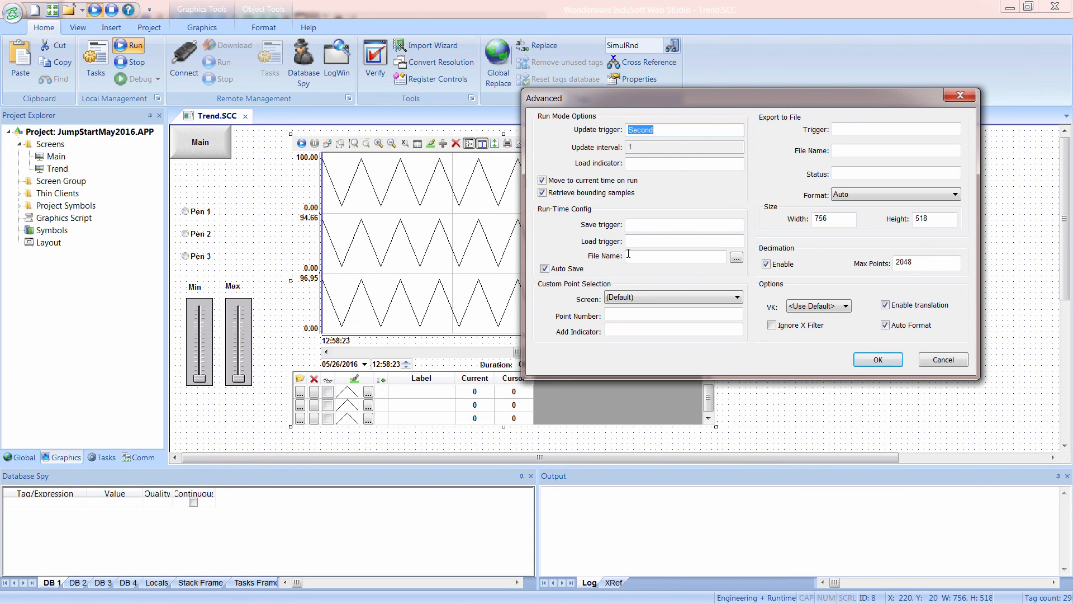
Set the run-time configuration's save trigger to SaveTrigger and create it as a Boolean tag.
{"action": "left_click", "coordinate": [637, 225]}
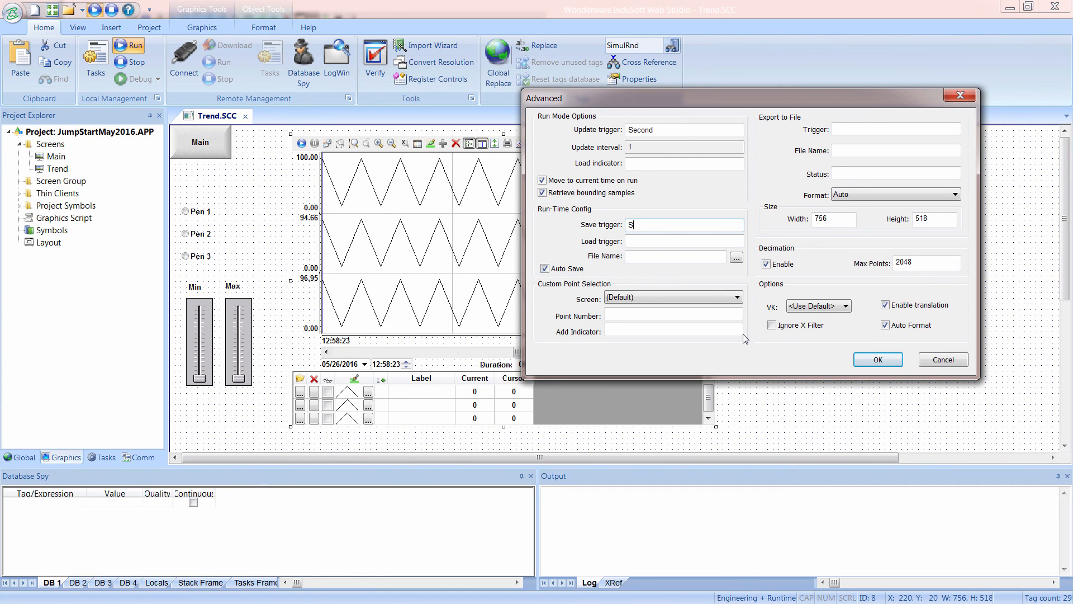
{"action": "type", "text": "aveTrigger"}
{"action": "key", "text": "Tab"}
{"action": "key", "text": "Return"}
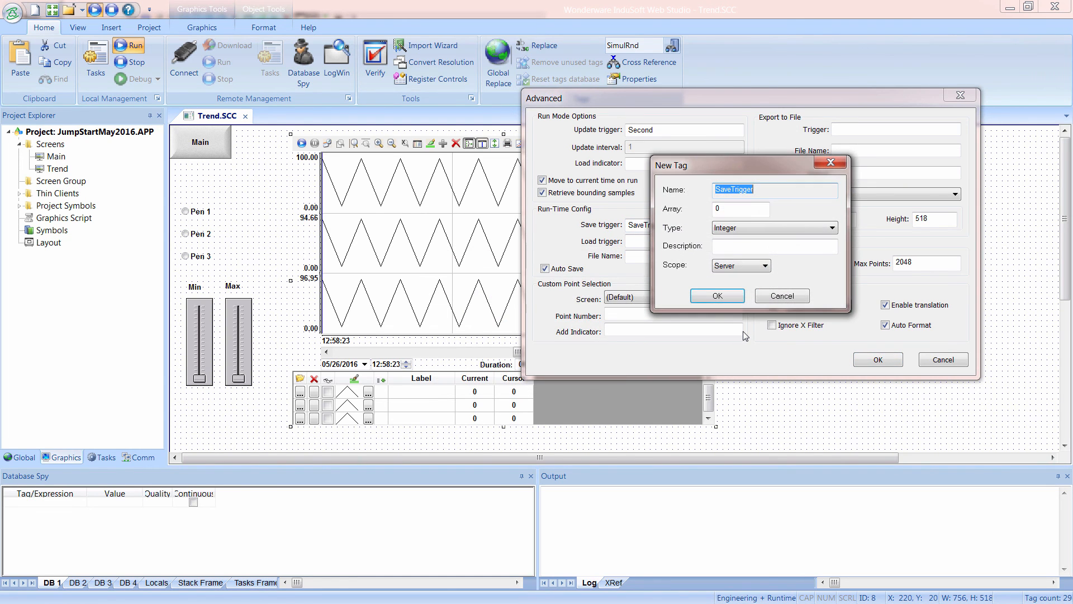
{"action": "left_click", "coordinate": [734, 228]}
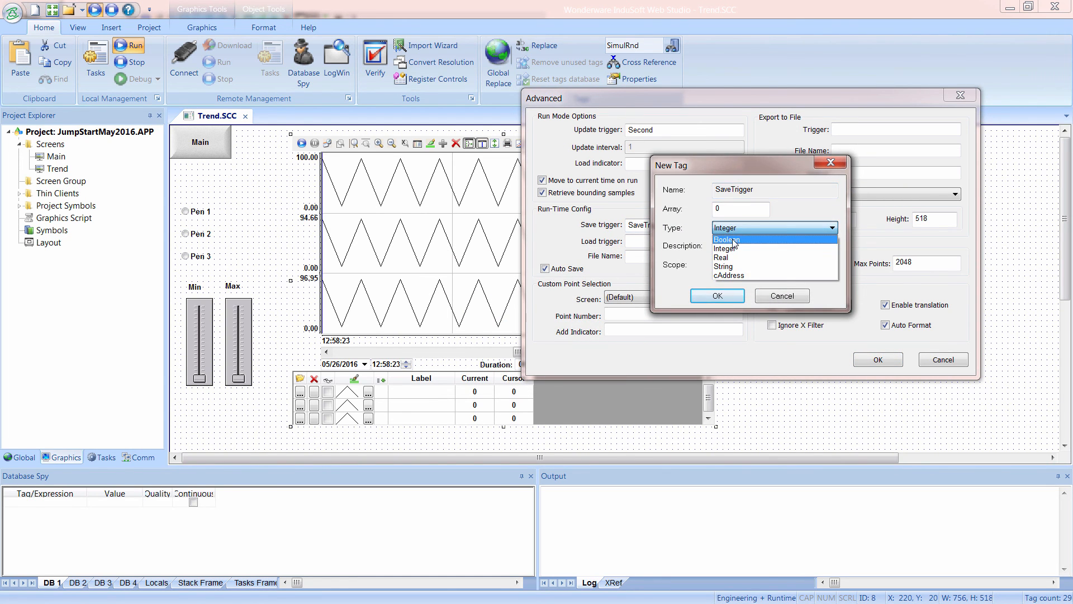
{"action": "left_click", "coordinate": [727, 239]}
{"action": "left_click", "coordinate": [716, 296]}
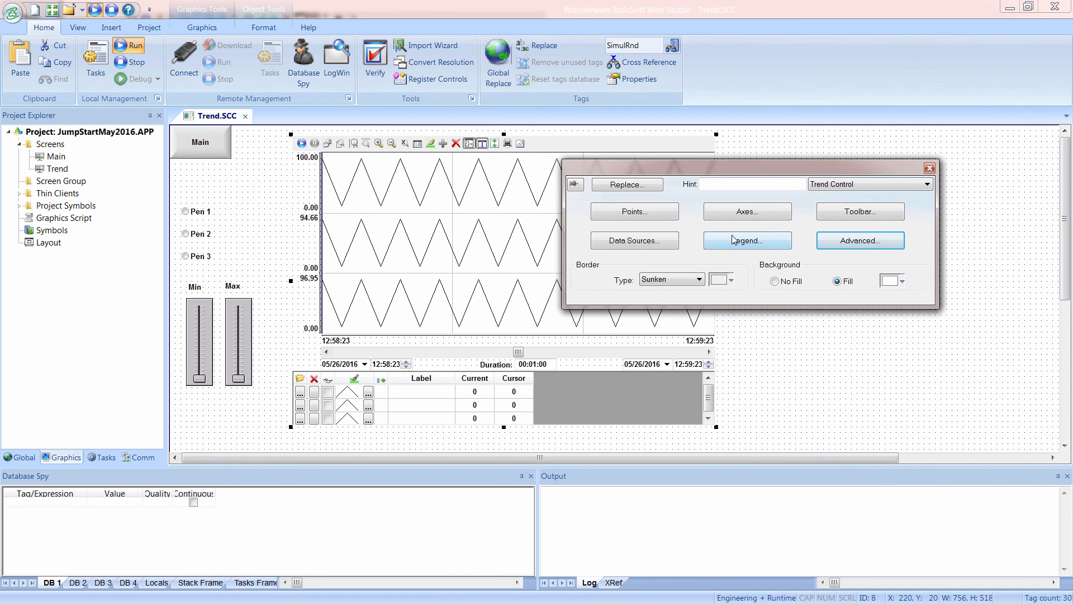
In the trend's advanced settings, set the load trigger to LoadTrigger and create it as a Boolean tag.
{"action": "left_click", "coordinate": [853, 247]}
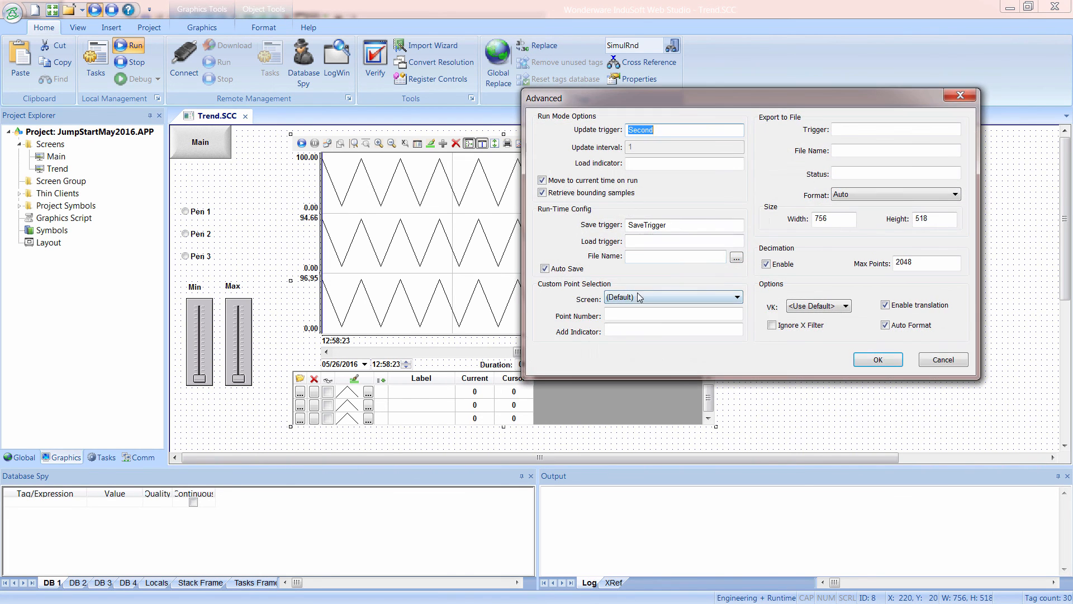
{"action": "left_click", "coordinate": [649, 242]}
{"action": "type", "text": "L"}
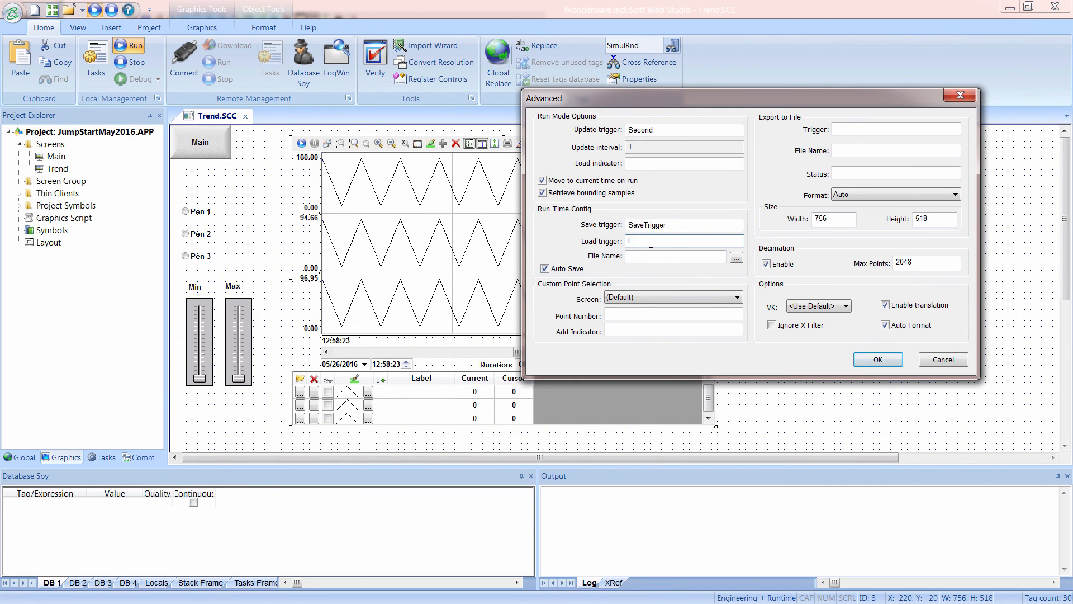
{"action": "type", "text": "oadTrigger"}
{"action": "left_click", "coordinate": [648, 260]}
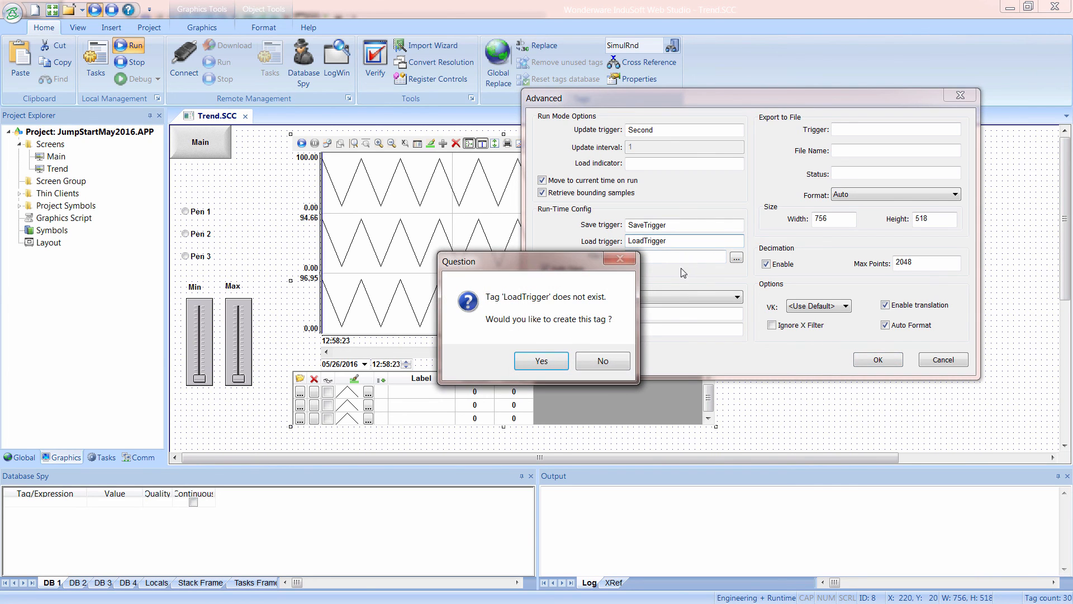
{"action": "left_click", "coordinate": [540, 361]}
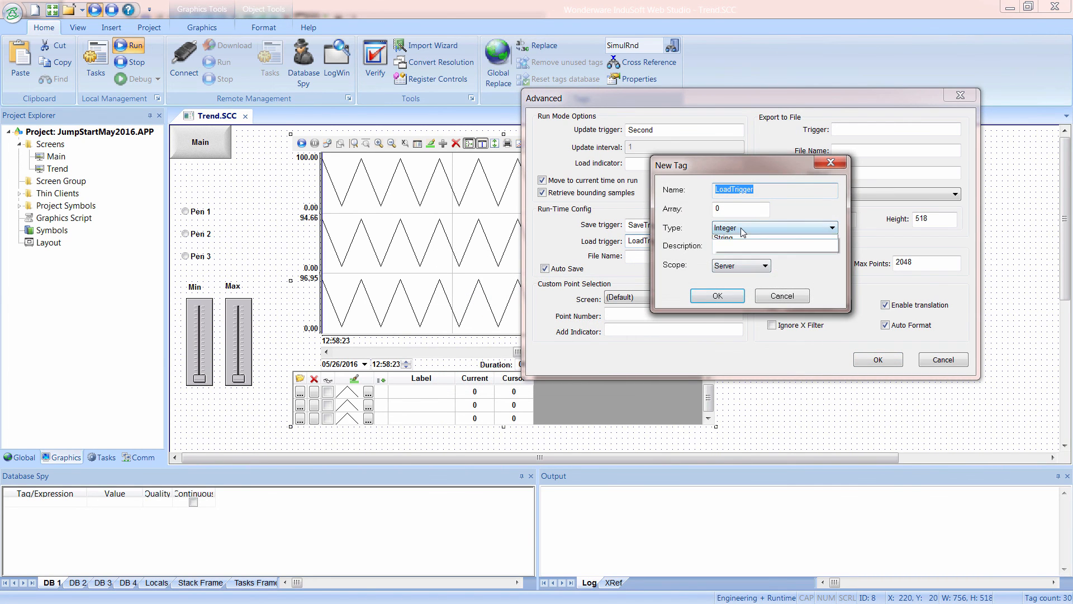
{"action": "left_click", "coordinate": [740, 229]}
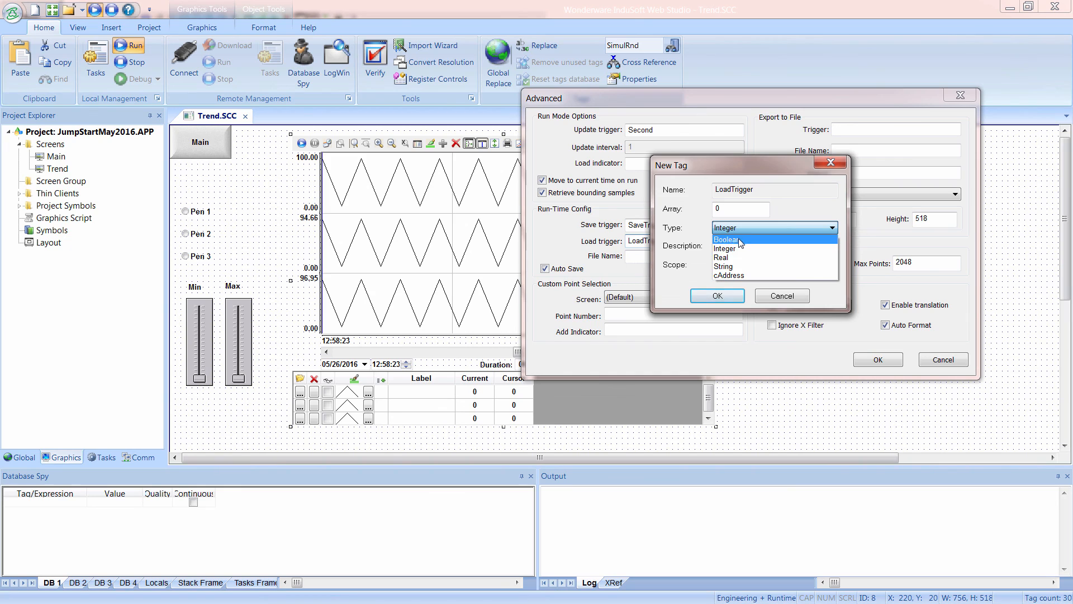
{"action": "left_click", "coordinate": [738, 240]}
{"action": "left_click", "coordinate": [717, 295]}
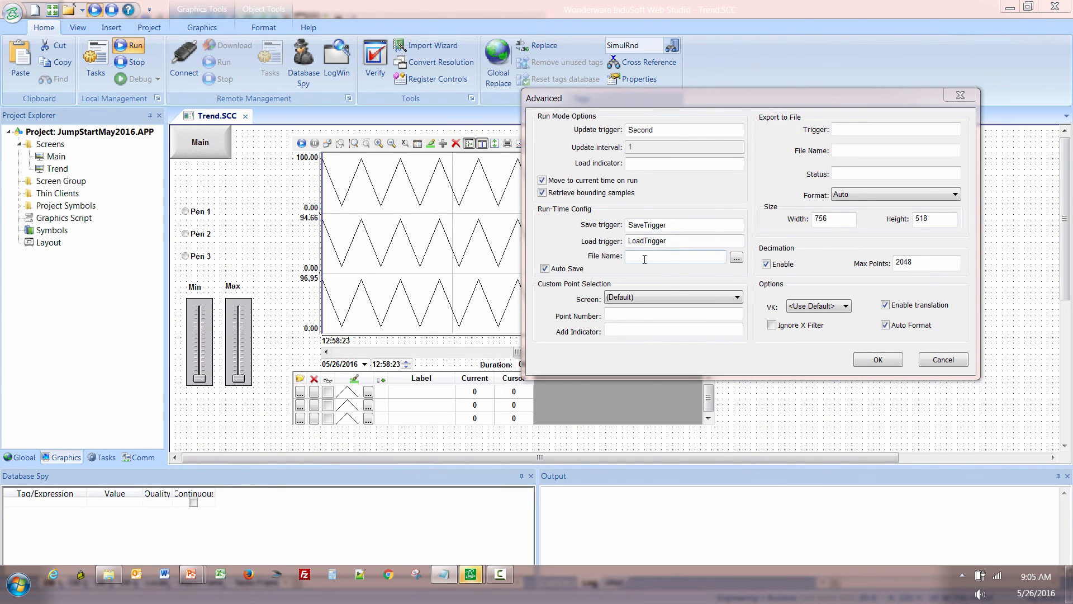
Set the run-time configuration file name to {ConfigFileName}.stmp, create ConfigFileName as a String tag, and apply the advanced settings.
{"action": "left_click", "coordinate": [697, 286]}
{"action": "type", "text": "{ConfigFileName}.stmp"}
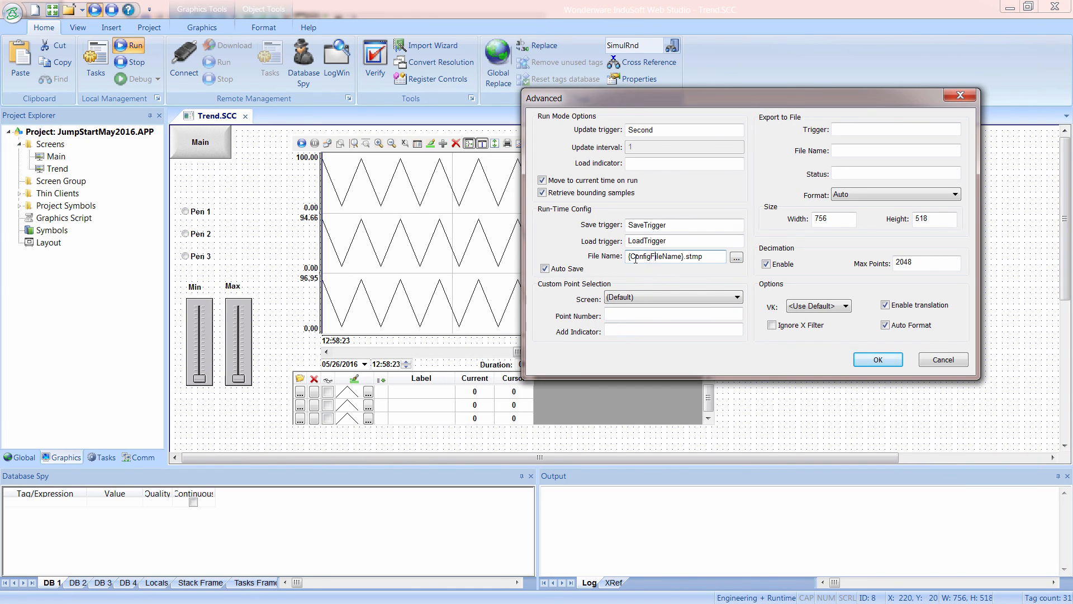
{"action": "left_click_drag", "start_coordinate": [629, 257], "coordinate": [681, 257]}
{"action": "key", "text": "Return"}
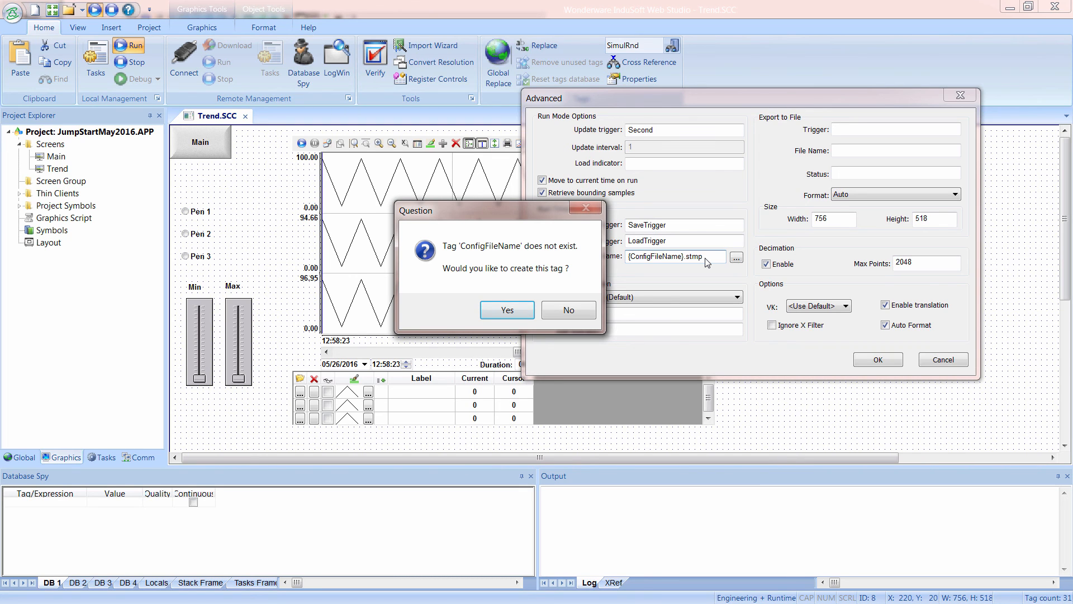
{"action": "left_click", "coordinate": [507, 312]}
{"action": "left_click", "coordinate": [749, 227]}
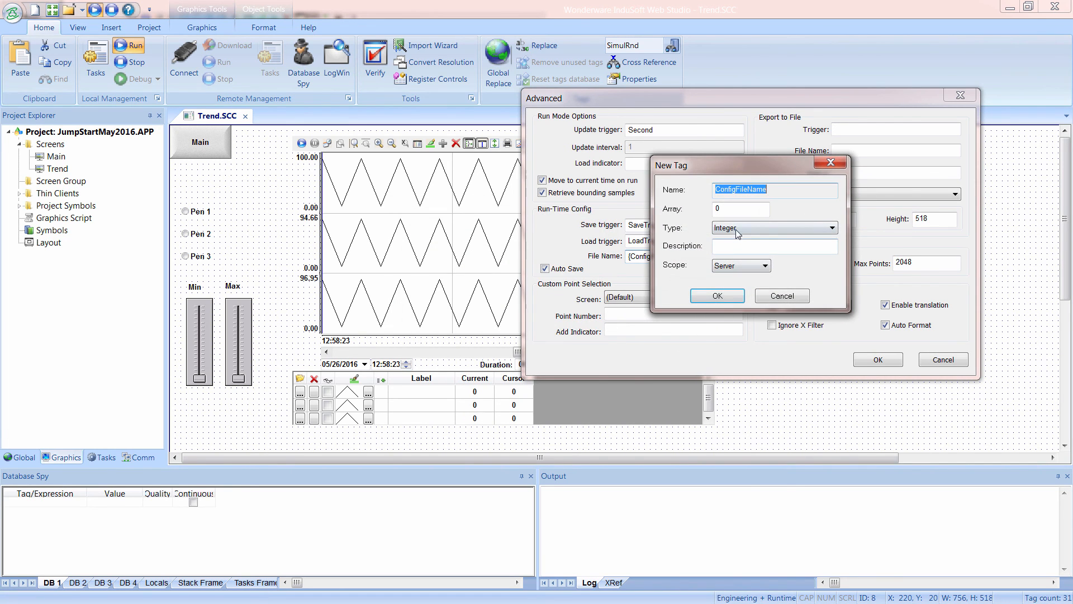
{"action": "left_click", "coordinate": [749, 265]}
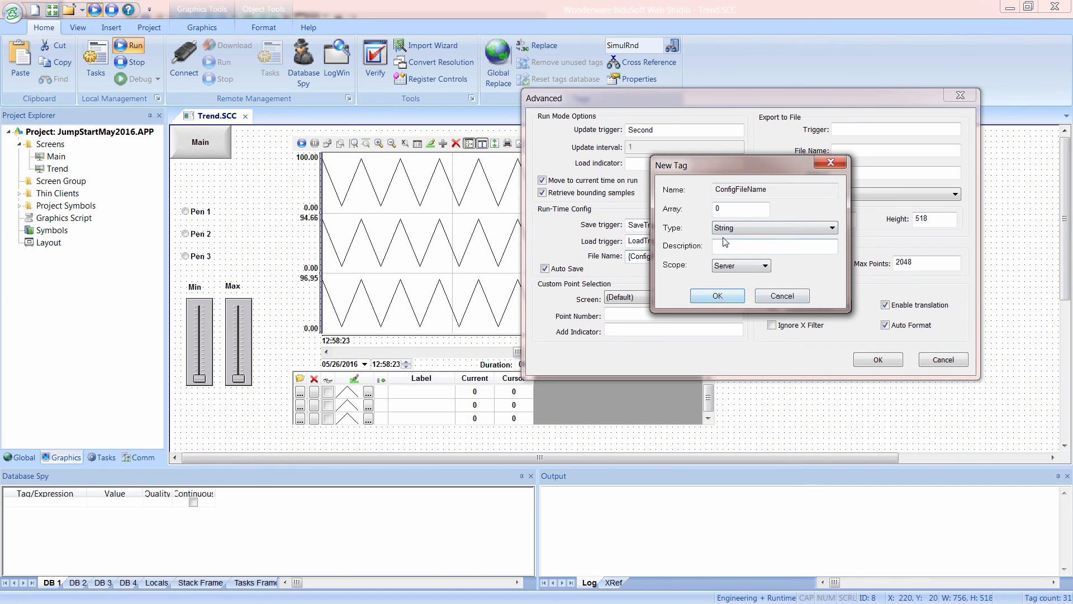
{"action": "left_click", "coordinate": [716, 297]}
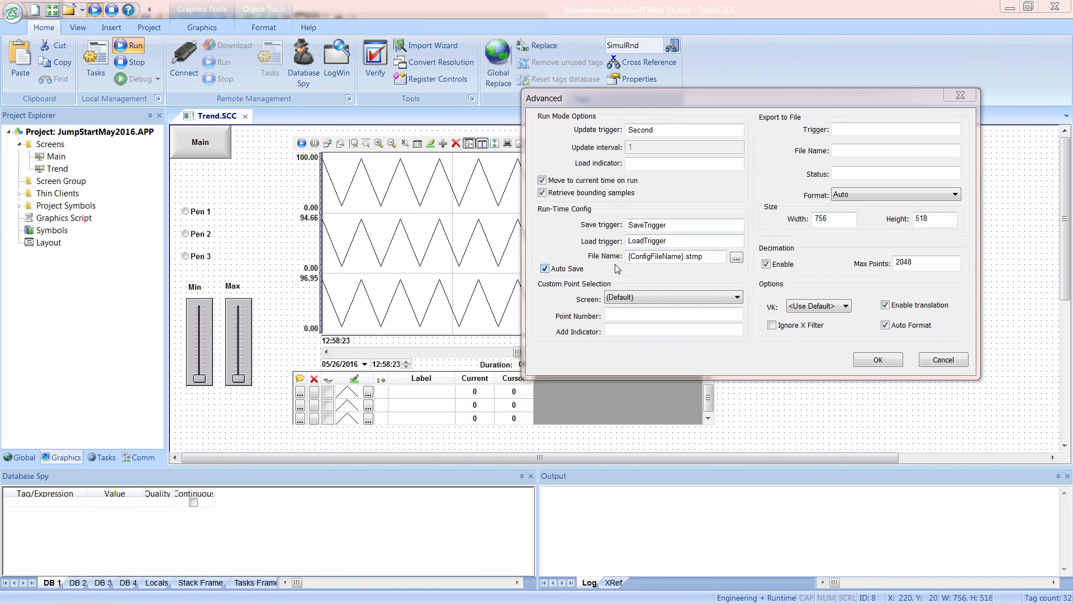
{"action": "left_click", "coordinate": [877, 360]}
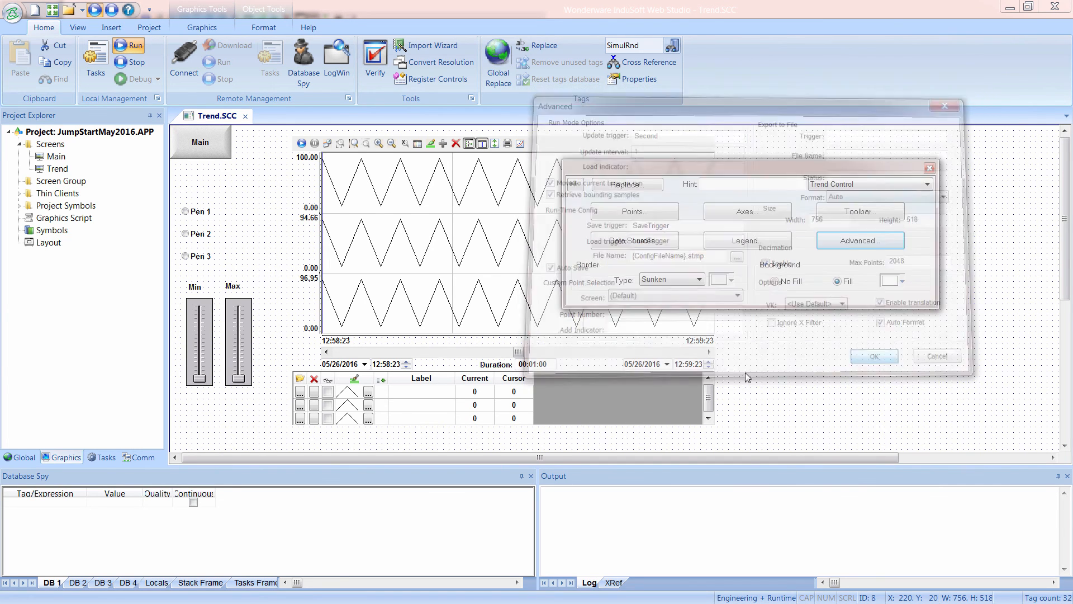
{"action": "left_click", "coordinate": [805, 392]}
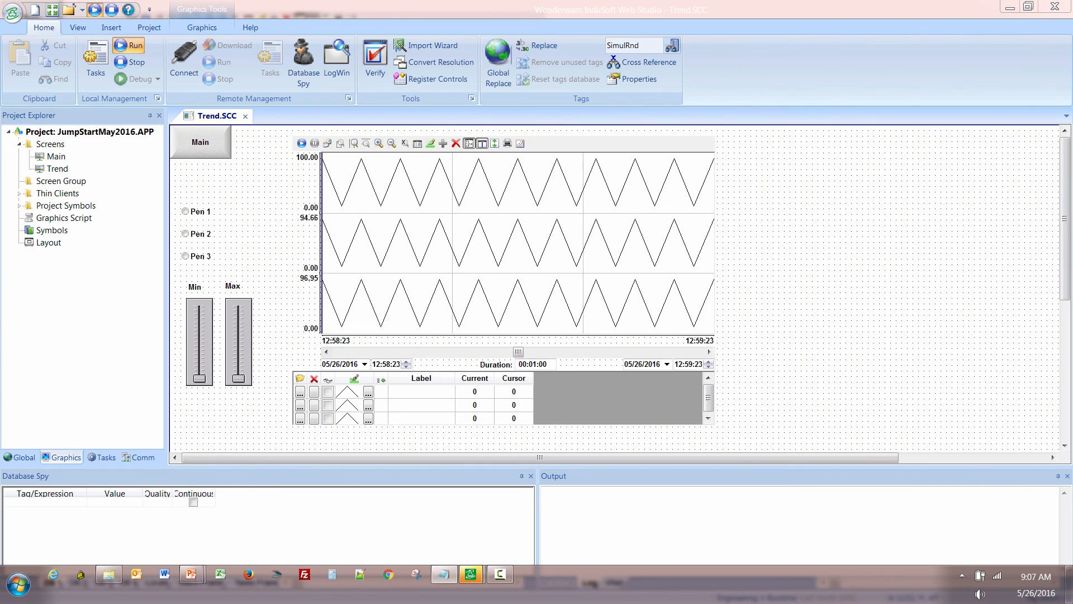
Draw a text box about 224 by 35 below the trend legend and link it to the ConfigFileName tag.
{"action": "left_click_drag", "start_coordinate": [1067, 221], "coordinate": [1066, 309]}
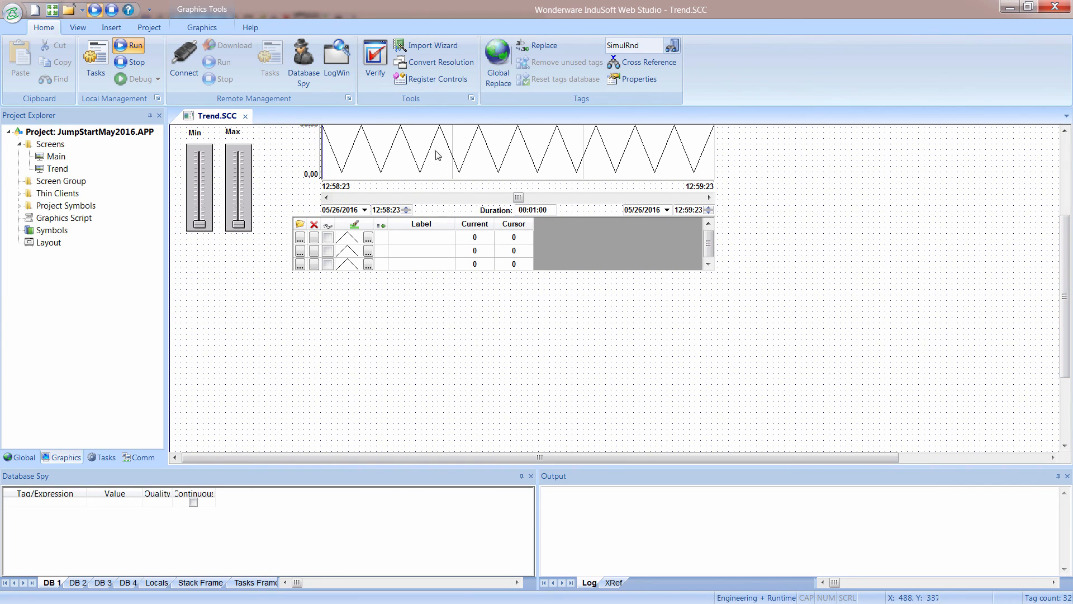
{"action": "left_click", "coordinate": [201, 27]}
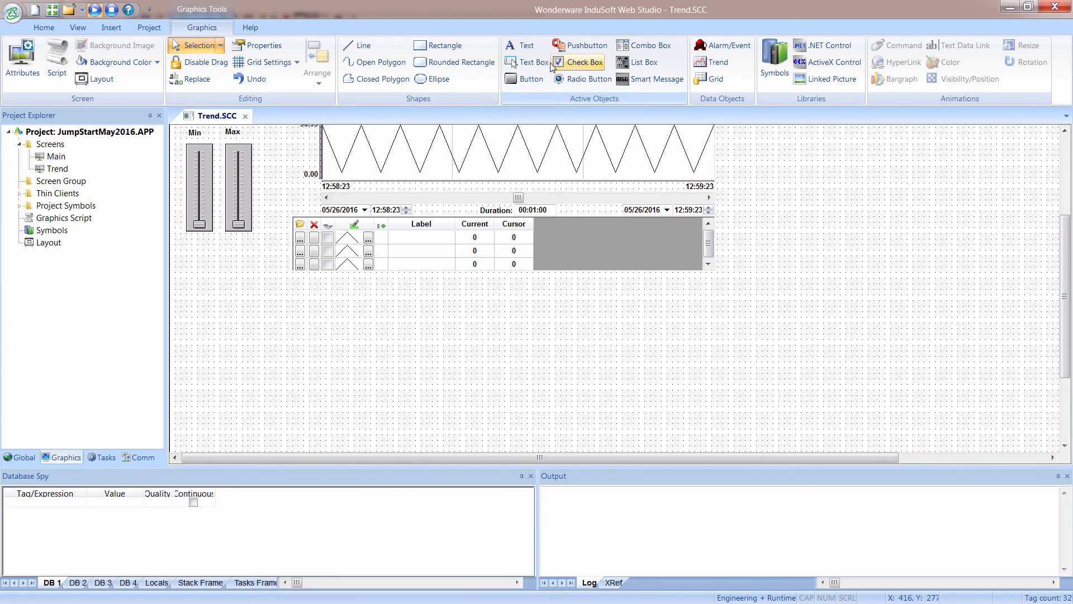
{"action": "left_click", "coordinate": [525, 62]}
{"action": "left_click_drag", "start_coordinate": [354, 294], "coordinate": [480, 315]}
{"action": "double_click", "coordinate": [426, 311]}
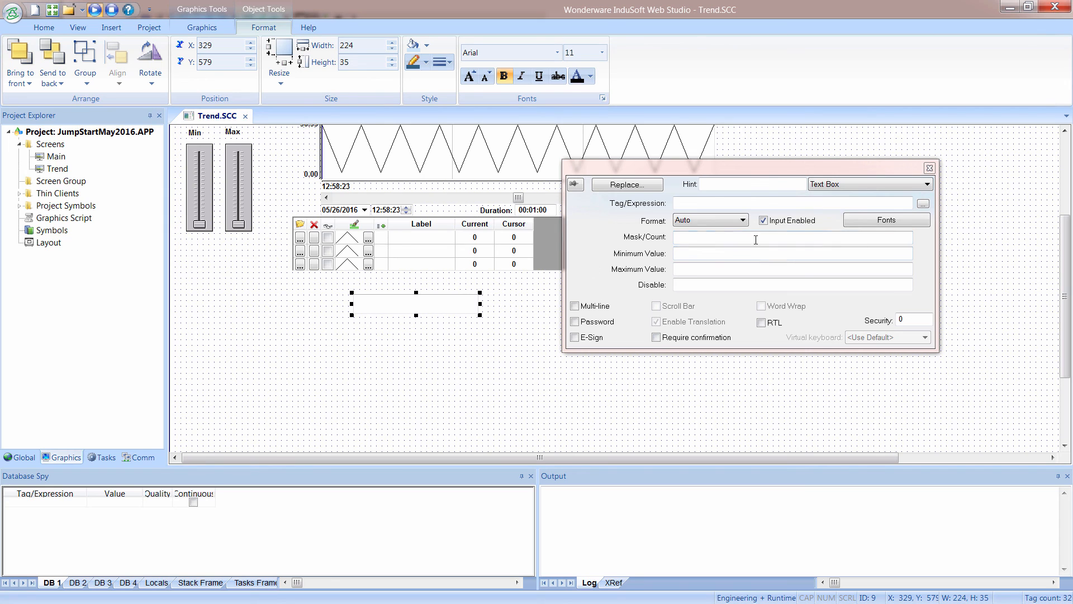
{"action": "left_click", "coordinate": [922, 204]}
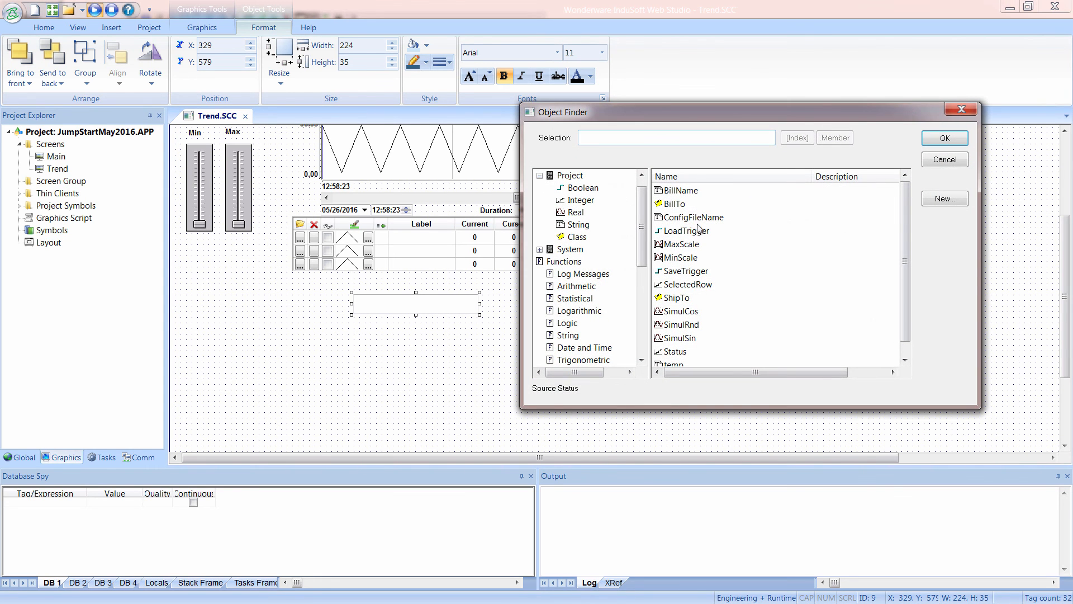
{"action": "left_click", "coordinate": [695, 217]}
{"action": "left_click", "coordinate": [941, 139]}
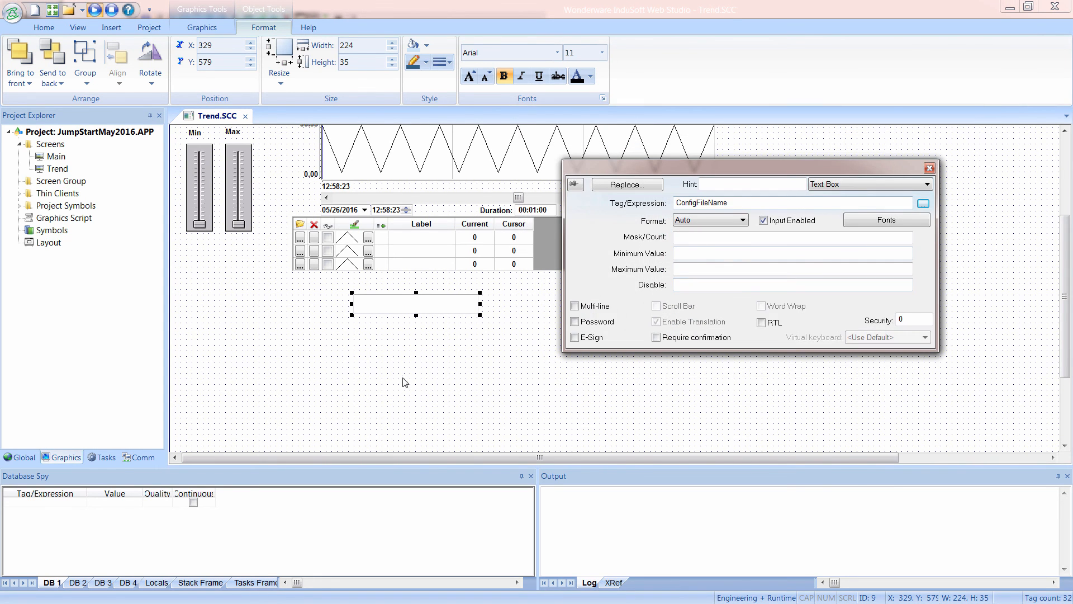
{"action": "left_click", "coordinate": [413, 389]}
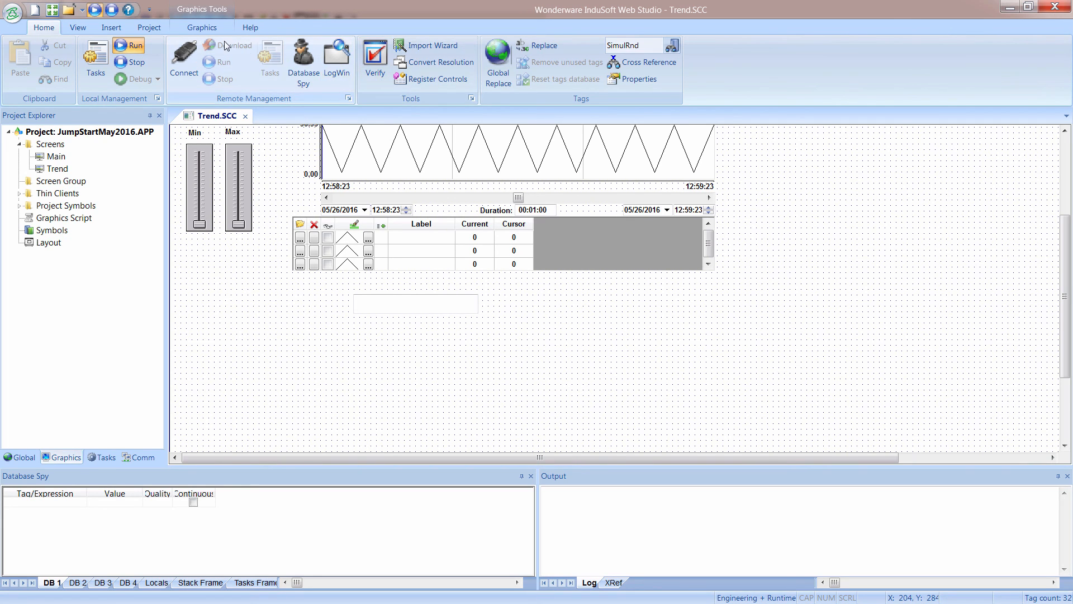
Draw a button about 100 by 61 below the text box and caption it "Save Trend Config" on two lines.
{"action": "left_click", "coordinate": [208, 31]}
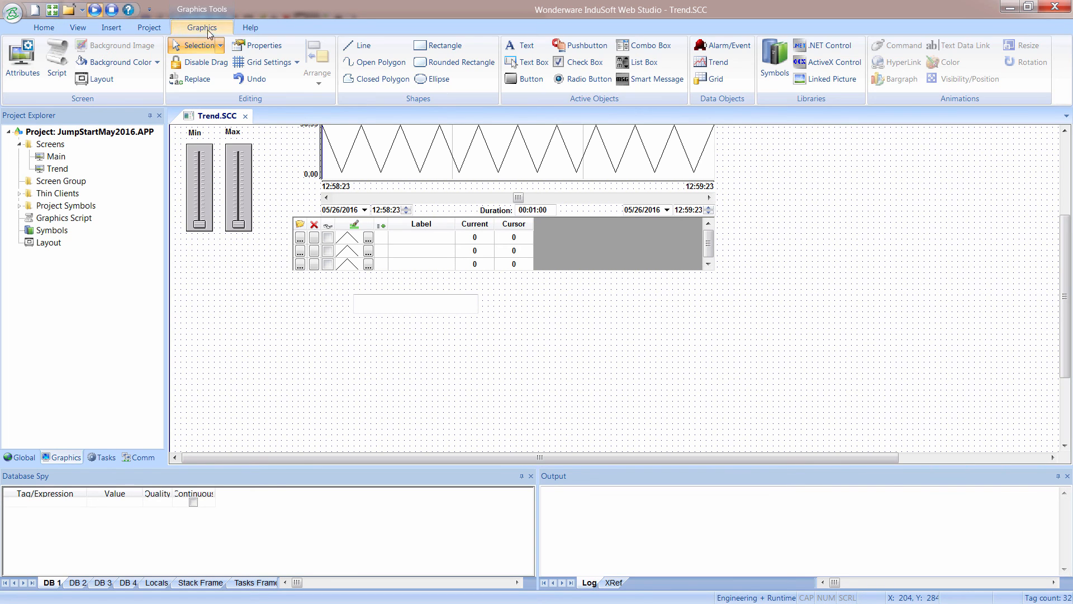
{"action": "left_click", "coordinate": [529, 82]}
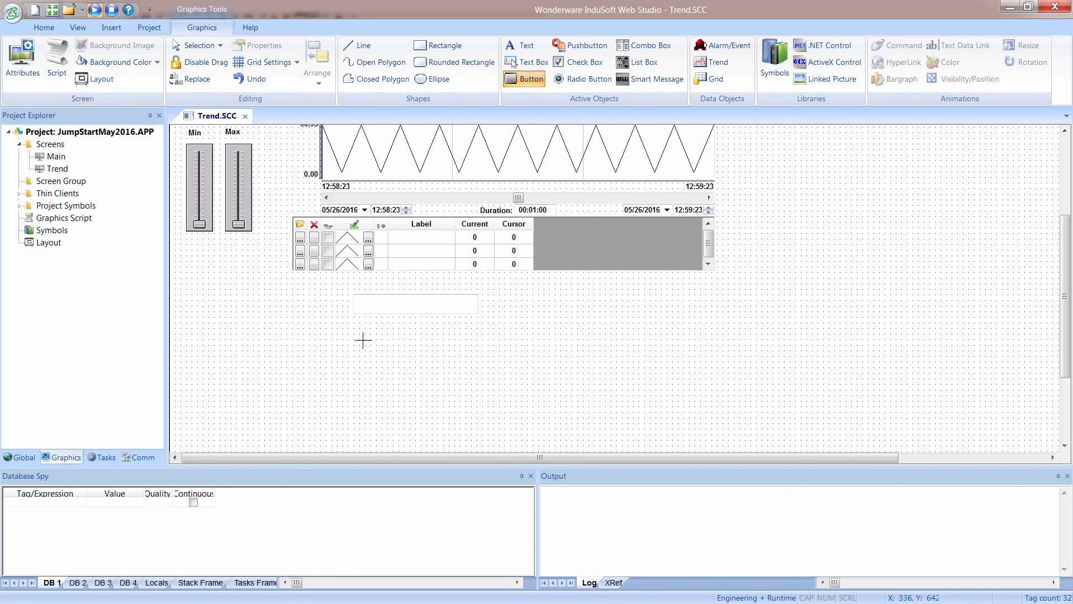
{"action": "left_click_drag", "start_coordinate": [359, 326], "coordinate": [417, 364]}
{"action": "double_click", "coordinate": [409, 358]}
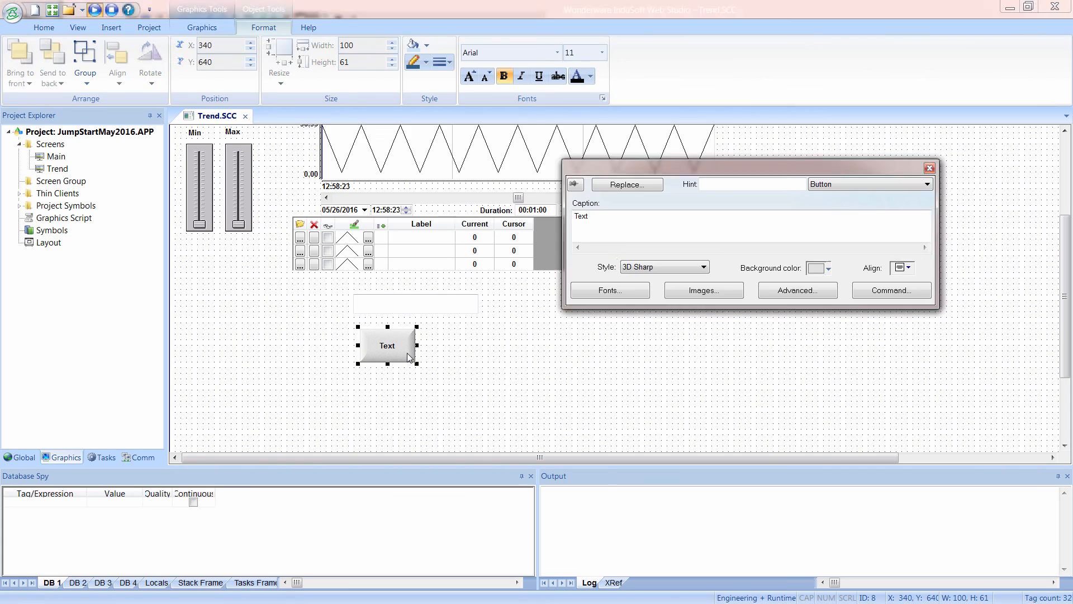
{"action": "type", "text": "Save"}
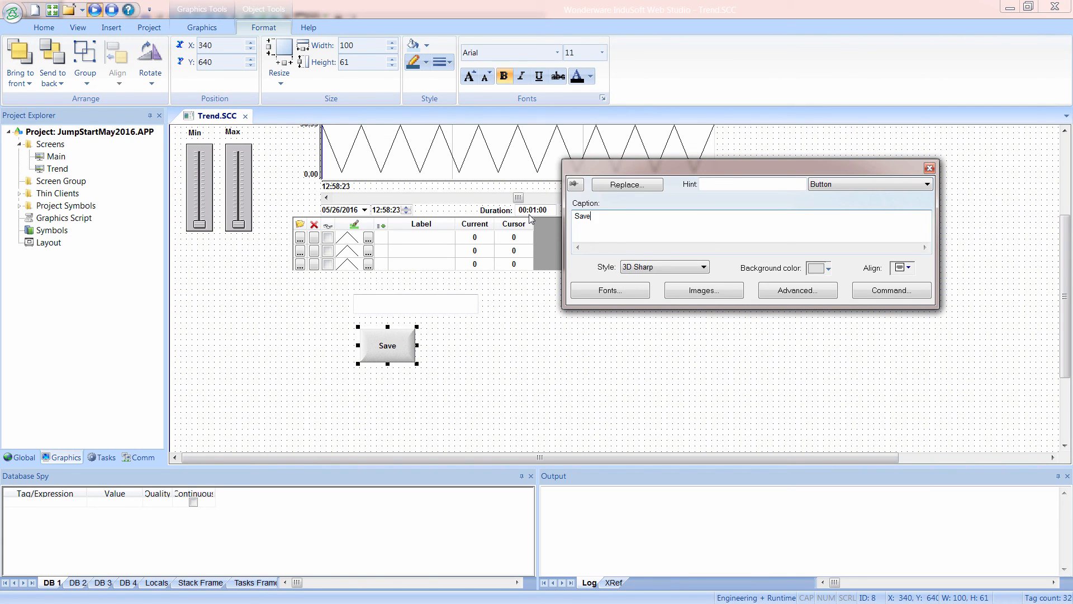
{"action": "key", "text": "Return"}
{"action": "type", "text": "Trend Config"}
Give the save button an On Down VBScript that sets $ConfigFileName from InputBox("Enter new graph name:", "SaveAs", "") and toggles $SaveTrigger with Not.
{"action": "left_click", "coordinate": [891, 291]}
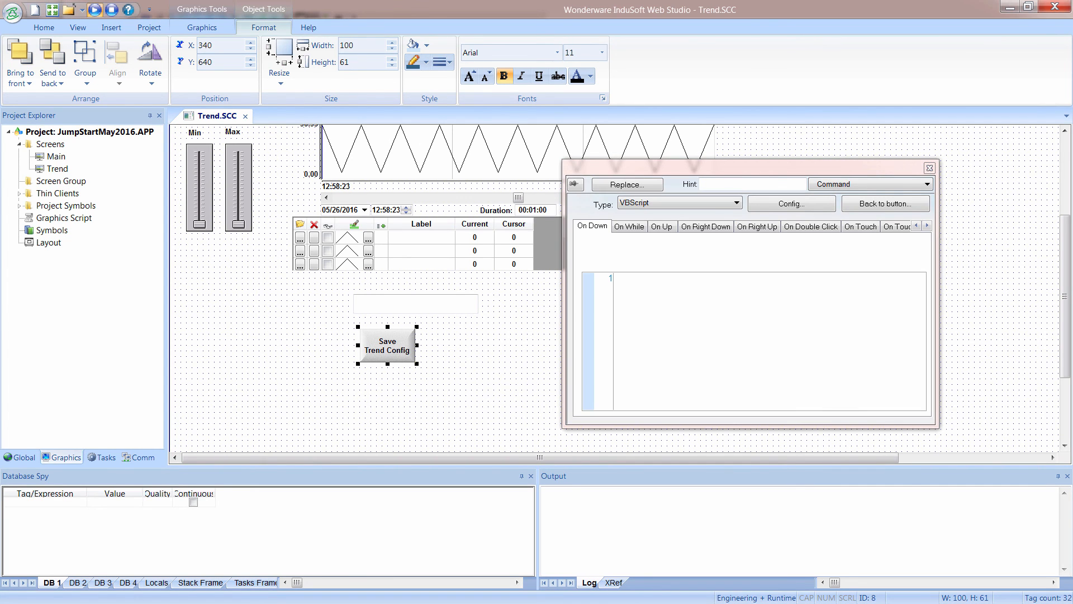
{"action": "mouse_move", "coordinate": [459, 602]}
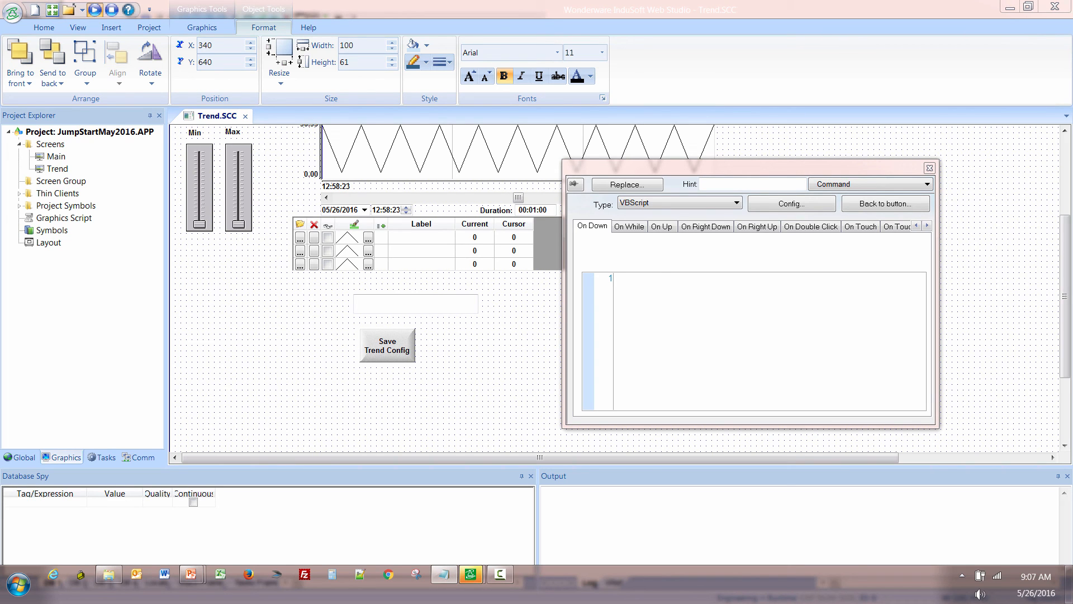
{"action": "left_click", "coordinate": [622, 276]}
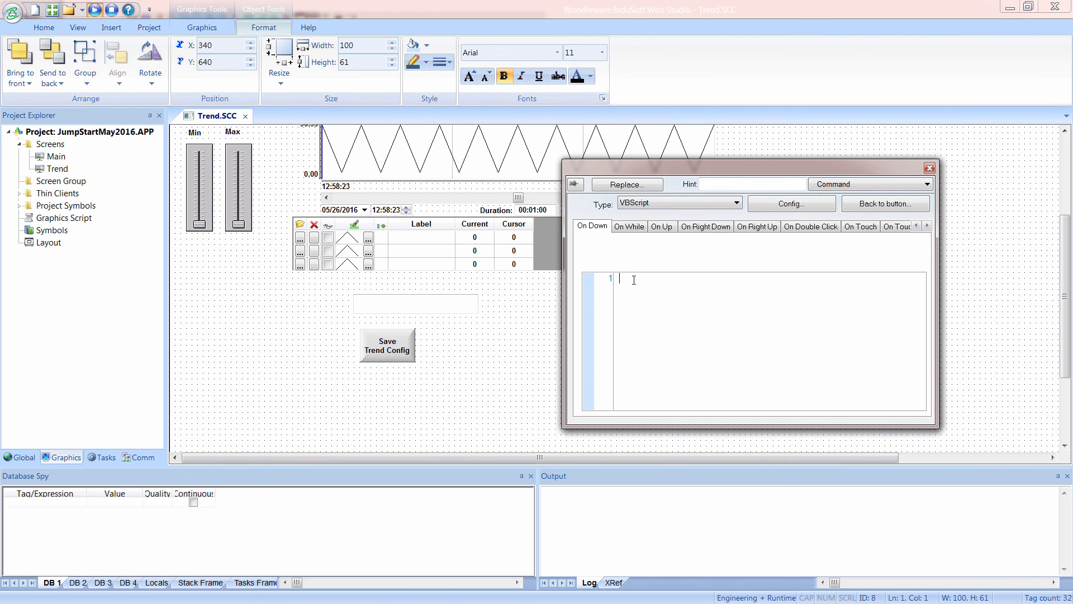
{"action": "type", "text": "$ConfigFileName = InputBox(\"Enter new graph name:\", \"SaveAs\", \"\")  $SaveTrigger=Not $SaveTrigger"}
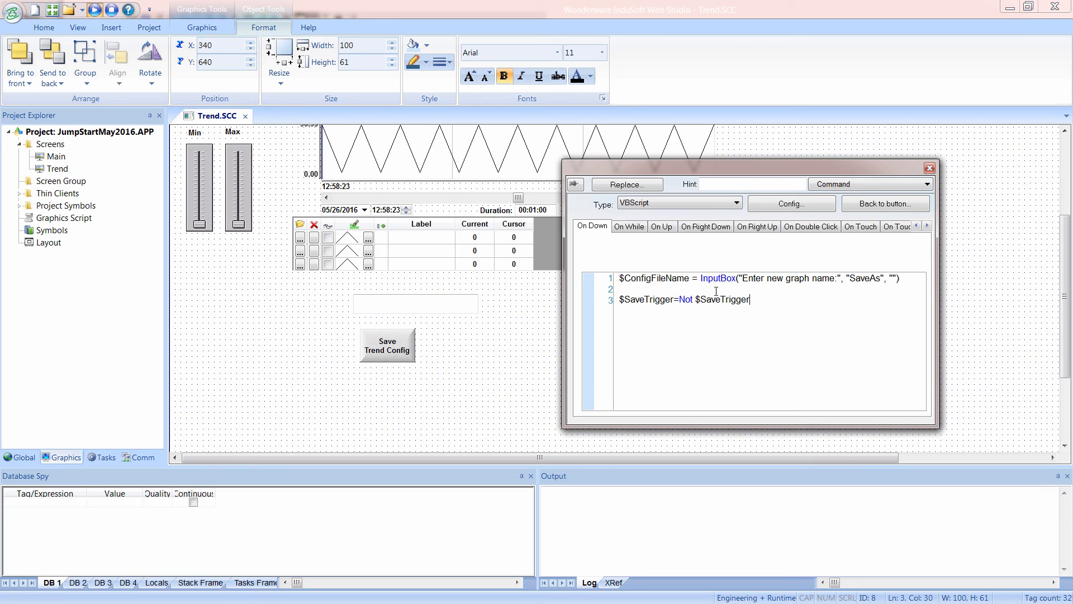
{"action": "left_click_drag", "start_coordinate": [701, 278], "coordinate": [880, 278]}
{"action": "left_click_drag", "start_coordinate": [691, 277], "coordinate": [618, 278]}
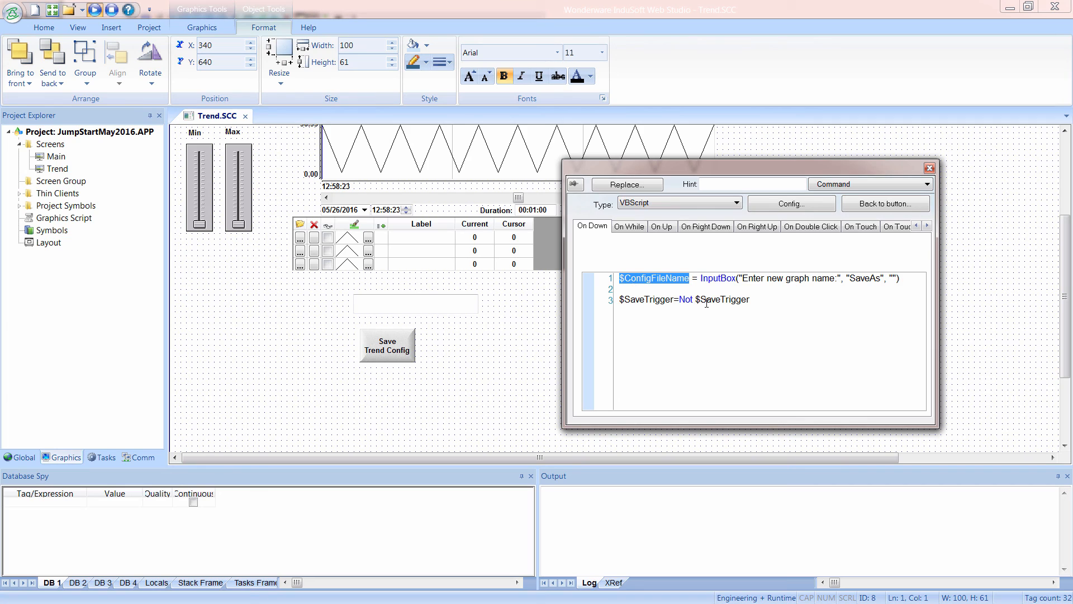
{"action": "double_click", "coordinate": [684, 301]}
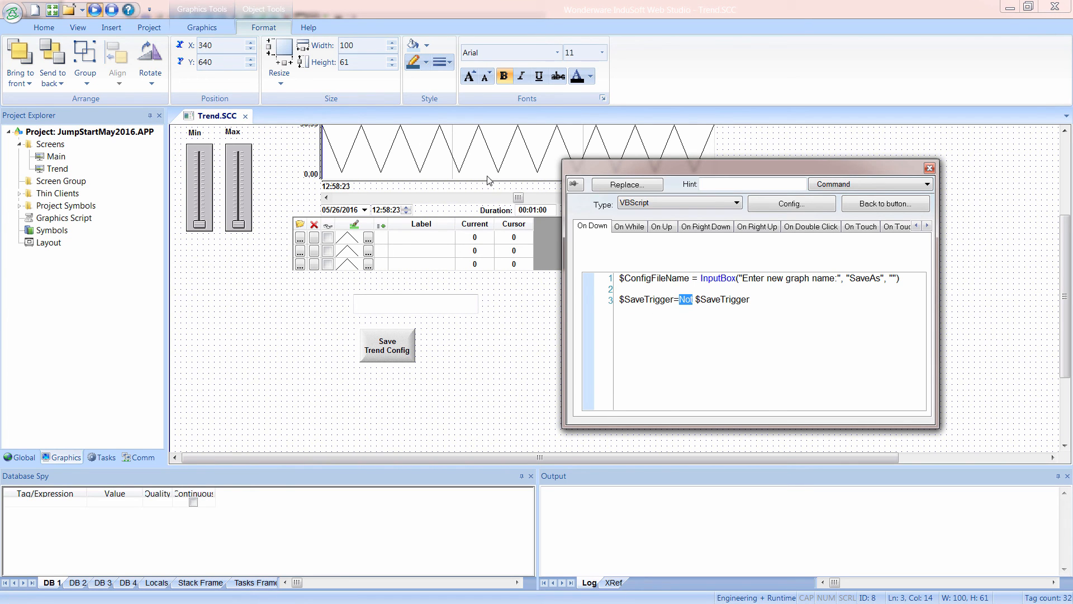
{"action": "left_click", "coordinate": [449, 375]}
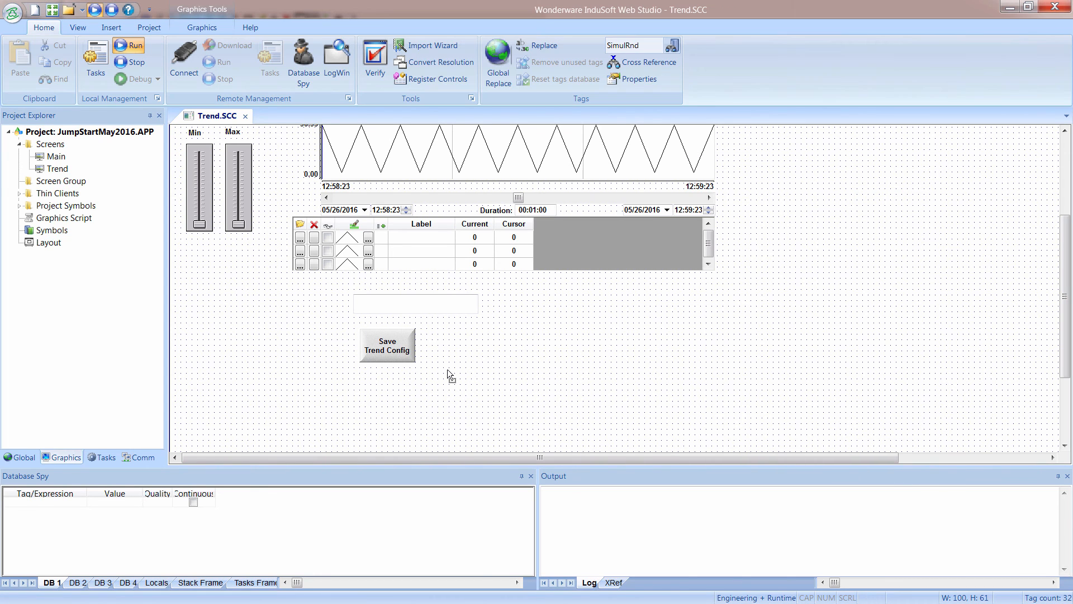
Draw a second button about 91 by 61 beside the Save Trend Config button and caption it Load.
{"action": "left_click", "coordinate": [201, 27]}
{"action": "left_click", "coordinate": [525, 78]}
{"action": "mouse_move", "coordinate": [432, 329]}
{"action": "left_mouse_down"}
{"action": "mouse_move", "coordinate": [514, 372]}
{"action": "mouse_move", "coordinate": [487, 364]}
{"action": "left_mouse_up"}
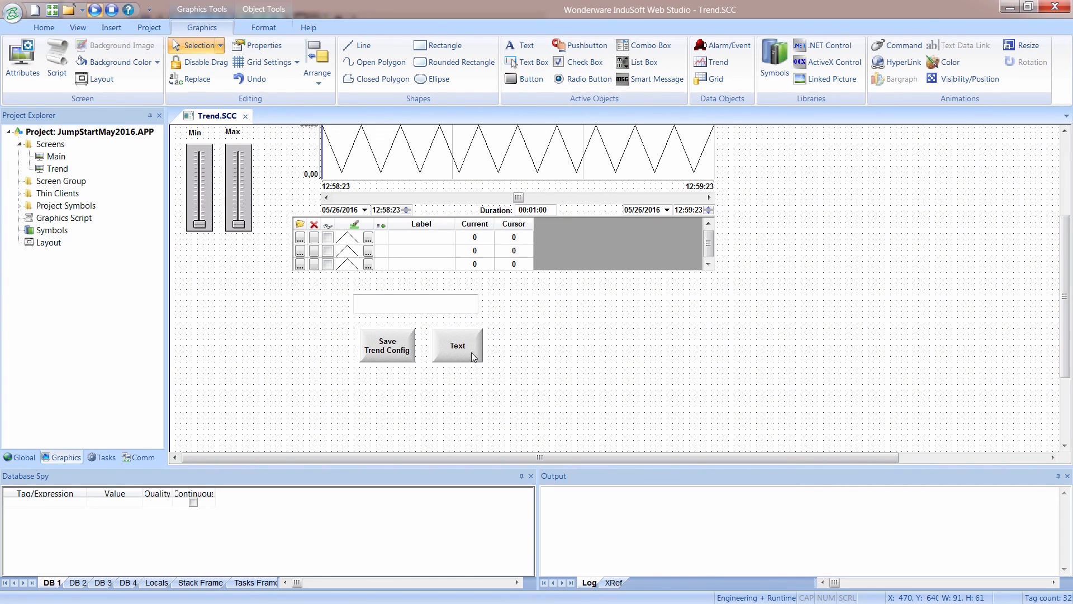
{"action": "double_click", "coordinate": [472, 352]}
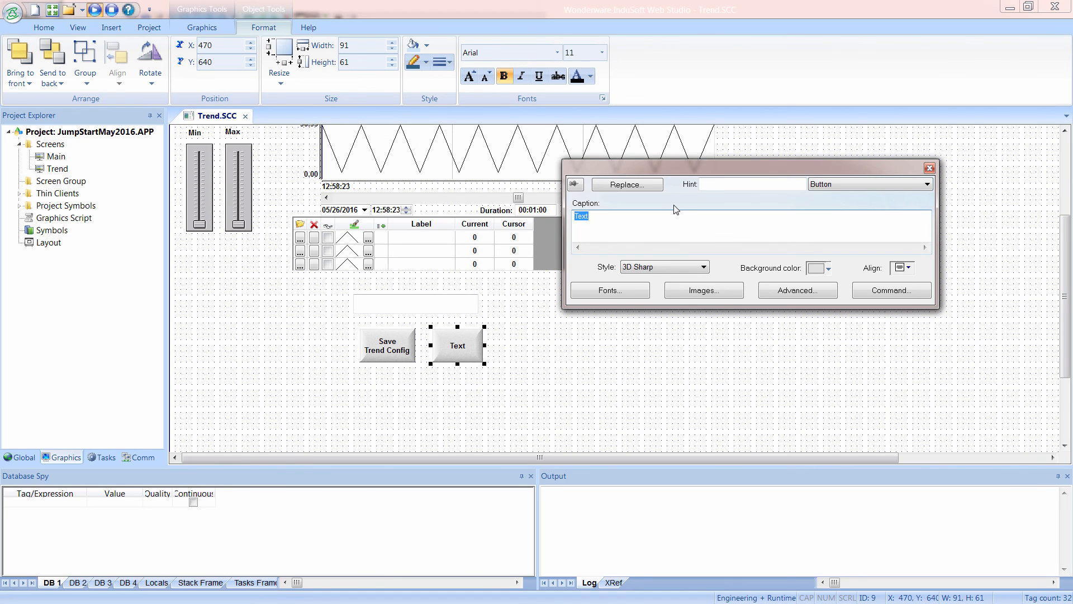
{"action": "type", "text": "Load"}
Give the Load button an On Down VBScript that picks a *.stmp file with $RdFileN, strips its path and extension into $ConfigFileName, and toggles $LoadTrigger.
{"action": "left_click", "coordinate": [887, 296]}
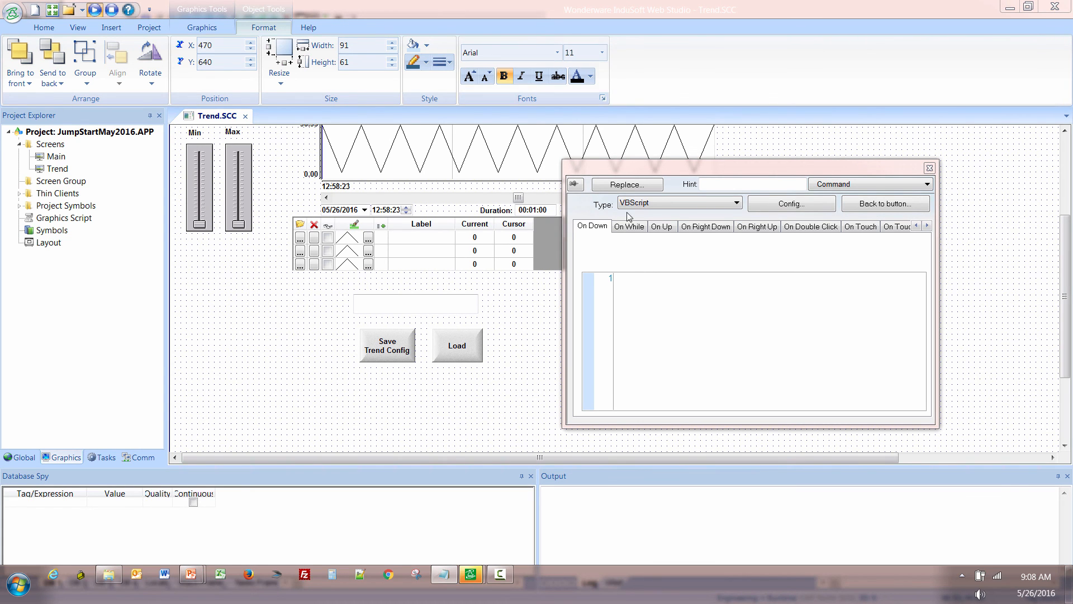
{"action": "left_click", "coordinate": [641, 281]}
{"action": "type", "text": "$RdFileN(\"Temp\", $GetAppPath() & \"Web\", \"*.stmp\", 0) $temp=Replace ($Temp, $GetAppPath() & \"Web\\\",\"\") $ConfigFileName=Replace ($temp, \".stmp\", \"\") $LoadTrigger=Not $LoadTrigger"}
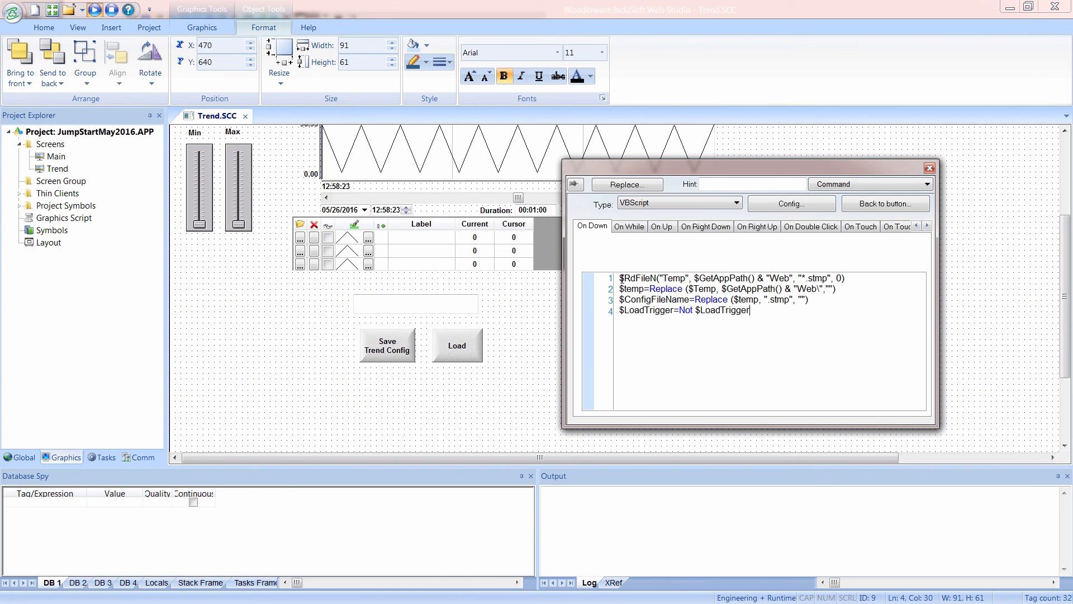
{"action": "left_click_drag", "start_coordinate": [621, 278], "coordinate": [659, 278]}
{"action": "left_click_drag", "start_coordinate": [694, 277], "coordinate": [781, 277]}
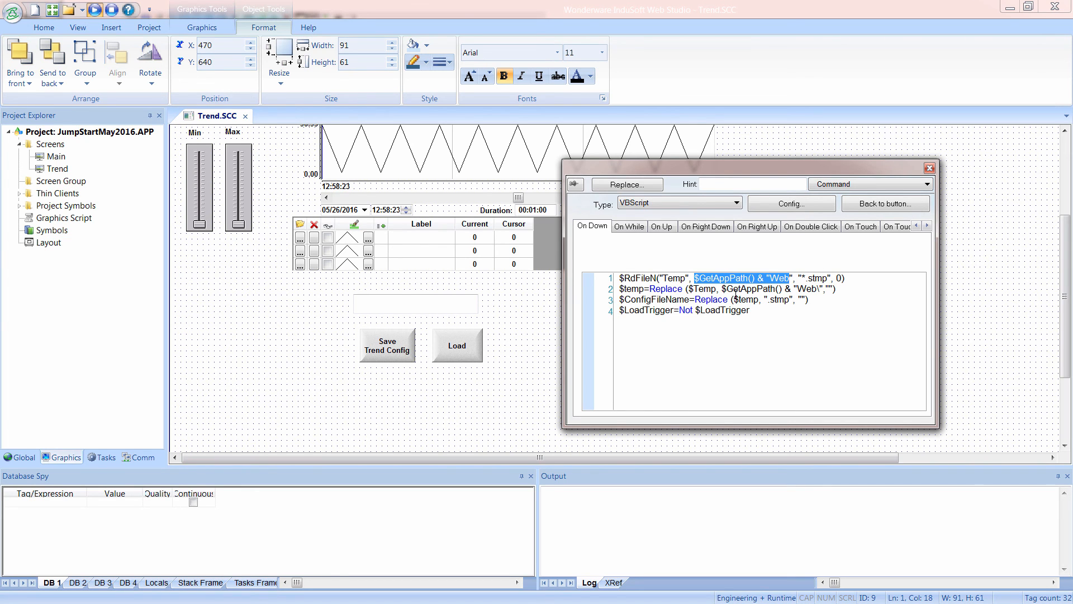
{"action": "left_click_drag", "start_coordinate": [720, 289], "coordinate": [791, 302]}
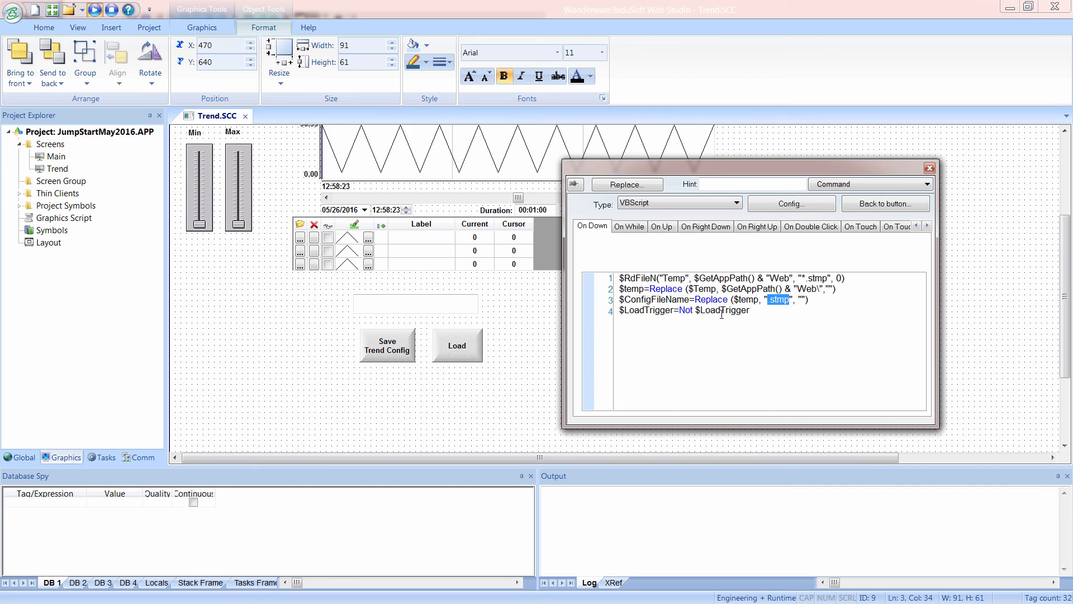
{"action": "left_click", "coordinate": [539, 355]}
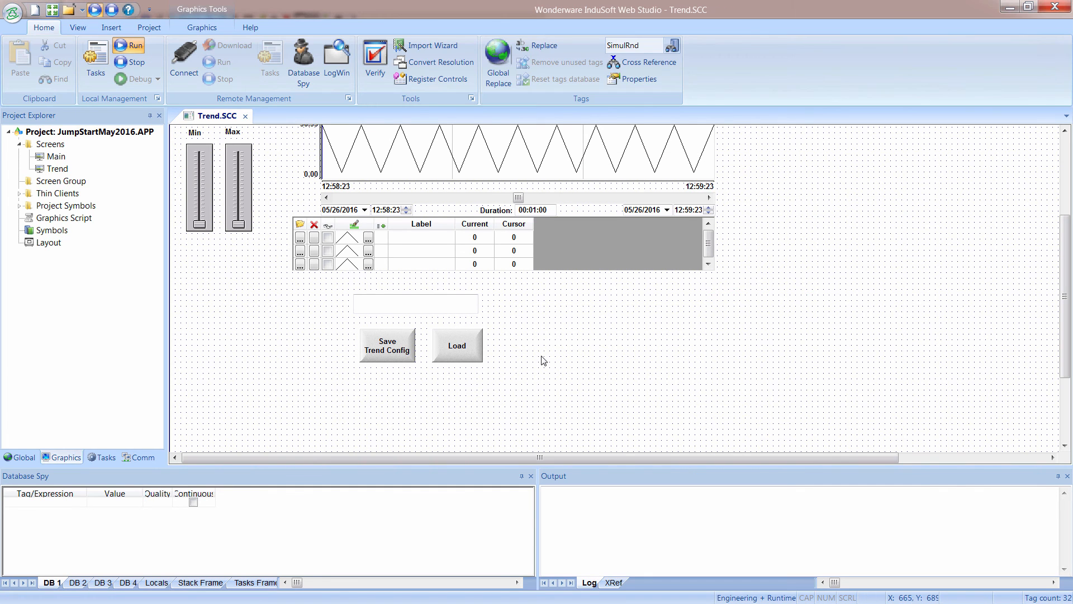
Disable input on the text box linked to ConfigFileName.
{"action": "double_click", "coordinate": [399, 306]}
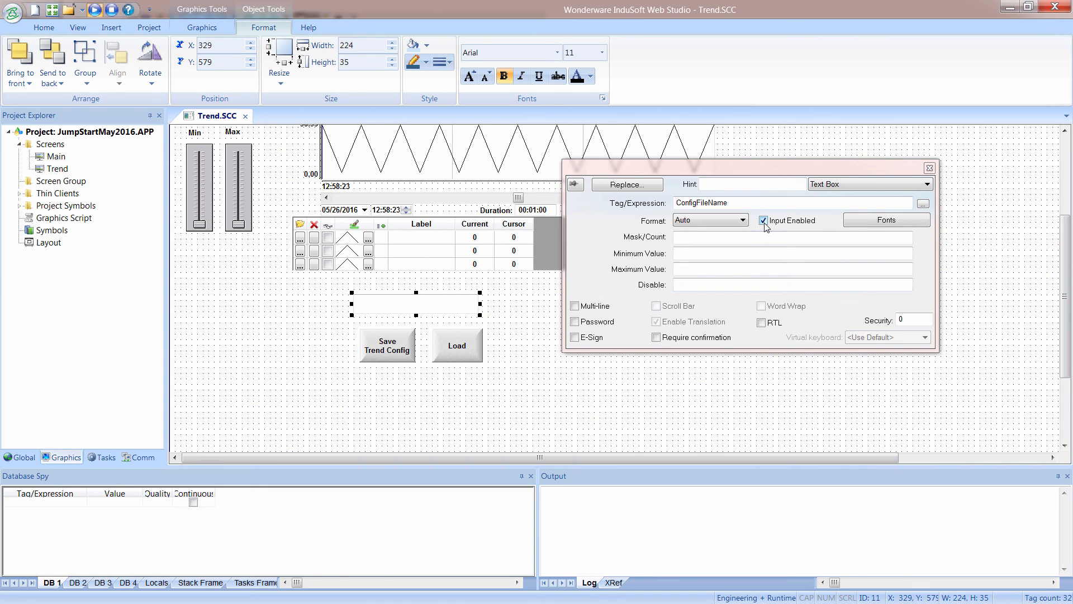
{"action": "left_click", "coordinate": [763, 221]}
{"action": "left_click", "coordinate": [613, 383]}
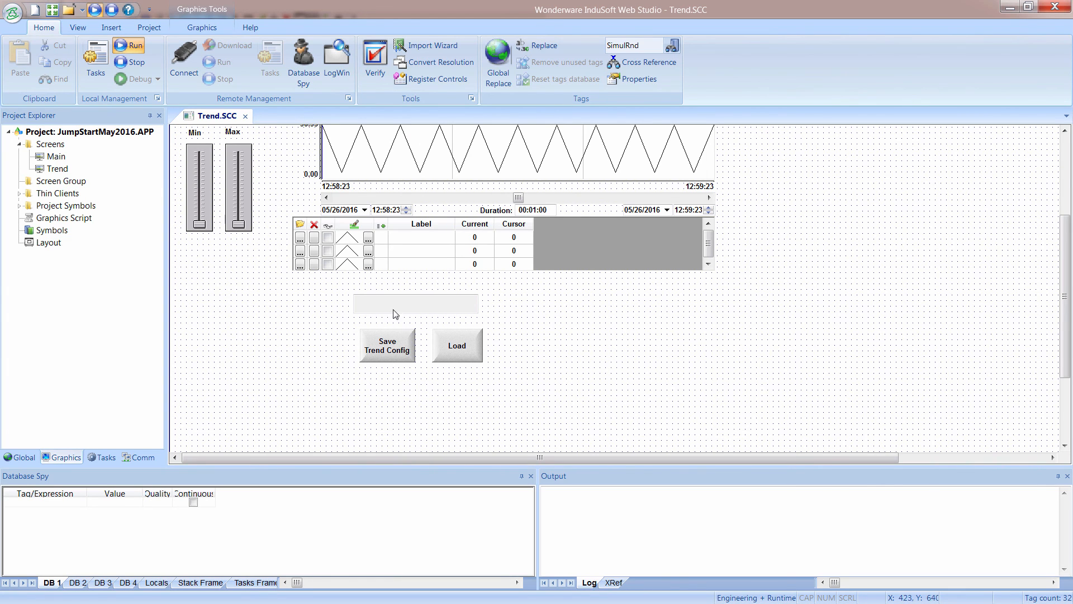
Close the Trend screen with its changes saved, run the project, and go to the Trend screen in the runtime.
{"action": "left_click", "coordinate": [245, 116]}
{"action": "left_click", "coordinate": [481, 357]}
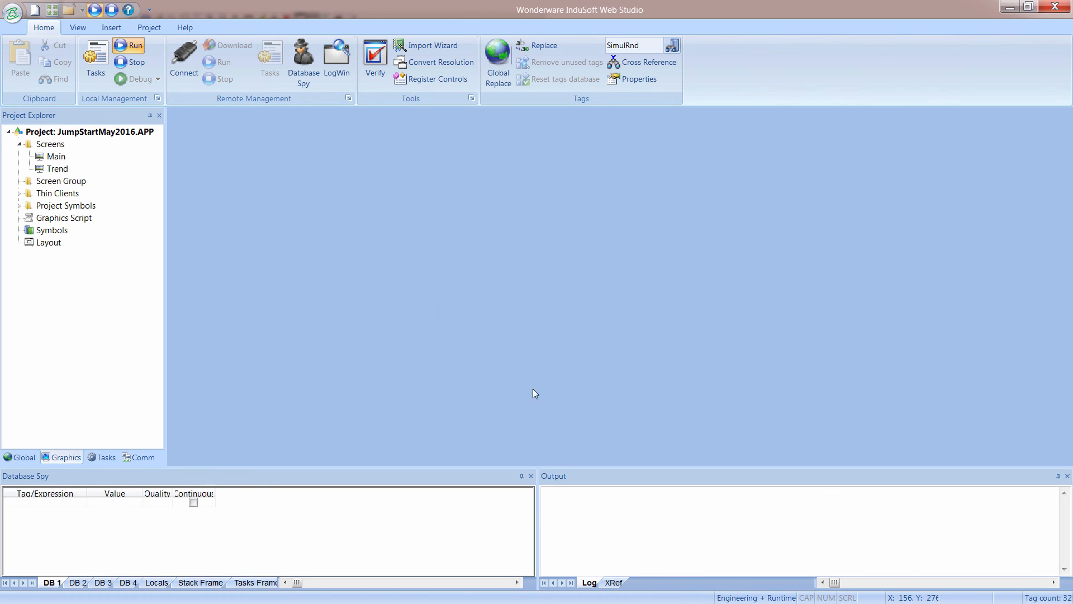
{"action": "left_click", "coordinate": [126, 42]}
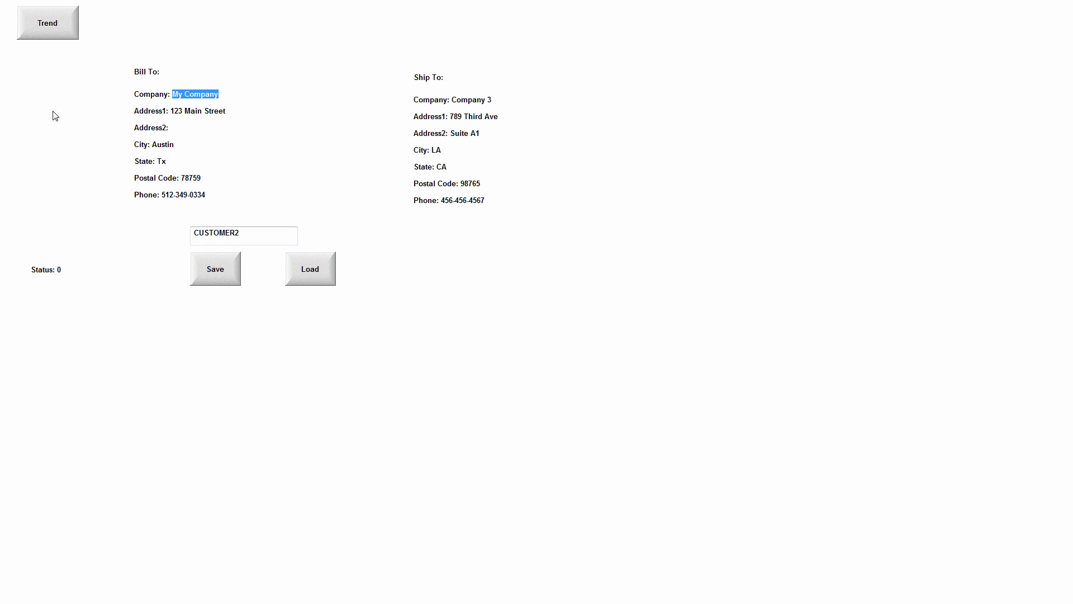
{"action": "left_click", "coordinate": [53, 28]}
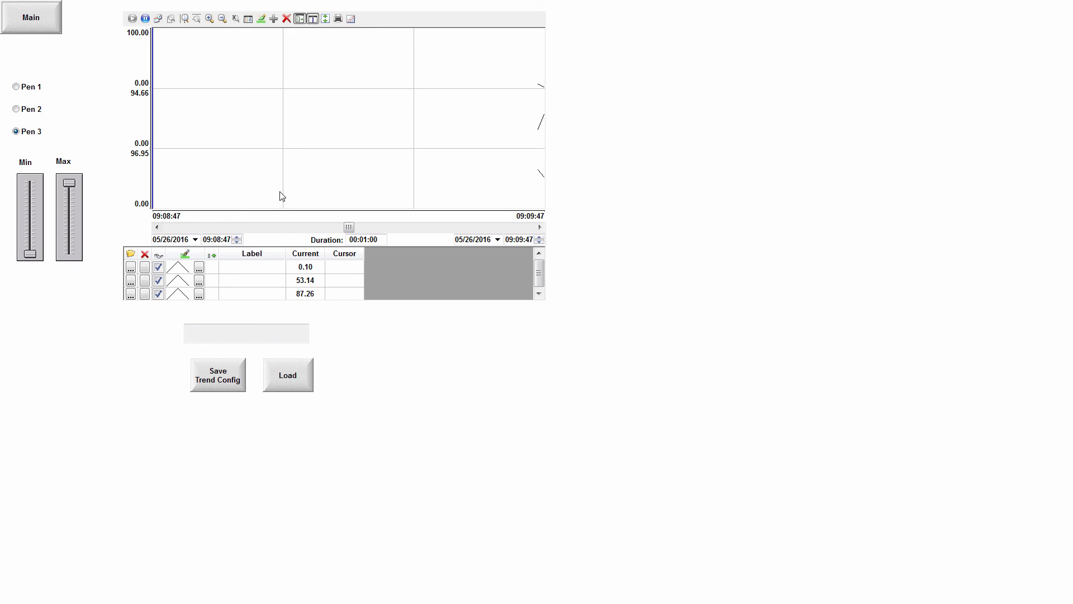
Style the first pen in the trend legend with a red color and a thicker line weight.
{"action": "left_click", "coordinate": [199, 267]}
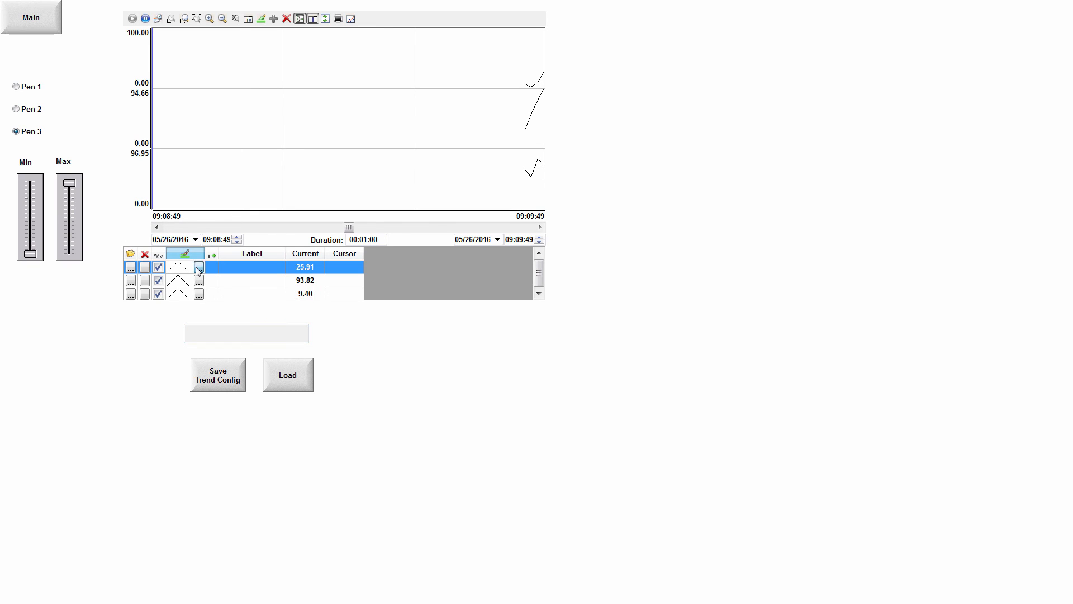
{"action": "left_click", "coordinate": [603, 321]}
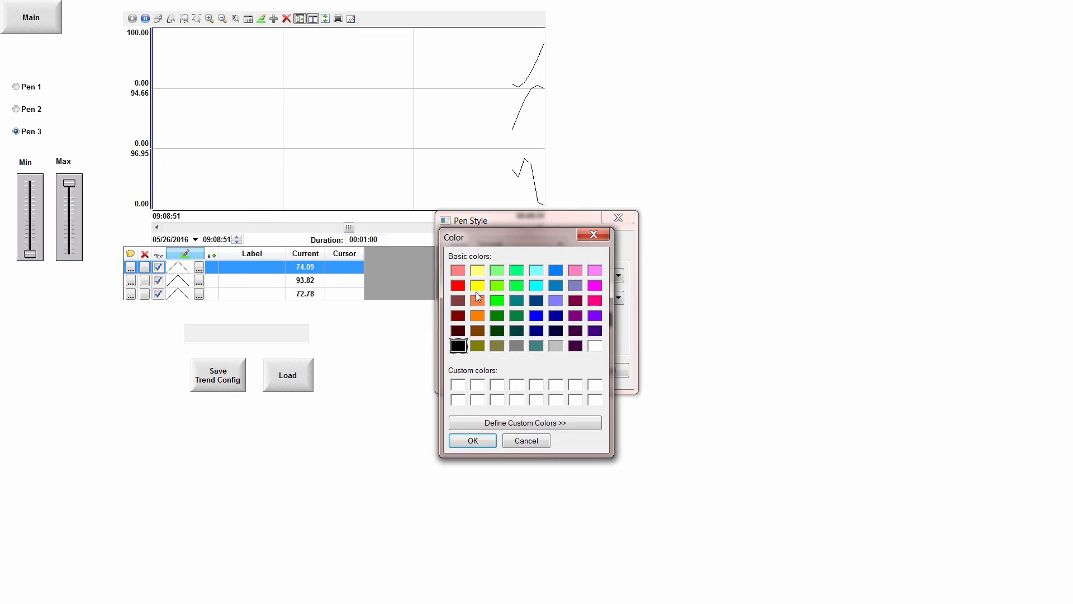
{"action": "left_click", "coordinate": [458, 291]}
{"action": "left_click", "coordinate": [476, 440]}
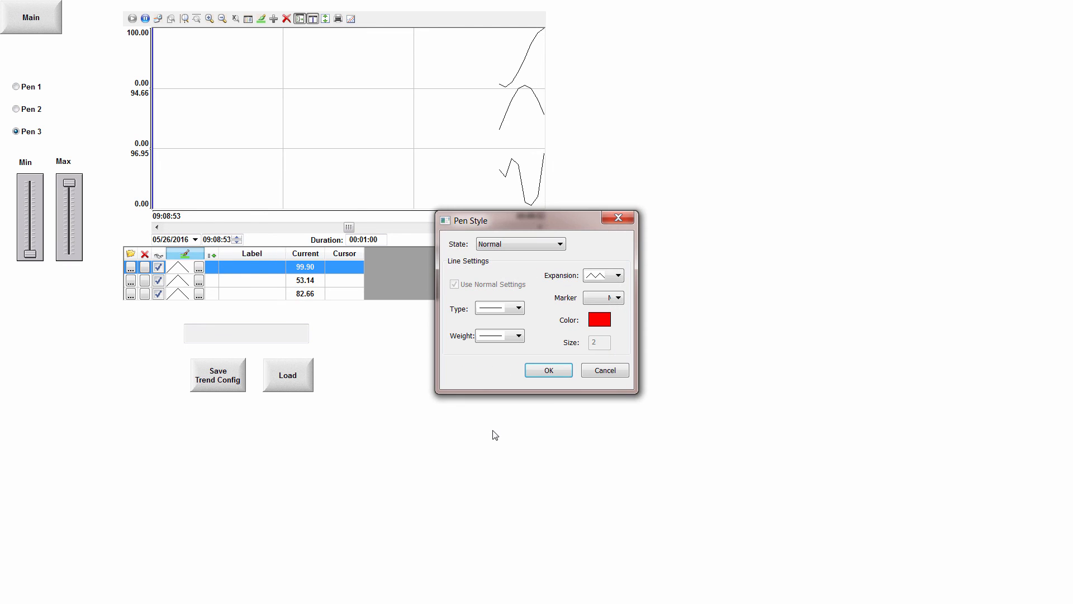
{"action": "left_click", "coordinate": [505, 338]}
{"action": "left_click", "coordinate": [495, 380]}
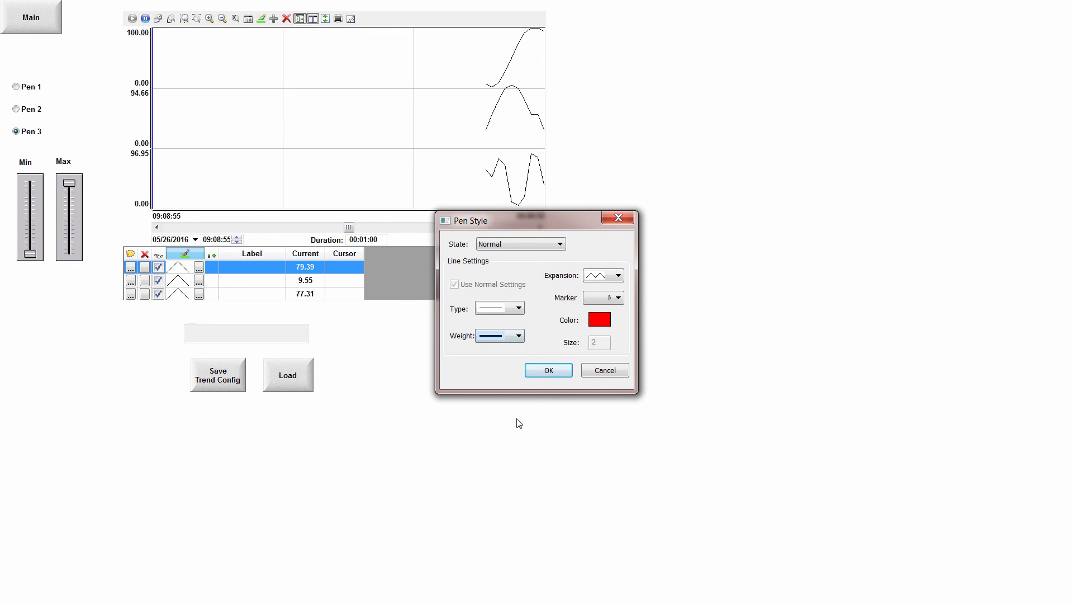
{"action": "left_click", "coordinate": [540, 373]}
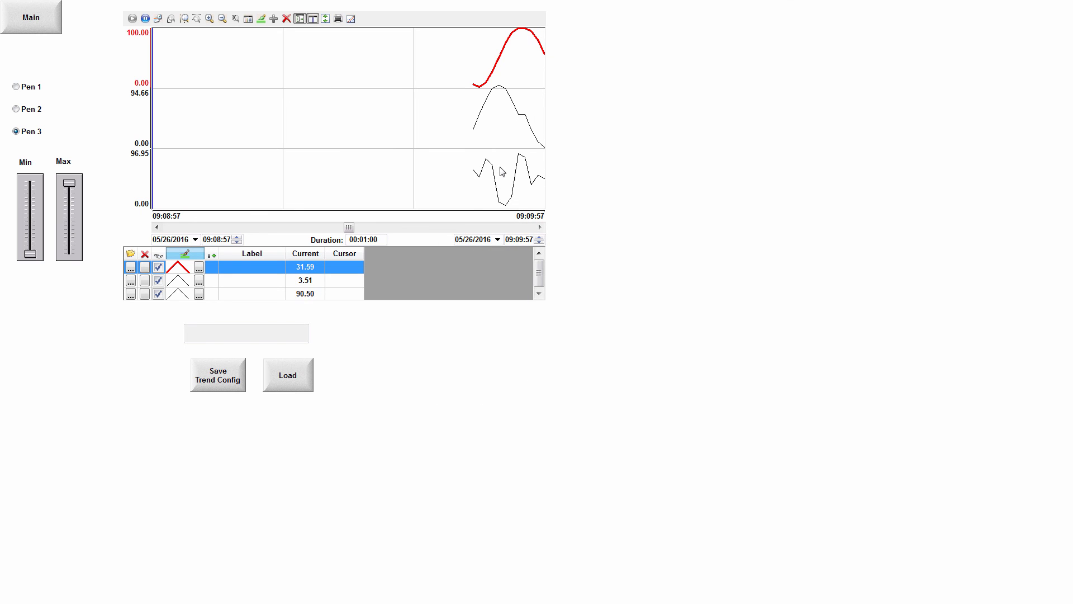
Style the third pen in the trend legend green with a diamond marker of size 5.
{"action": "left_click", "coordinate": [199, 294]}
{"action": "left_click", "coordinate": [599, 319]}
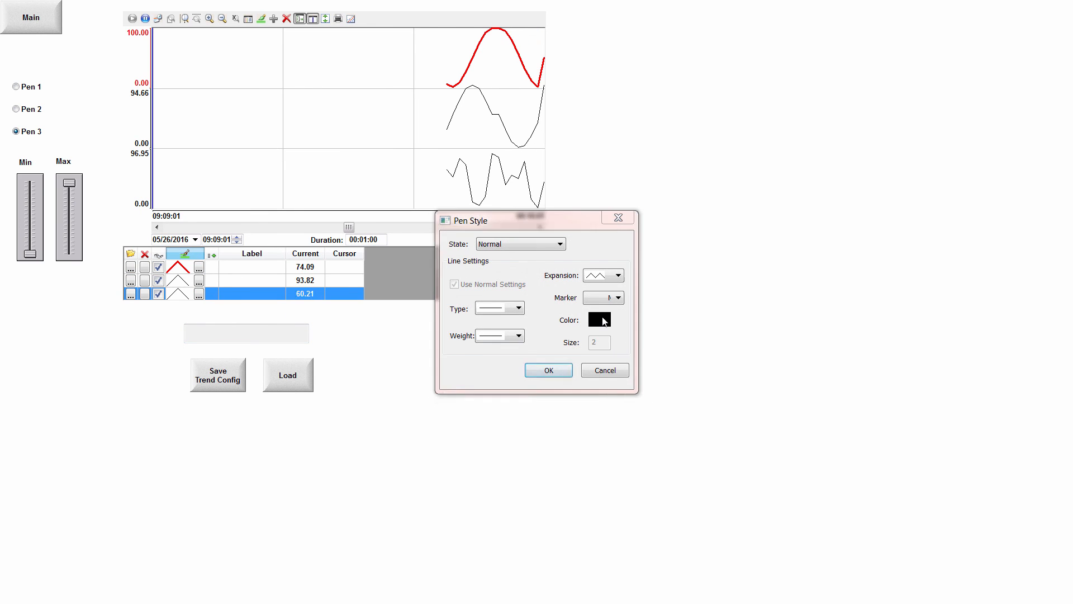
{"action": "left_click", "coordinate": [497, 302]}
{"action": "left_click", "coordinate": [473, 440]}
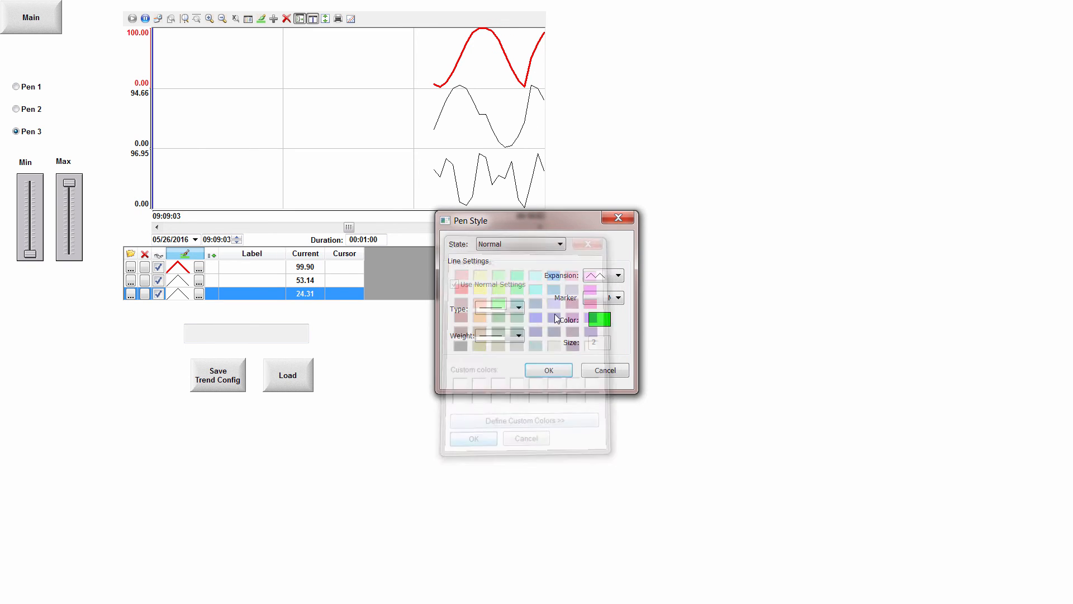
{"action": "left_click", "coordinate": [604, 299]}
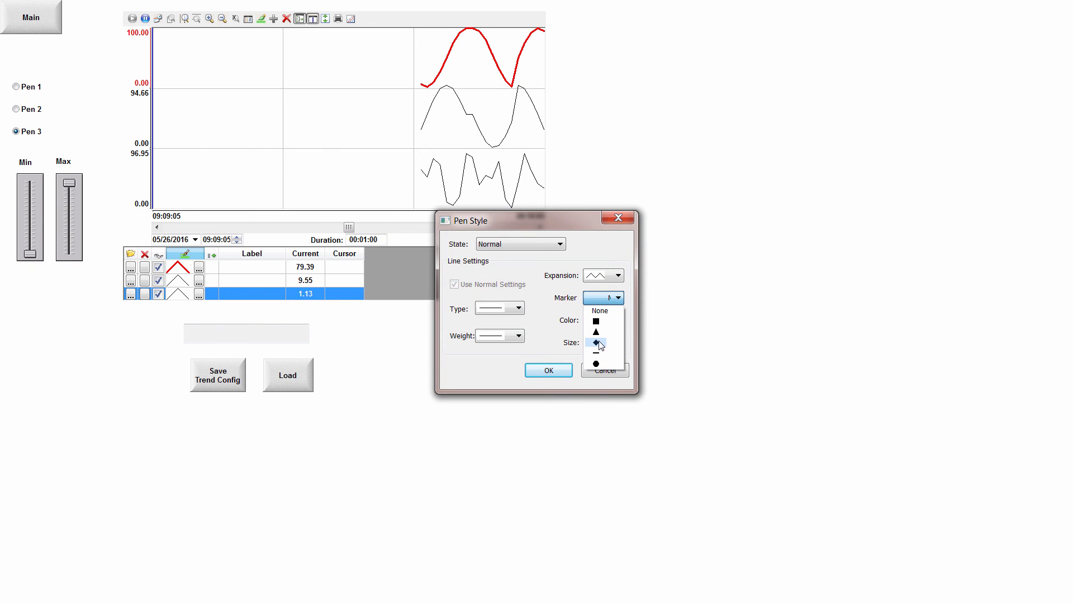
{"action": "left_click", "coordinate": [601, 342]}
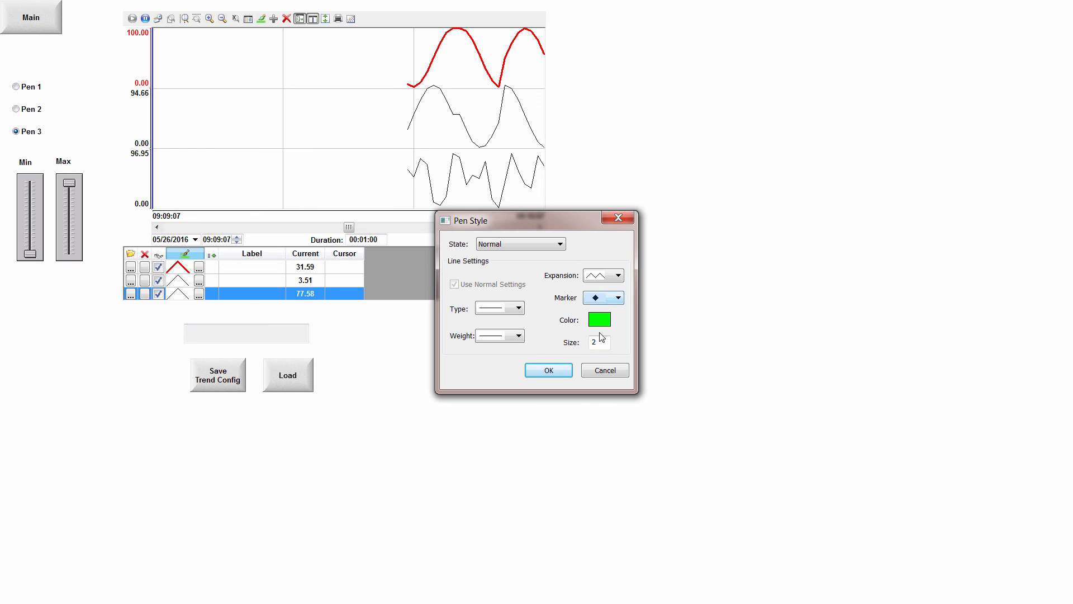
{"action": "double_click", "coordinate": [597, 343]}
{"action": "type", "text": "3"}
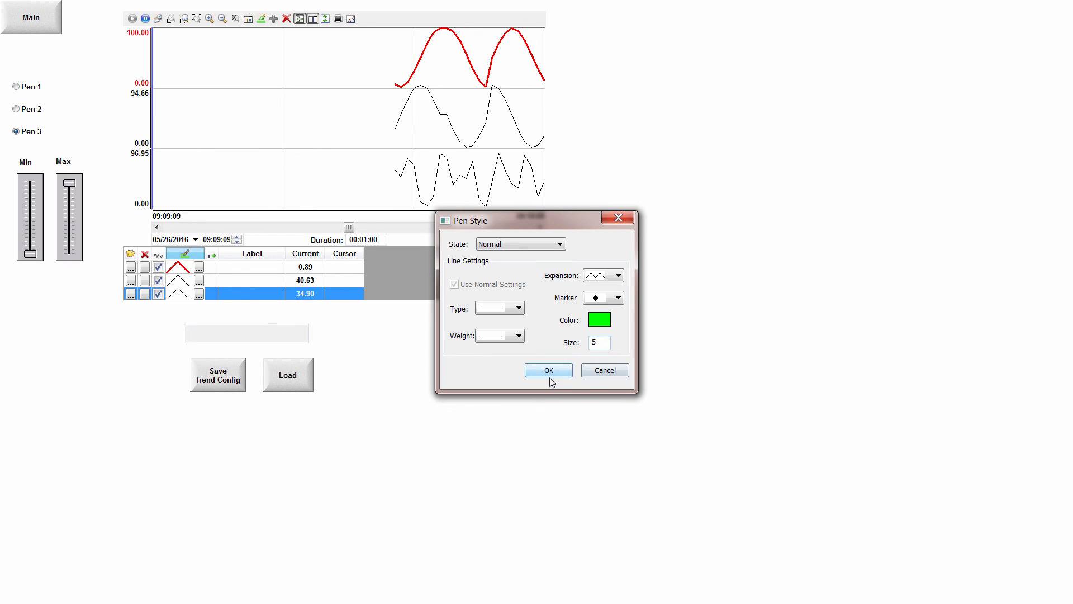
{"action": "left_click", "coordinate": [549, 372]}
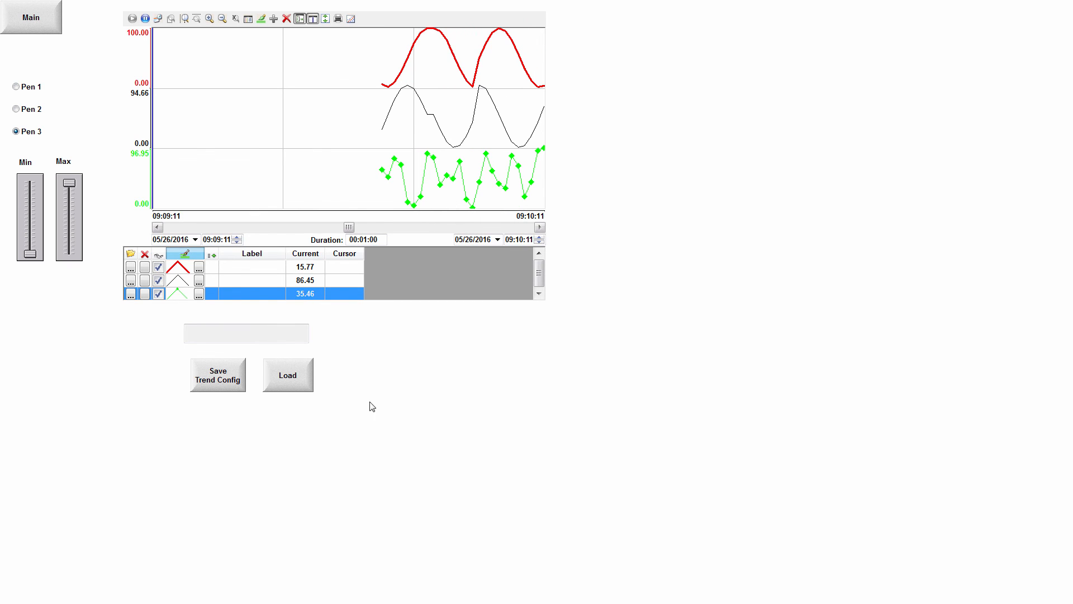
Save the current trend configuration under the graph name "Config Red Green W Marker".
{"action": "left_click", "coordinate": [224, 377]}
{"action": "type", "text": "Congig"}
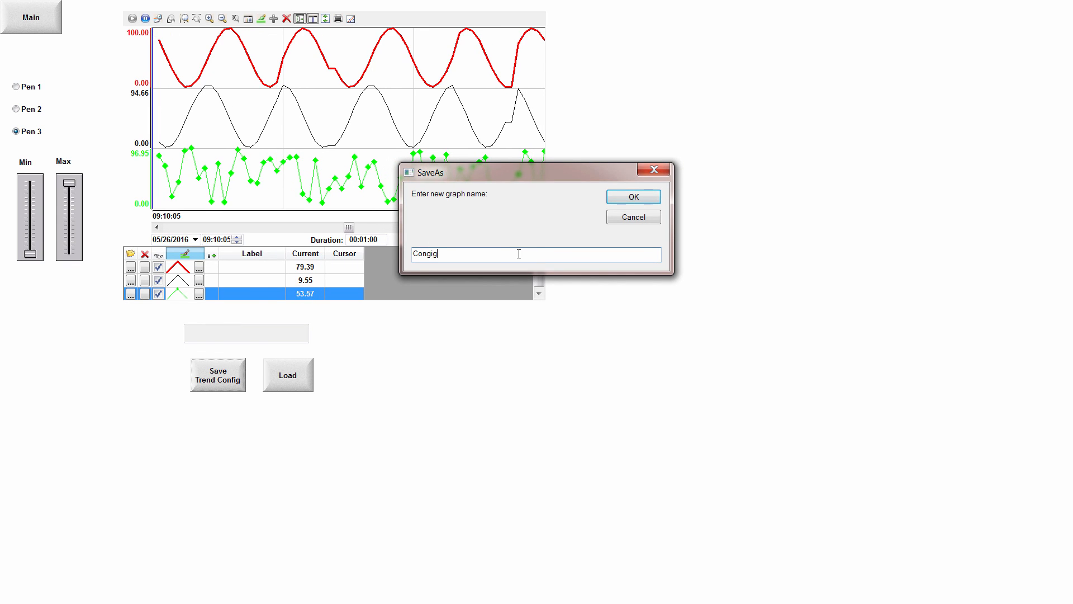
{"action": "key", "text": "BackSpace"}
{"action": "key", "text": "BackSpace"}
{"action": "key", "text": "BackSpace"}
{"action": "type", "text": "fig Red Gre"}
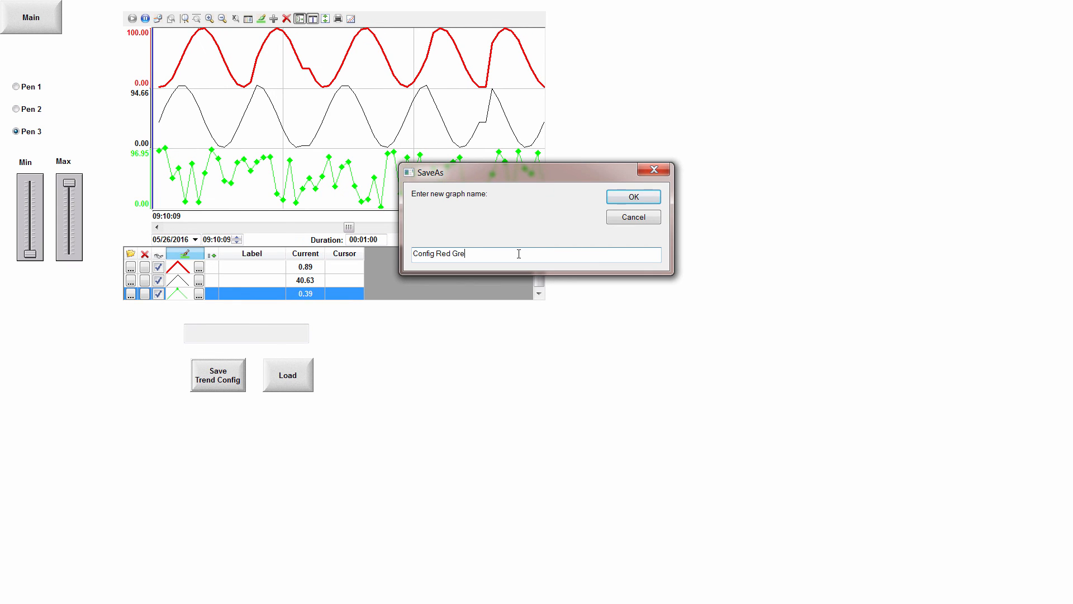
{"action": "type", "text": "en W "}
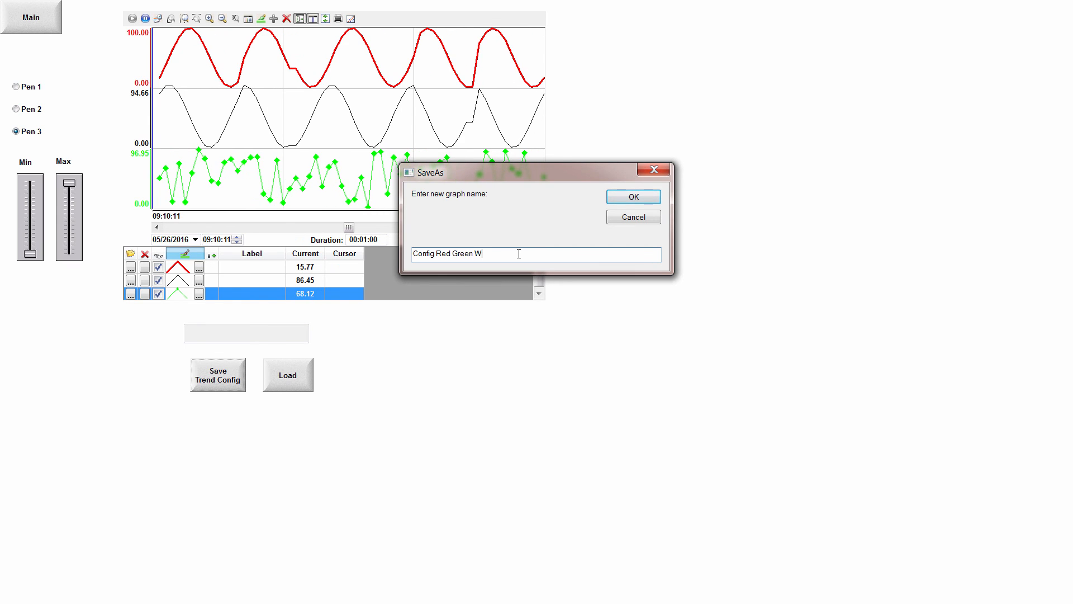
{"action": "type", "text": "Mar"}
{"action": "type", "text": "ker"}
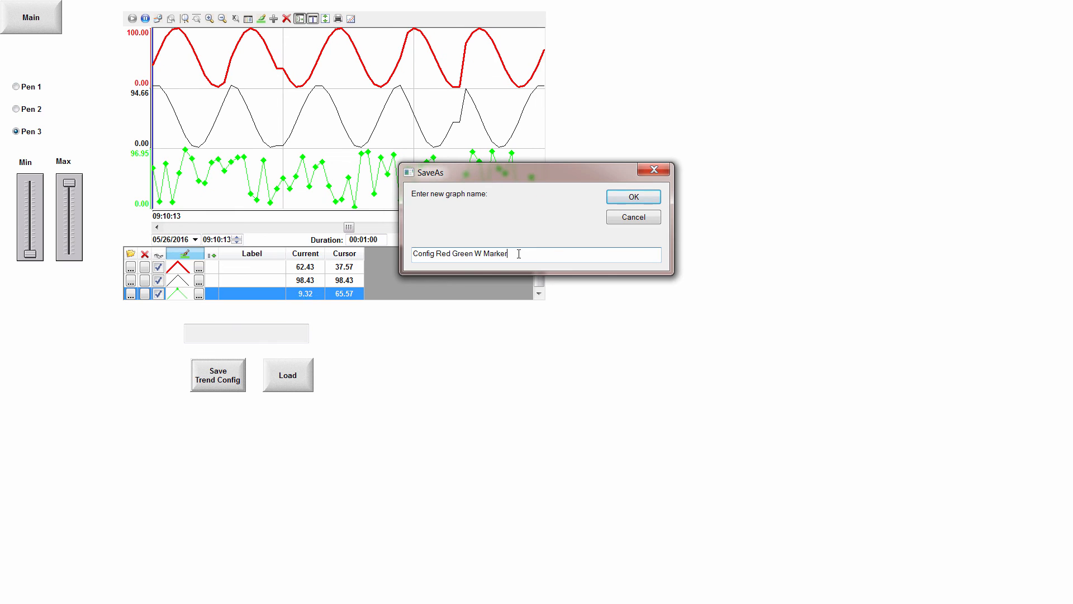
{"action": "left_click", "coordinate": [620, 199]}
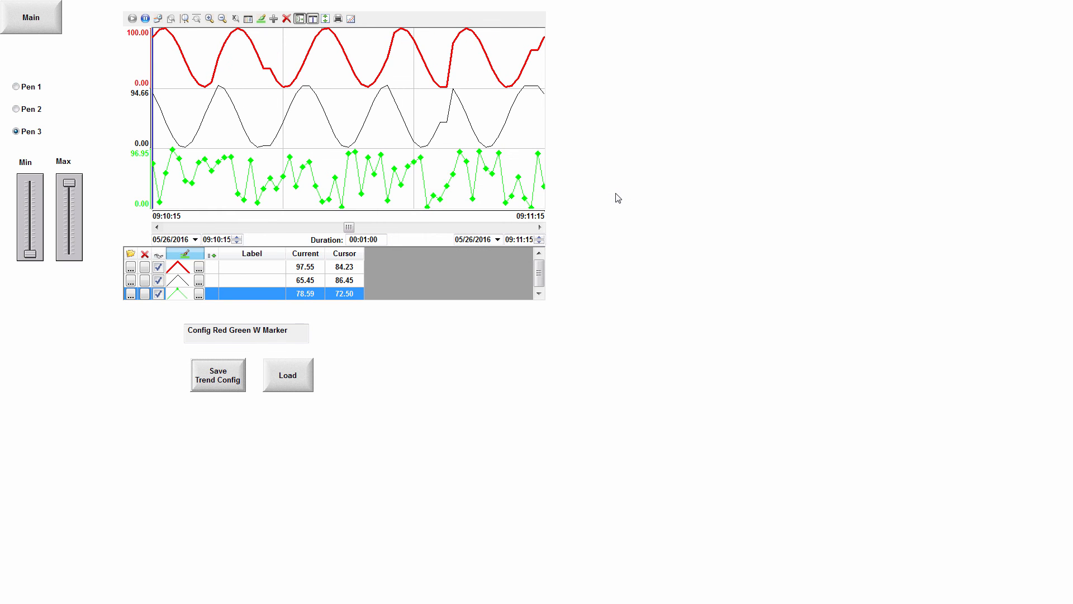
Check the project's Web folder in the file explorer for the saved red and green trend configuration file.
{"action": "left_click_drag", "start_coordinate": [1072, 116], "coordinate": [550, 97]}
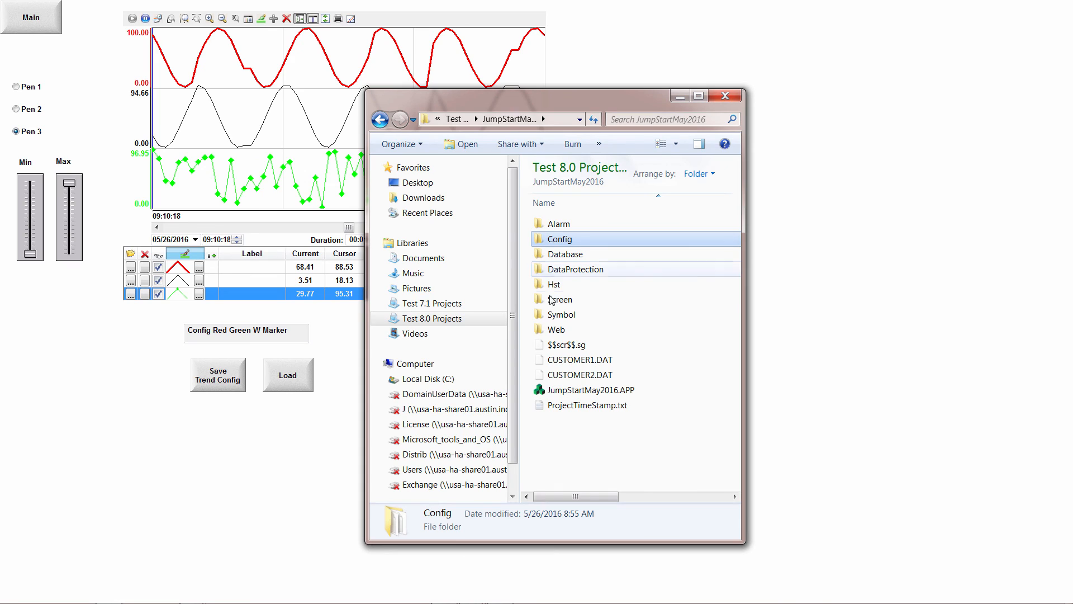
{"action": "double_click", "coordinate": [553, 330]}
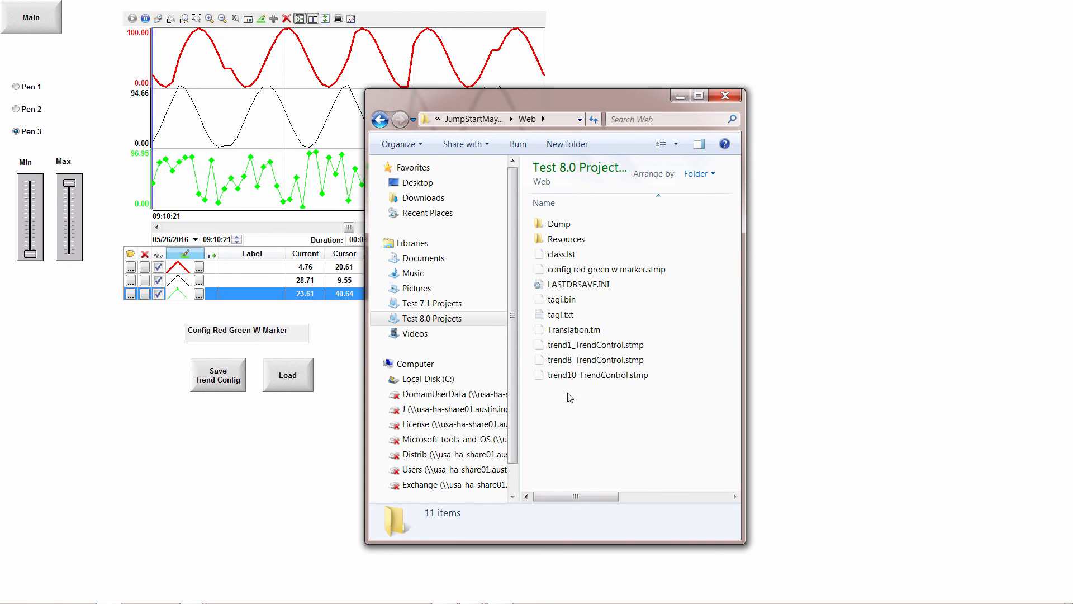
{"action": "left_click", "coordinate": [553, 270]}
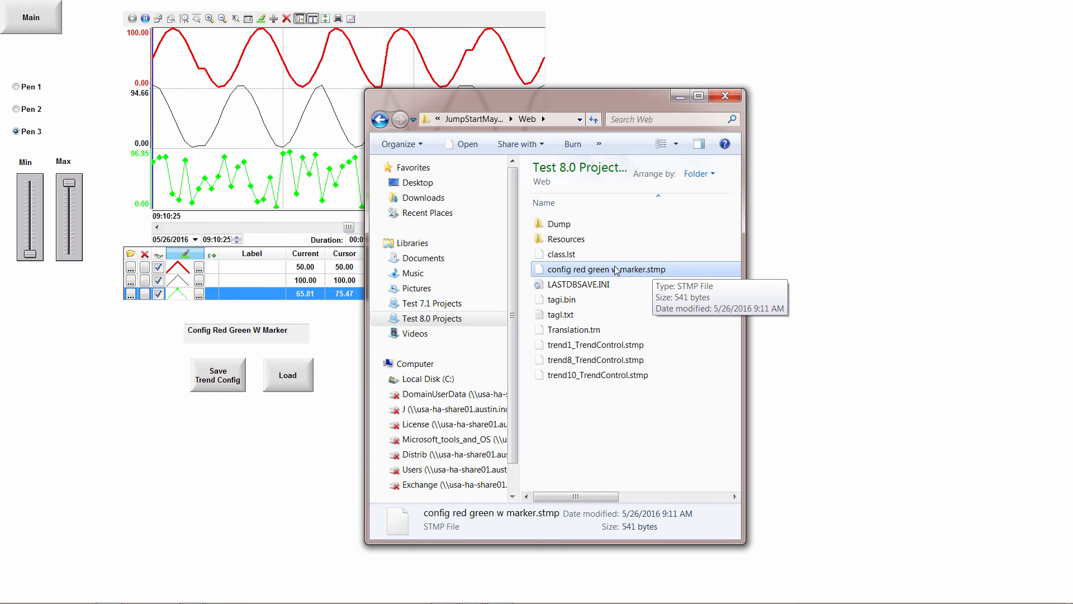
{"action": "left_click_drag", "start_coordinate": [622, 104], "coordinate": [820, 0]}
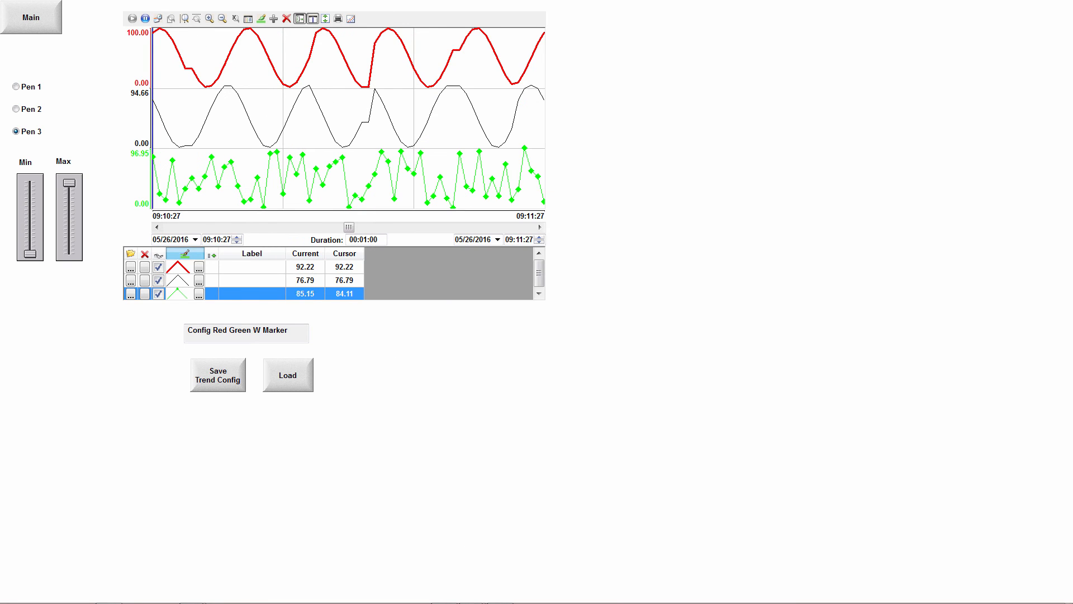
Change the first pen's color in the trend legend to blue.
{"action": "left_click", "coordinate": [355, 108]}
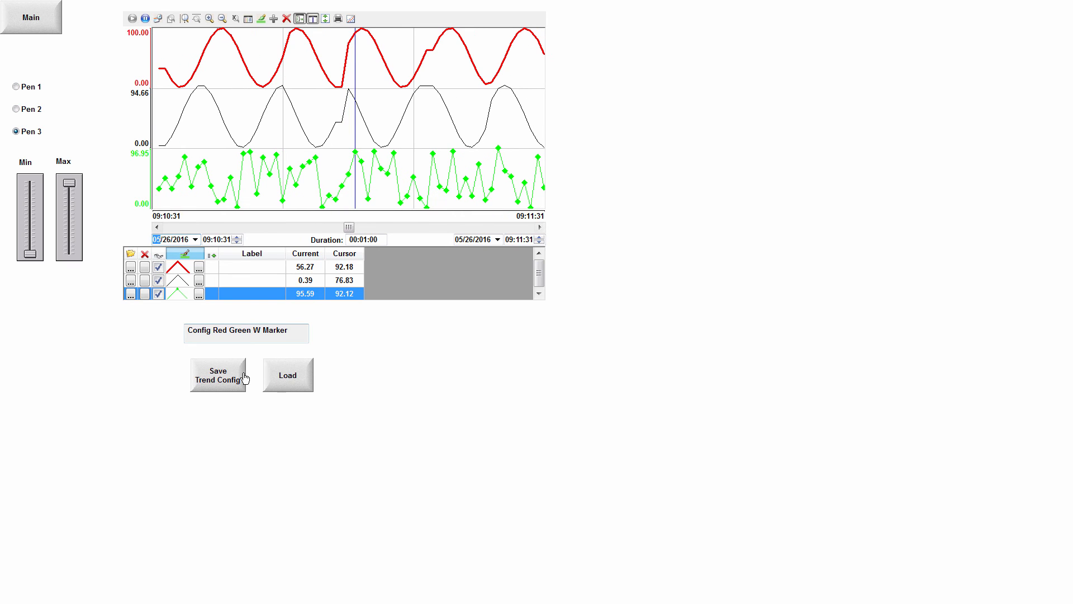
{"action": "left_click", "coordinate": [199, 266]}
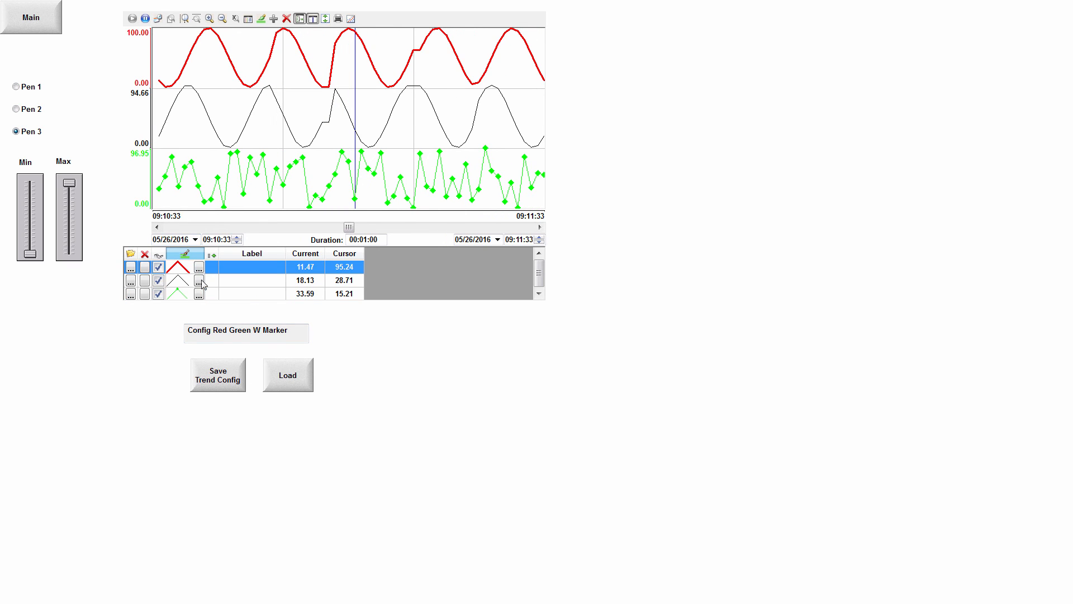
{"action": "left_click", "coordinate": [607, 324]}
{"action": "left_click", "coordinate": [536, 316]}
{"action": "left_click", "coordinate": [478, 439]}
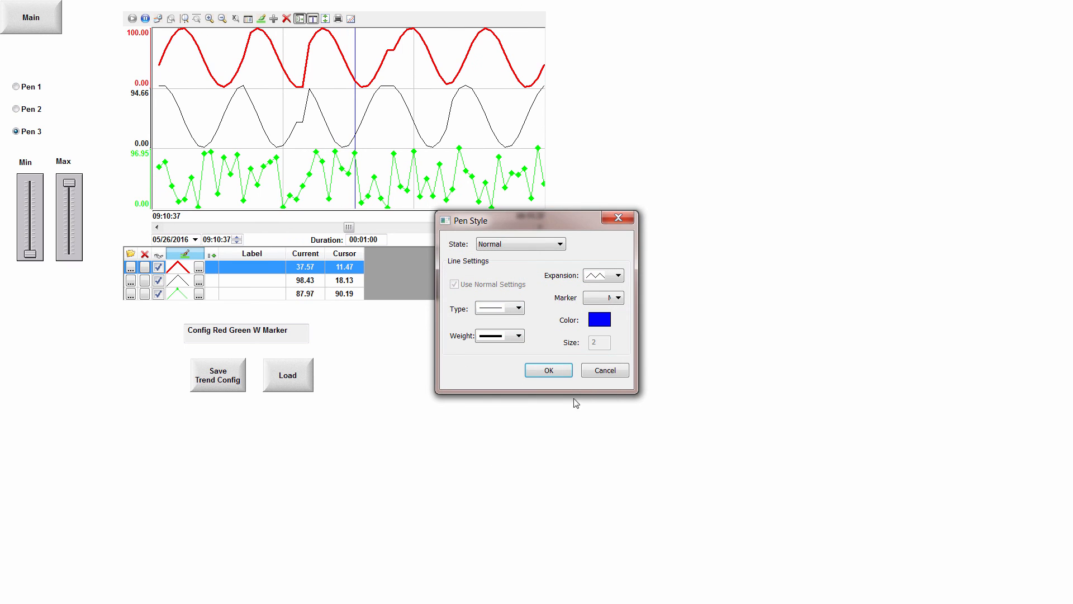
{"action": "left_click", "coordinate": [549, 370]}
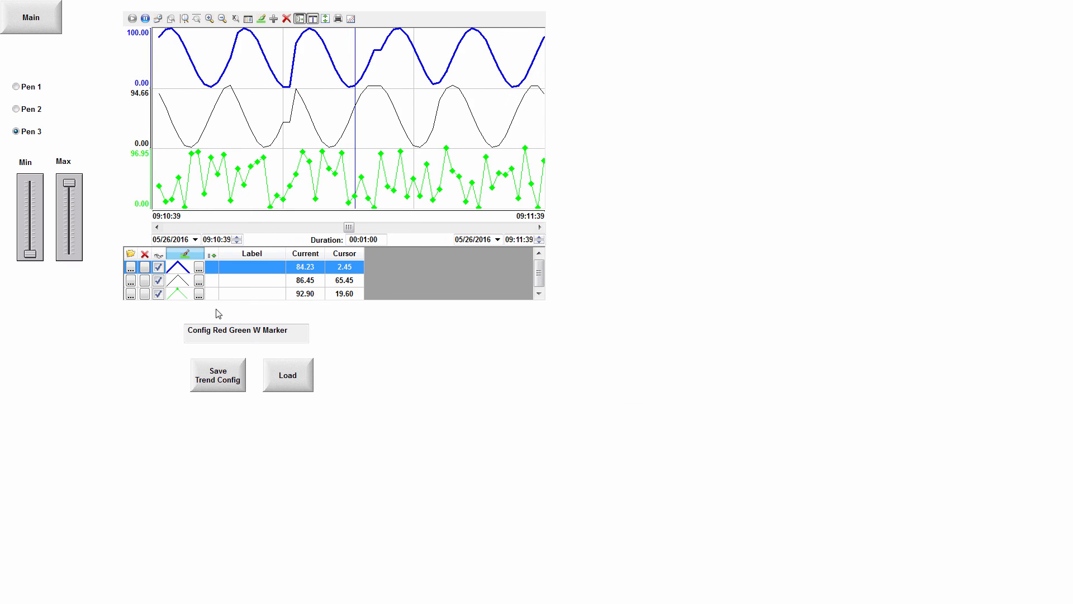
Change the third pen's color in the trend legend to black, keeping its diamond marker.
{"action": "left_click", "coordinate": [202, 296]}
{"action": "left_click", "coordinate": [592, 322]}
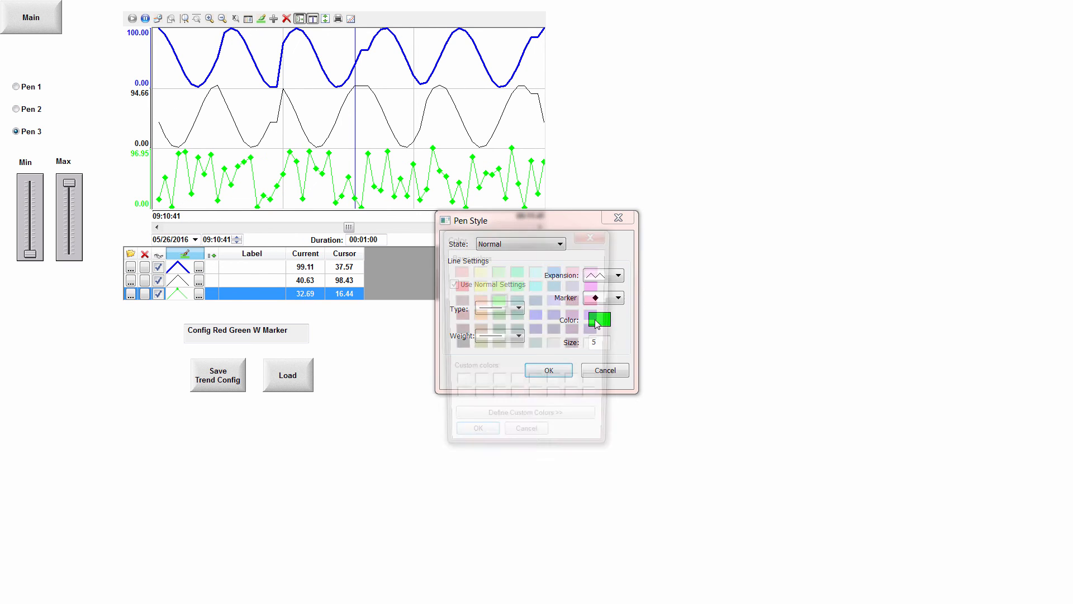
{"action": "left_click", "coordinate": [487, 441]}
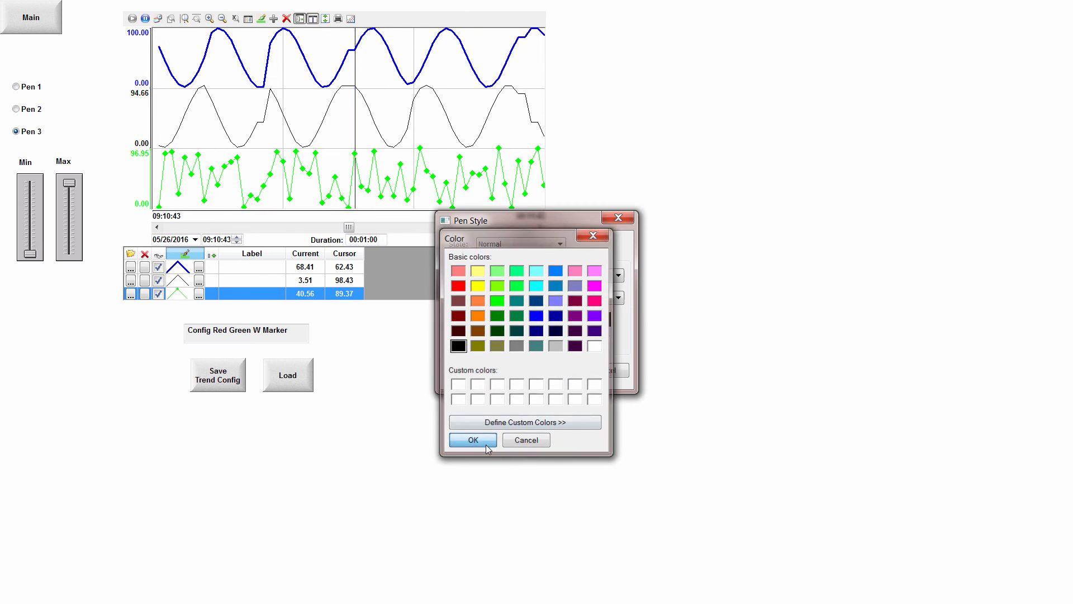
{"action": "left_click", "coordinate": [549, 369]}
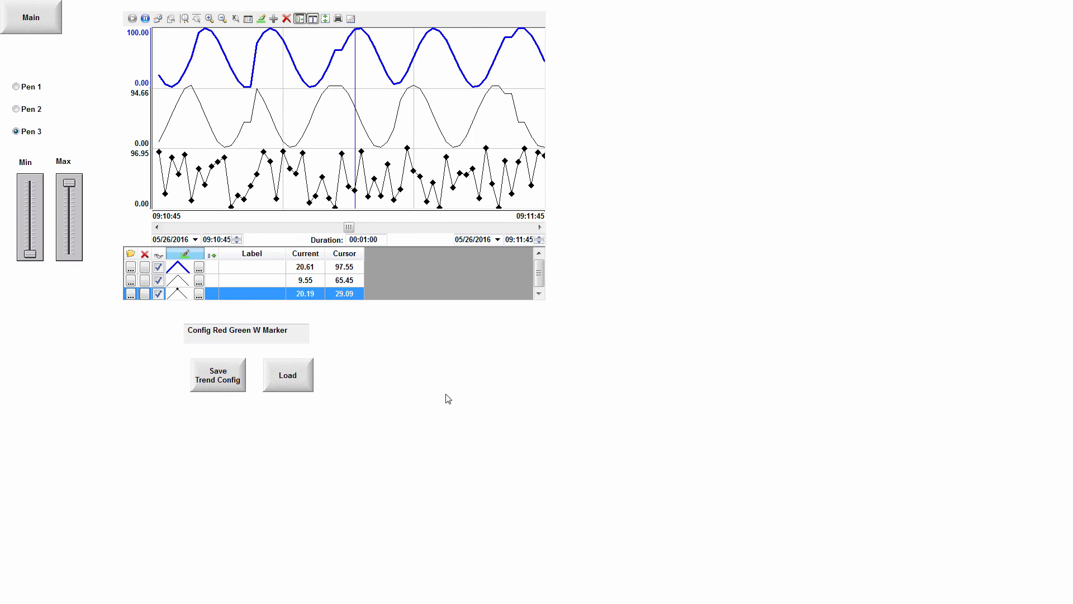
Set the trend duration to 00:05:00.
{"action": "left_click", "coordinate": [371, 242]}
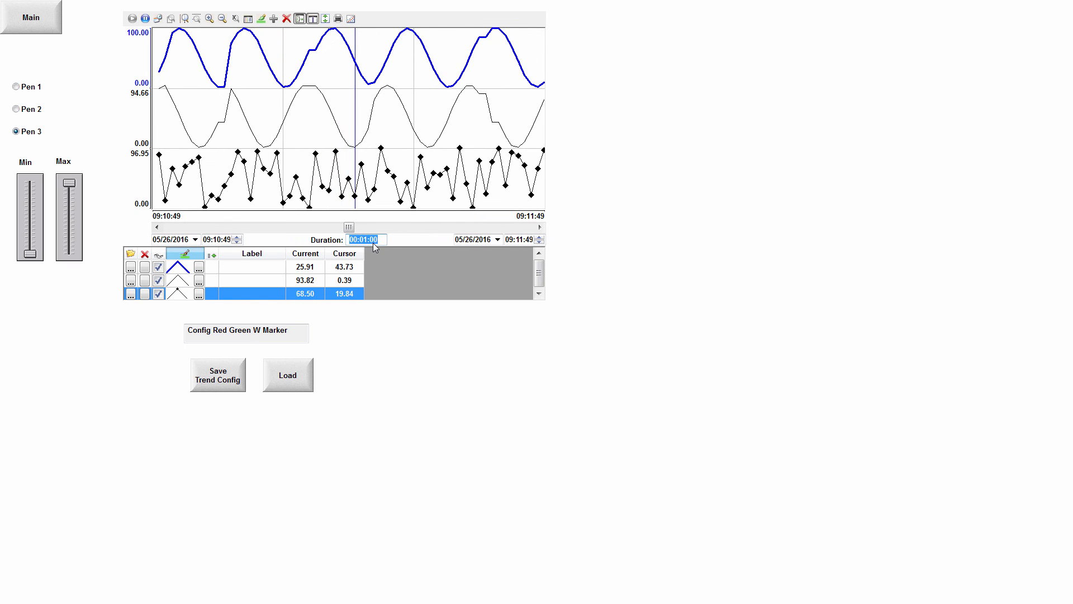
{"action": "type", "text": "00:"}
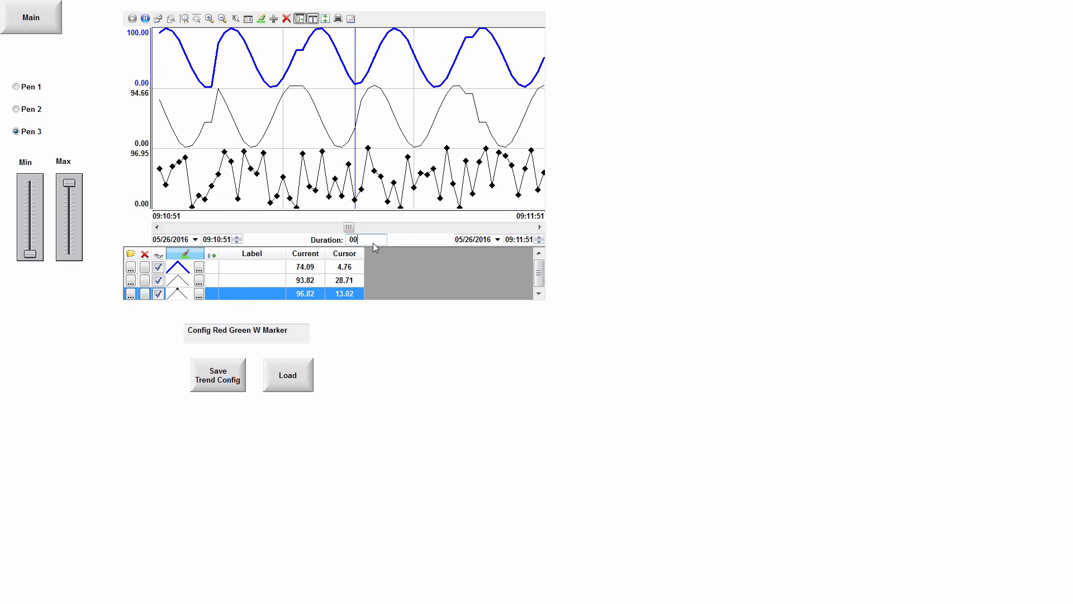
{"action": "type", "text": "05:0"}
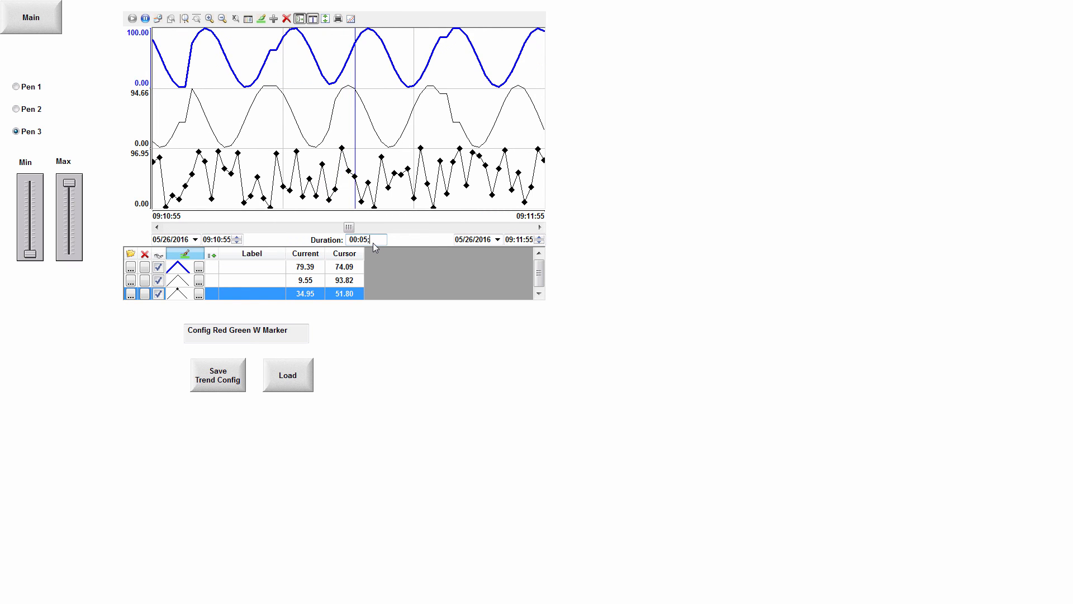
{"action": "type", "text": "0"}
{"action": "key", "text": "Return"}
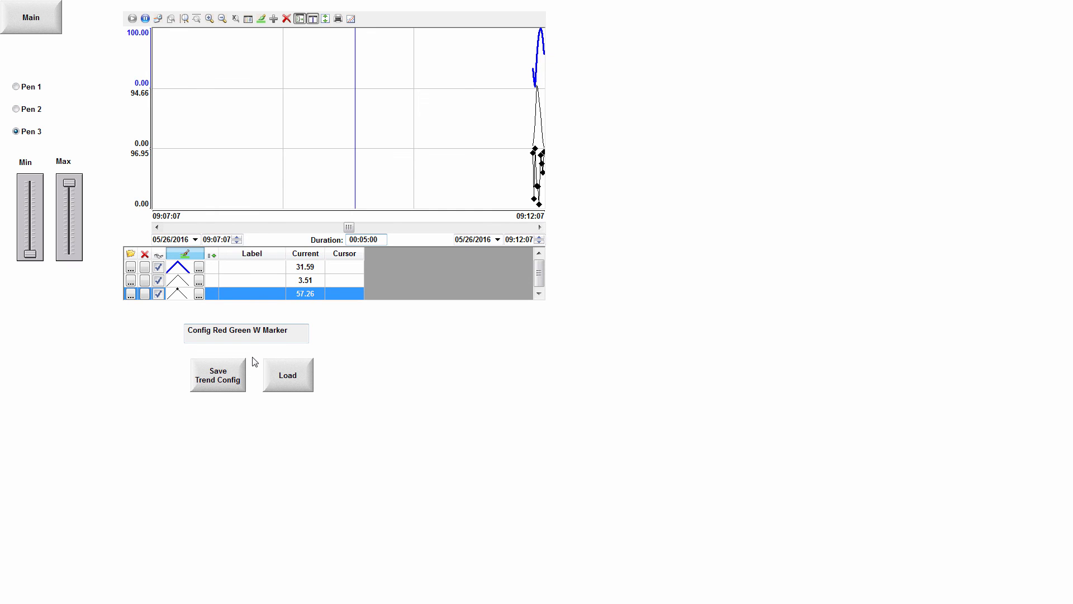
Save the restyled trend configuration under the graph name "Config Blue Black w Marker".
{"action": "left_click", "coordinate": [225, 385]}
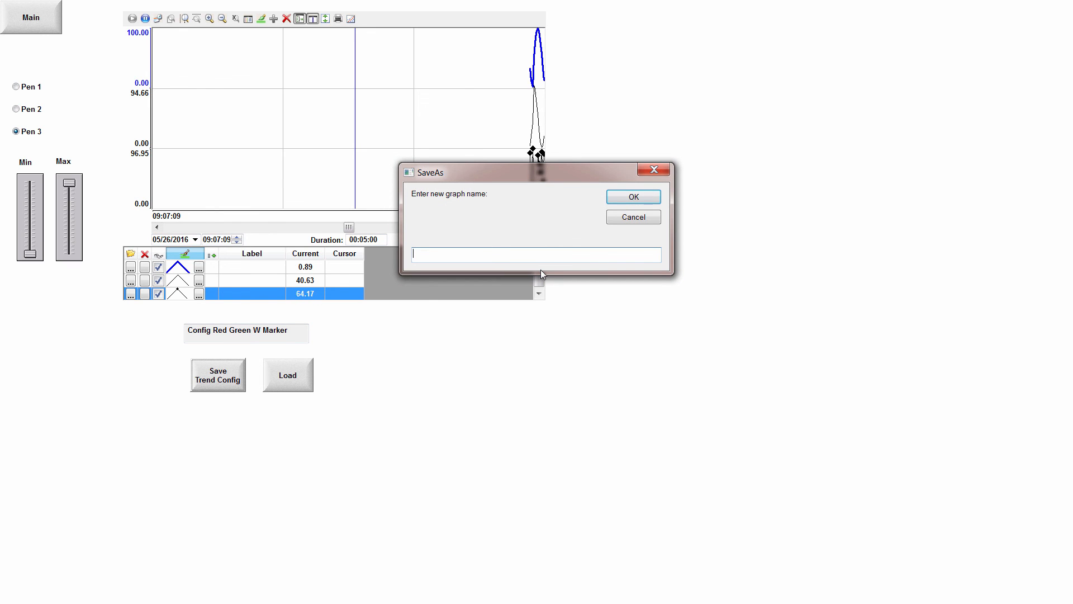
{"action": "type", "text": "Confi"}
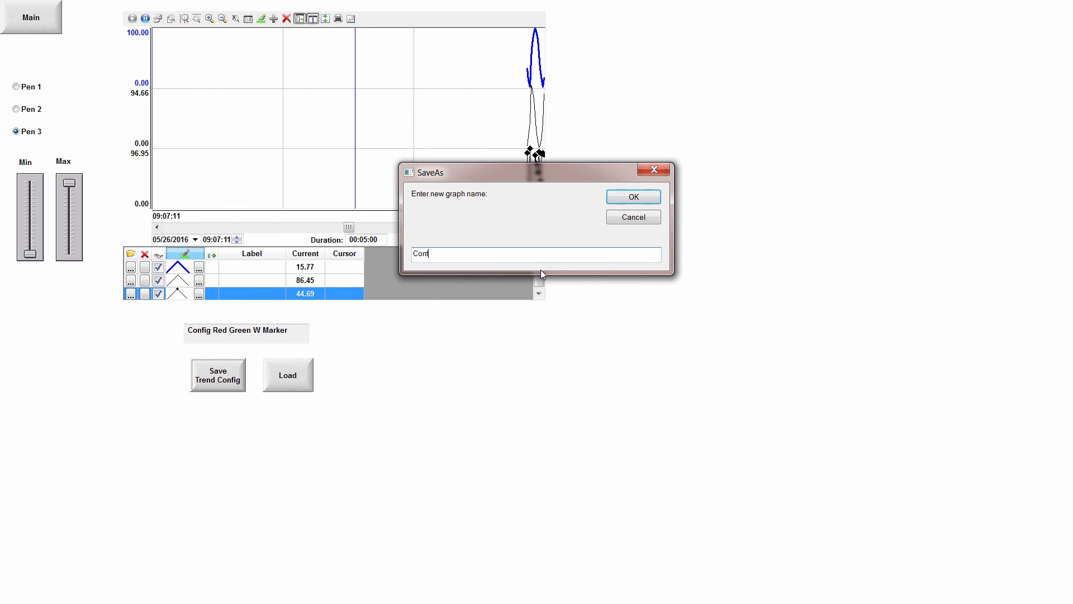
{"action": "type", "text": "g"}
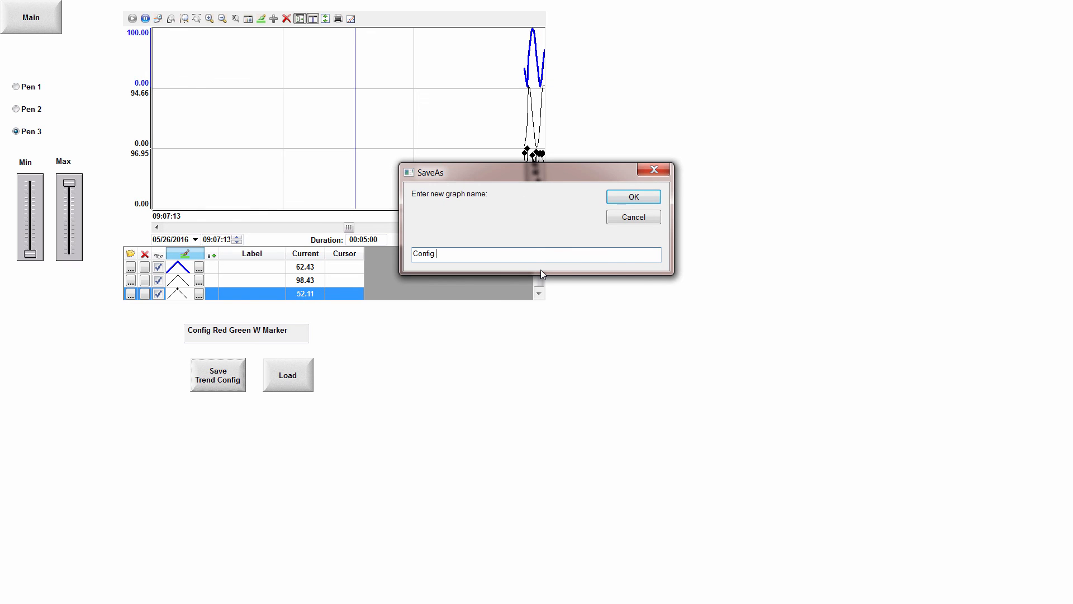
{"action": "type", "text": " Blue B"}
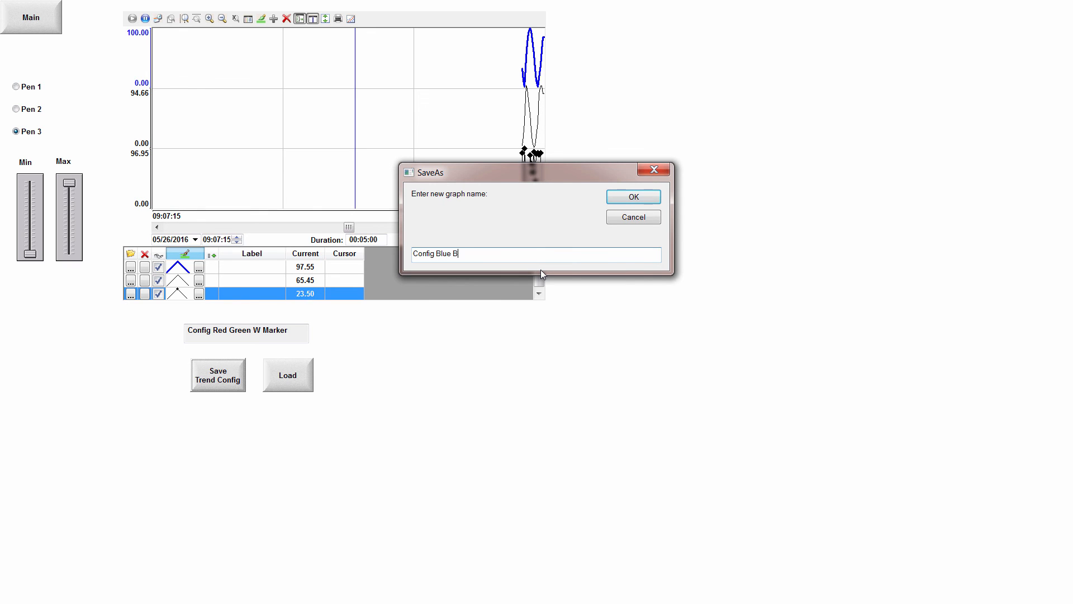
{"action": "type", "text": "lack "}
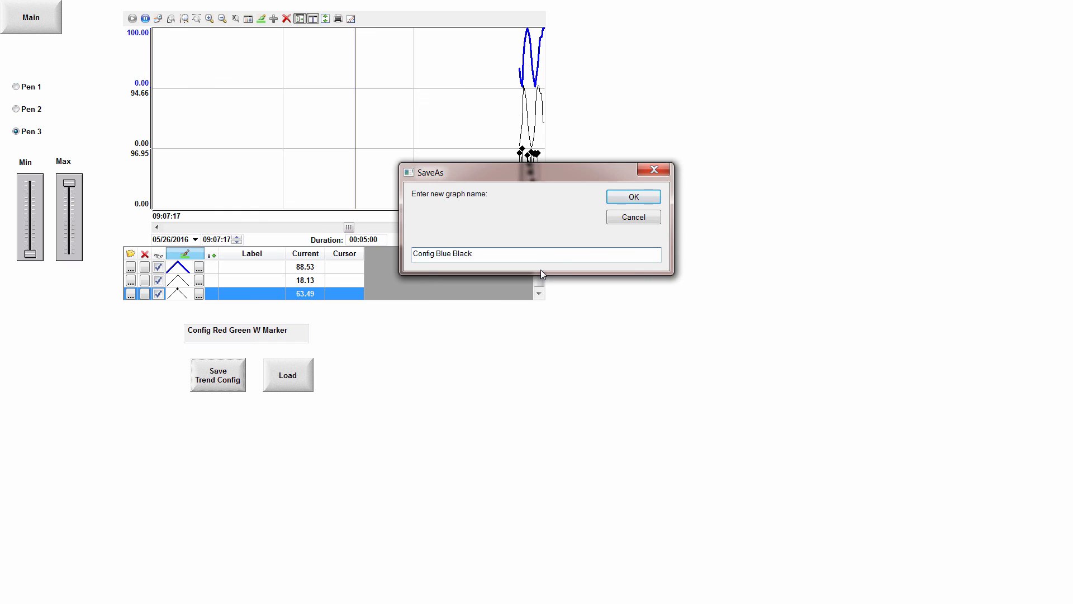
{"action": "type", "text": "w"}
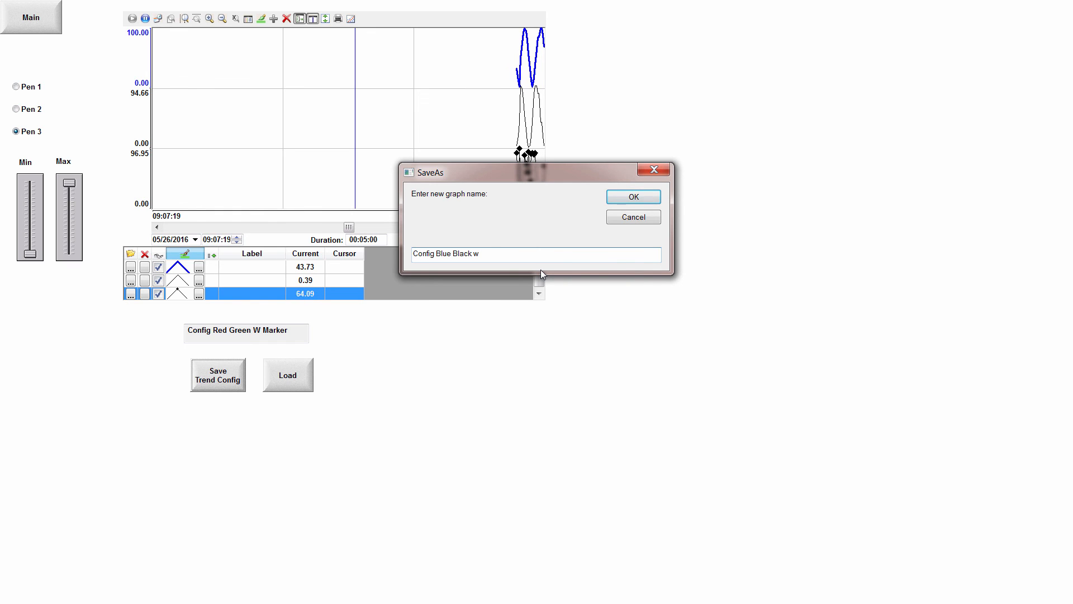
{"action": "type", "text": " Marker"}
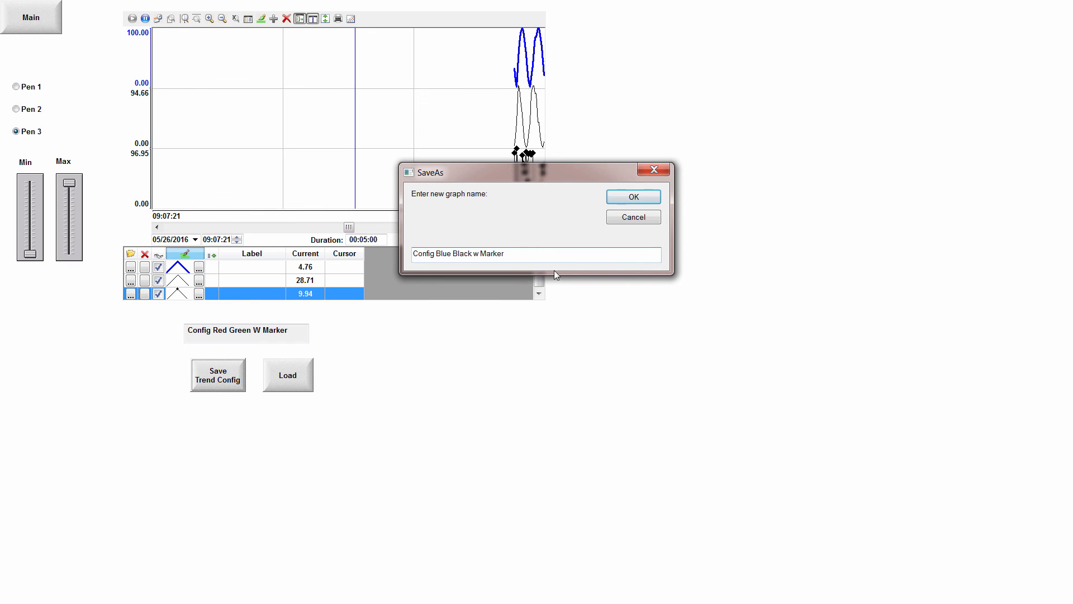
{"action": "left_click", "coordinate": [642, 197]}
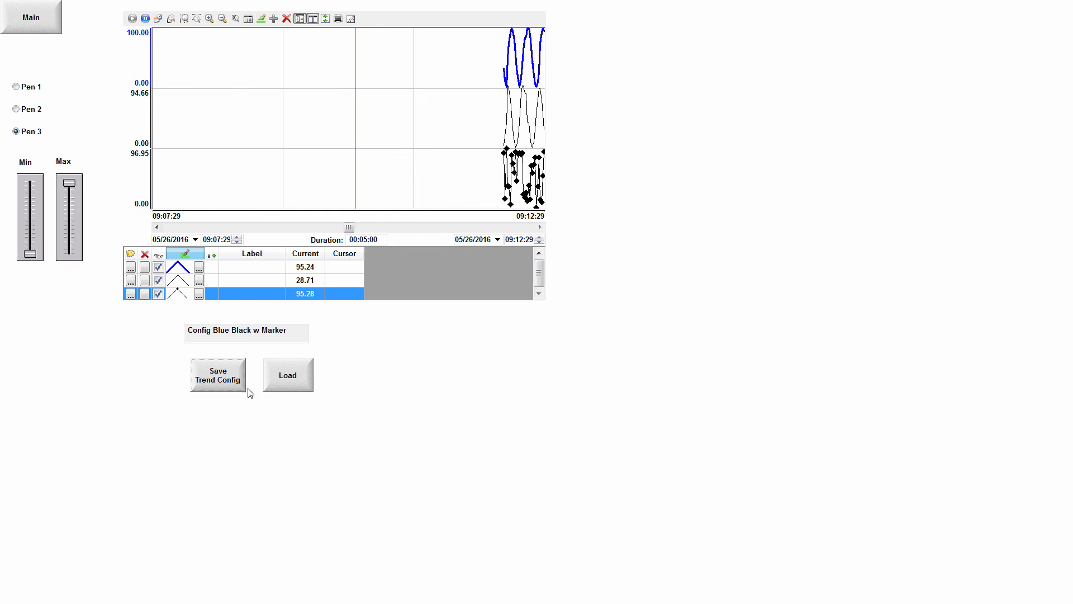
Load the saved configuration "config red green w marker.stmp" into the trend.
{"action": "left_click", "coordinate": [293, 384]}
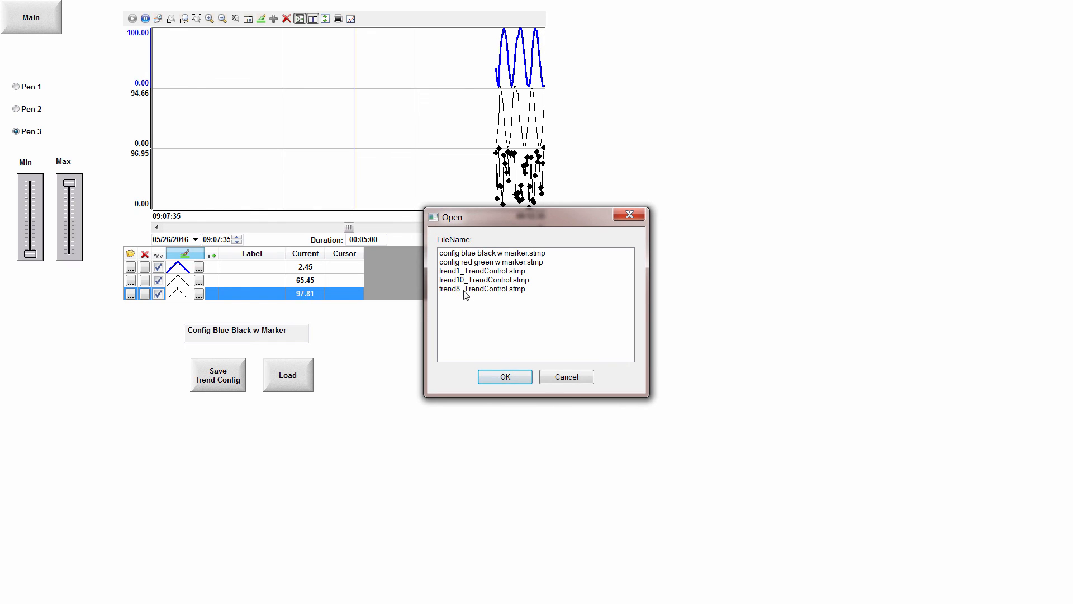
{"action": "left_click", "coordinate": [471, 263]}
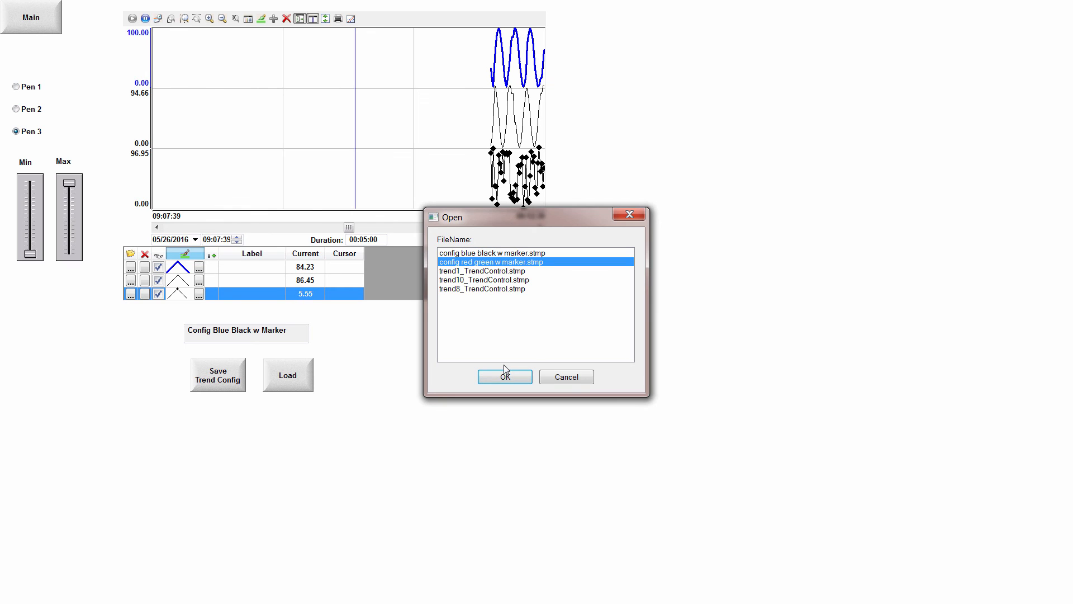
{"action": "left_click", "coordinate": [505, 377]}
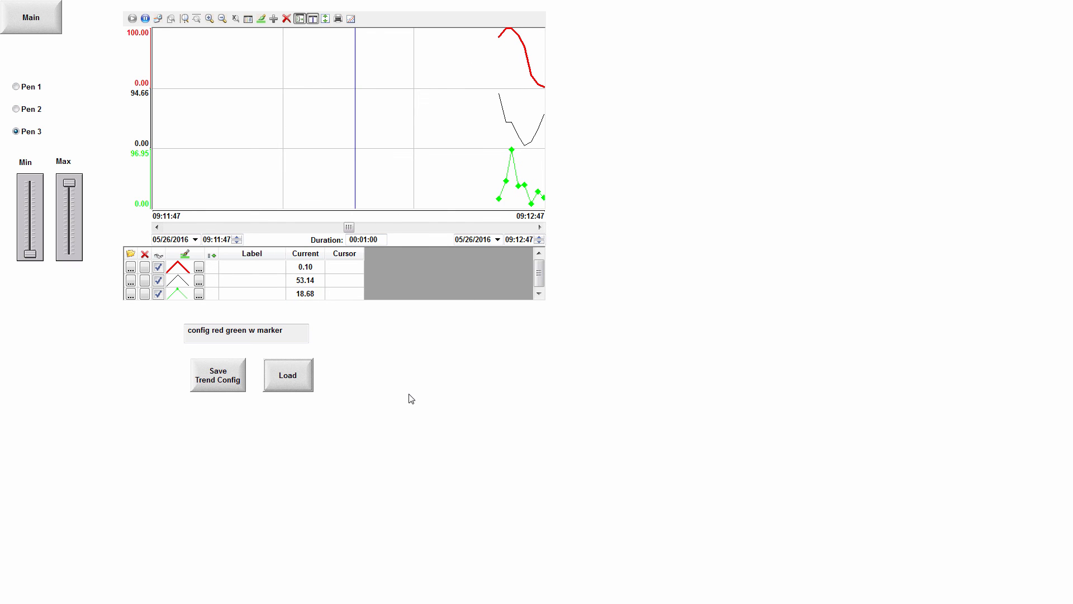
Load the saved configuration "config blue black w marker.stmp" into the trend.
{"action": "left_click", "coordinate": [288, 385]}
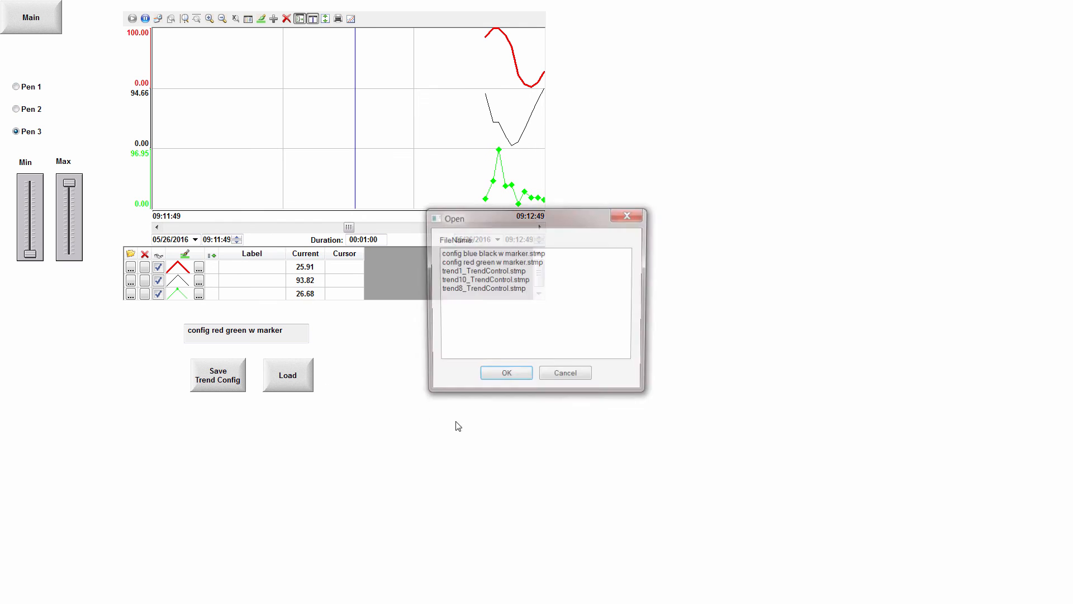
{"action": "left_click", "coordinate": [472, 254]}
{"action": "left_click", "coordinate": [505, 376]}
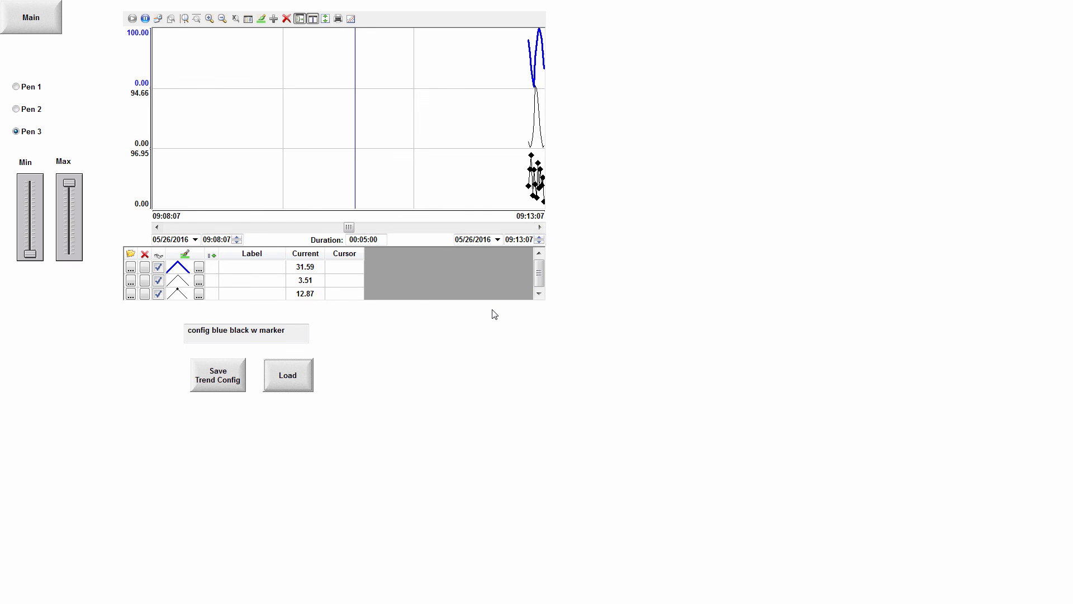
Switch to Wonderware InduSoft Web Studio and open the Trend screen for editing.
{"action": "key", "text": "alt+Tab"}
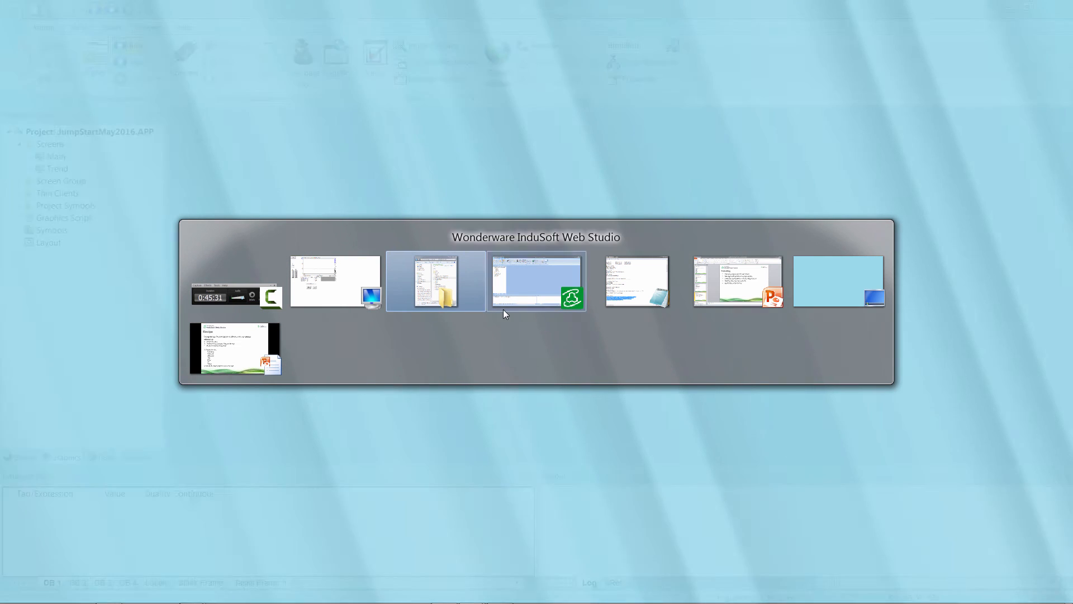
{"action": "left_click", "coordinate": [503, 310]}
{"action": "double_click", "coordinate": [57, 168]}
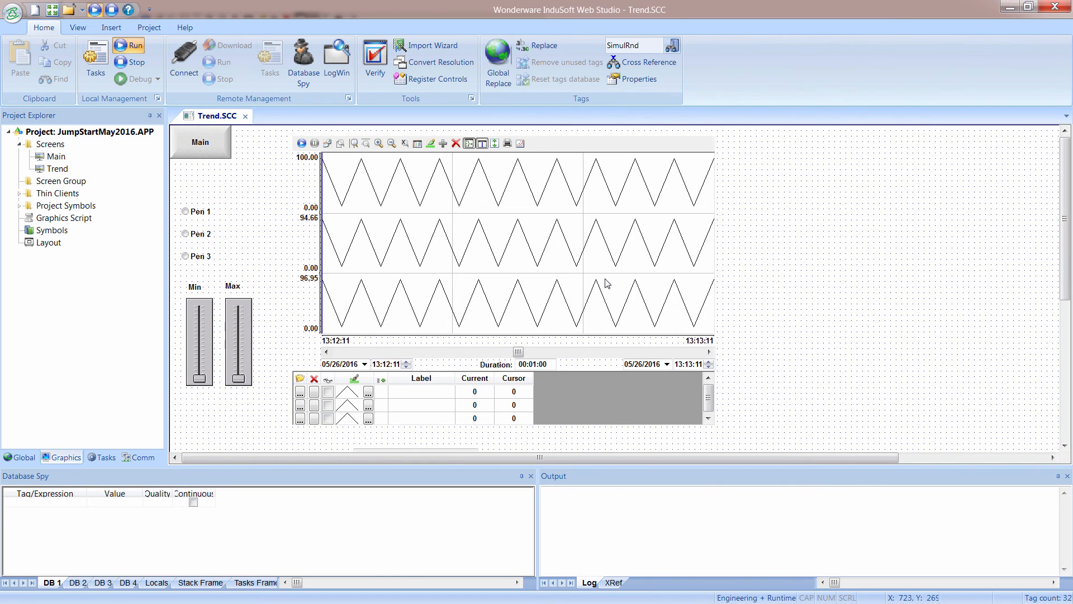
Turn off Auto Save for the run-time configuration in the trend control's advanced settings.
{"action": "double_click", "coordinate": [608, 282]}
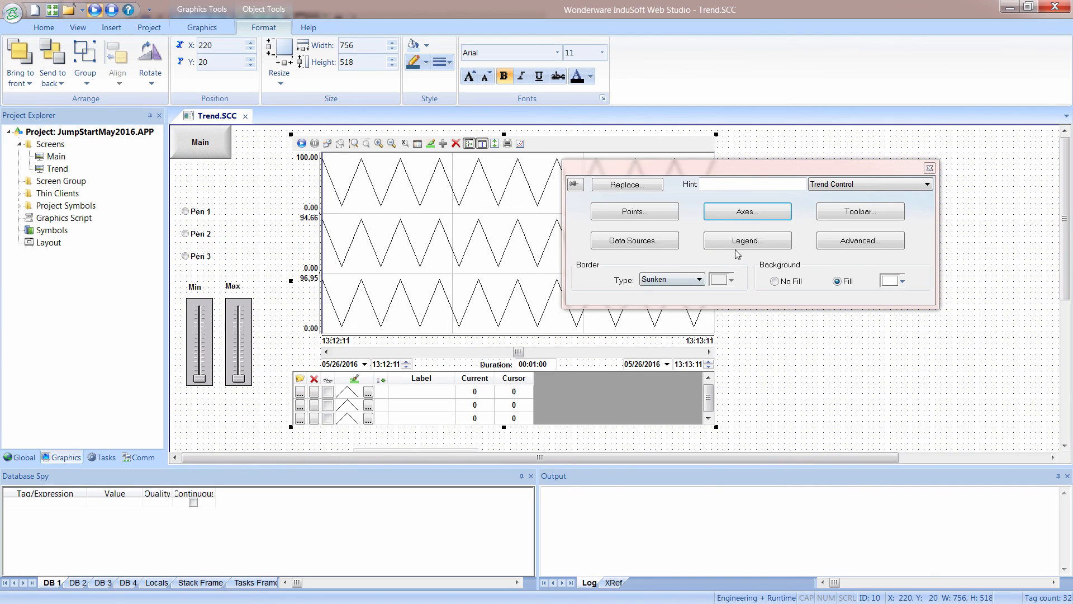
{"action": "left_click", "coordinate": [836, 242]}
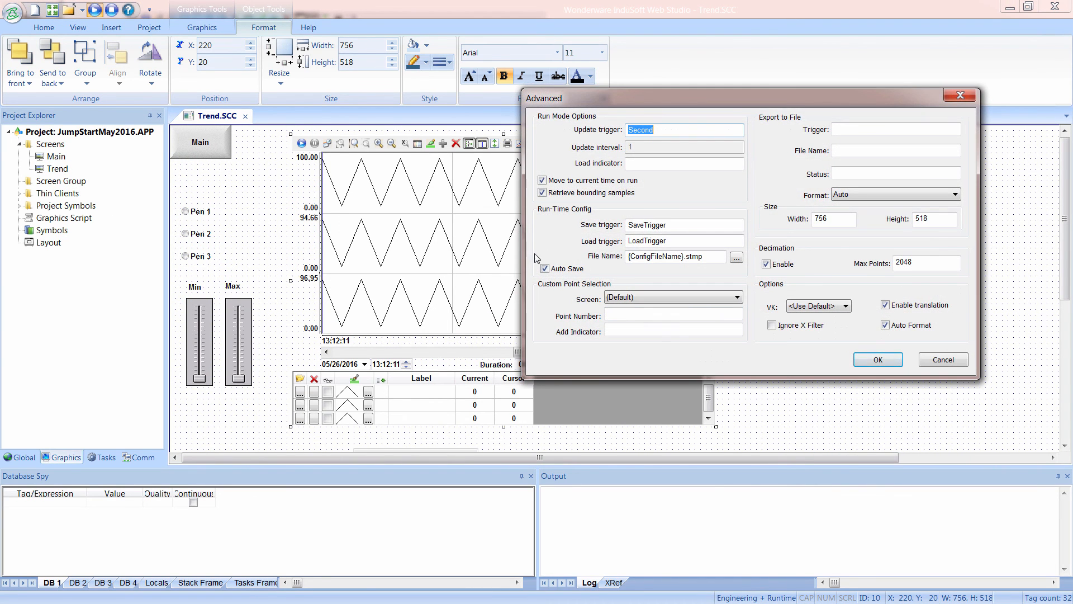
{"action": "left_click", "coordinate": [544, 269]}
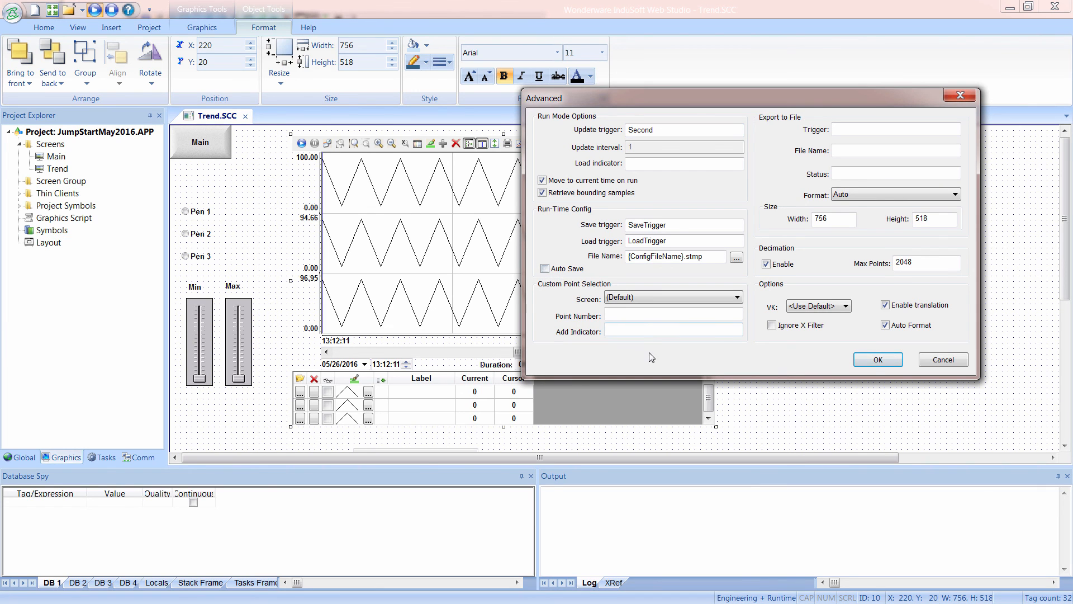
{"action": "left_click", "coordinate": [875, 362]}
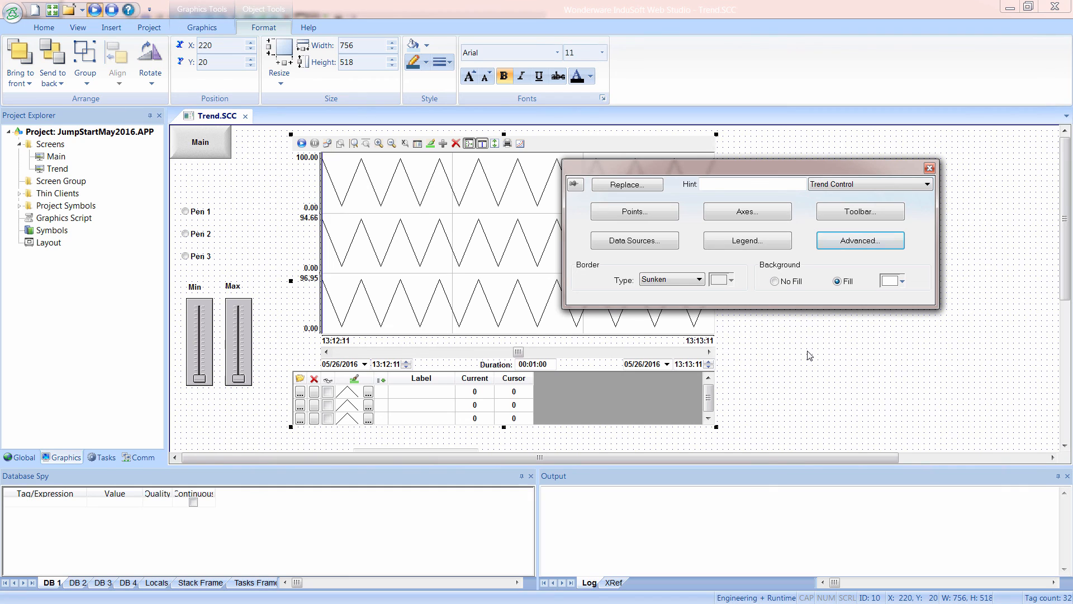
Delete trend1_TrendControl.stmp, trend8_TrendControl.stmp and trend10_TrendControl.stmp from the project's Web folder, keeping the two custom config files.
{"action": "left_click_drag", "start_coordinate": [671, 0], "coordinate": [531, 0]}
{"action": "left_click", "coordinate": [545, 242]}
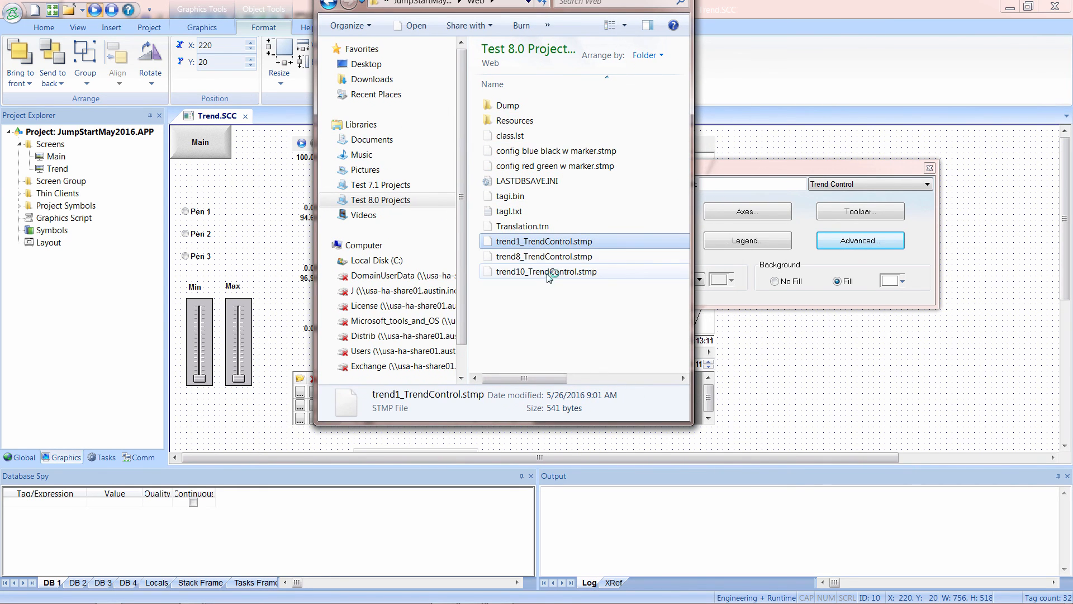
{"action": "left_click", "coordinate": [549, 272], "text": "shift"}
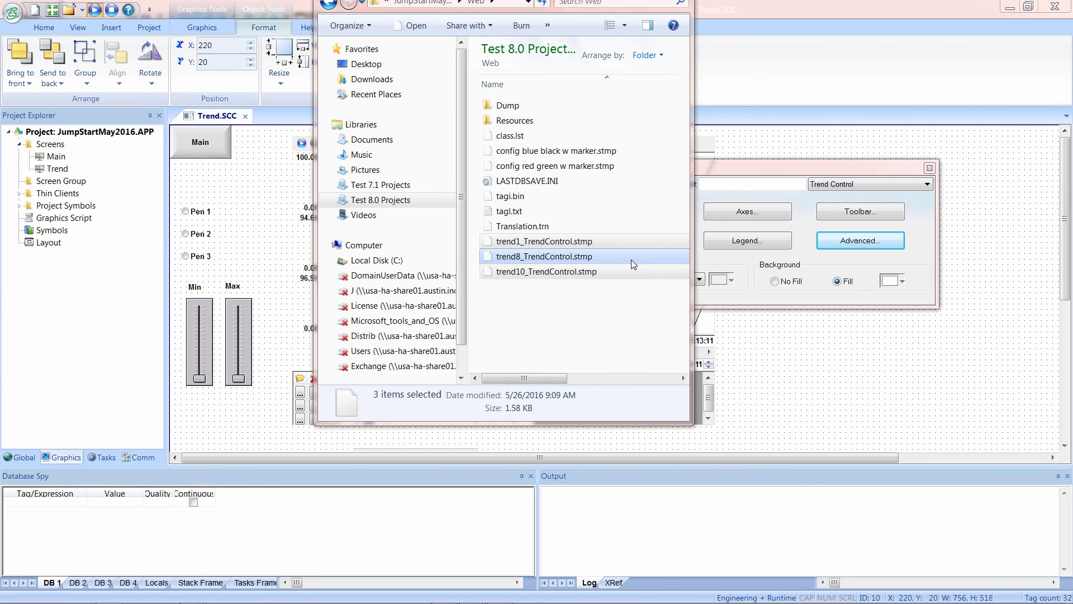
{"action": "key", "text": "Delete"}
{"action": "left_click", "coordinate": [586, 324]}
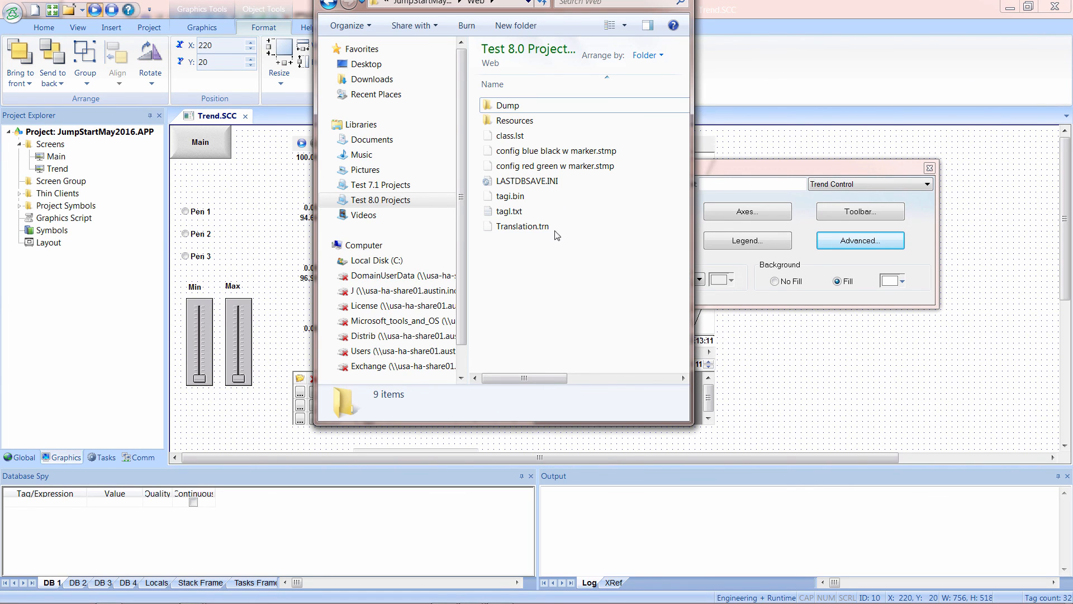
{"action": "left_click", "coordinate": [545, 151]}
{"action": "left_click", "coordinate": [553, 166]}
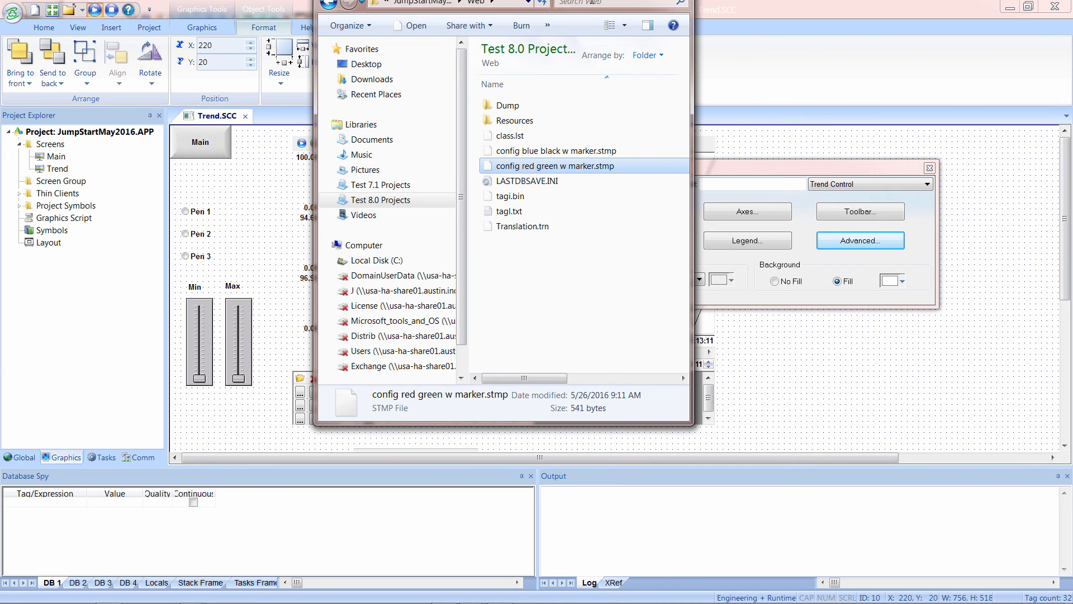
{"action": "left_click_drag", "start_coordinate": [631, 0], "coordinate": [637, 0]}
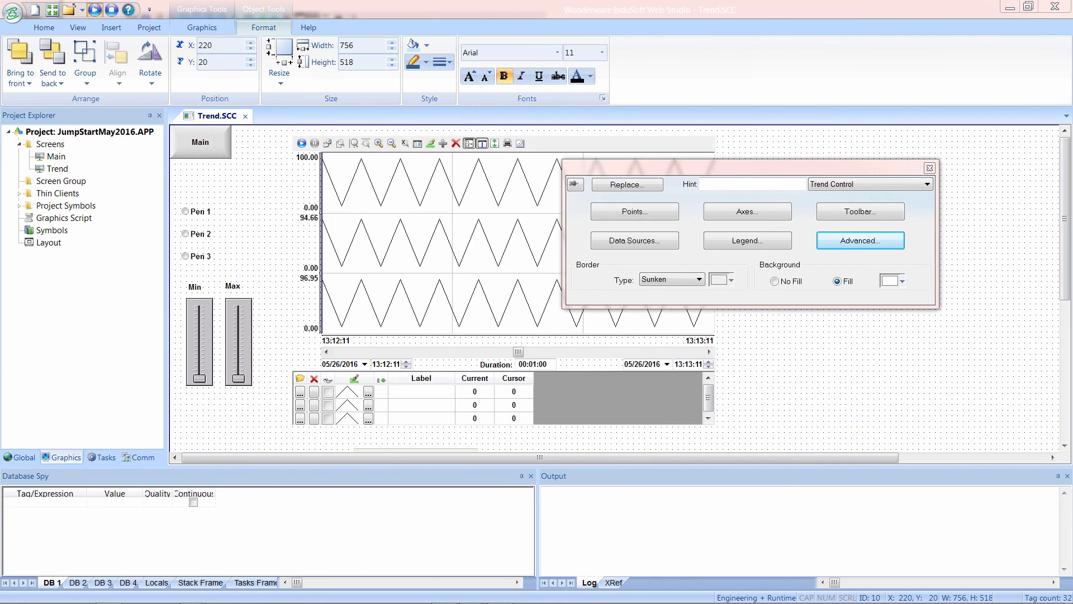
Switch to PowerPoint and review the Trending topics slide.
{"action": "key", "text": "alt+Tab"}
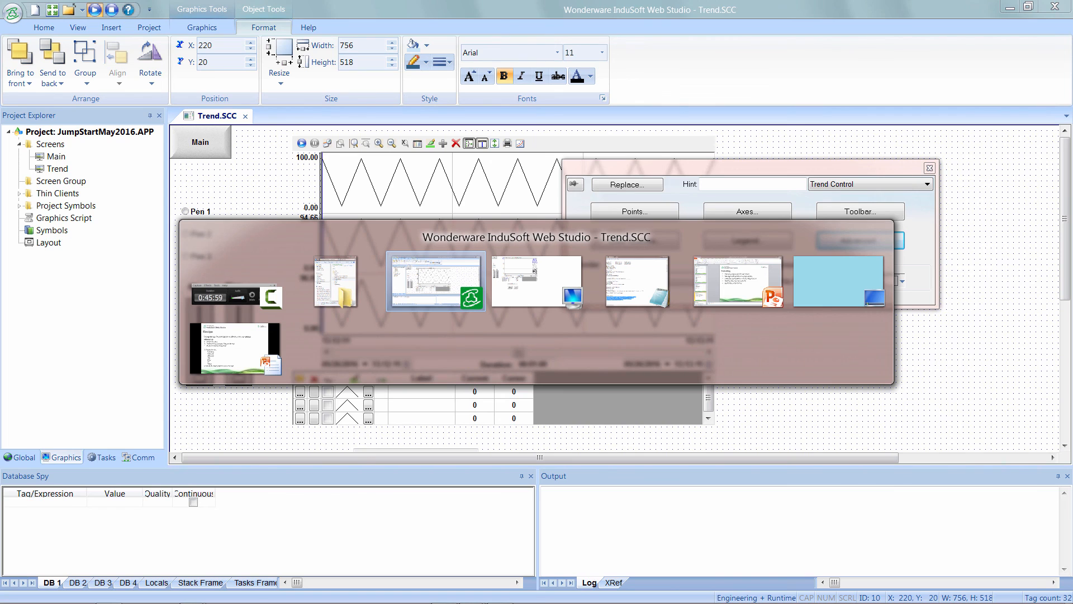
{"action": "key", "text": "alt+Tab"}
{"action": "key", "text": "alt+Tab"}
{"action": "key", "text": "alt+Tab"}
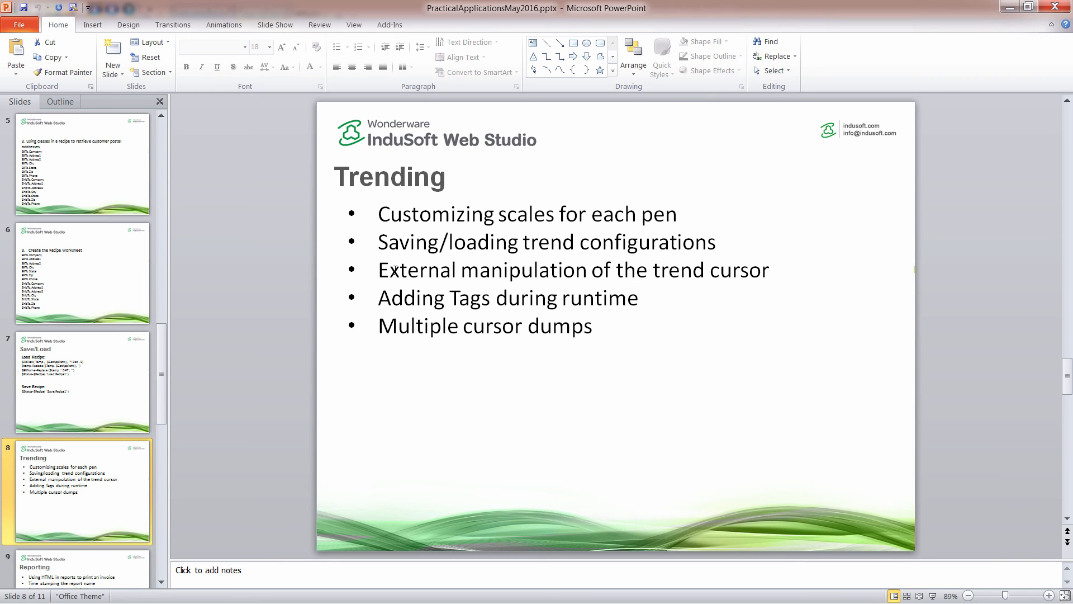
Switch to the running project and move the trend cursor onto the plotted curves to read values.
{"action": "key", "text": "alt+Tab"}
{"action": "key", "text": "alt+Tab"}
{"action": "key", "text": "alt+Tab"}
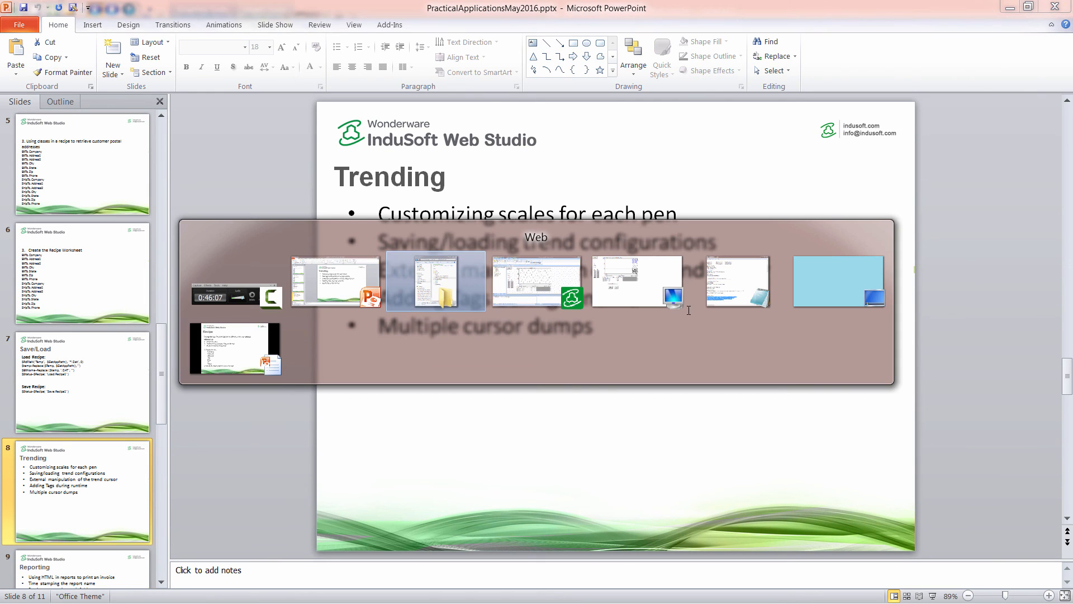
{"action": "key", "text": "alt+shift+Tab"}
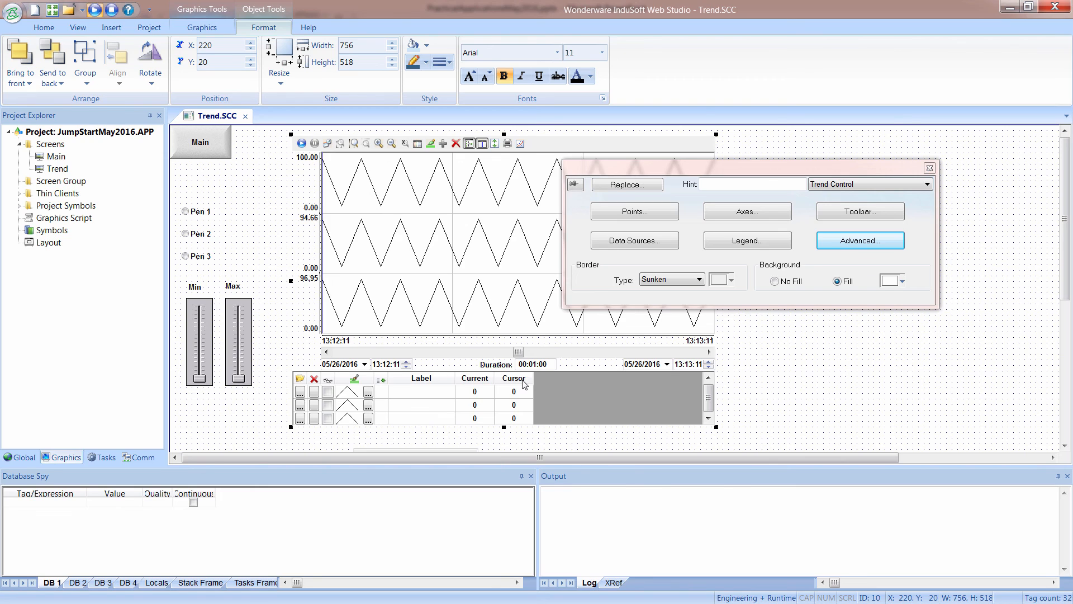
{"action": "key", "text": "alt+Tab"}
{"action": "key", "text": "alt+Tab"}
{"action": "key", "text": "alt+Tab"}
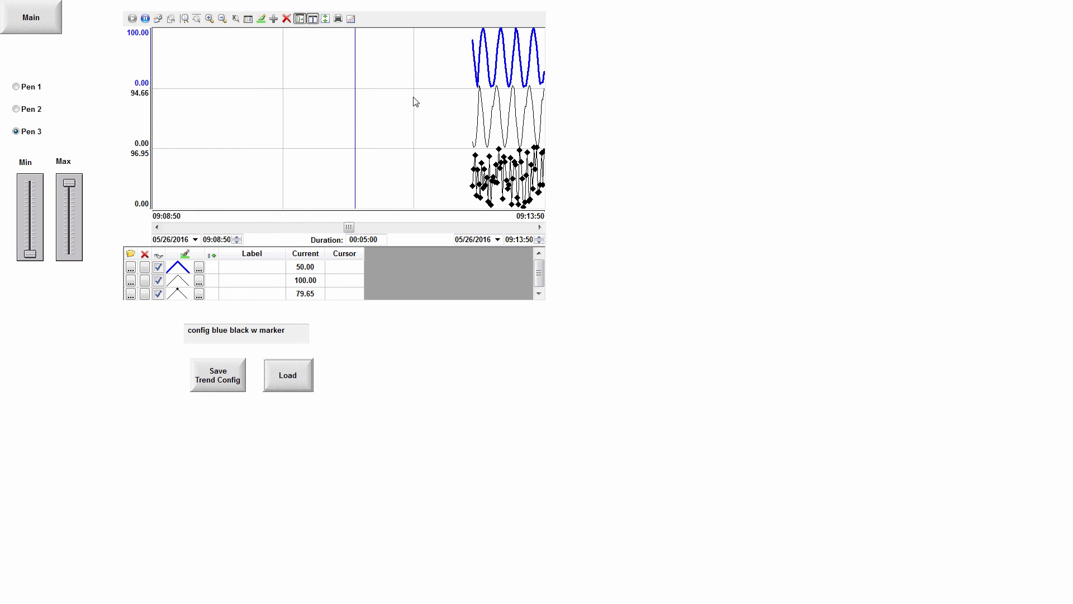
{"action": "mouse_move", "coordinate": [356, 100]}
{"action": "left_mouse_down"}
{"action": "mouse_move", "coordinate": [380, 117]}
{"action": "mouse_move", "coordinate": [347, 111]}
{"action": "left_mouse_up"}
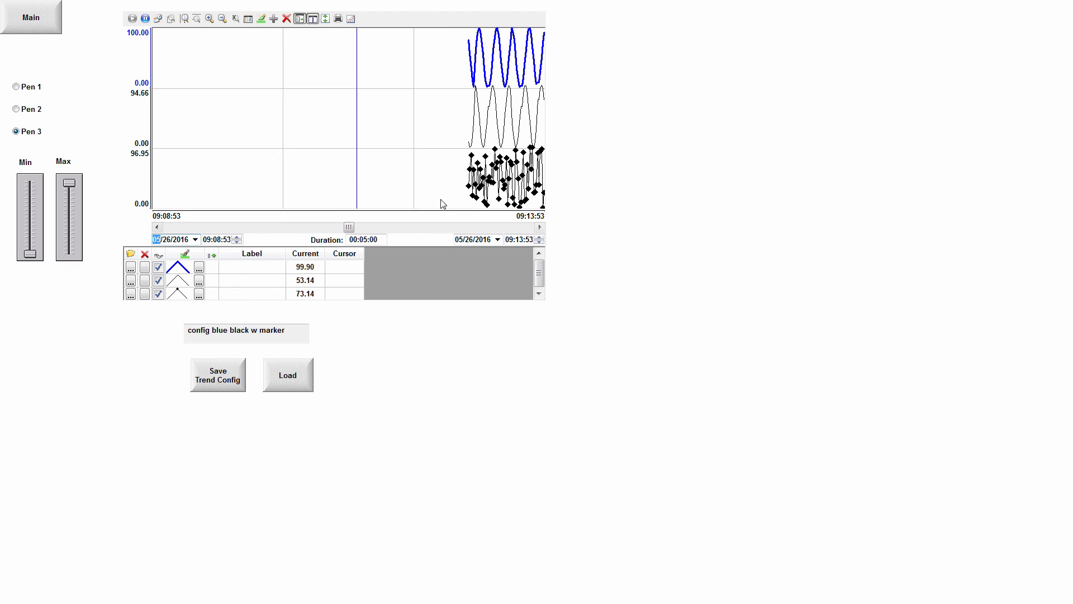
{"action": "left_click", "coordinate": [495, 120]}
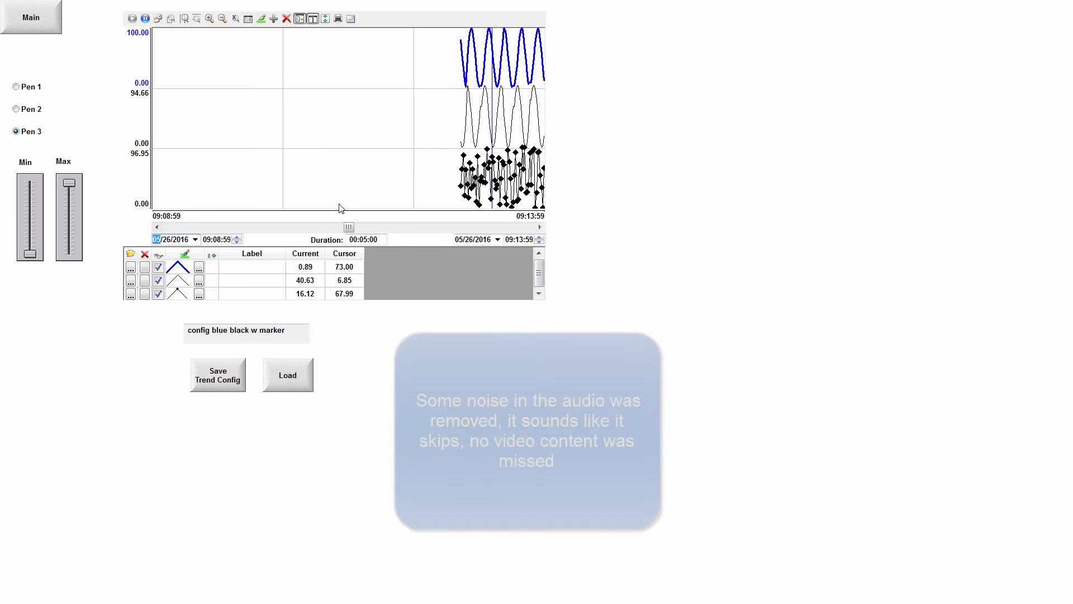
Load the saved configuration "config red green w marker.stmp" into the running trend.
{"action": "left_click", "coordinate": [296, 388]}
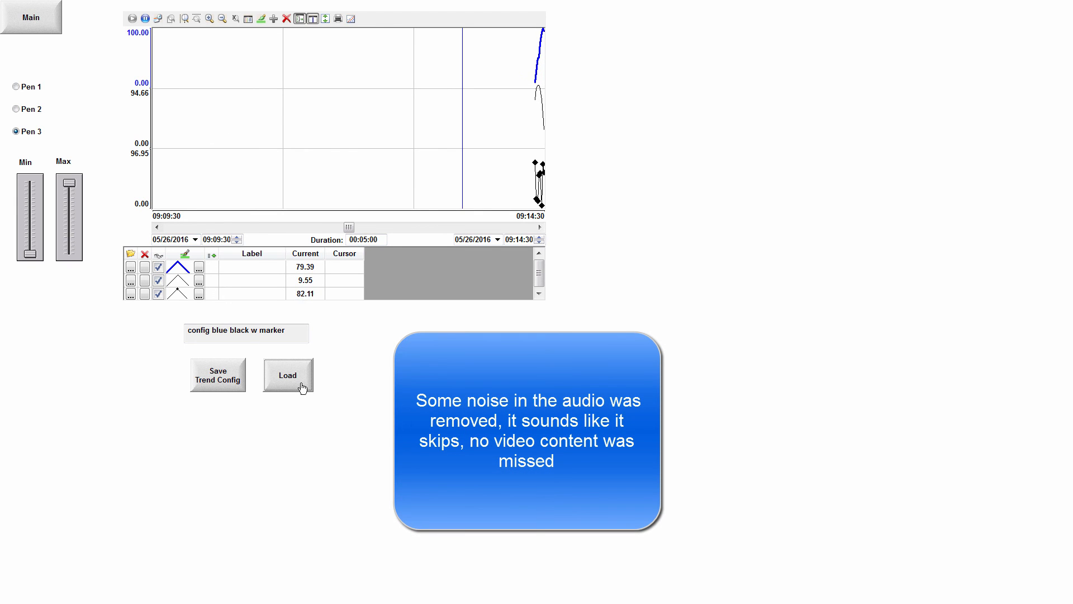
{"action": "left_click", "coordinate": [288, 383]}
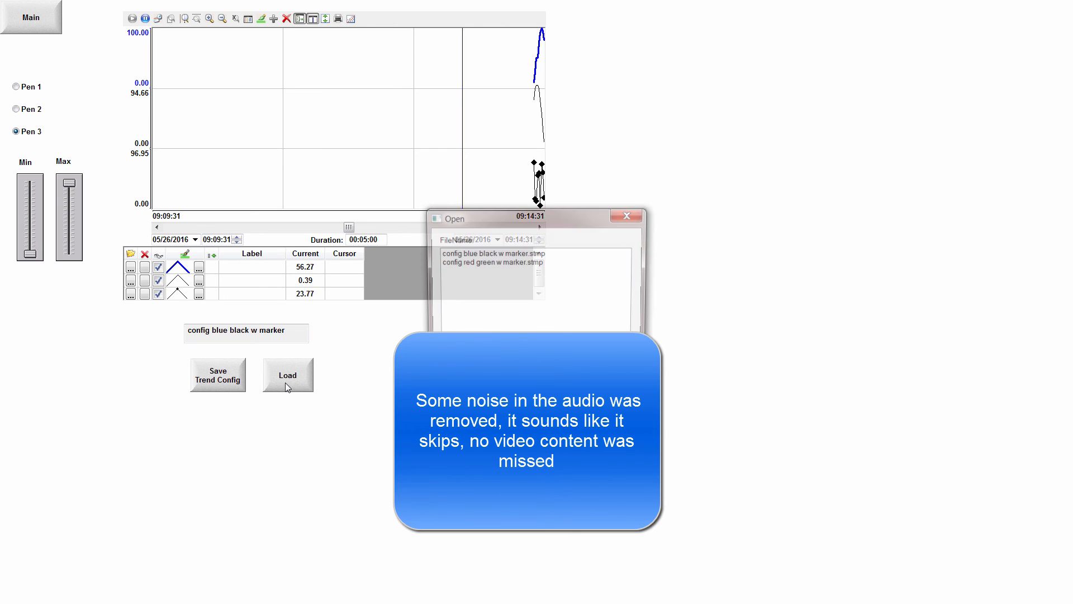
{"action": "left_click", "coordinate": [487, 263]}
{"action": "left_click", "coordinate": [505, 377]}
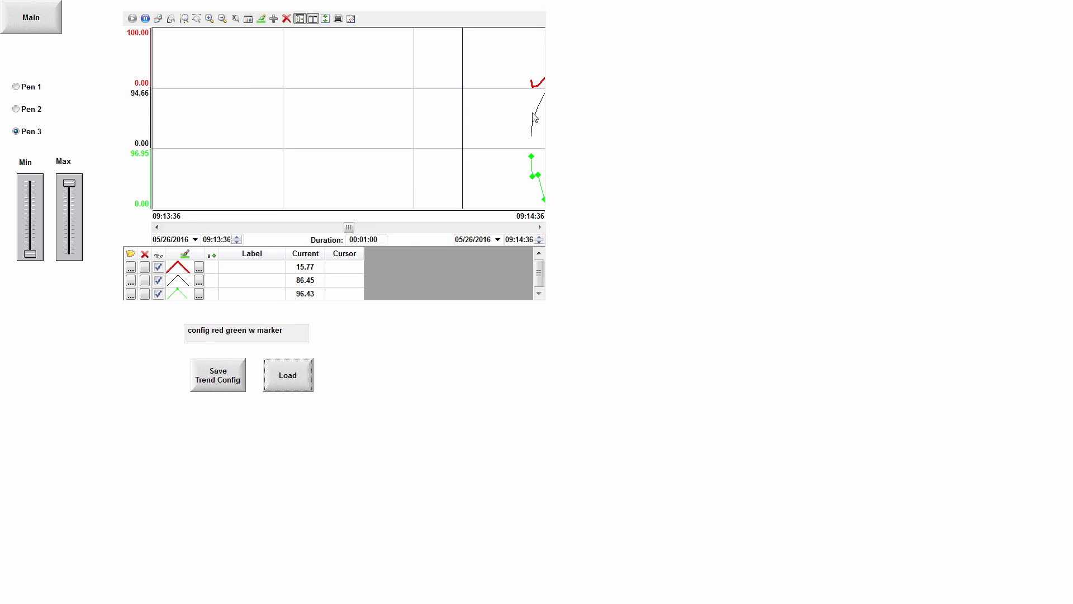
Place the cursor on the plotted curves, pause the trend and move the cursor back and forth across the graph.
{"action": "left_click", "coordinate": [531, 121]}
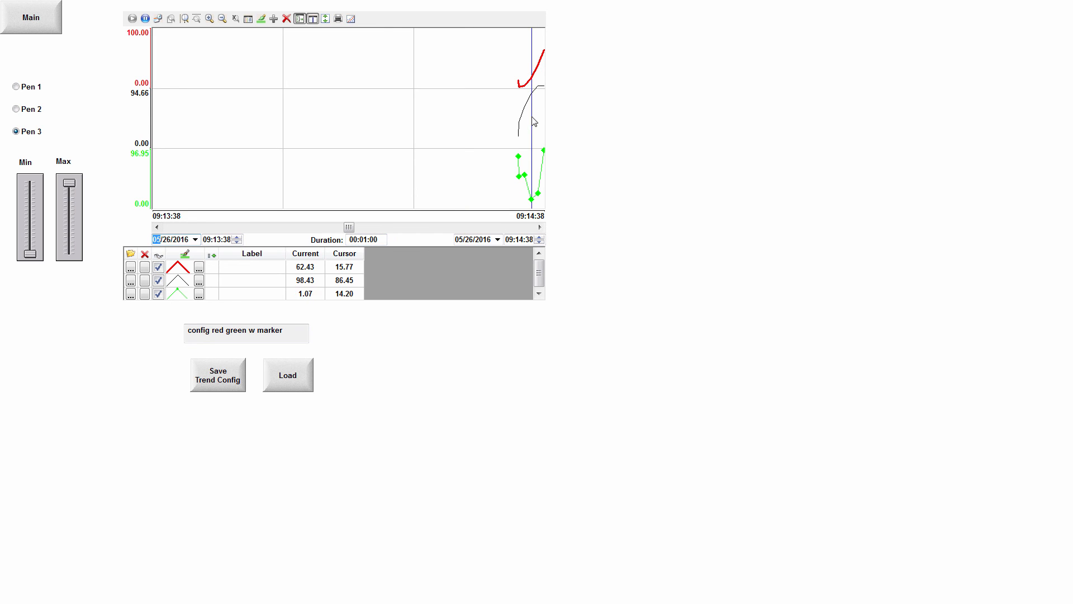
{"action": "left_click", "coordinate": [146, 18]}
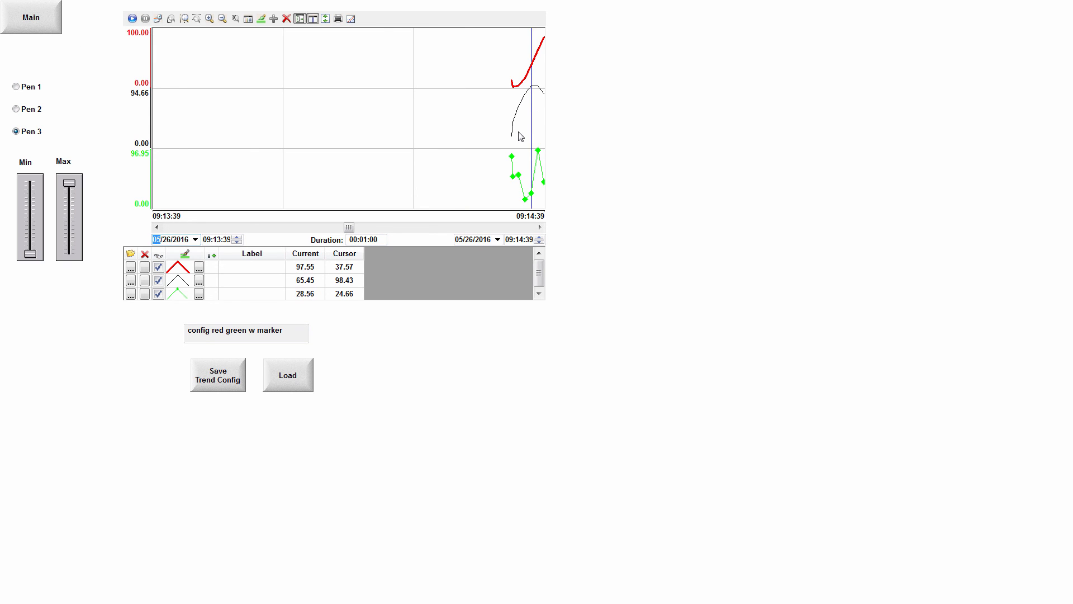
{"action": "left_click_drag", "start_coordinate": [534, 134], "coordinate": [232, 139]}
{"action": "left_click_drag", "start_coordinate": [341, 141], "coordinate": [412, 137]}
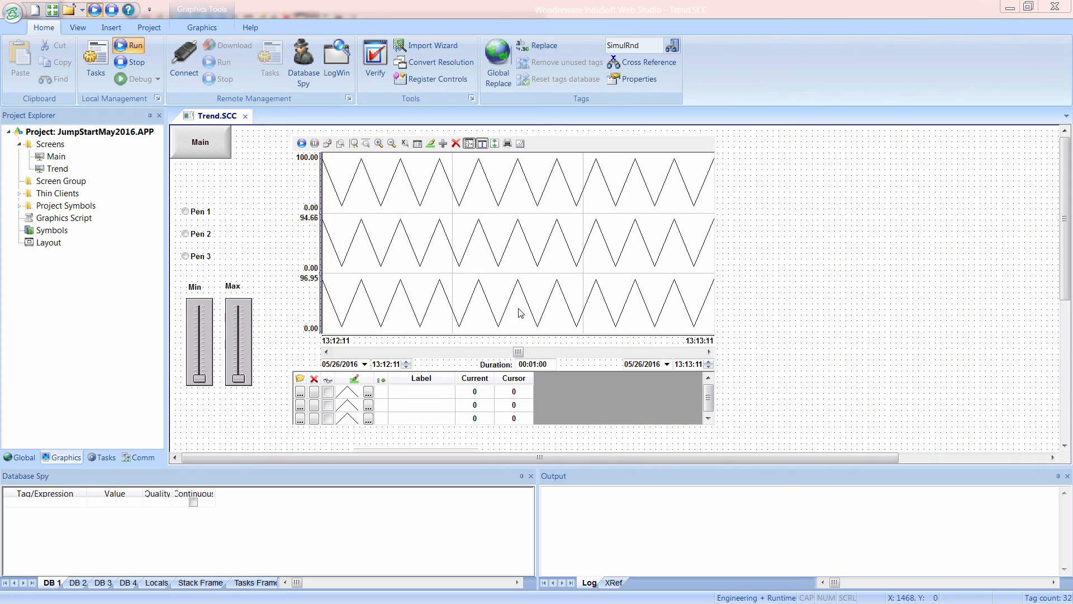
Switch to InduSoft Web Studio and link the trend's X-axis cursor position to a new tag named Cursor.
{"action": "double_click", "coordinate": [521, 313]}
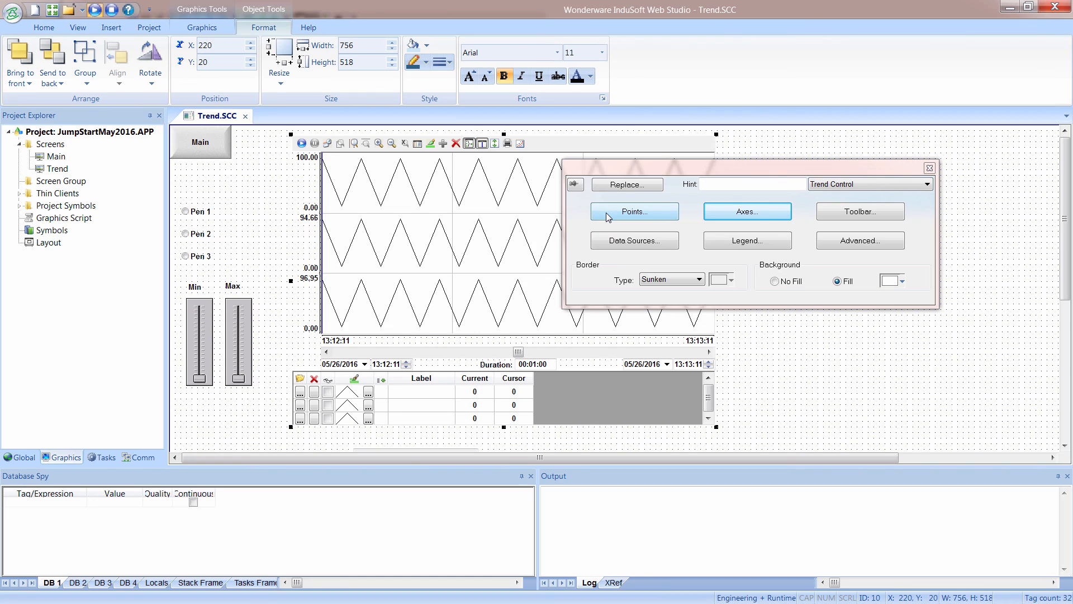
{"action": "left_click", "coordinate": [722, 215]}
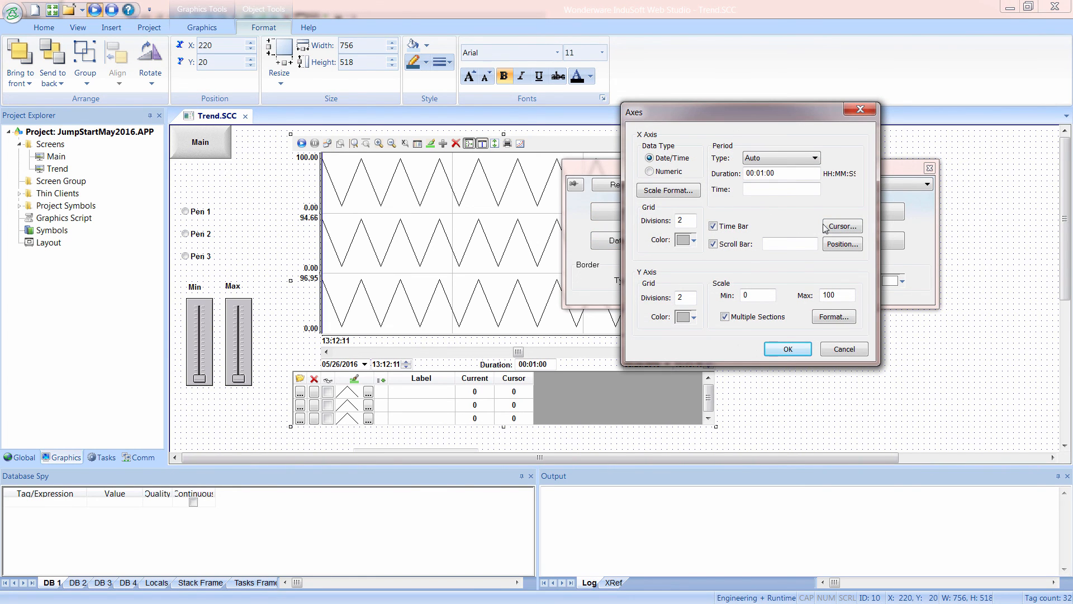
{"action": "left_click", "coordinate": [831, 228]}
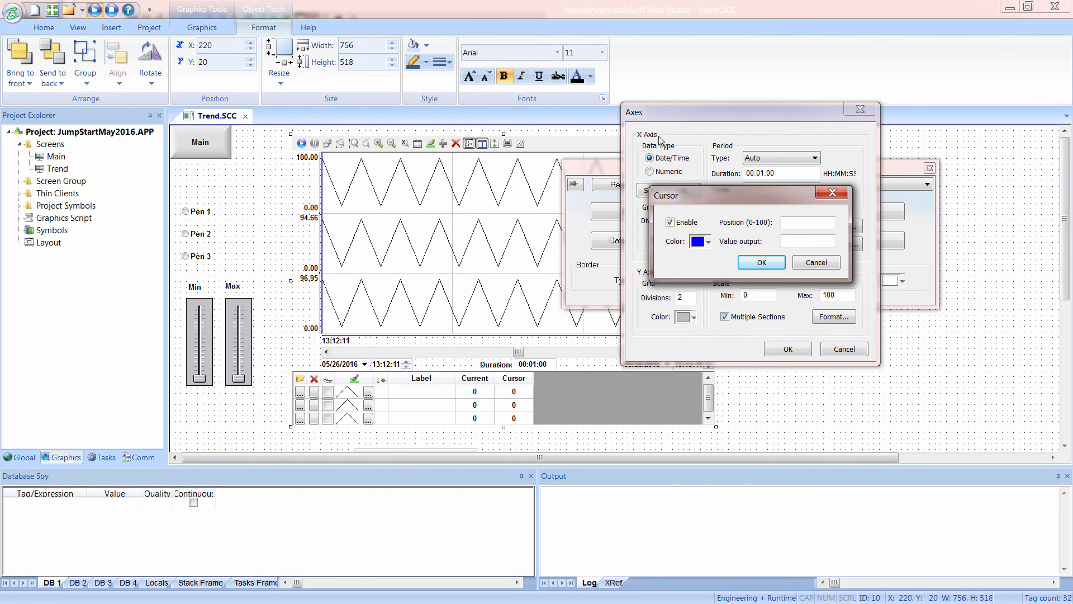
{"action": "left_click", "coordinate": [799, 224]}
{"action": "left_click", "coordinate": [762, 262]}
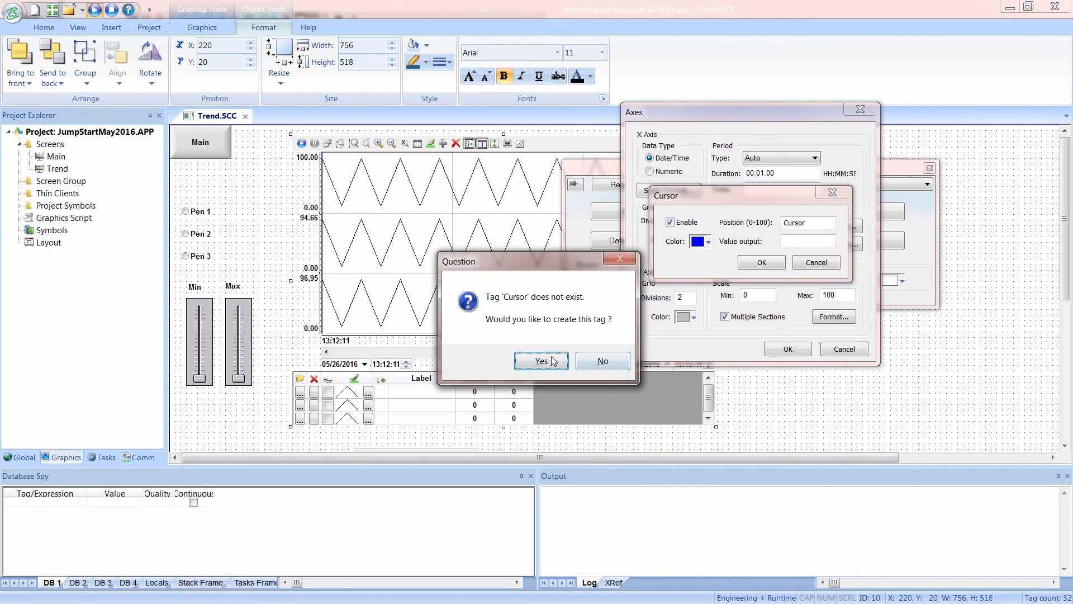
{"action": "left_click", "coordinate": [558, 358]}
{"action": "left_click", "coordinate": [727, 228]}
{"action": "left_click", "coordinate": [726, 236]}
{"action": "left_click", "coordinate": [734, 300]}
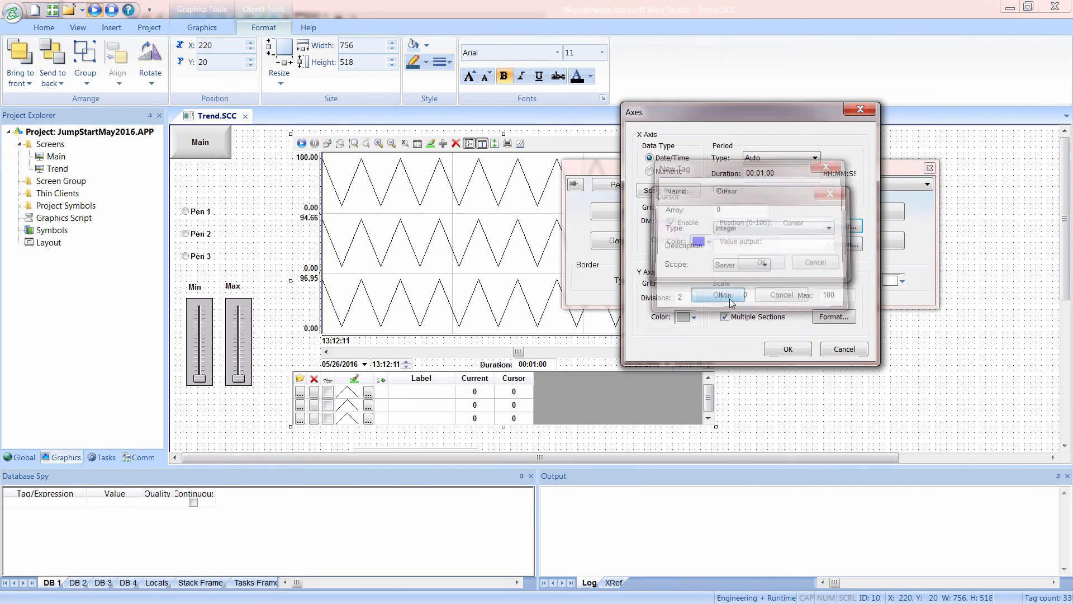
{"action": "left_click", "coordinate": [789, 351]}
Place the horizontal slider07 symbol from the system Sliders library below the trend on the Trend screen.
{"action": "left_click", "coordinate": [809, 430]}
{"action": "scroll", "coordinate": [783, 392], "scroll_direction": "down", "scroll_amount": 3}
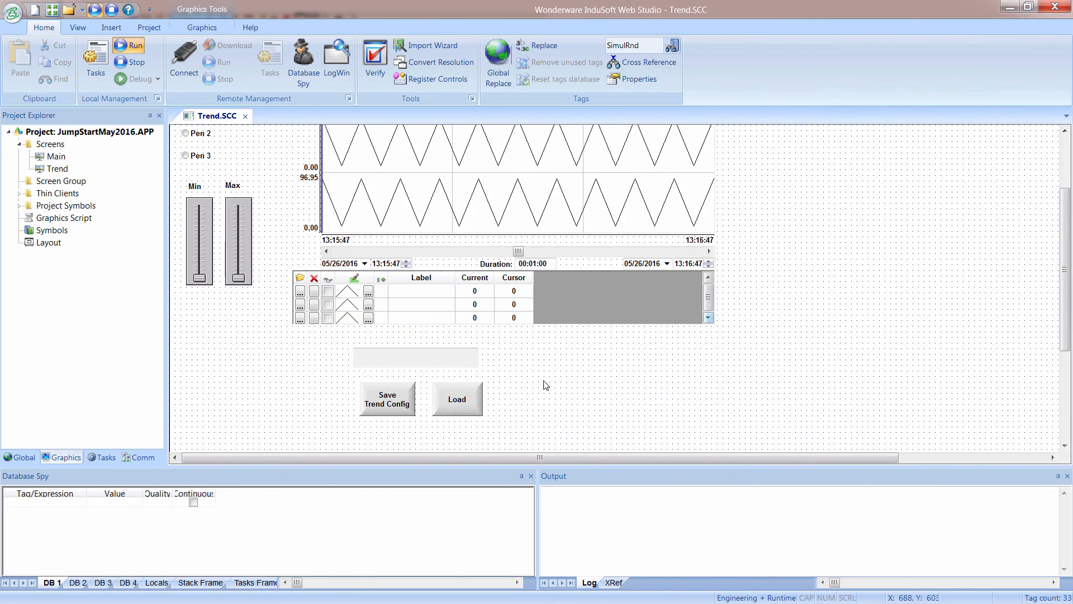
{"action": "left_click", "coordinate": [202, 27]}
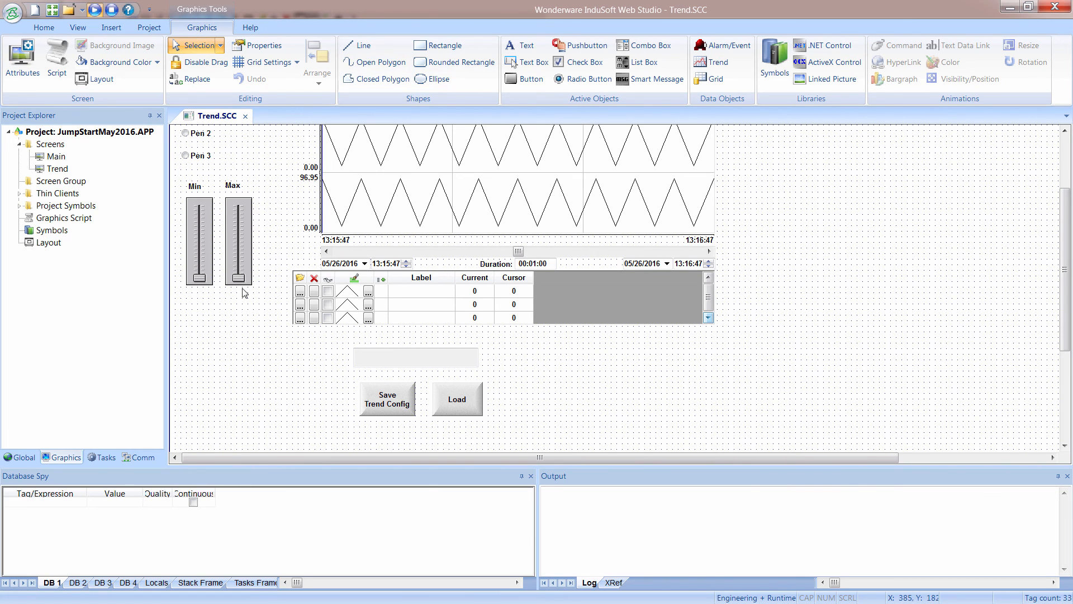
{"action": "double_click", "coordinate": [45, 230]}
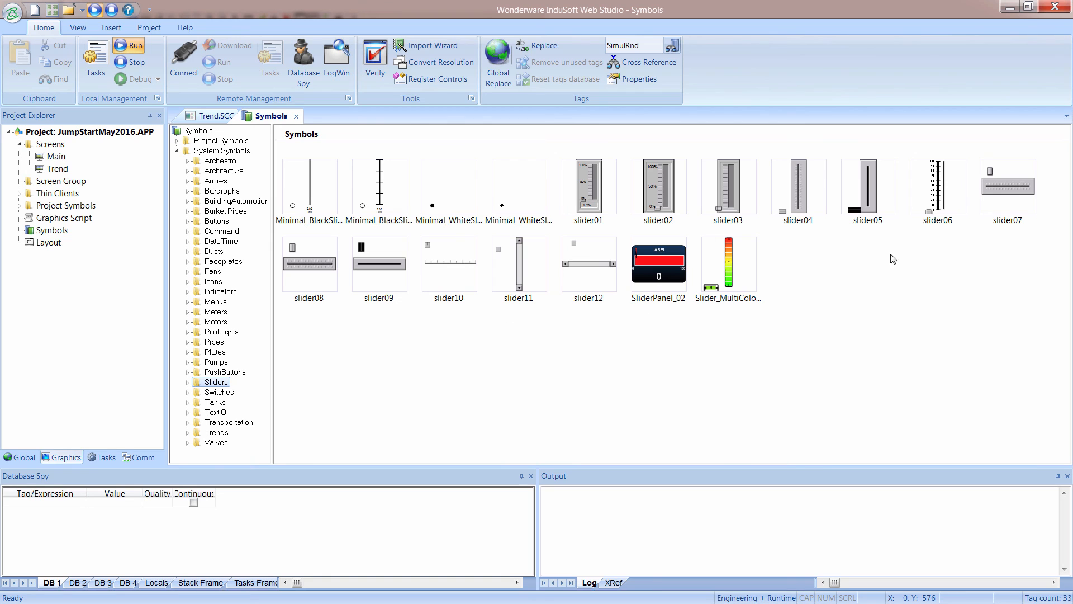
{"action": "double_click", "coordinate": [989, 198]}
{"action": "left_click", "coordinate": [591, 367]}
Assign the Cursor tag to the TagName property of the new horizontal slider.
{"action": "double_click", "coordinate": [637, 374]}
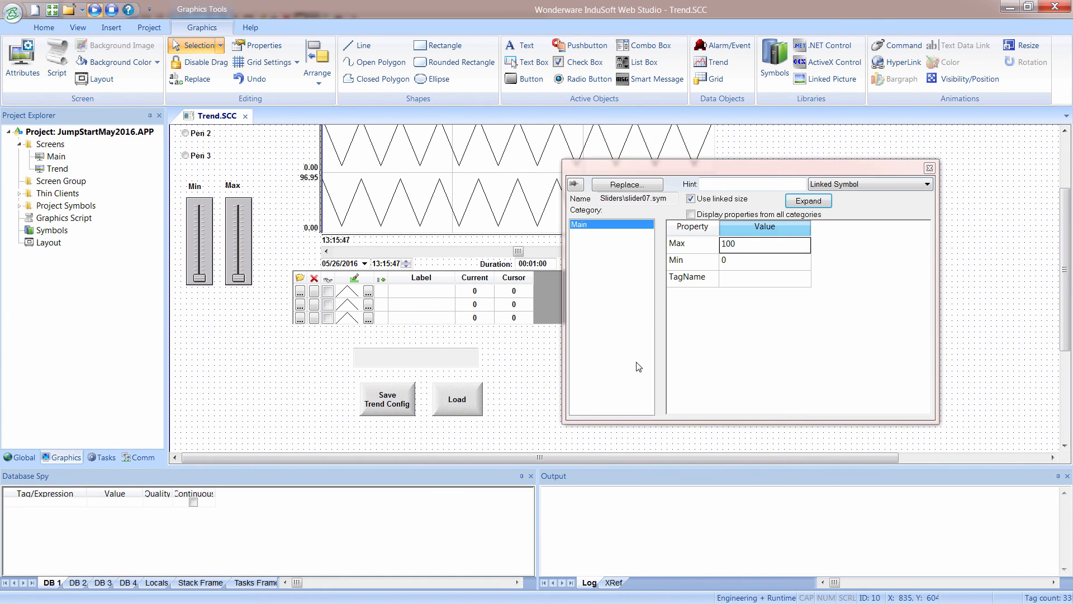
{"action": "left_click", "coordinate": [739, 268]}
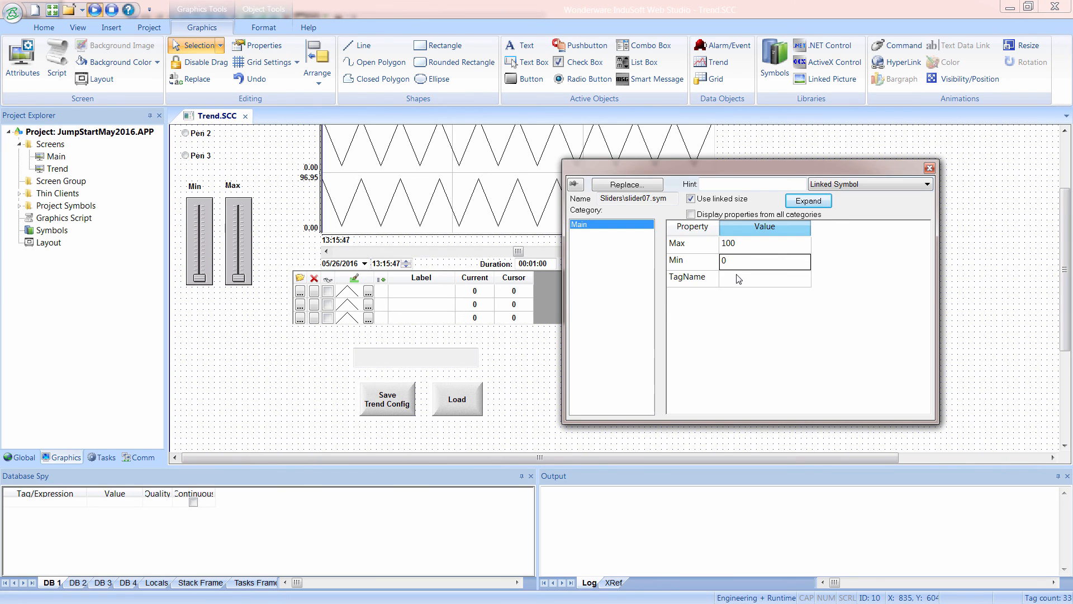
{"action": "left_click", "coordinate": [740, 279]}
{"action": "double_click", "coordinate": [738, 278]}
{"action": "left_click", "coordinate": [691, 266]}
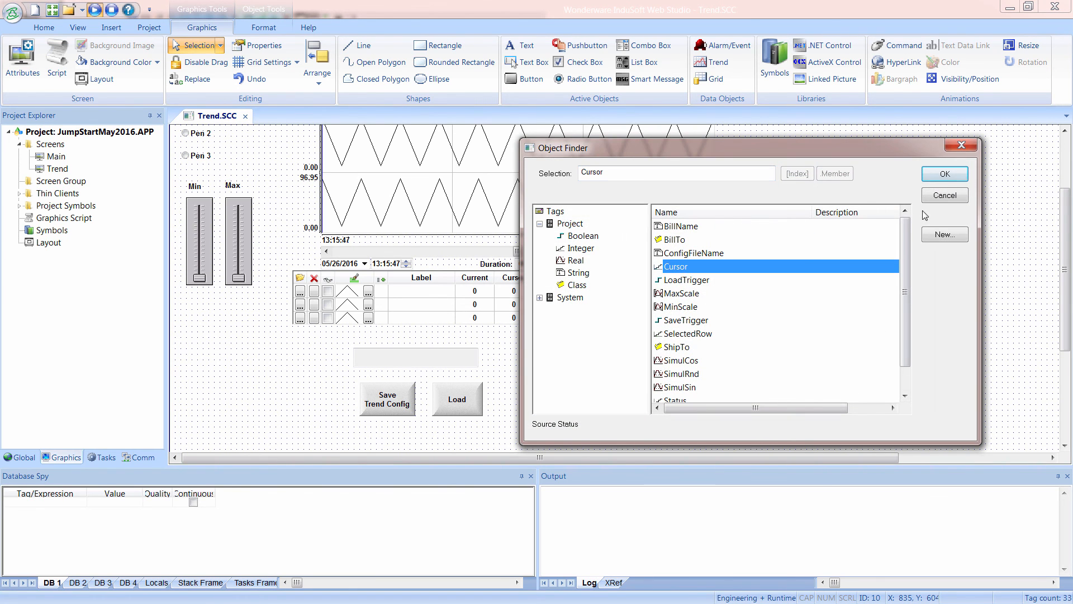
{"action": "left_click", "coordinate": [945, 174]}
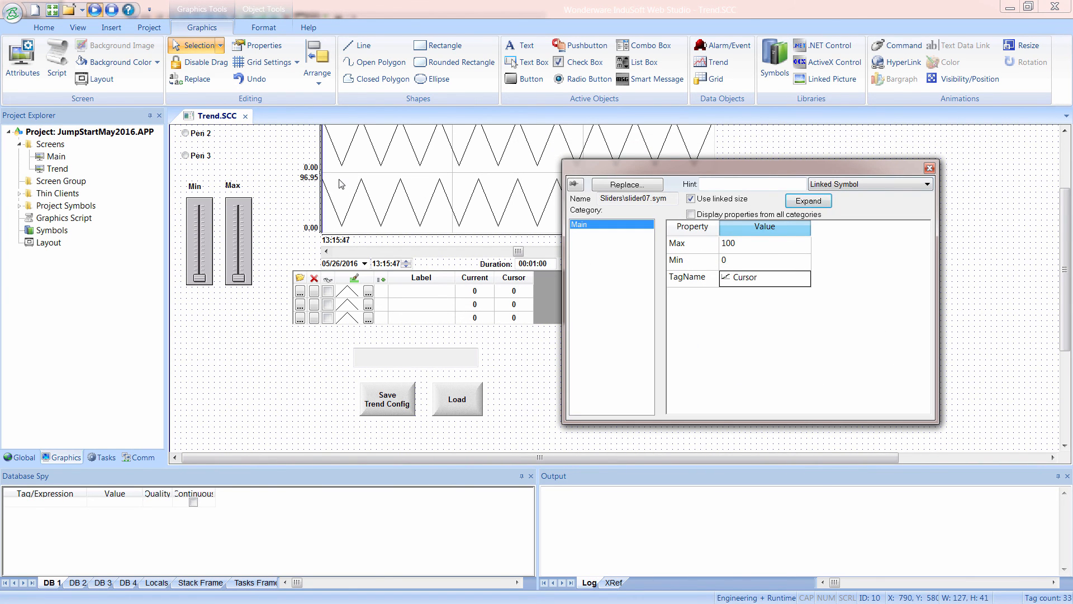
{"action": "left_click", "coordinate": [778, 451]}
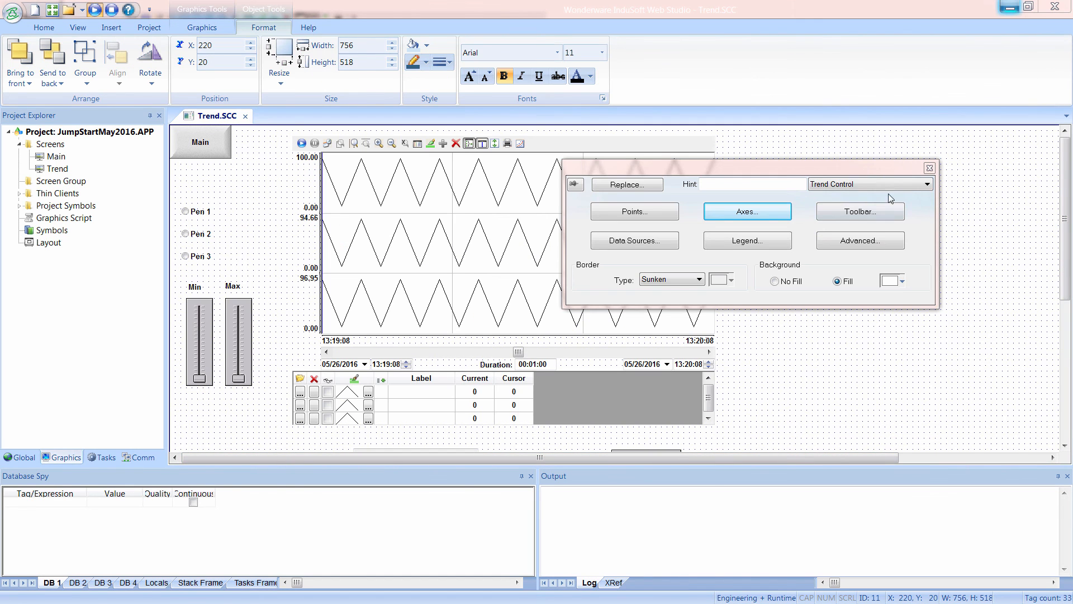
Close the trend's object properties and load the configuration config red green w marker.stmp into the trend in the running application.
{"action": "left_click", "coordinate": [929, 168]}
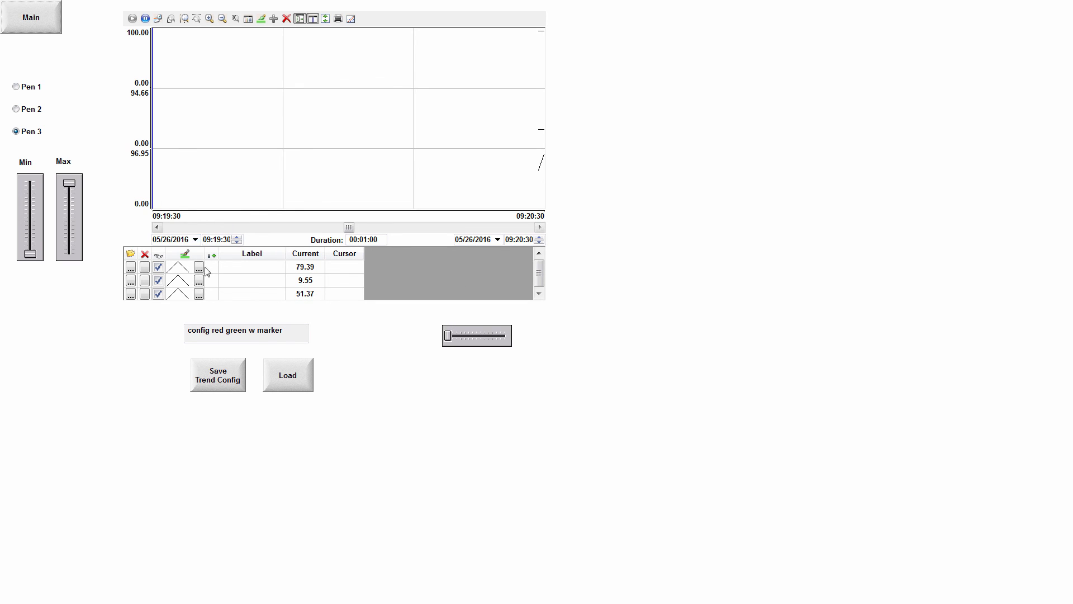
{"action": "left_click", "coordinate": [311, 389]}
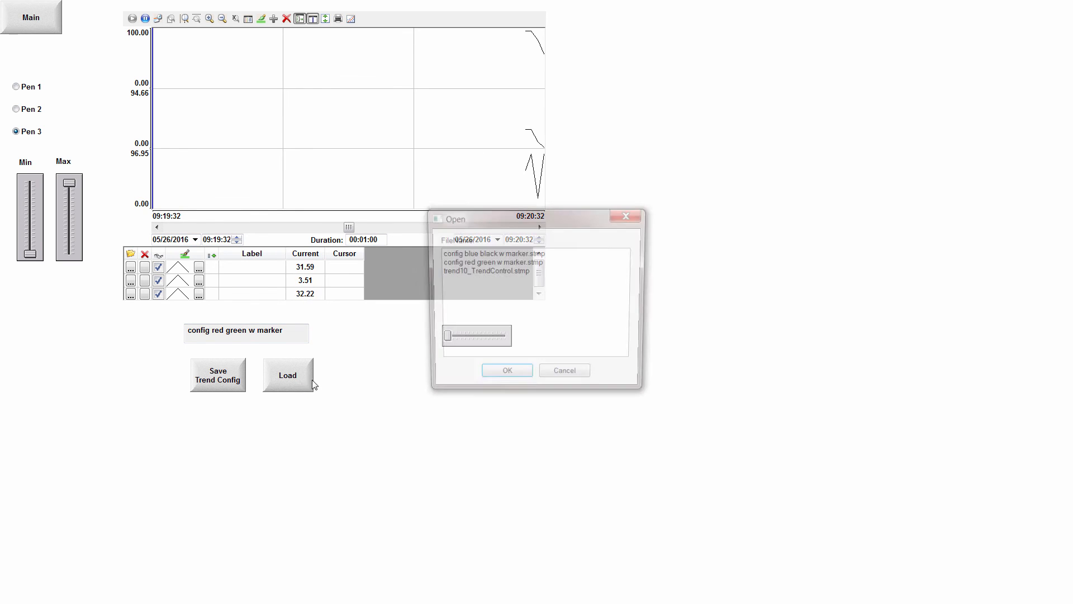
{"action": "left_click", "coordinate": [459, 272]}
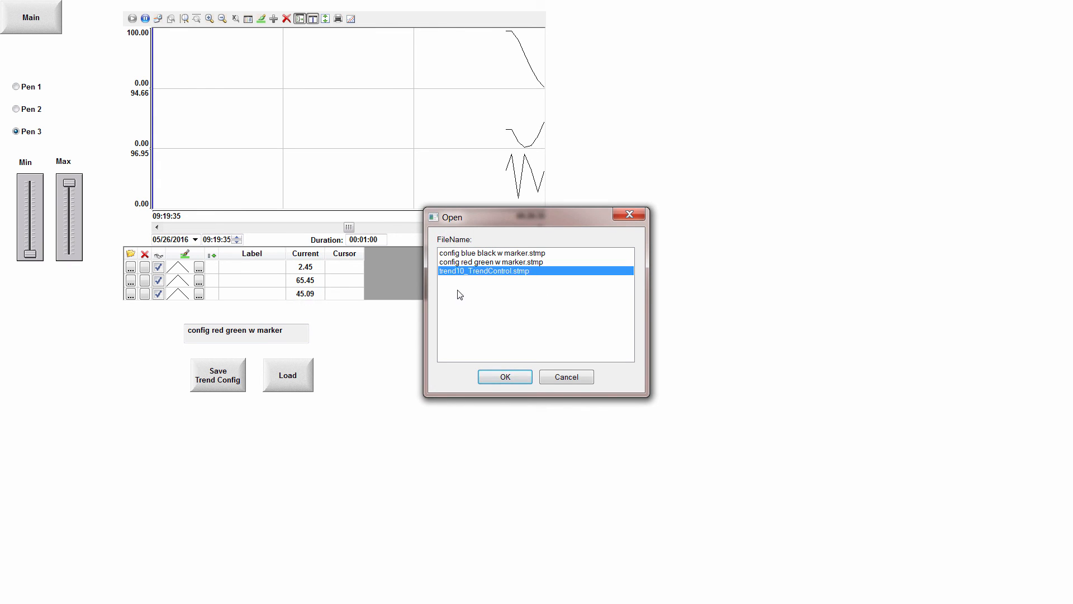
{"action": "left_click", "coordinate": [458, 256]}
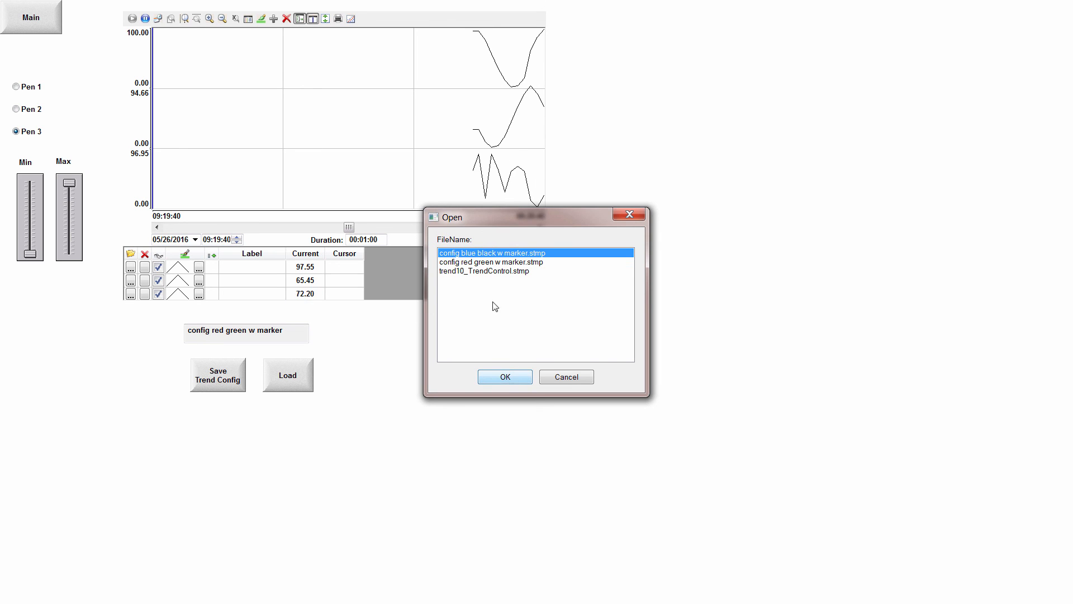
{"action": "left_click", "coordinate": [480, 263]}
{"action": "left_click", "coordinate": [510, 377]}
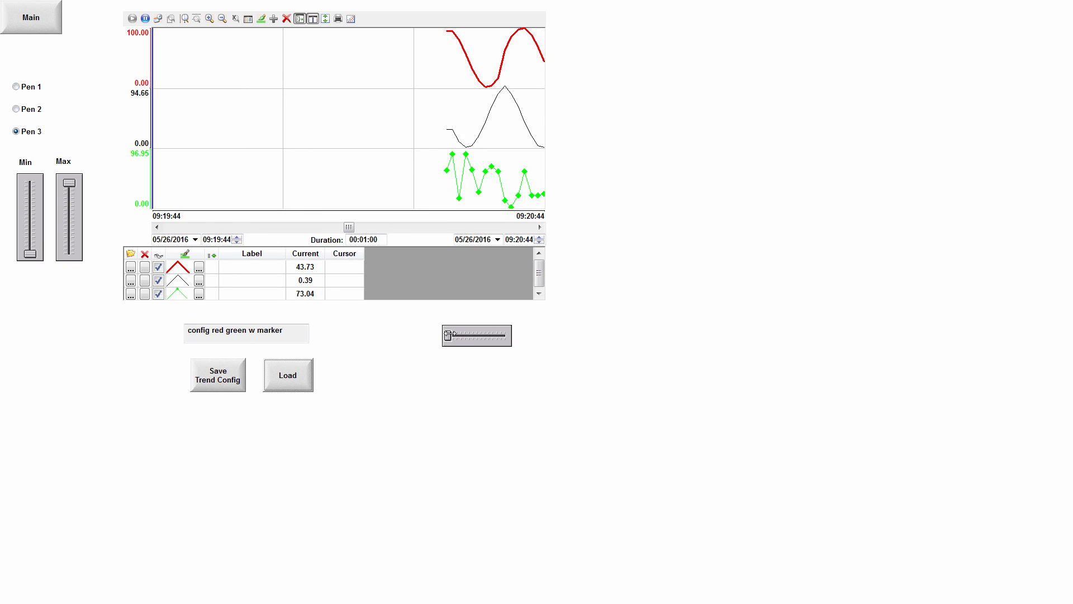
Test the trend cursor by moving it with the horizontal slider and by placing it directly on the graph.
{"action": "left_click_drag", "start_coordinate": [448, 335], "coordinate": [491, 335]}
{"action": "left_click", "coordinate": [465, 189]}
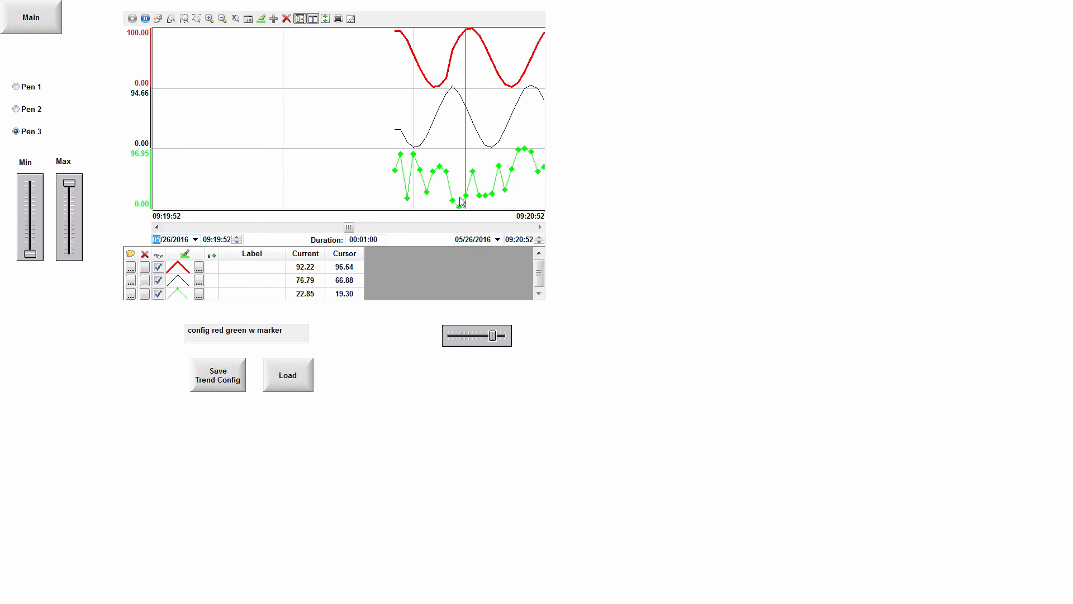
{"action": "left_click", "coordinate": [485, 334]}
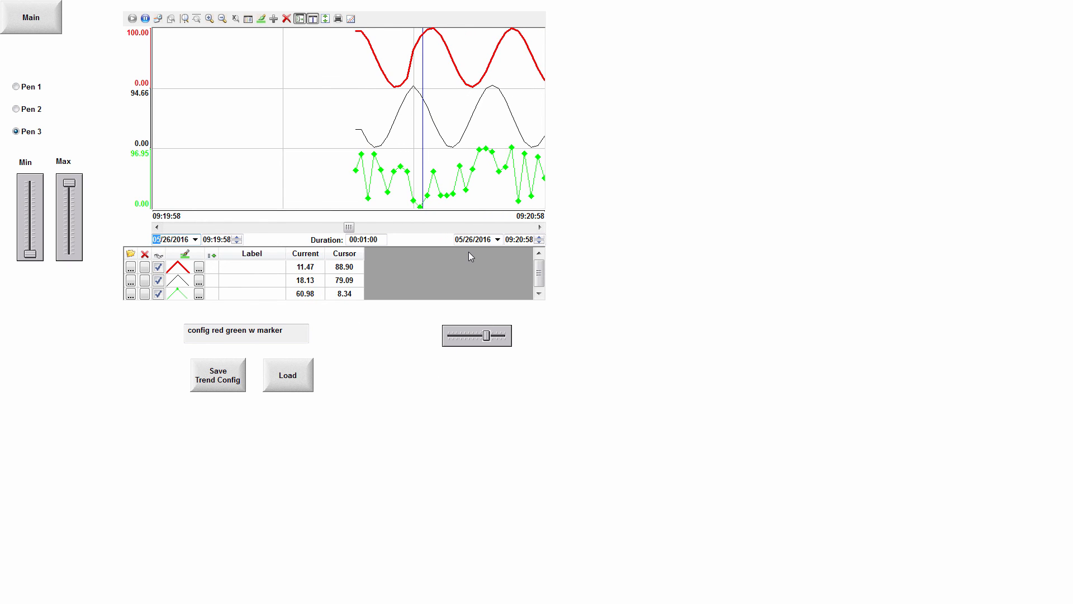
Switch to the PowerPoint slide show and go to the Trending slide to review its list of topics.
{"action": "key", "text": "alt+Tab"}
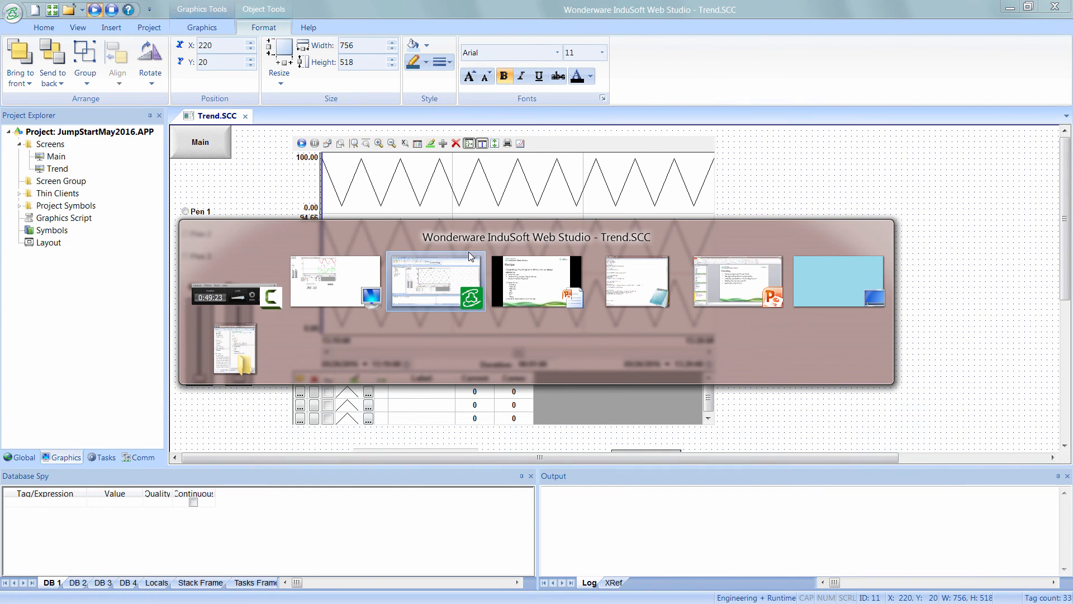
{"action": "key", "text": "alt+Tab"}
{"action": "key", "text": "alt+Tab"}
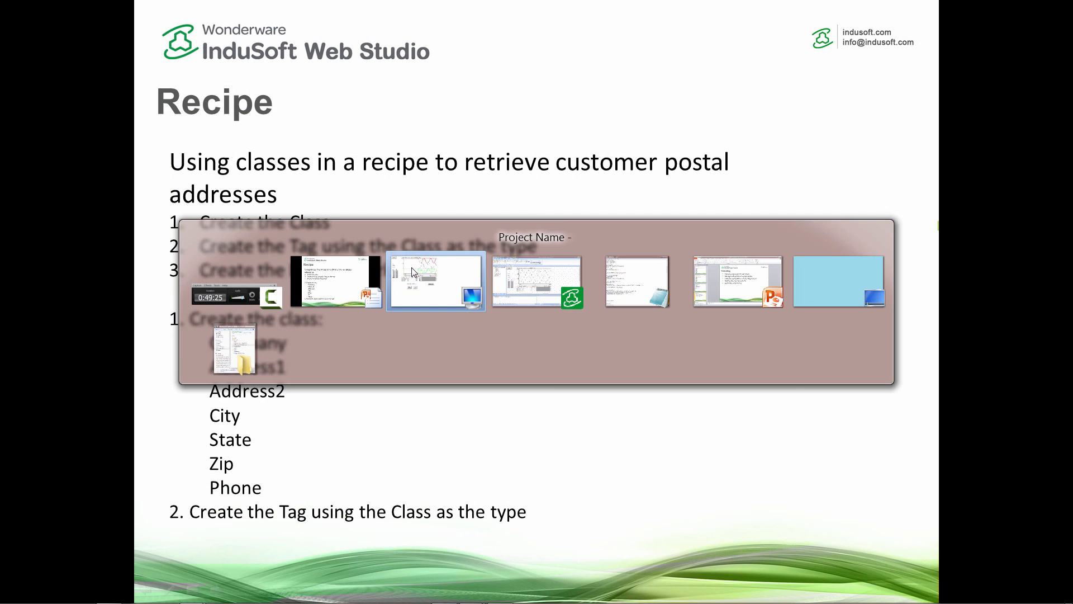
{"action": "key", "text": "Escape"}
{"action": "key", "text": "Right"}
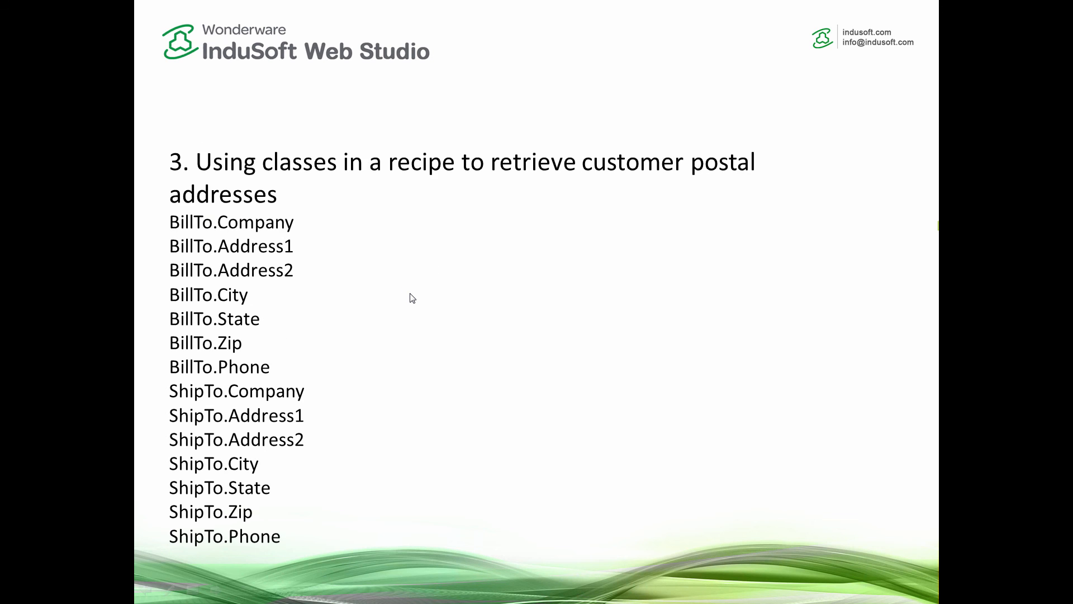
{"action": "key", "text": "Right"}
{"action": "key", "text": "Right"}
{"action": "key", "text": "Right"}
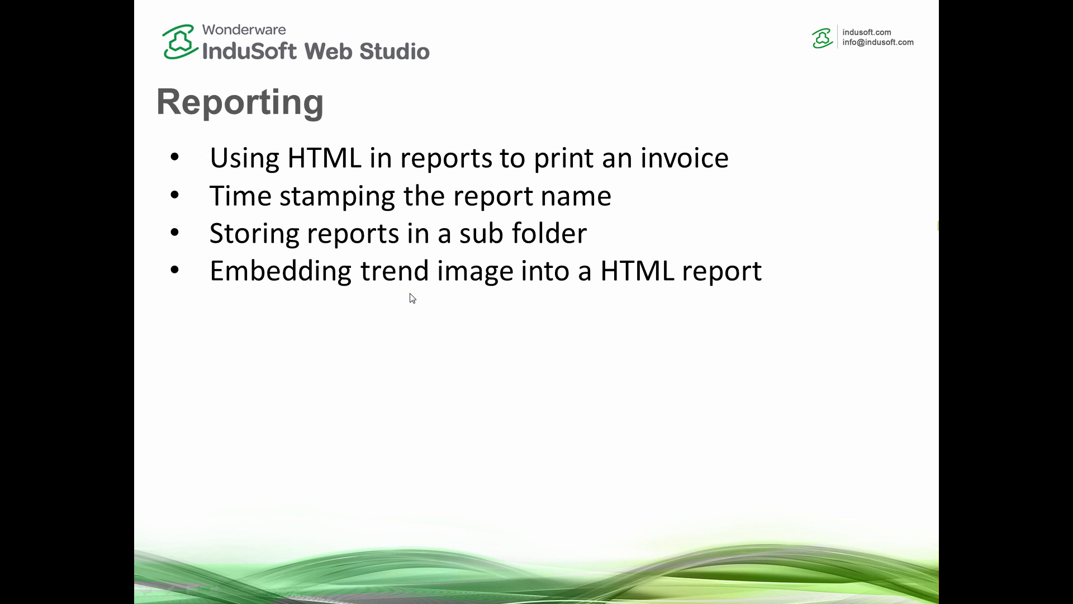
{"action": "key", "text": "Left"}
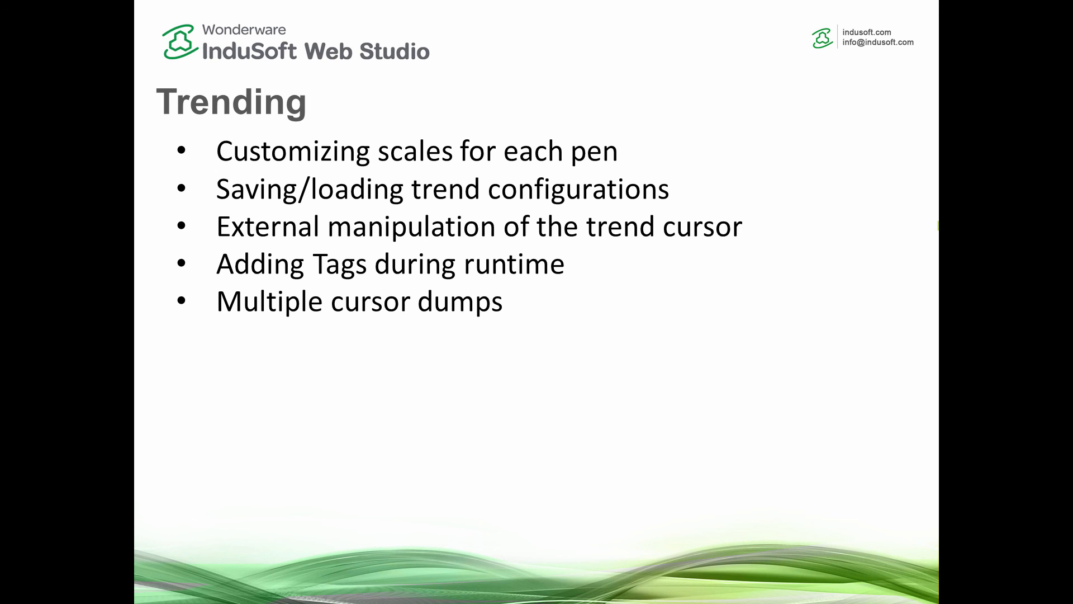
Switch to InduSoft Web Studio and add a second trend object about 771 by 513 in the empty area beside the existing trend.
{"action": "key", "text": "alt+Tab"}
{"action": "key", "text": "alt+Tab"}
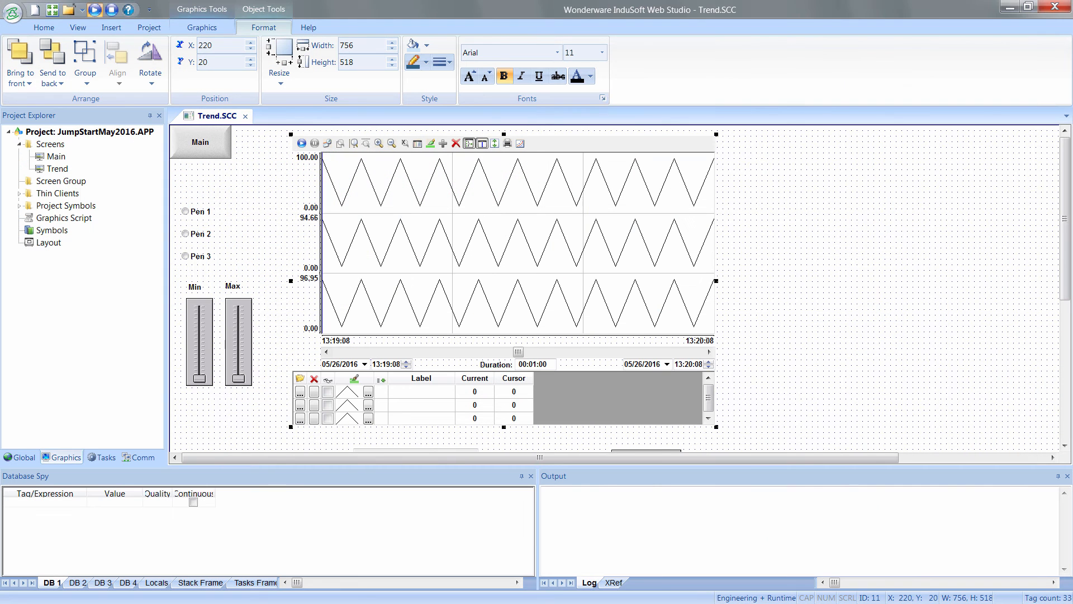
{"action": "left_click", "coordinate": [811, 232]}
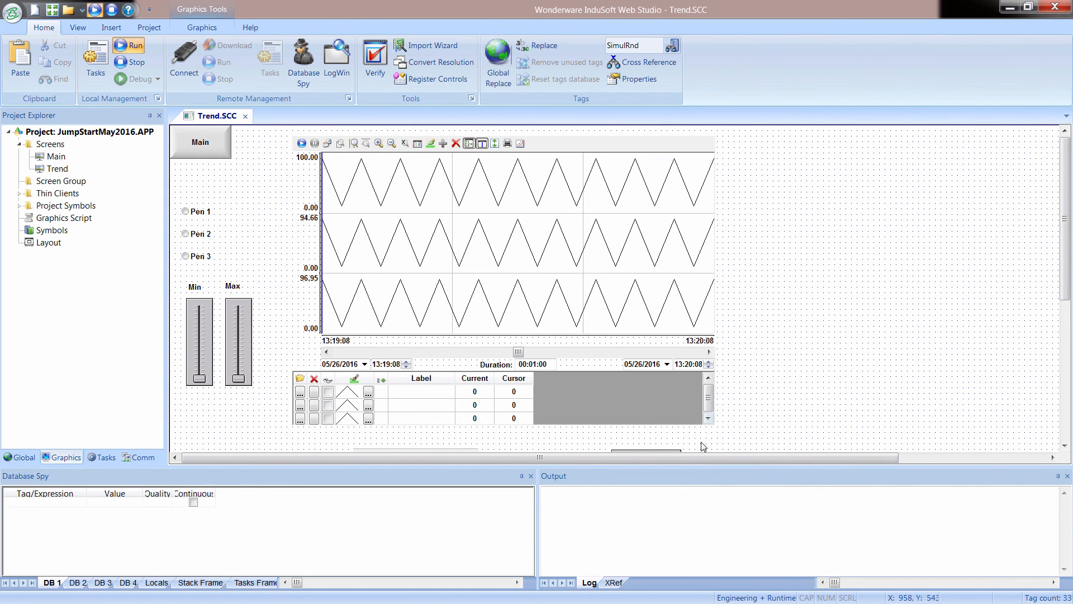
{"action": "left_click_drag", "start_coordinate": [700, 458], "coordinate": [853, 361]}
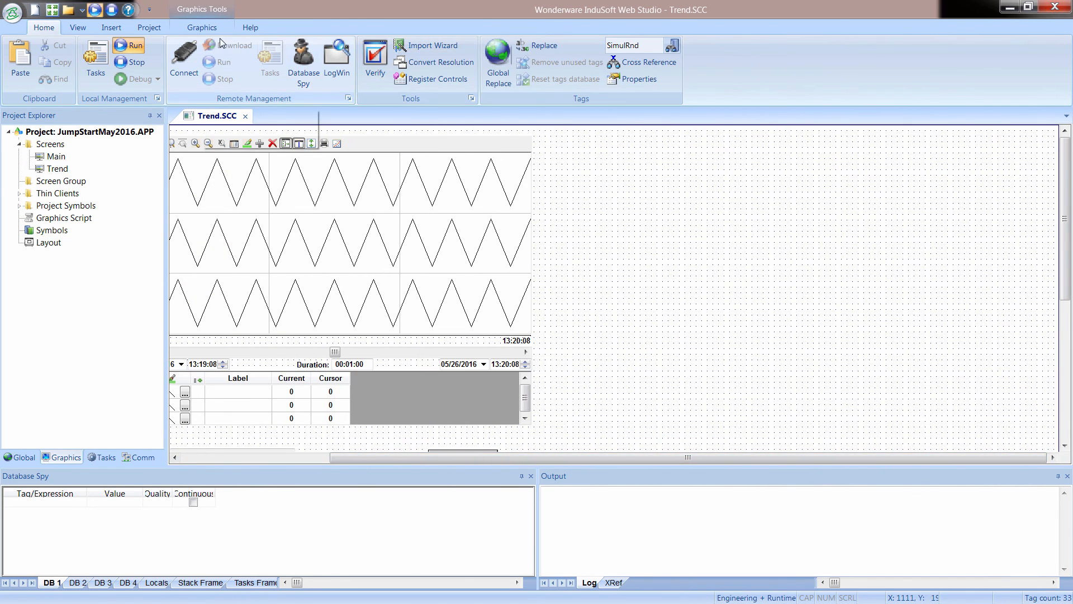
{"action": "left_click", "coordinate": [201, 27]}
{"action": "left_click", "coordinate": [713, 62]}
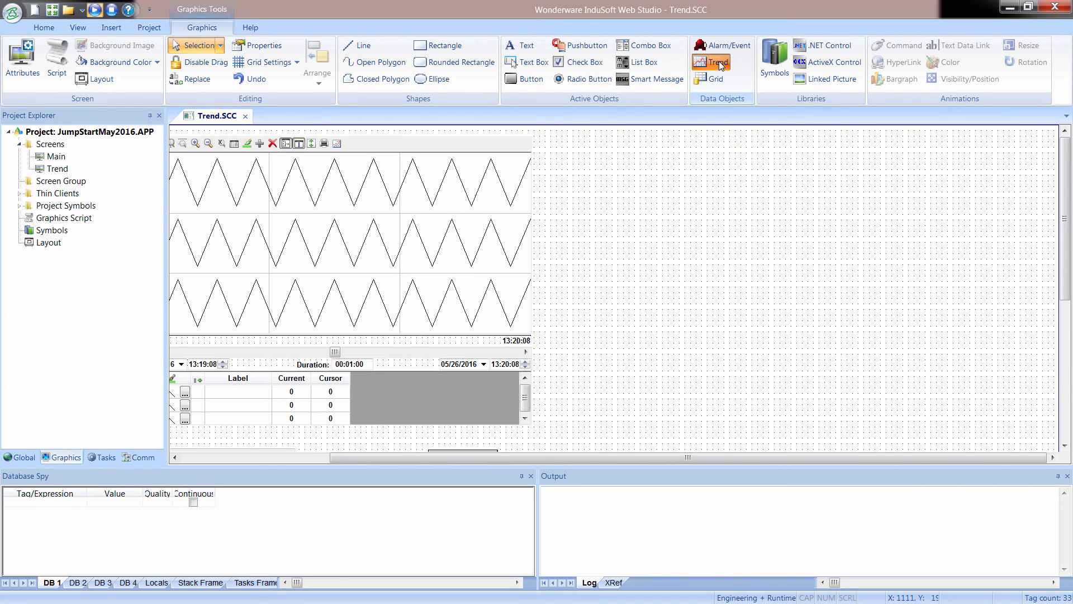
{"action": "left_click_drag", "start_coordinate": [842, 264], "coordinate": [1041, 423]}
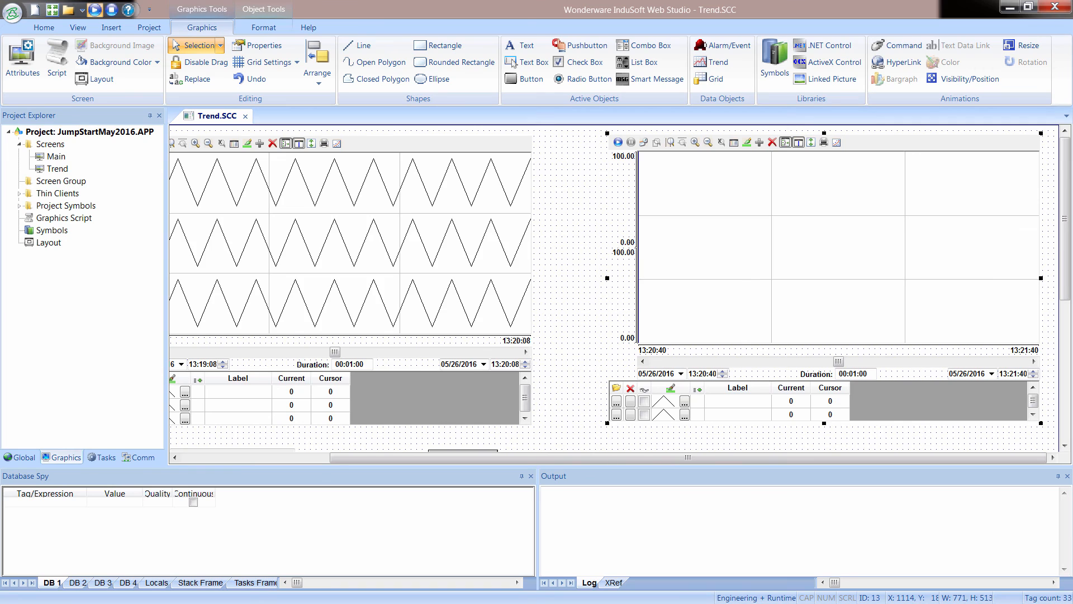
{"action": "key", "text": "alt+Tab"}
{"action": "key", "text": "alt+Tab"}
{"action": "key", "text": "alt+Tab"}
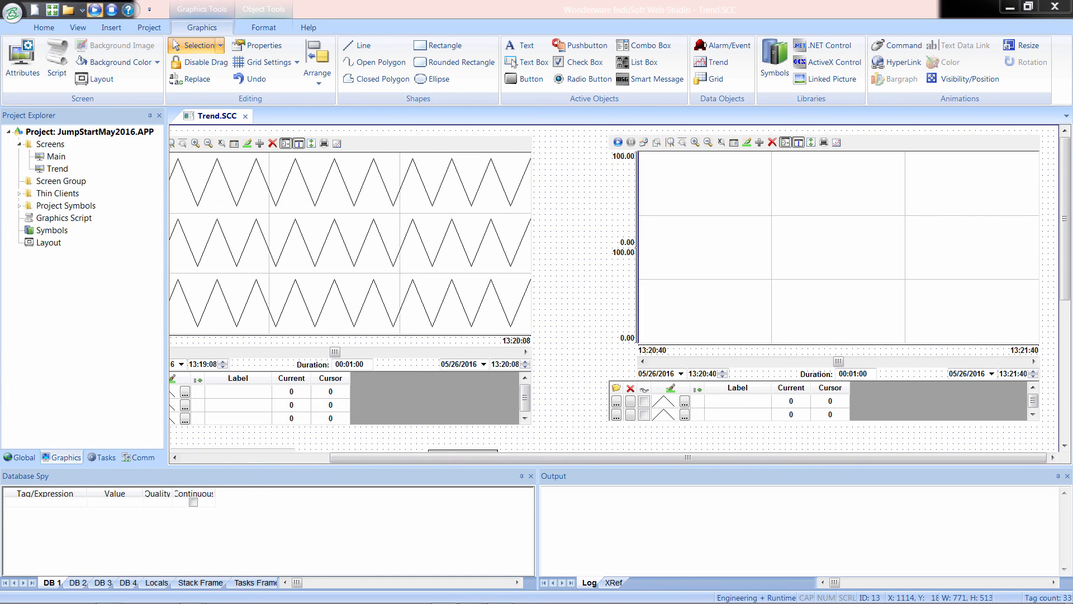
{"action": "left_click", "coordinate": [765, 257]}
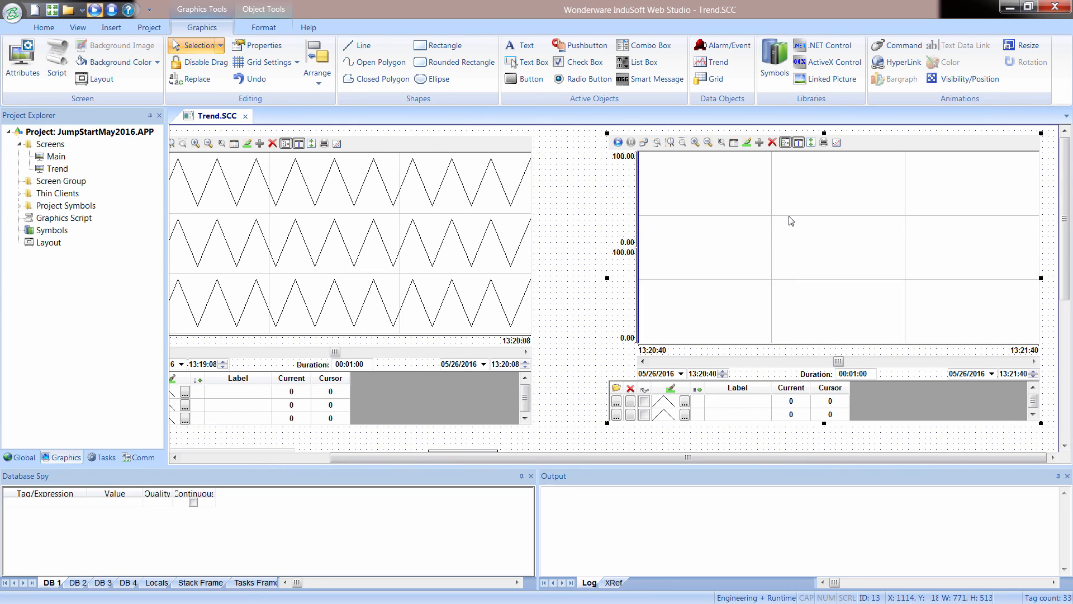
Open the Technical Reference and display the Complete list of tag properties topic under Tags and the Project Database.
{"action": "left_click", "coordinate": [309, 28]}
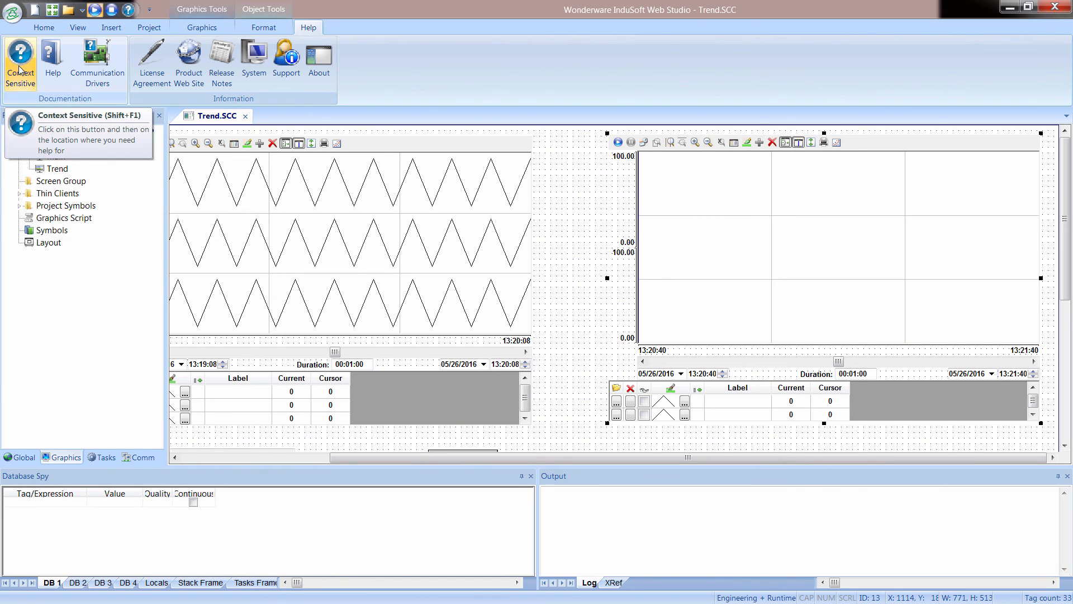
{"action": "left_click", "coordinate": [52, 59]}
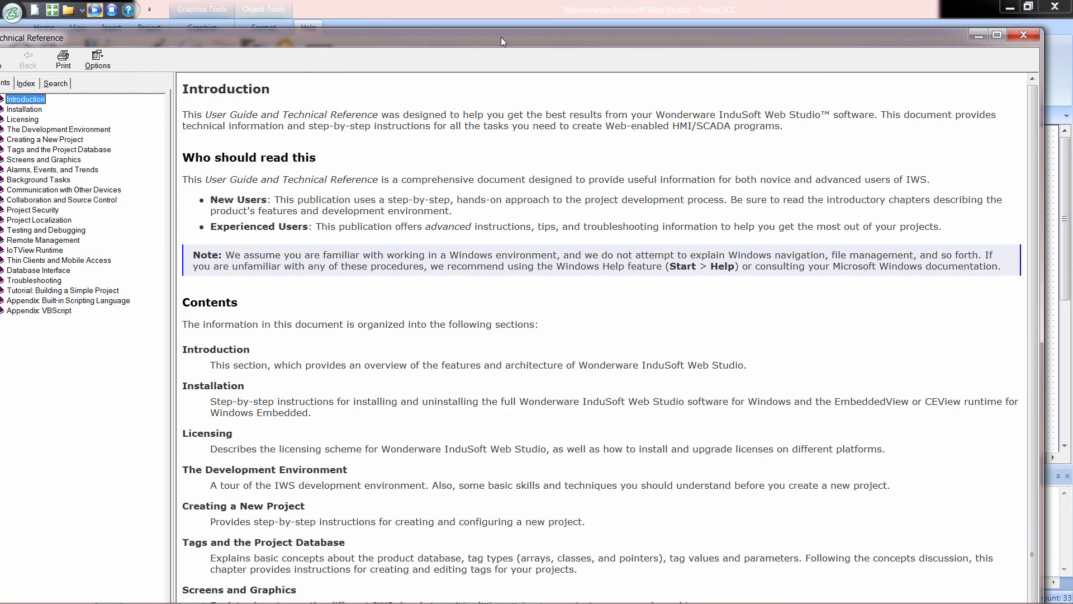
{"action": "left_click_drag", "start_coordinate": [504, 37], "coordinate": [515, 26]}
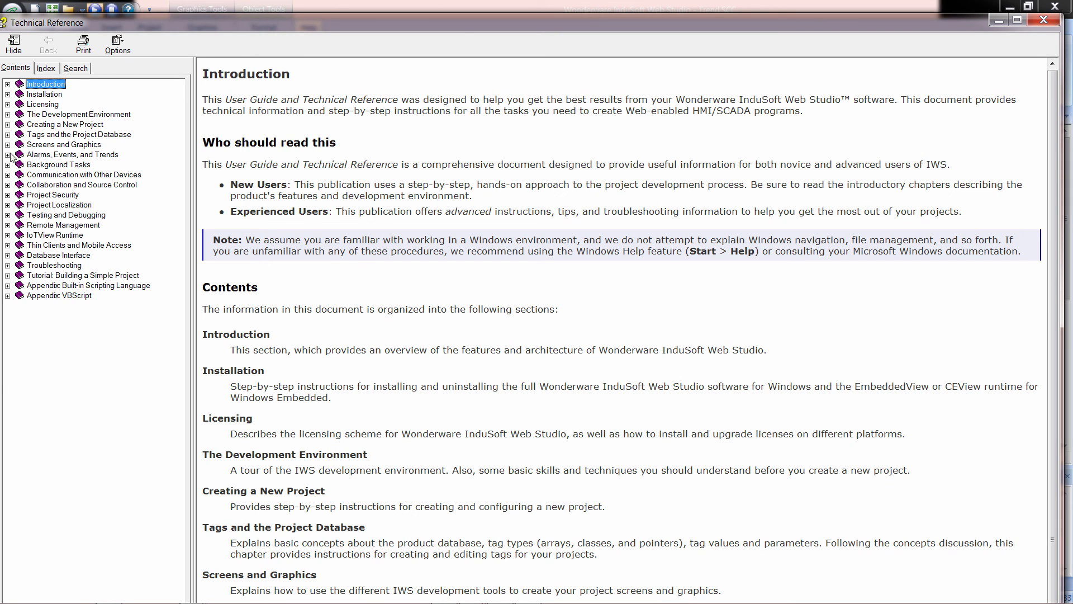
{"action": "left_click", "coordinate": [7, 135]}
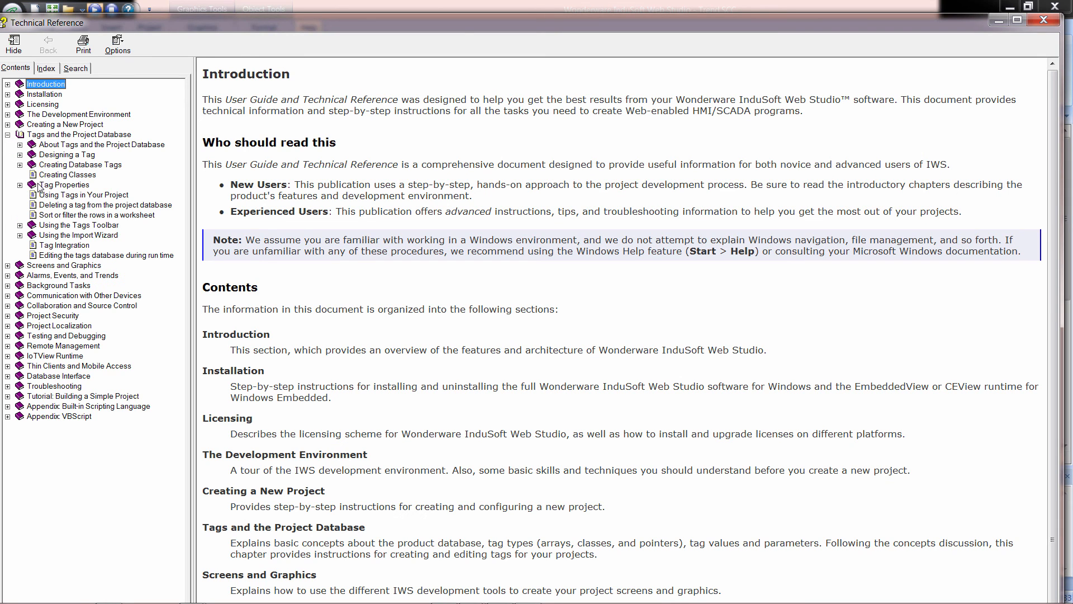
{"action": "left_click", "coordinate": [21, 185]}
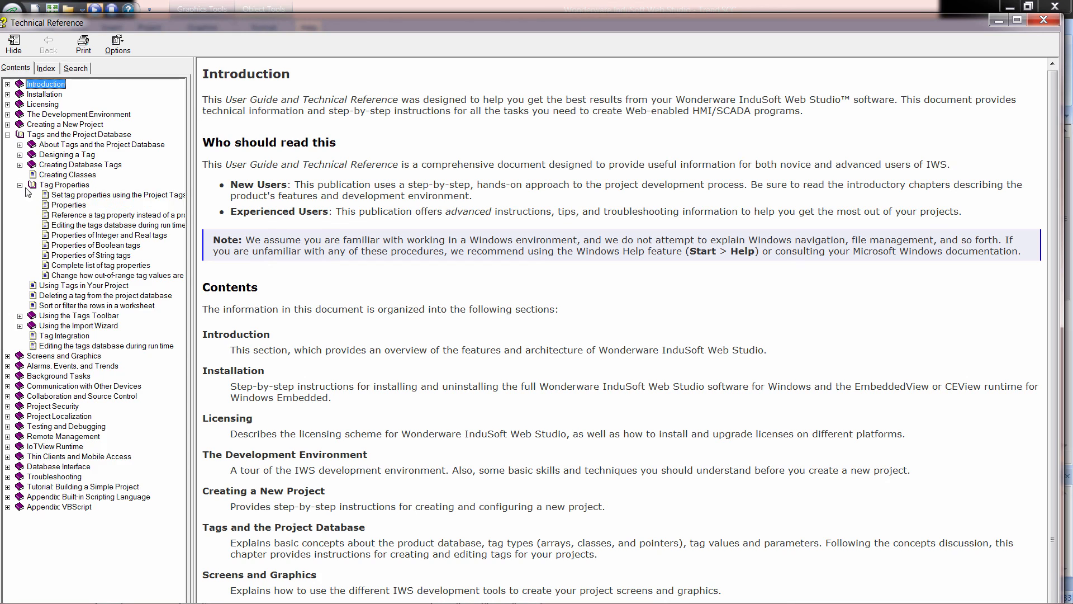
{"action": "left_click", "coordinate": [87, 266]}
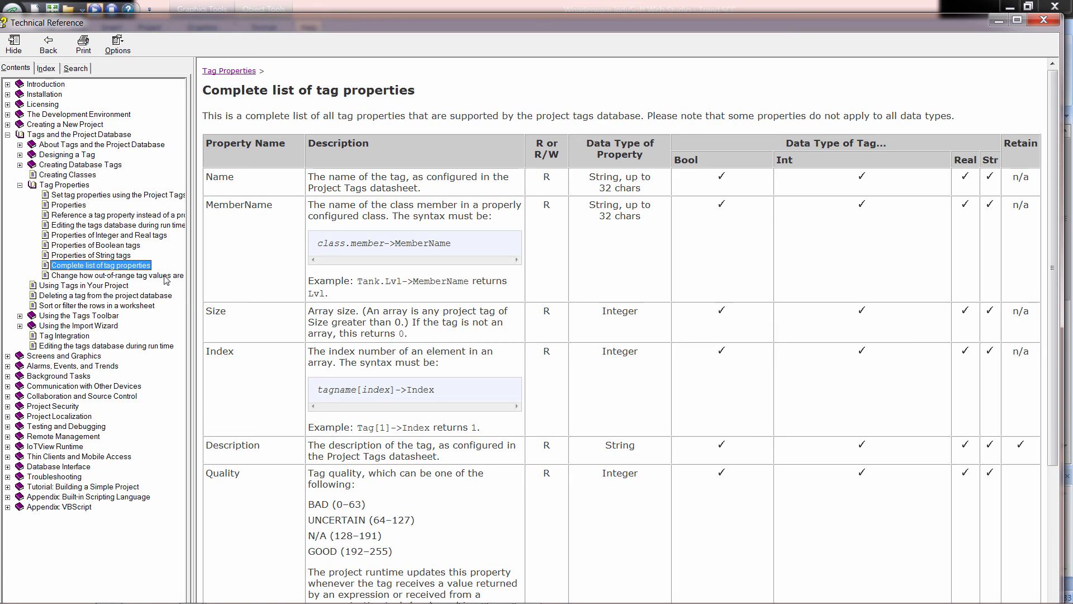
Examine the Name, MemberName and Description entries in the table of tag properties.
{"action": "left_click", "coordinate": [244, 184]}
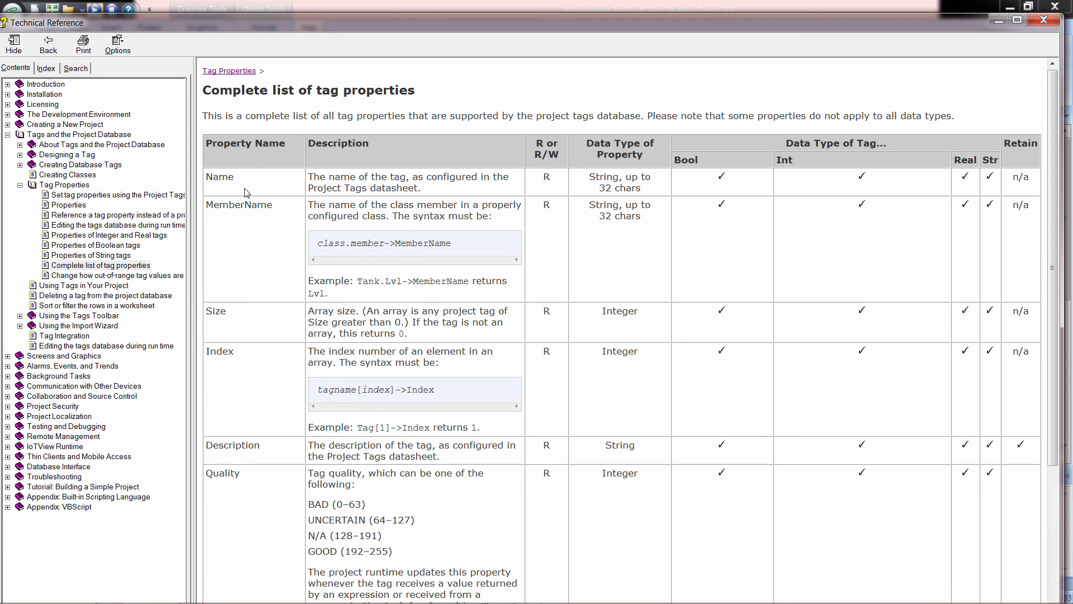
{"action": "scroll", "coordinate": [246, 190], "scroll_direction": "down", "scroll_amount": 4}
{"action": "scroll", "coordinate": [249, 199], "scroll_direction": "up", "scroll_amount": 4}
{"action": "left_click_drag", "start_coordinate": [395, 243], "coordinate": [386, 247]}
{"action": "left_click", "coordinate": [234, 204]}
{"action": "left_click_drag", "start_coordinate": [235, 179], "coordinate": [208, 185]}
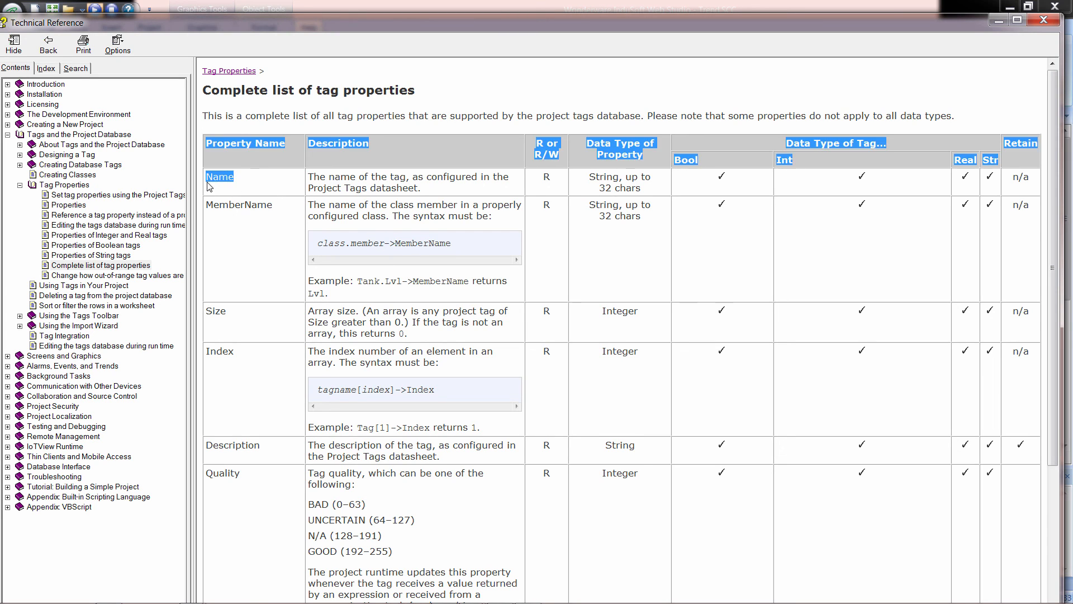
{"action": "left_click", "coordinate": [256, 447]}
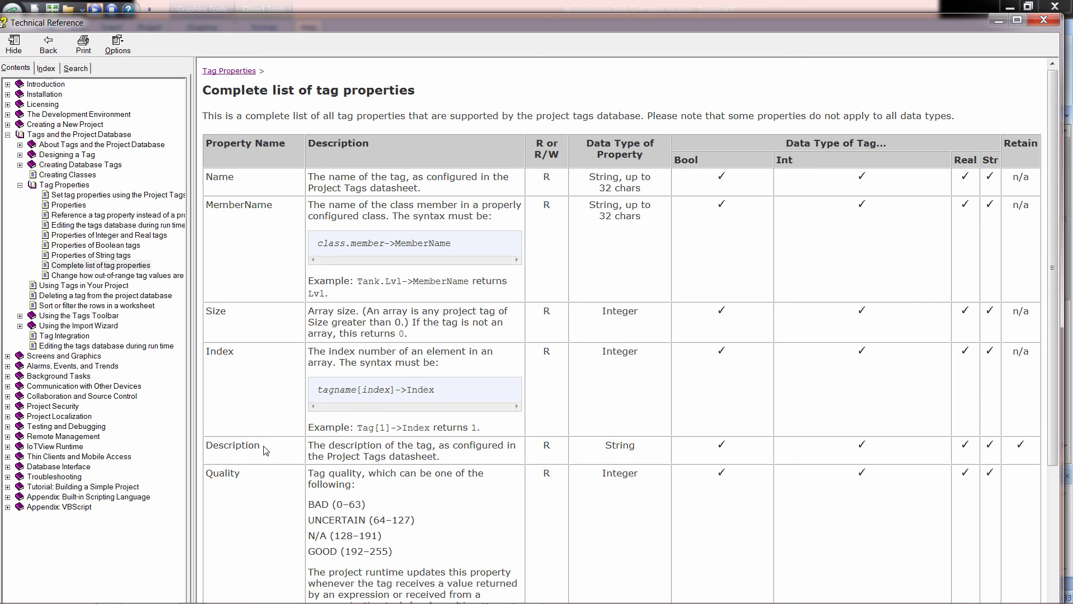
{"action": "left_click_drag", "start_coordinate": [267, 450], "coordinate": [205, 450]}
Review the remaining tag properties, including TimeStamp, Max, Min and the alarm limits, and close the Technical Reference.
{"action": "scroll", "coordinate": [244, 378], "scroll_direction": "down", "scroll_amount": 3}
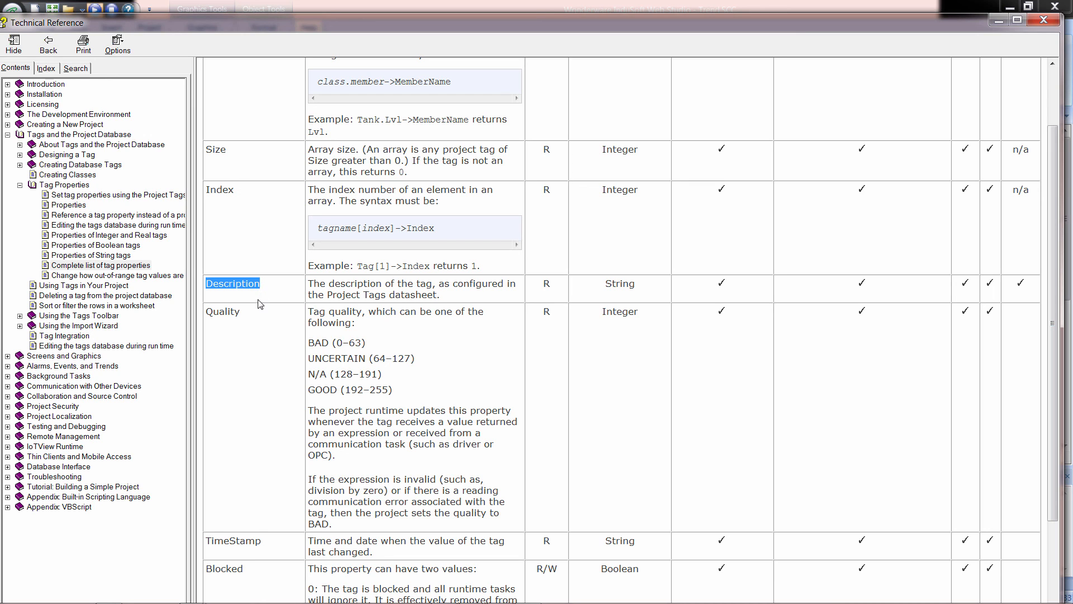
{"action": "scroll", "coordinate": [262, 385], "scroll_direction": "down", "scroll_amount": 6}
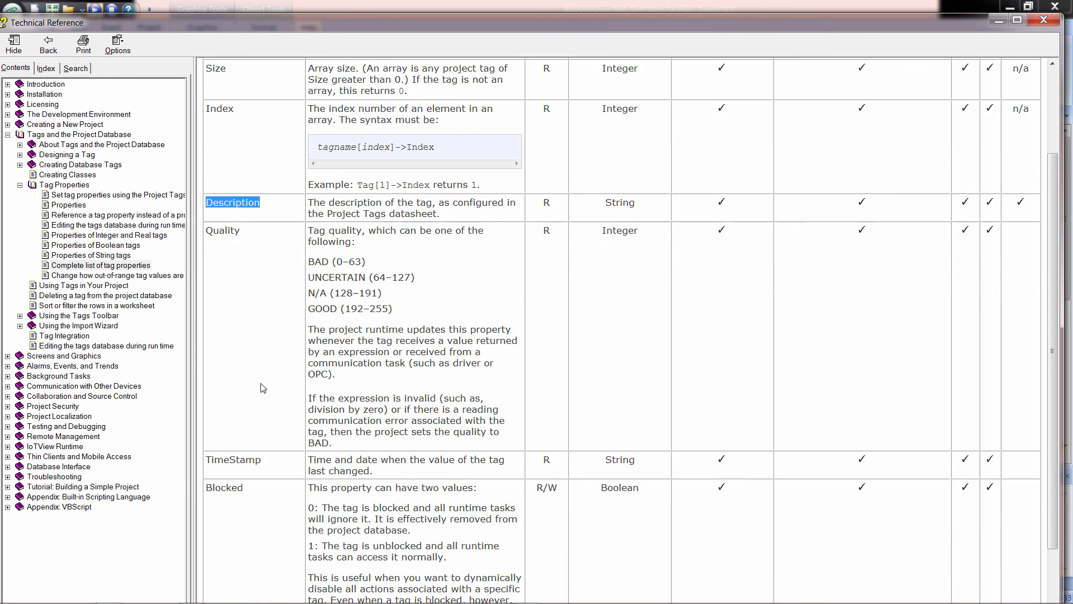
{"action": "scroll", "coordinate": [262, 385], "scroll_direction": "down", "scroll_amount": 5}
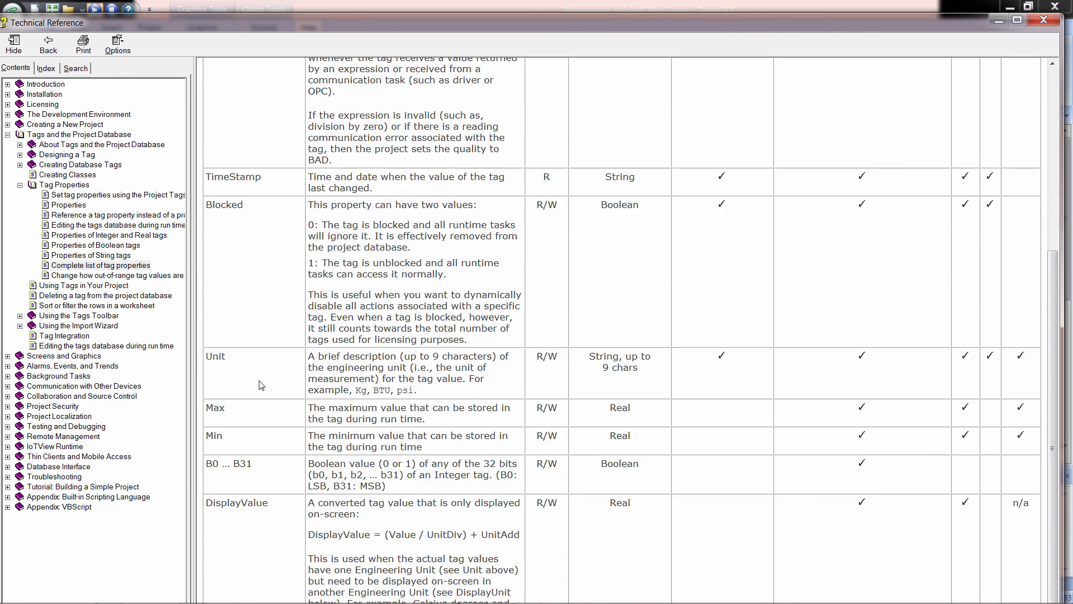
{"action": "left_click_drag", "start_coordinate": [262, 180], "coordinate": [205, 179]}
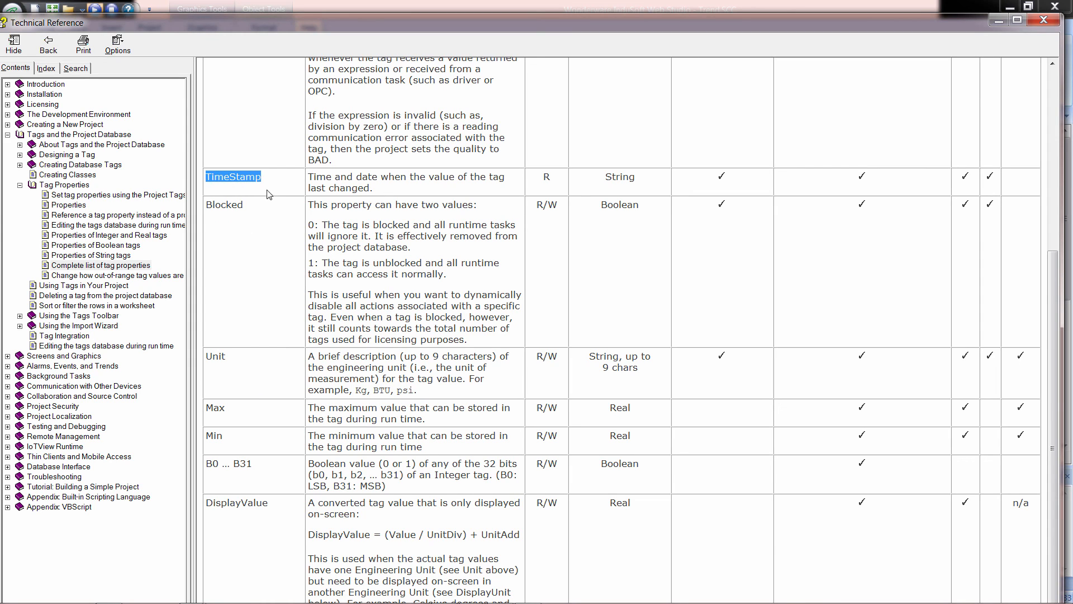
{"action": "left_click_drag", "start_coordinate": [334, 180], "coordinate": [375, 195]}
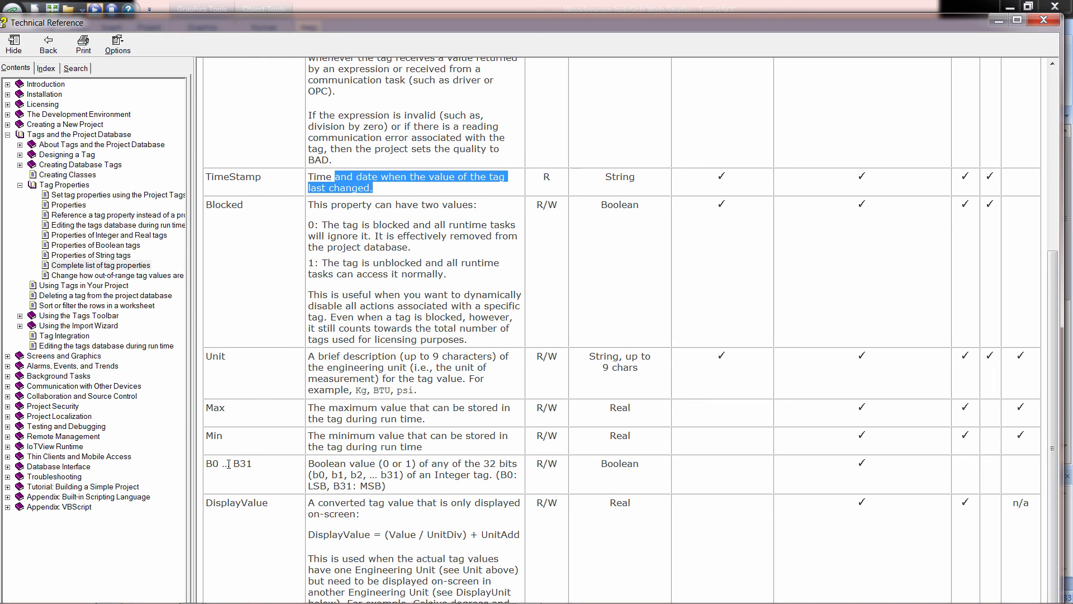
{"action": "scroll", "coordinate": [227, 422], "scroll_direction": "down", "scroll_amount": 1}
{"action": "left_click", "coordinate": [234, 418]}
{"action": "scroll", "coordinate": [240, 408], "scroll_direction": "down", "scroll_amount": 10}
{"action": "scroll", "coordinate": [238, 398], "scroll_direction": "down", "scroll_amount": 3}
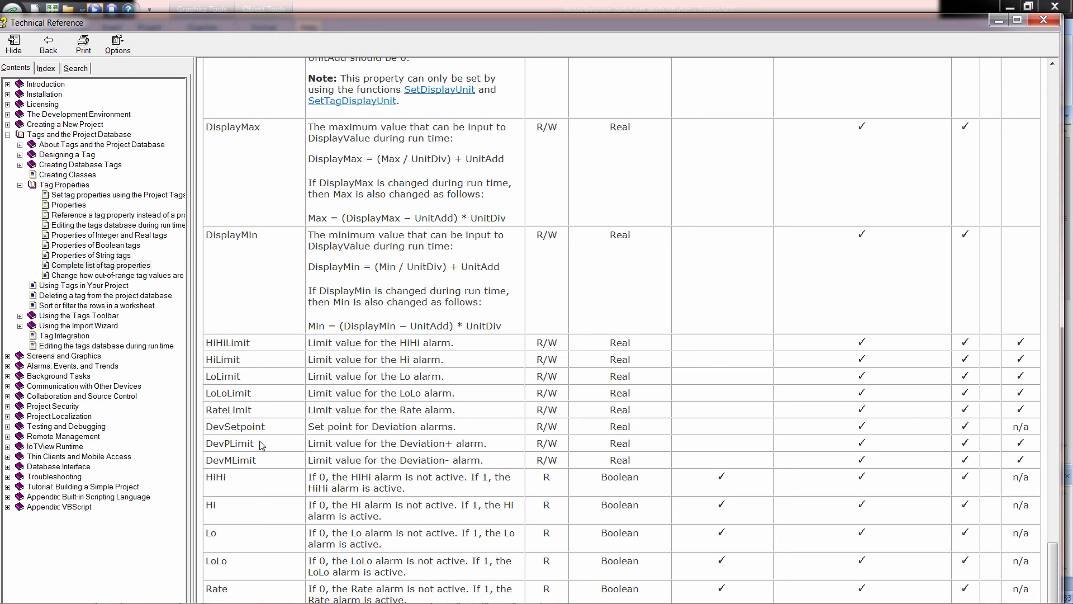
{"action": "left_click", "coordinate": [1031, 21]}
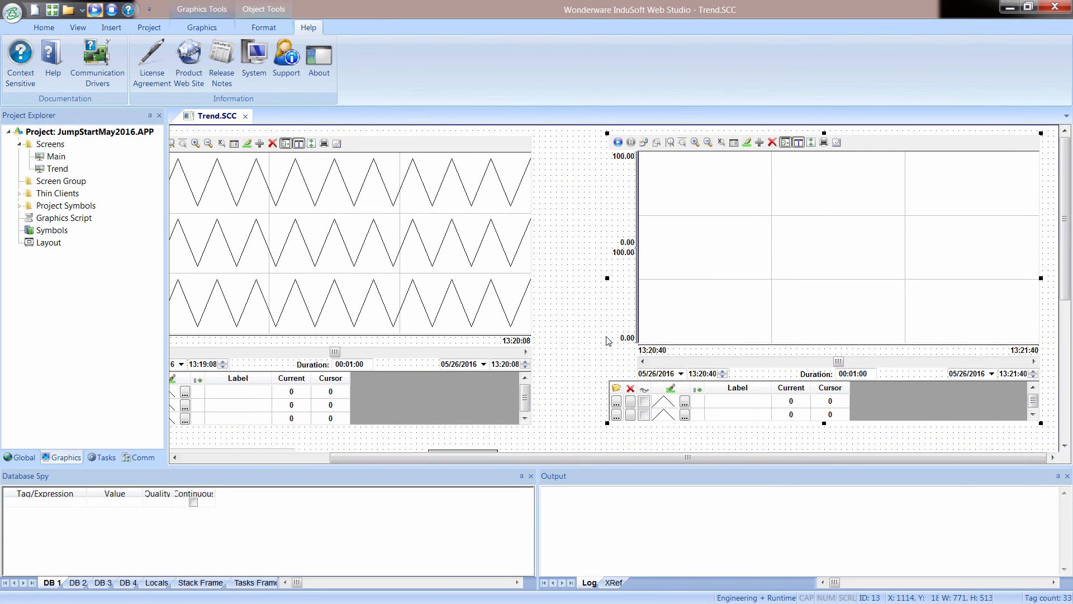
Draw a combo box about 181 by 24 just below the new trend.
{"action": "left_click", "coordinate": [591, 343]}
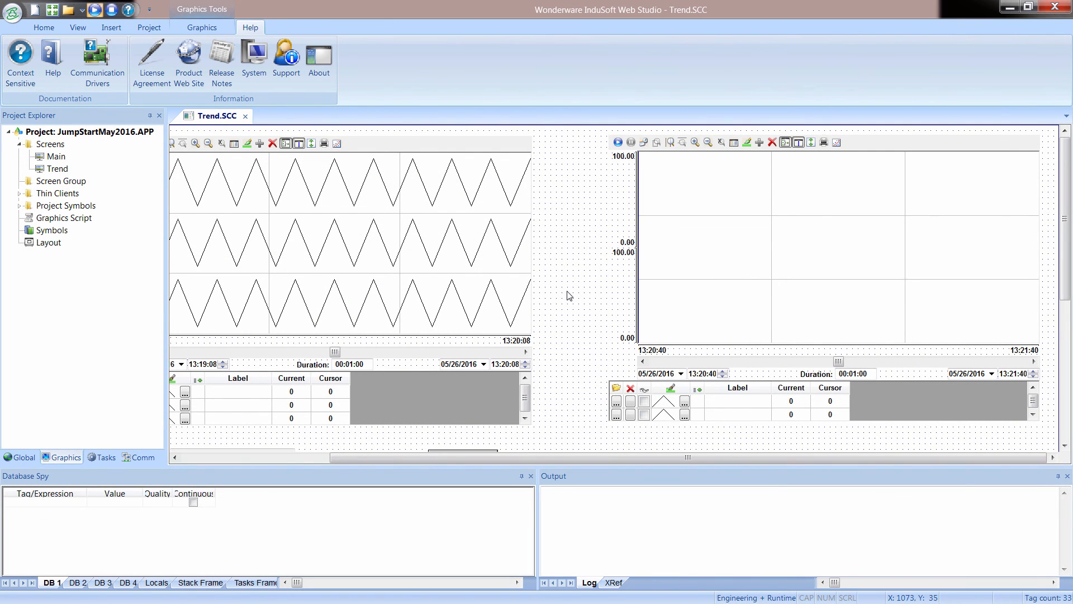
{"action": "scroll", "coordinate": [566, 298], "scroll_direction": "down", "scroll_amount": 3}
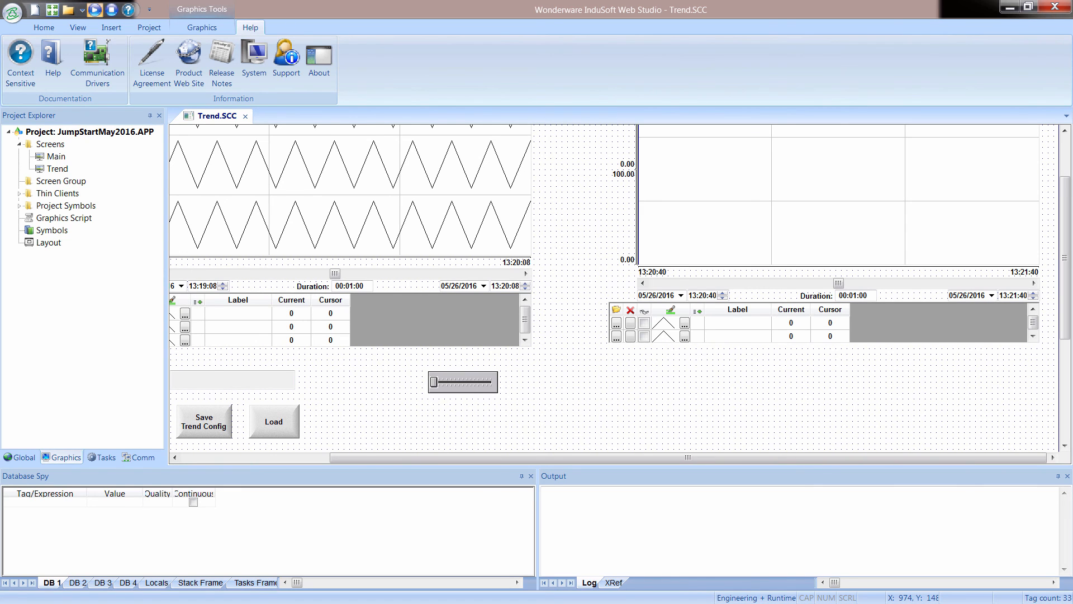
{"action": "left_click", "coordinate": [202, 27]}
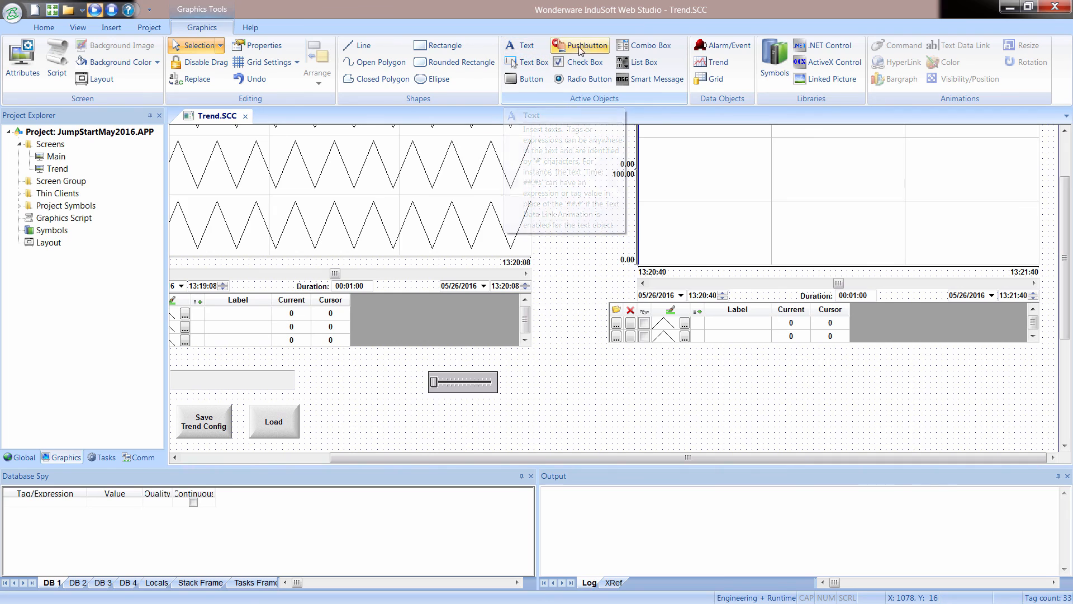
{"action": "left_click", "coordinate": [650, 46]}
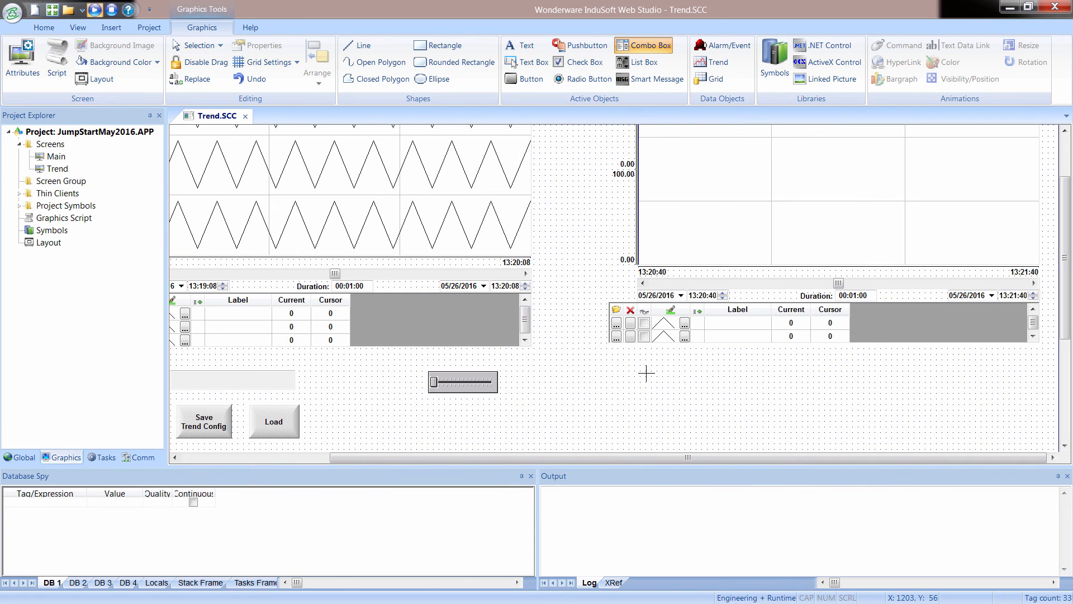
{"action": "left_click_drag", "start_coordinate": [612, 366], "coordinate": [714, 381]}
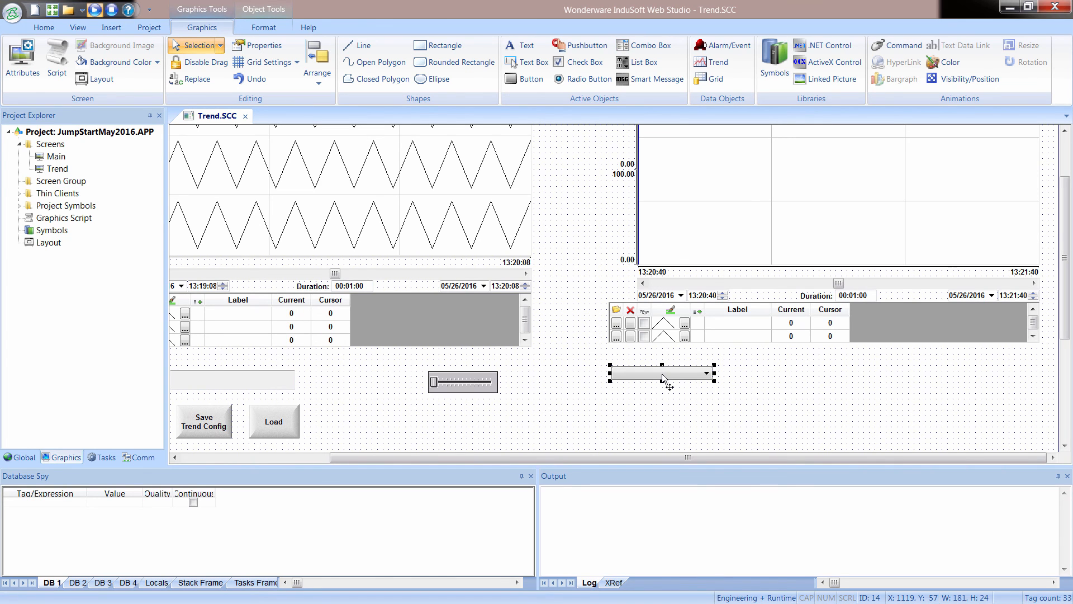
Set the combo box's Label to Selection and create that tag as a String with Server scope.
{"action": "double_click", "coordinate": [664, 375]}
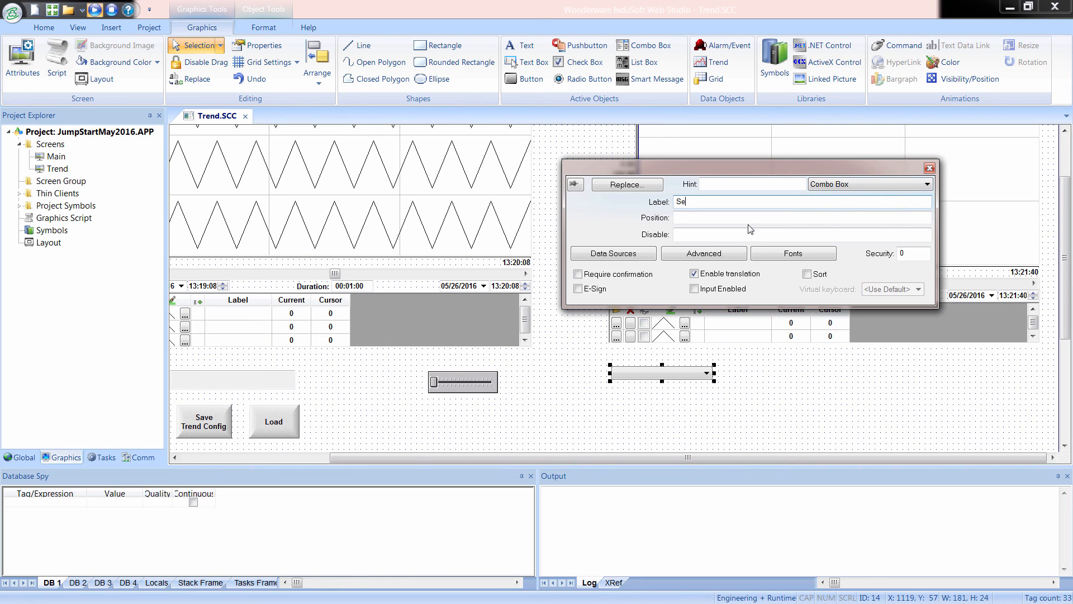
{"action": "type", "text": "lection"}
{"action": "key", "text": "Return"}
{"action": "key", "text": "Return"}
{"action": "left_click", "coordinate": [751, 228]}
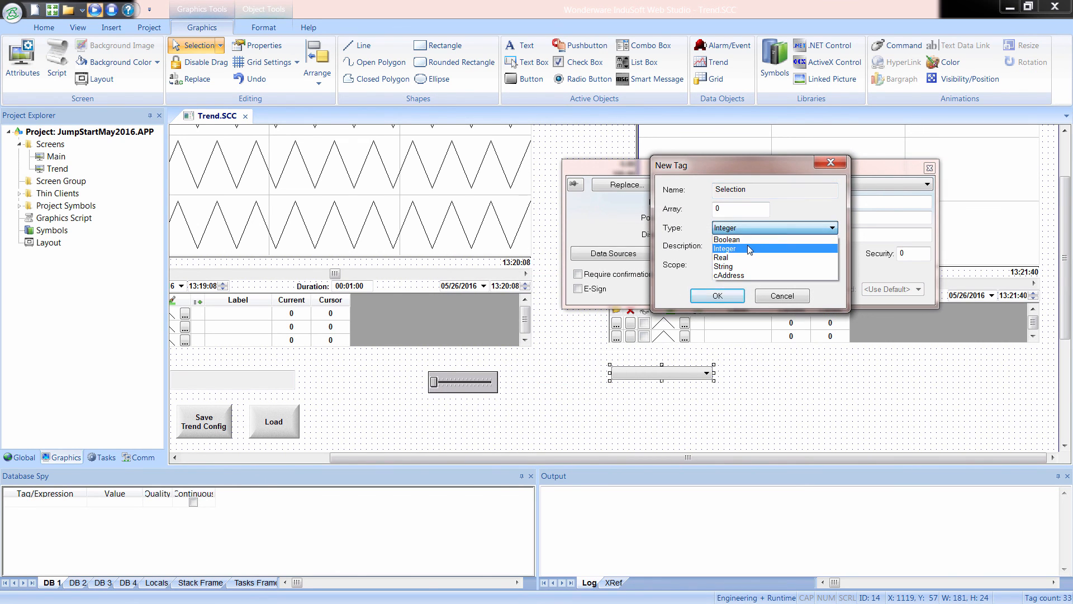
{"action": "left_click", "coordinate": [746, 267]}
{"action": "left_click", "coordinate": [718, 296]}
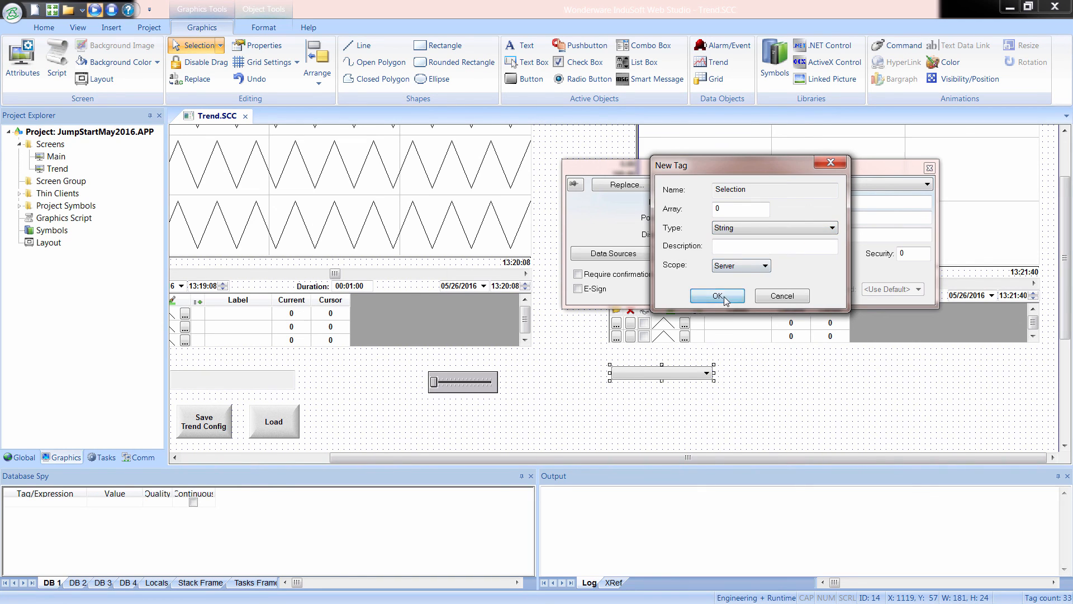
Set the combo box's Position to Pos and create the missing tag with its default settings.
{"action": "left_click", "coordinate": [689, 217]}
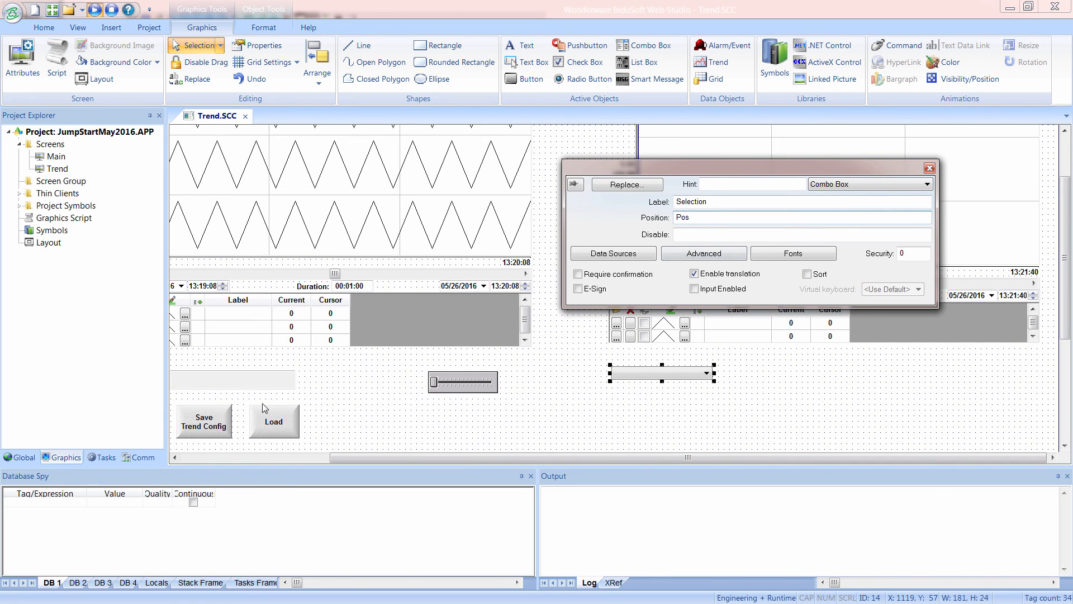
{"action": "left_click", "coordinate": [606, 258]}
{"action": "left_click", "coordinate": [559, 364]}
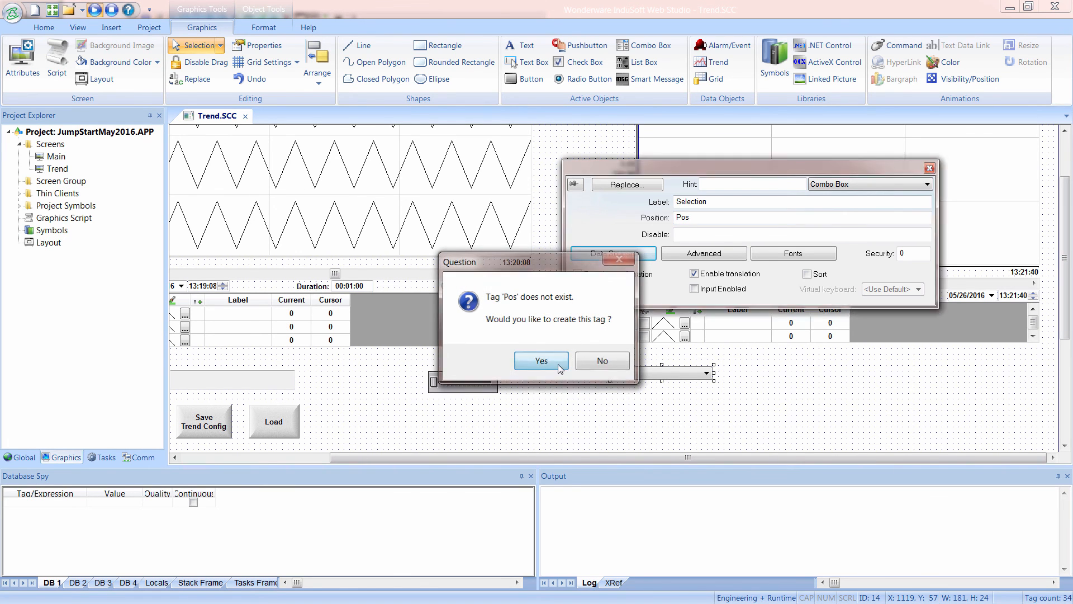
{"action": "left_click", "coordinate": [717, 297]}
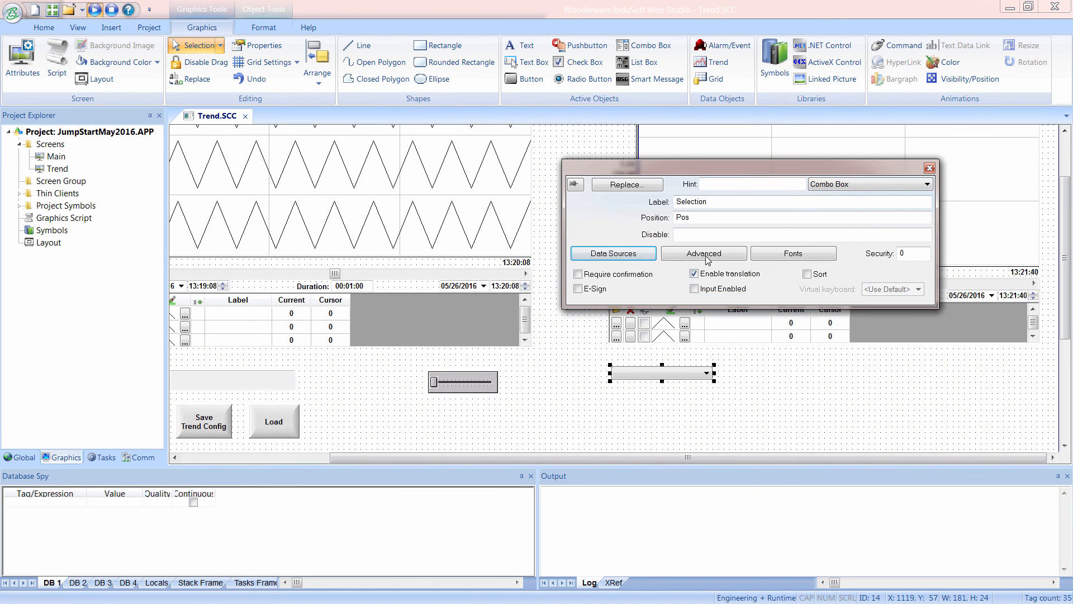
Set the combo box's data source type to Static Labels.
{"action": "left_click", "coordinate": [633, 258]}
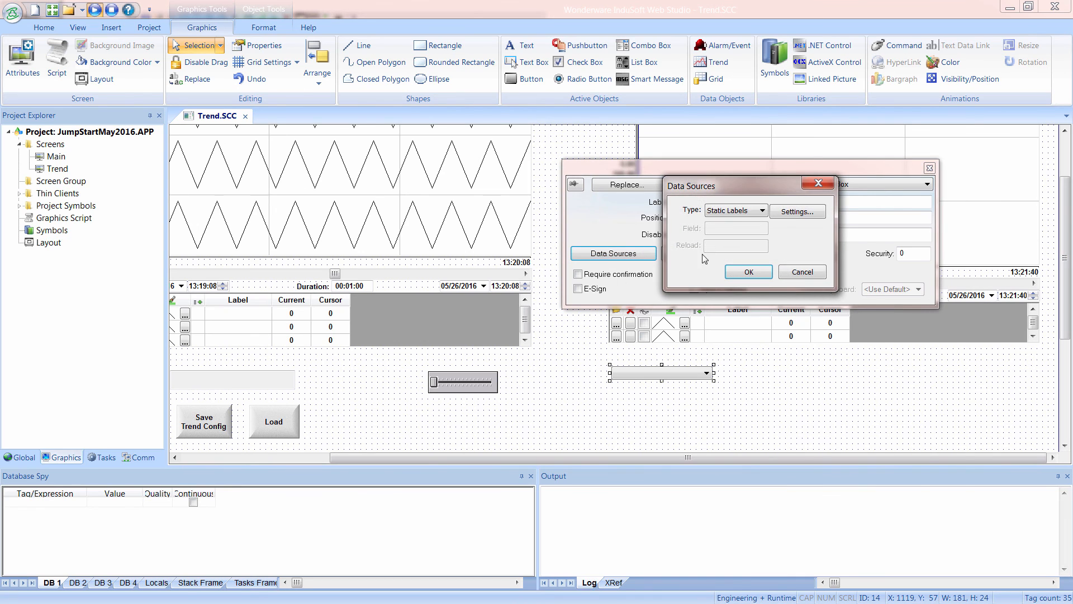
{"action": "left_click", "coordinate": [736, 215]}
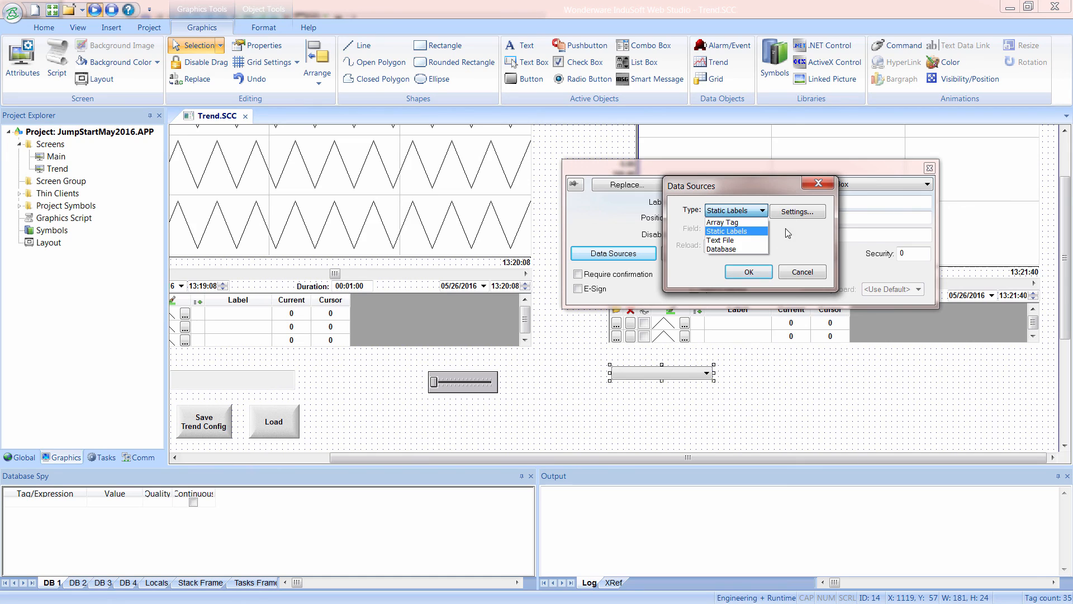
{"action": "left_click", "coordinate": [729, 232]}
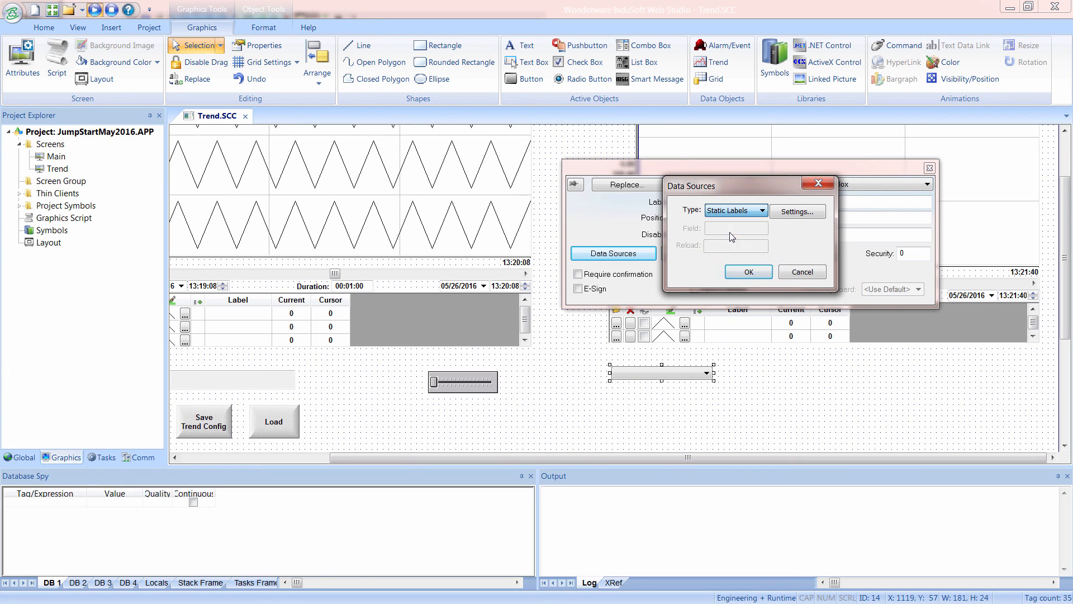
Fill the static label list with SimulSin, SimulCos, SimulRnd, Second and BlinkSlow, and accept the combo box's data source.
{"action": "left_click", "coordinate": [782, 214]}
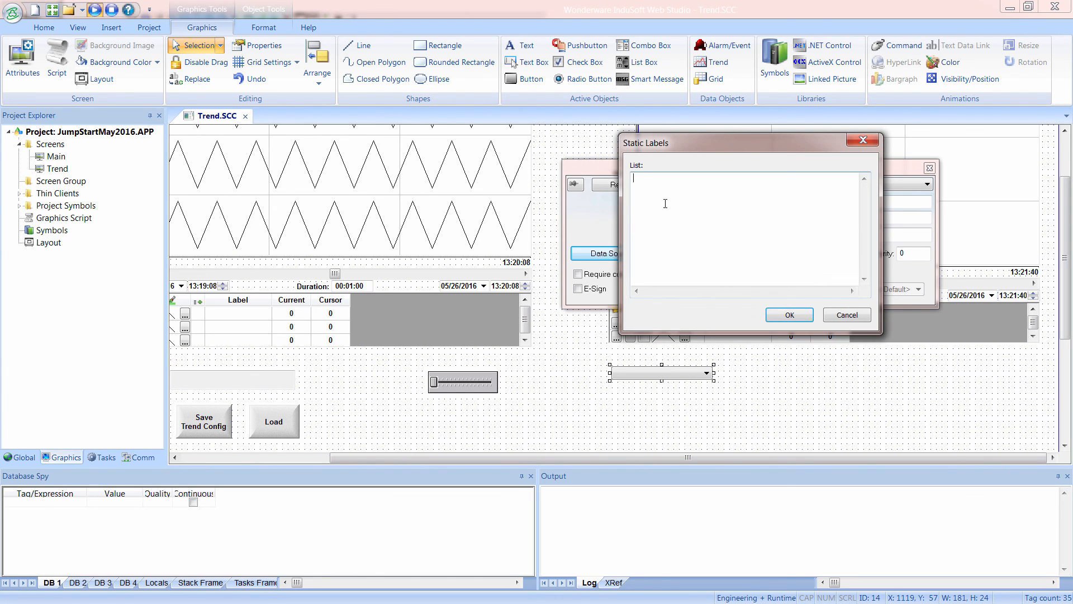
{"action": "key", "text": "alt+Tab"}
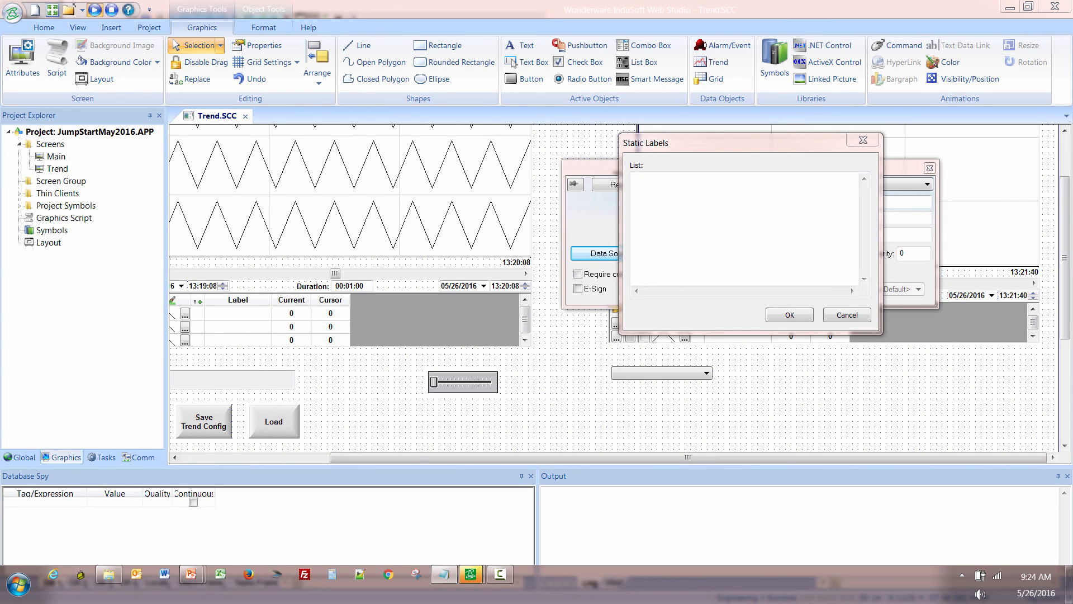
{"action": "left_click", "coordinate": [655, 184]}
{"action": "type", "text": "SimulSin SimulCos SimulRnd Second BlinkSlow"}
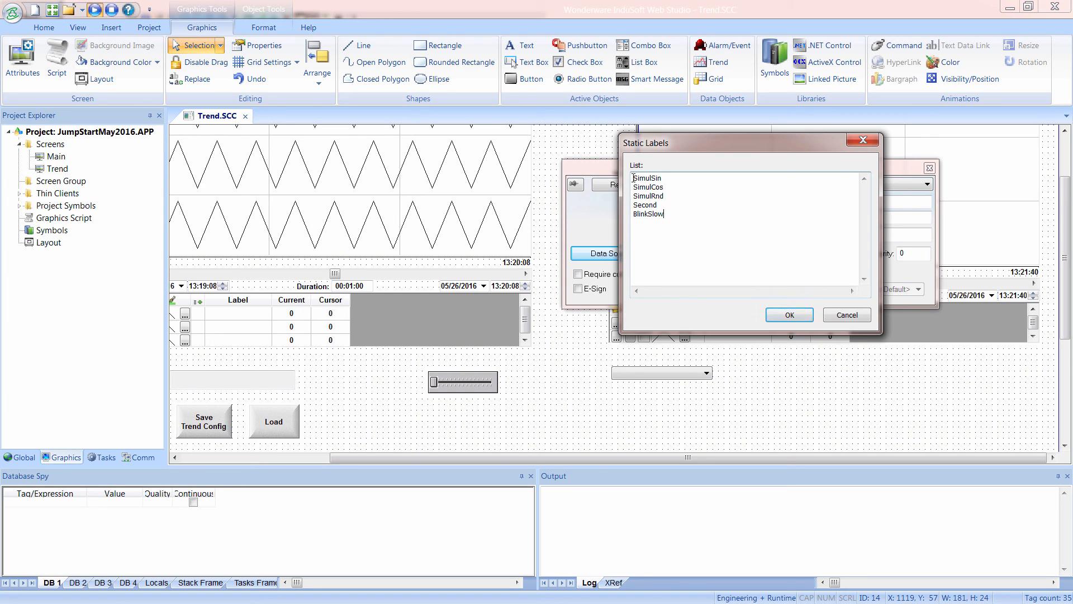
{"action": "left_click_drag", "start_coordinate": [633, 178], "coordinate": [668, 179]}
{"action": "left_click", "coordinate": [641, 178]}
{"action": "left_click_drag", "start_coordinate": [634, 177], "coordinate": [658, 207]}
{"action": "left_click_drag", "start_coordinate": [633, 214], "coordinate": [666, 215]}
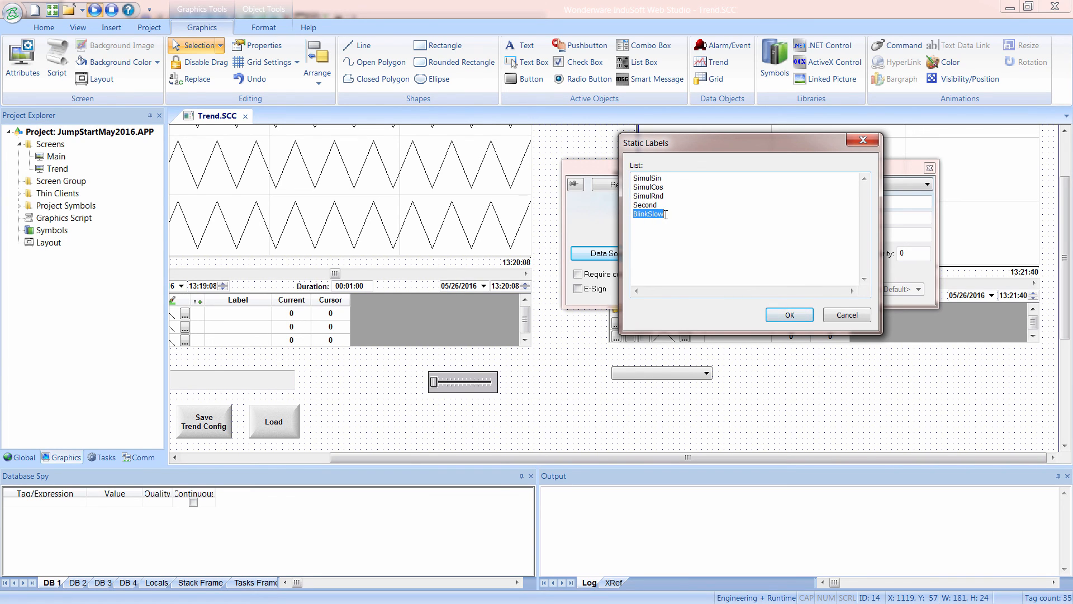
{"action": "left_click", "coordinate": [787, 316]}
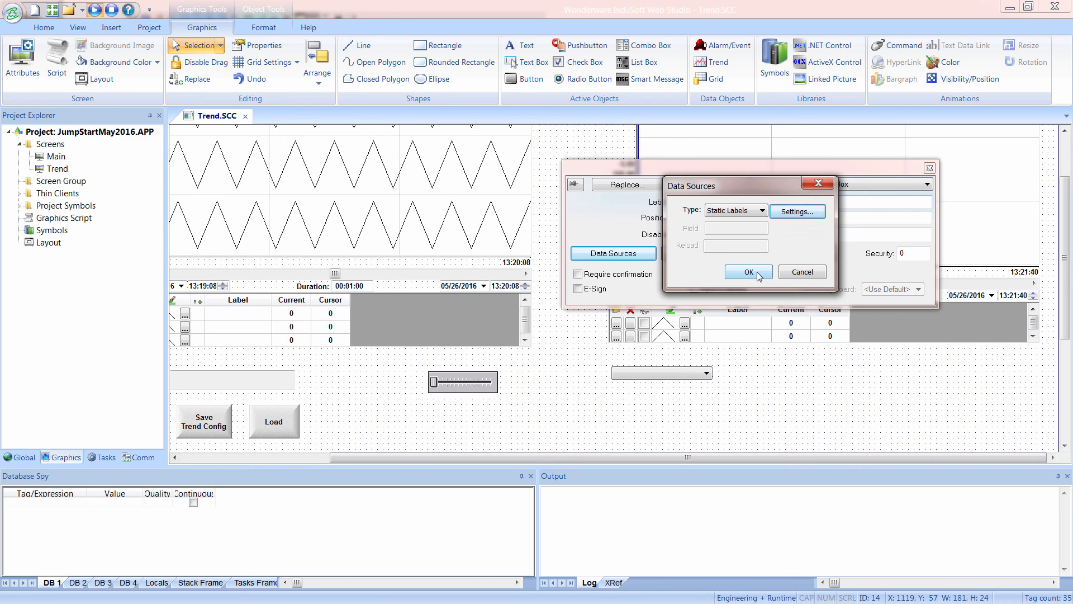
{"action": "left_click", "coordinate": [749, 271]}
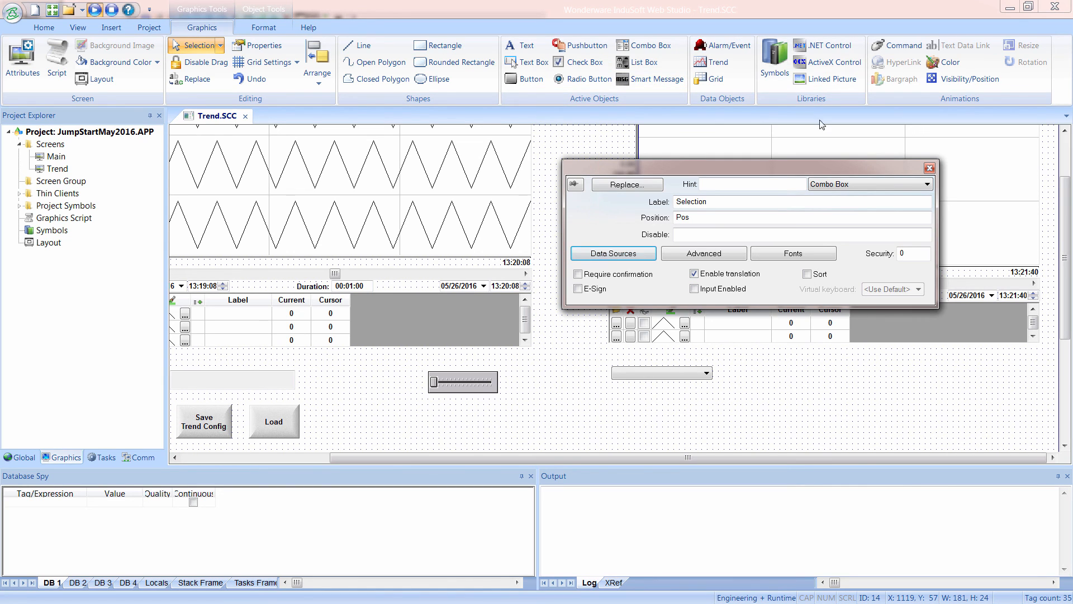
{"action": "left_click", "coordinate": [929, 168]}
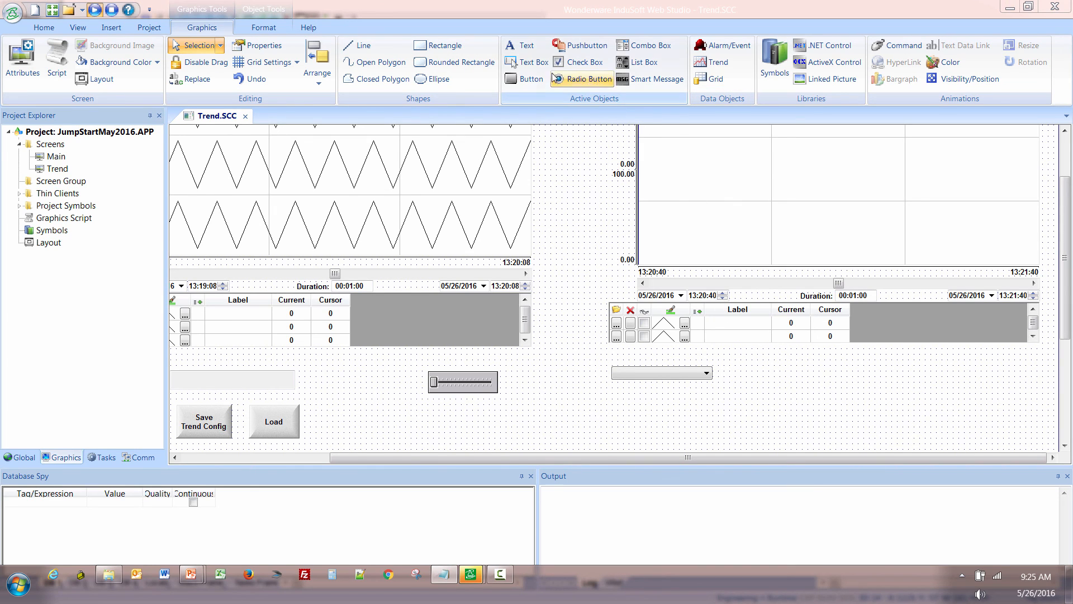
Draw a text box about 224 by 37 beside the combo box and place the text Tagname just above it.
{"action": "left_click", "coordinate": [532, 65]}
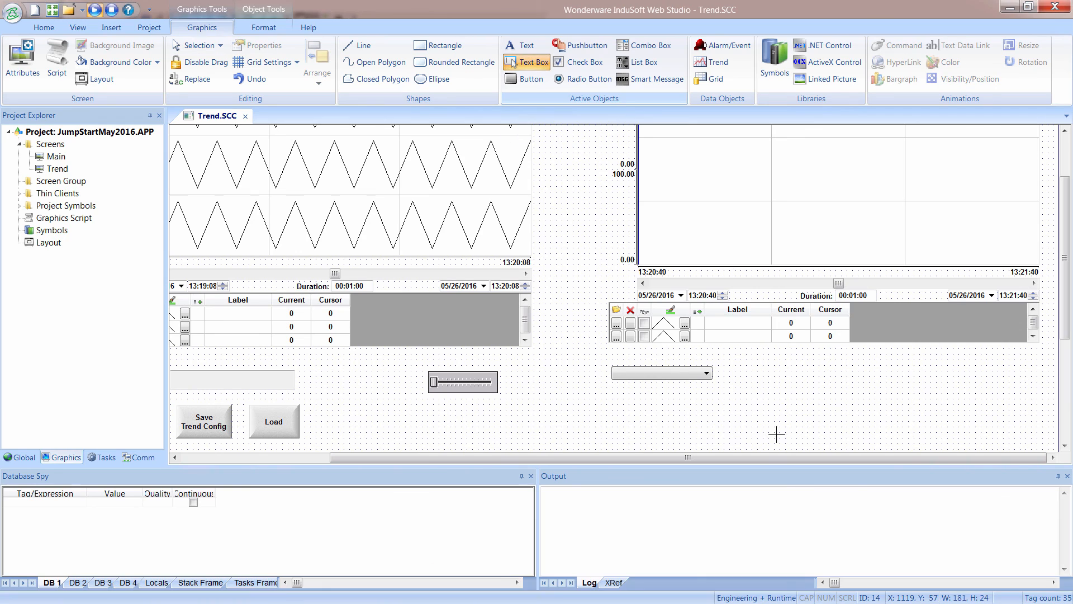
{"action": "left_click_drag", "start_coordinate": [758, 371], "coordinate": [882, 391]}
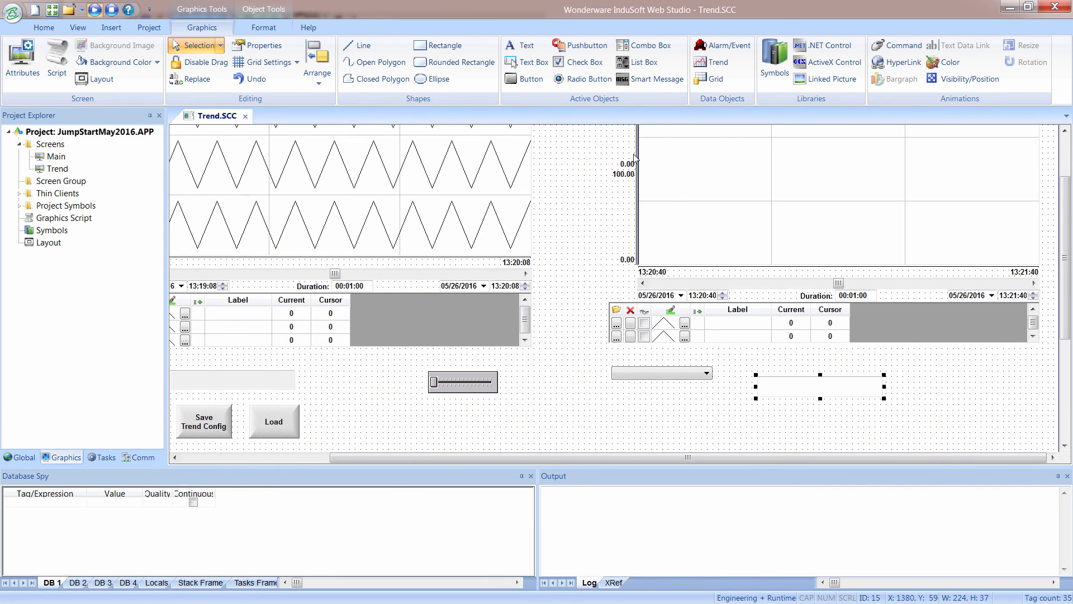
{"action": "left_click", "coordinate": [520, 46]}
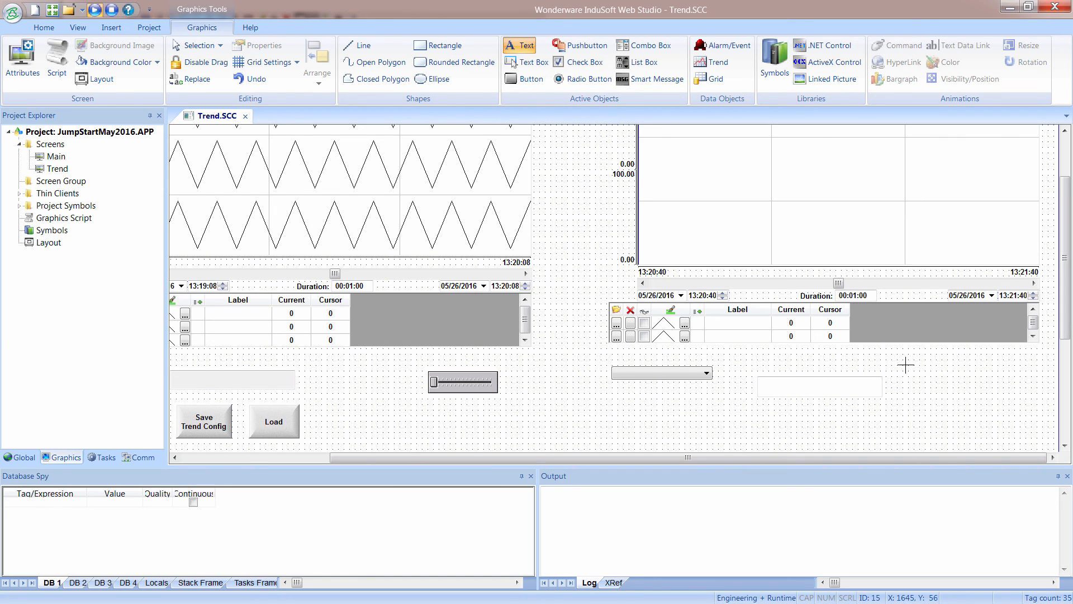
{"action": "left_click", "coordinate": [762, 369]}
{"action": "type", "text": "Tagma"}
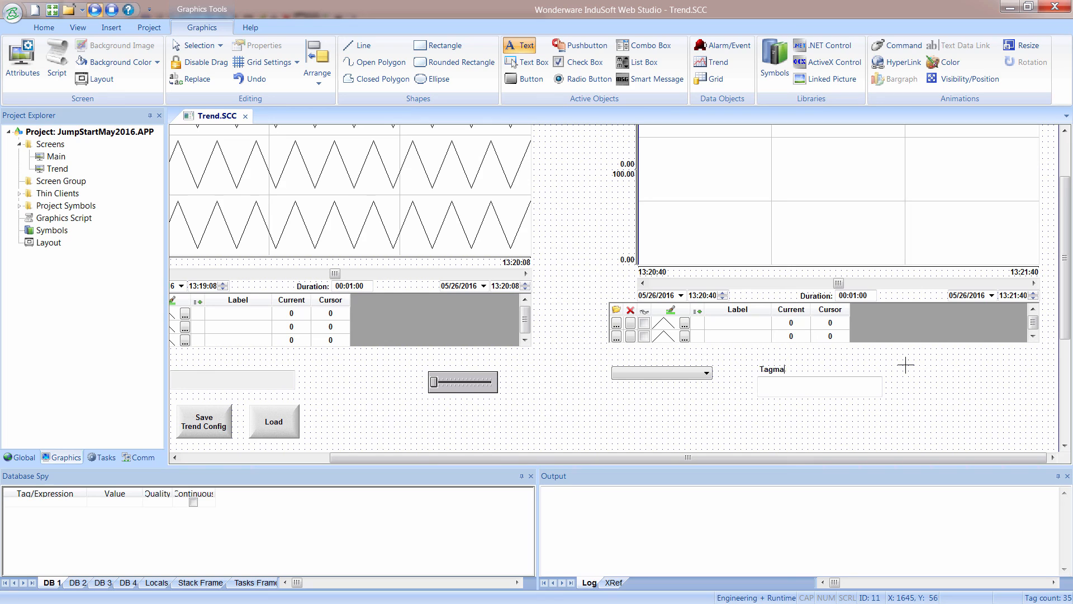
{"action": "key", "text": "BackSpace"}
{"action": "type", "text": "name"}
{"action": "key", "text": "Escape"}
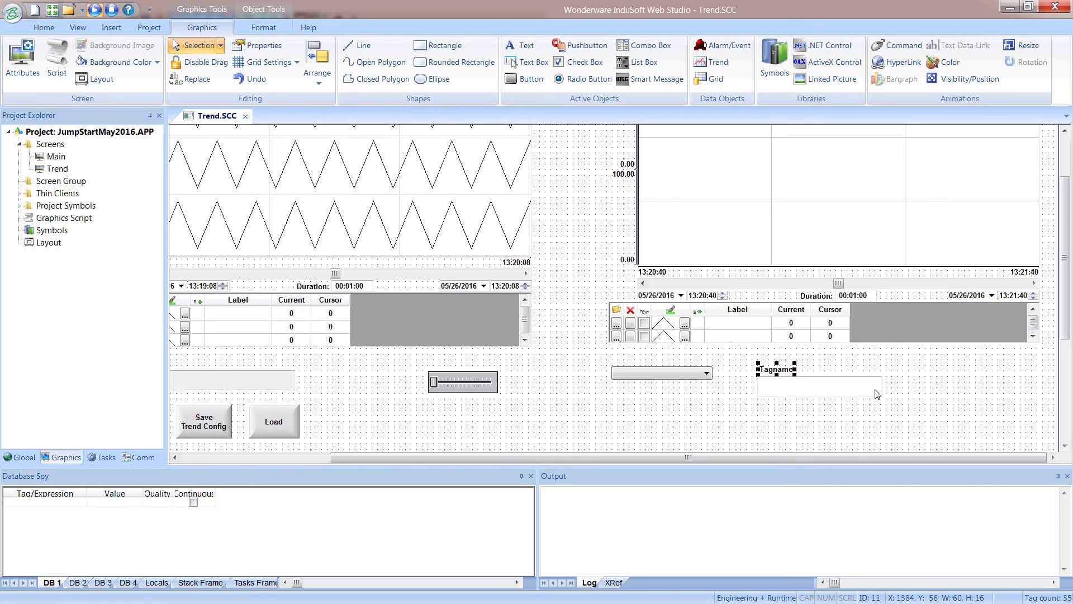
Duplicate the text box and its Tagname label alongside the originals, and change the copied label's caption to Value.
{"action": "left_click_drag", "start_coordinate": [855, 390], "coordinate": [995, 394]}
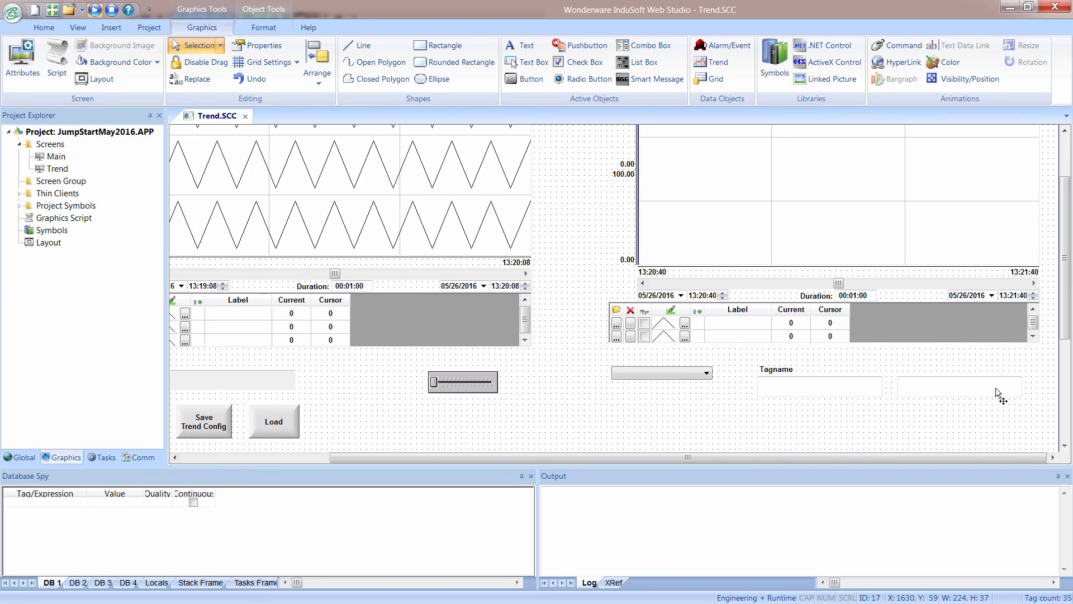
{"action": "left_click", "coordinate": [792, 370]}
{"action": "left_click_drag", "start_coordinate": [785, 370], "coordinate": [926, 370]}
{"action": "double_click", "coordinate": [922, 371]}
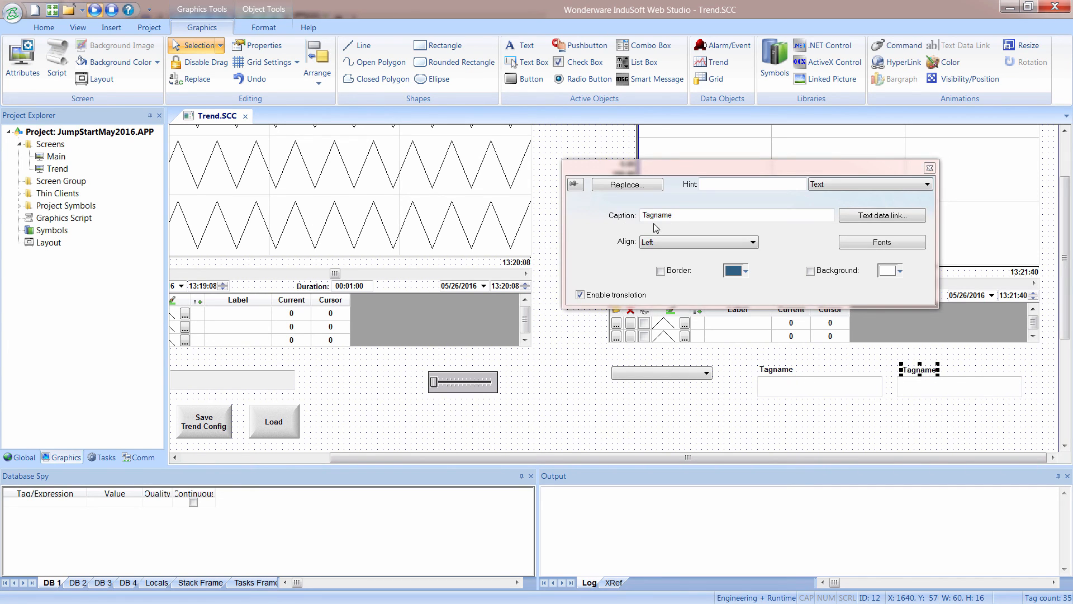
{"action": "type", "text": "Value"}
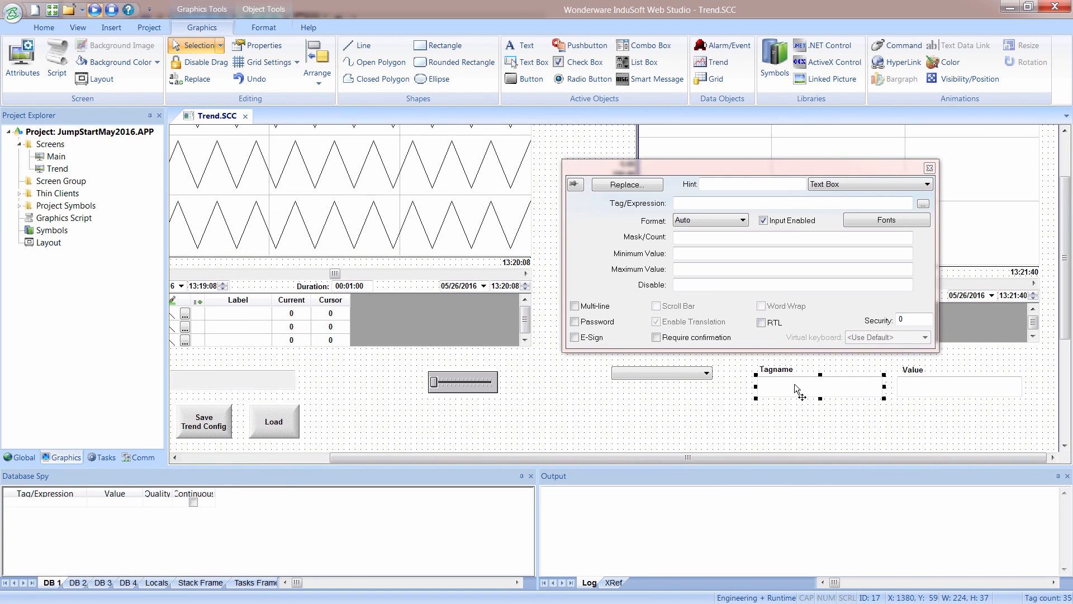
{"action": "left_click", "coordinate": [764, 220]}
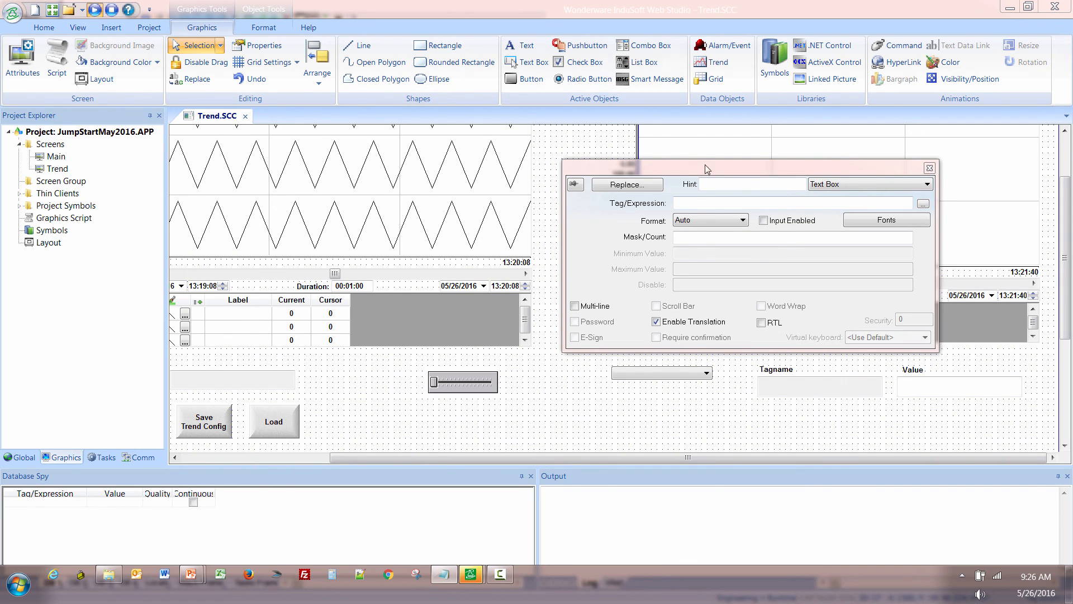
{"action": "left_click", "coordinate": [708, 204]}
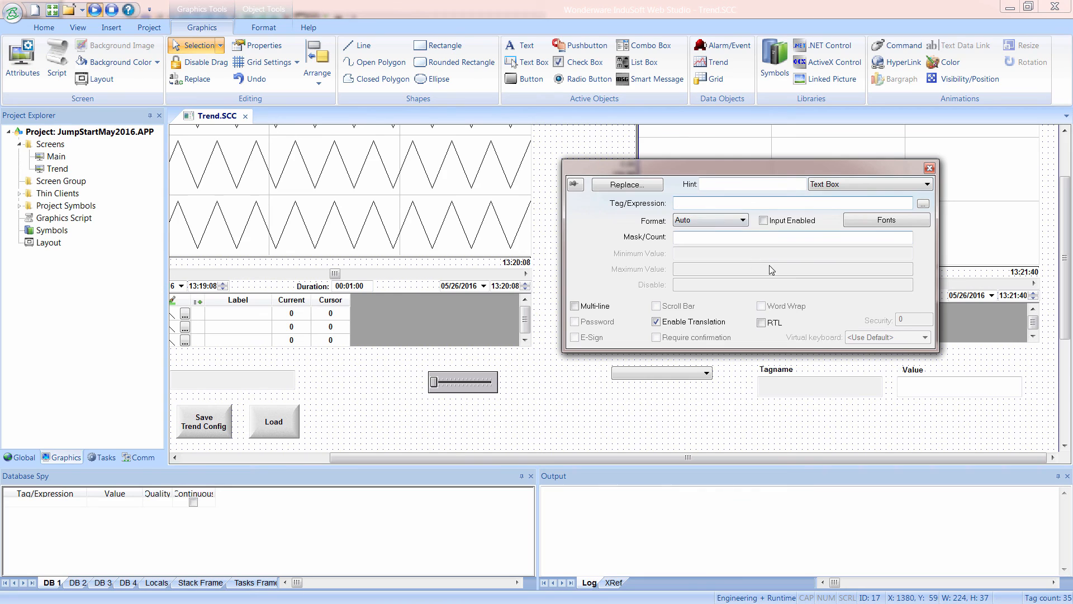
{"action": "key", "text": "ctrl+v"}
{"action": "left_click_drag", "start_coordinate": [748, 203], "coordinate": [728, 202]}
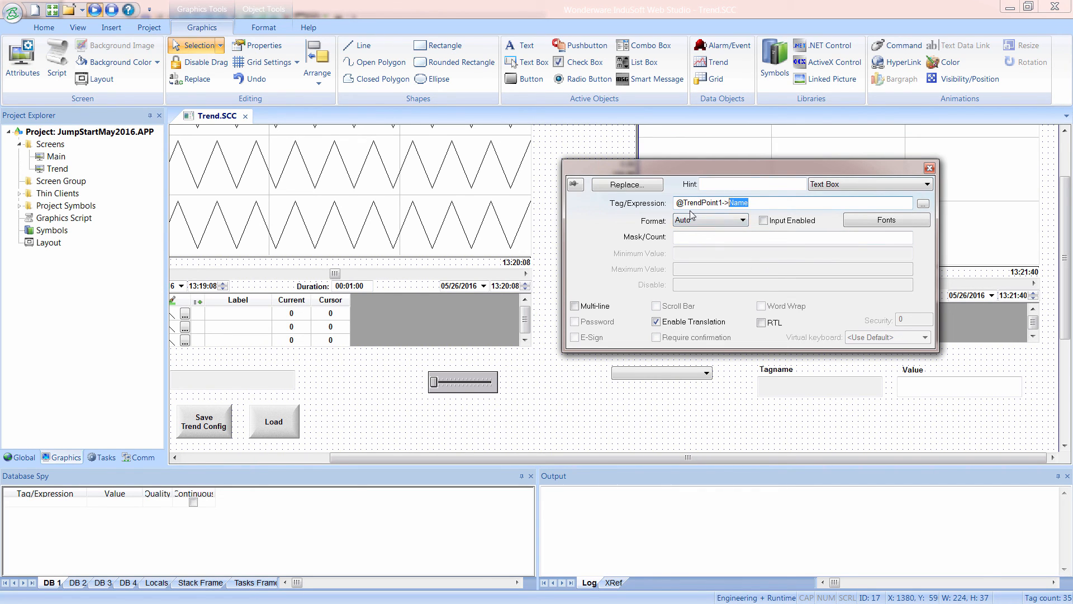
{"action": "left_click", "coordinate": [680, 203]}
{"action": "left_click", "coordinate": [683, 418]}
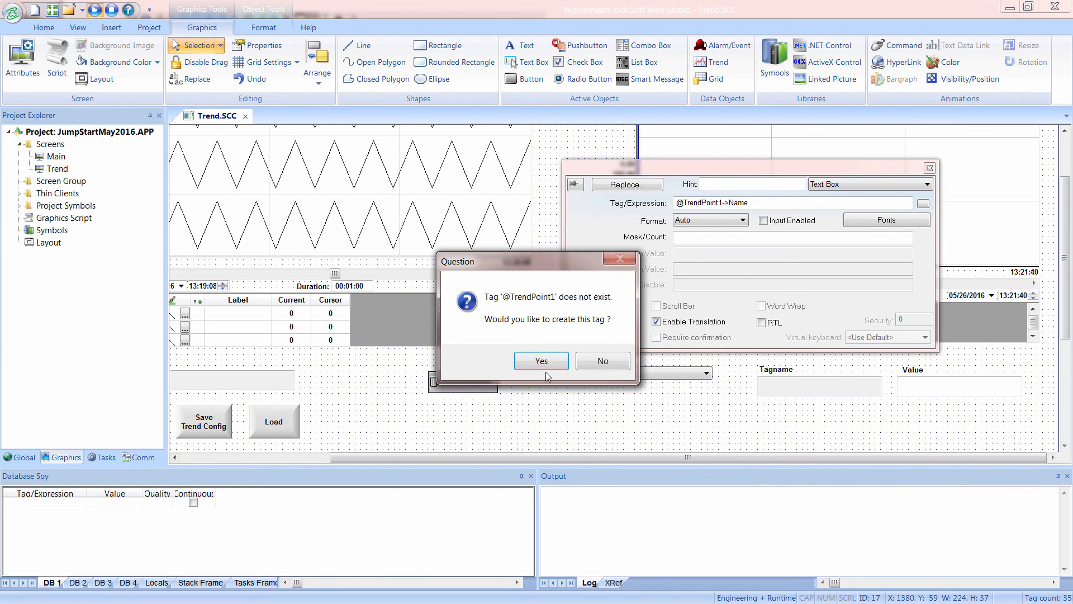
{"action": "left_click", "coordinate": [541, 361]}
{"action": "left_click", "coordinate": [720, 252]}
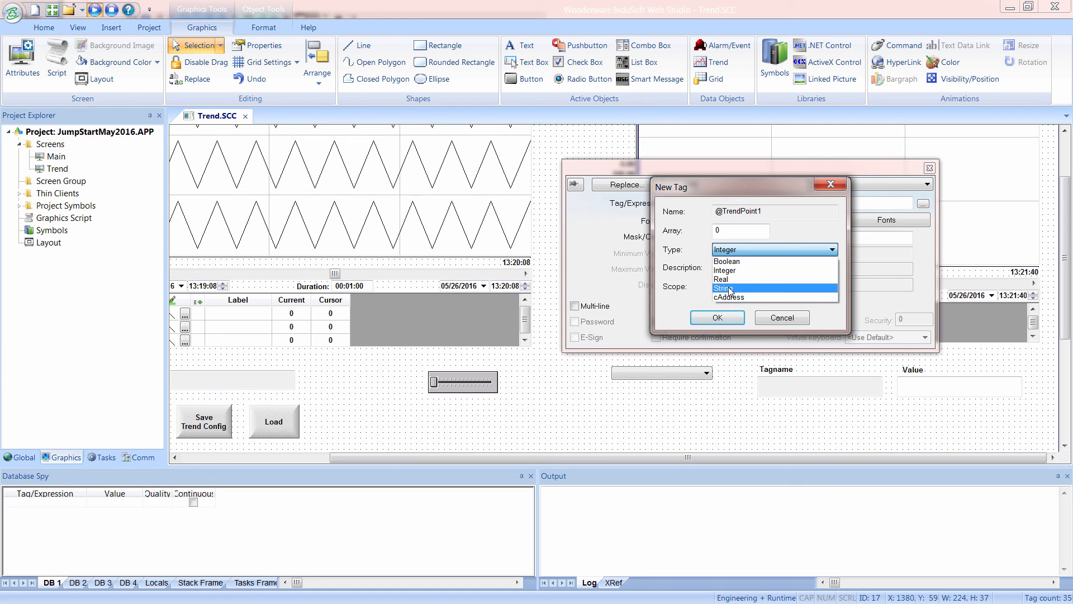
{"action": "left_click", "coordinate": [726, 289]}
{"action": "left_click", "coordinate": [718, 318]}
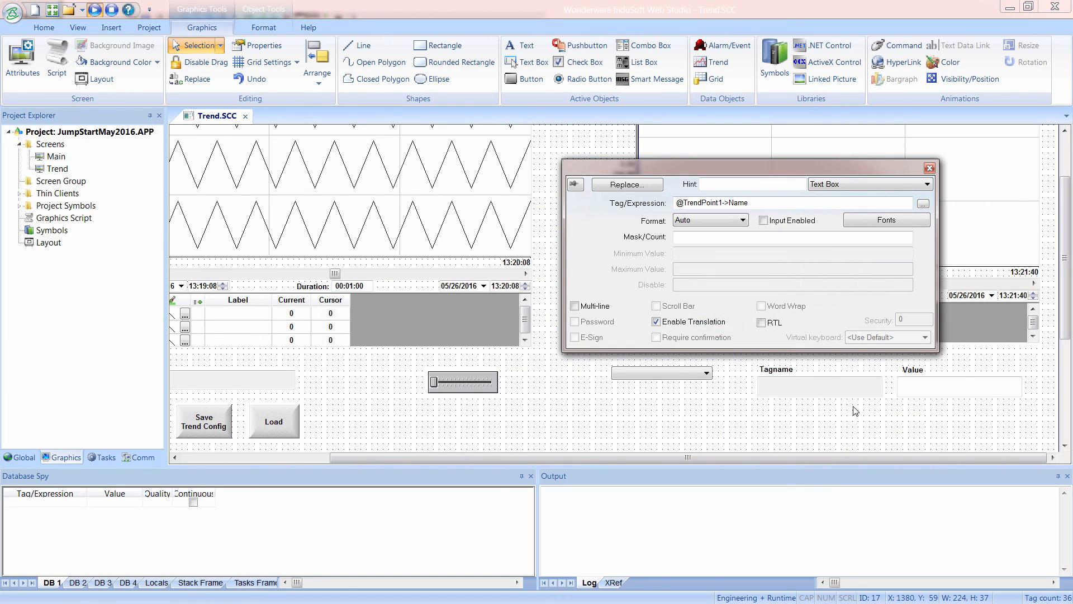
Disable input on the text box under Value and set its Tag/Expression to LTrendPoint1.
{"action": "left_click", "coordinate": [926, 391]}
{"action": "left_click", "coordinate": [763, 220]}
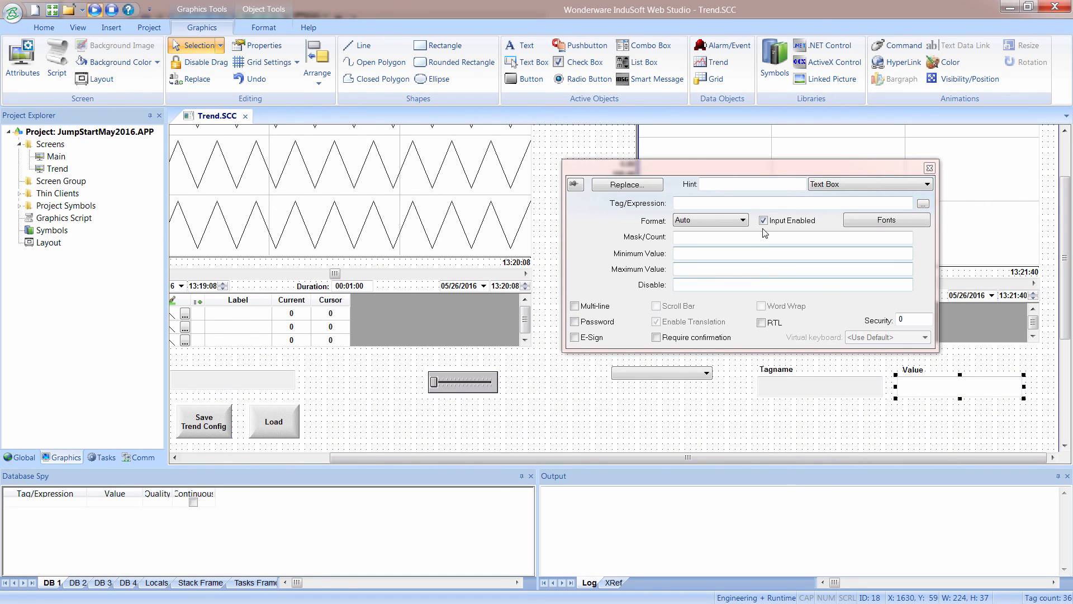
{"action": "left_click", "coordinate": [763, 221]}
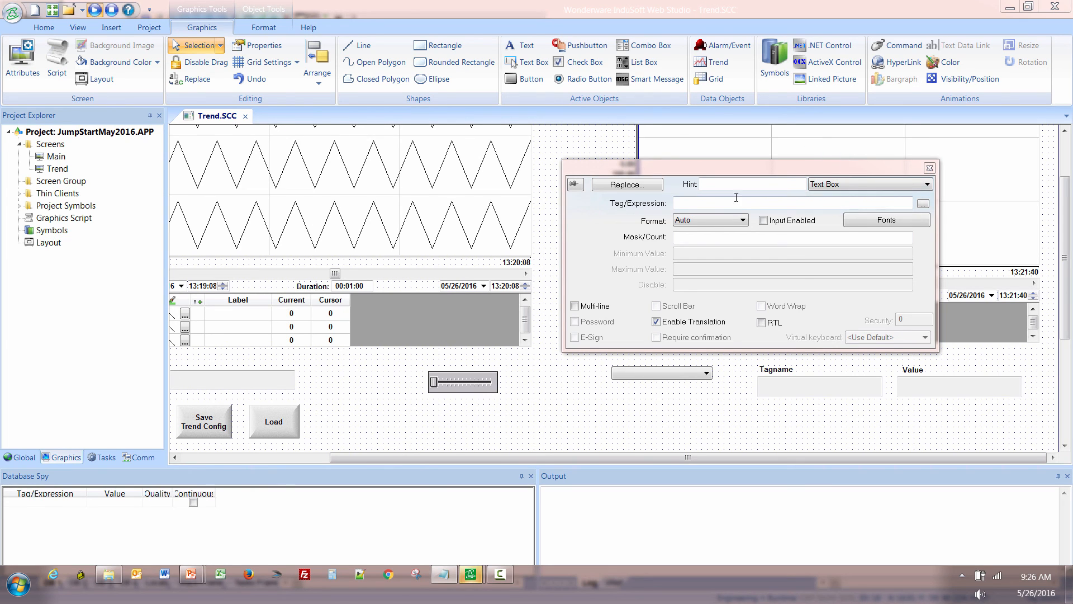
{"action": "left_click", "coordinate": [713, 202]}
{"action": "type", "text": "LTrendPoint1"}
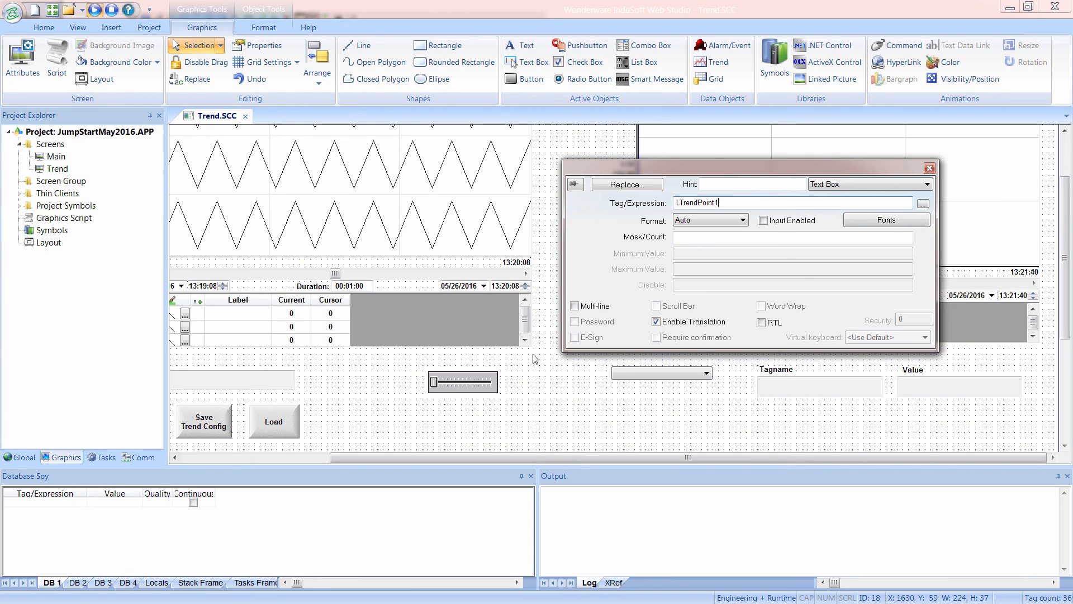
Create the missing LTrendPoint1 tag as a Real with Server scope and close the text box's properties.
{"action": "left_click", "coordinate": [656, 421]}
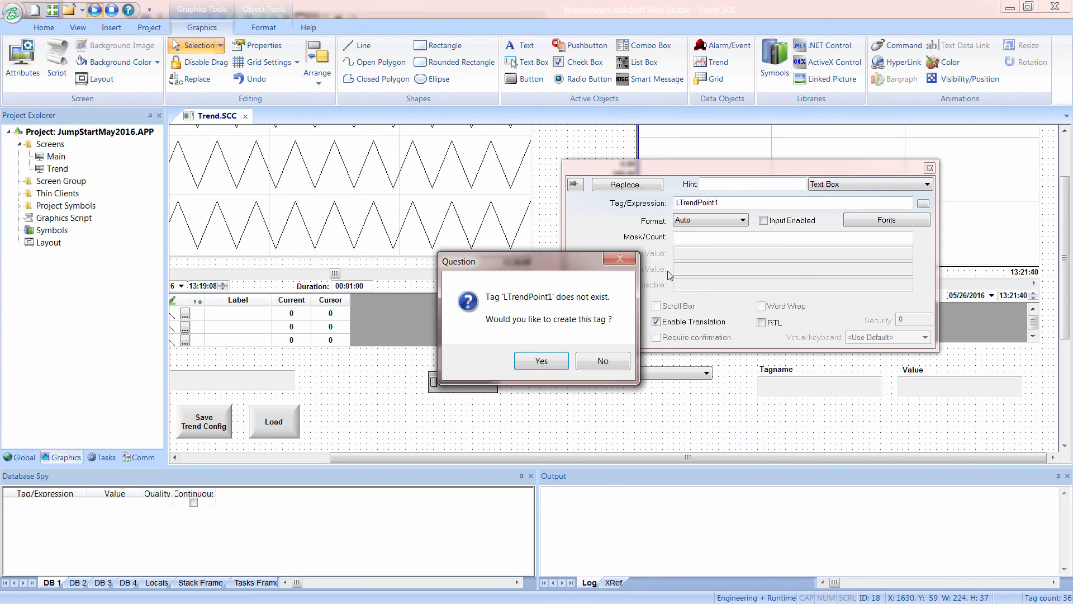
{"action": "left_click", "coordinate": [542, 363]}
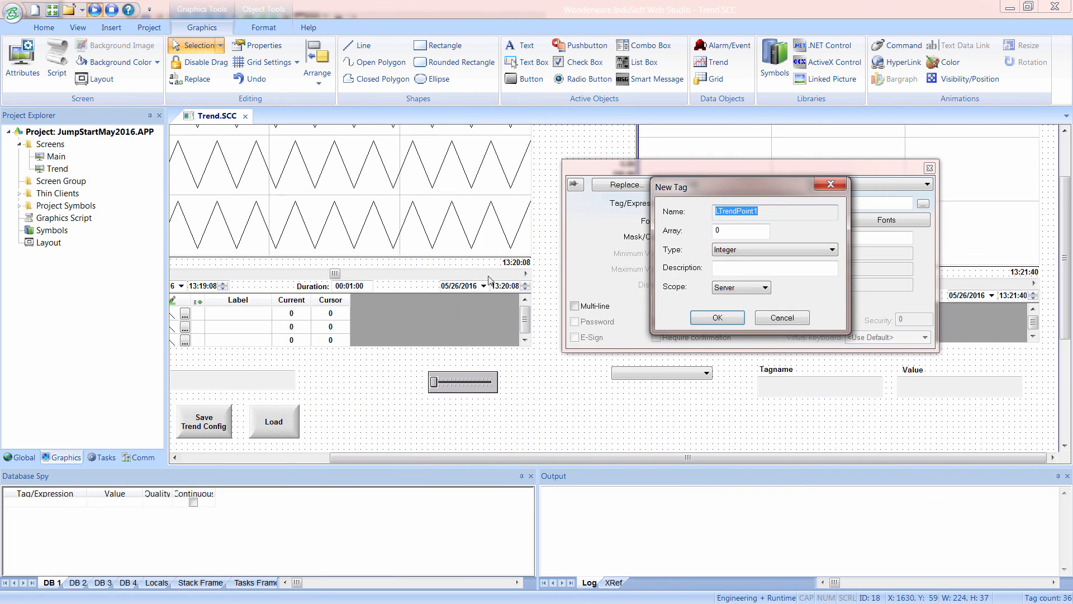
{"action": "left_click", "coordinate": [734, 250]}
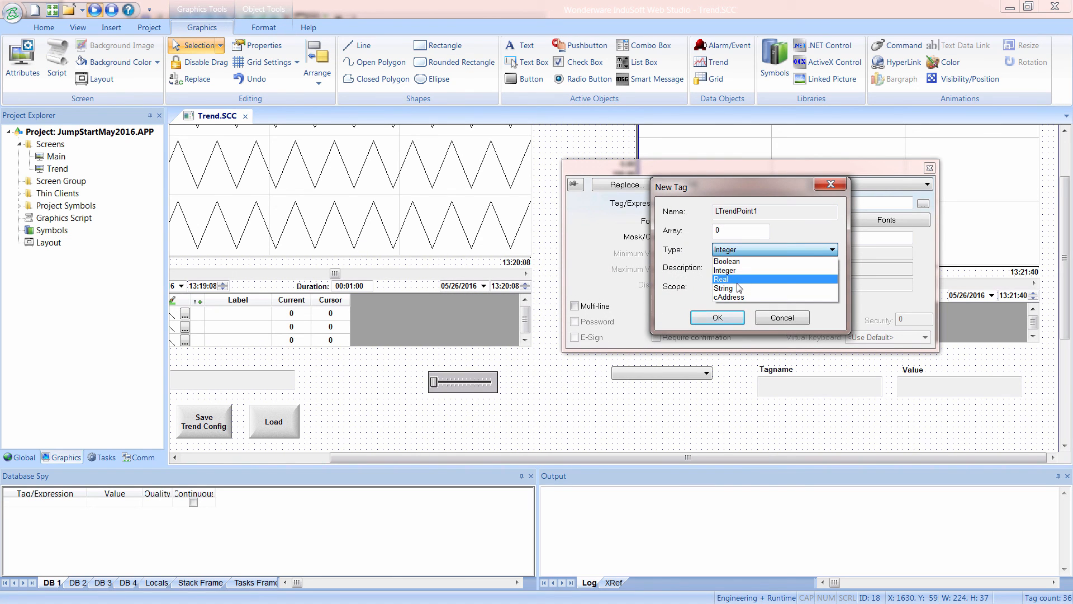
{"action": "left_click", "coordinate": [726, 277]}
{"action": "left_click", "coordinate": [716, 318]}
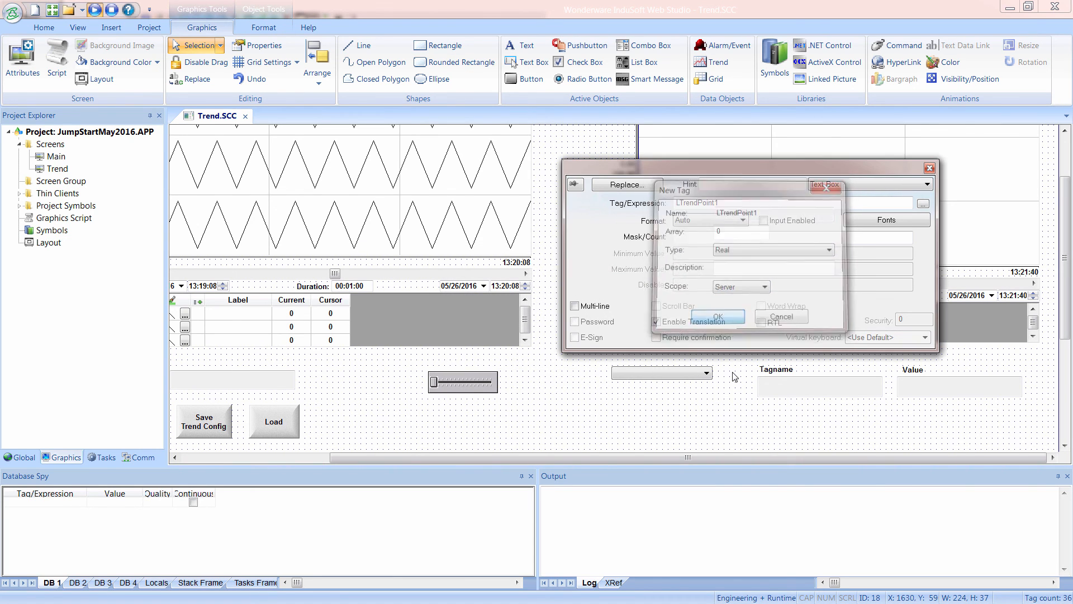
{"action": "left_click", "coordinate": [747, 400]}
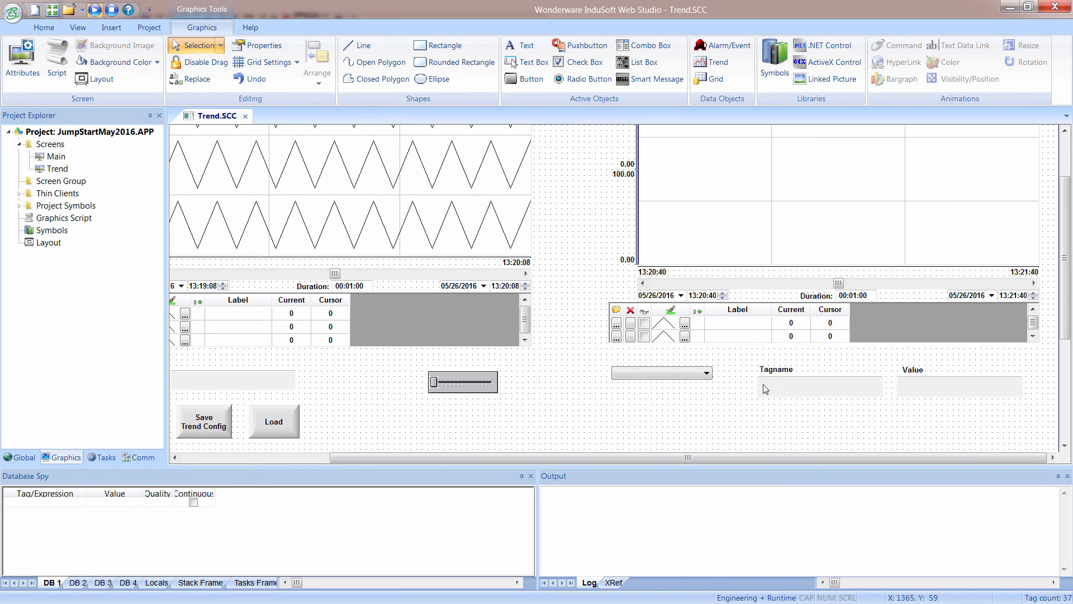
Shift the combo box slightly left and draw a button about 90 by 51 between it and the Tagname text box.
{"action": "left_click_drag", "start_coordinate": [686, 373], "coordinate": [657, 373]}
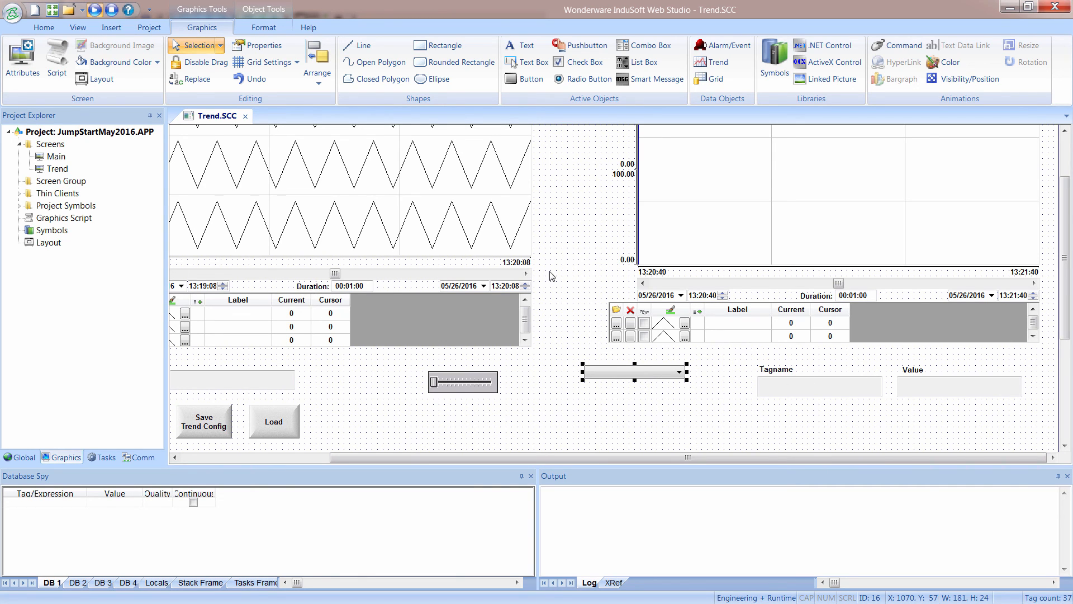
{"action": "left_click", "coordinate": [526, 79]}
{"action": "left_click_drag", "start_coordinate": [711, 399], "coordinate": [749, 401]}
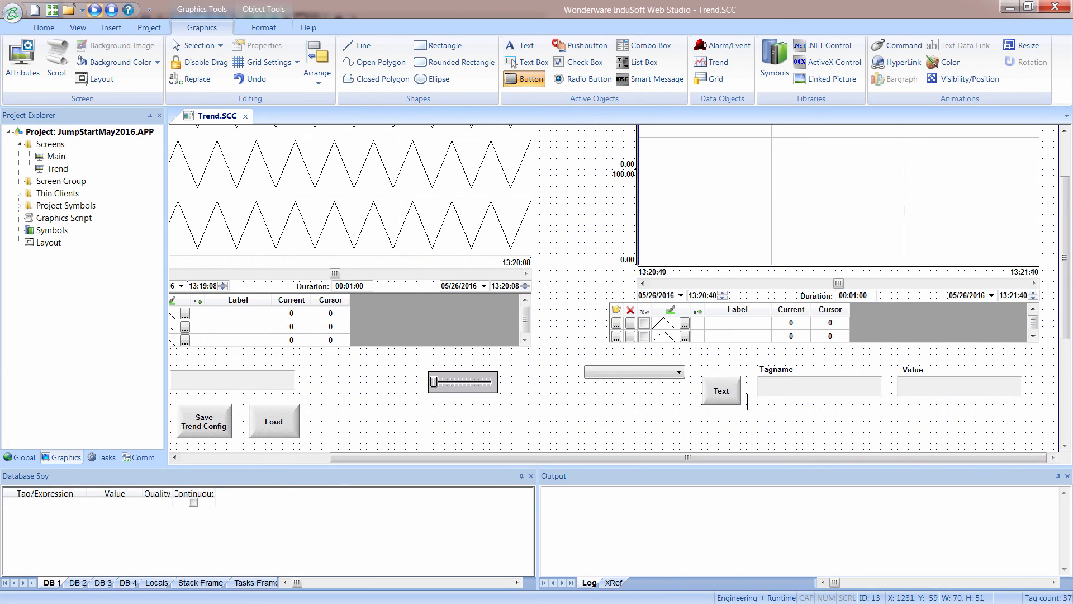
Caption the new button with Add to on the first line and a second line ending in Point 1, and open its command script.
{"action": "double_click", "coordinate": [738, 400]}
{"action": "left_click", "coordinate": [621, 223]}
{"action": "key", "text": "ctrl+a"}
{"action": "type", "text": "Add to"}
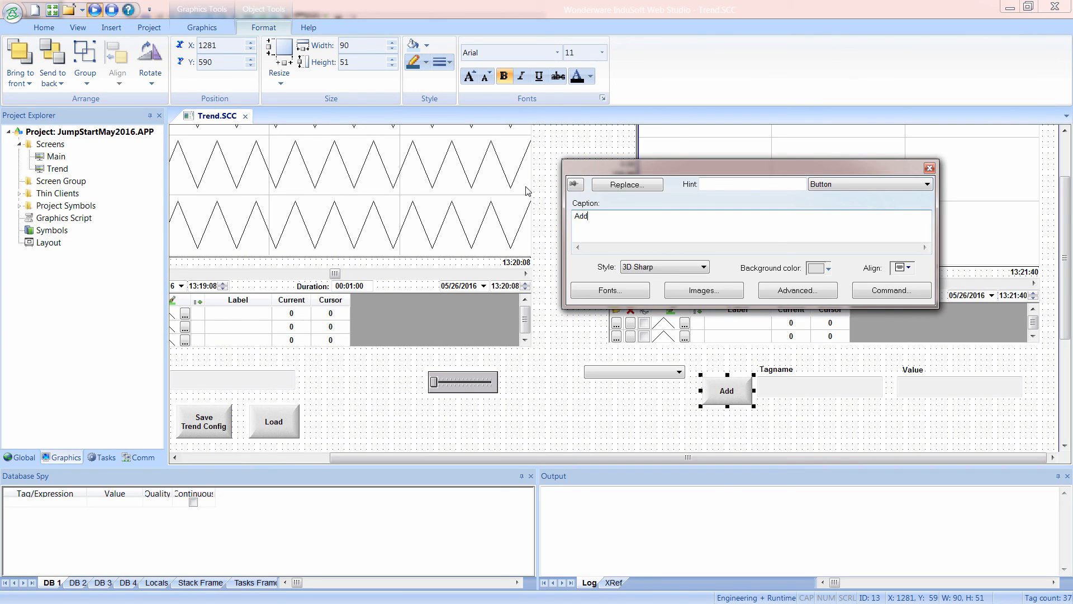
{"action": "key", "text": "Return"}
{"action": "type", "text": "Toint 1"}
{"action": "left_click", "coordinate": [887, 290]}
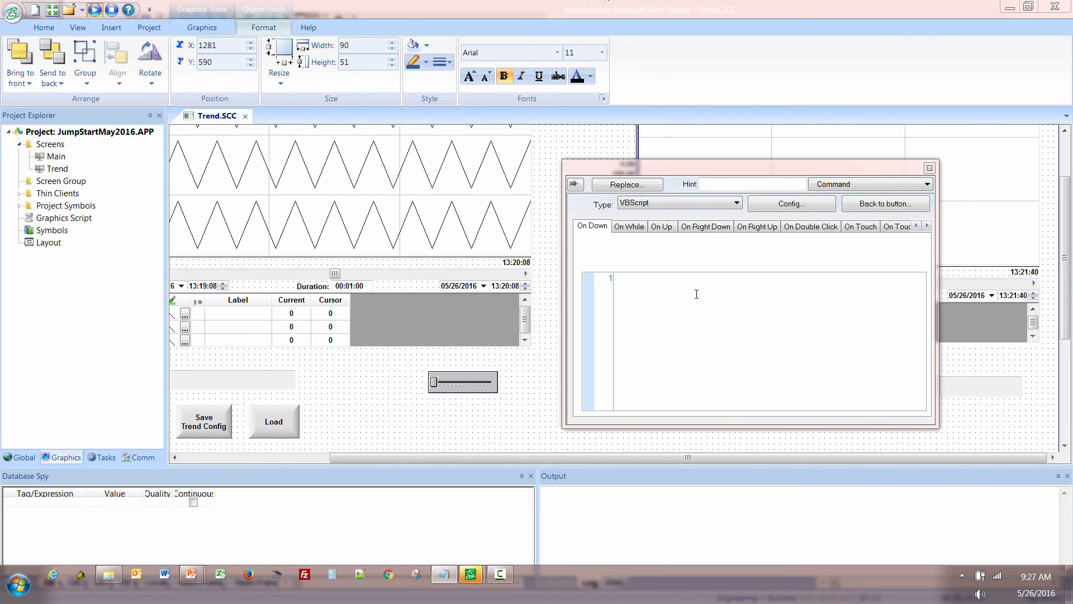
{"action": "left_click", "coordinate": [716, 300]}
{"action": "type", "text": "$TrendPoint1=$Selection $LTrendPoint1=$@TrendPoint1 $TrendPoint1->Description=$Selection->Description"}
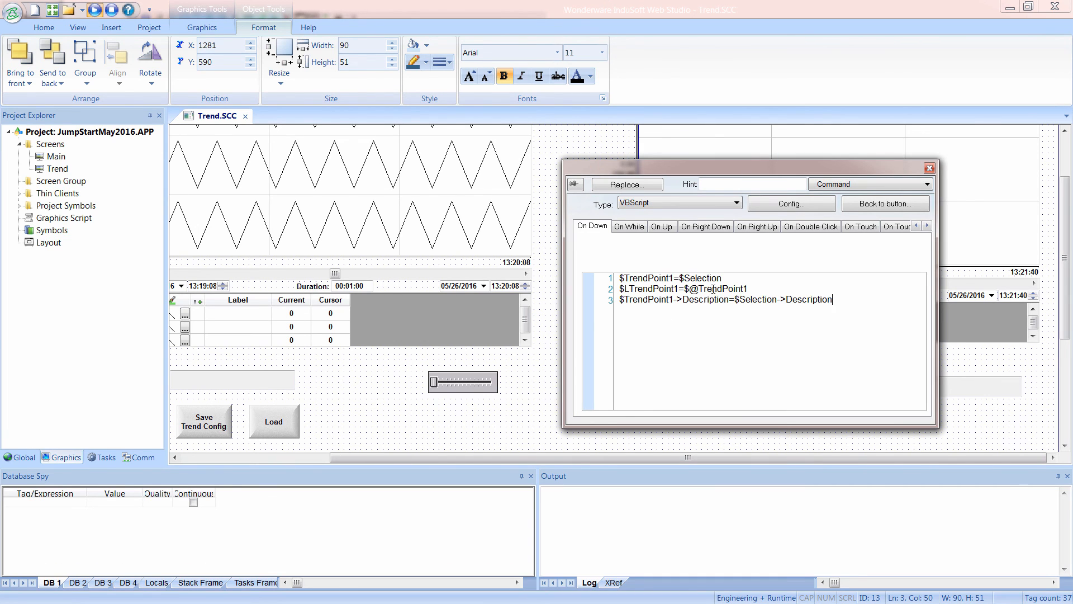
{"action": "left_click_drag", "start_coordinate": [654, 166], "coordinate": [307, 118]}
Compare the script's Selection tag with the combo box's label, and examine the TrendPoint1 pointer and Description references in the script.
{"action": "left_click_drag", "start_coordinate": [375, 230], "coordinate": [337, 231]}
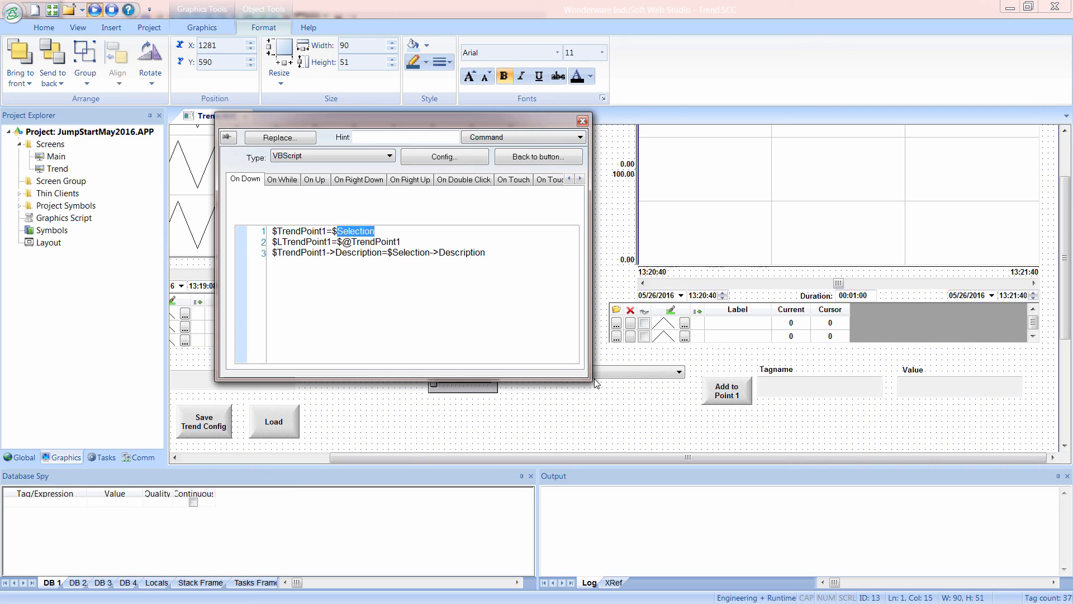
{"action": "left_click", "coordinate": [633, 373]}
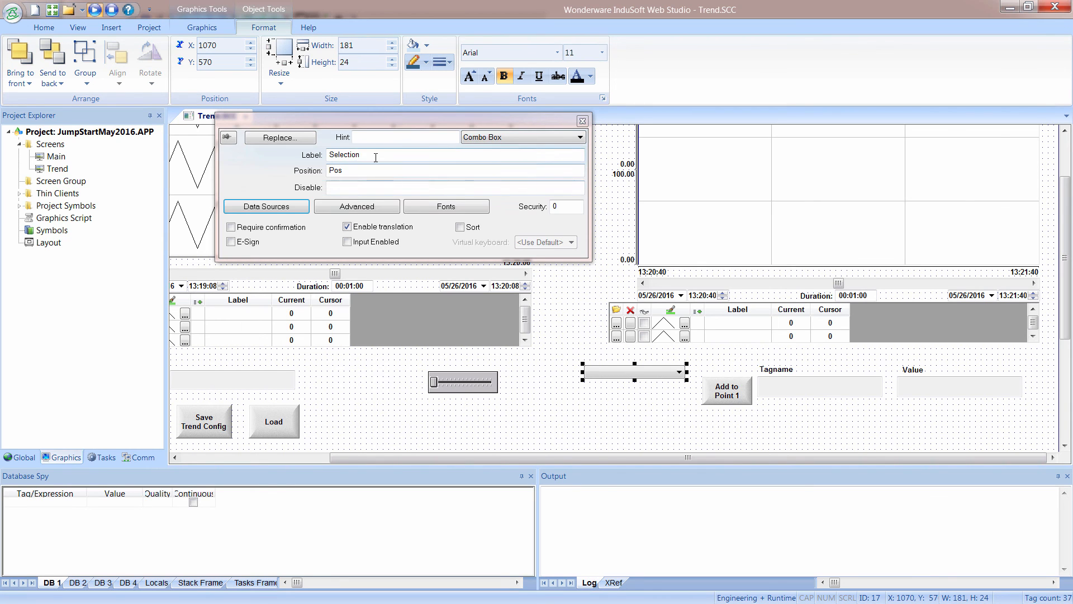
{"action": "left_click", "coordinate": [374, 159]}
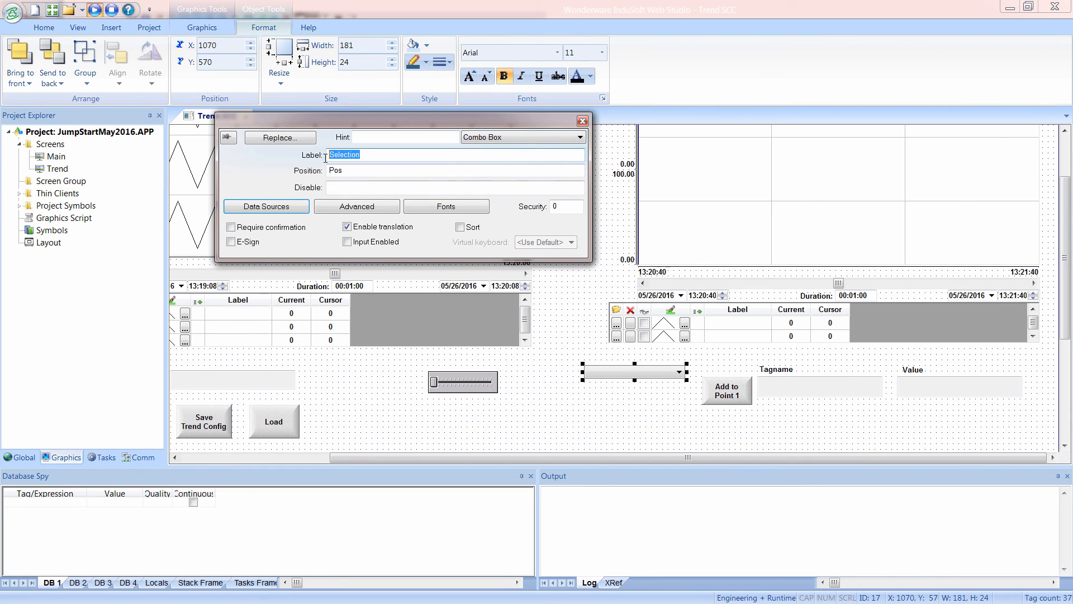
{"action": "left_click", "coordinate": [746, 401]}
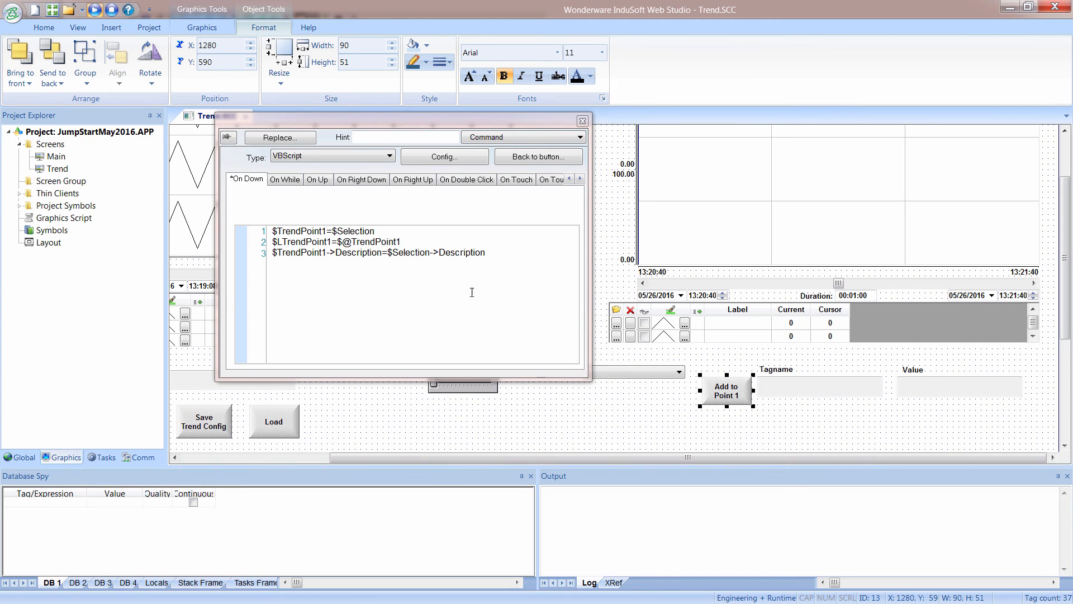
{"action": "left_click", "coordinate": [333, 231]}
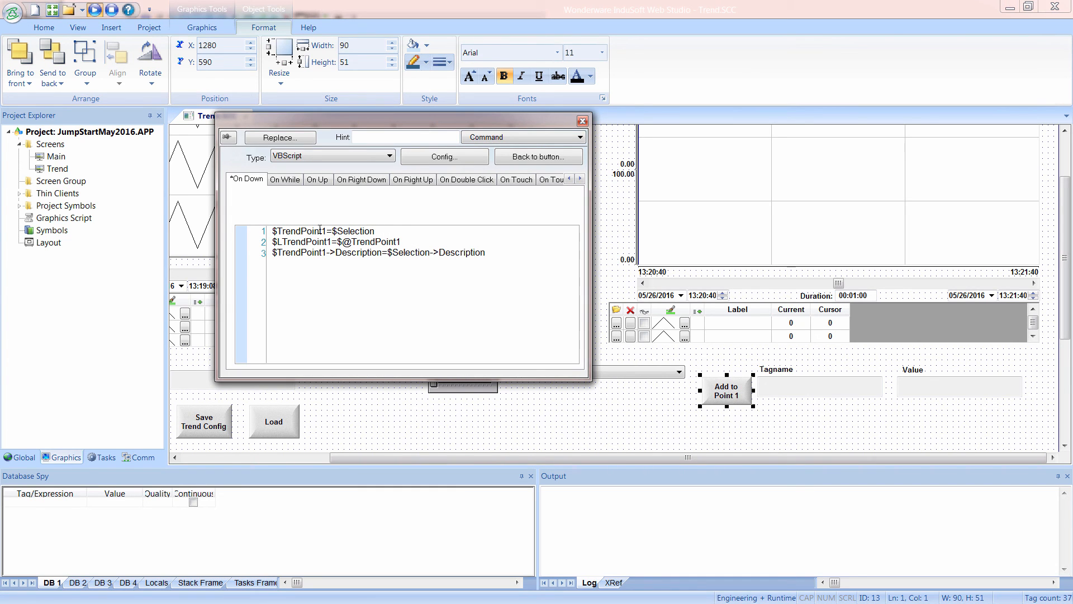
{"action": "left_click_drag", "start_coordinate": [314, 231], "coordinate": [271, 231]}
{"action": "left_click_drag", "start_coordinate": [400, 242], "coordinate": [352, 243]}
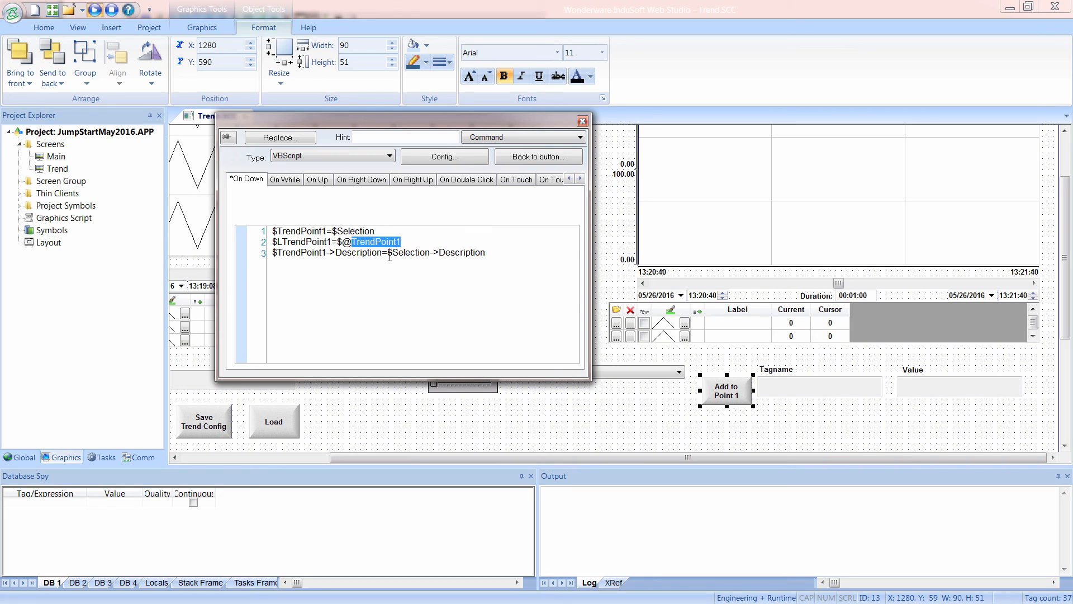
{"action": "left_click_drag", "start_coordinate": [392, 252], "coordinate": [444, 259]}
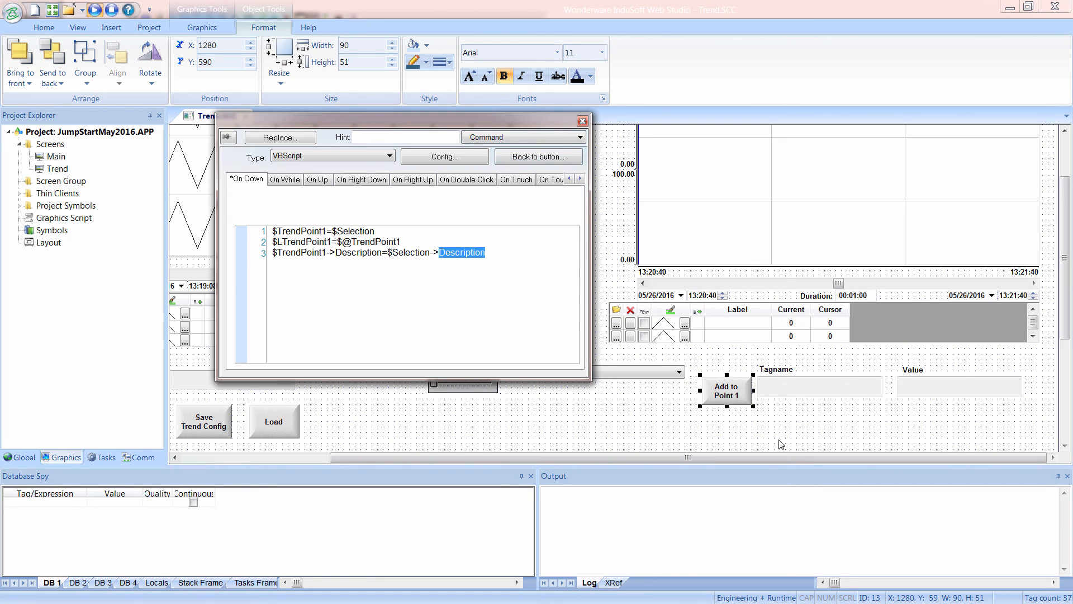
Duplicate the Add to Point 1 button and its Tagname and Value text boxes as a second row directly below.
{"action": "left_click", "coordinate": [736, 398]}
{"action": "left_click", "coordinate": [735, 398]}
{"action": "left_click", "coordinate": [799, 398], "text": "shift"}
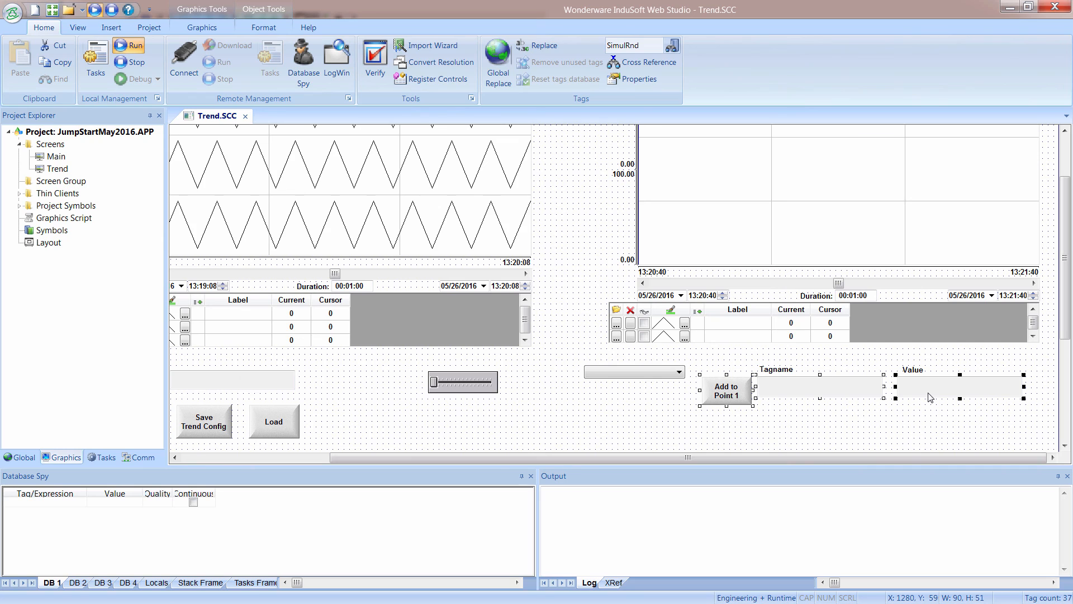
{"action": "left_click_drag", "start_coordinate": [930, 397], "coordinate": [930, 431]}
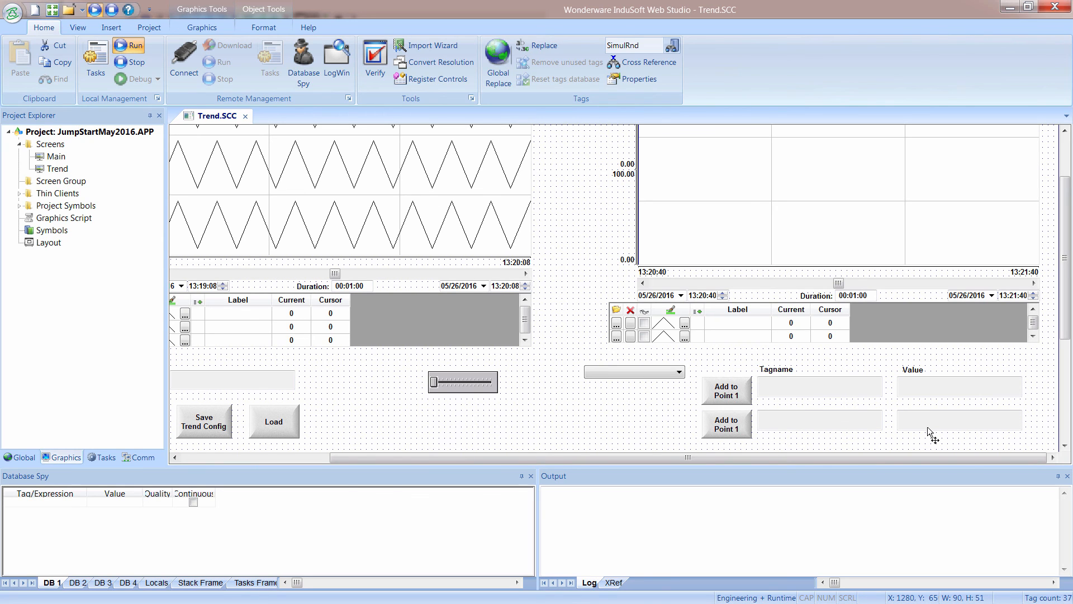
Replace the duplicated button's On Down script with the same three assignments using TrendPoint2 and LTrendPoint2.
{"action": "left_click", "coordinate": [733, 429]}
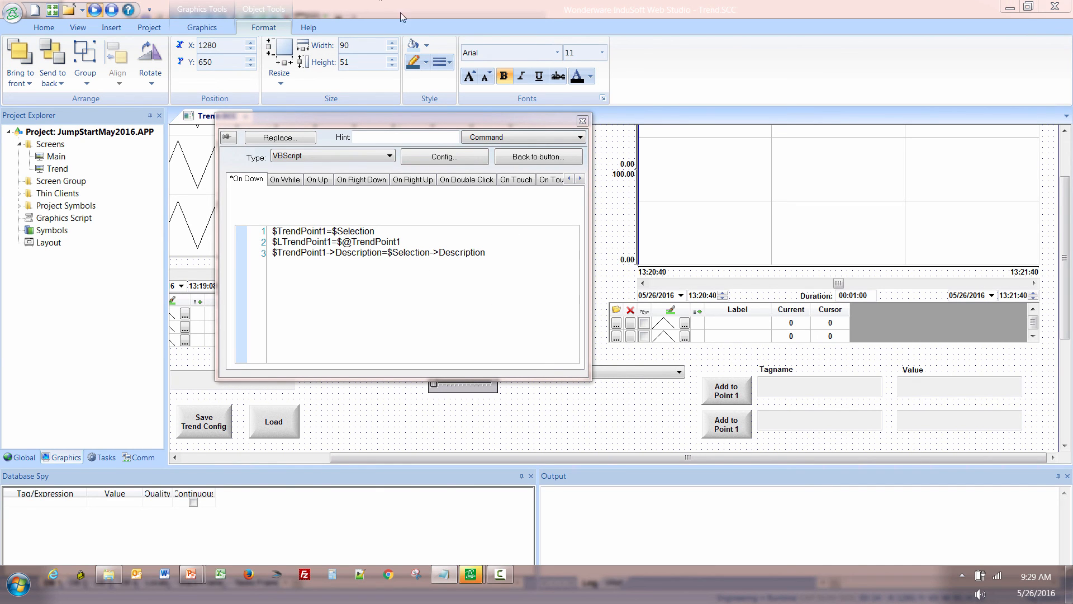
{"action": "left_click_drag", "start_coordinate": [508, 250], "coordinate": [272, 231]}
{"action": "type", "text": "$TrendPoint2=$Selection $LTrendPoint2=$@TrendPoint2 $TrendPoint2->Description=$Selection->Description"}
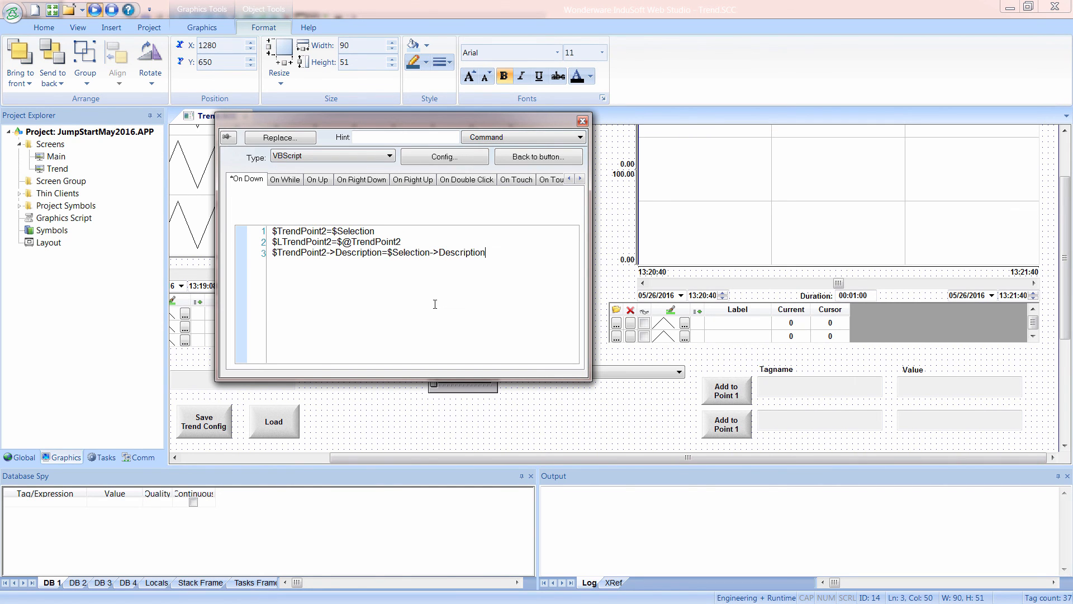
Create the missing TrendPoint2 and LTrendPoint2 tags as Reals with Server scope.
{"action": "left_click", "coordinate": [564, 162]}
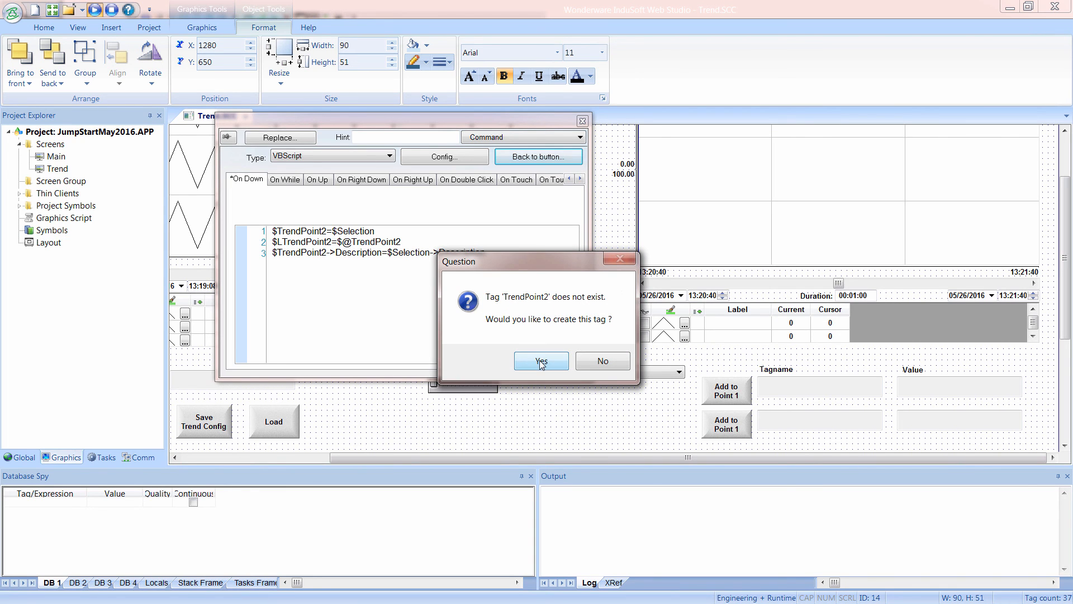
{"action": "left_click", "coordinate": [541, 362]}
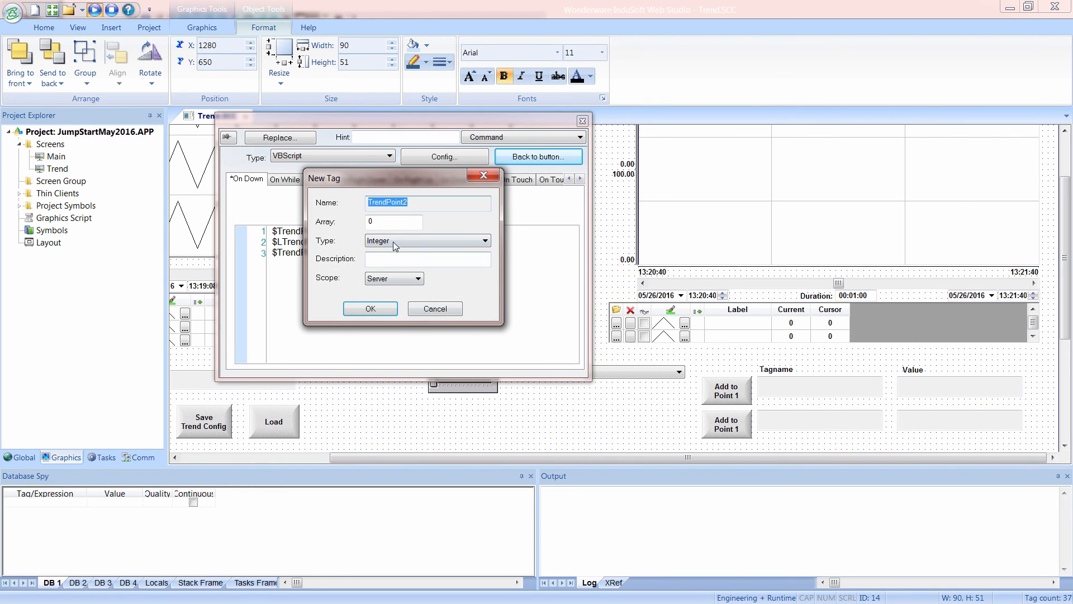
{"action": "left_click", "coordinate": [392, 241]}
{"action": "left_click", "coordinate": [375, 270]}
{"action": "left_click", "coordinate": [370, 308]}
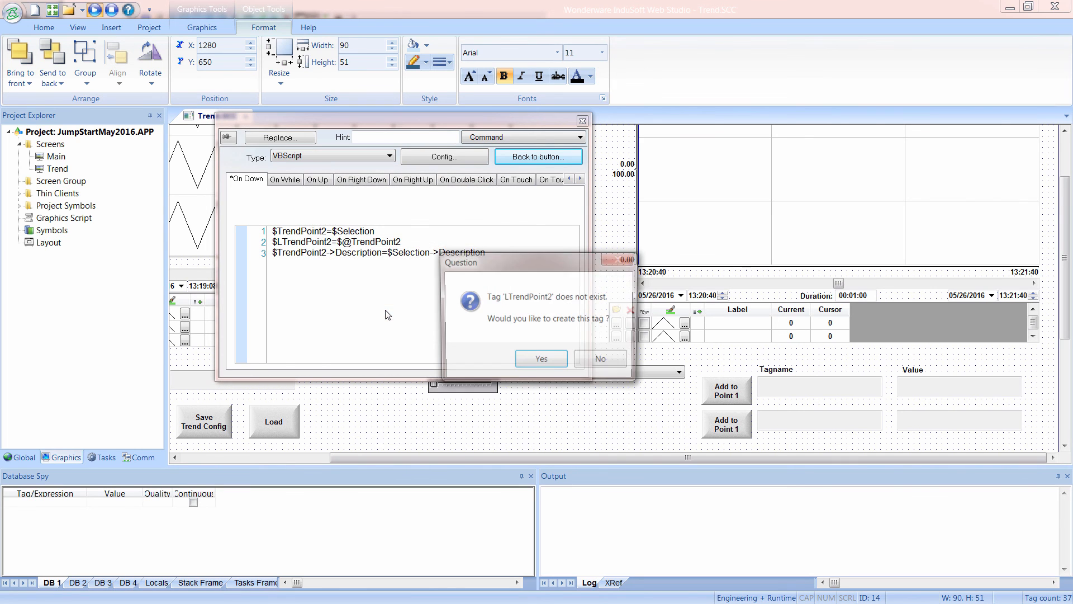
{"action": "left_click", "coordinate": [535, 366]}
{"action": "left_click", "coordinate": [411, 242]}
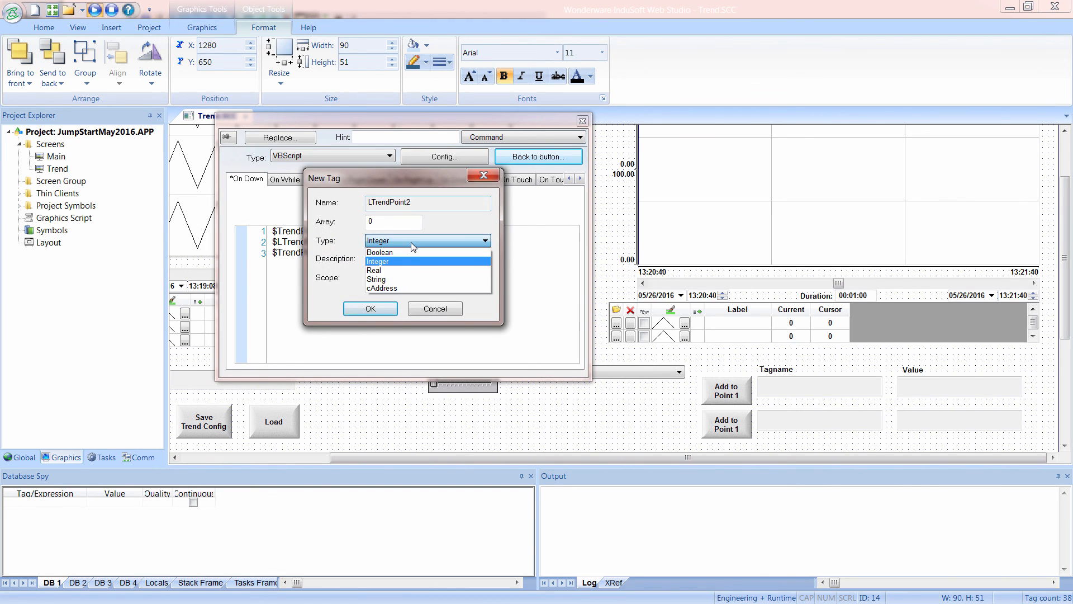
{"action": "left_click", "coordinate": [385, 270]}
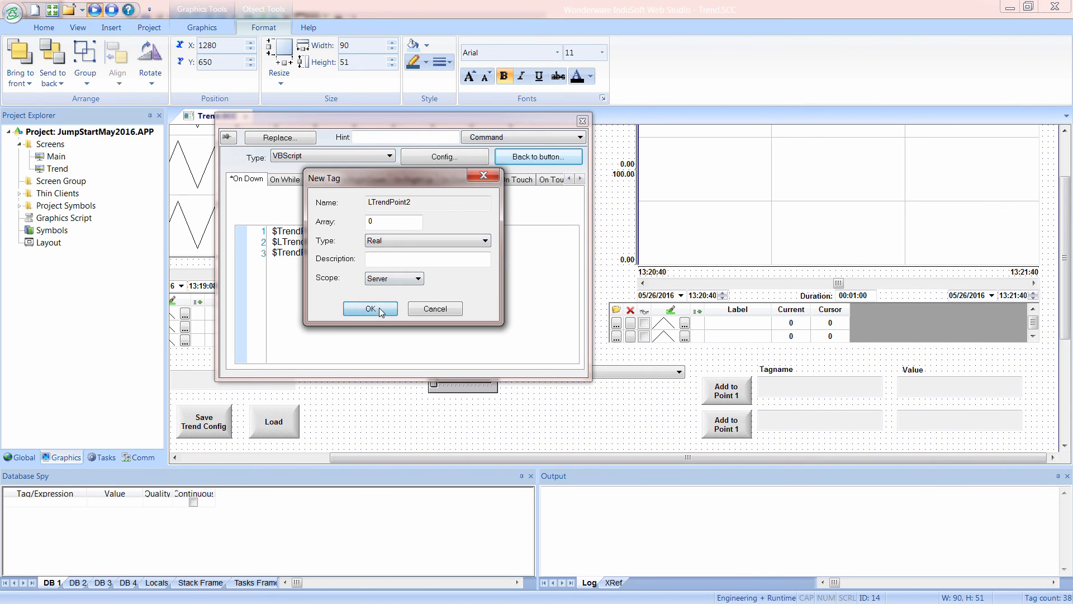
{"action": "left_click", "coordinate": [371, 309]}
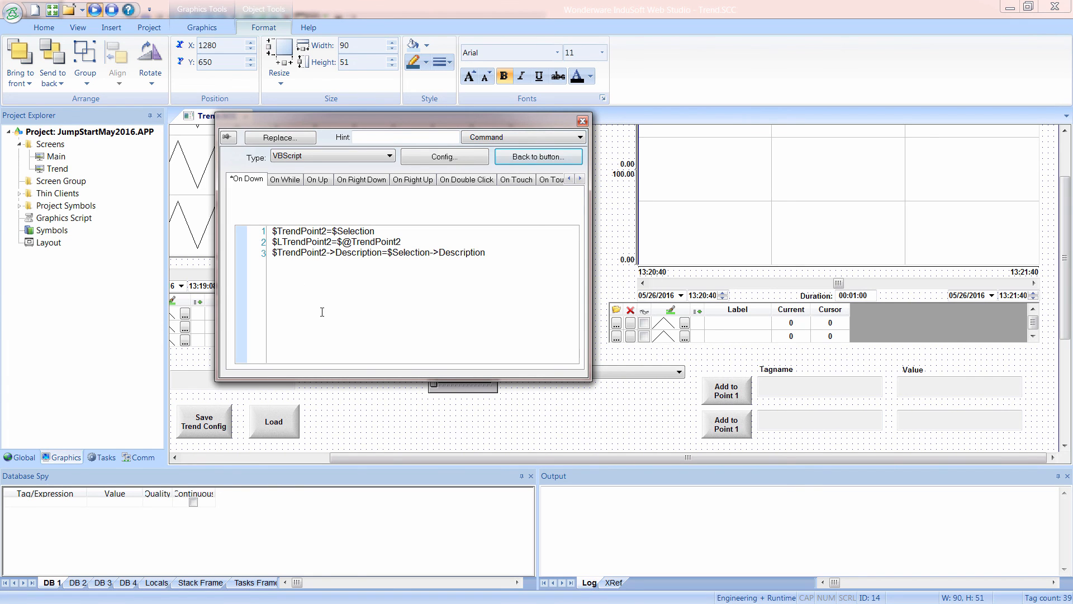
Change the TrendPoint2 tag's type to String in the project tags datasheet, and close the datasheet and the script properties.
{"action": "left_click", "coordinate": [22, 457]}
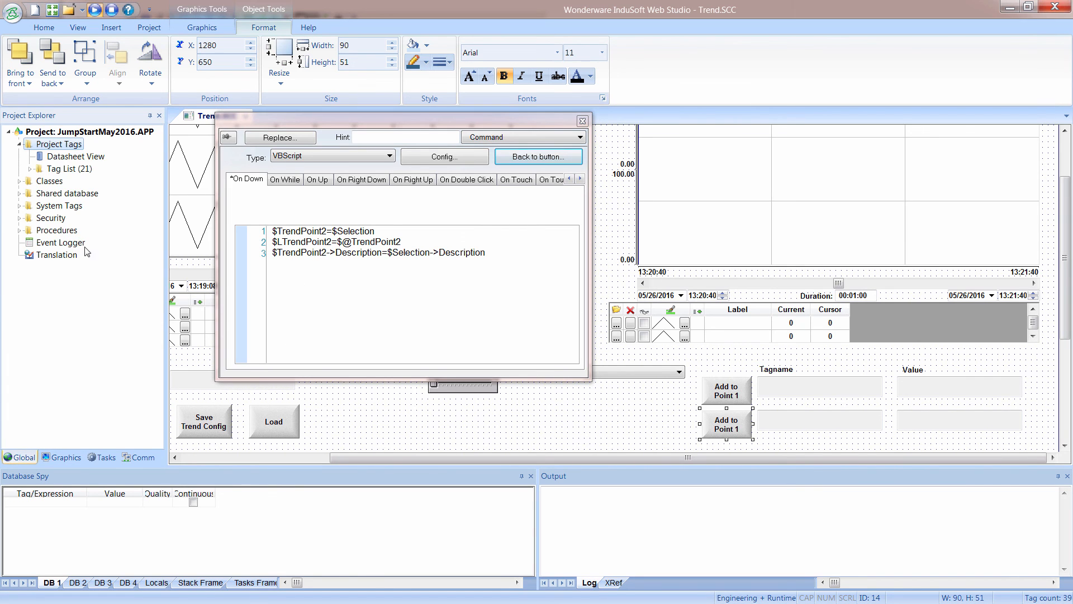
{"action": "double_click", "coordinate": [62, 159]}
{"action": "left_click_drag", "start_coordinate": [366, 118], "coordinate": [783, 137]}
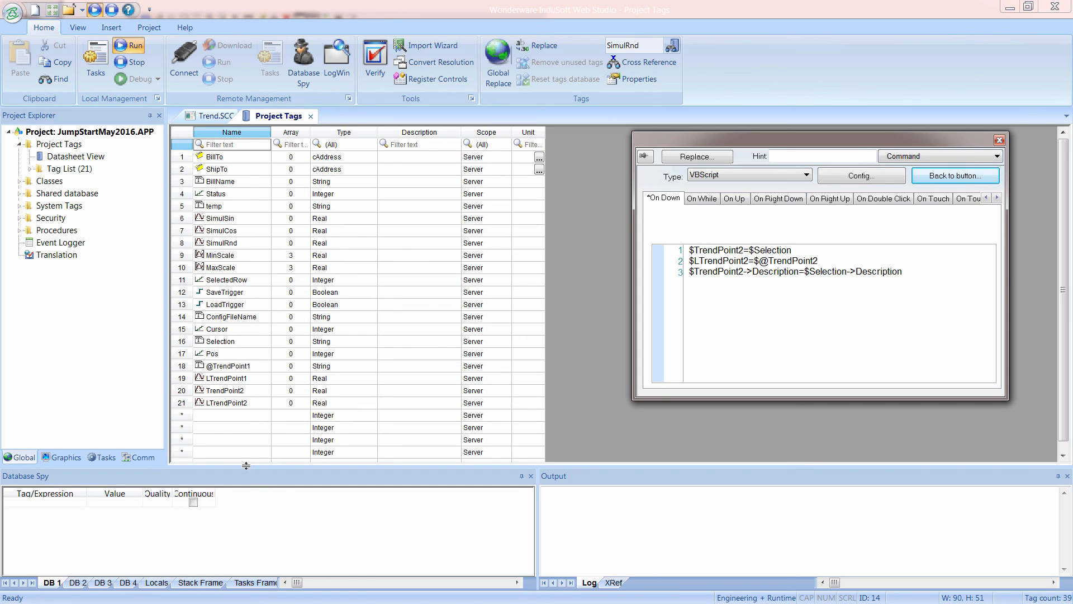
{"action": "right_click", "coordinate": [803, 309]}
{"action": "left_click", "coordinate": [841, 320]}
{"action": "left_click", "coordinate": [557, 362]}
{"action": "left_click", "coordinate": [226, 392]}
{"action": "left_click", "coordinate": [325, 388]}
{"action": "key", "text": "s"}
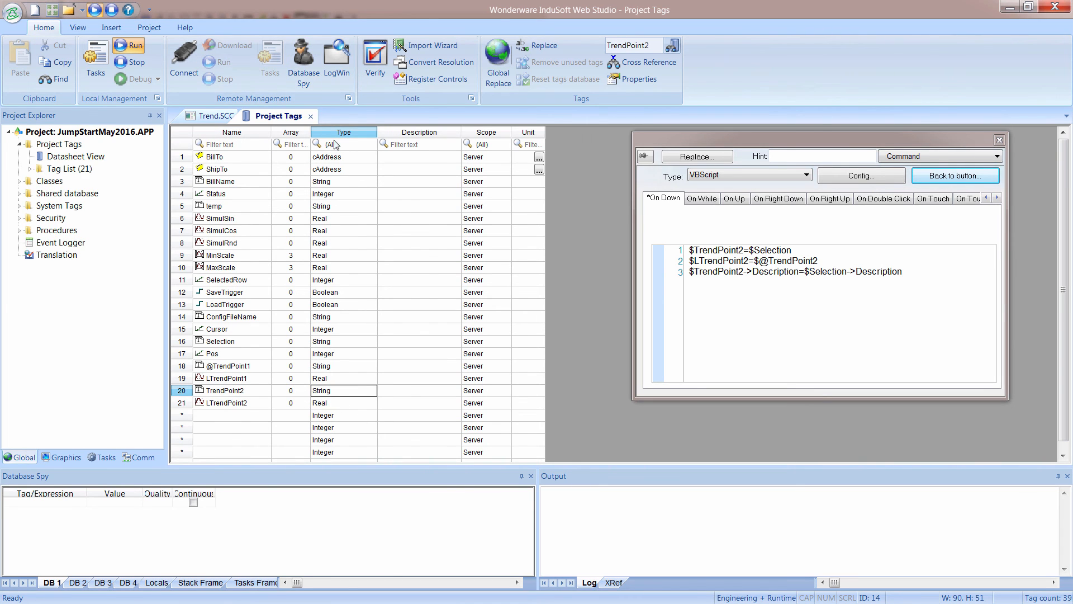
{"action": "left_click", "coordinate": [310, 116]}
{"action": "left_click", "coordinate": [999, 139]}
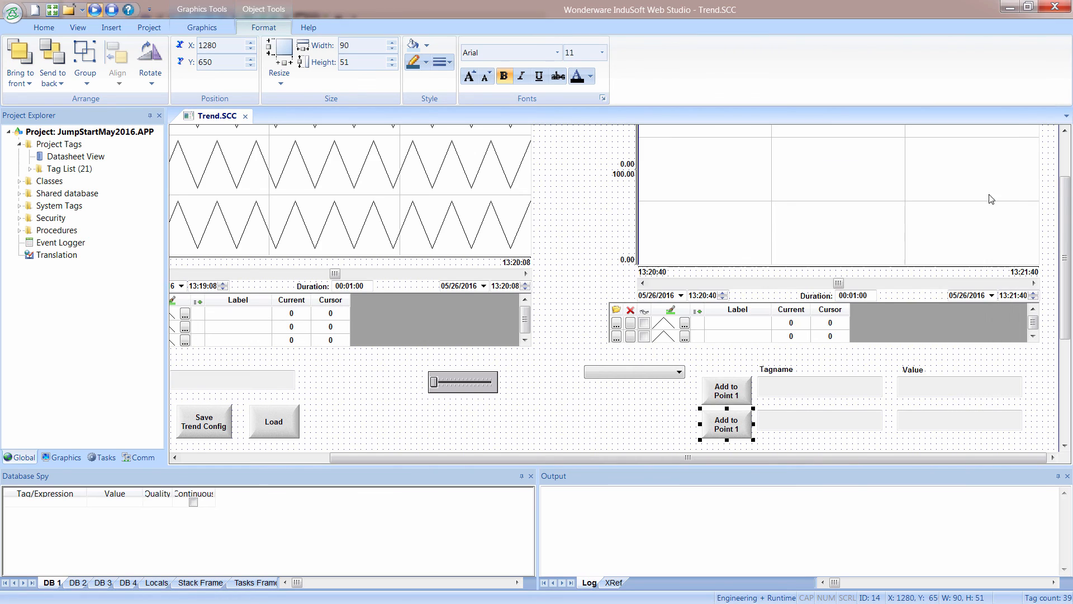
Change the second line of the lower button's caption to Point 2.
{"action": "double_click", "coordinate": [738, 427]}
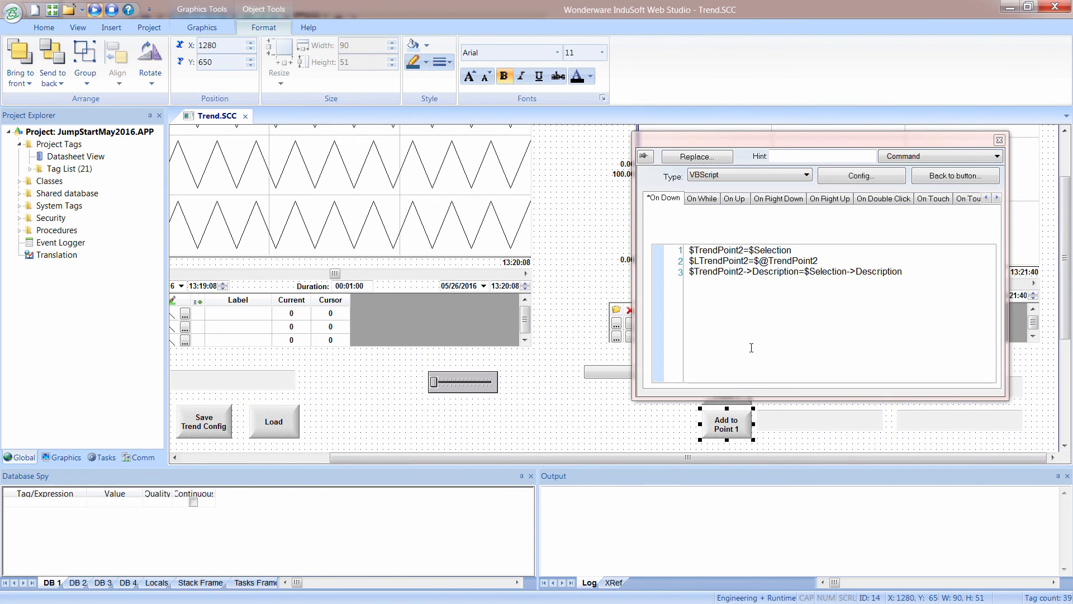
{"action": "left_click", "coordinate": [956, 176]}
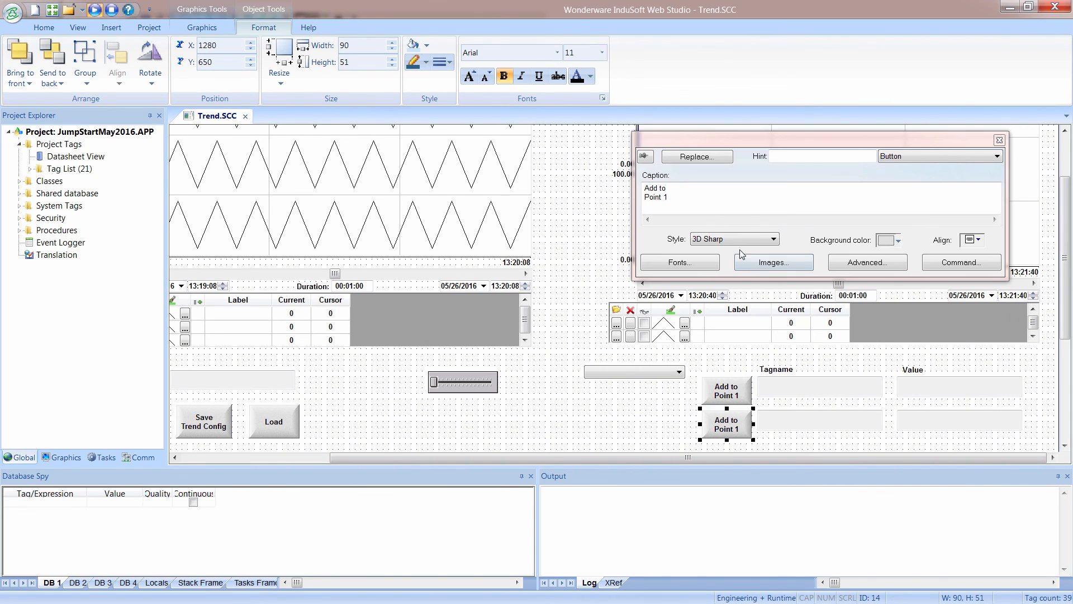
{"action": "double_click", "coordinate": [666, 198]}
{"action": "type", "text": "2"}
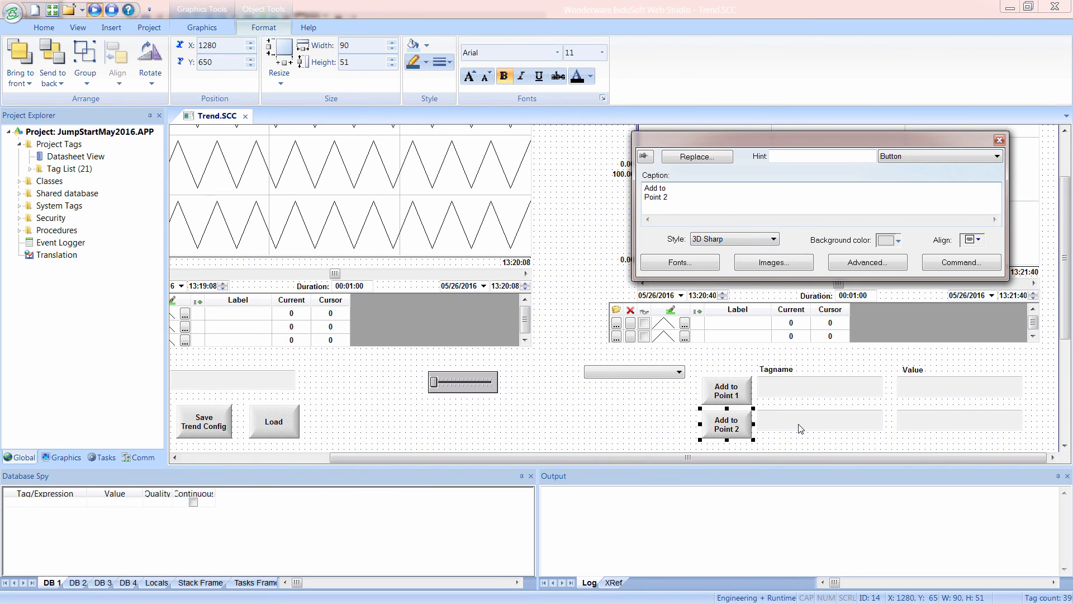
{"action": "left_click", "coordinate": [805, 425]}
{"action": "left_click", "coordinate": [792, 174]}
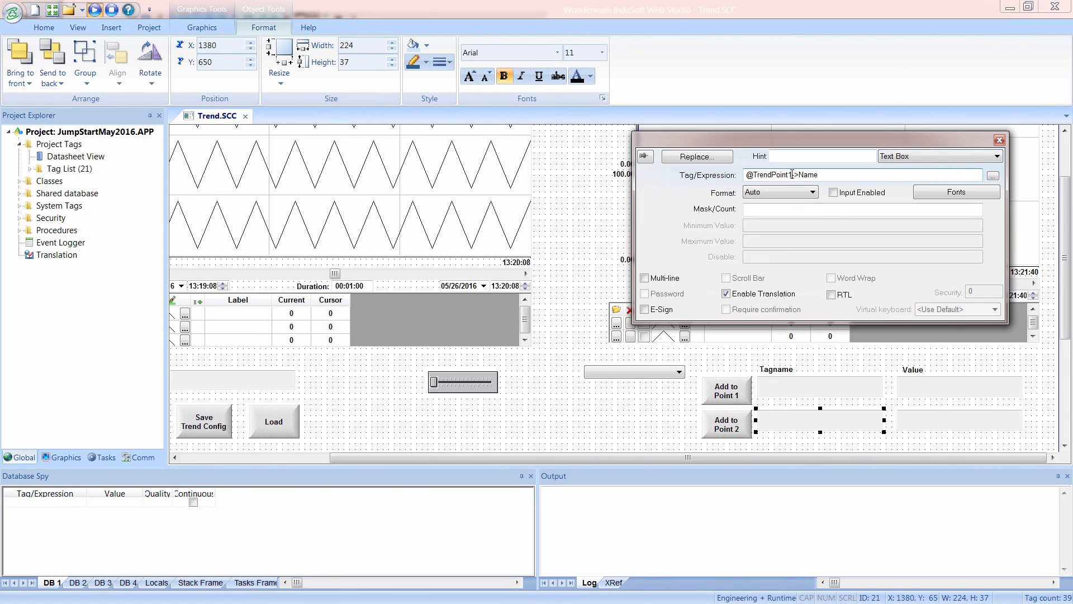
{"action": "left_click", "coordinate": [944, 431]}
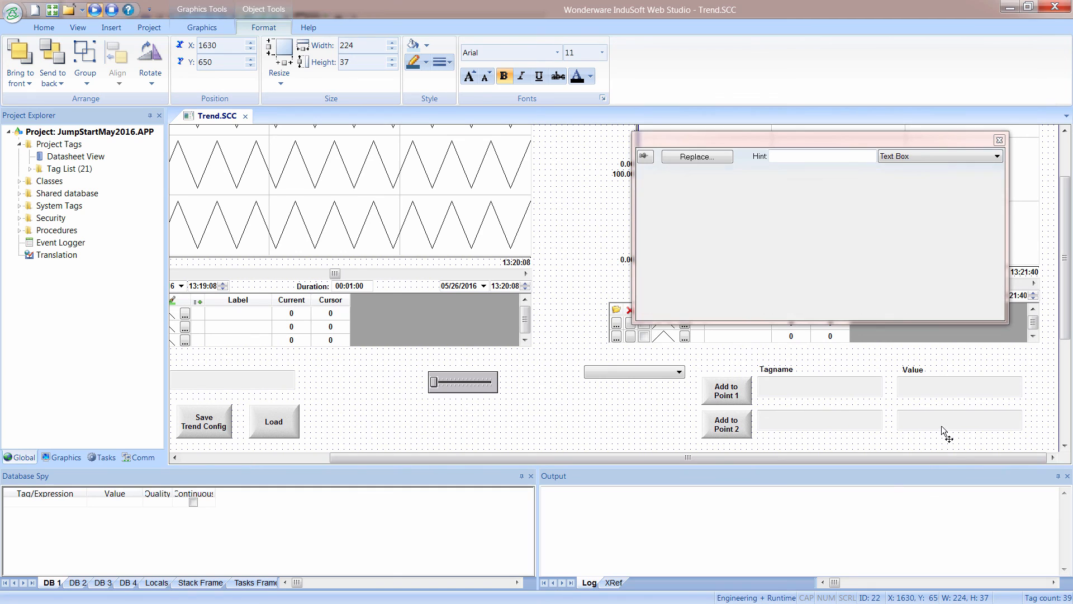
{"action": "left_click", "coordinate": [795, 177]}
{"action": "key", "text": "BackSpace"}
{"action": "type", "text": "2"}
Duplicate the Add to Point 2 button and its two text boxes as a third row directly below.
{"action": "left_click", "coordinate": [680, 439]}
{"action": "left_click", "coordinate": [715, 433]}
{"action": "left_click", "coordinate": [845, 426], "text": "shift"}
{"action": "left_click", "coordinate": [921, 430], "text": "shift"}
{"action": "left_click_drag", "start_coordinate": [920, 428], "coordinate": [915, 460]}
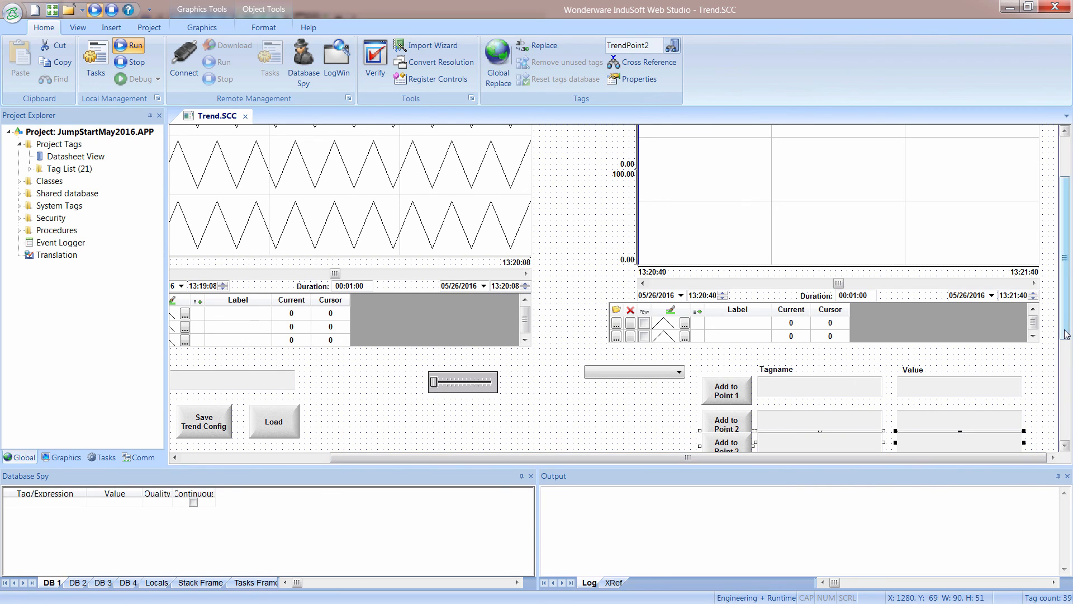
{"action": "scroll", "coordinate": [1066, 334], "scroll_direction": "down", "scroll_amount": 3}
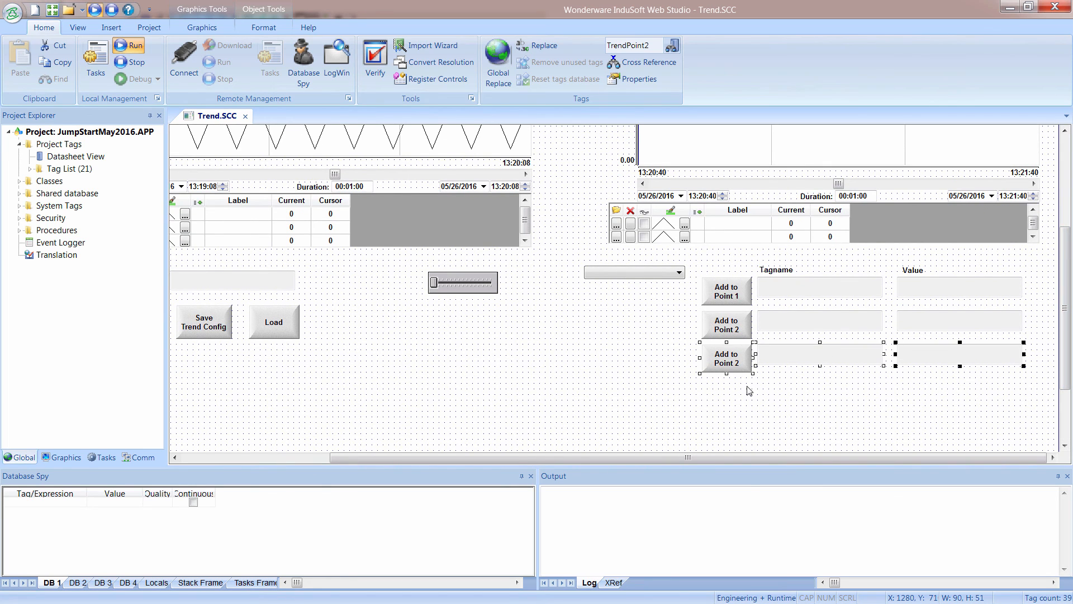
Replace the third row button's On Down script with the same three assignments using TrendPoint3 and LTrendPoint3.
{"action": "double_click", "coordinate": [739, 364]}
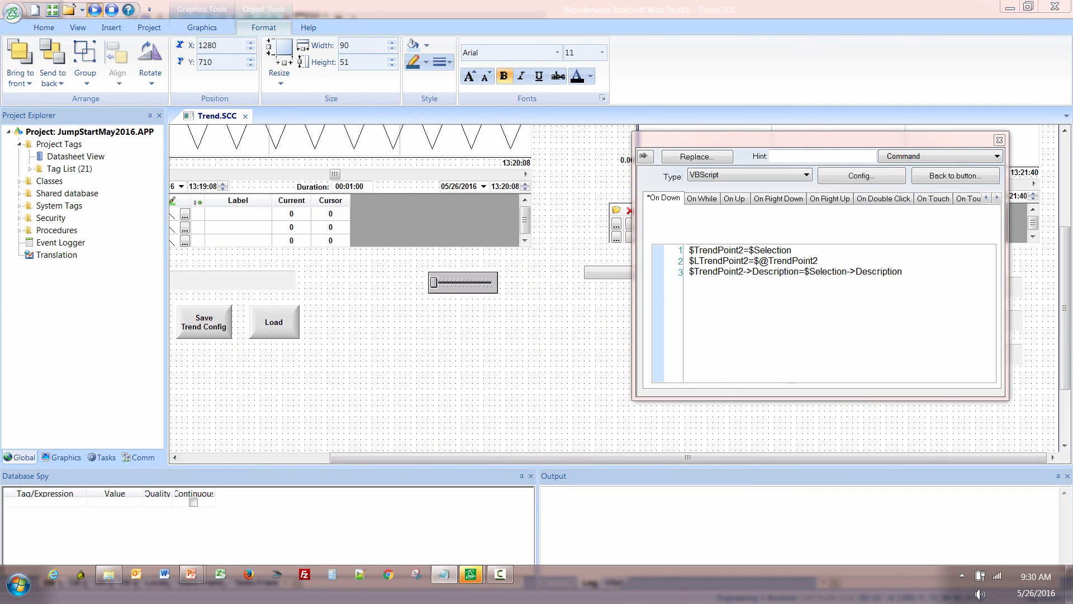
{"action": "left_click", "coordinate": [846, 262]}
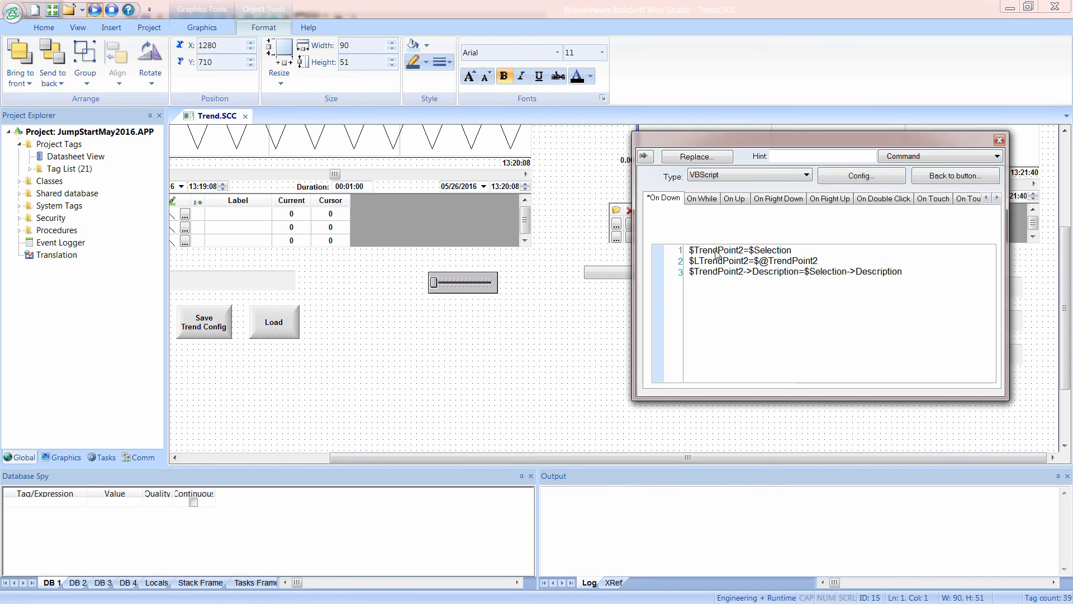
{"action": "left_click_drag", "start_coordinate": [923, 273], "coordinate": [687, 249]}
{"action": "type", "text": "$TrendPoint3=$Selection $LTrendPoint3=$@TrendPoint3 $TrendPoint3->Description=$Selection->Description"}
Finish editing the third button's script and create the missing TrendPoint3 tag as a String with Server scope.
{"action": "left_click", "coordinate": [933, 177]}
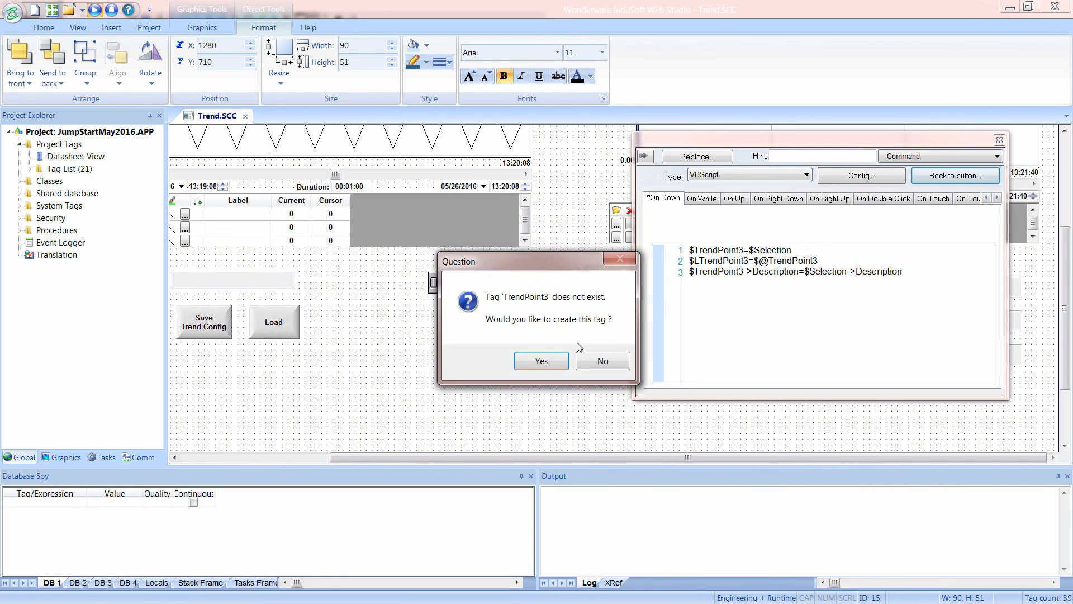
{"action": "left_click", "coordinate": [541, 361]}
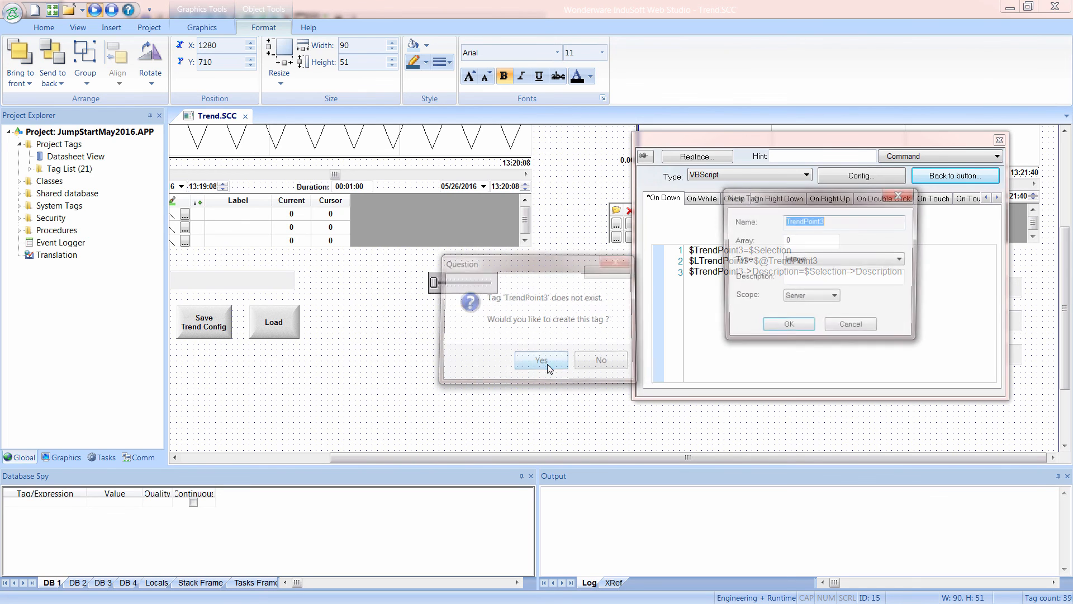
{"action": "left_click", "coordinate": [810, 260]}
{"action": "left_click", "coordinate": [799, 298]}
{"action": "left_click", "coordinate": [787, 327]}
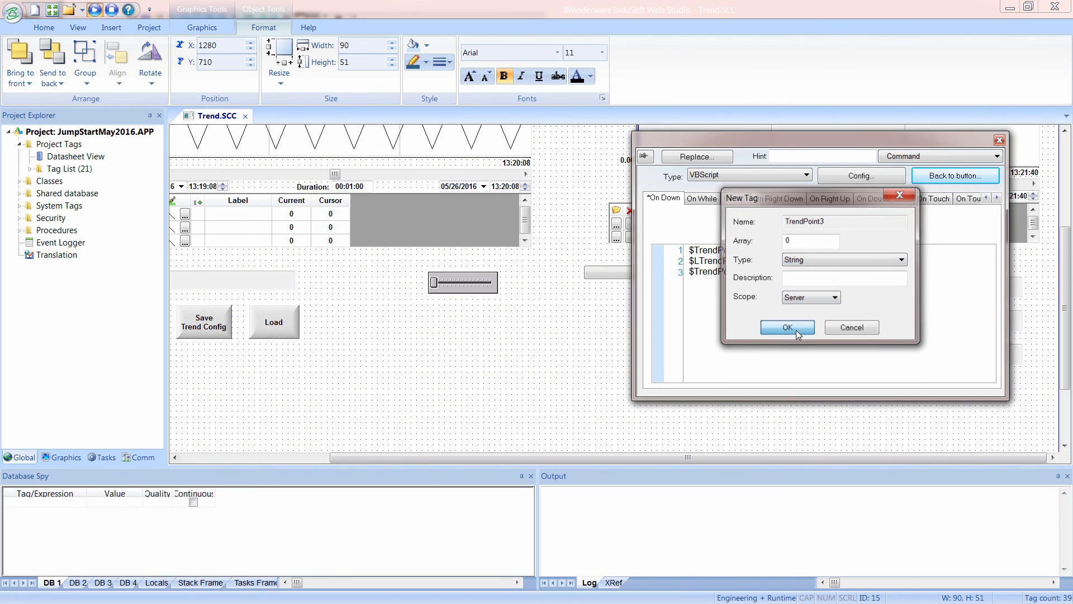
Create the missing LTrendPoint3 tag as a Real with Server scope and close the button's properties.
{"action": "left_click", "coordinate": [552, 363]}
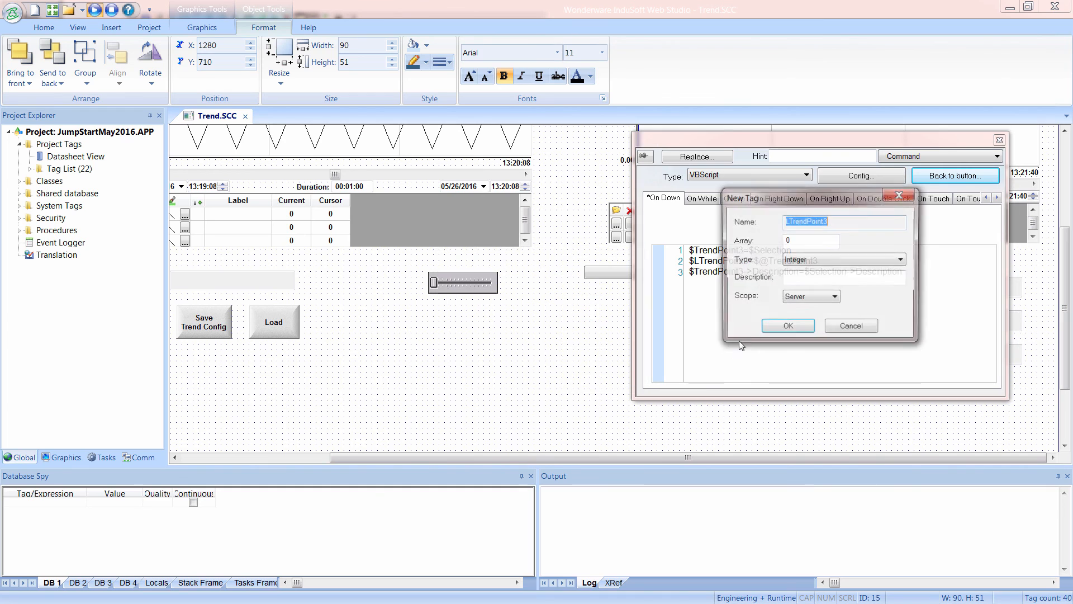
{"action": "left_click", "coordinate": [803, 260]}
{"action": "left_click", "coordinate": [800, 288]}
{"action": "left_click", "coordinate": [787, 328]}
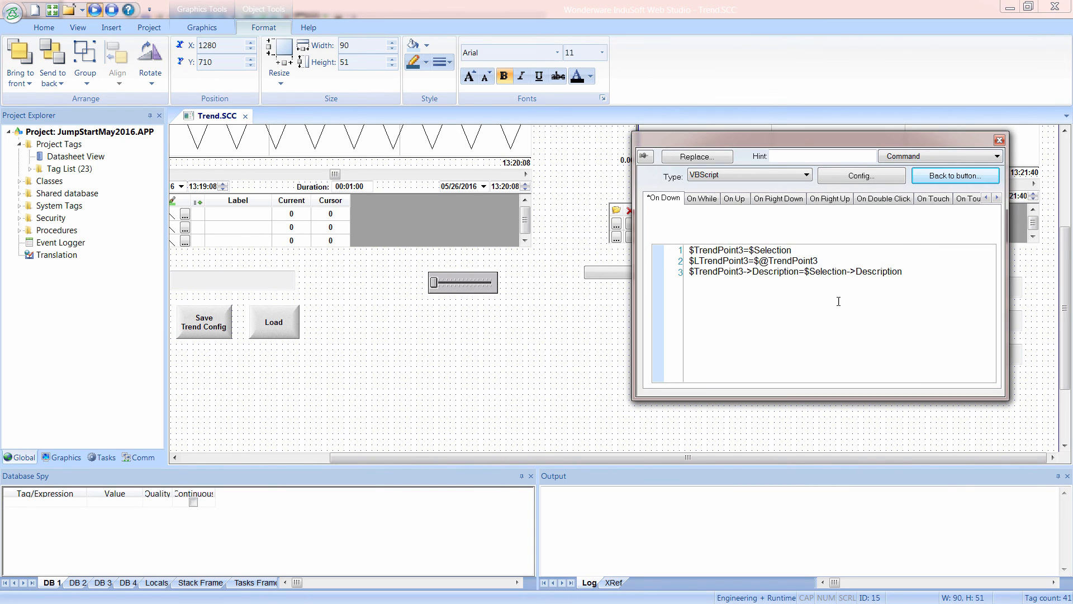
{"action": "left_click", "coordinate": [1000, 141]}
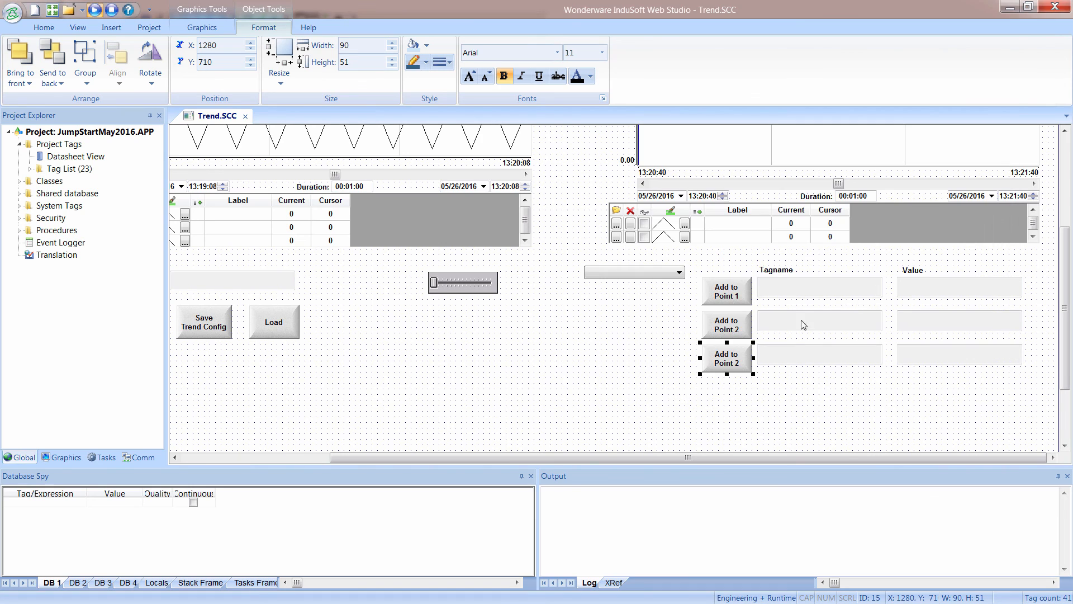
{"action": "double_click", "coordinate": [788, 353]}
{"action": "left_click_drag", "start_coordinate": [788, 175], "coordinate": [795, 173]}
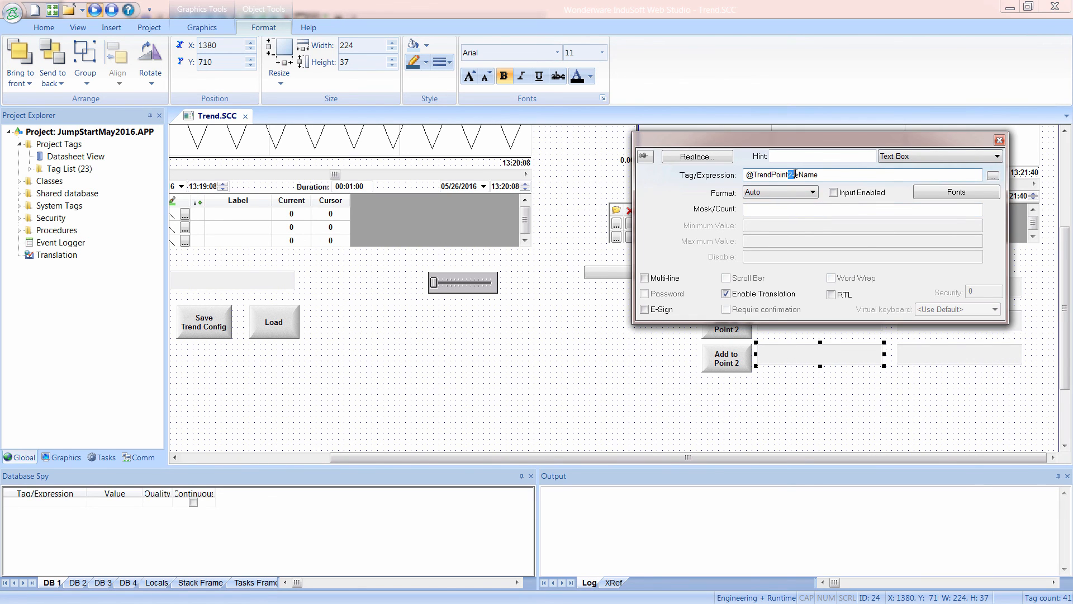
{"action": "left_click", "coordinate": [910, 361]}
{"action": "left_click_drag", "start_coordinate": [789, 174], "coordinate": [785, 176]}
{"action": "type", "text": "3"}
{"action": "left_click", "coordinate": [827, 394]}
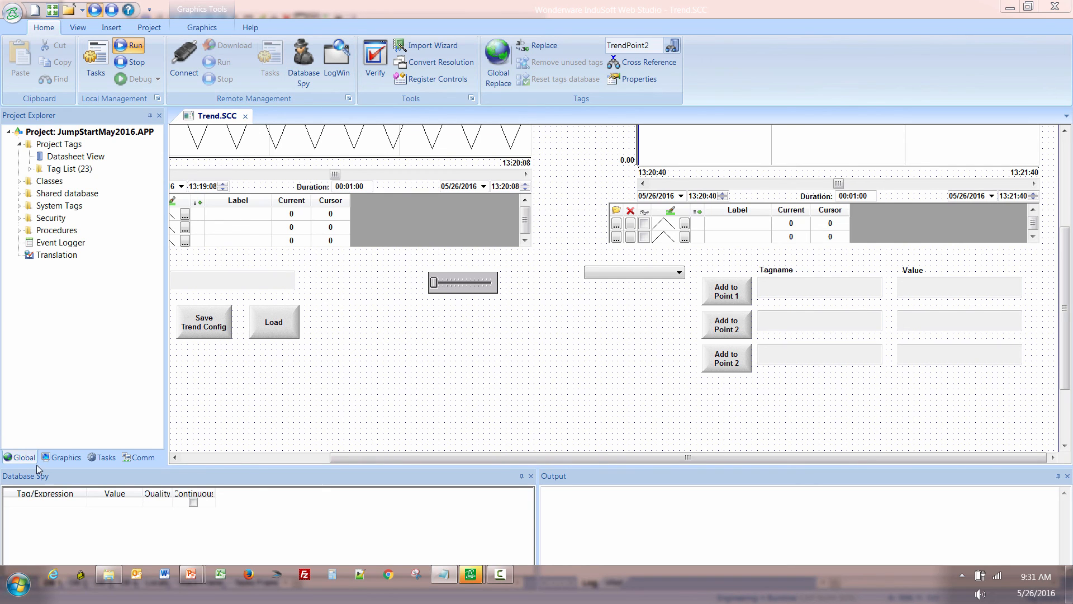
In the project tags datasheet, enter the descriptions SimulSin, SimulCOS and SimulRND for the three matching simulation tags.
{"action": "double_click", "coordinate": [59, 157]}
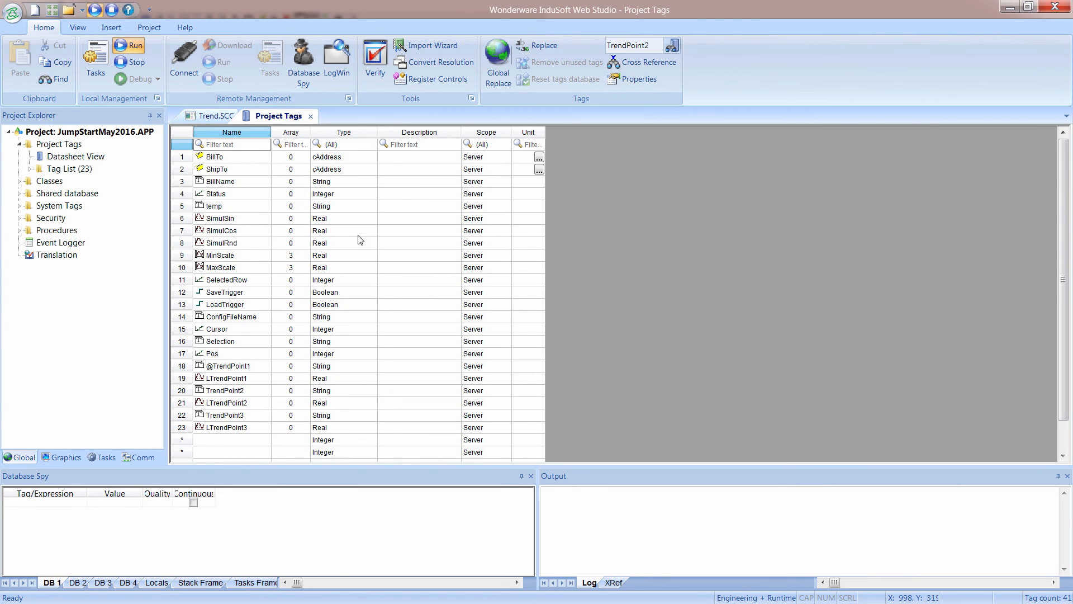
{"action": "left_click", "coordinate": [392, 220]}
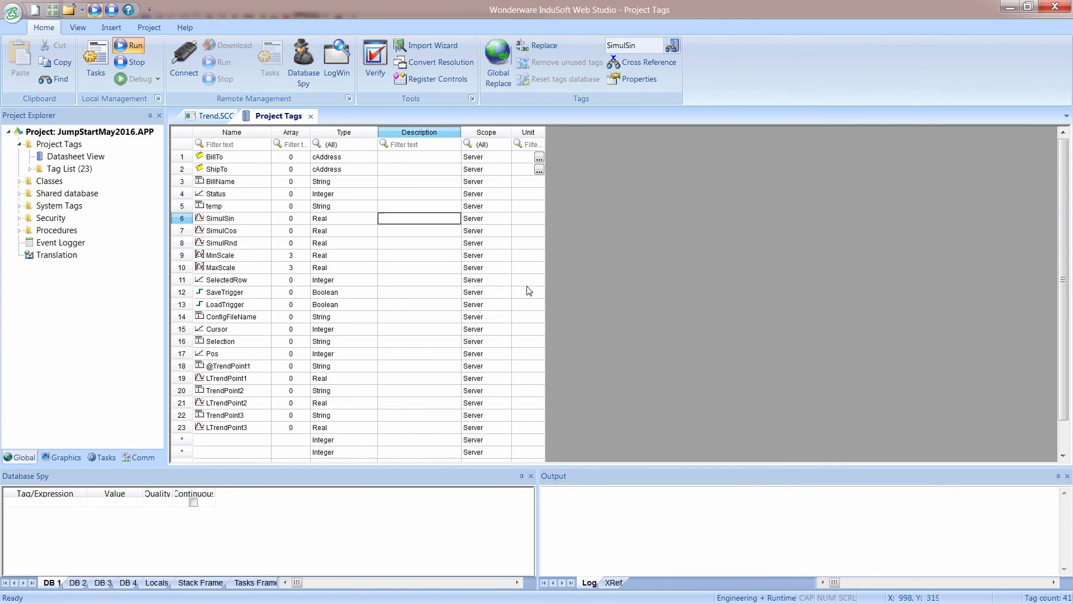
{"action": "type", "text": "S"}
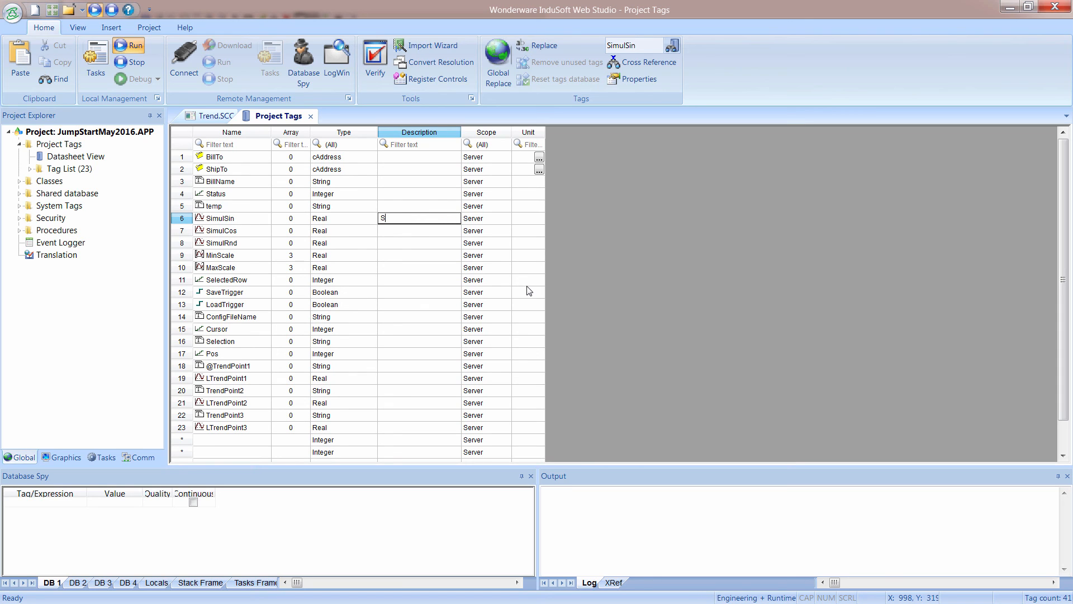
{"action": "type", "text": "im"}
{"action": "left_click", "coordinate": [434, 232]}
{"action": "type", "text": "Simu"}
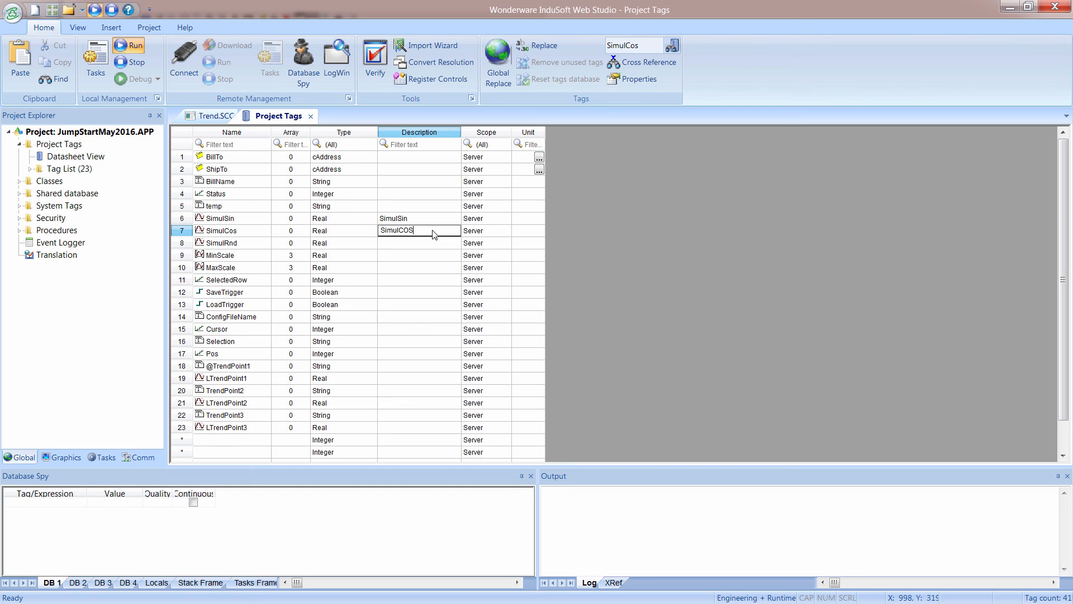
{"action": "key", "text": "Return"}
{"action": "type", "text": "SimulRND"}
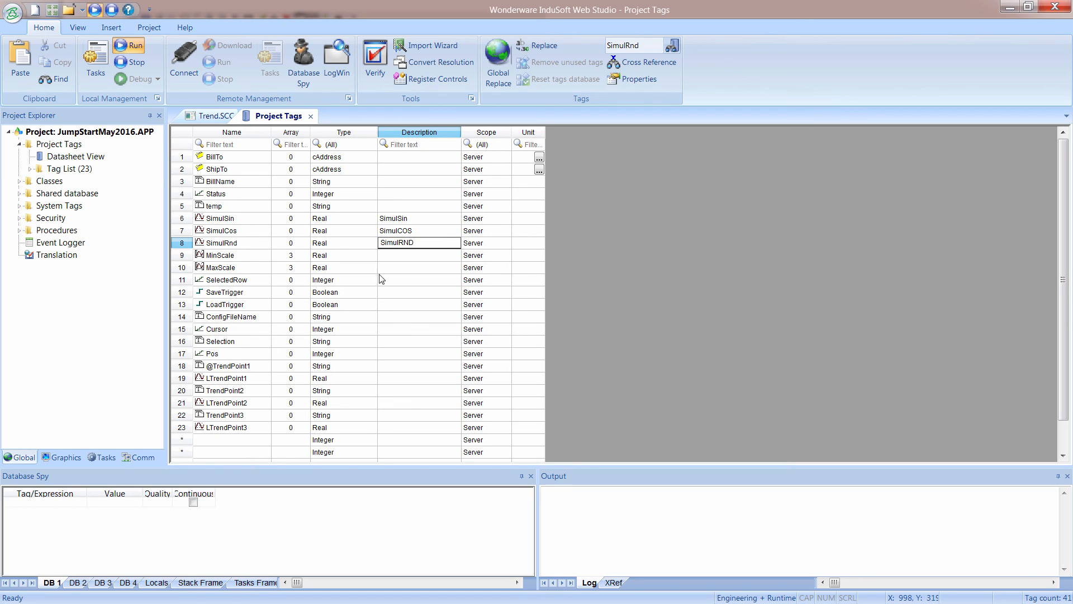
Correct the SimulSin tag's description to SimulSIN and close the tags datasheet.
{"action": "left_click", "coordinate": [435, 219]}
{"action": "key", "text": "BackSpace"}
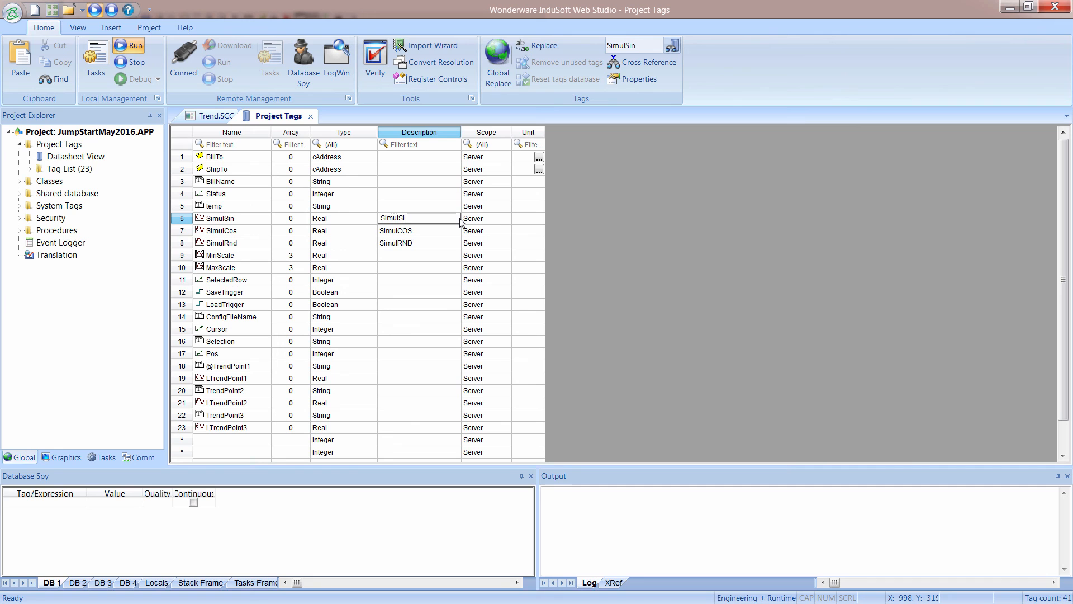
{"action": "type", "text": "N"}
{"action": "left_click", "coordinate": [310, 116]}
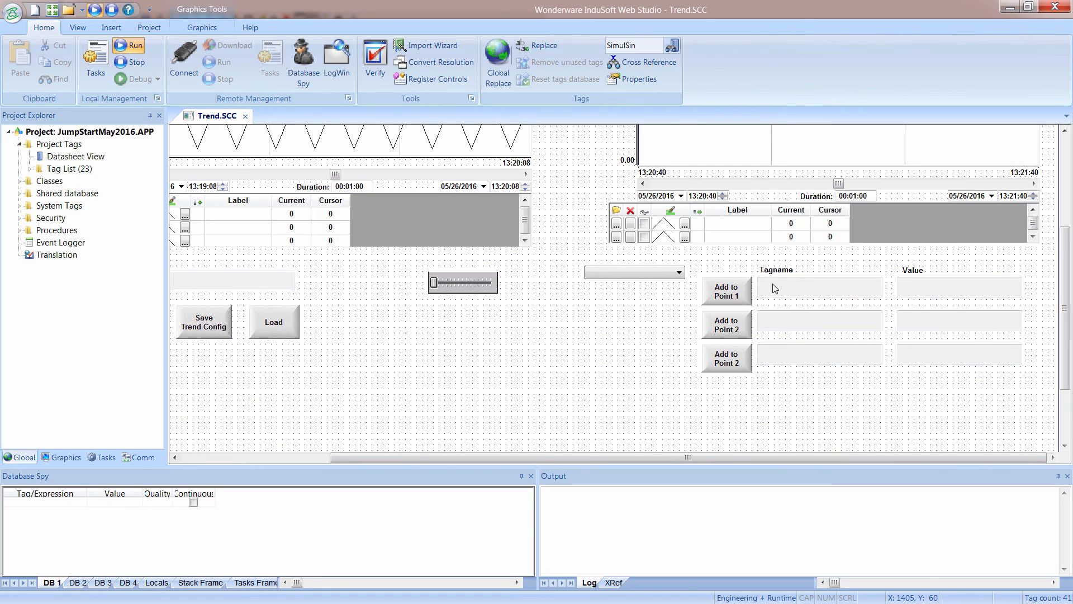
{"action": "double_click", "coordinate": [812, 153]}
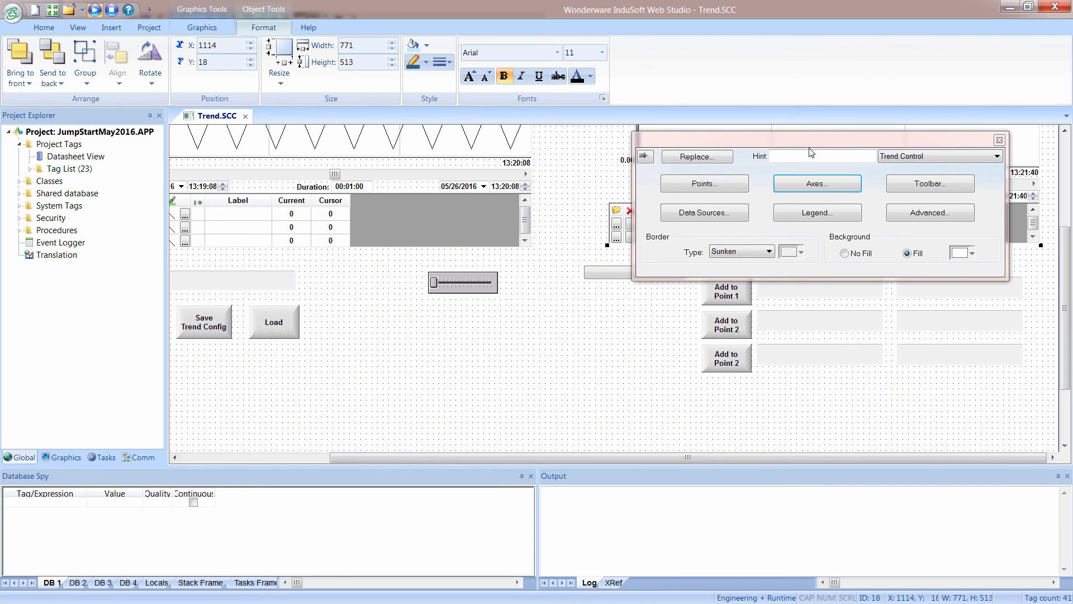
{"action": "left_click", "coordinate": [739, 185]}
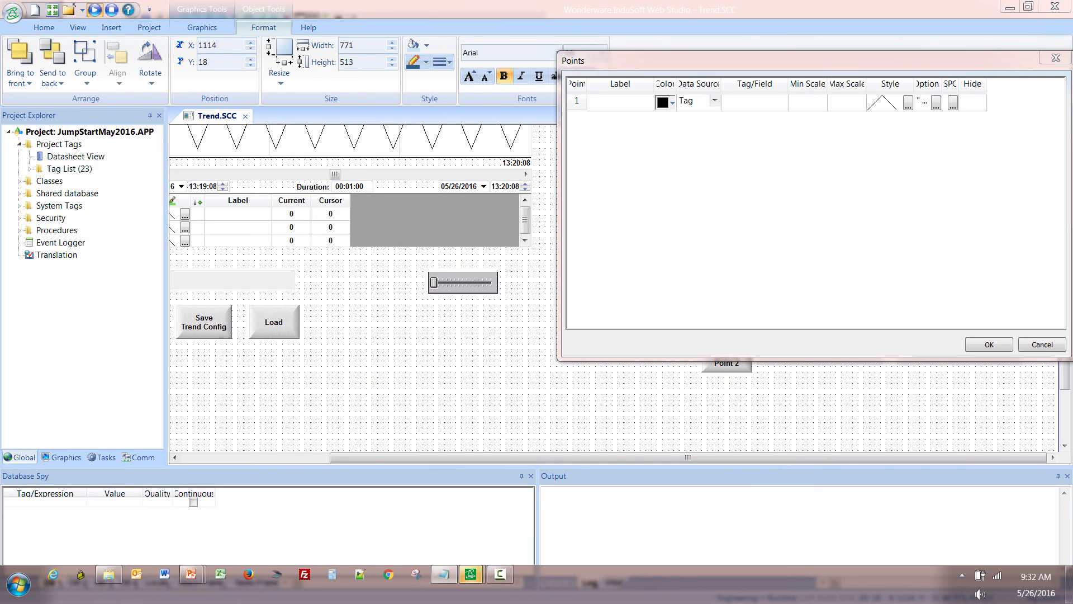
{"action": "left_click", "coordinate": [612, 107]}
{"action": "key", "text": "ctrl+v"}
{"action": "left_click_drag", "start_coordinate": [652, 110], "coordinate": [734, 110]}
{"action": "left_click", "coordinate": [609, 103]}
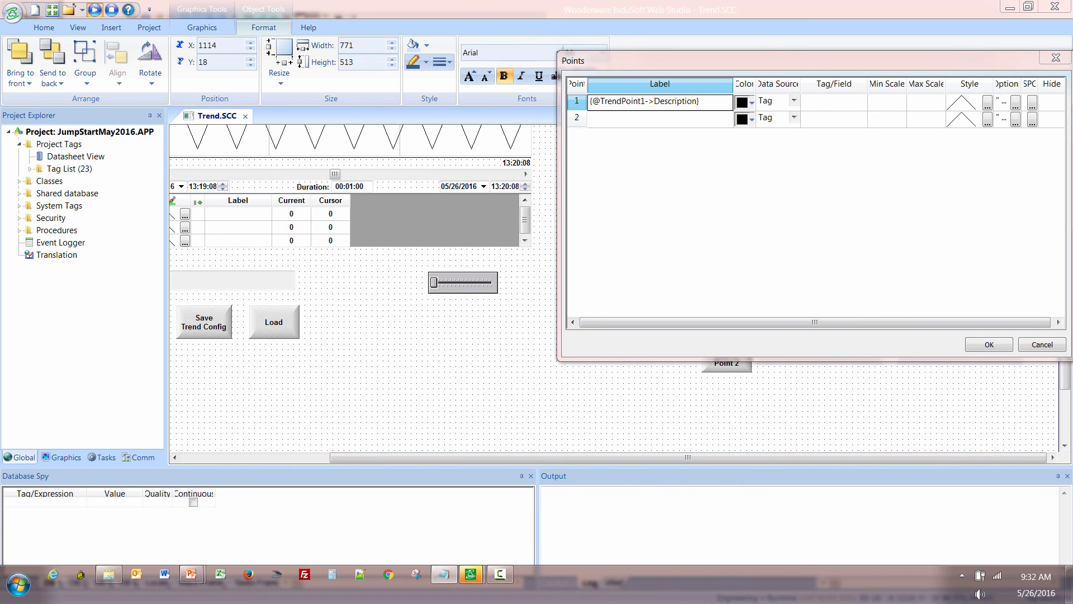
{"action": "left_click", "coordinate": [853, 105]}
{"action": "type", "text": "LTrendPoint1"}
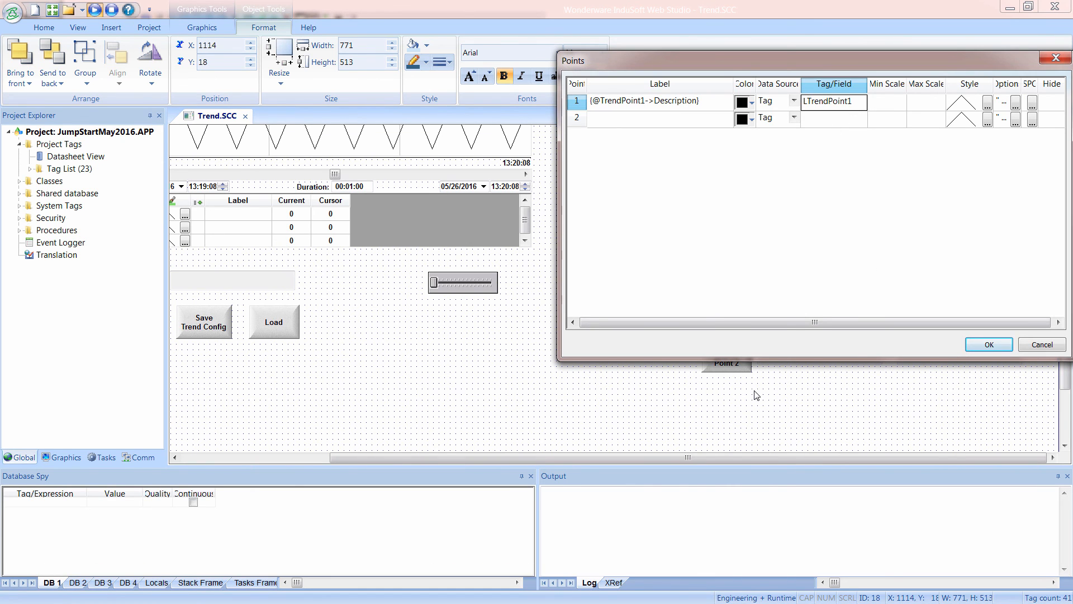
{"action": "left_click", "coordinate": [650, 104]}
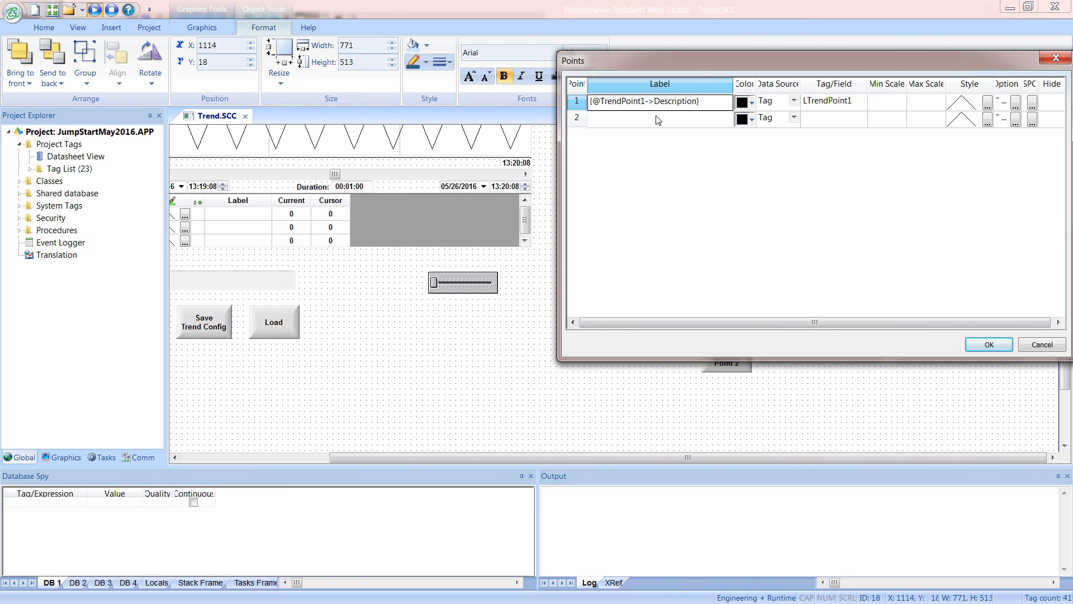
{"action": "left_click", "coordinate": [661, 125]}
{"action": "type", "text": "{@TrendPoint1->Description}"}
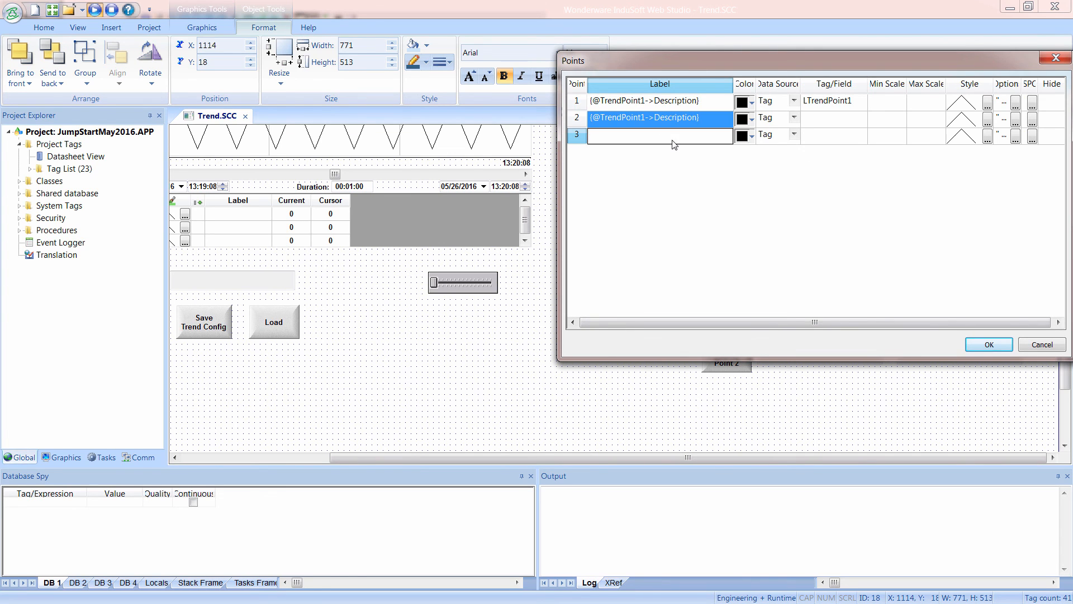
{"action": "left_click", "coordinate": [641, 117]}
{"action": "left_click", "coordinate": [645, 118]}
{"action": "key", "text": "shift+Left"}
{"action": "type", "text": "2"}
Copy point 1's tag to point 2 and change it to LTrendPoint2.
{"action": "left_click", "coordinate": [835, 108]}
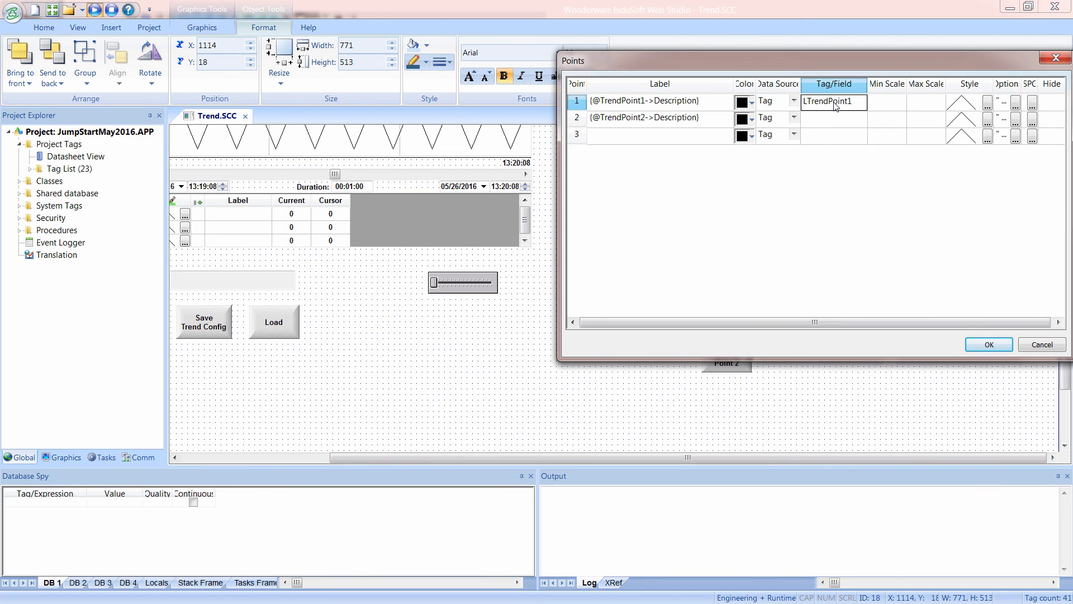
{"action": "left_click", "coordinate": [842, 122]}
{"action": "type", "text": "LTrendPoint1"}
{"action": "left_click", "coordinate": [851, 119]}
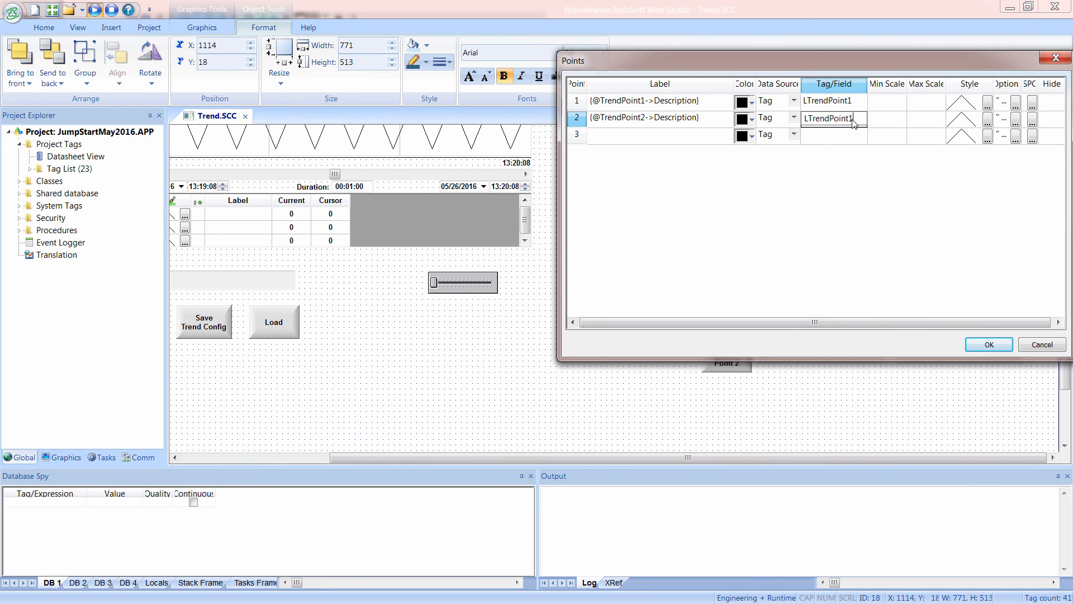
{"action": "left_click_drag", "start_coordinate": [855, 120], "coordinate": [850, 120]}
{"action": "type", "text": "2"}
{"action": "left_click", "coordinate": [679, 123]}
{"action": "left_click", "coordinate": [678, 141]}
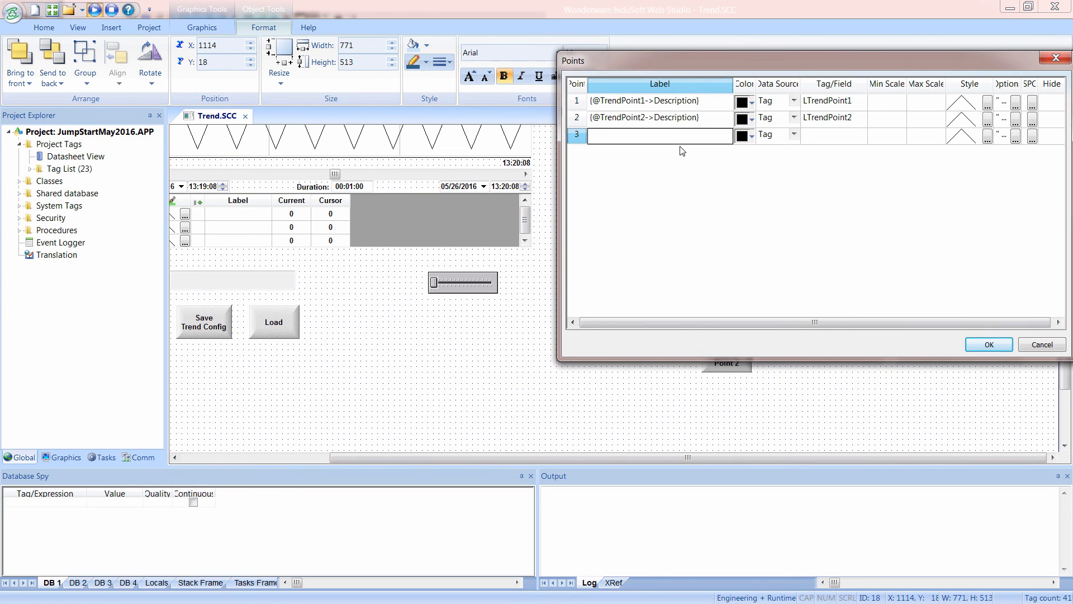
{"action": "type", "text": "{@TrendPoint2->Description}"}
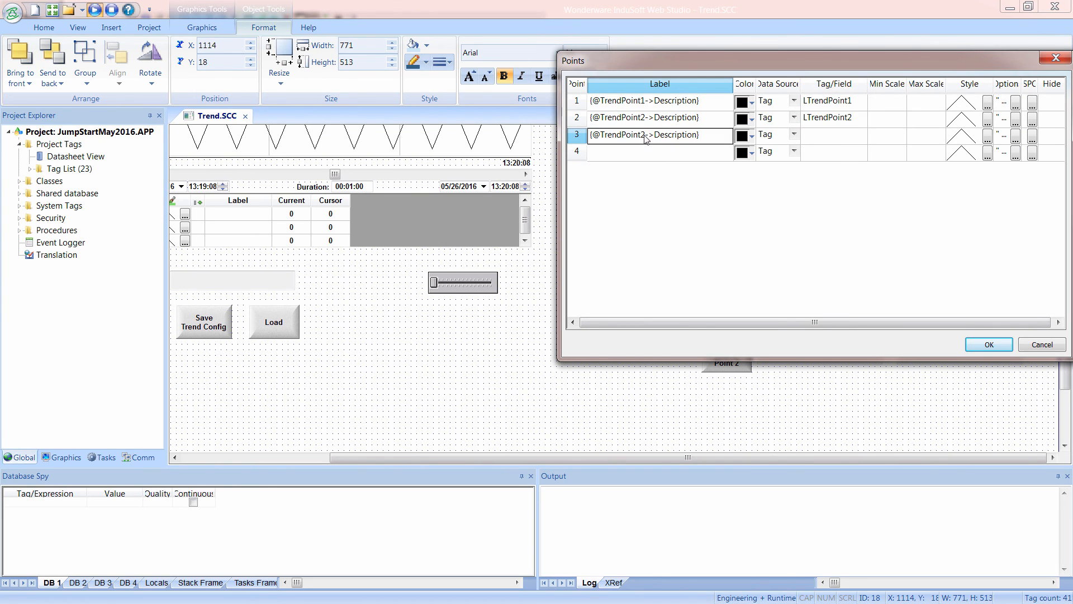
{"action": "left_click", "coordinate": [645, 140]}
{"action": "left_click_drag", "start_coordinate": [647, 141], "coordinate": [644, 143]}
{"action": "type", "text": "3"}
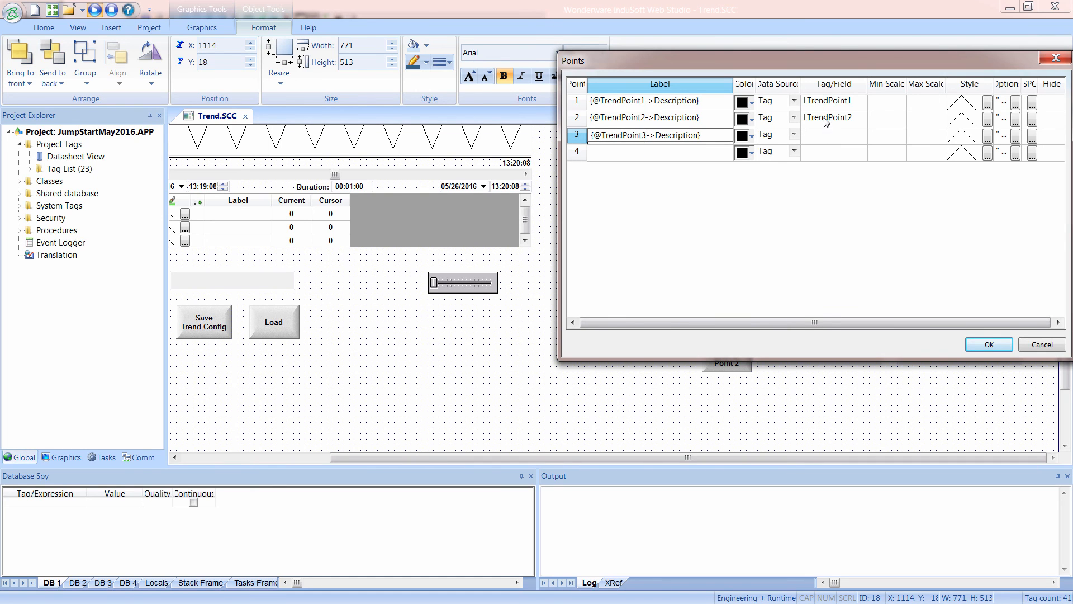
Set point 3's tag to LTrendPoint3, accept the points and close the trend's properties.
{"action": "left_click", "coordinate": [827, 120]}
{"action": "left_click", "coordinate": [835, 139]}
{"action": "type", "text": "LTrendPoint2"}
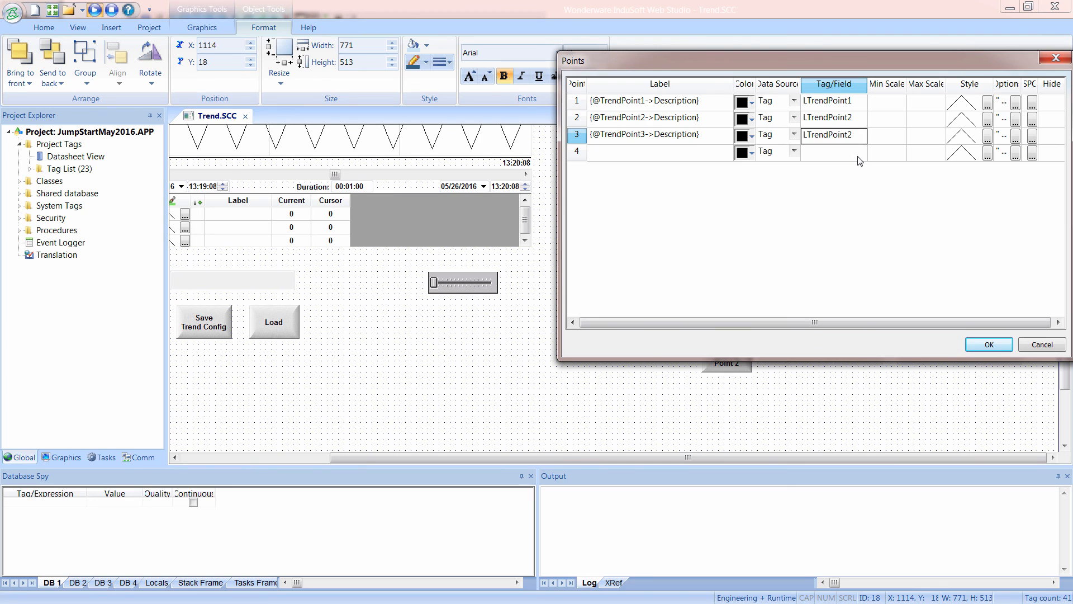
{"action": "left_click_drag", "start_coordinate": [855, 141], "coordinate": [850, 140]}
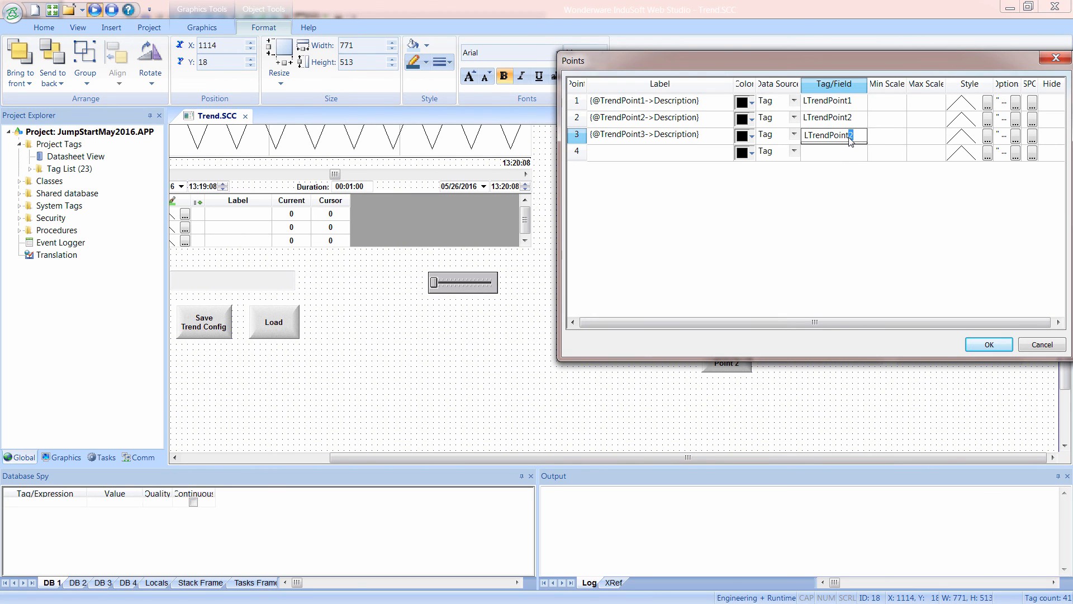
{"action": "type", "text": "3"}
{"action": "left_click", "coordinate": [985, 343]}
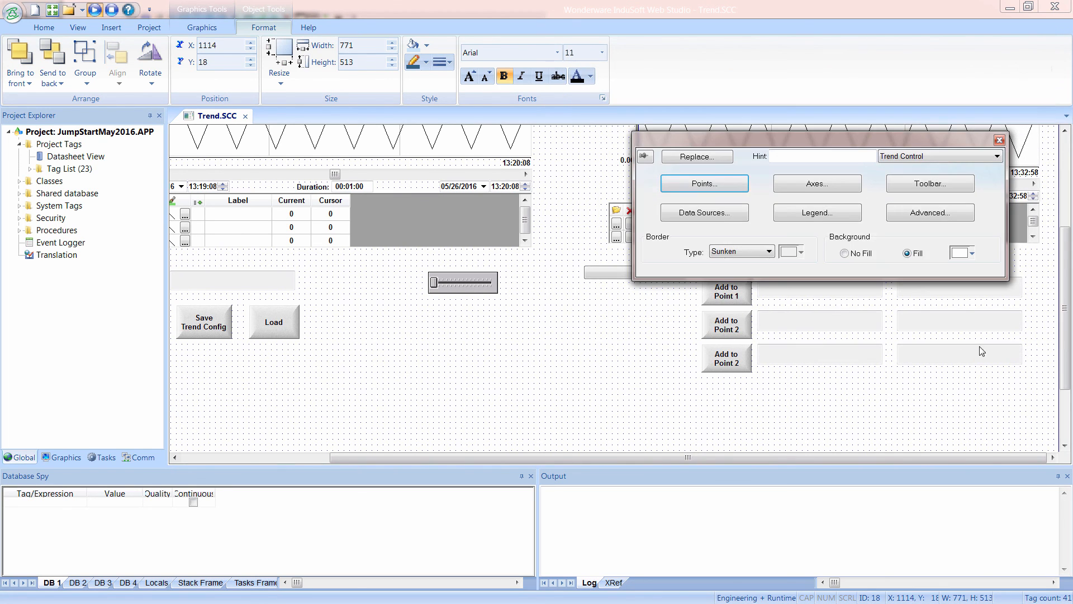
{"action": "left_click", "coordinate": [857, 416]}
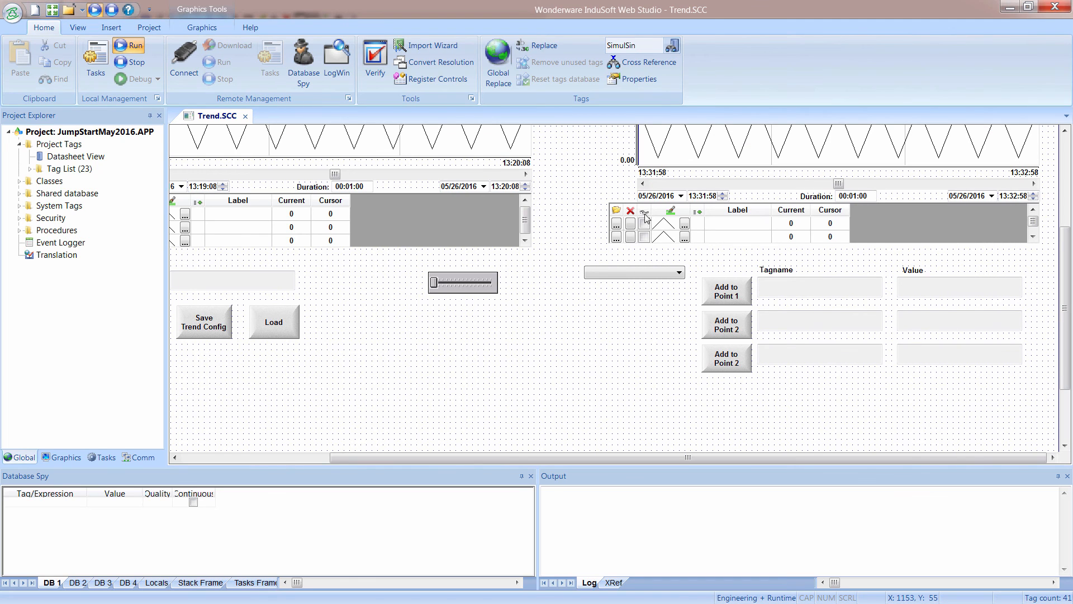
Run the project, assign SimulSin to the second trend's Point 1, and return to the development environment.
{"action": "left_click", "coordinate": [128, 45]}
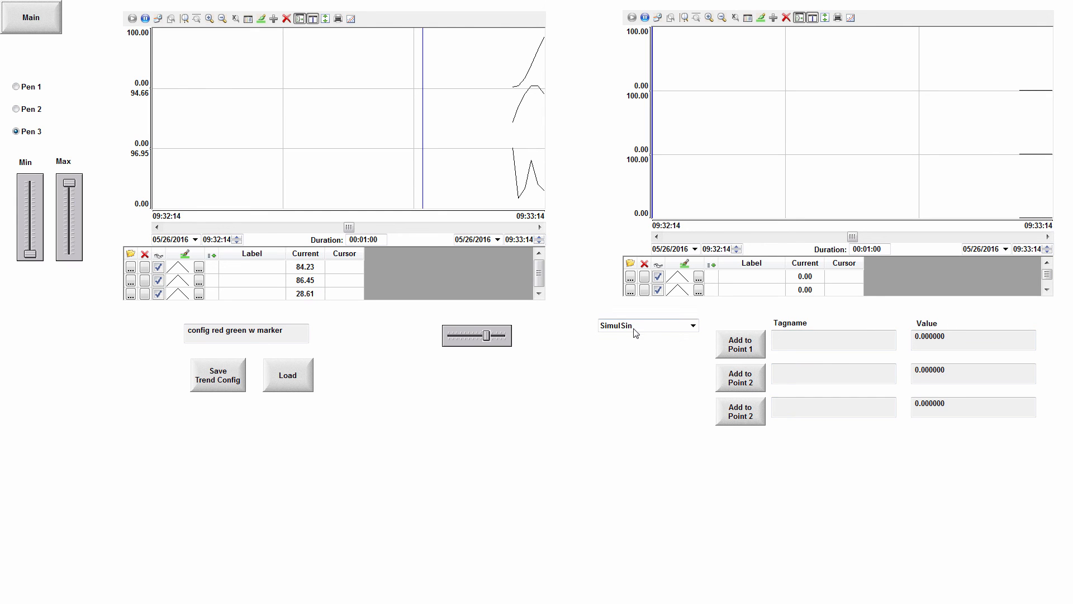
{"action": "left_click", "coordinate": [739, 350]}
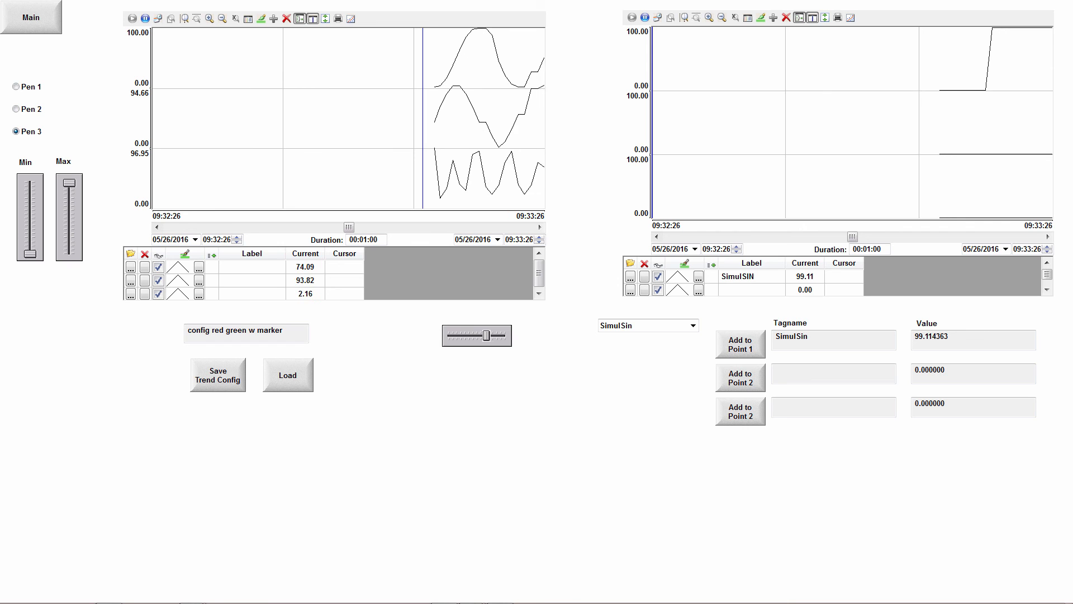
{"action": "key", "text": "alt+Tab"}
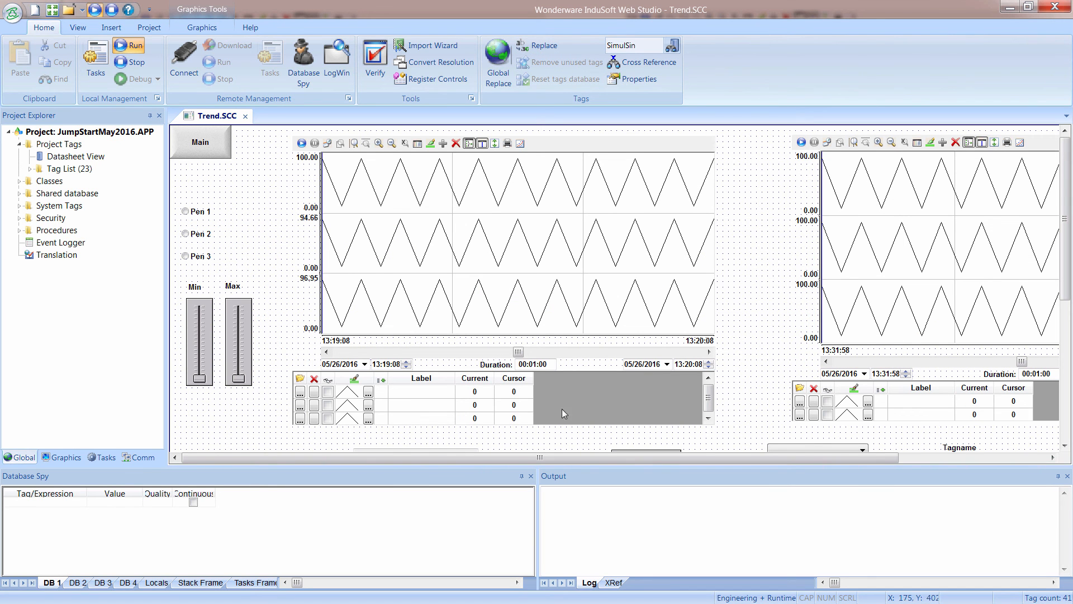
{"action": "left_click", "coordinate": [55, 458]}
{"action": "double_click", "coordinate": [50, 219]}
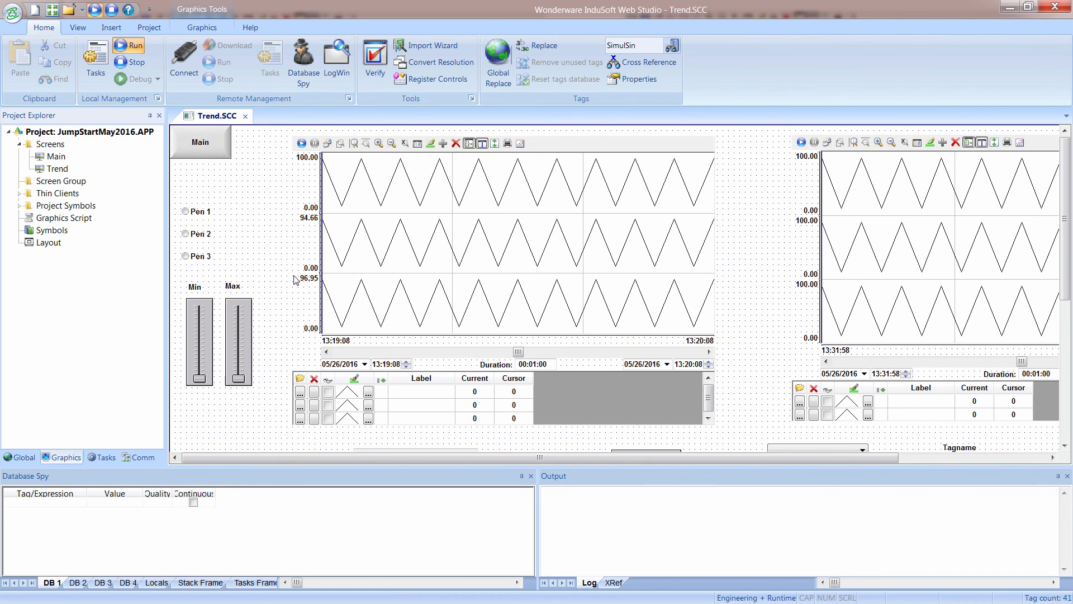
{"action": "left_click", "coordinate": [263, 270]}
{"action": "type", "text": "$LTrendPoint1=$@TrendPoint1 $LTrendPoint2=$@TrendPoint2 $LTrendPoint3=$@TrendPoint3"}
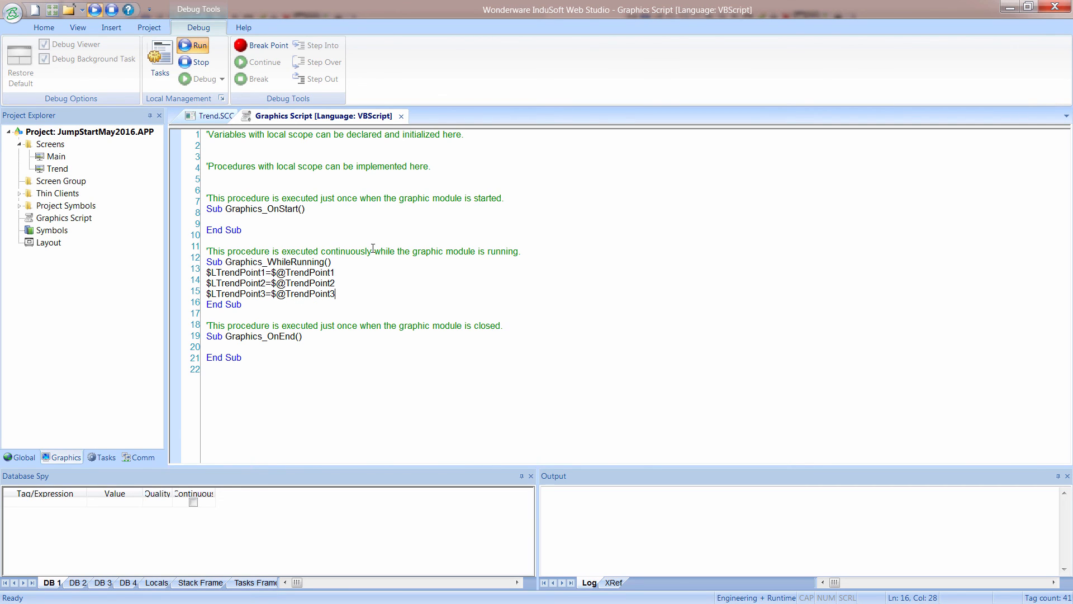
Close the Graphics Script, keeping its changes, and bring the running project's trend screen forward.
{"action": "left_click", "coordinate": [401, 116]}
{"action": "left_click", "coordinate": [512, 356]}
{"action": "left_click", "coordinate": [190, 110]}
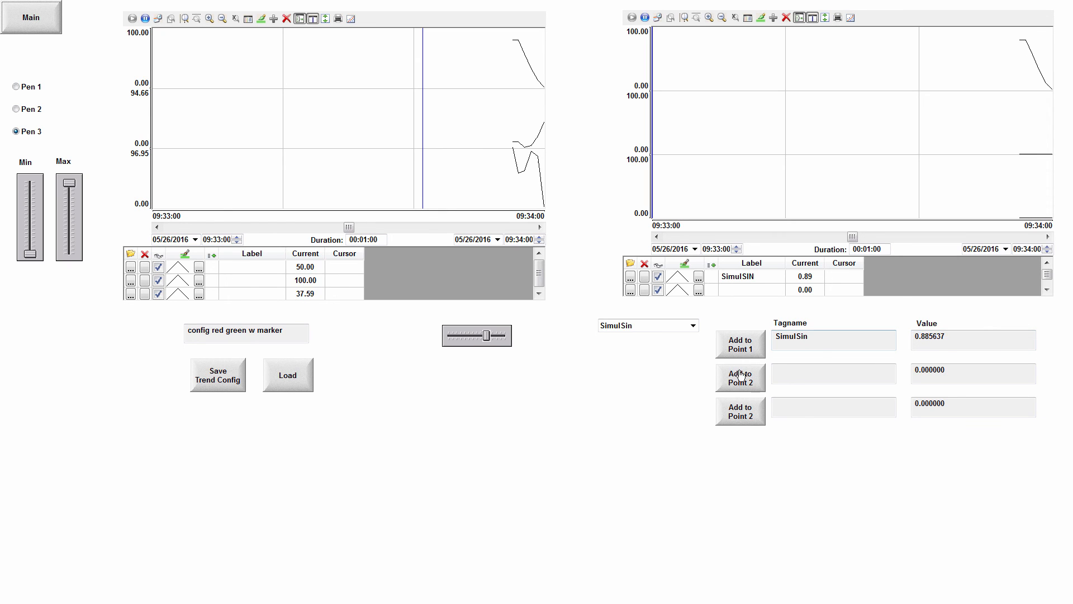
Assign SimulRnd to the second trend's Point 2 and Second to its Point 3 in the running project.
{"action": "left_click", "coordinate": [679, 328]}
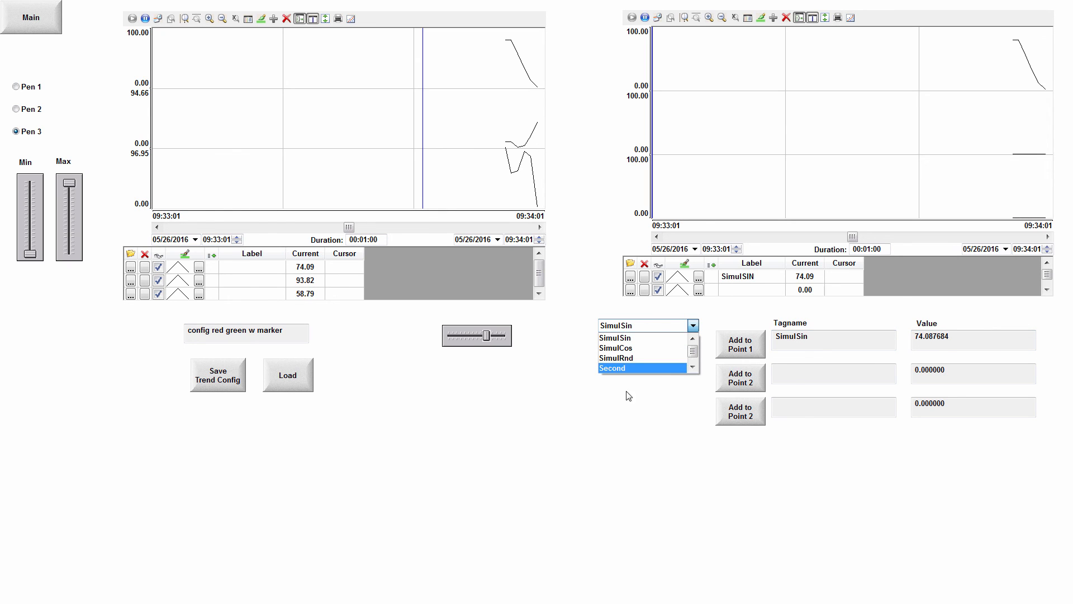
{"action": "left_click", "coordinate": [626, 358]}
{"action": "left_click", "coordinate": [740, 378]}
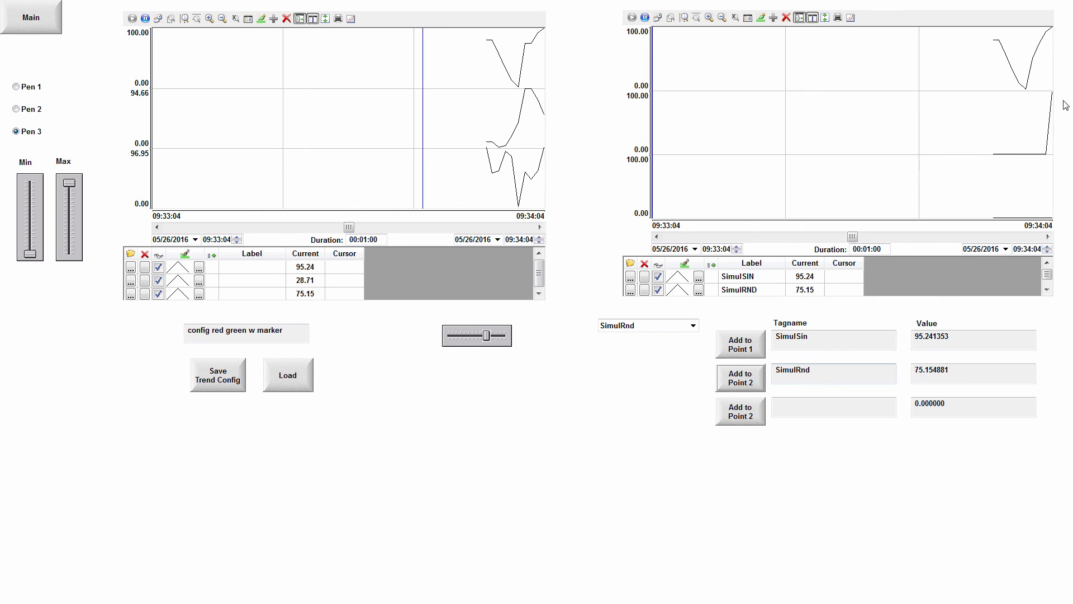
{"action": "left_click", "coordinate": [682, 329]}
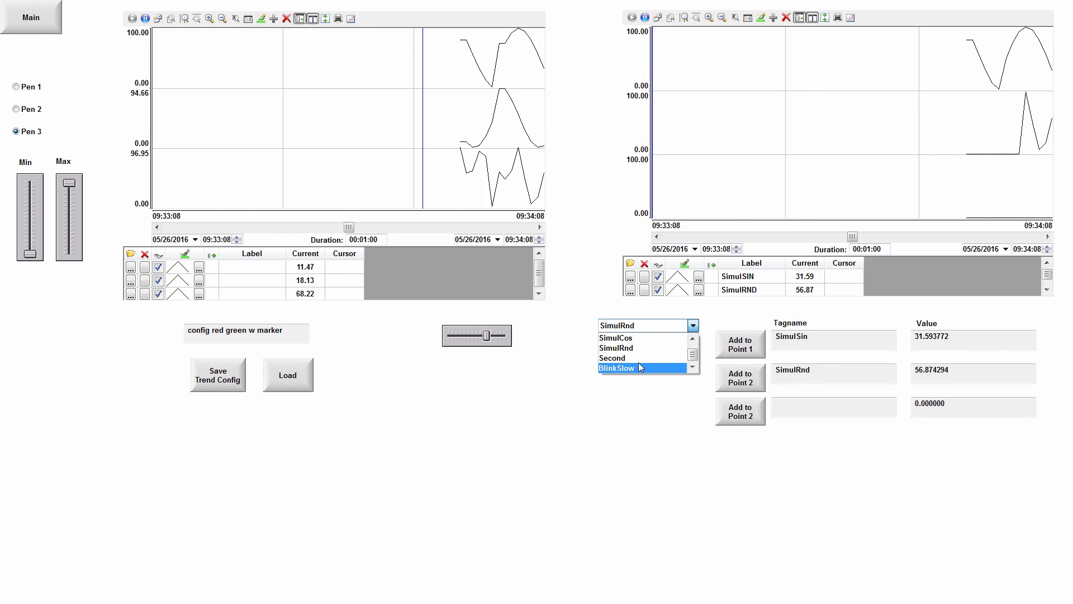
{"action": "left_click", "coordinate": [634, 361]}
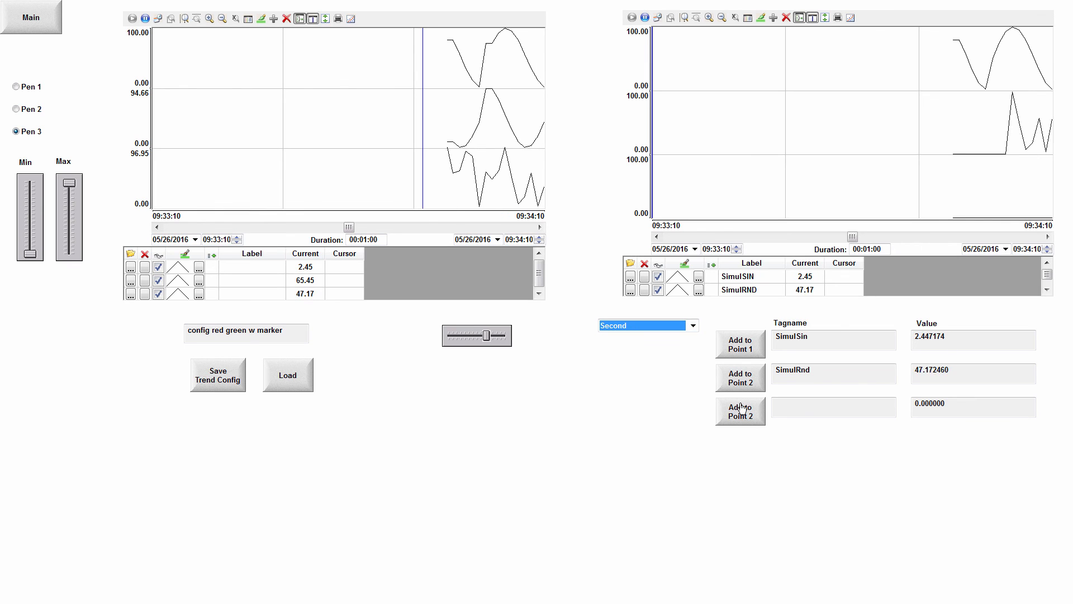
{"action": "left_click", "coordinate": [748, 415]}
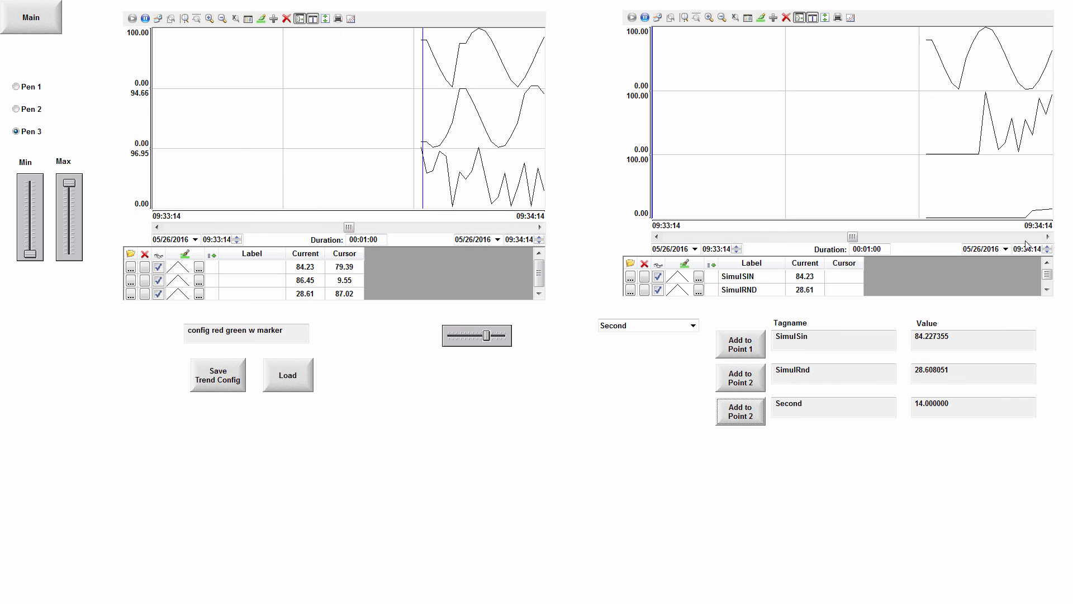
Return to the development environment and change the third Add button's caption to Add to Point 3.
{"action": "key", "text": "alt+Tab"}
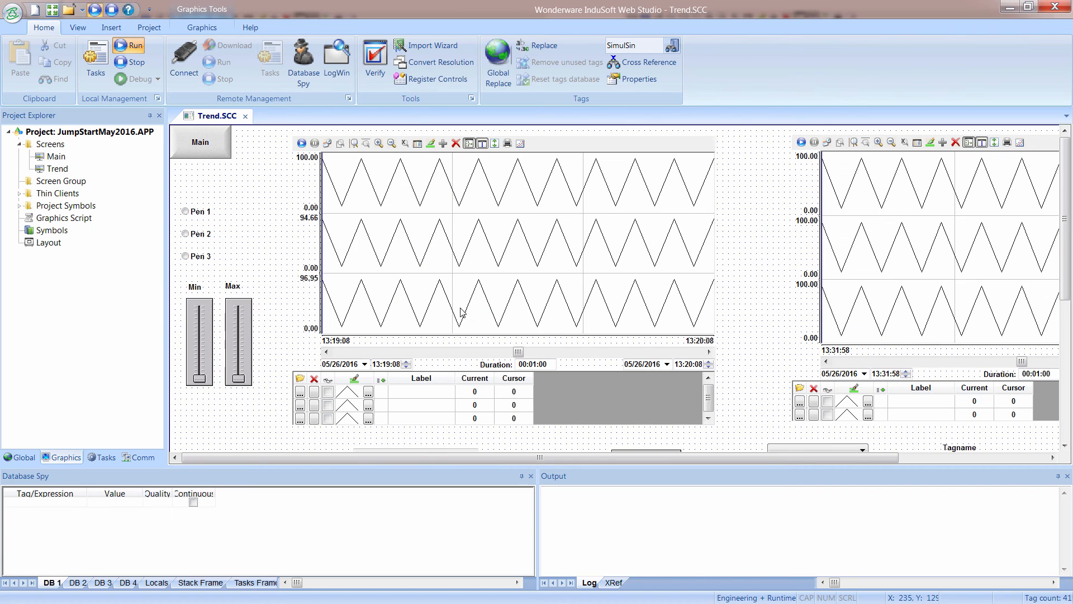
{"action": "scroll", "coordinate": [798, 377], "scroll_direction": "down", "scroll_amount": 5}
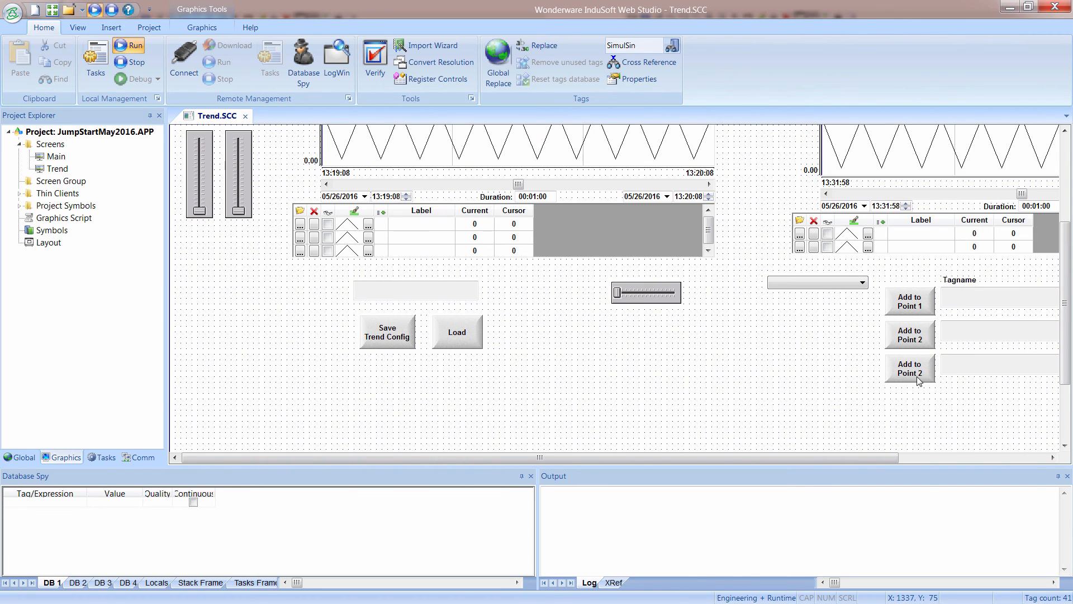
{"action": "left_click", "coordinate": [918, 381]}
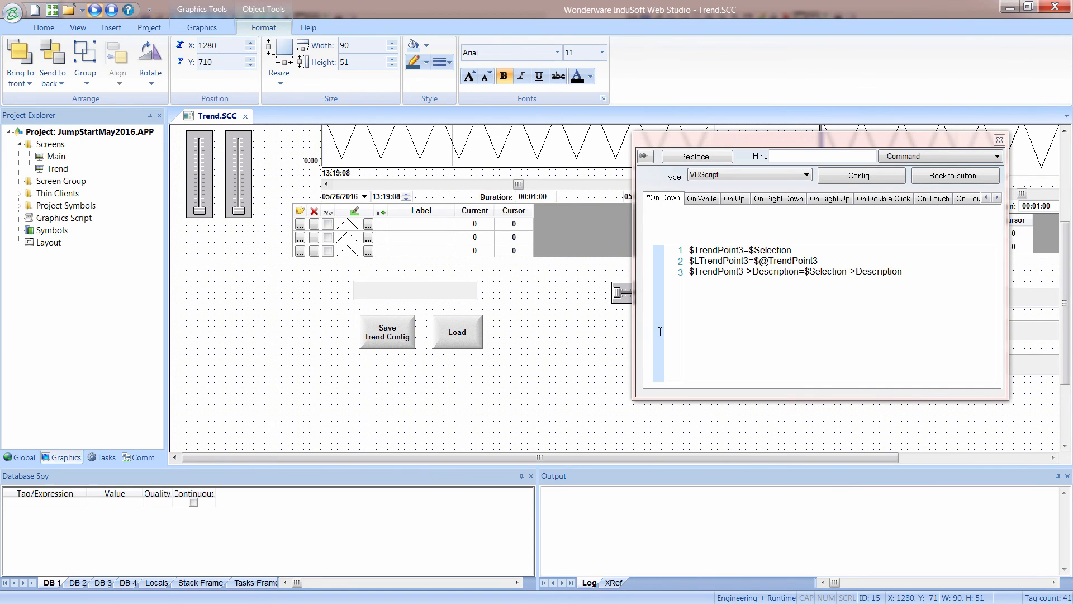
{"action": "left_click", "coordinate": [942, 177]}
{"action": "left_click", "coordinate": [668, 196]}
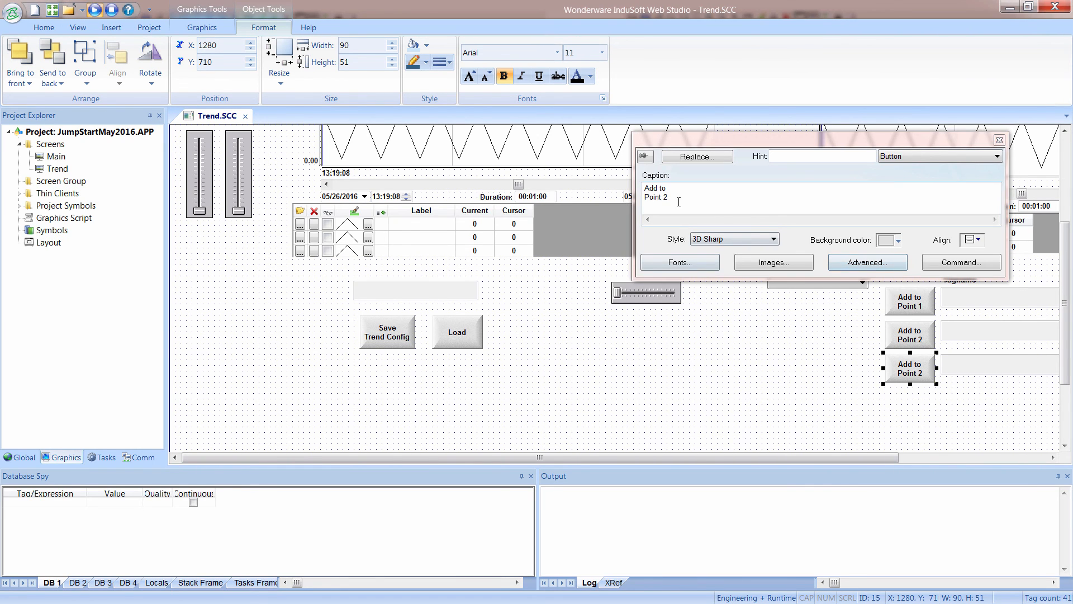
{"action": "type", "text": "3"}
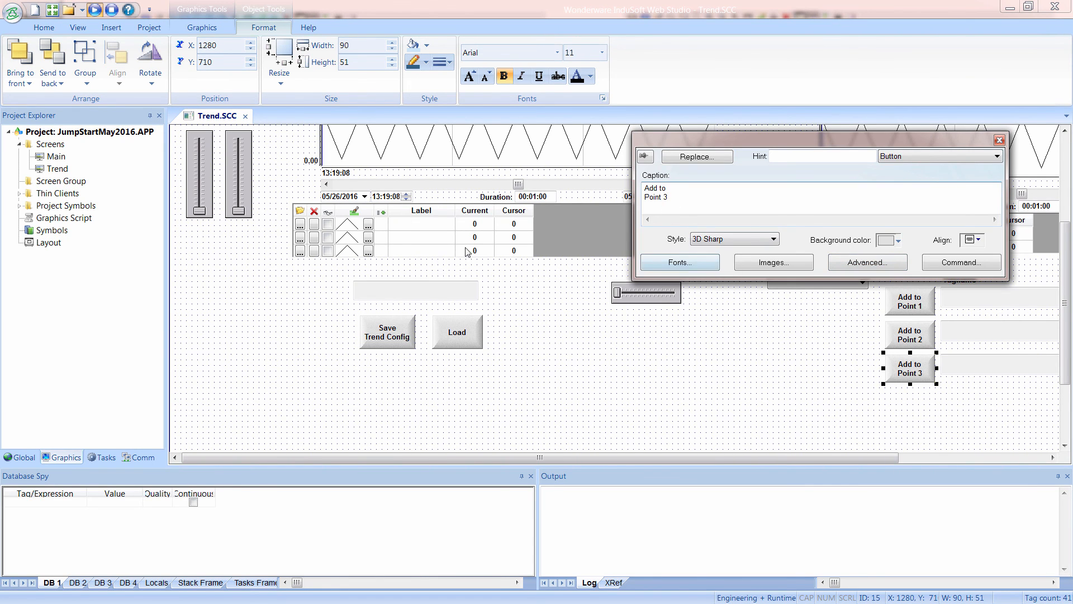
Save the Trend screen and switch back to the running project.
{"action": "left_click", "coordinate": [215, 124]}
{"action": "right_click", "coordinate": [215, 122]}
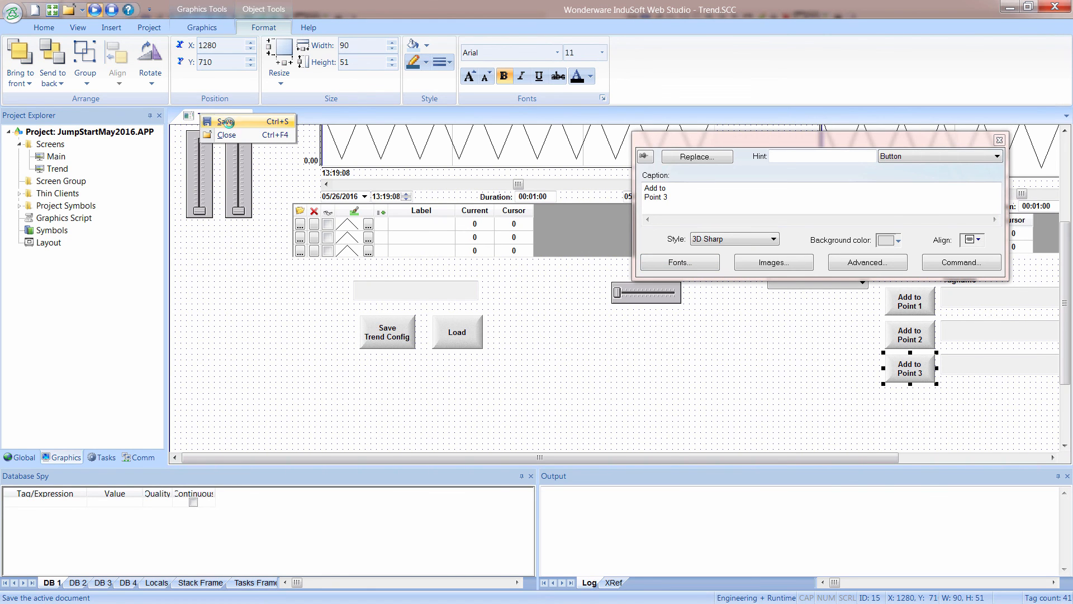
{"action": "left_click", "coordinate": [229, 126]}
{"action": "key", "text": "alt+Tab"}
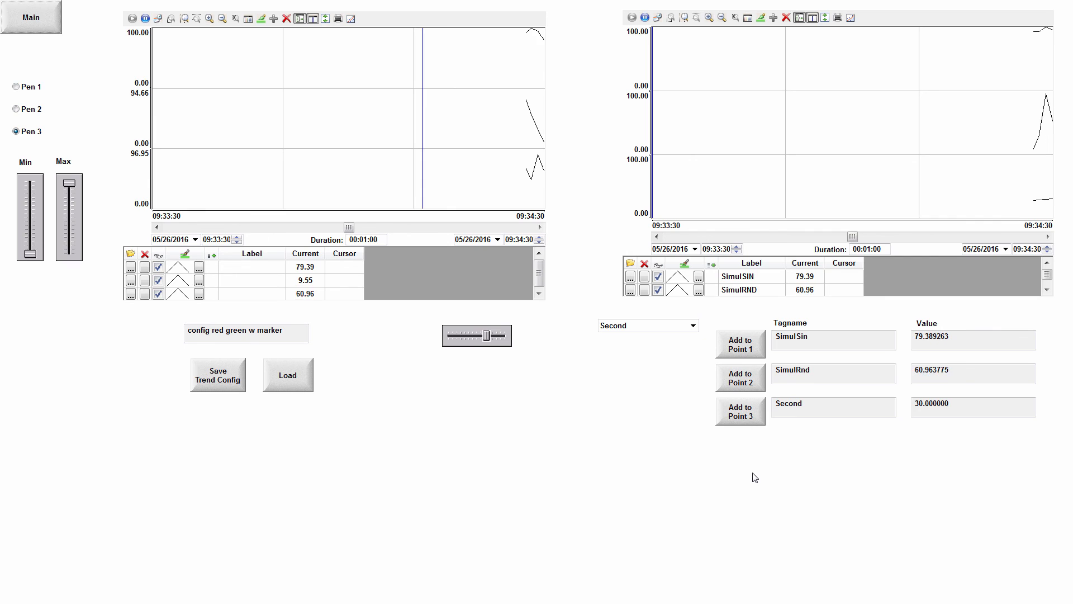
Examine the tag combo box: its choices at runtime, then its static labels list and label tag in the development environment.
{"action": "left_click", "coordinate": [692, 328]}
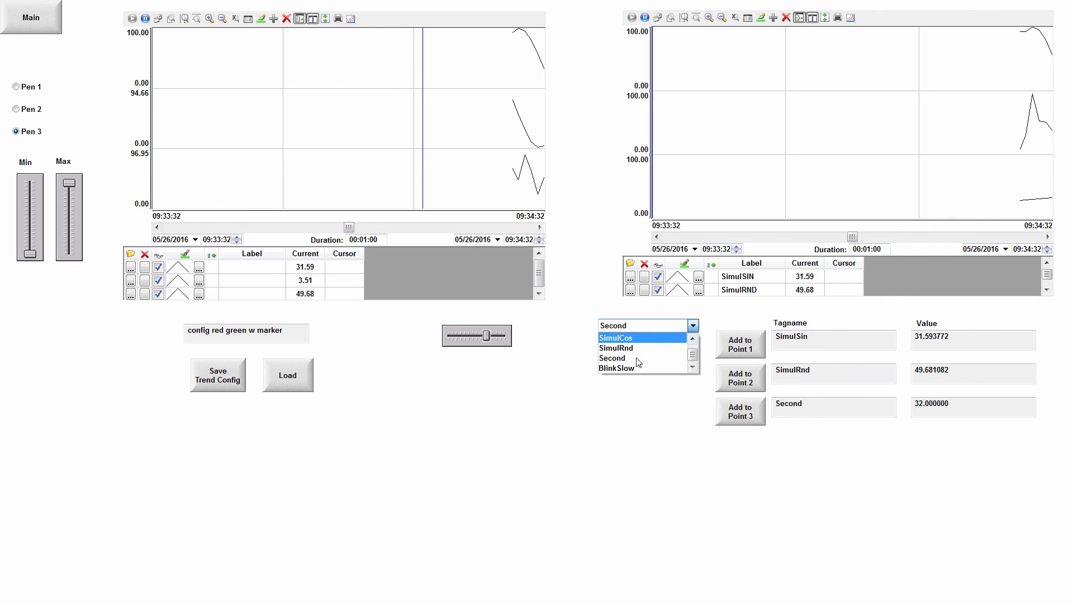
{"action": "mouse_move", "coordinate": [693, 351]}
{"action": "left_mouse_down"}
{"action": "mouse_move", "coordinate": [694, 338]}
{"action": "mouse_move", "coordinate": [695, 358]}
{"action": "left_mouse_up"}
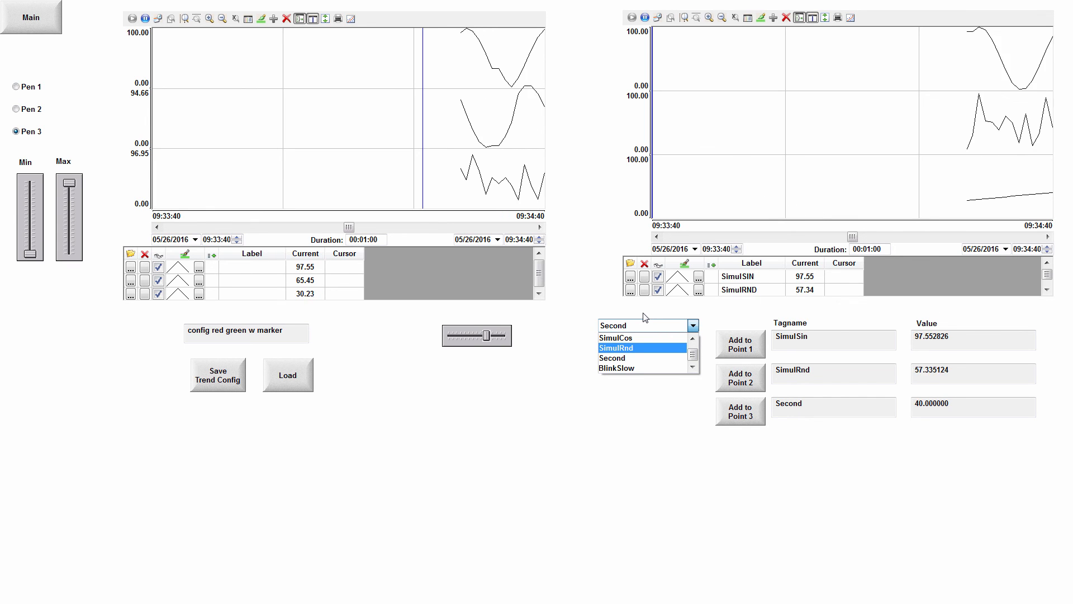
{"action": "key", "text": "alt+Tab"}
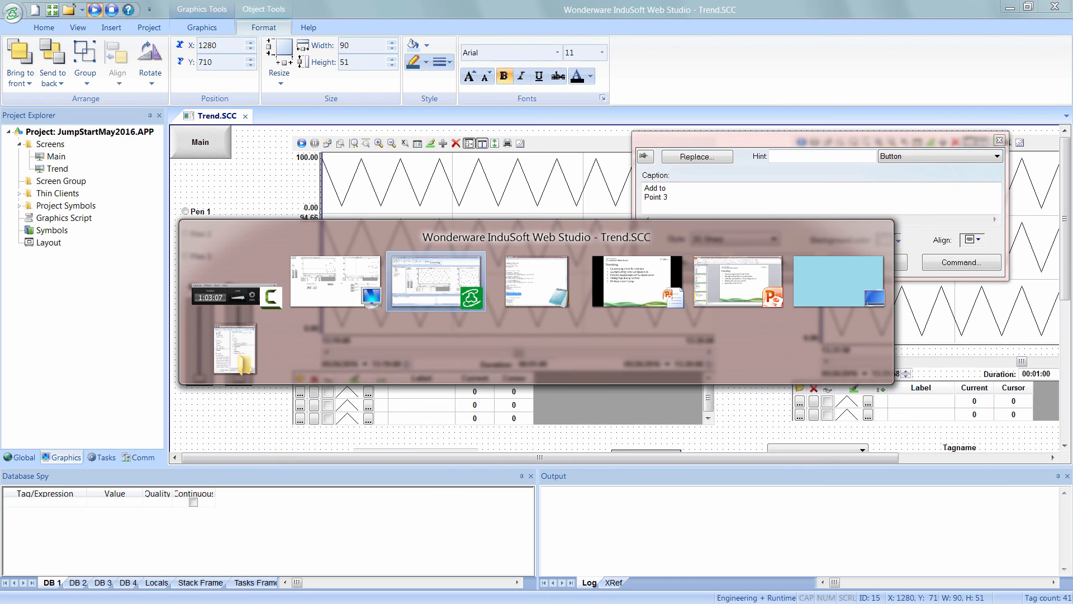
{"action": "left_click", "coordinate": [771, 355]}
{"action": "scroll", "coordinate": [799, 338], "scroll_direction": "down", "scroll_amount": 3}
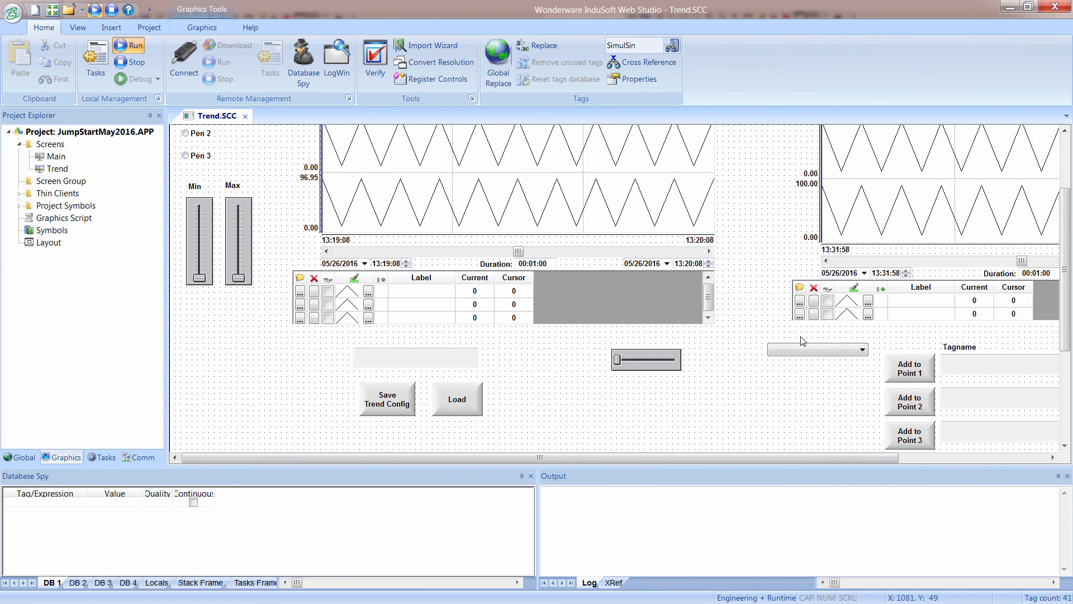
{"action": "double_click", "coordinate": [804, 350]}
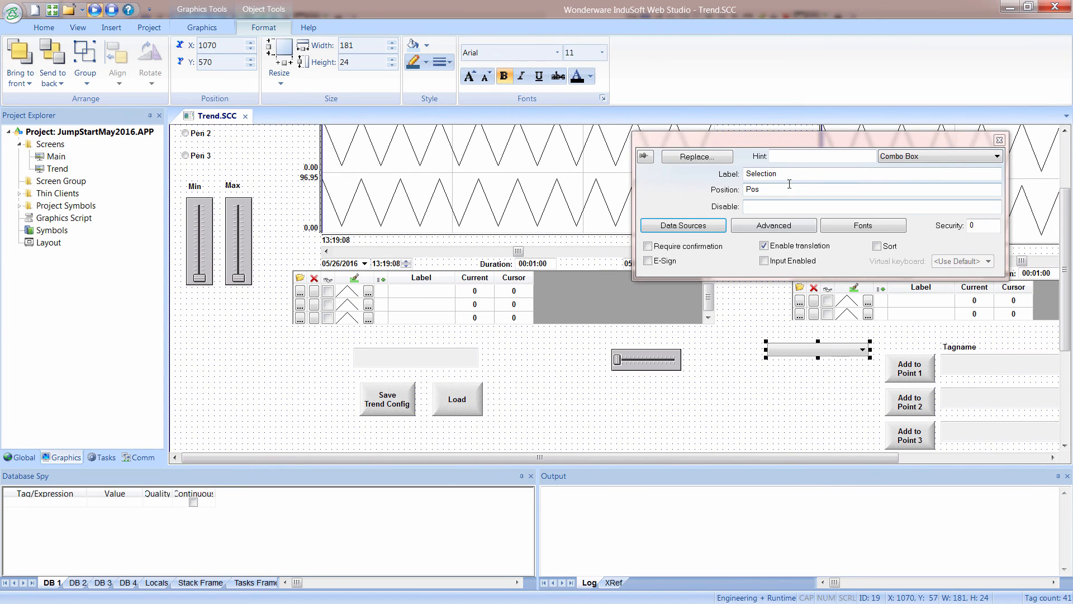
{"action": "left_click", "coordinate": [688, 226]}
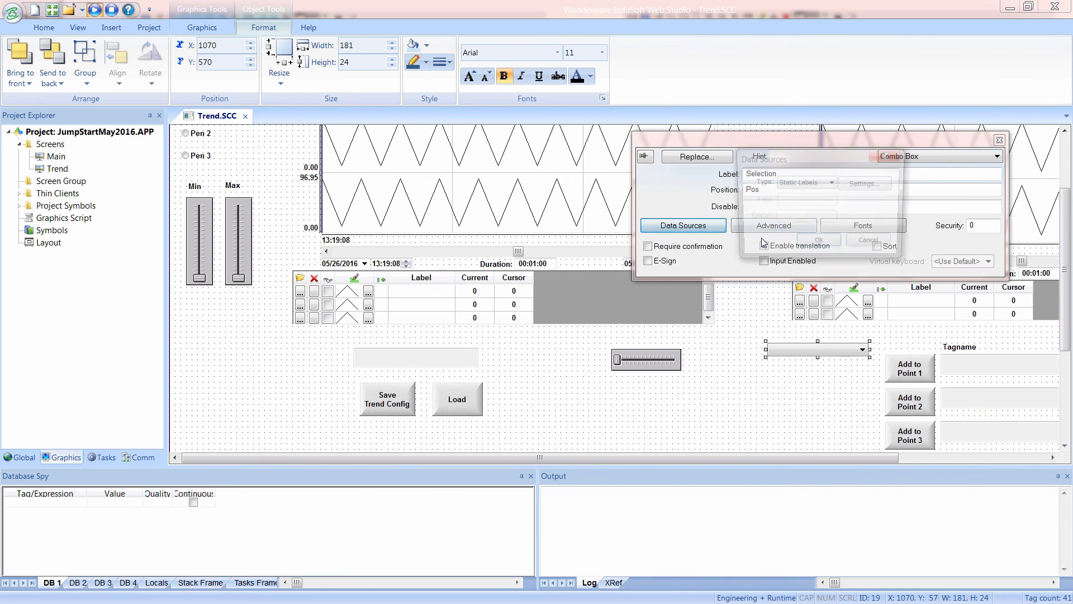
{"action": "left_click", "coordinate": [865, 185]}
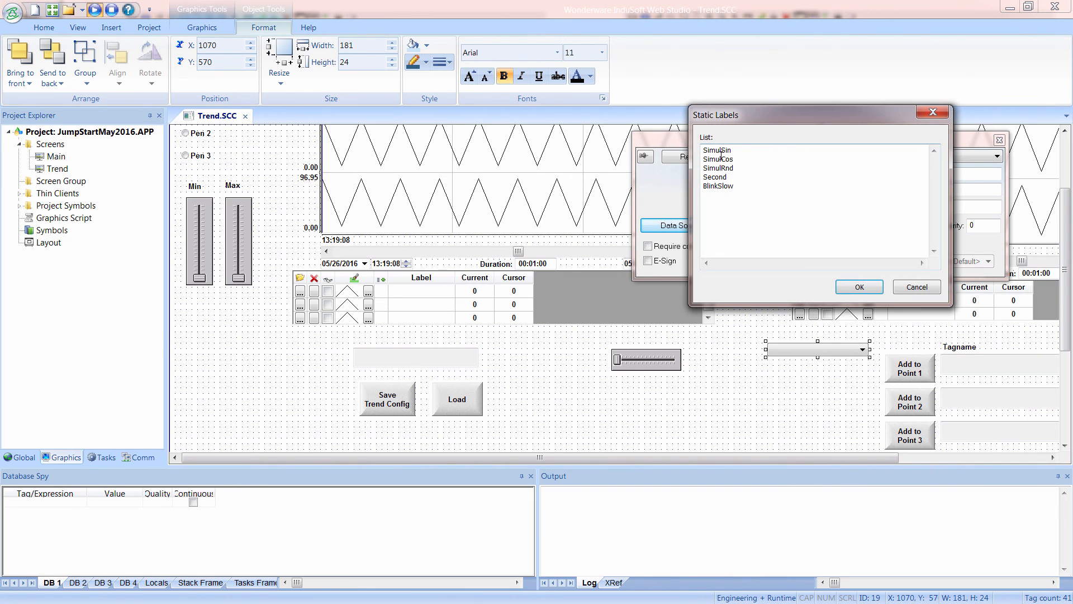
{"action": "left_click", "coordinate": [916, 288]}
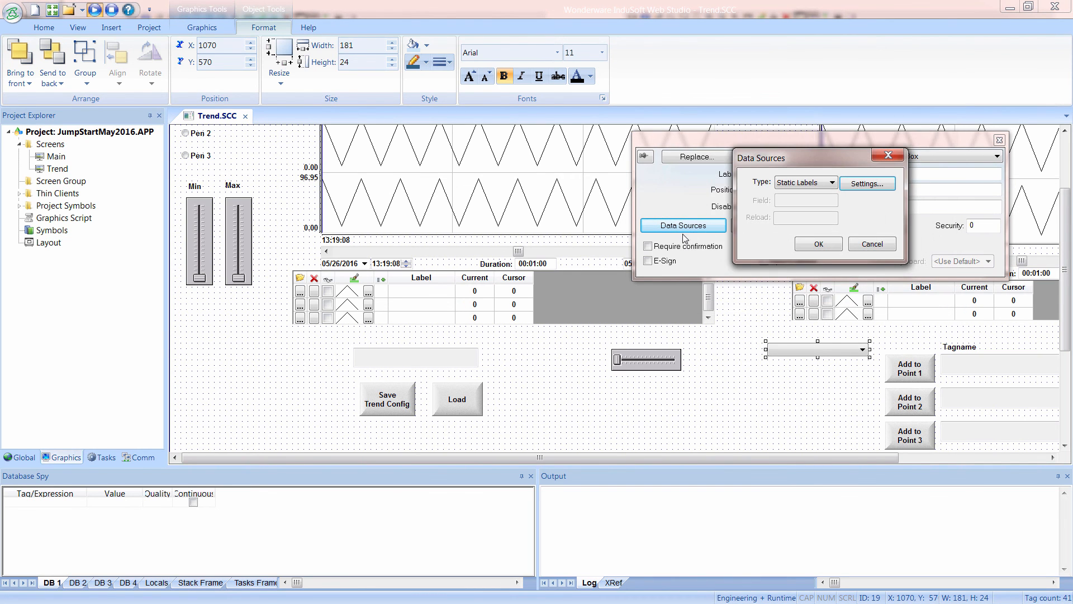
{"action": "left_click", "coordinate": [818, 244]}
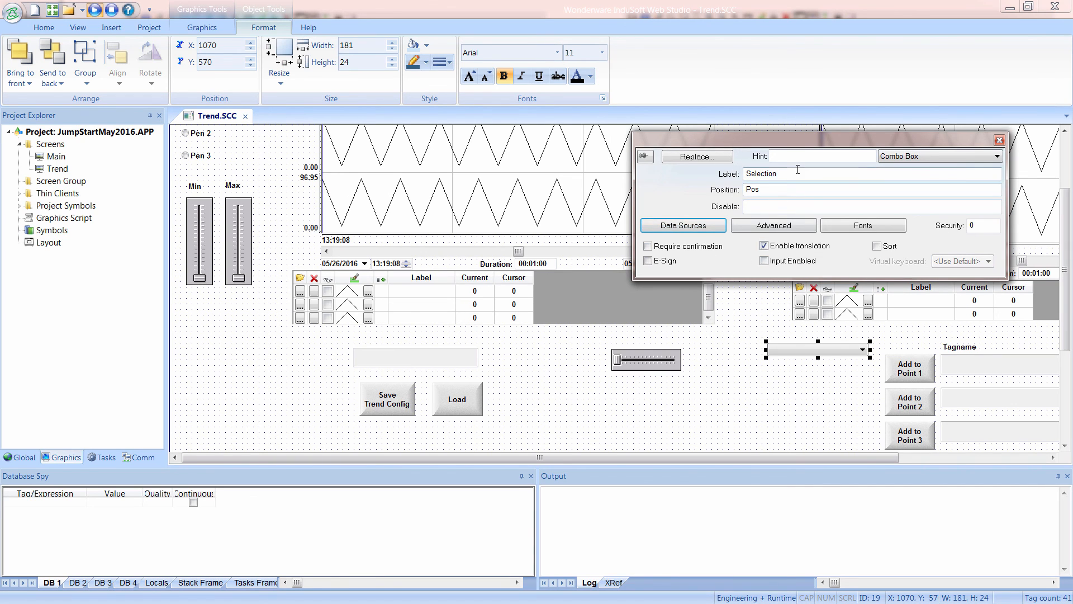
{"action": "double_click", "coordinate": [785, 175]}
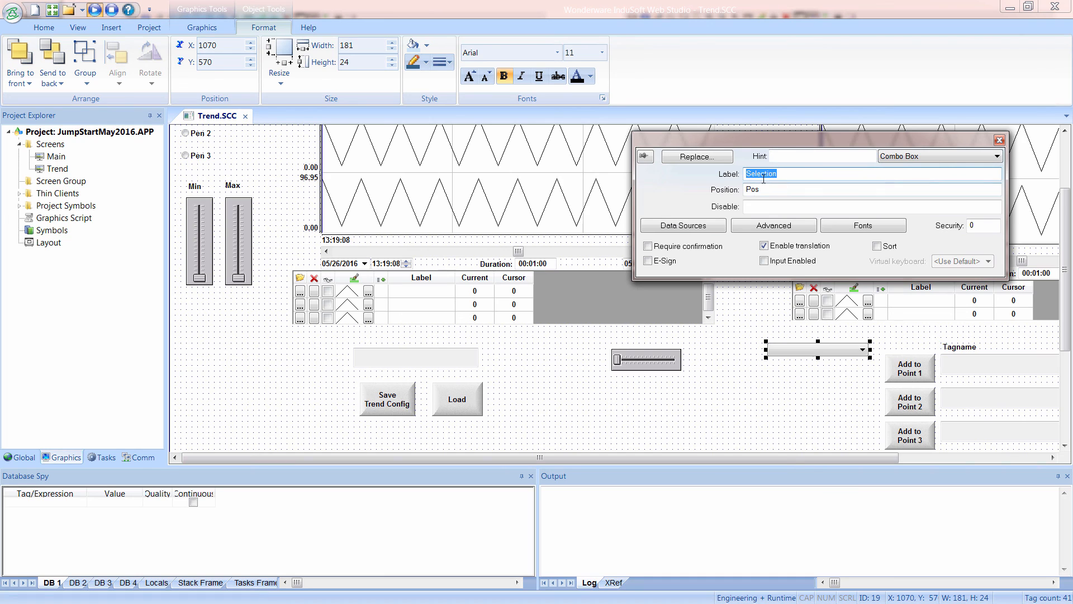
Examine the Add to Point 1 button's On Down script, covering the selection, indirect value and Description assignments, and close its properties.
{"action": "left_click", "coordinate": [852, 391]}
{"action": "left_click", "coordinate": [915, 367]}
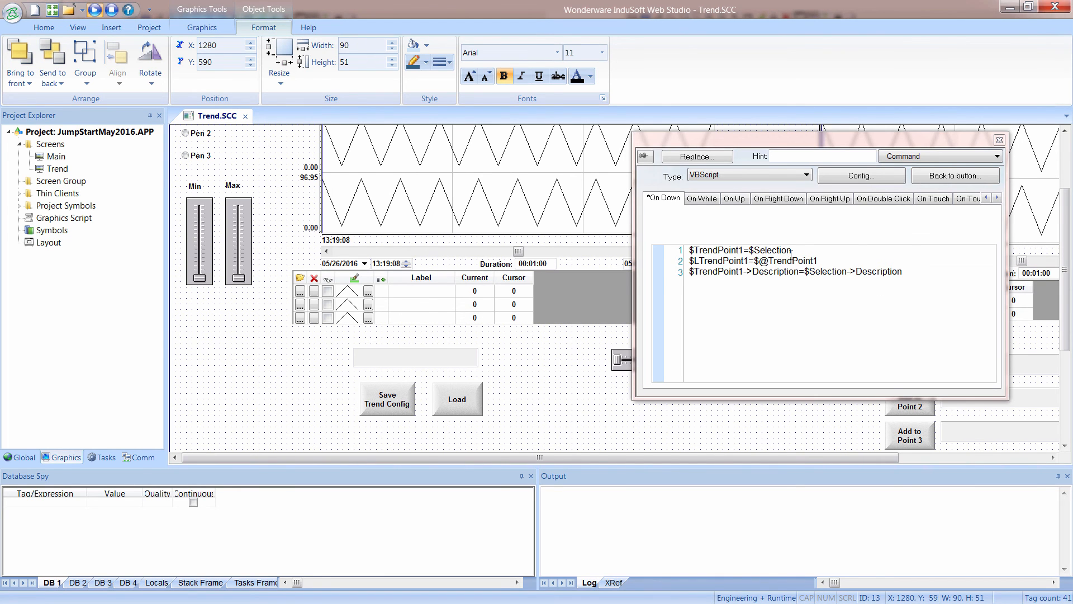
{"action": "left_click", "coordinate": [771, 249]}
{"action": "left_click_drag", "start_coordinate": [746, 250], "coordinate": [690, 250]}
{"action": "left_click_drag", "start_coordinate": [822, 260], "coordinate": [694, 261]}
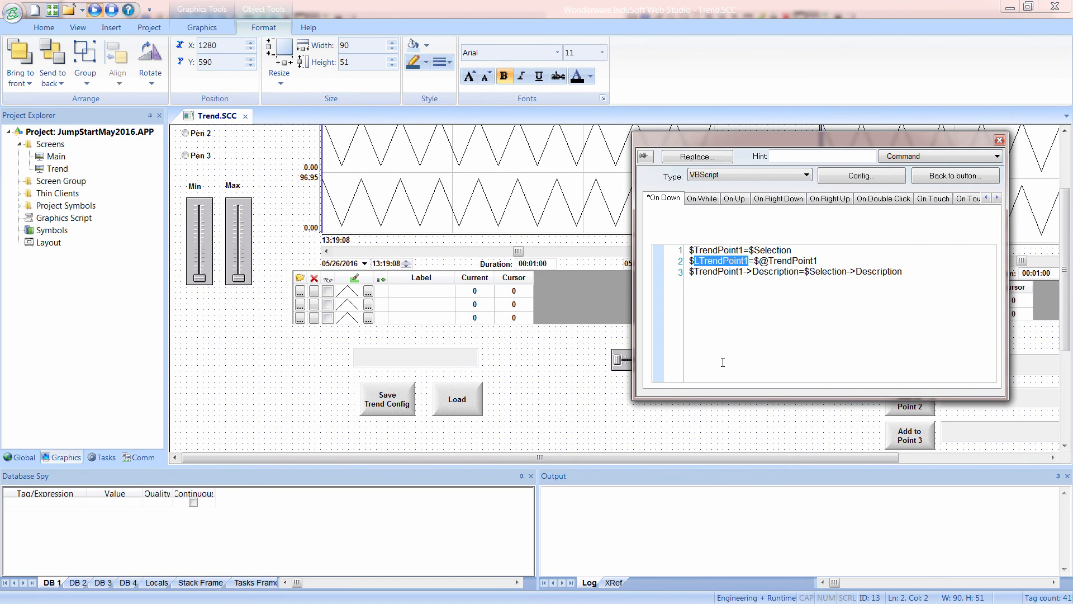
{"action": "left_click", "coordinate": [770, 249]}
{"action": "left_click_drag", "start_coordinate": [849, 271], "coordinate": [903, 272]}
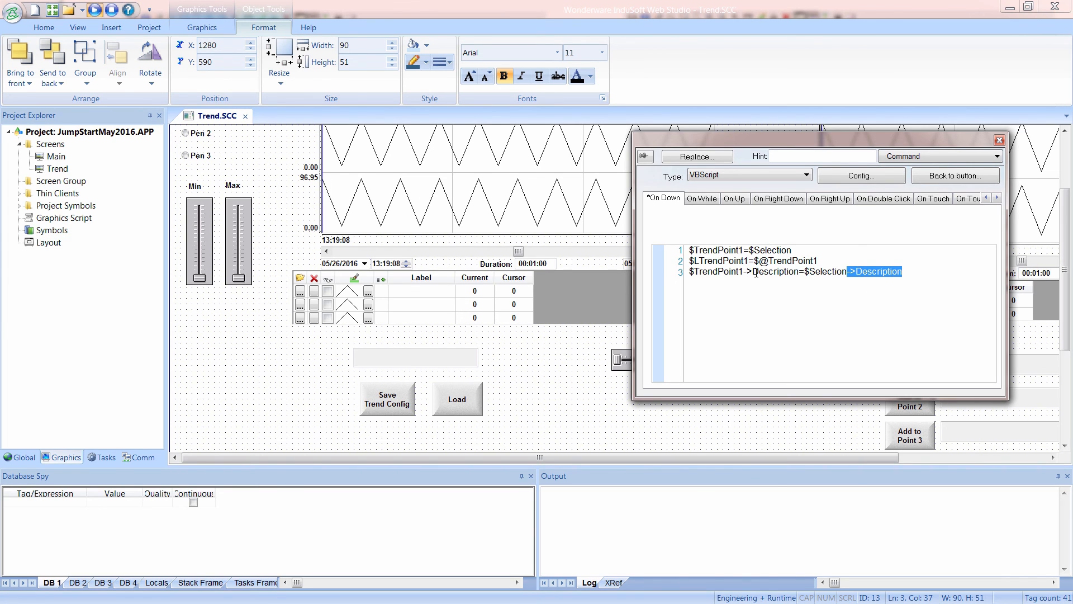
{"action": "left_click_drag", "start_coordinate": [799, 272], "coordinate": [748, 274]}
{"action": "left_click", "coordinate": [999, 140]}
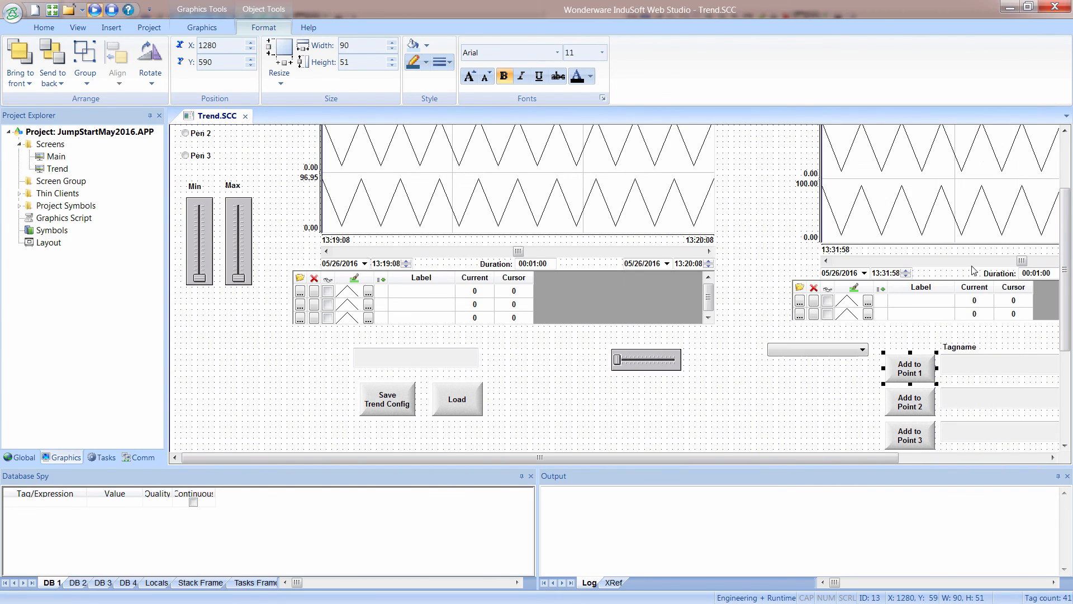
Examine the second trend's points, widening the Label column to read the full label expressions, and accept the points.
{"action": "double_click", "coordinate": [907, 203]}
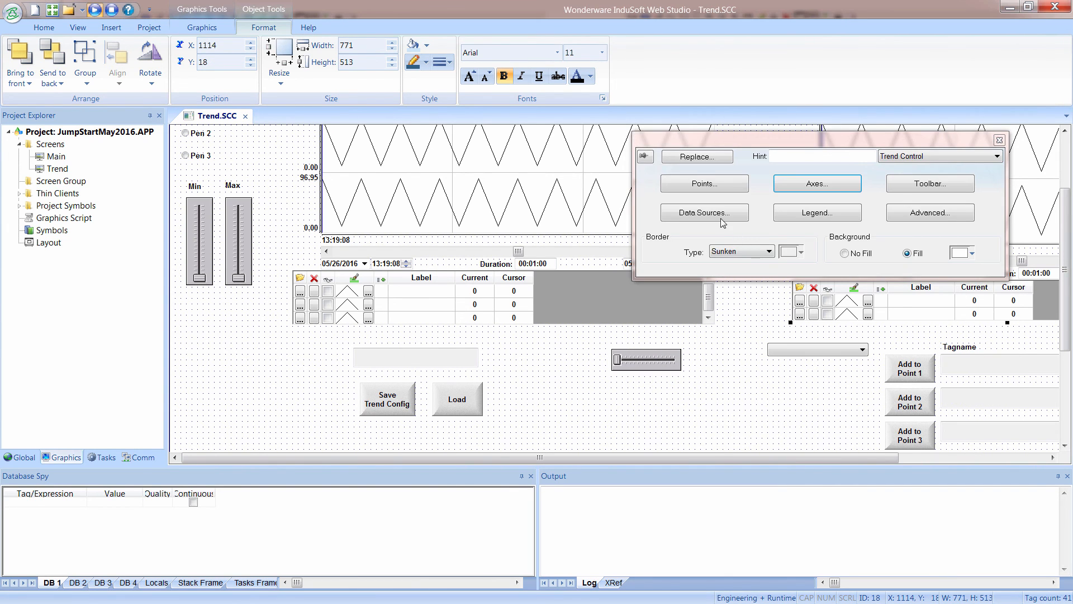
{"action": "left_click", "coordinate": [705, 189]}
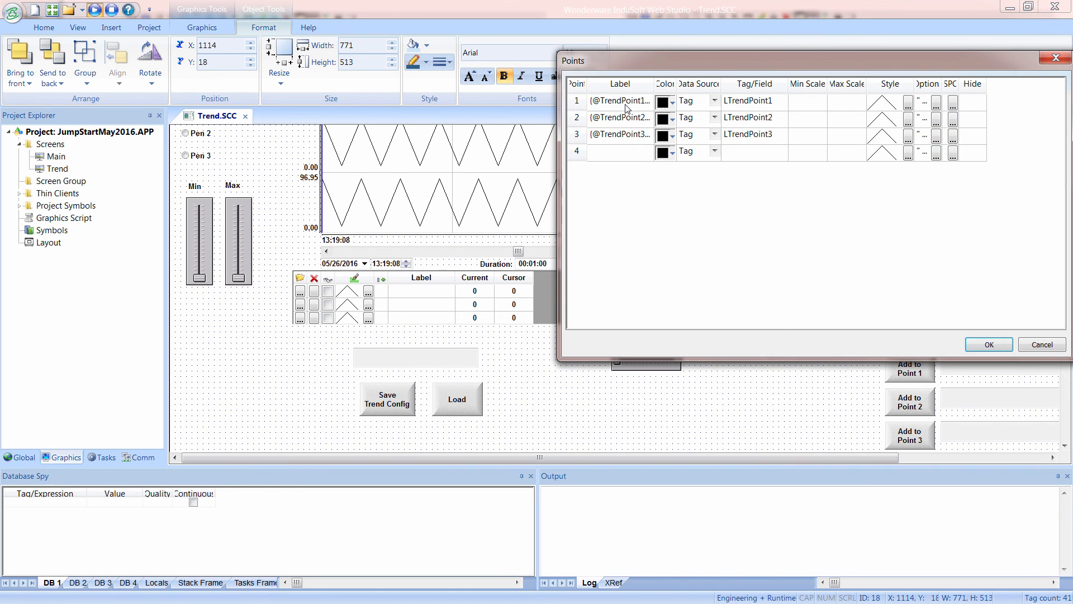
{"action": "left_click_drag", "start_coordinate": [654, 85], "coordinate": [720, 99]}
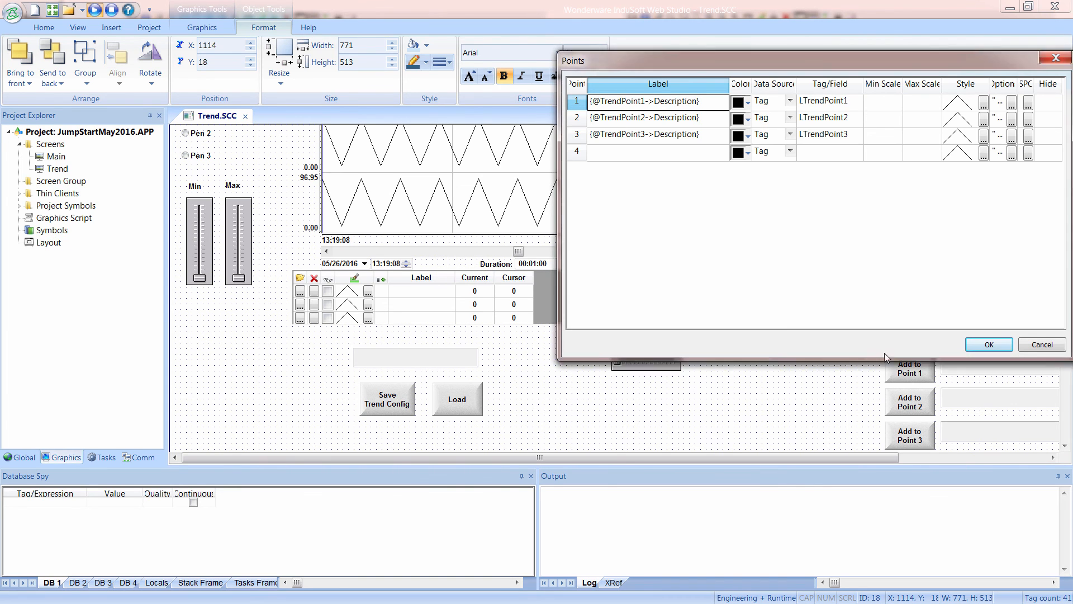
{"action": "left_click", "coordinate": [985, 344]}
Review the Graphics Script's Graphics_WhileRunning procedure, and close the script and the trend's properties.
{"action": "double_click", "coordinate": [72, 221]}
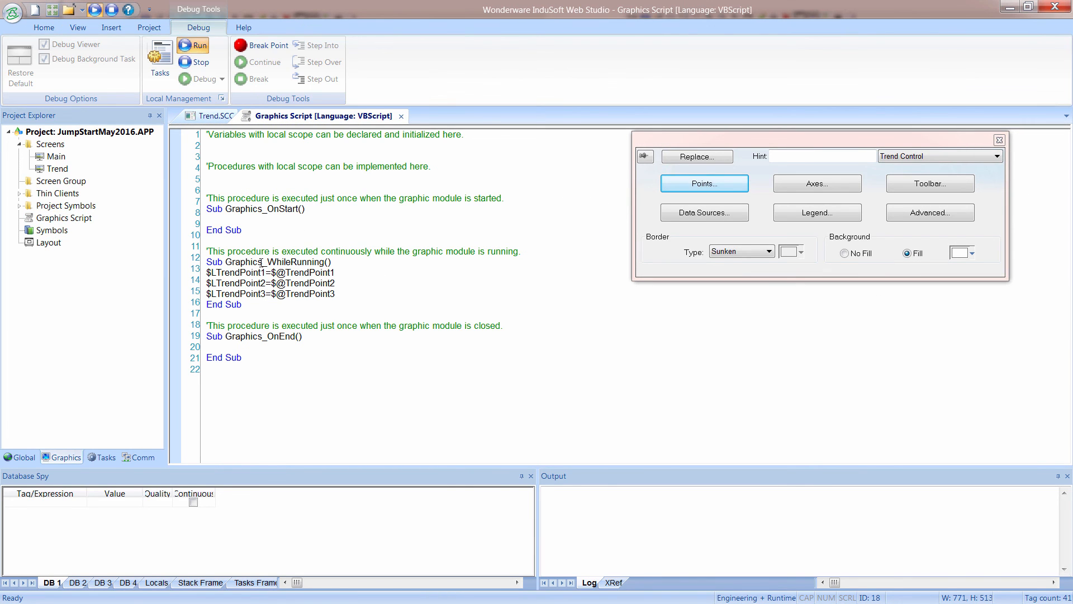
{"action": "left_click", "coordinate": [401, 117]}
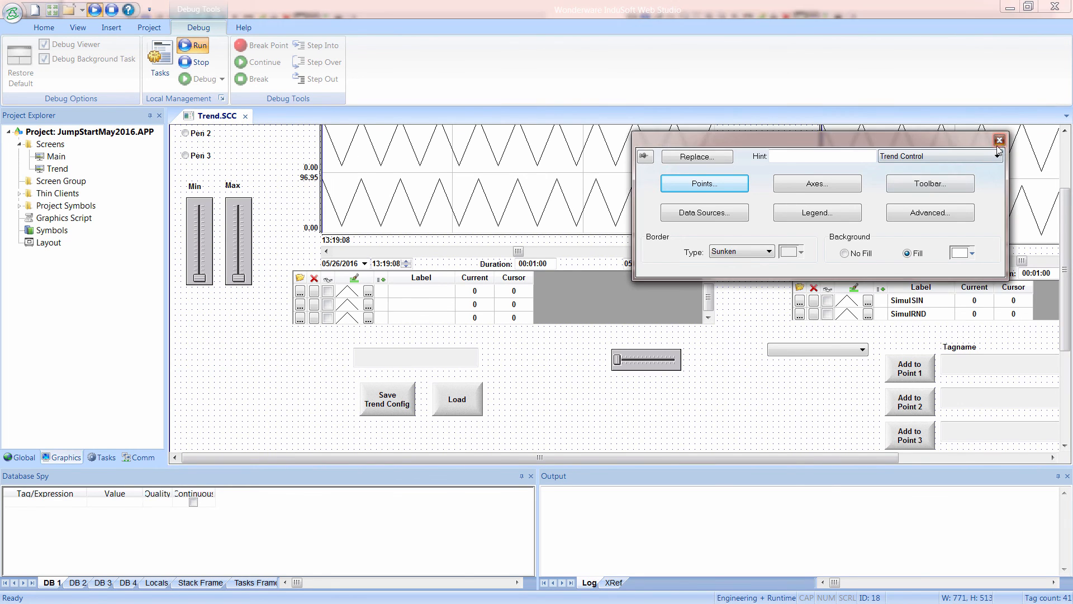
{"action": "left_click", "coordinate": [999, 140]}
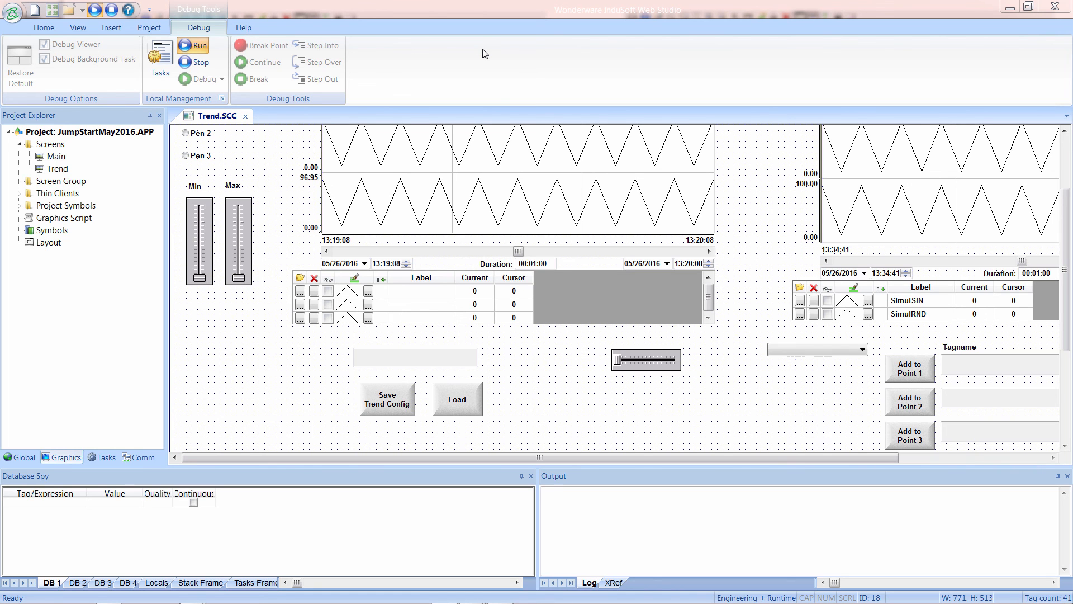
Switch to the Trending slide to read the topic on multiple cursor dumps, and return to InduSoft Web Studio.
{"action": "key", "text": "alt+Tab"}
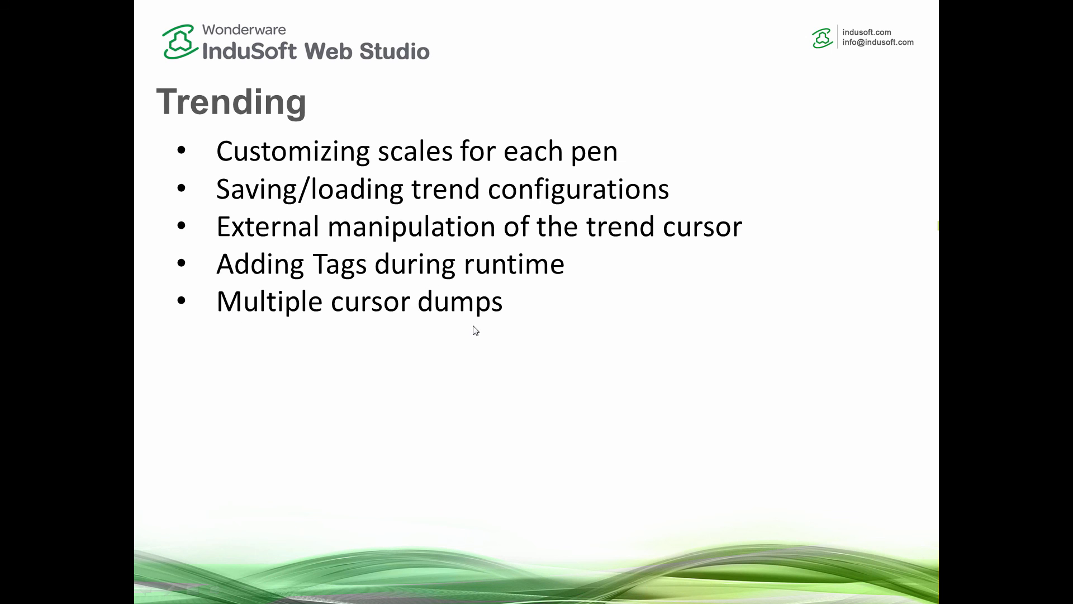
{"action": "key", "text": "alt+Tab"}
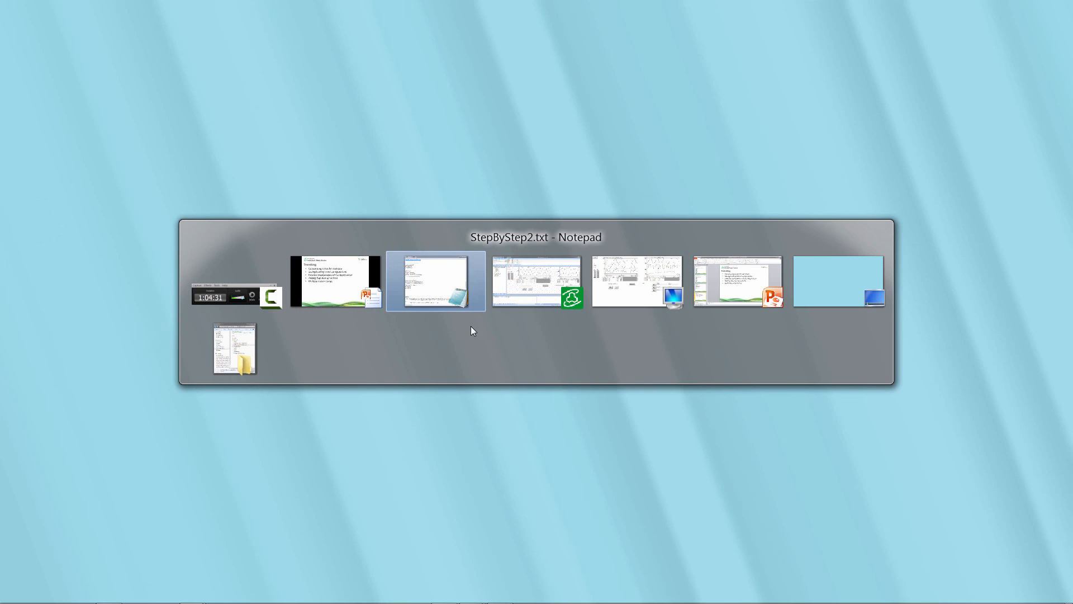
{"action": "key", "text": "alt+Tab"}
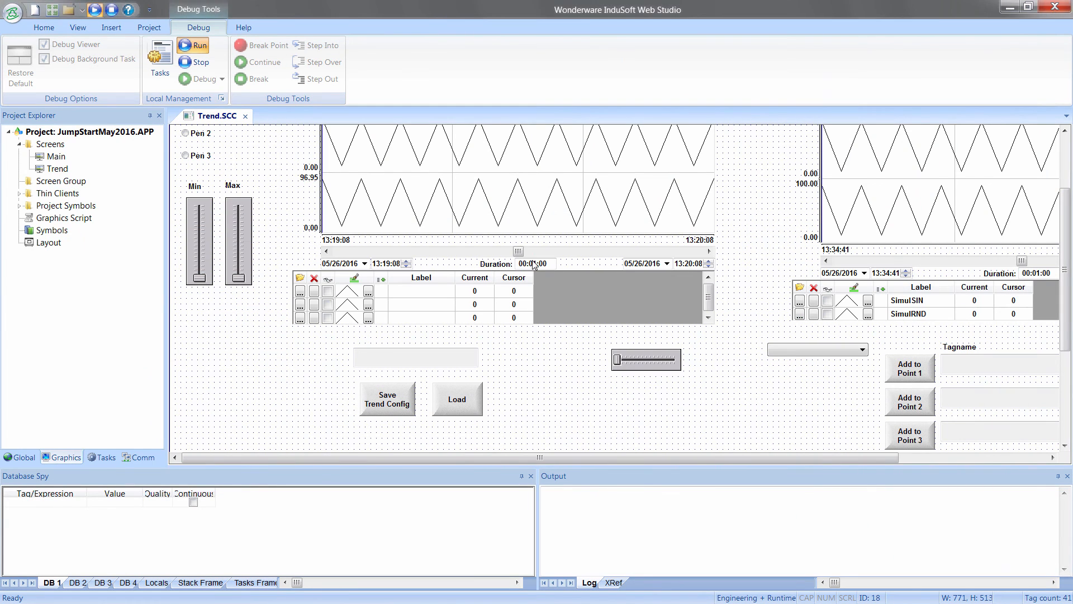
In the second trend's points, set the Cursor Value option of point 1 to LTrendPoint1Cursor.
{"action": "left_click", "coordinate": [535, 174]}
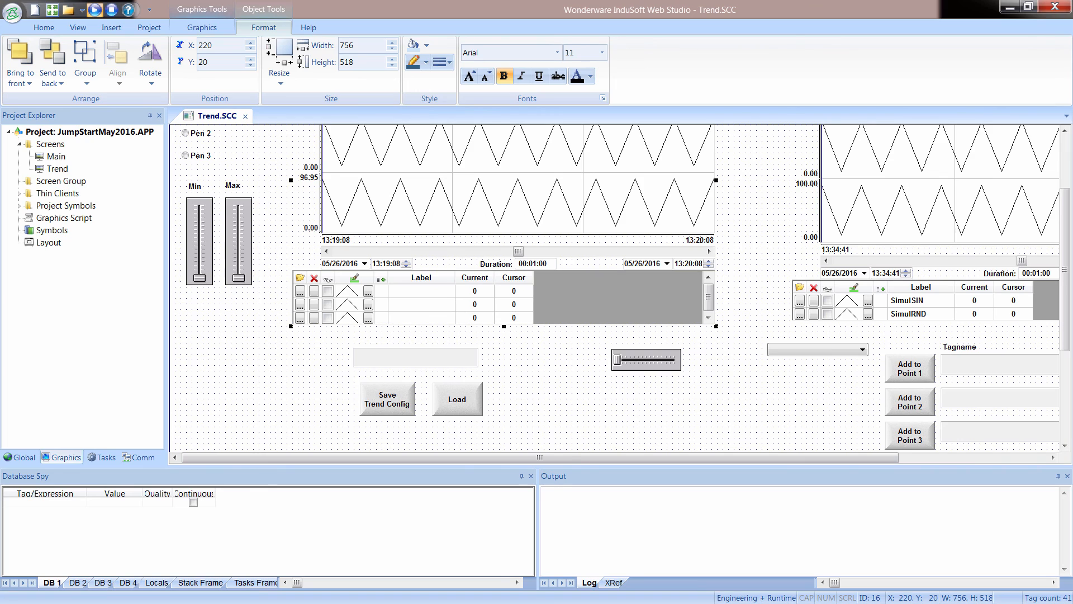
{"action": "left_click", "coordinate": [896, 208]}
{"action": "double_click", "coordinate": [954, 204]}
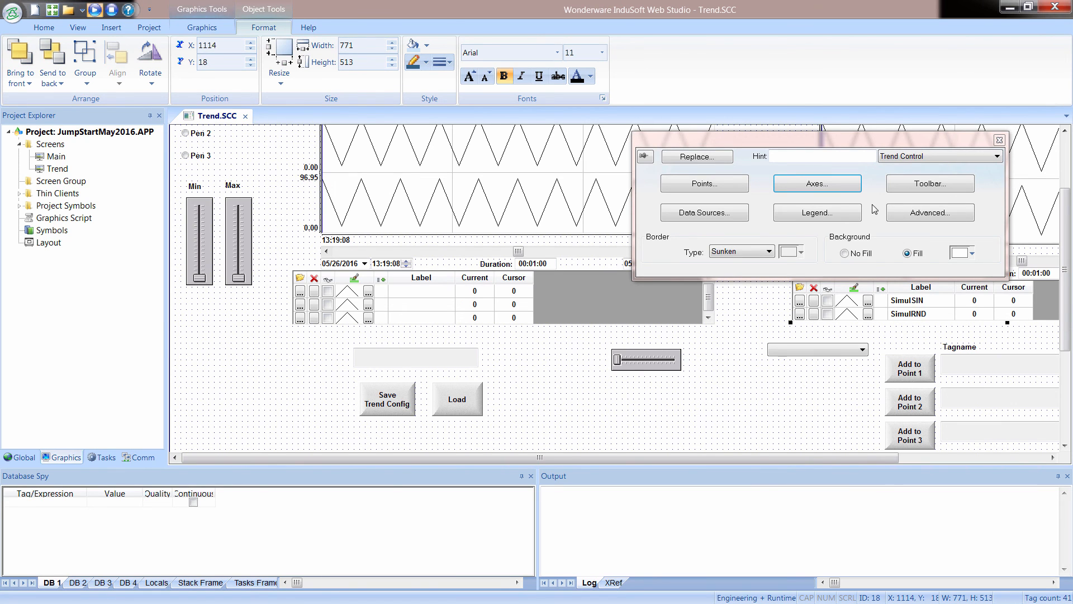
{"action": "left_click", "coordinate": [719, 188]}
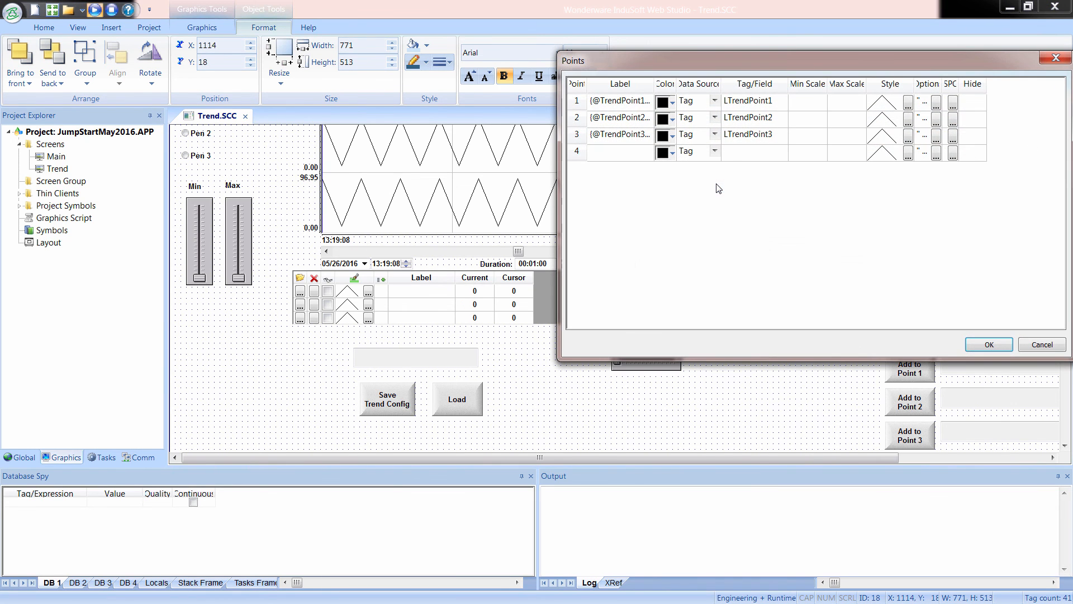
{"action": "left_click", "coordinate": [936, 105]}
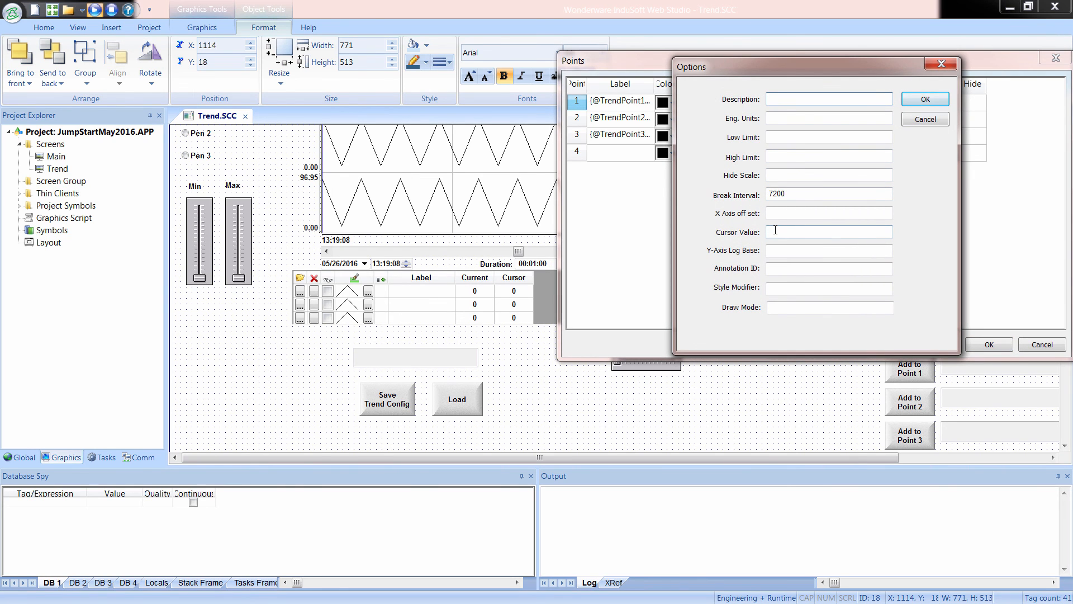
{"action": "left_click", "coordinate": [774, 230]}
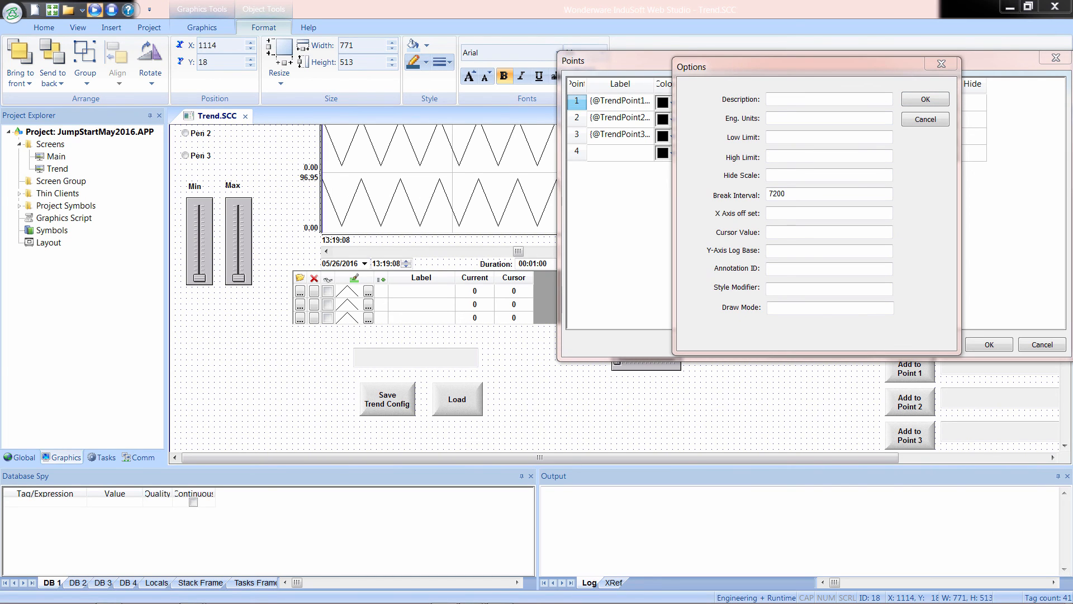
{"action": "left_click", "coordinate": [786, 233]}
{"action": "type", "text": "LTrendPoint1Cursor"}
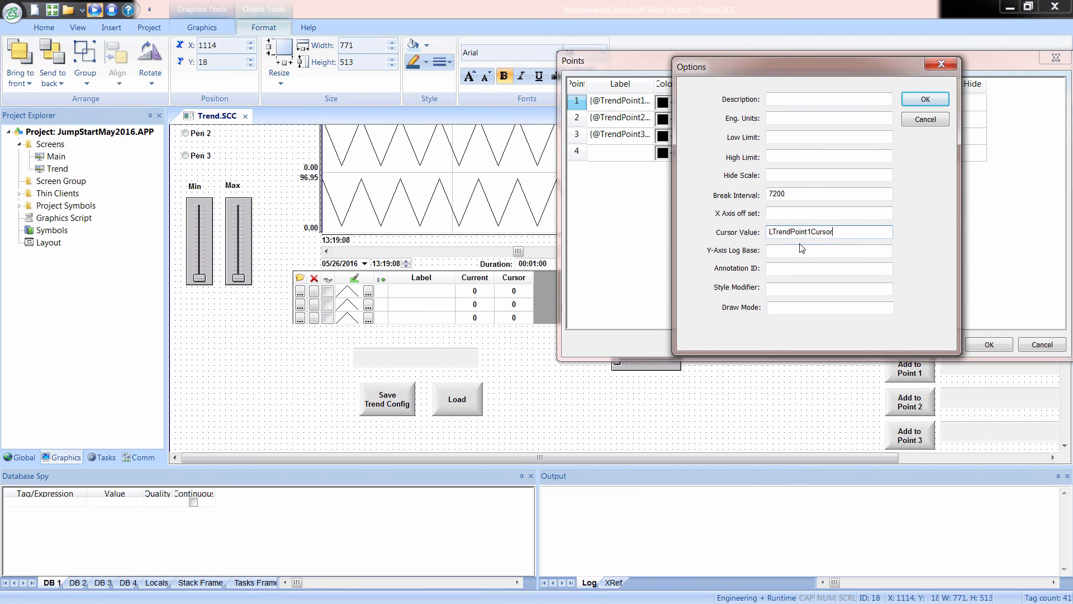
Create the missing LTrendPoint1Cursor tag as a Real with Server scope, and accept point 1's options.
{"action": "left_click", "coordinate": [925, 99]}
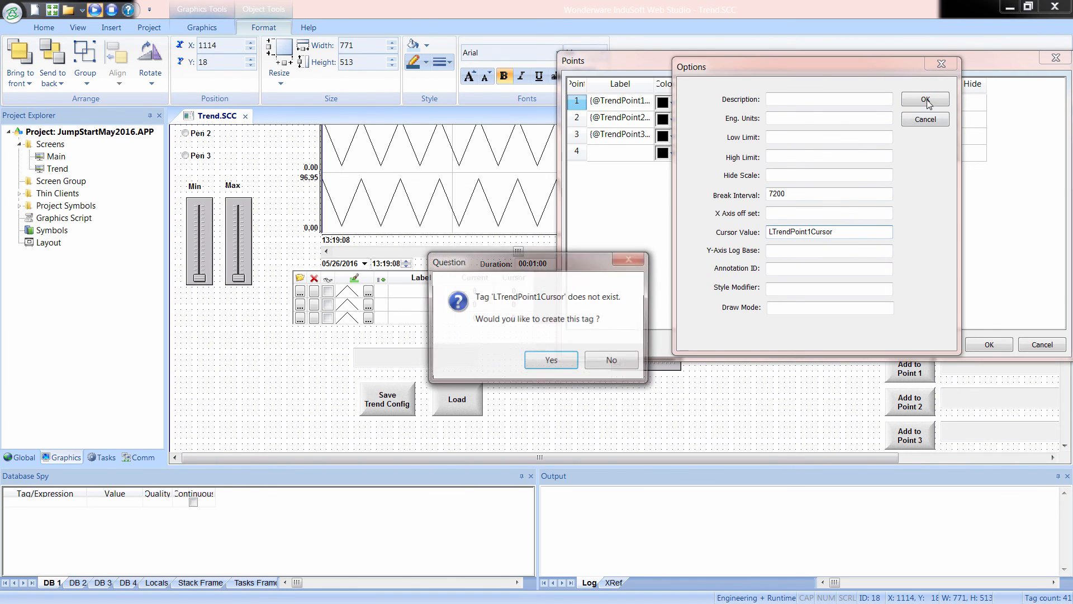
{"action": "left_click", "coordinate": [540, 359]}
{"action": "key", "text": "ctrl+c"}
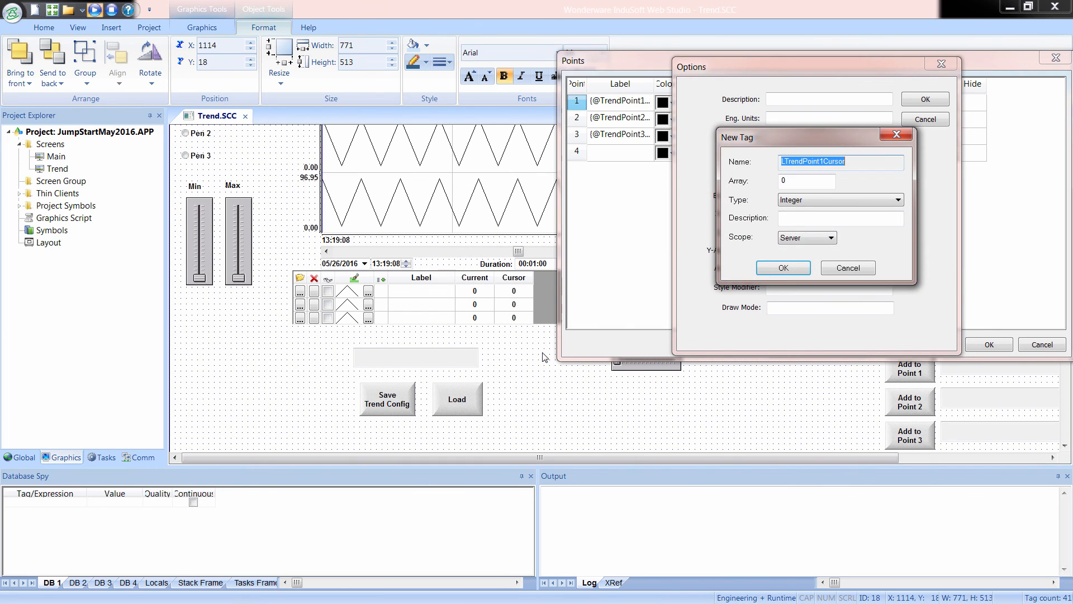
{"action": "left_click", "coordinate": [803, 205]}
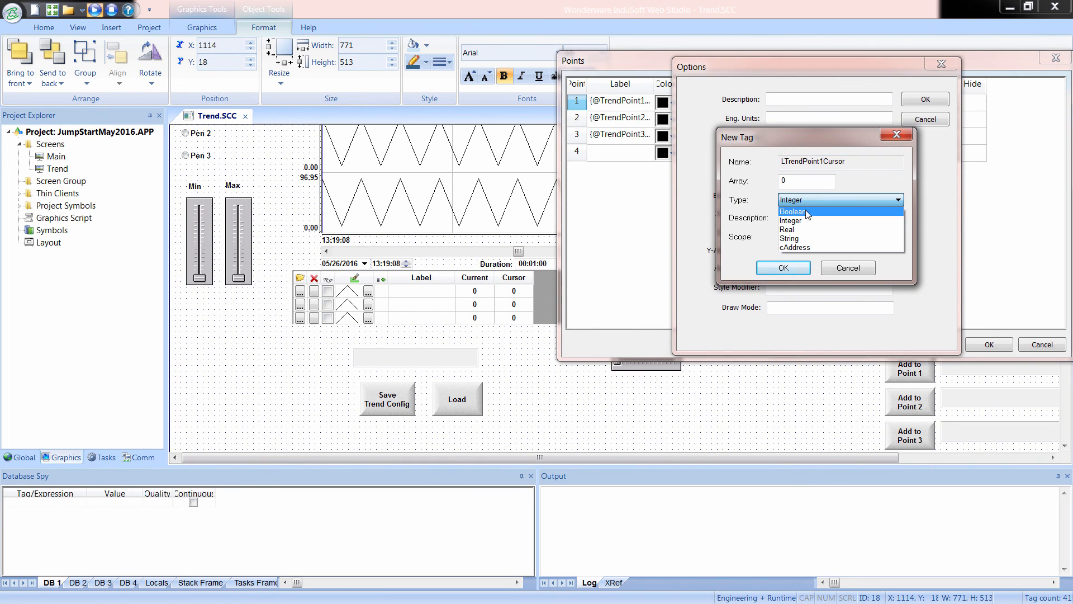
{"action": "left_click", "coordinate": [805, 230]}
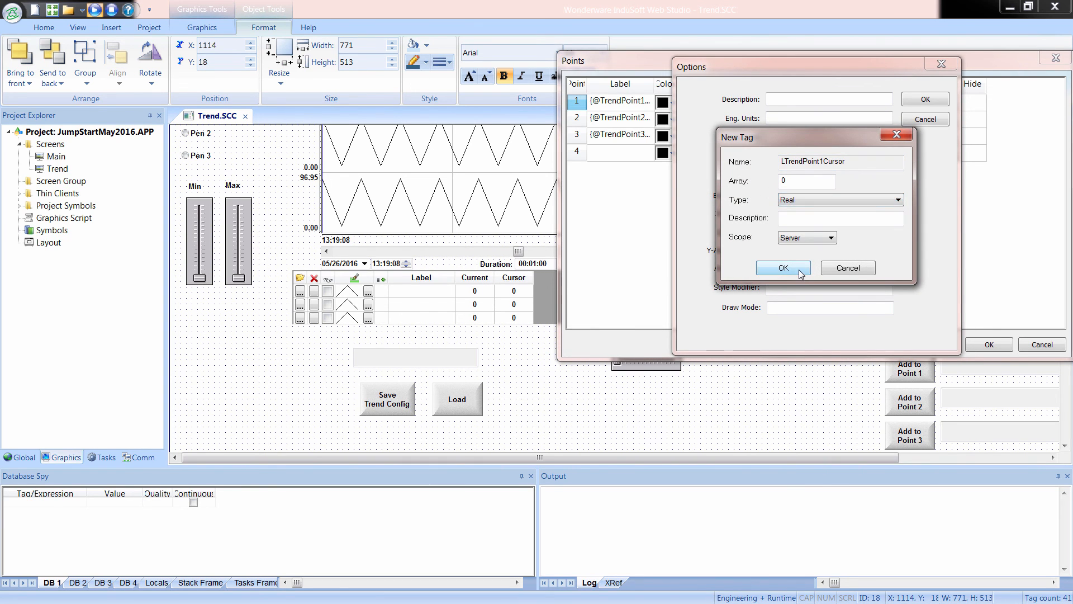
{"action": "left_click", "coordinate": [783, 267]}
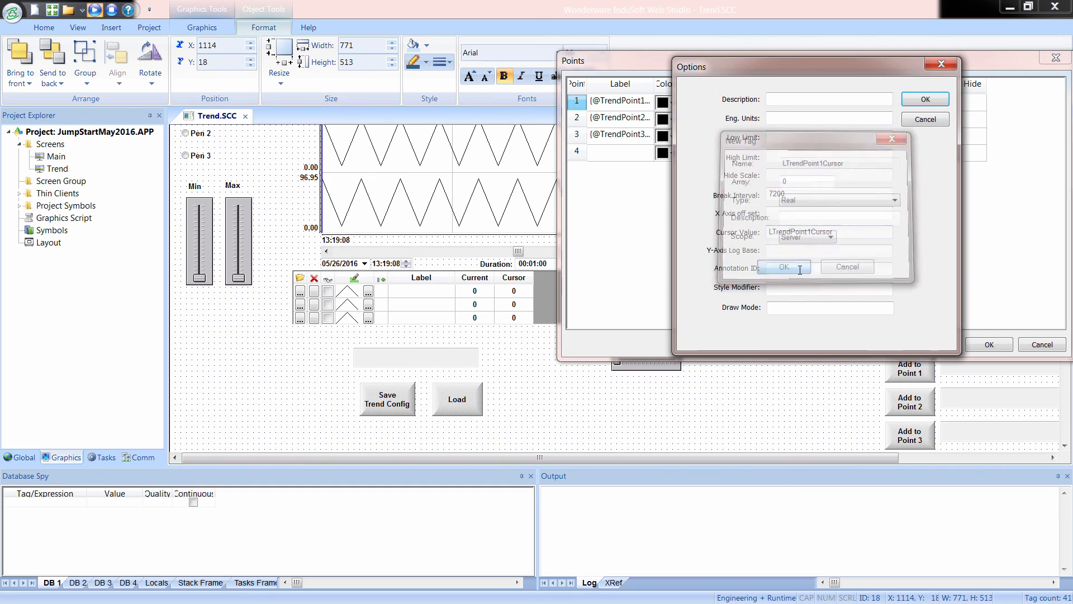
{"action": "left_click", "coordinate": [918, 100]}
Set the Cursor Value of point 2 to LTrendPoint2Cursor, and create that tag while accepting the options.
{"action": "left_click", "coordinate": [941, 122]}
{"action": "left_click", "coordinate": [939, 122]}
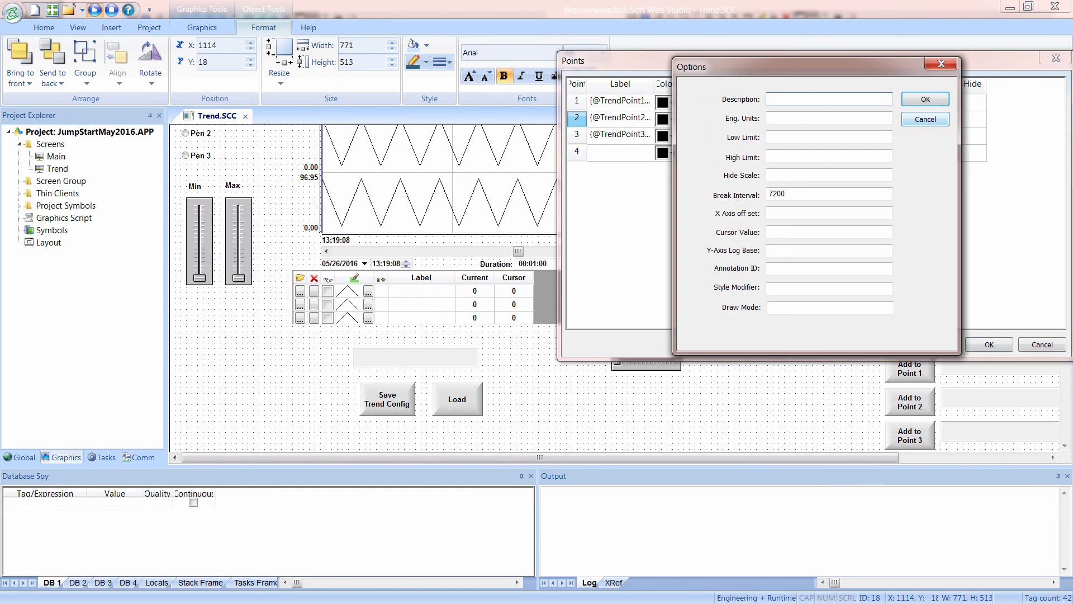
{"action": "left_click", "coordinate": [789, 231]}
{"action": "key", "text": "ctrl+v"}
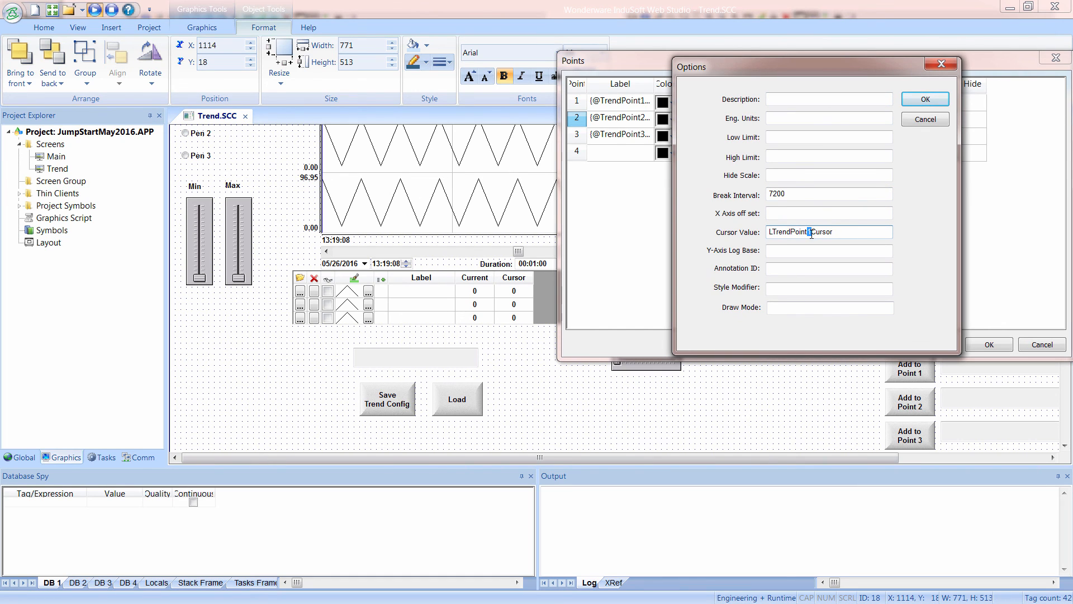
{"action": "left_click", "coordinate": [938, 101]}
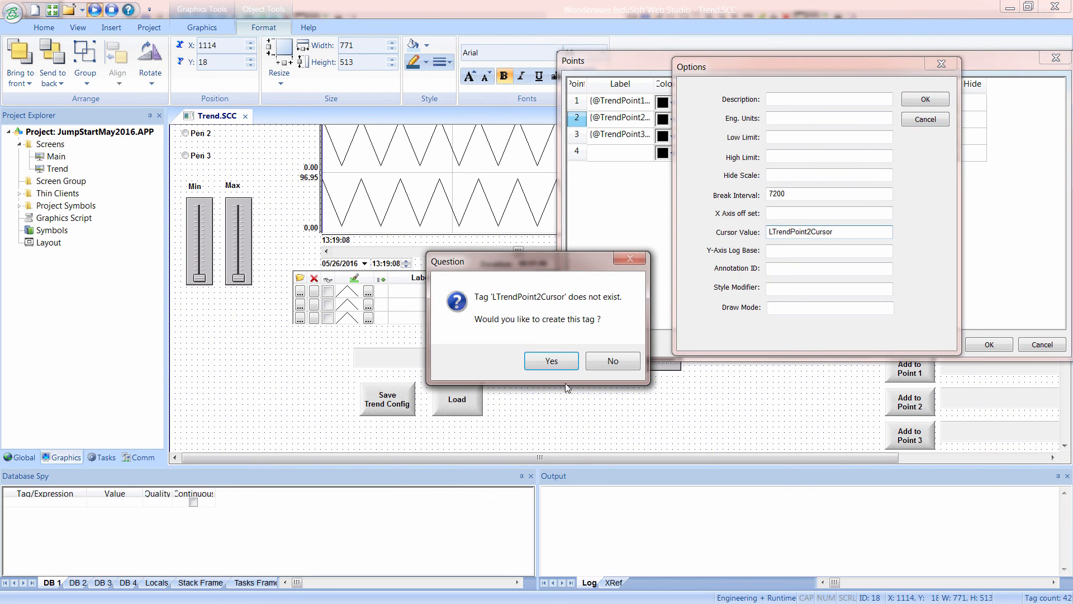
{"action": "left_click", "coordinate": [573, 367]}
{"action": "left_click", "coordinate": [804, 200]}
{"action": "left_click", "coordinate": [800, 223]}
{"action": "left_click", "coordinate": [795, 273]}
{"action": "left_click", "coordinate": [925, 100]}
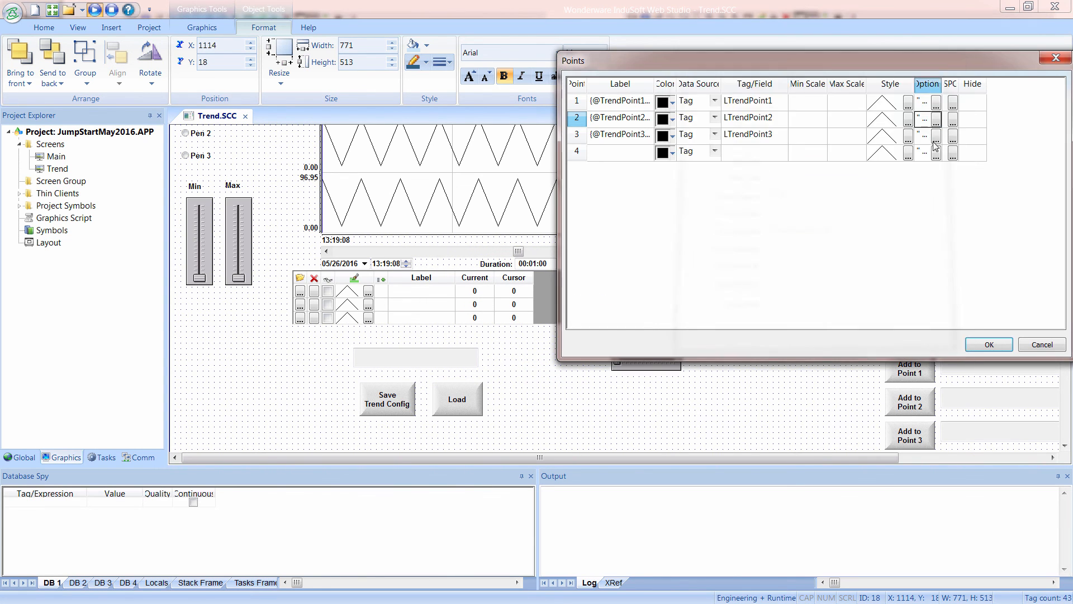
Set the Cursor Value of point 3 to LTrendPoint3Cursor, creating it as an Integer tag with Server scope, and accept the trend's points.
{"action": "left_click", "coordinate": [937, 138]}
{"action": "left_click", "coordinate": [799, 233]}
{"action": "key", "text": "ctrl+v"}
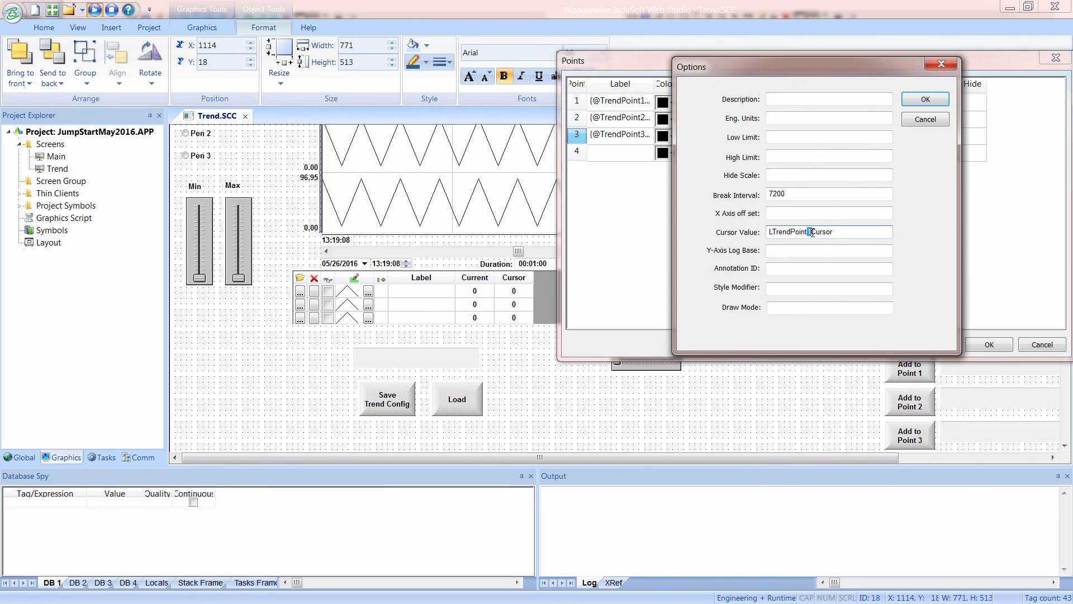
{"action": "type", "text": "3"}
{"action": "left_click", "coordinate": [924, 101]}
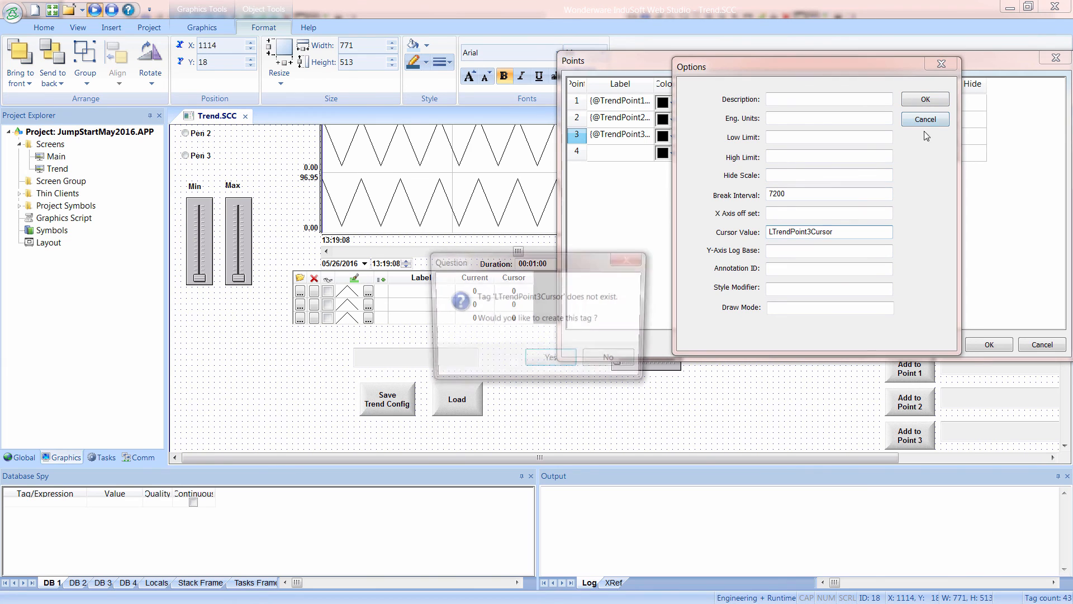
{"action": "left_click", "coordinate": [573, 360]}
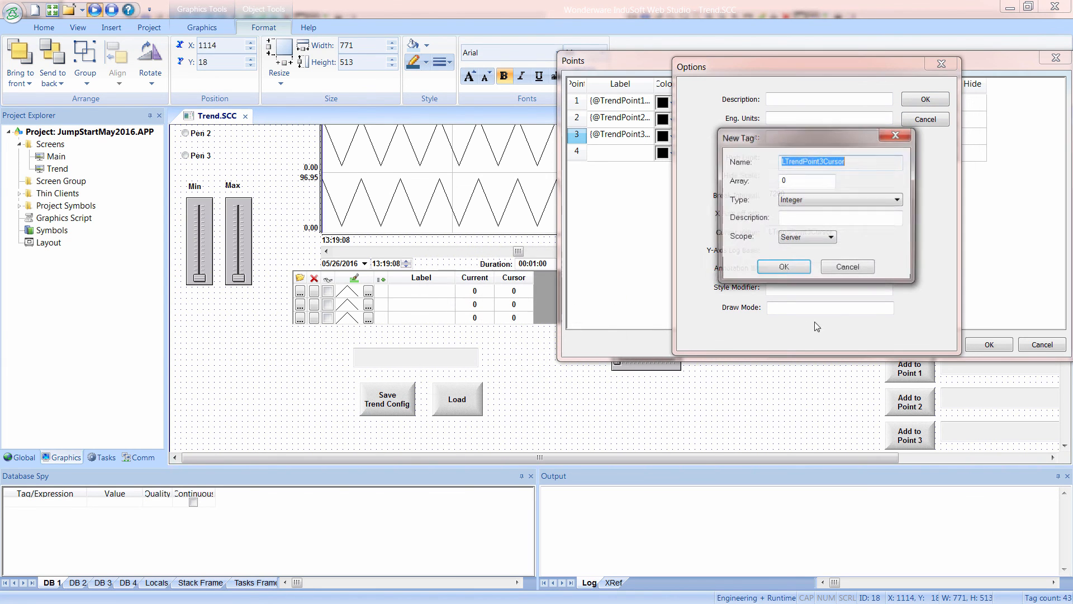
{"action": "left_click", "coordinate": [787, 267]}
{"action": "left_click", "coordinate": [925, 100]}
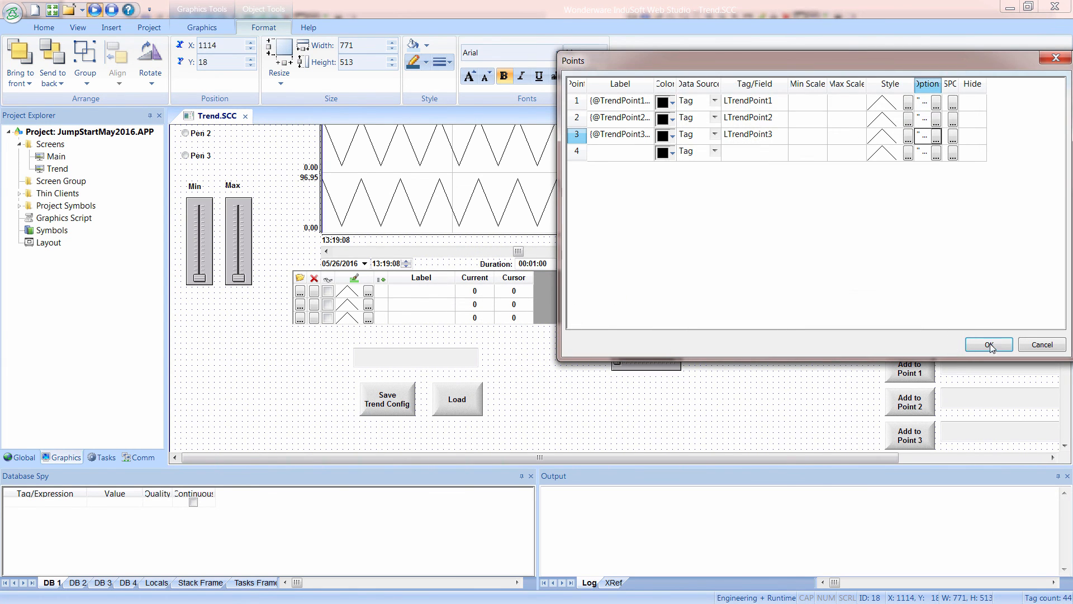
{"action": "key", "text": "Return"}
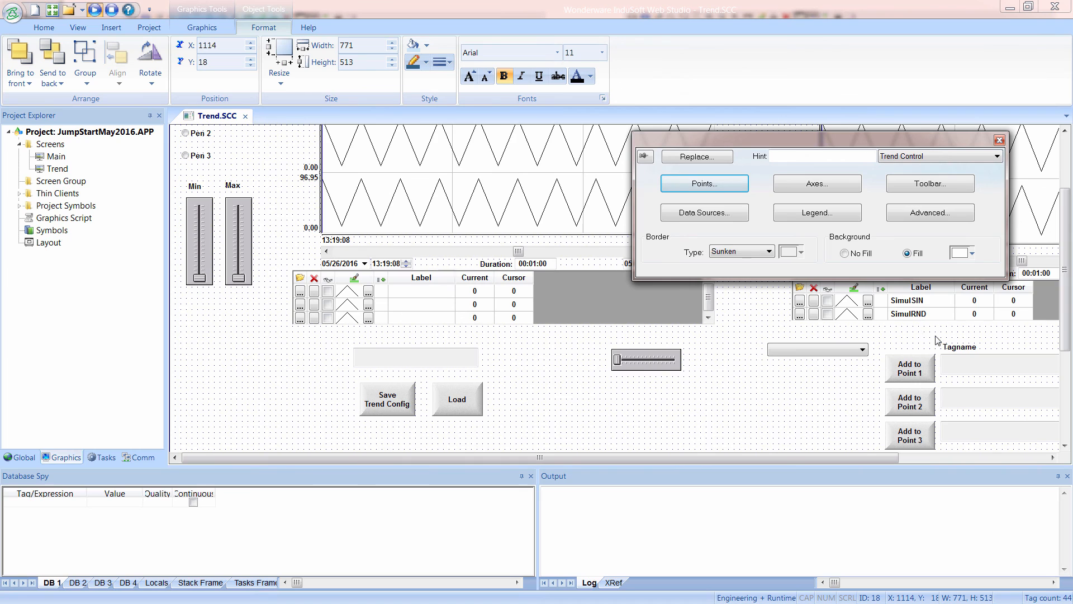
{"action": "left_click", "coordinate": [797, 408]}
Draw a button about 91 wide by 51 high in the empty area below the tag combo box.
{"action": "scroll", "coordinate": [795, 383], "scroll_direction": "down", "scroll_amount": 7}
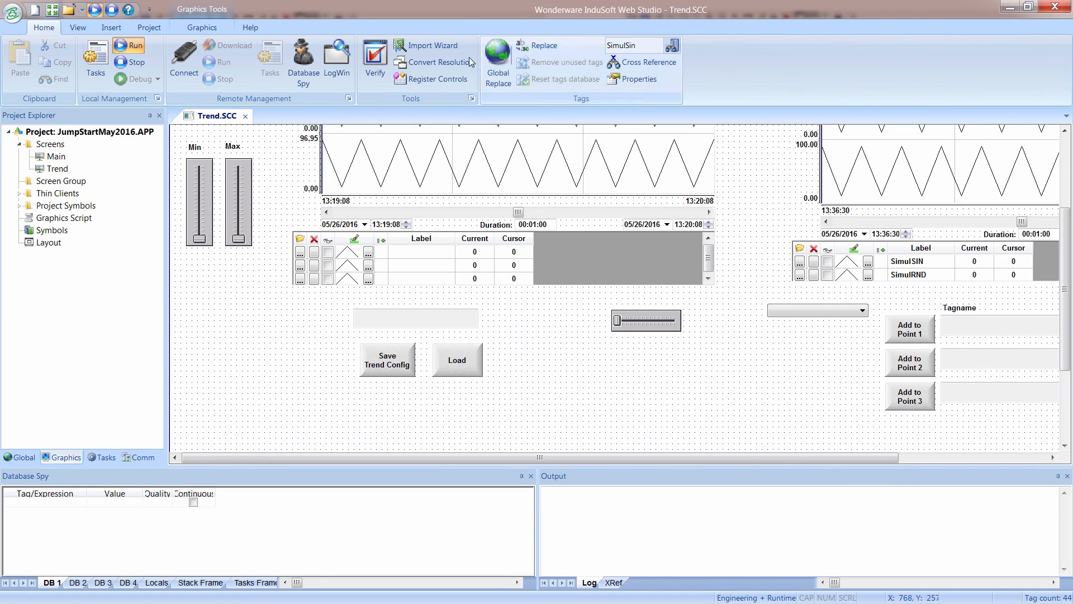
{"action": "left_click", "coordinate": [201, 28]}
{"action": "left_click", "coordinate": [525, 78]}
{"action": "scroll", "coordinate": [850, 362], "scroll_direction": "down", "scroll_amount": 3}
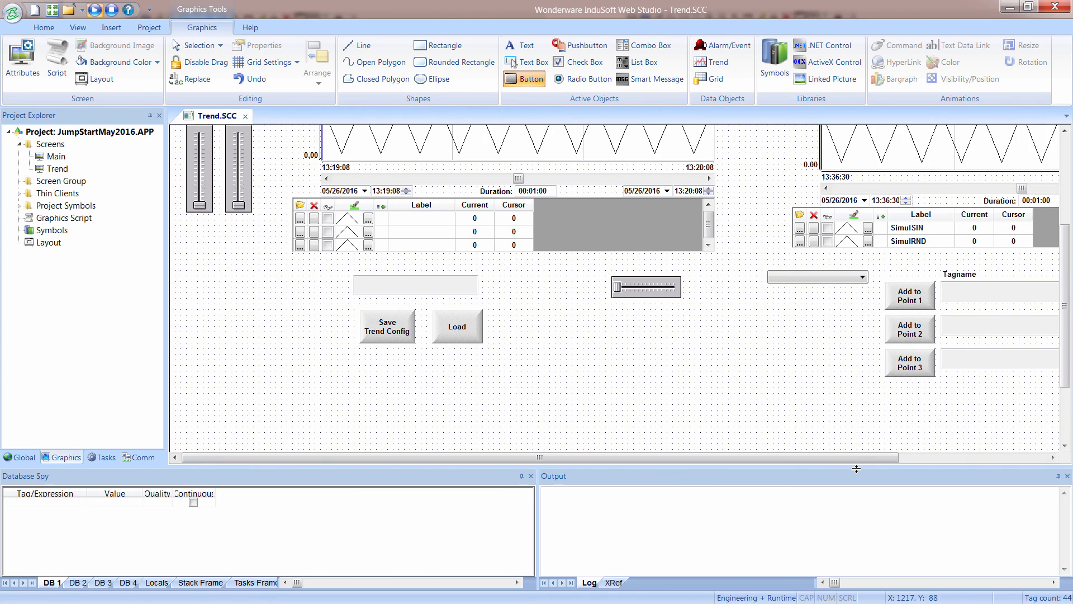
{"action": "left_click_drag", "start_coordinate": [856, 458], "coordinate": [1014, 448]}
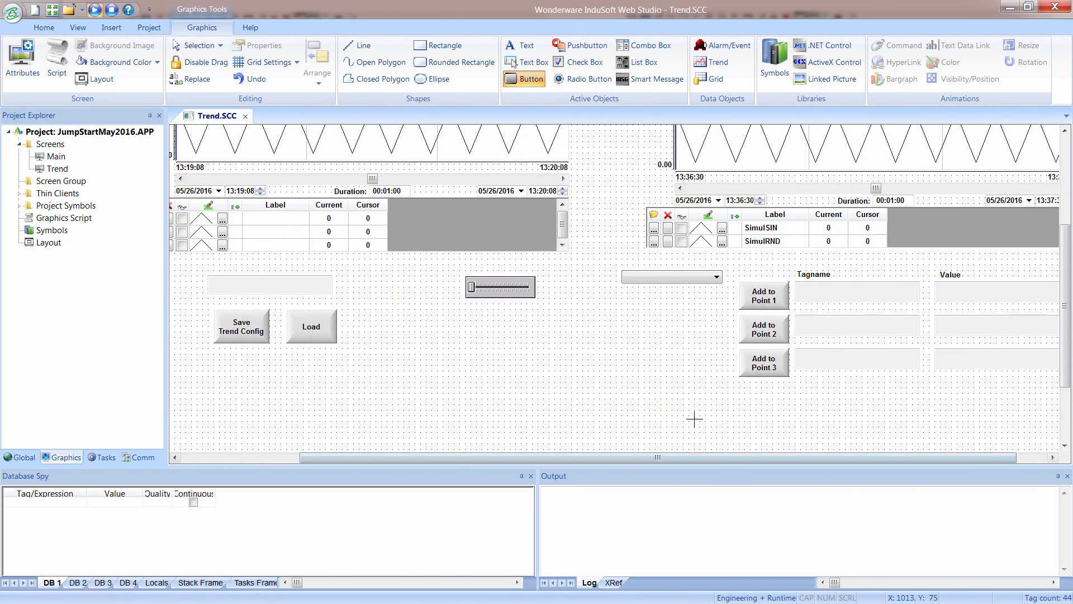
{"action": "scroll", "coordinate": [711, 407], "scroll_direction": "down", "scroll_amount": 3}
{"action": "left_click_drag", "start_coordinate": [672, 314], "coordinate": [727, 348]}
Caption the new button "Dump Cursor 1" on two lines, and close its properties.
{"action": "double_click", "coordinate": [702, 335]}
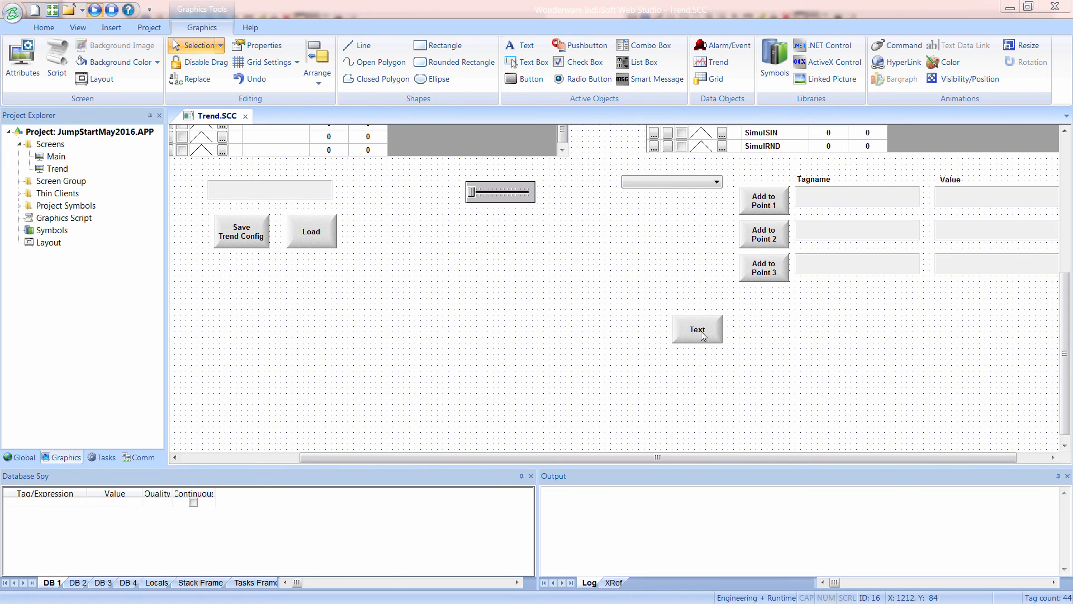
{"action": "type", "text": "Dump"}
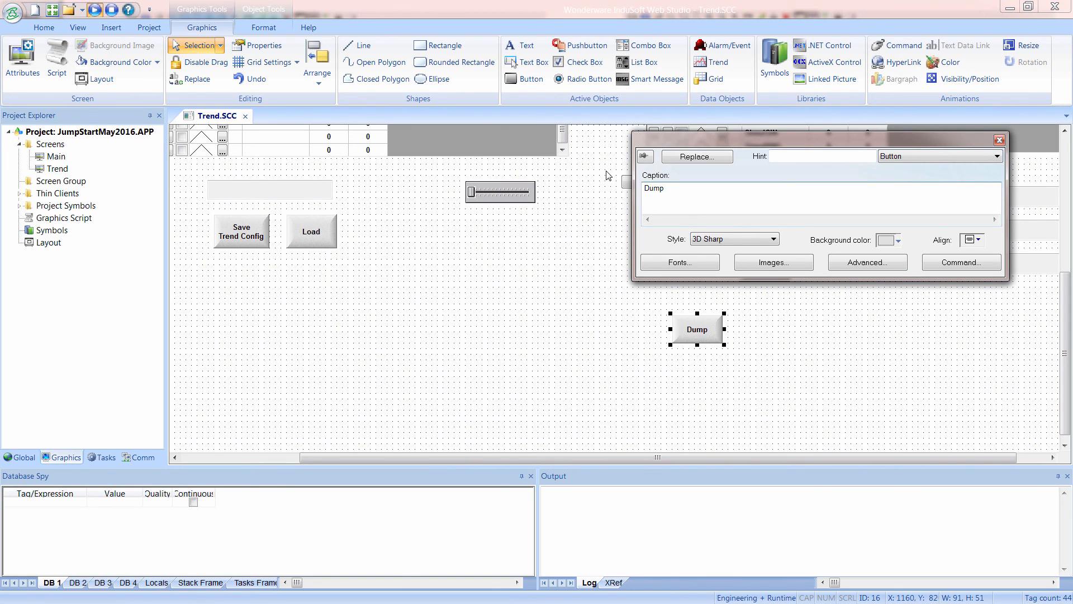
{"action": "key", "text": "Return"}
{"action": "type", "text": "Cursor 1"}
{"action": "left_click", "coordinate": [774, 325]}
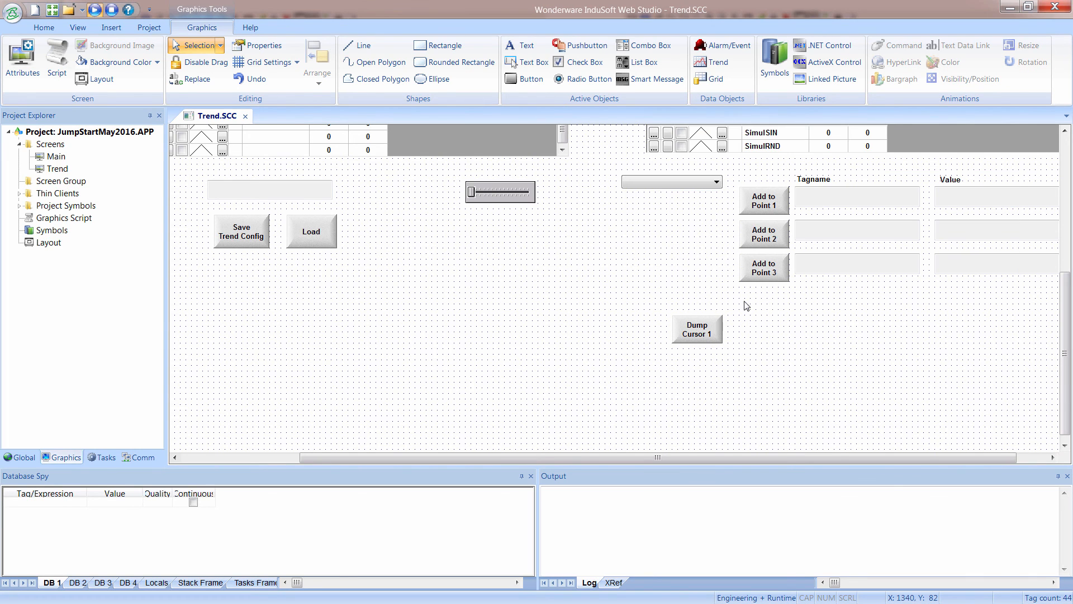
Give the Dump Cursor 1 button an On Down VBScript copying $LTrendPoint1Cursor, $LTrendPoint2Cursor and $LTrendPoint3Cursor into $Cursor1[1], $Cursor1[2] and $Cursor1[3].
{"action": "left_click", "coordinate": [708, 334]}
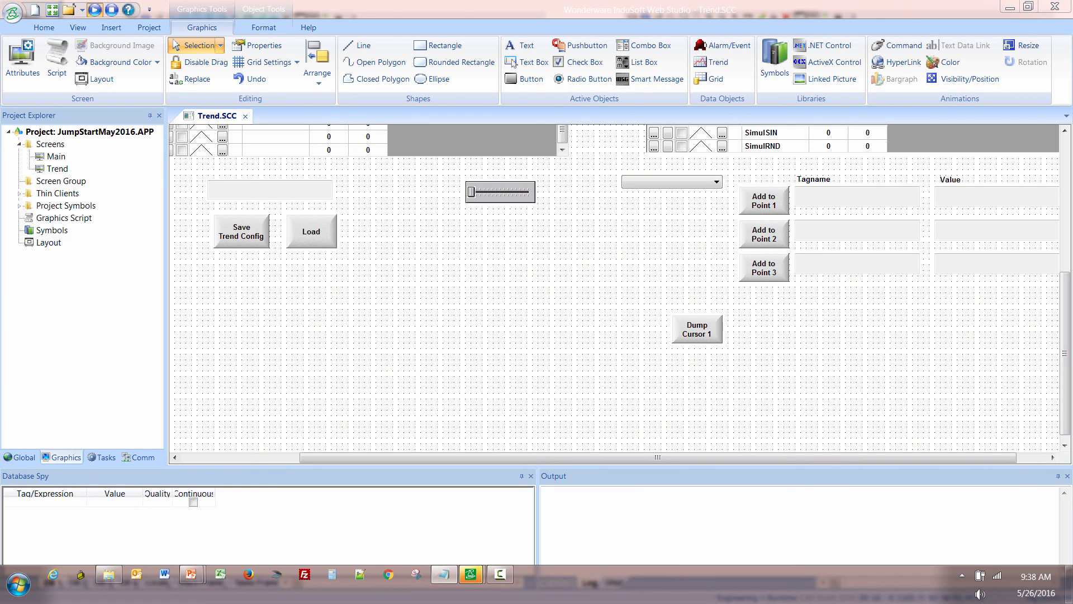
{"action": "double_click", "coordinate": [687, 334]}
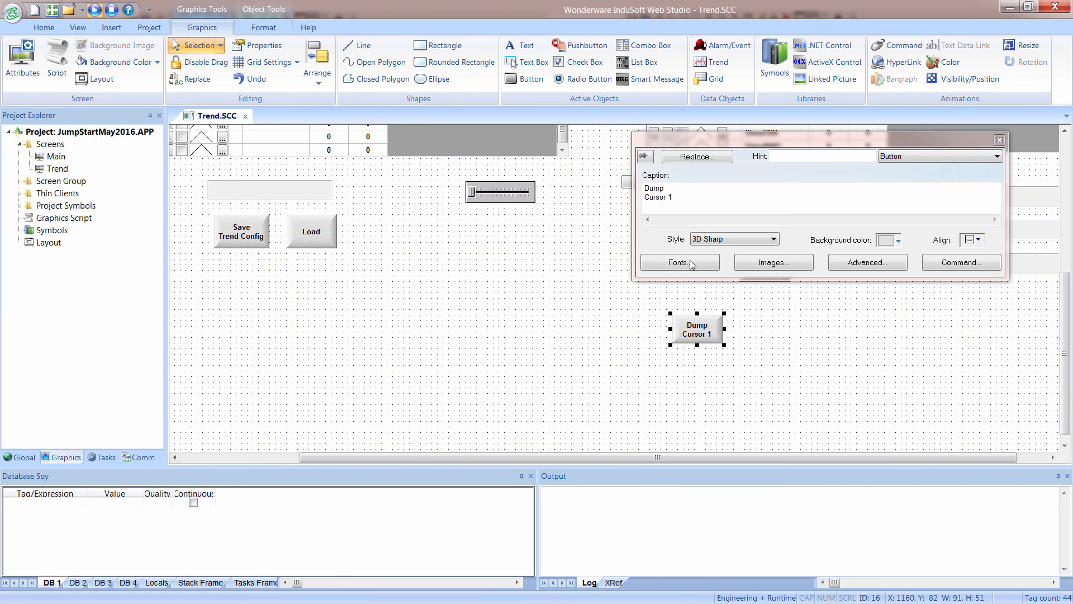
{"action": "left_click", "coordinate": [958, 263]}
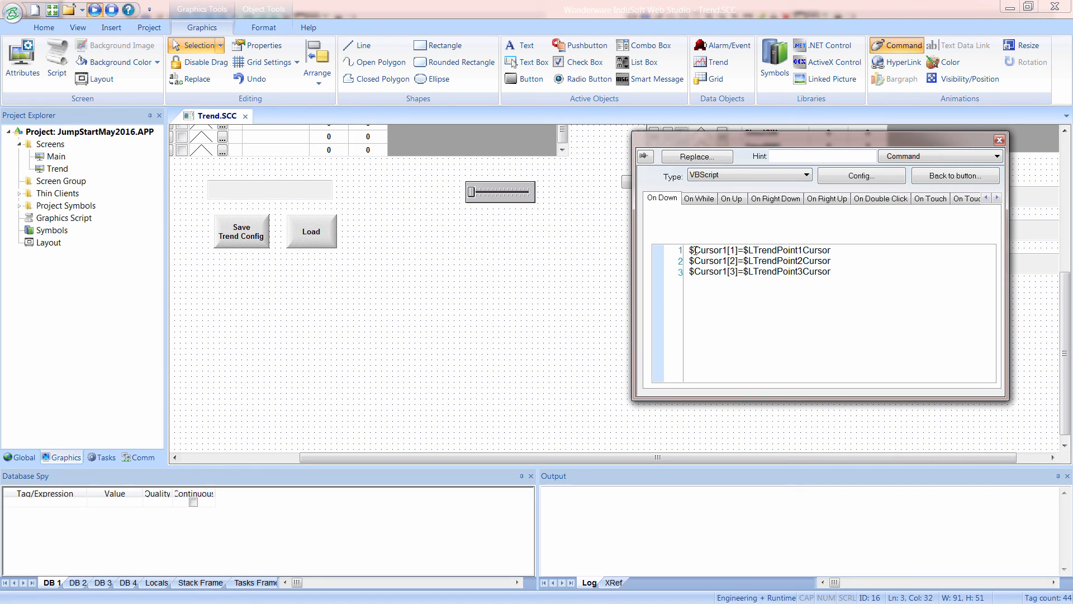
Check the Dump Cursor 1 script and create the missing Cursor1 tag as a Real array of size 3.
{"action": "left_click_drag", "start_coordinate": [703, 250], "coordinate": [739, 272]}
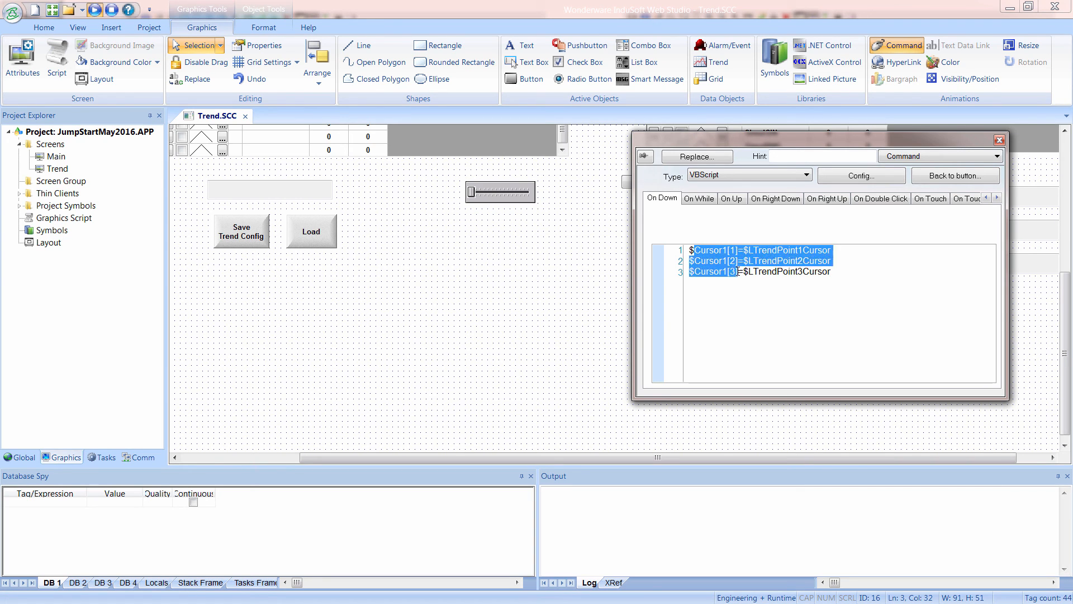
{"action": "left_click", "coordinate": [738, 272]}
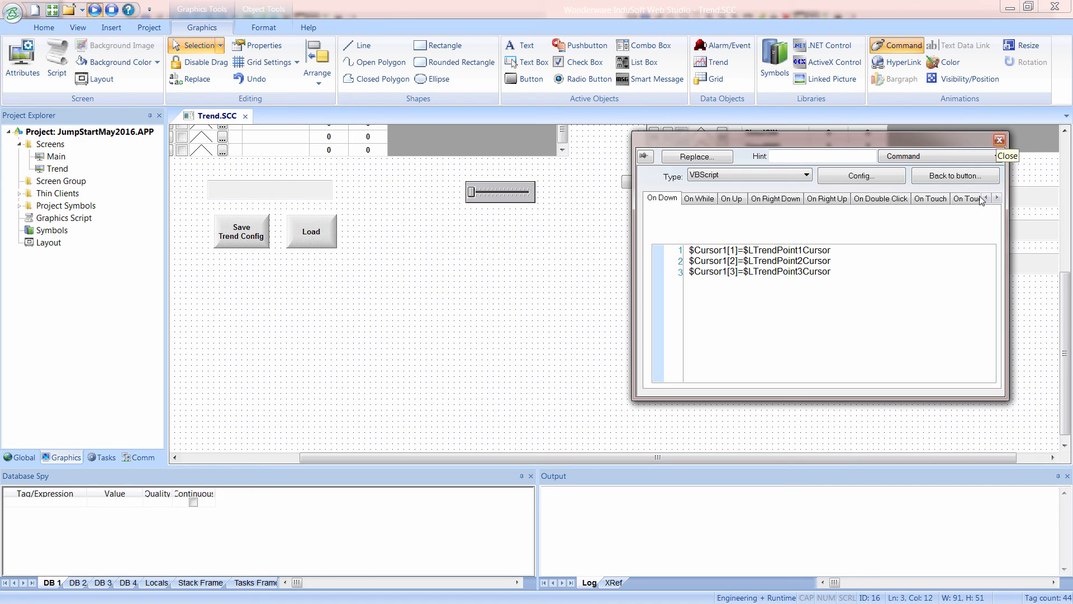
{"action": "right_click", "coordinate": [908, 301]}
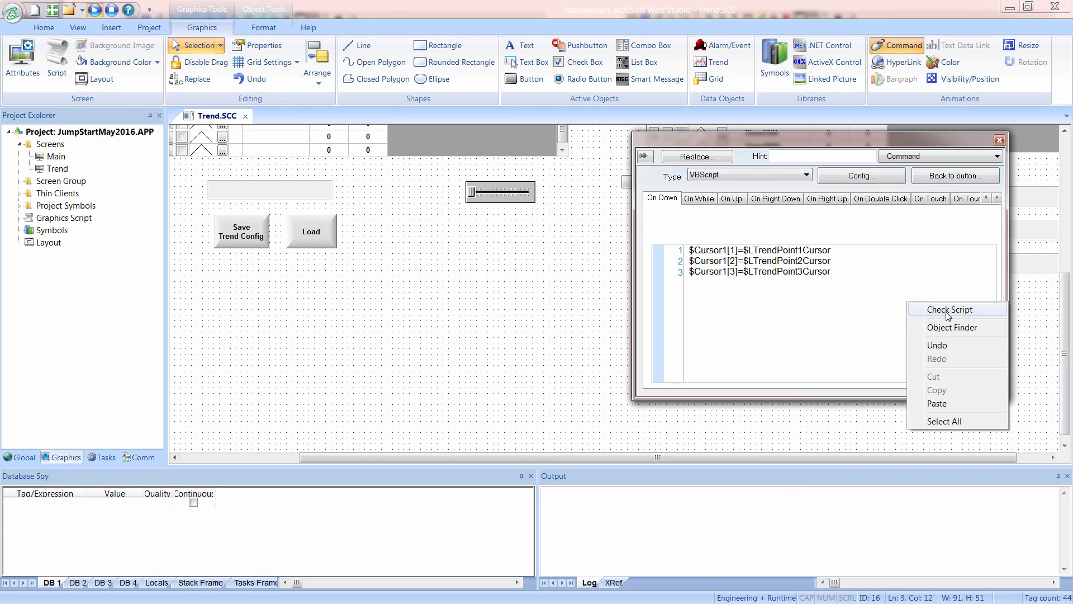
{"action": "left_click", "coordinate": [948, 311]}
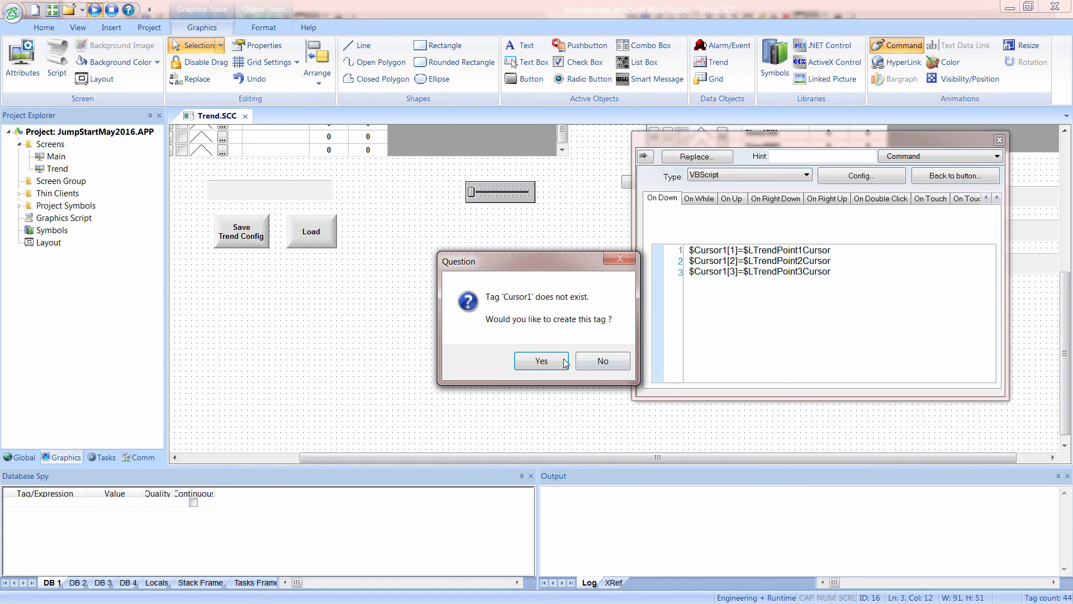
{"action": "left_click", "coordinate": [541, 360]}
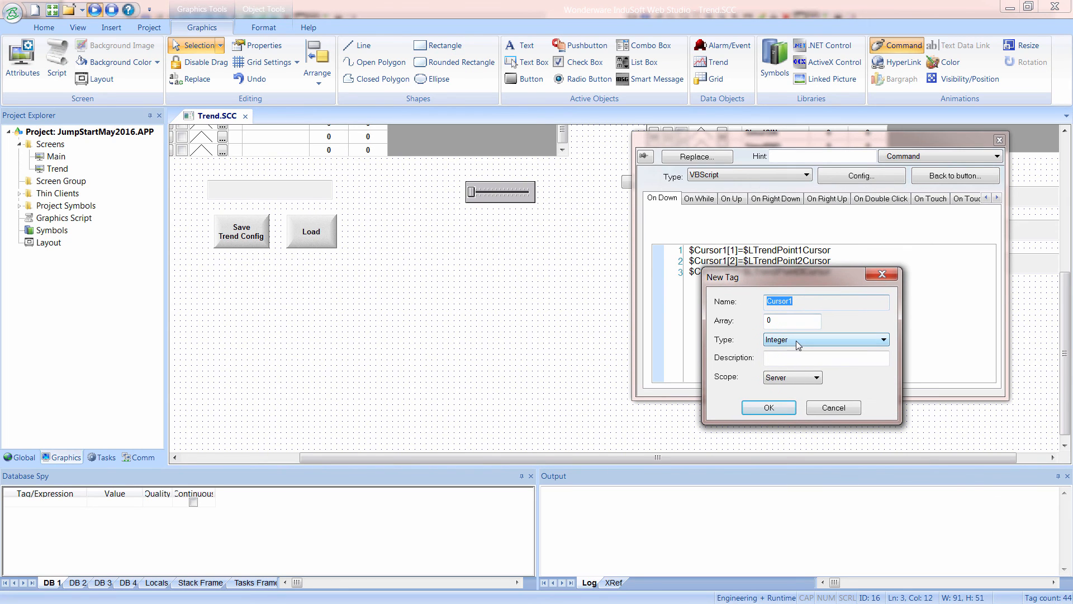
{"action": "left_click", "coordinate": [796, 340]}
{"action": "left_click", "coordinate": [791, 369]}
{"action": "double_click", "coordinate": [777, 321]}
{"action": "type", "text": "3"}
{"action": "left_click", "coordinate": [769, 407]}
{"action": "key", "text": "Return"}
{"action": "left_click", "coordinate": [999, 140]}
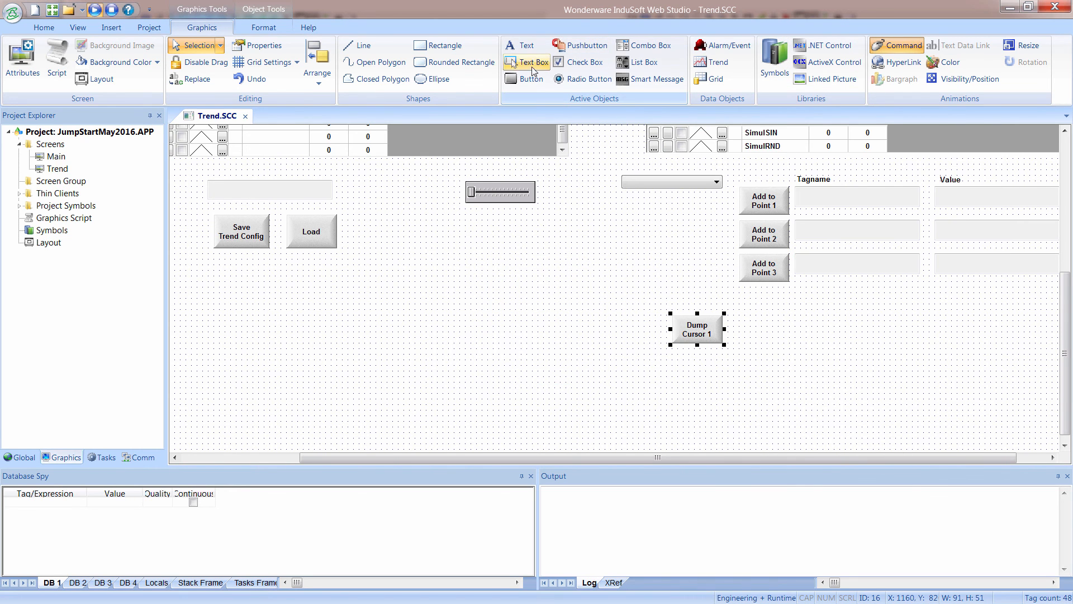
Draw a text box about 121 wide by 36 high below the Dump Cursor 1 button and bind it to Cursor1[1].
{"action": "left_click", "coordinate": [534, 66]}
{"action": "left_click_drag", "start_coordinate": [671, 351], "coordinate": [738, 369]}
{"action": "double_click", "coordinate": [726, 364]}
{"action": "left_click", "coordinate": [770, 211]}
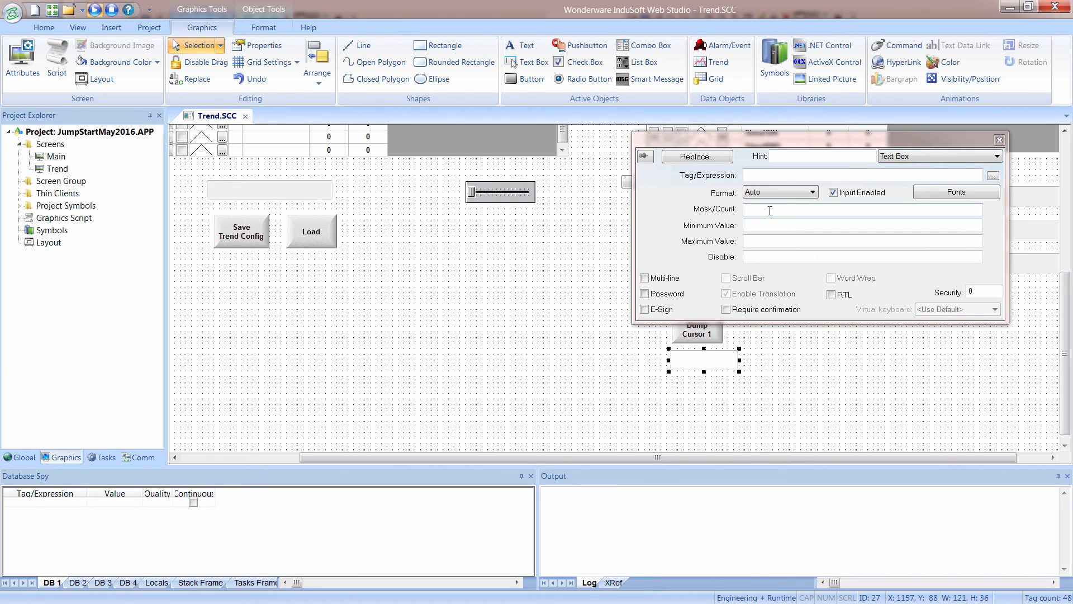
{"action": "double_click", "coordinate": [779, 175]}
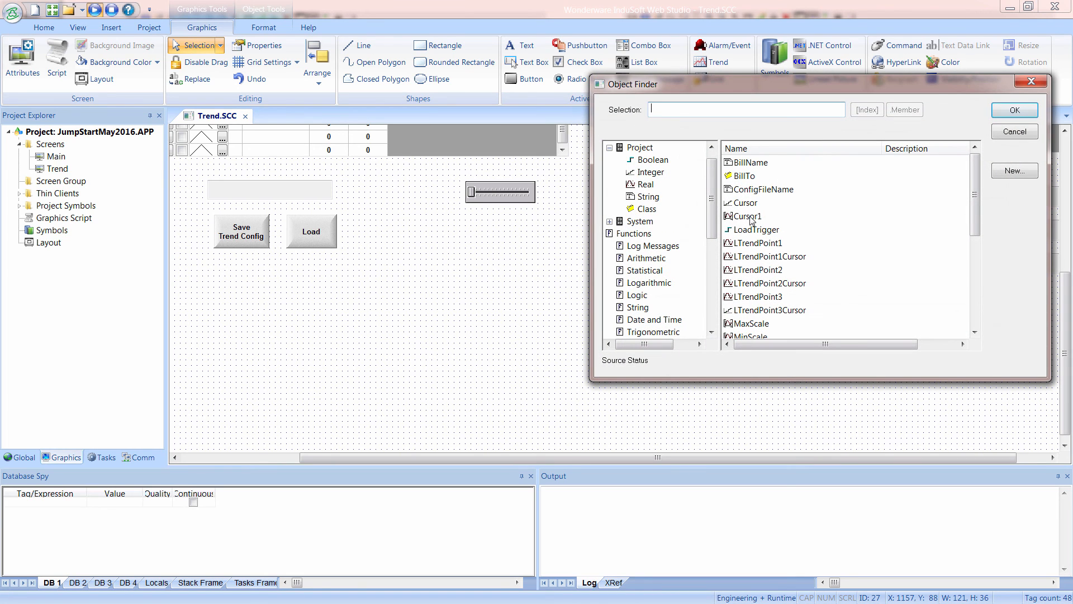
{"action": "left_click", "coordinate": [750, 217]}
{"action": "left_click", "coordinate": [867, 109]}
{"action": "left_click", "coordinate": [777, 192]}
{"action": "left_click", "coordinate": [897, 179]}
{"action": "left_click", "coordinate": [1012, 114]}
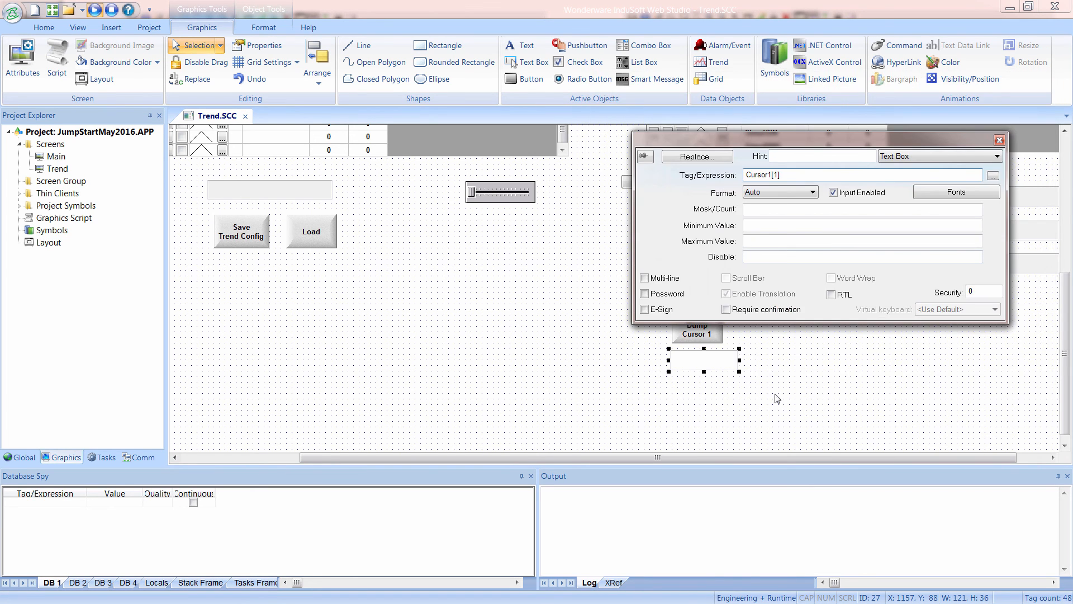
Duplicate the text box twice in a column beneath it and bind the copies to Cursor1[2] and Cursor1[3].
{"action": "left_click_drag", "start_coordinate": [720, 367], "coordinate": [707, 413]}
{"action": "left_click", "coordinate": [709, 391]}
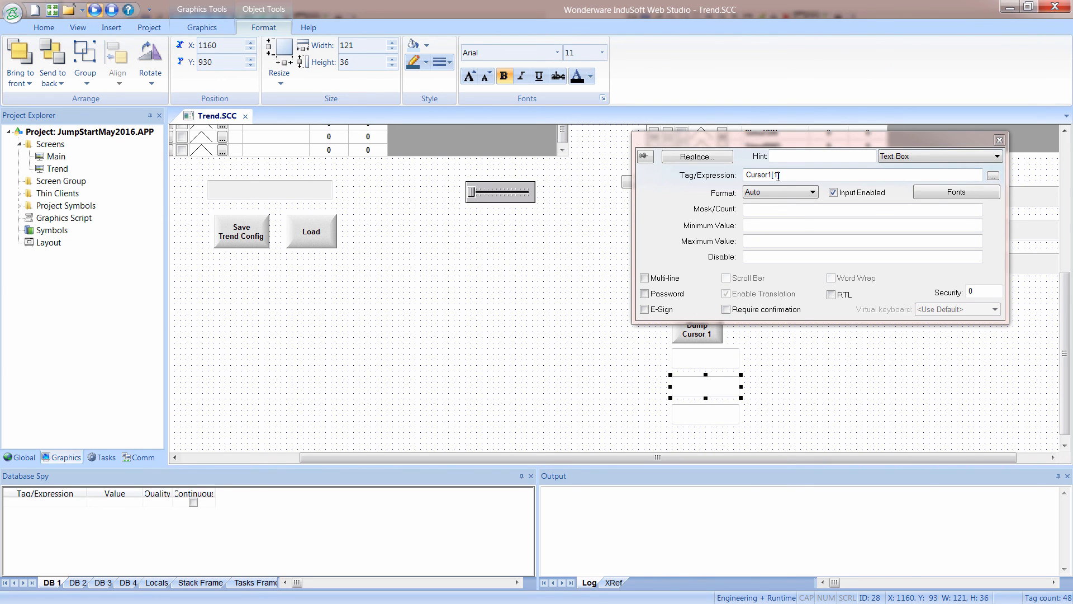
{"action": "double_click", "coordinate": [775, 175]}
{"action": "type", "text": "2"}
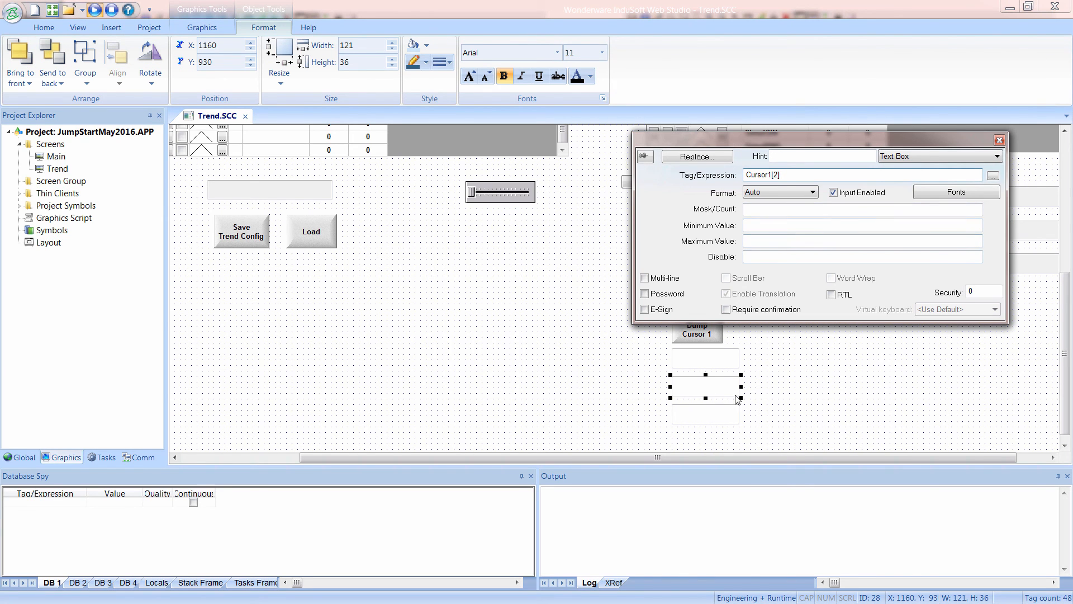
{"action": "left_click", "coordinate": [716, 420]}
{"action": "left_click", "coordinate": [777, 175]}
{"action": "left_click", "coordinate": [810, 383]}
Copy the Dump Cursor 1 button with its three text boxes alongside the originals and recaption the new button "Dump Cursor 2".
{"action": "left_click_drag", "start_coordinate": [656, 302], "coordinate": [780, 444]}
{"action": "left_click_drag", "start_coordinate": [698, 412], "coordinate": [796, 411]}
{"action": "left_click", "coordinate": [835, 337]}
{"action": "double_click", "coordinate": [804, 331]}
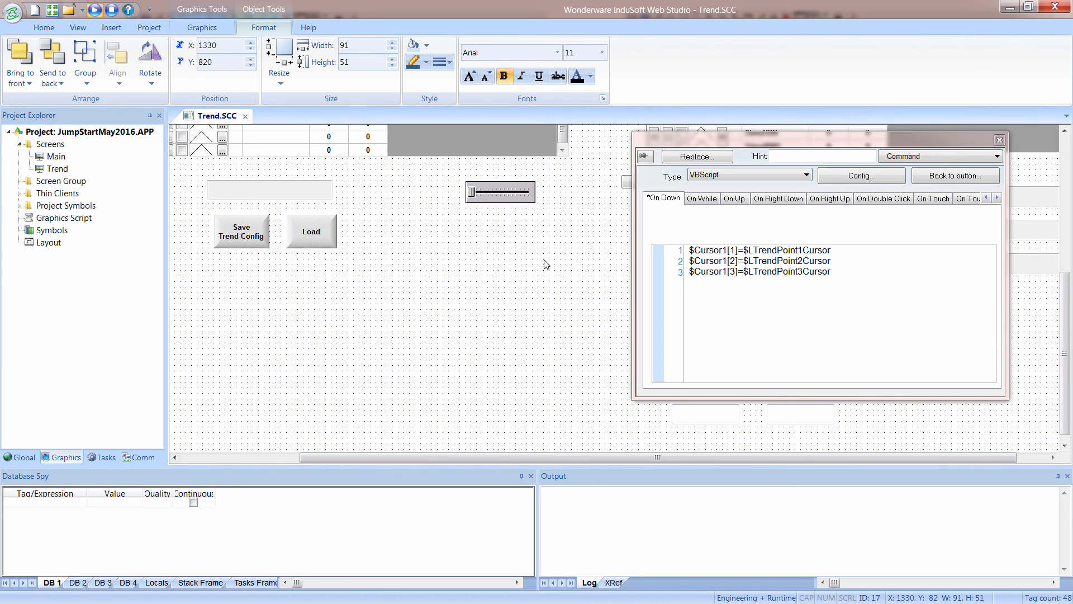
{"action": "left_click", "coordinate": [933, 176]}
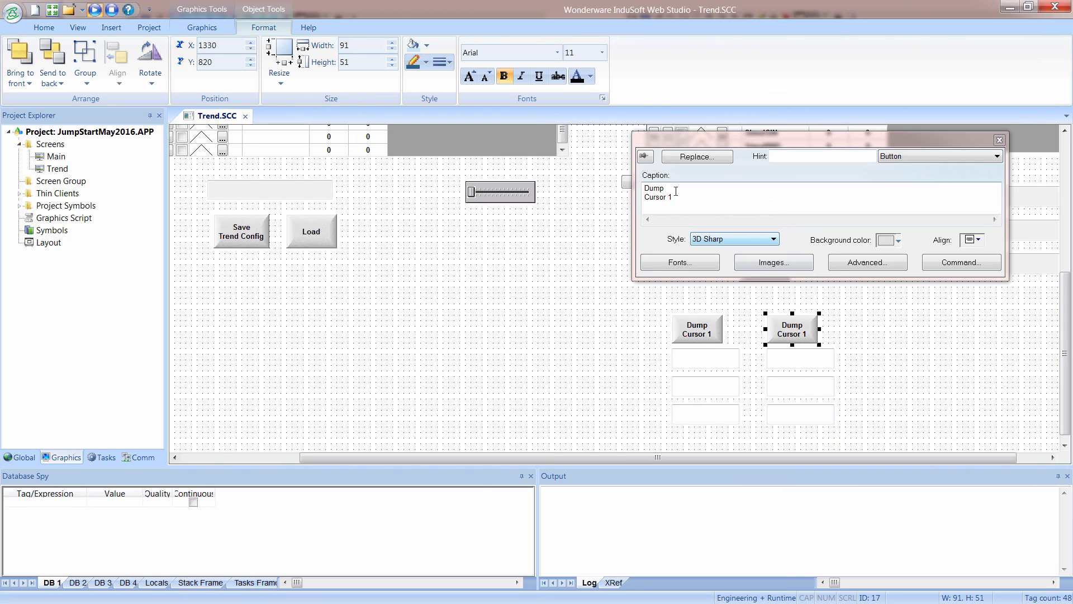
{"action": "type", "text": "2"}
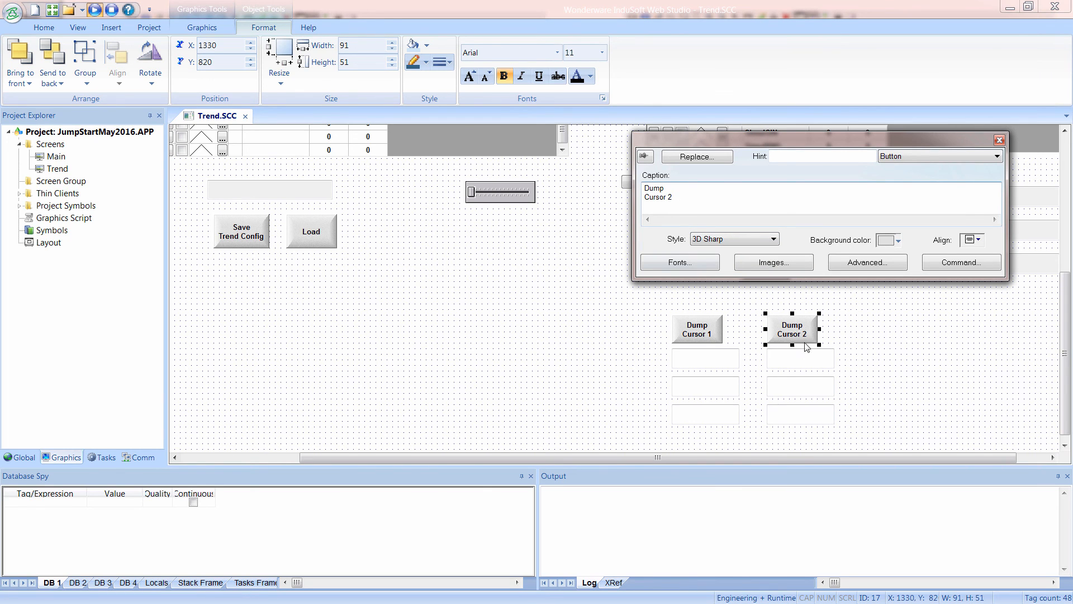
Retarget the Dump Cursor 2 script to $Cursor2[1], $Cursor2[2] and $Cursor2[3], creating Cursor2 as a Real array of size 3 with Server scope.
{"action": "left_click", "coordinate": [938, 267]}
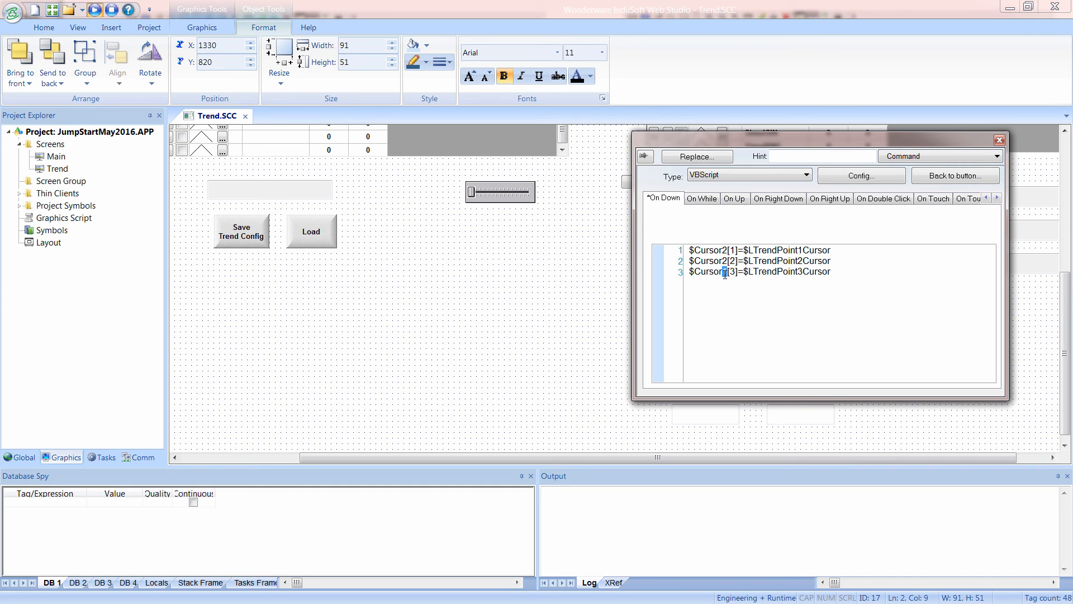
{"action": "left_click", "coordinate": [999, 140]}
{"action": "left_click", "coordinate": [541, 360]}
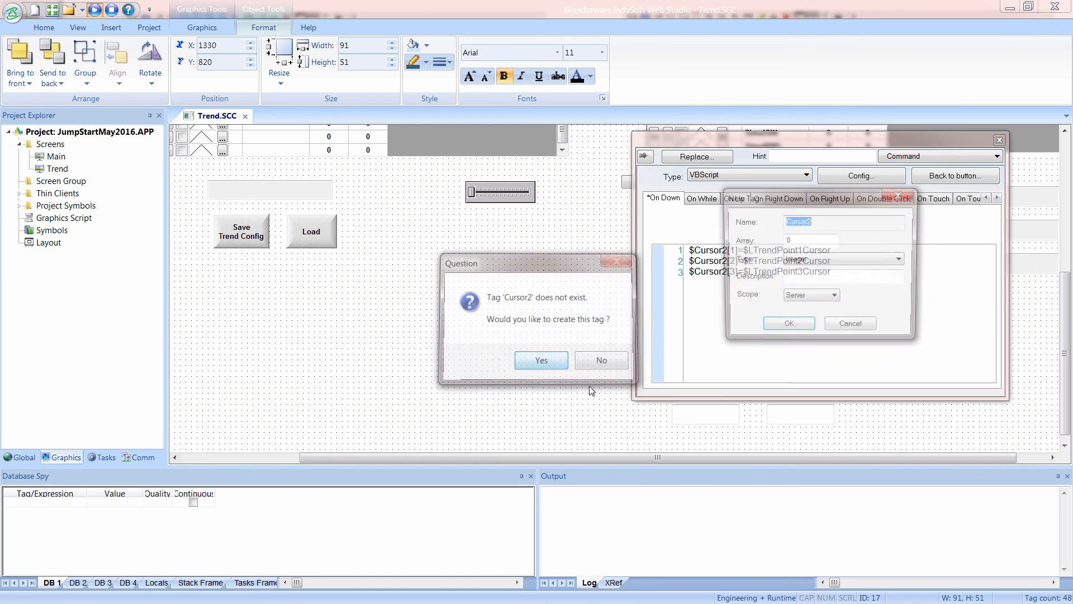
{"action": "left_click", "coordinate": [804, 261]}
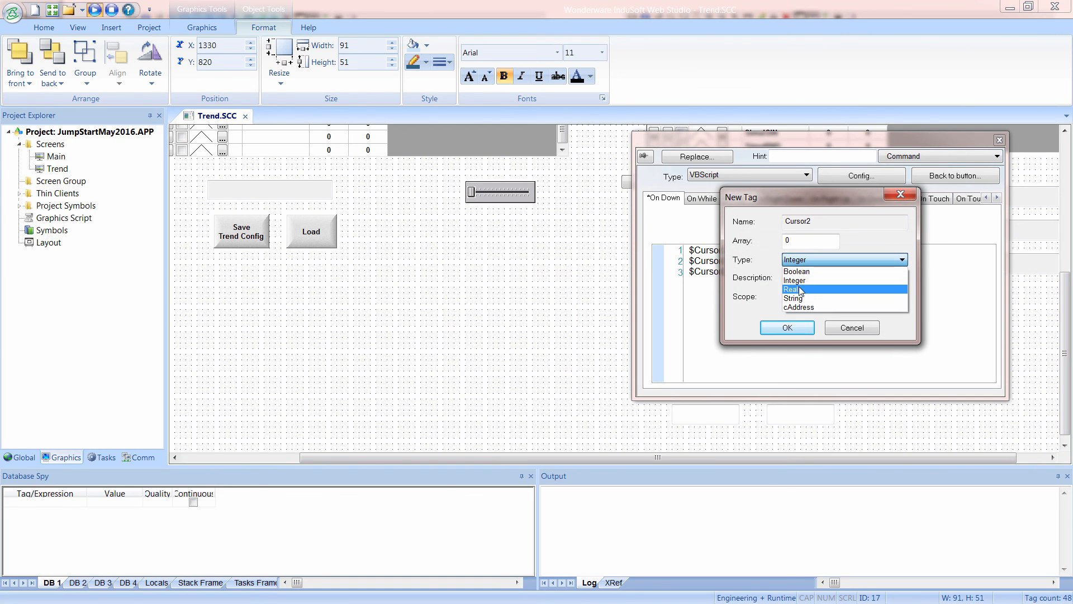
{"action": "left_click", "coordinate": [797, 288]}
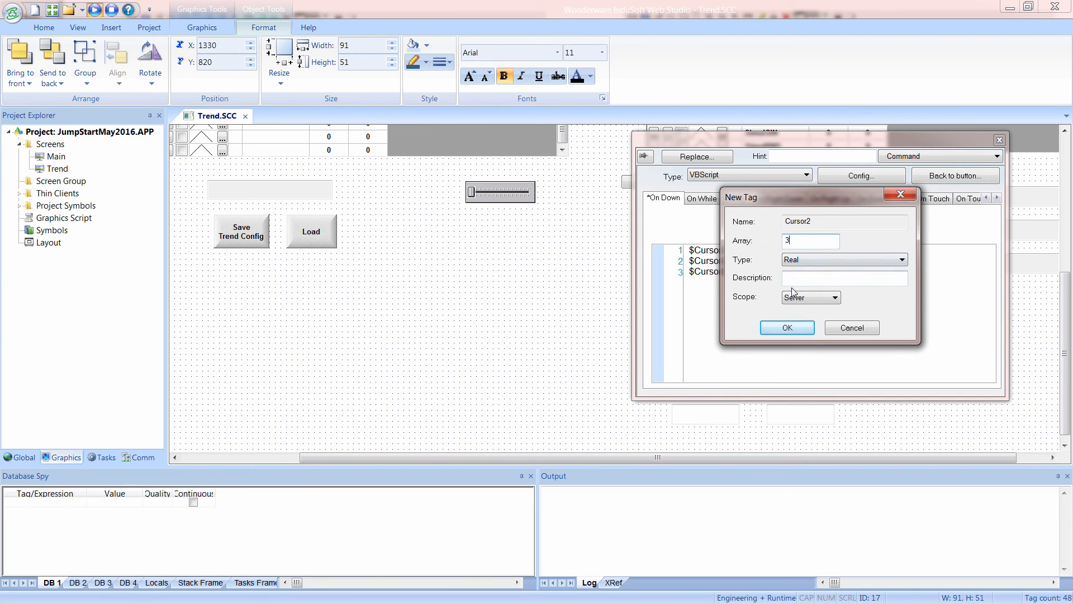
{"action": "left_click", "coordinate": [788, 328]}
Bind the three text boxes below Dump Cursor 2 to Cursor2[1], Cursor2[2] and Cursor2[3].
{"action": "double_click", "coordinate": [799, 366]}
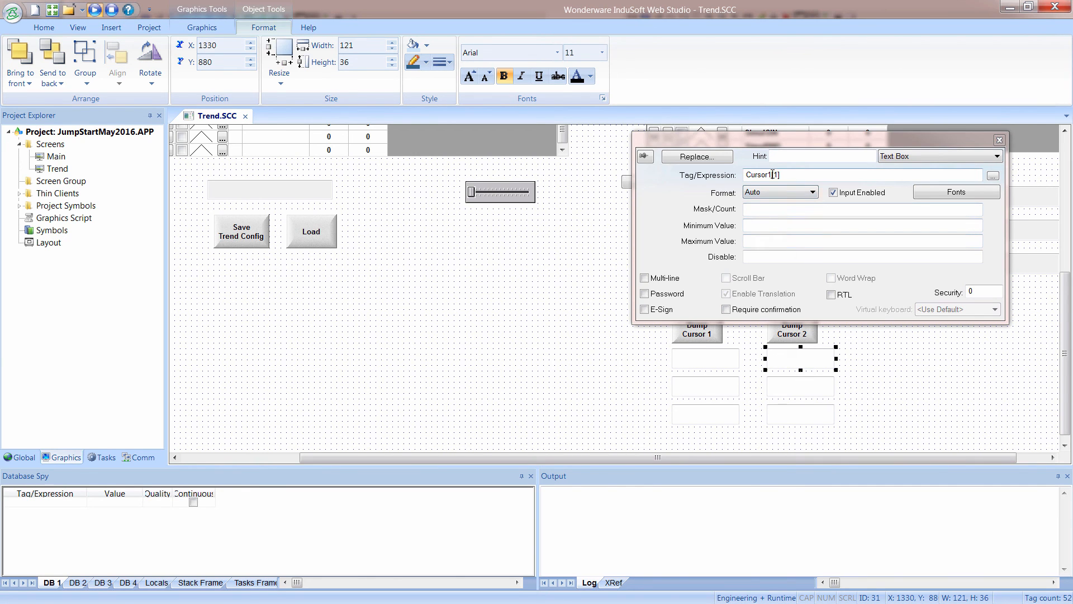
{"action": "left_click_drag", "start_coordinate": [772, 175], "coordinate": [769, 175]}
{"action": "type", "text": "2"}
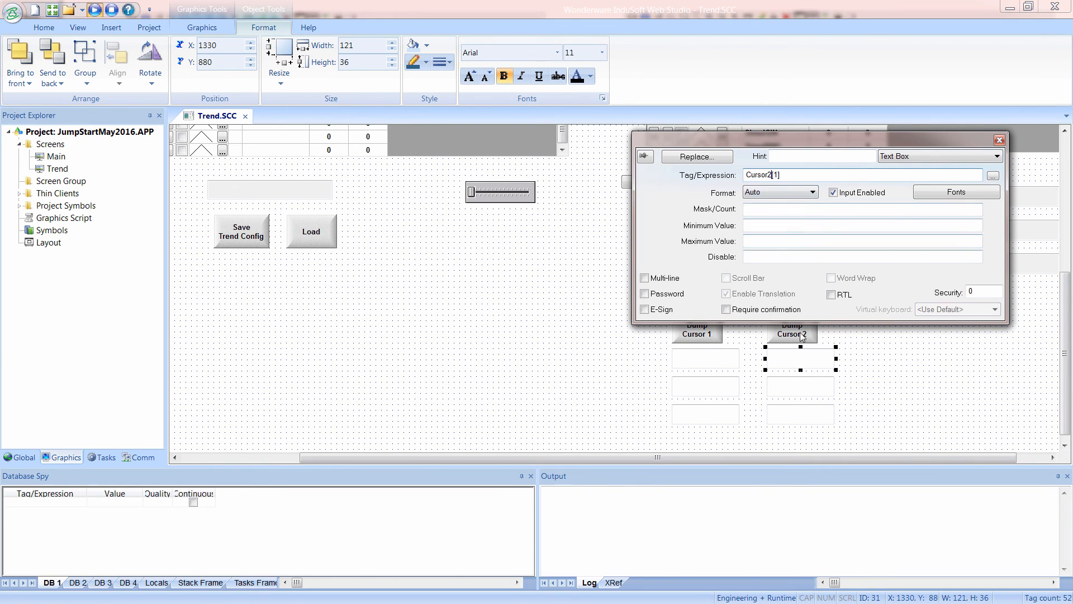
{"action": "left_click", "coordinate": [804, 387]}
{"action": "left_click_drag", "start_coordinate": [772, 175], "coordinate": [770, 174]}
{"action": "left_click", "coordinate": [802, 411]}
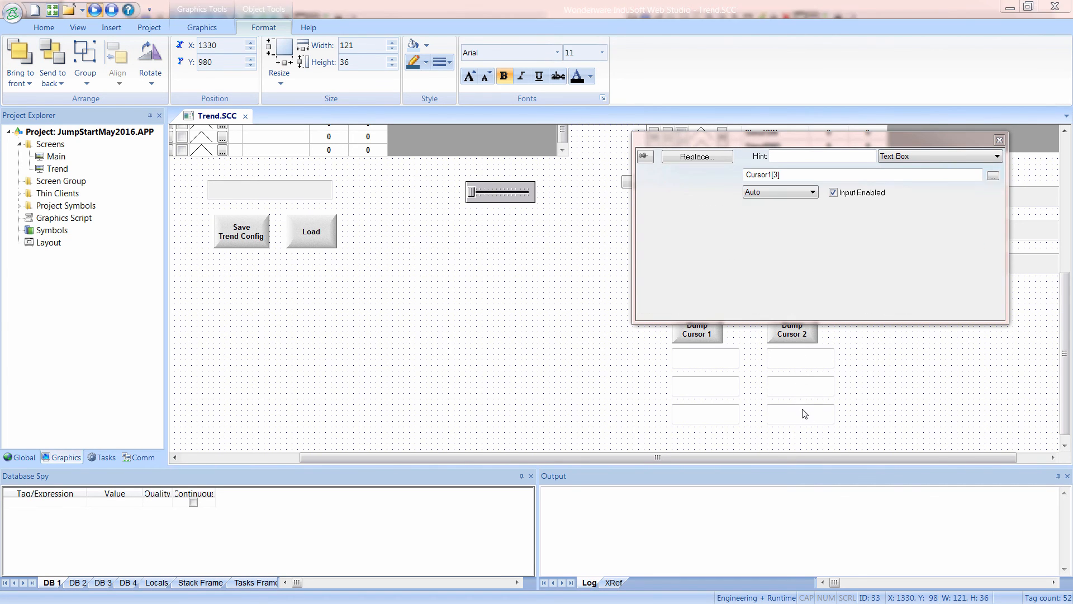
{"action": "left_click_drag", "start_coordinate": [769, 175], "coordinate": [772, 174]}
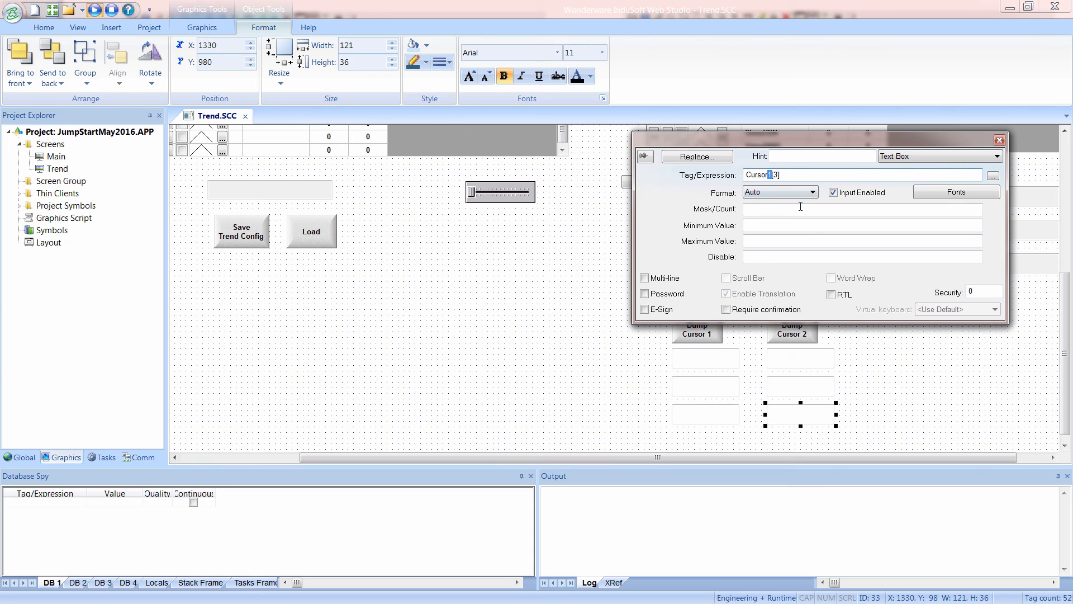
{"action": "left_click", "coordinate": [885, 400]}
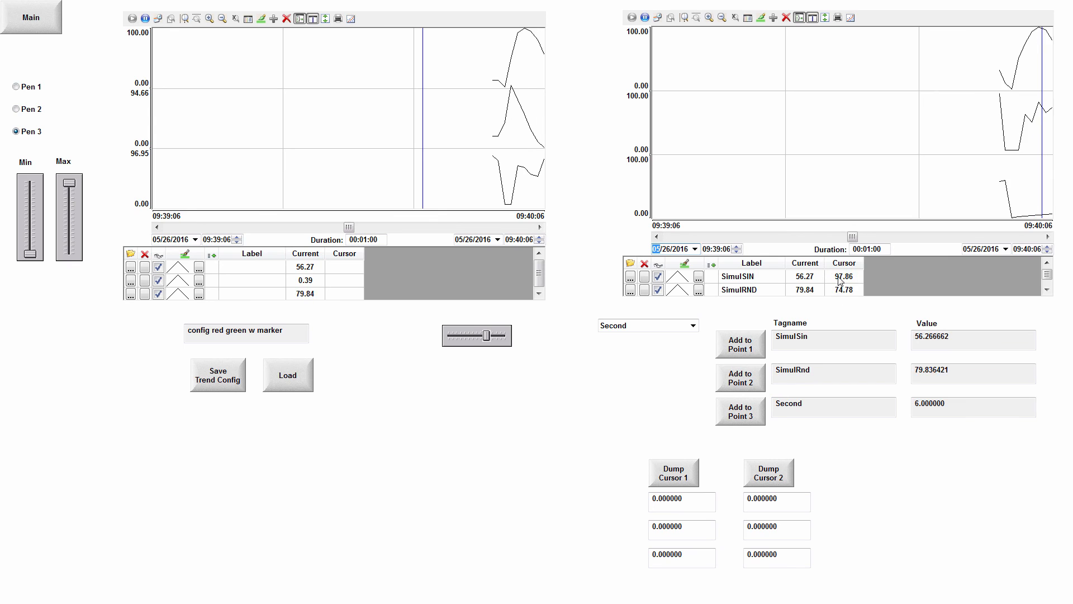
Dump the second trend's cursor values into the Cursor1 array in the running screen and reposition that trend's cursor.
{"action": "left_click", "coordinate": [681, 482]}
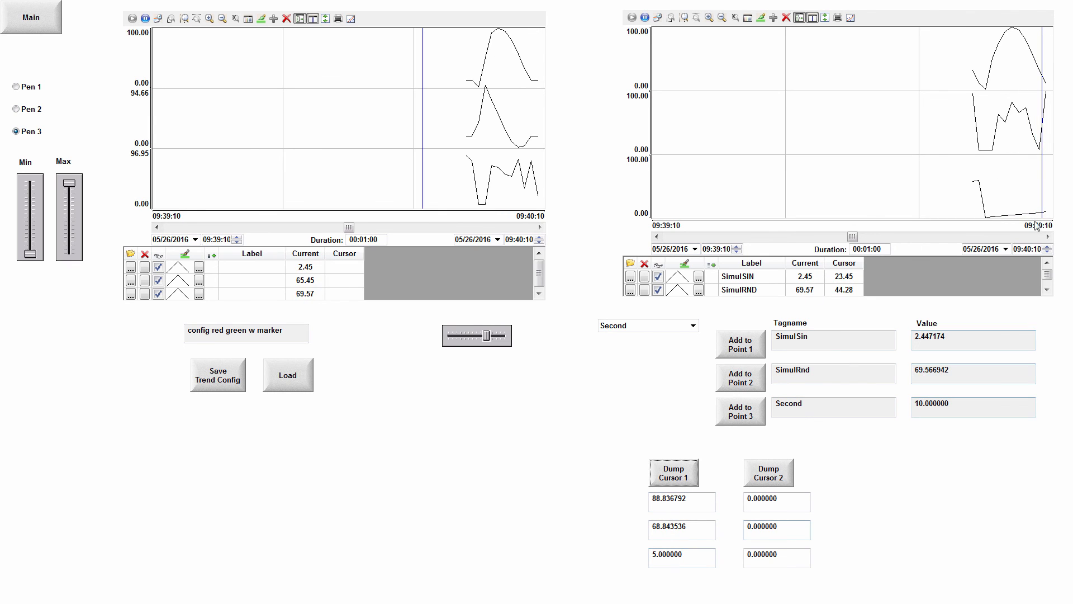
{"action": "left_click", "coordinate": [1004, 132]}
{"action": "left_click", "coordinate": [1043, 151]}
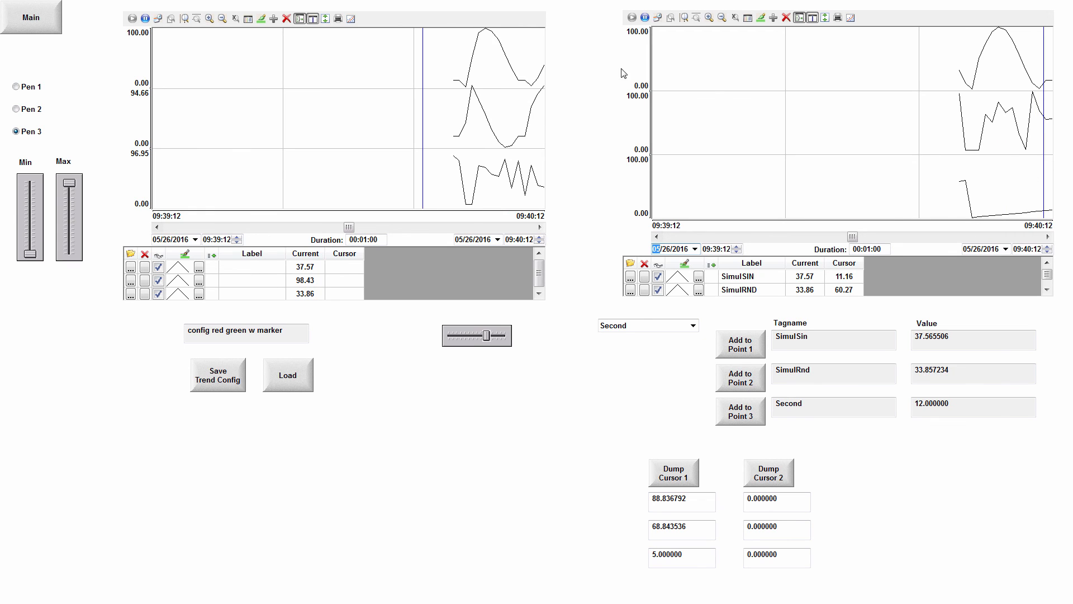
Pause the second trend, move its cursor to the top curve's peak, and dump the values into the Cursor2 array.
{"action": "left_click", "coordinate": [645, 19]}
{"action": "left_click", "coordinate": [1000, 127]}
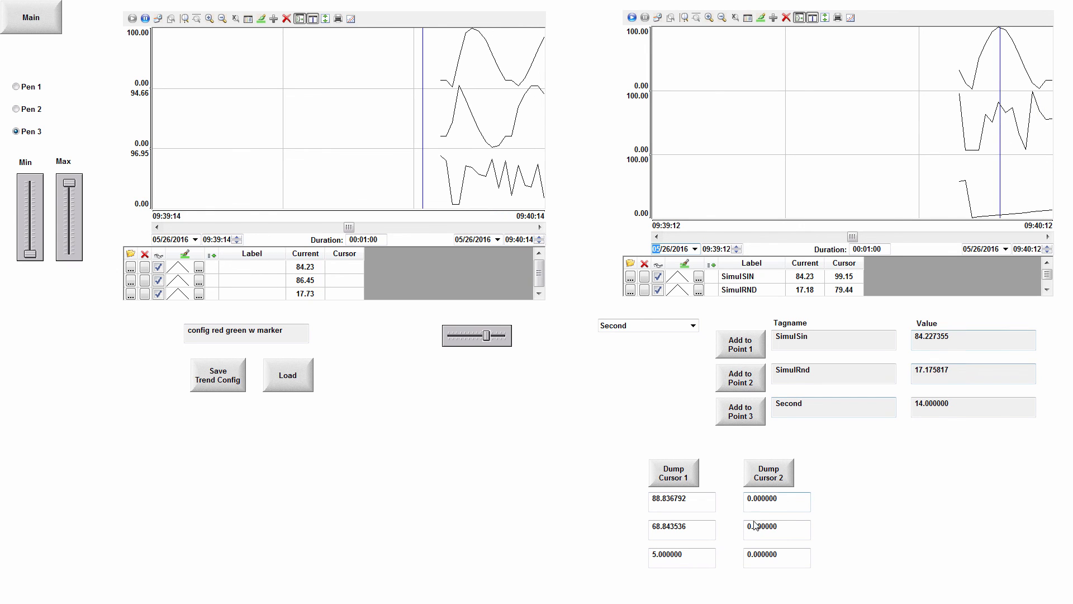
{"action": "left_click", "coordinate": [770, 475]}
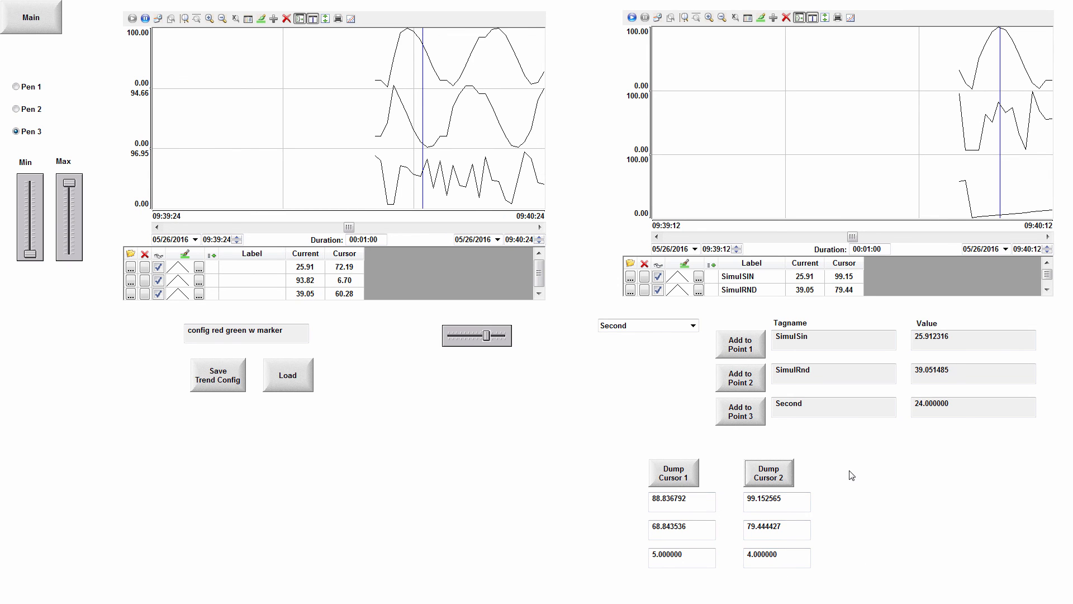
Return to the Trend screen in the editor and draw a text box about 311 wide by 44 high beside the Dump Cursor 2 button.
{"action": "key", "text": "alt+Tab"}
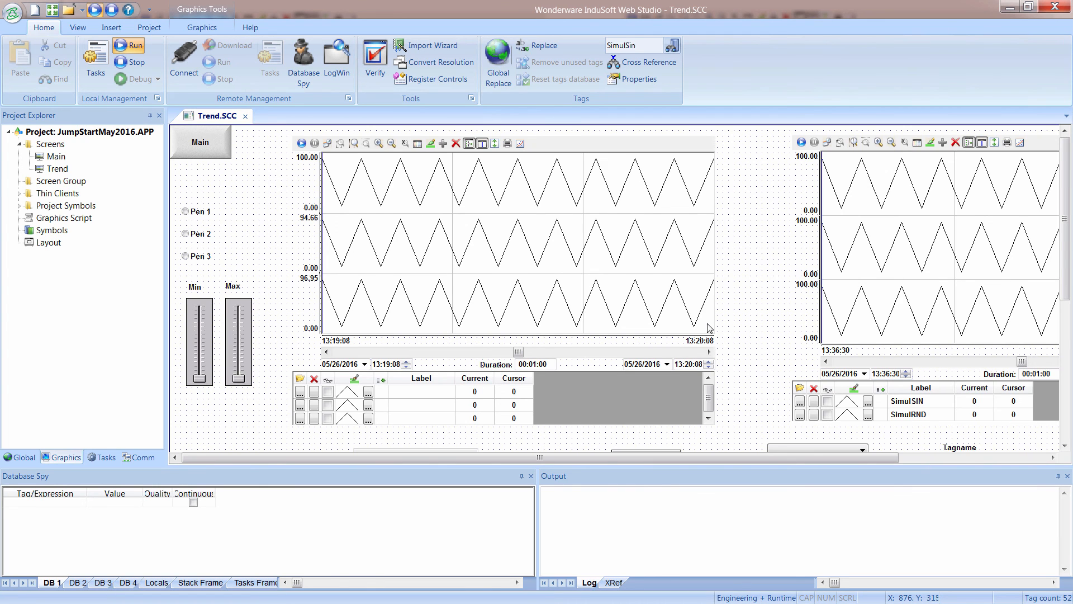
{"action": "scroll", "coordinate": [707, 330], "scroll_direction": "down", "scroll_amount": 5}
{"action": "left_click_drag", "start_coordinate": [864, 462], "coordinate": [1002, 462]}
{"action": "scroll", "coordinate": [889, 369], "scroll_direction": "down", "scroll_amount": 2}
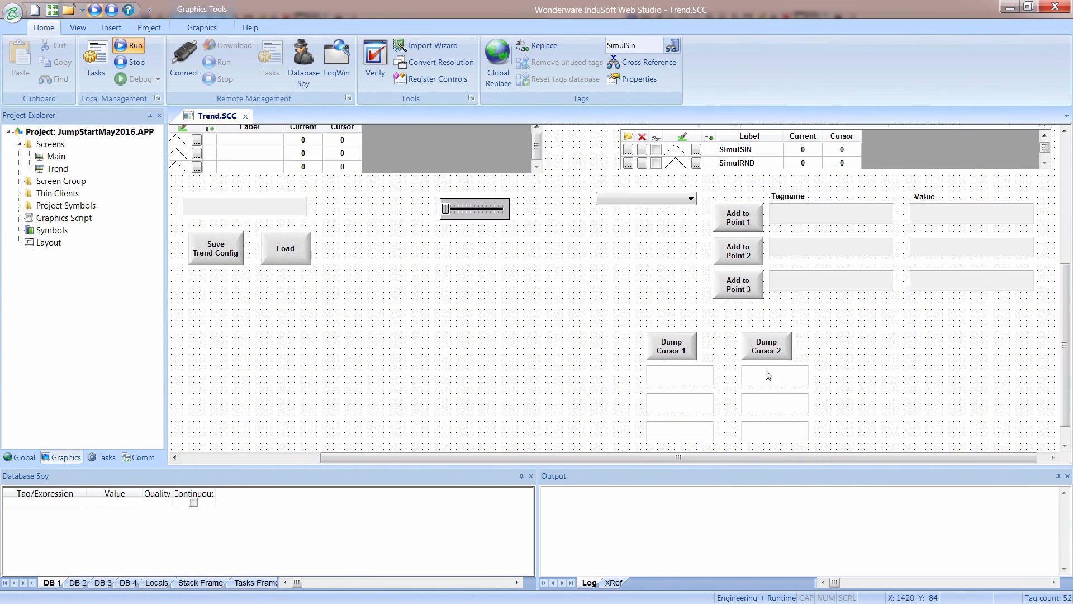
{"action": "left_click", "coordinate": [202, 27]}
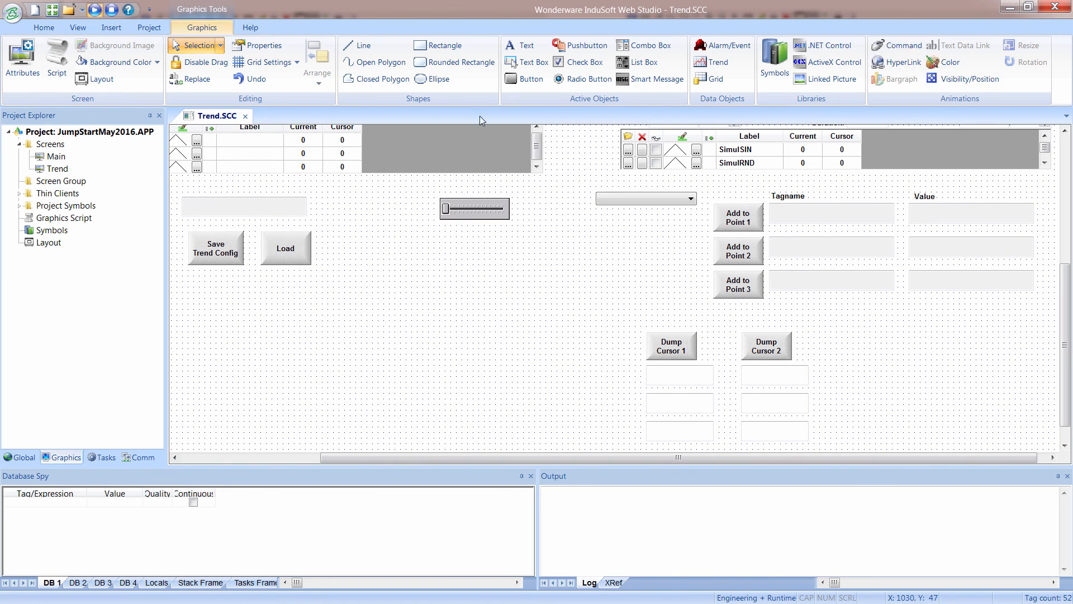
{"action": "left_click", "coordinate": [527, 62]}
{"action": "left_click_drag", "start_coordinate": [832, 325], "coordinate": [1008, 352]}
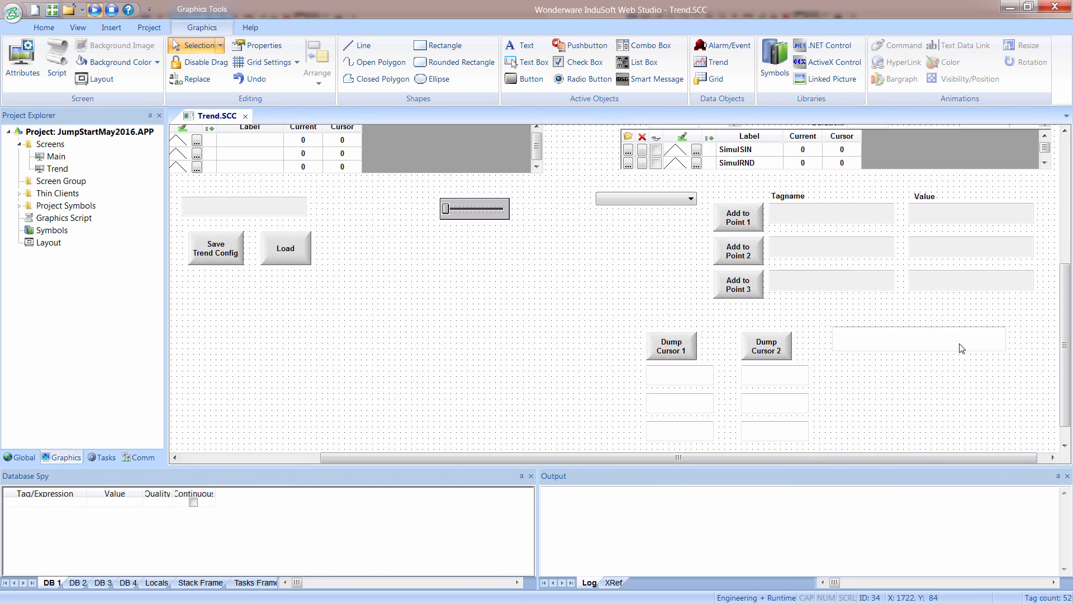
Bind the new text box to CursorTime, creating that tag, and select the tag name in its properties.
{"action": "double_click", "coordinate": [961, 346]}
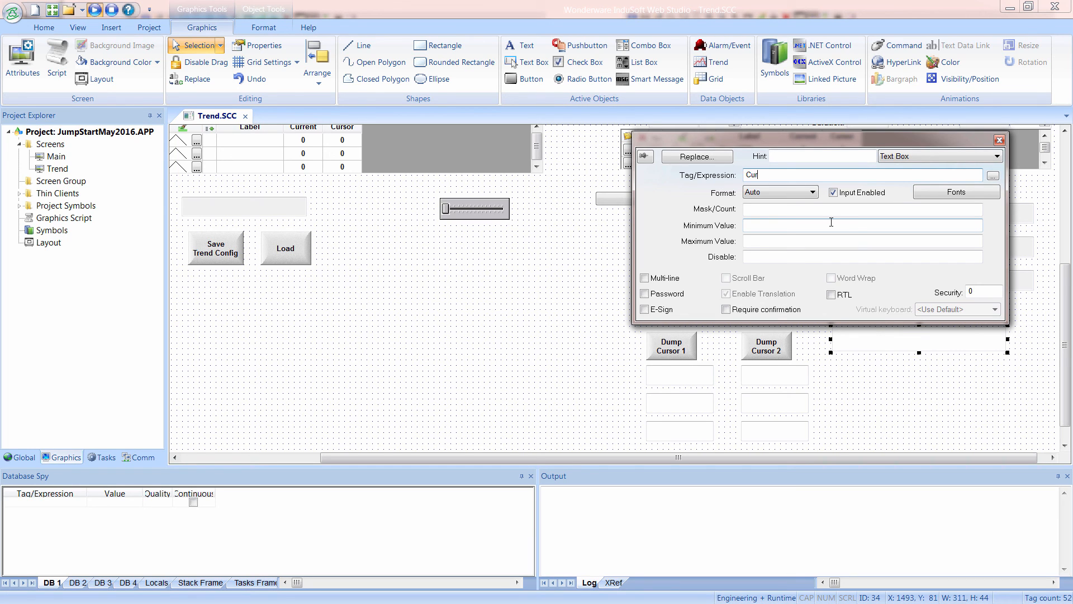
{"action": "left_click", "coordinate": [831, 222]}
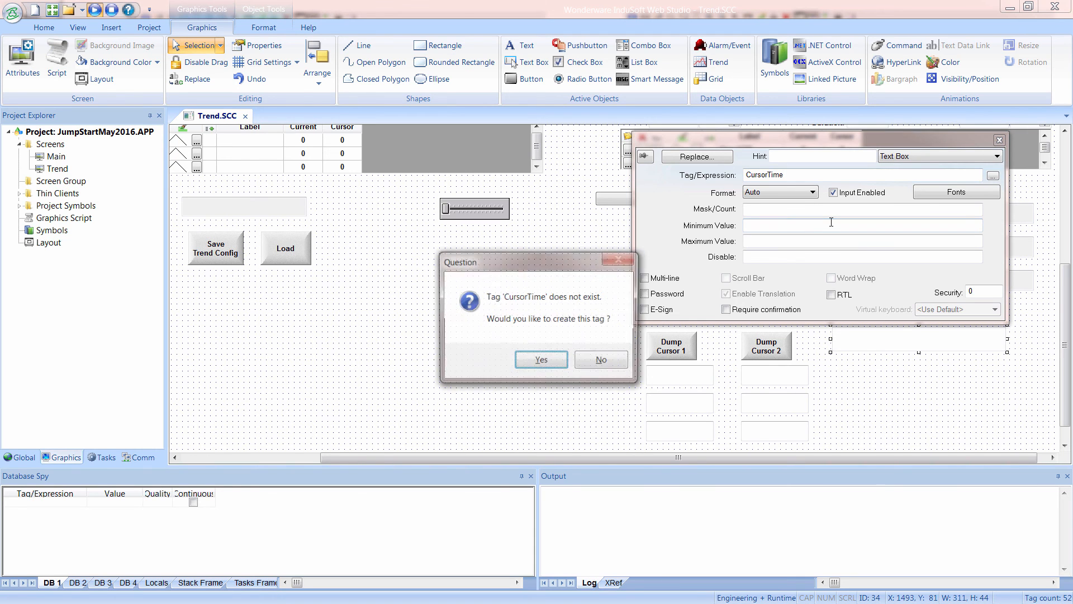
{"action": "left_click", "coordinate": [541, 360]}
{"action": "left_click", "coordinate": [799, 222]}
{"action": "left_click", "coordinate": [793, 251]}
{"action": "left_click", "coordinate": [787, 290]}
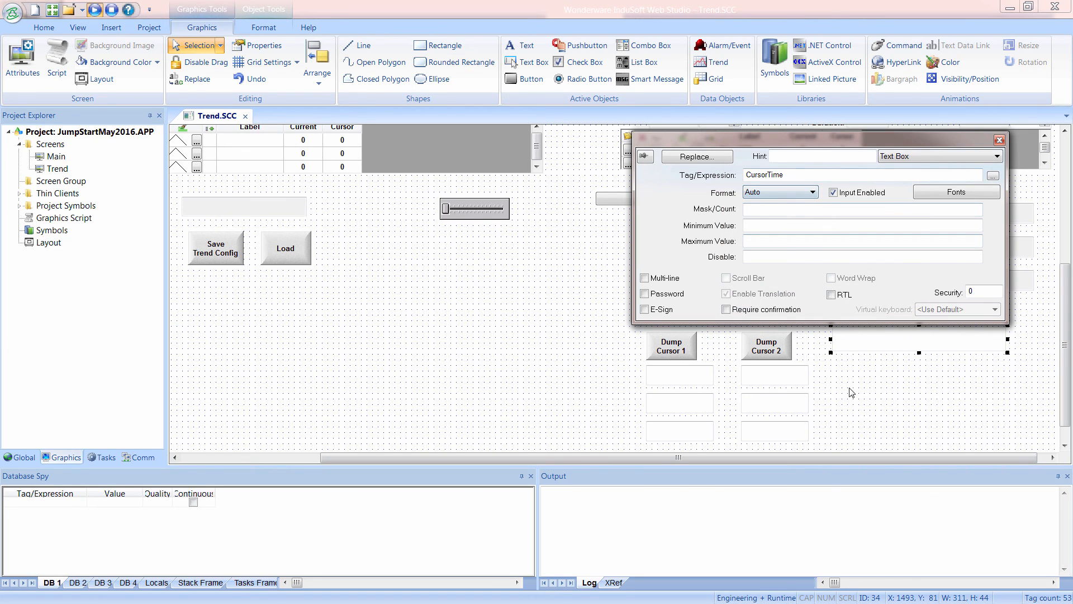
{"action": "left_click_drag", "start_coordinate": [797, 176], "coordinate": [685, 183]}
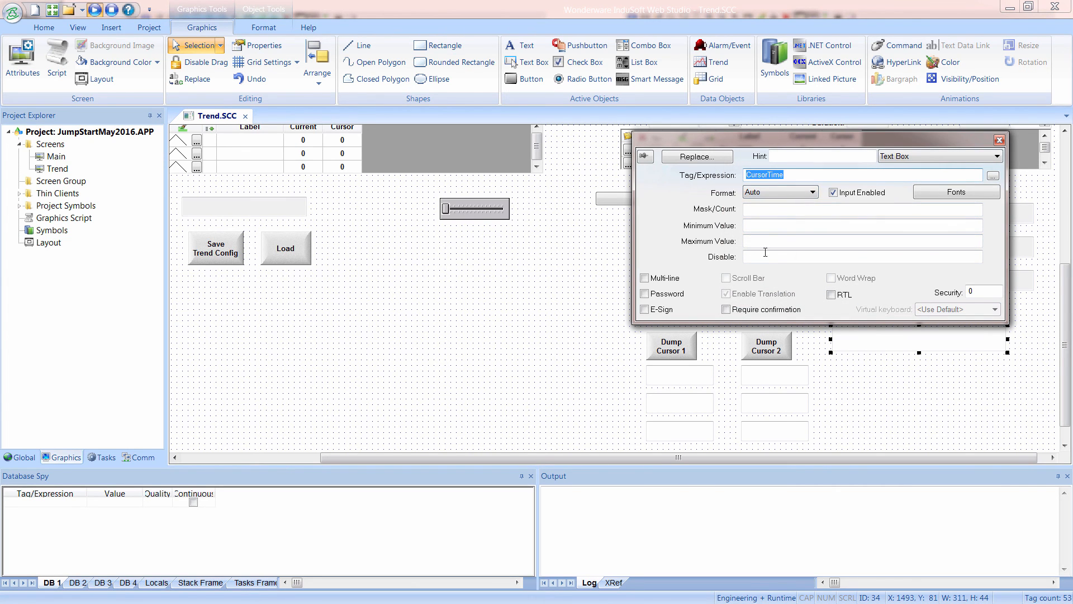
Close the text box properties and set the second trend's X-axis cursor value output to CursorTime.
{"action": "left_click", "coordinate": [999, 140]}
{"action": "left_click", "coordinate": [823, 154]}
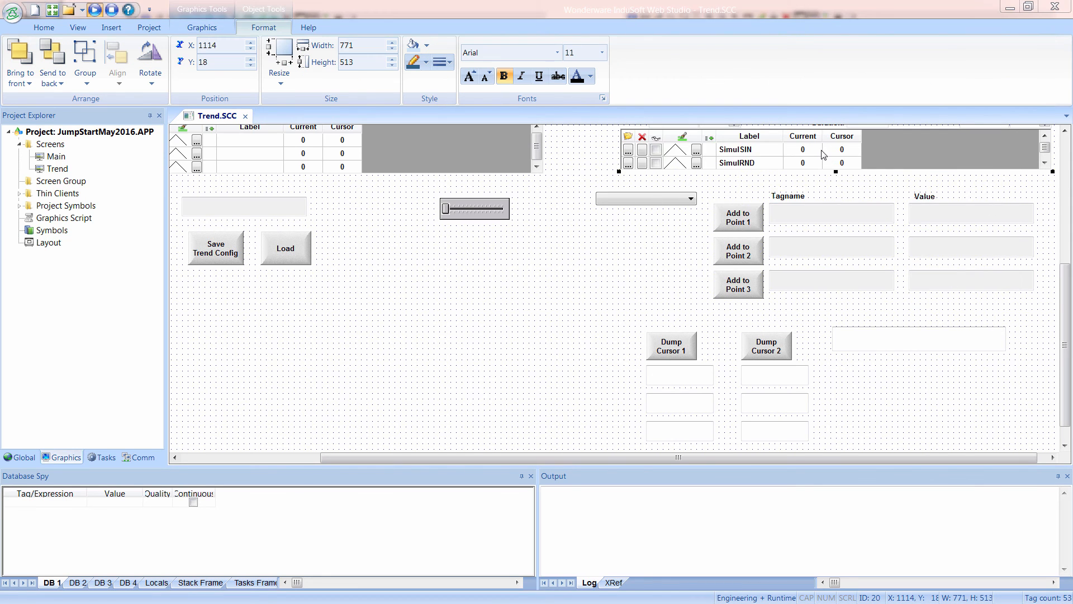
{"action": "double_click", "coordinate": [823, 155]}
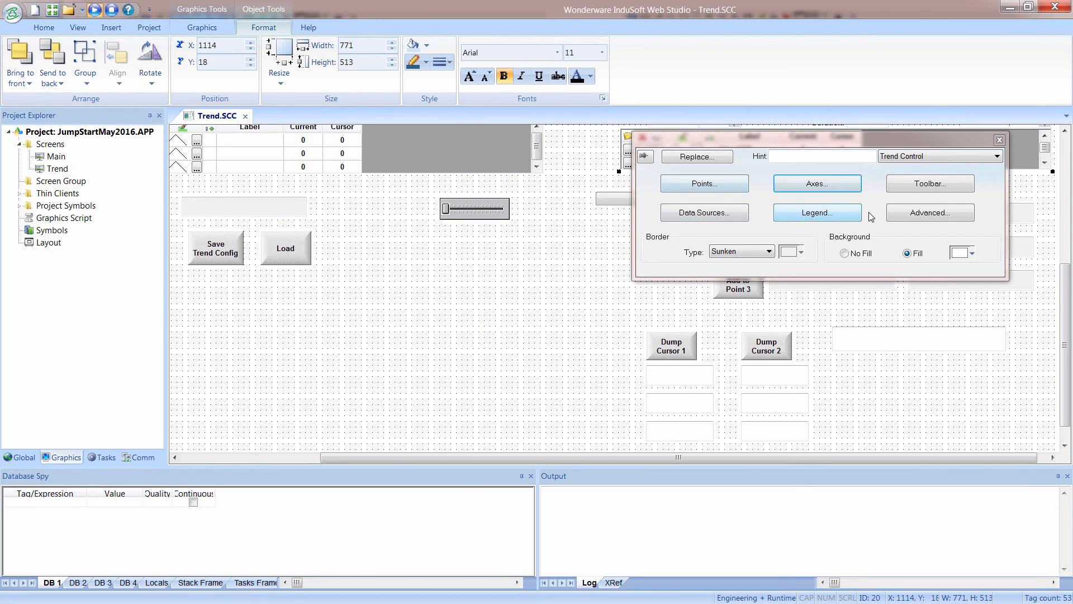
{"action": "left_click", "coordinate": [817, 183]}
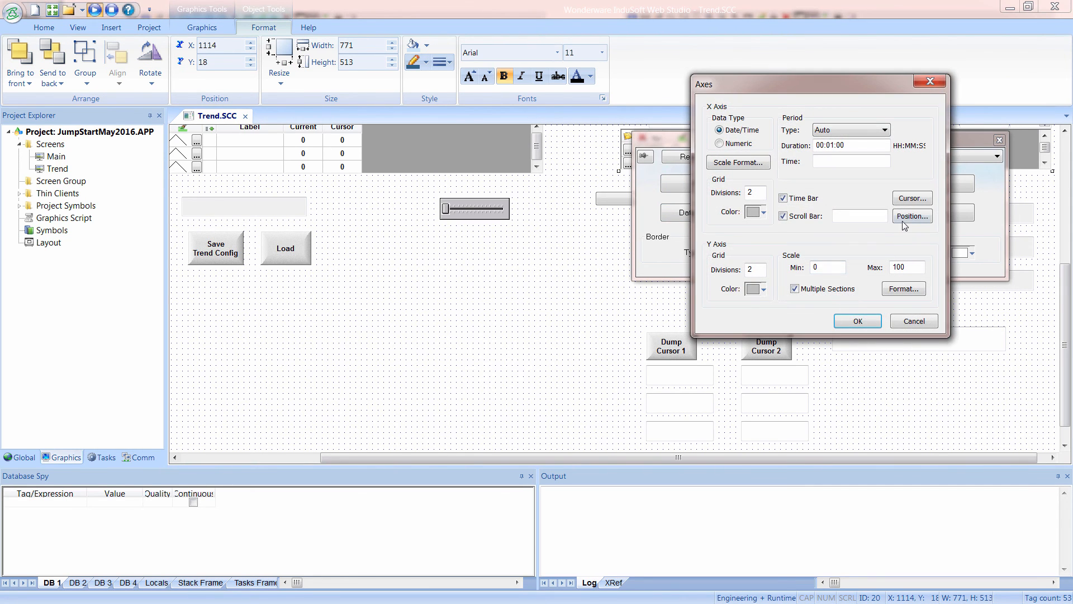
{"action": "left_click", "coordinate": [904, 204]}
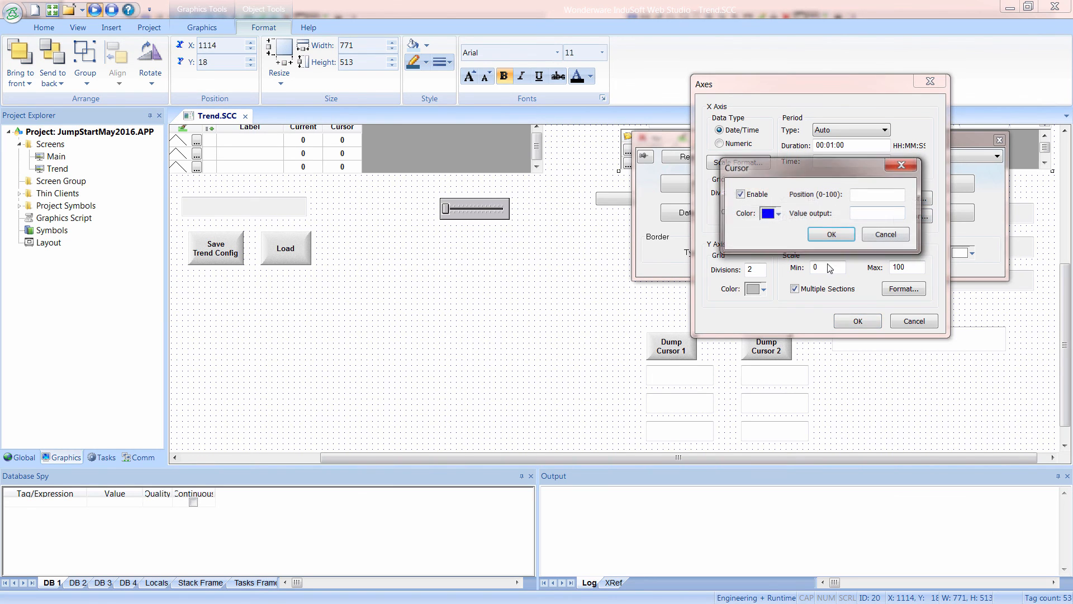
{"action": "left_click", "coordinate": [852, 216]}
{"action": "type", "text": "CursorTime"}
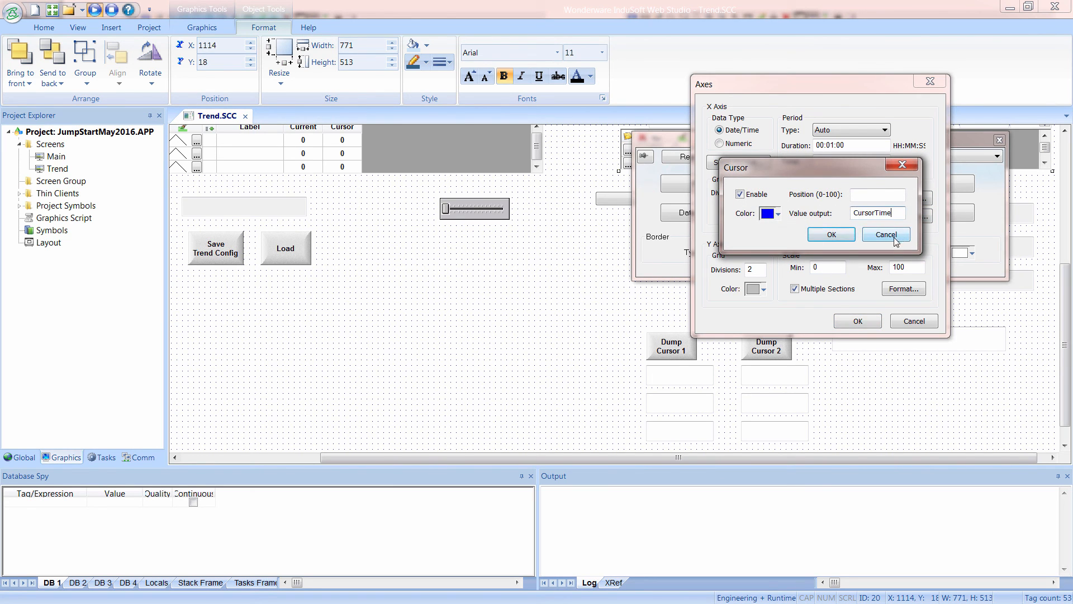
{"action": "left_click", "coordinate": [832, 235]}
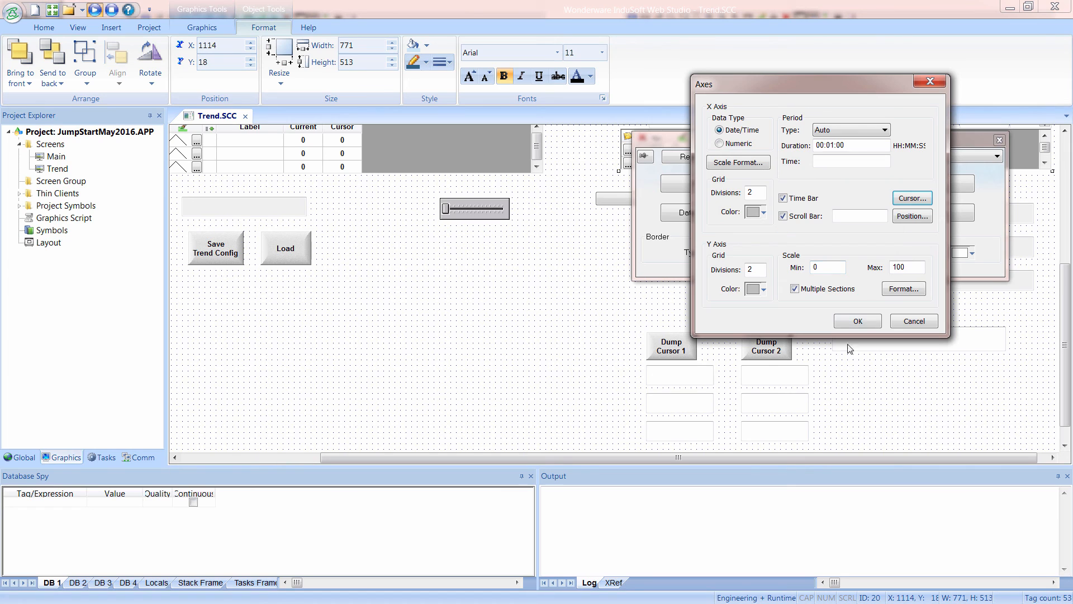
{"action": "left_click", "coordinate": [858, 323]}
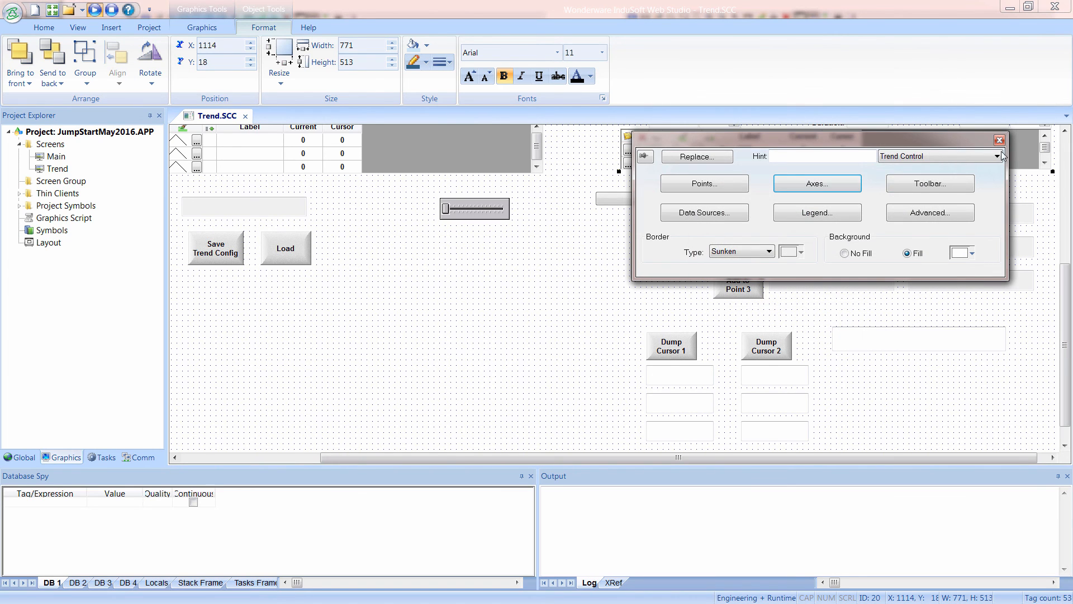
{"action": "left_click", "coordinate": [1000, 140]}
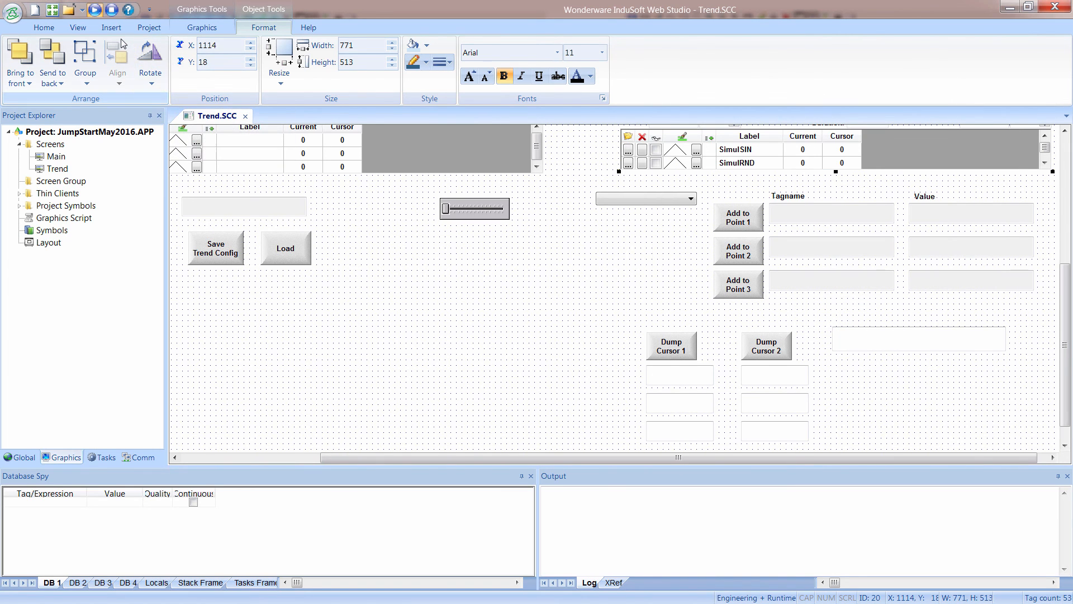
In the running screen, pause the second trend and reposition its cursor along the recent data to check the displayed cursor time.
{"action": "left_click", "coordinate": [114, 13]}
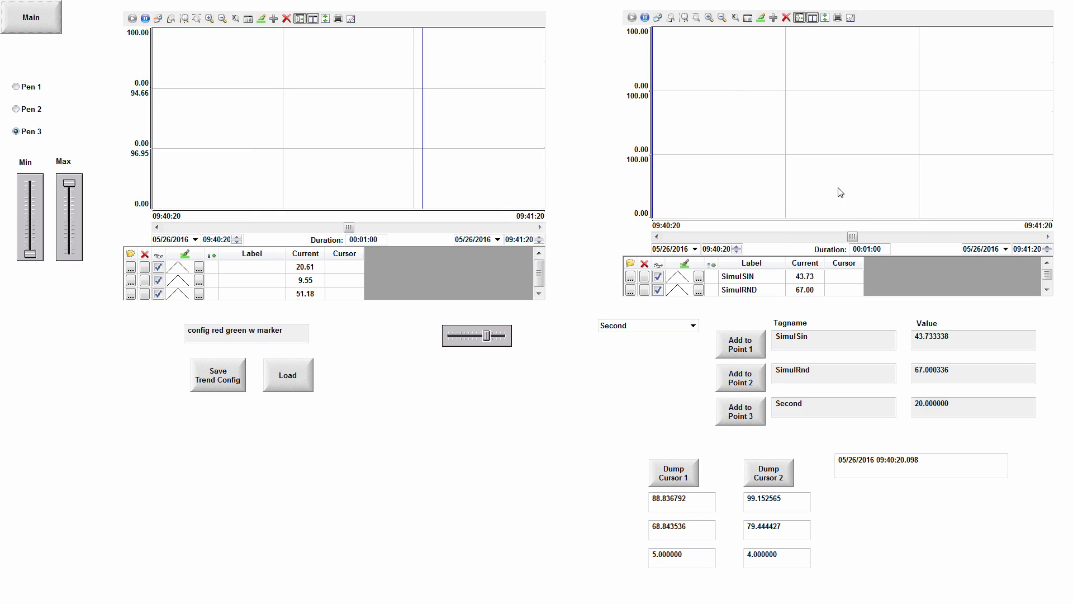
{"action": "left_click", "coordinate": [1046, 146]}
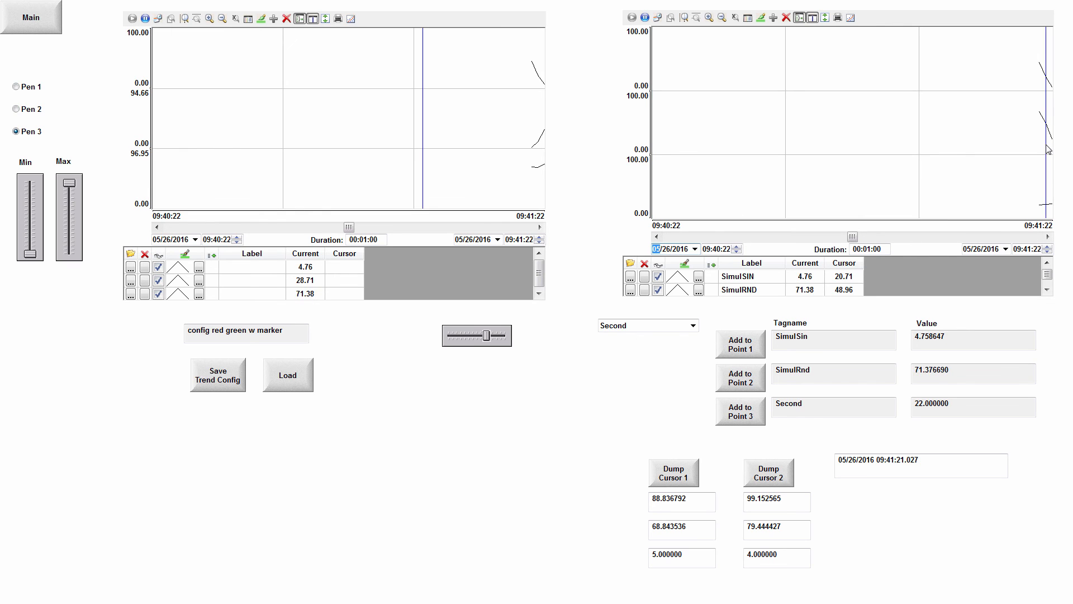
{"action": "mouse_move", "coordinate": [1045, 147]}
{"action": "left_mouse_down"}
{"action": "mouse_move", "coordinate": [1021, 155]}
{"action": "mouse_move", "coordinate": [1038, 156]}
{"action": "left_mouse_up"}
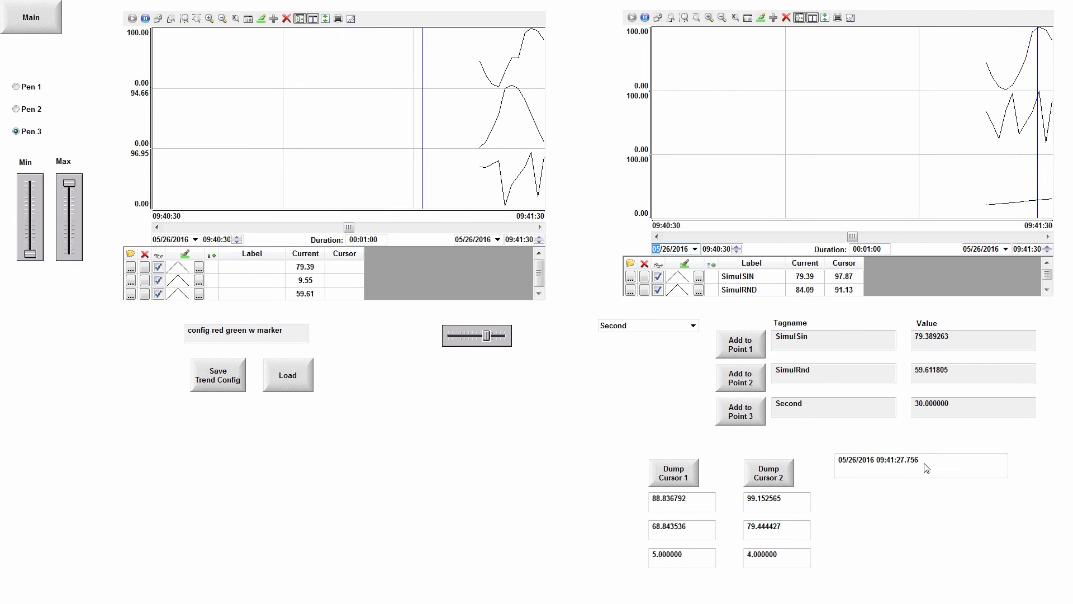
{"action": "left_click", "coordinate": [644, 17]}
{"action": "left_click_drag", "start_coordinate": [1024, 157], "coordinate": [998, 158]}
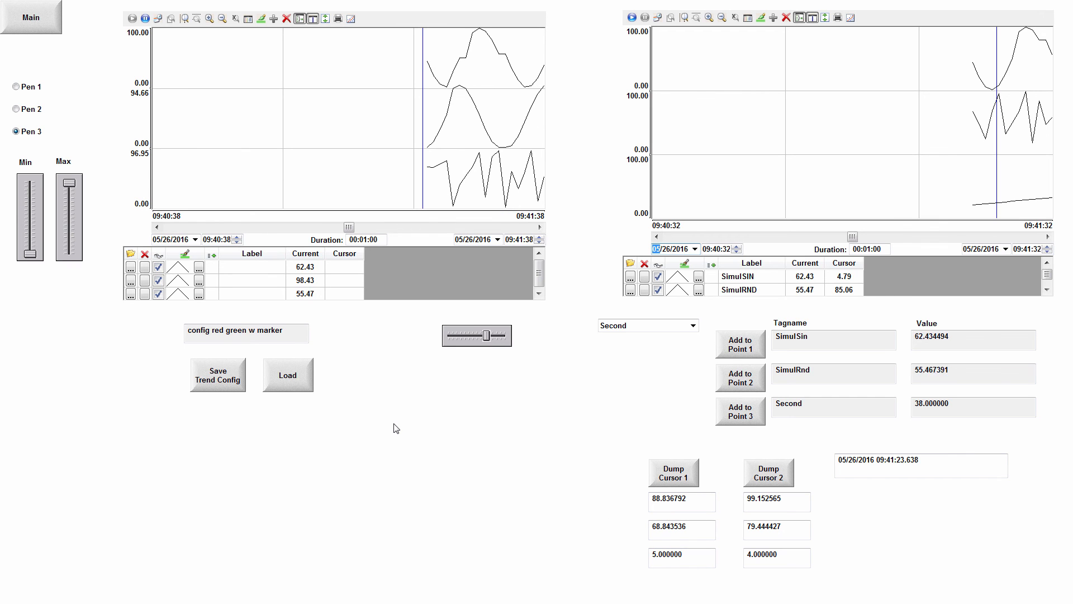
{"action": "key", "text": "alt+Tab"}
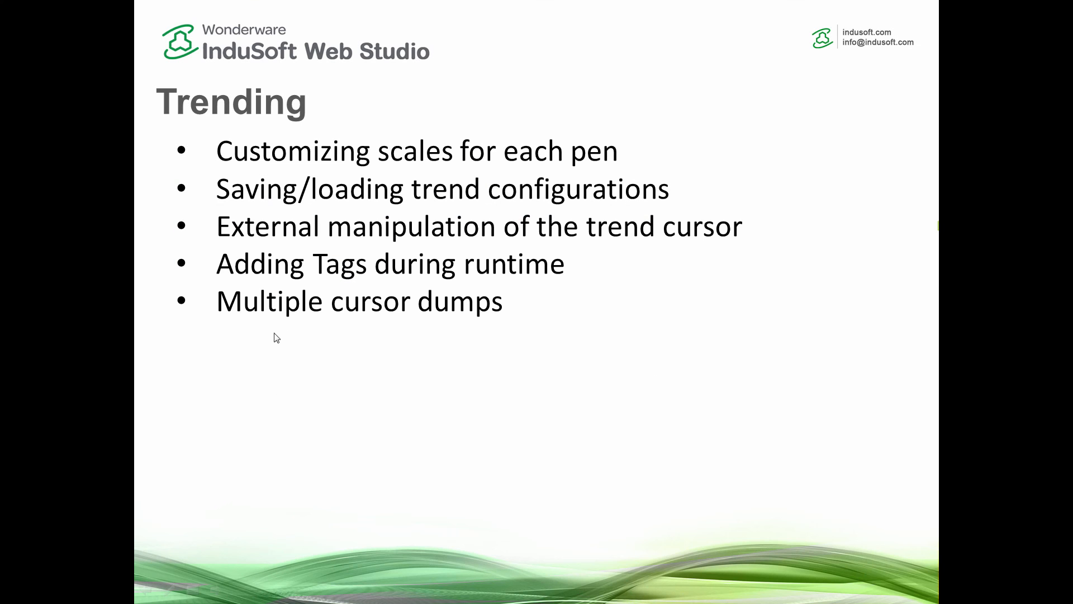
{"action": "left_click", "coordinate": [356, 314]}
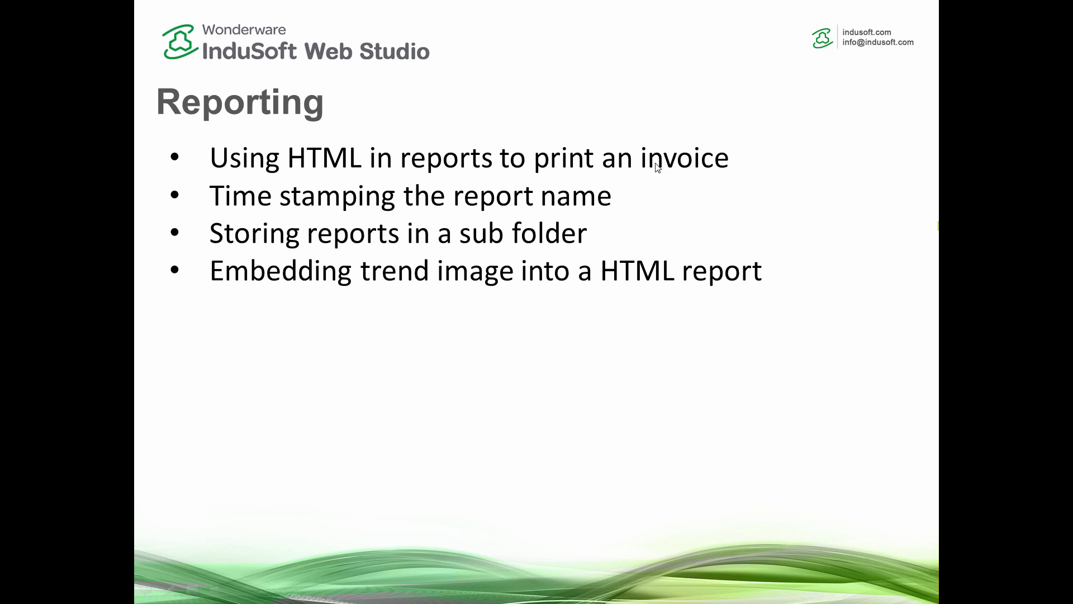
Switch back to InduSoft Web Studio, close the Trend screen, and open the Main screen for editing.
{"action": "key", "text": "alt+Tab"}
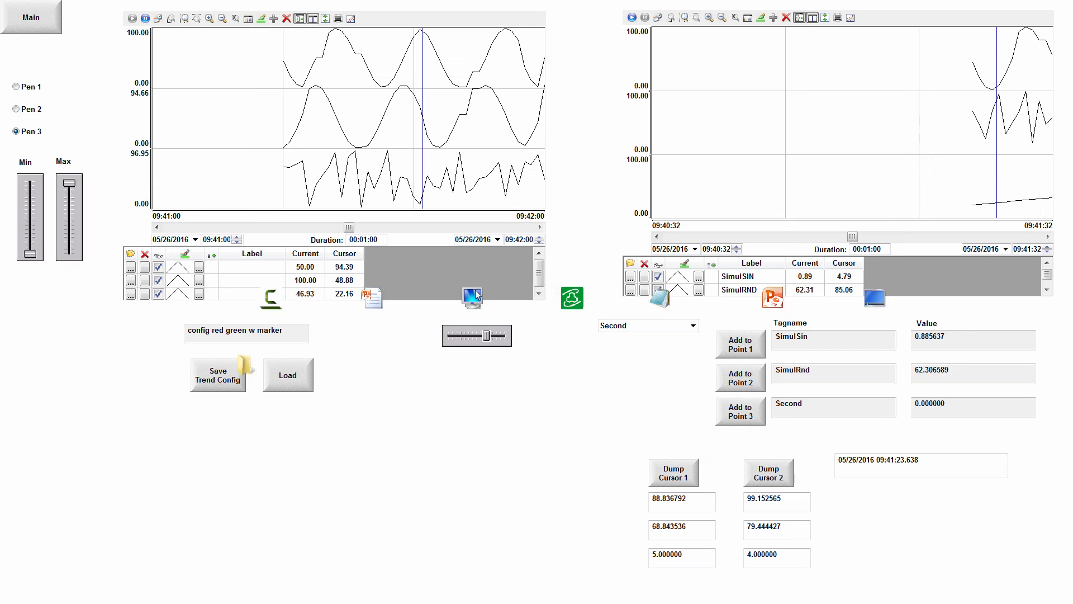
{"action": "key", "text": "alt+Tab"}
{"action": "key", "text": "alt+Tab"}
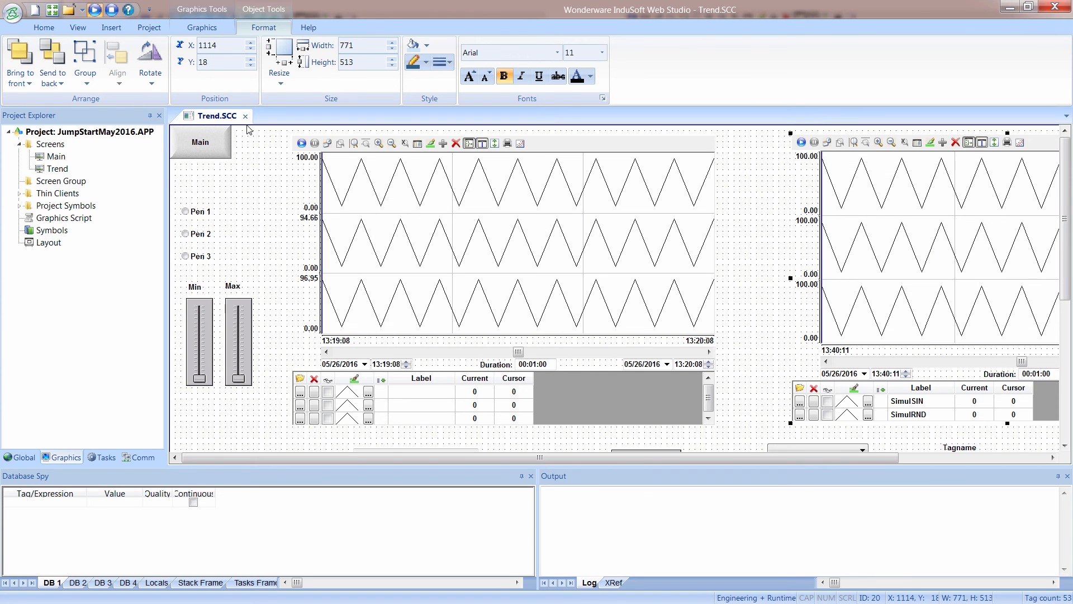
{"action": "left_click", "coordinate": [245, 115]}
{"action": "double_click", "coordinate": [56, 157]}
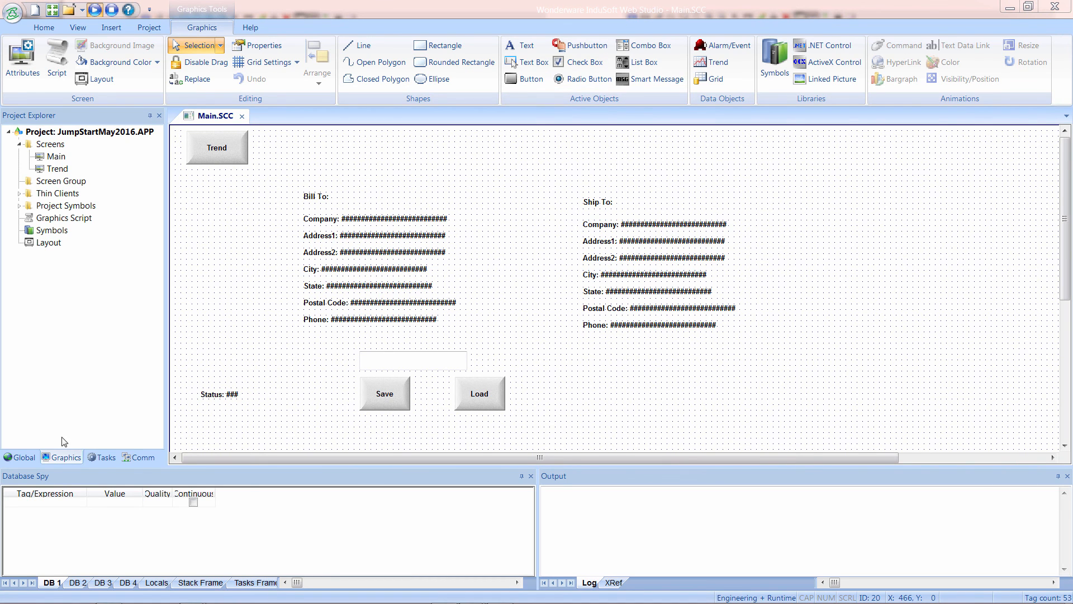
Insert a new report document under the project's Reports tasks.
{"action": "left_click", "coordinate": [103, 457]}
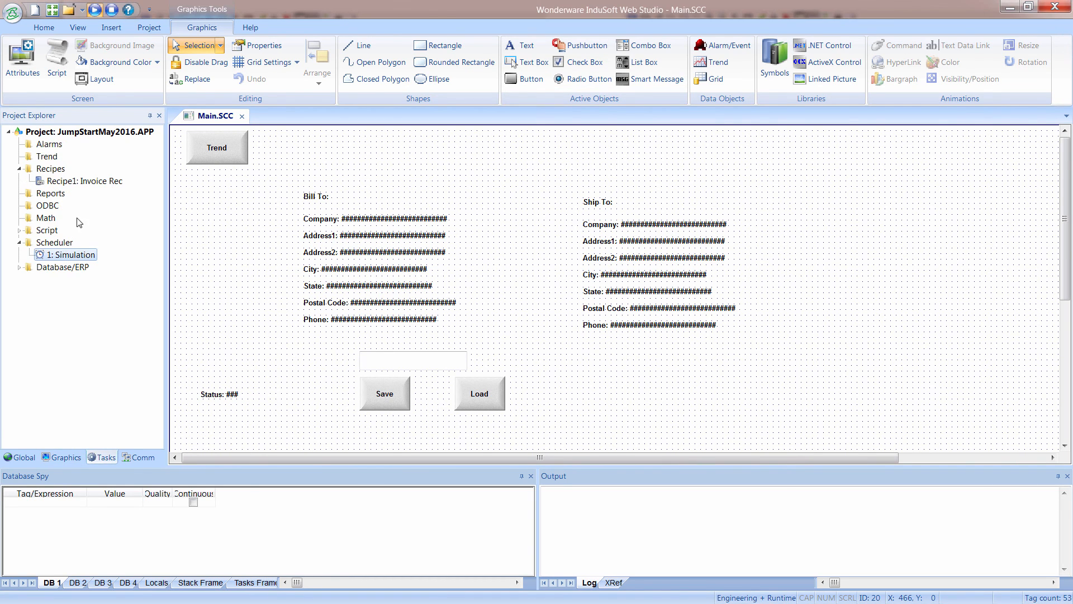
{"action": "right_click", "coordinate": [45, 195]}
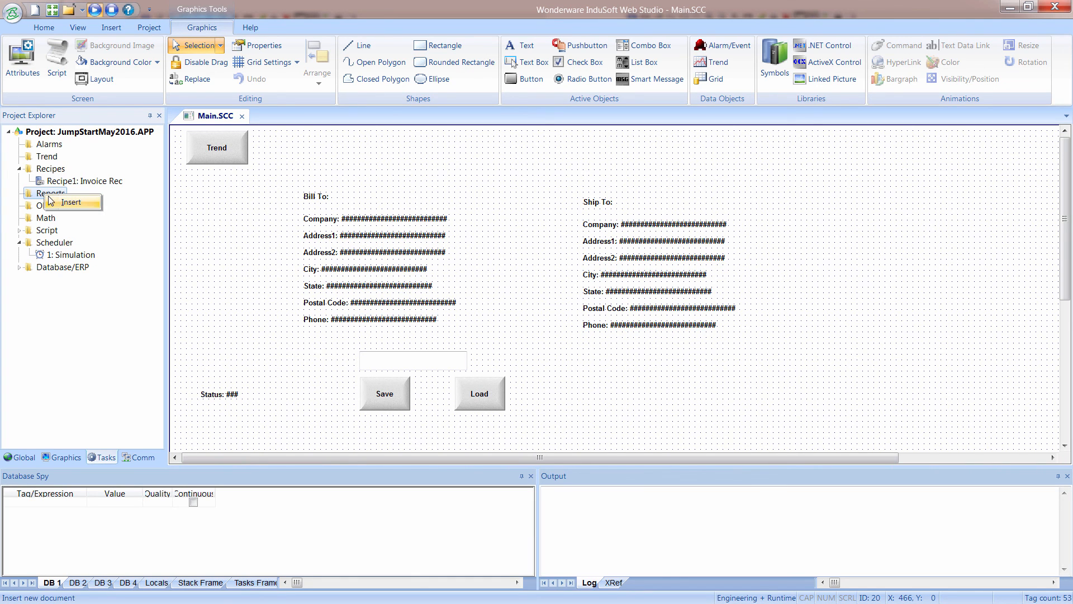
{"action": "left_click", "coordinate": [61, 203]}
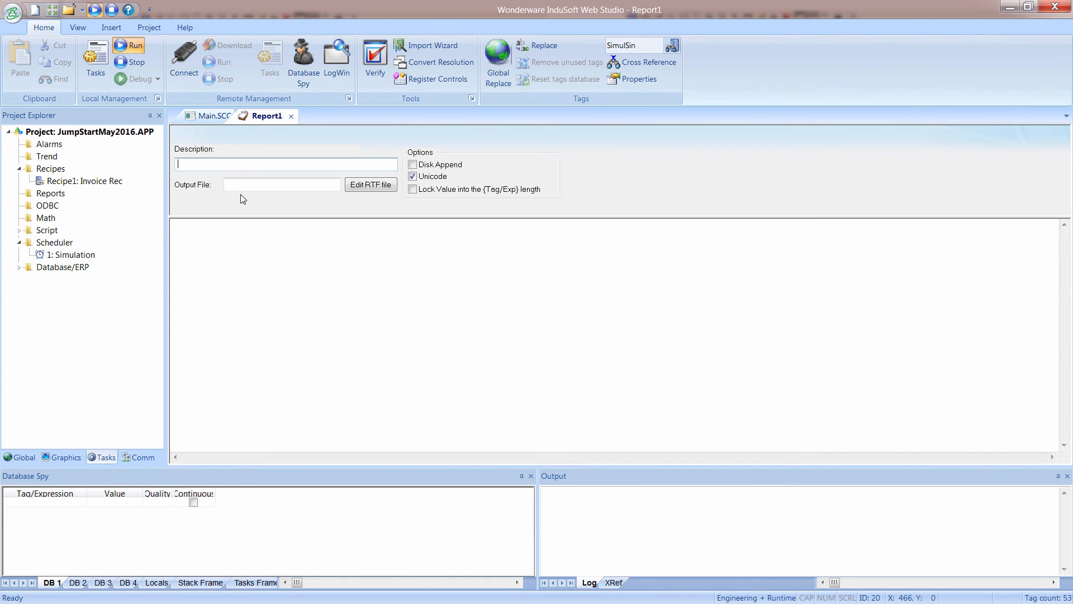
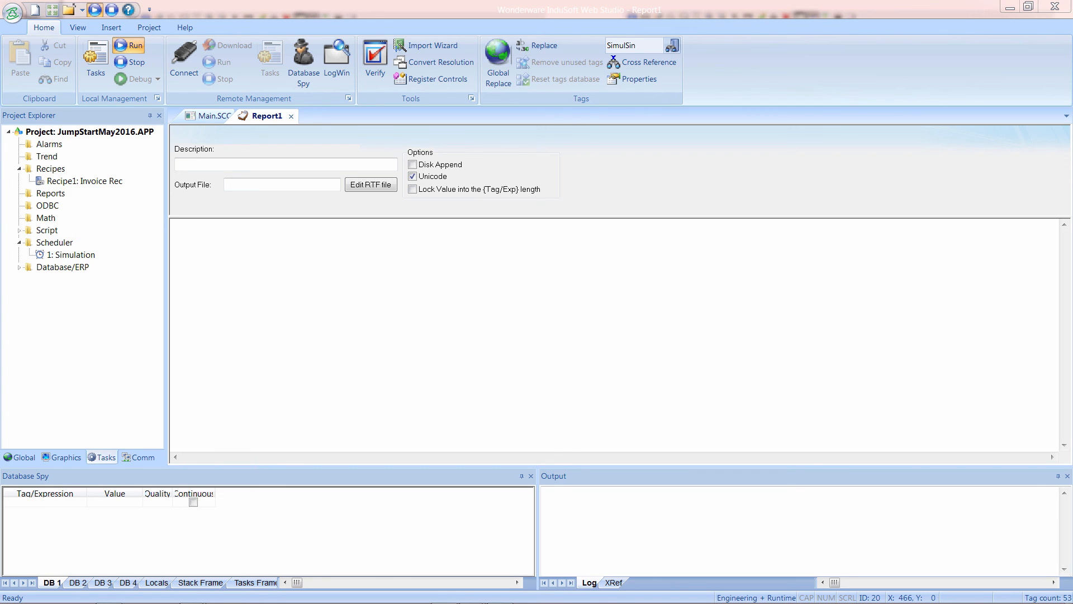
Paste the HTML invoice template into the report body and review its Bill To and Ship To tags and Logo.png reference.
{"action": "left_click", "coordinate": [311, 245]}
{"action": "key", "text": "ctrl+v"}
{"action": "scroll", "coordinate": [248, 264], "scroll_direction": "up", "scroll_amount": 5}
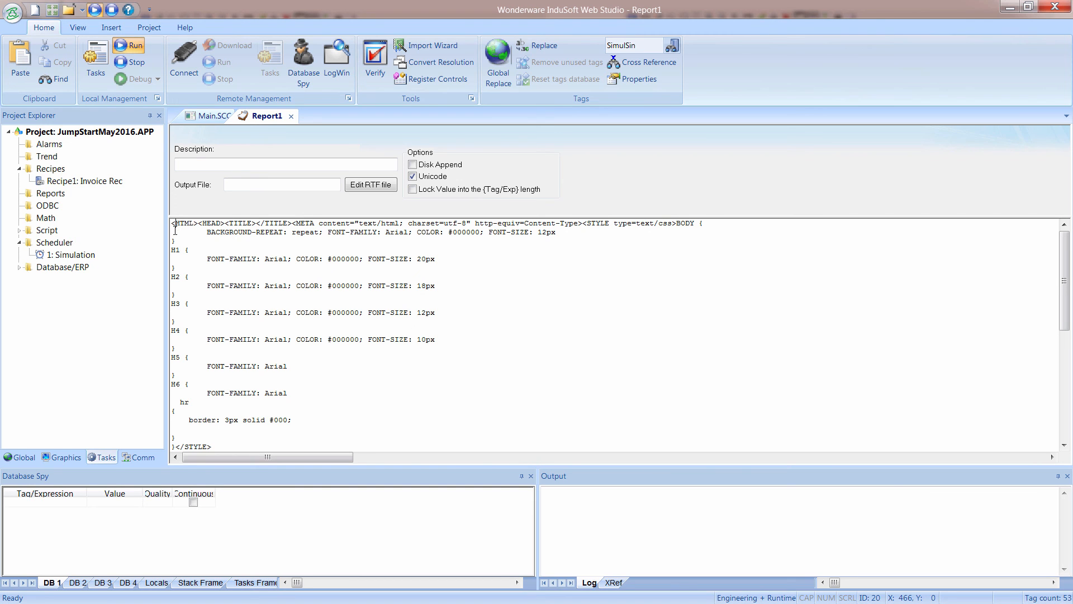
{"action": "scroll", "coordinate": [229, 267], "scroll_direction": "down", "scroll_amount": 2}
{"action": "scroll", "coordinate": [200, 302], "scroll_direction": "down", "scroll_amount": 4}
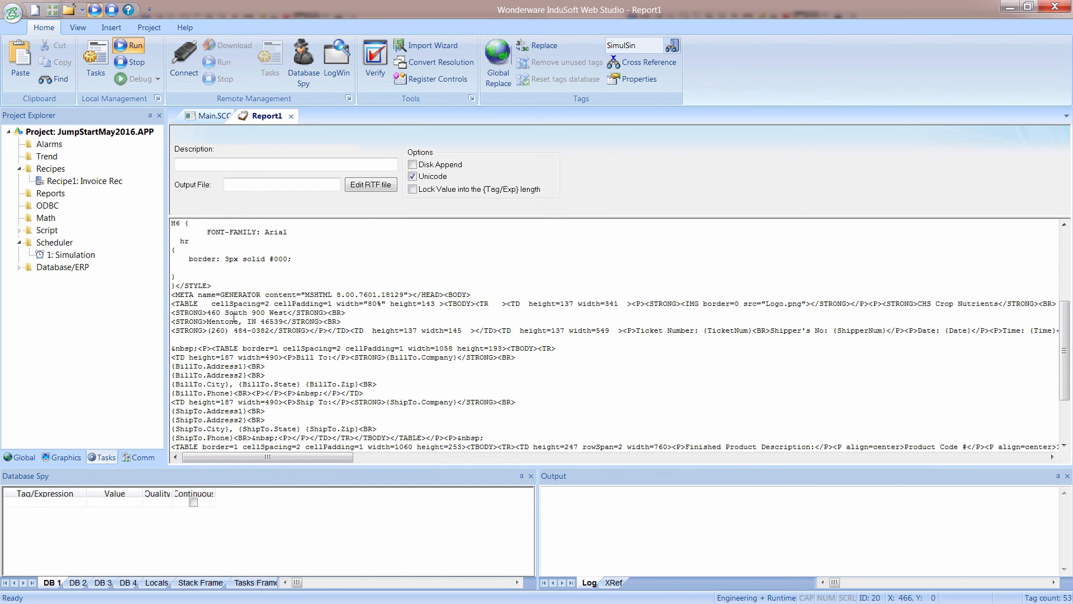
{"action": "scroll", "coordinate": [203, 320], "scroll_direction": "down", "scroll_amount": 1}
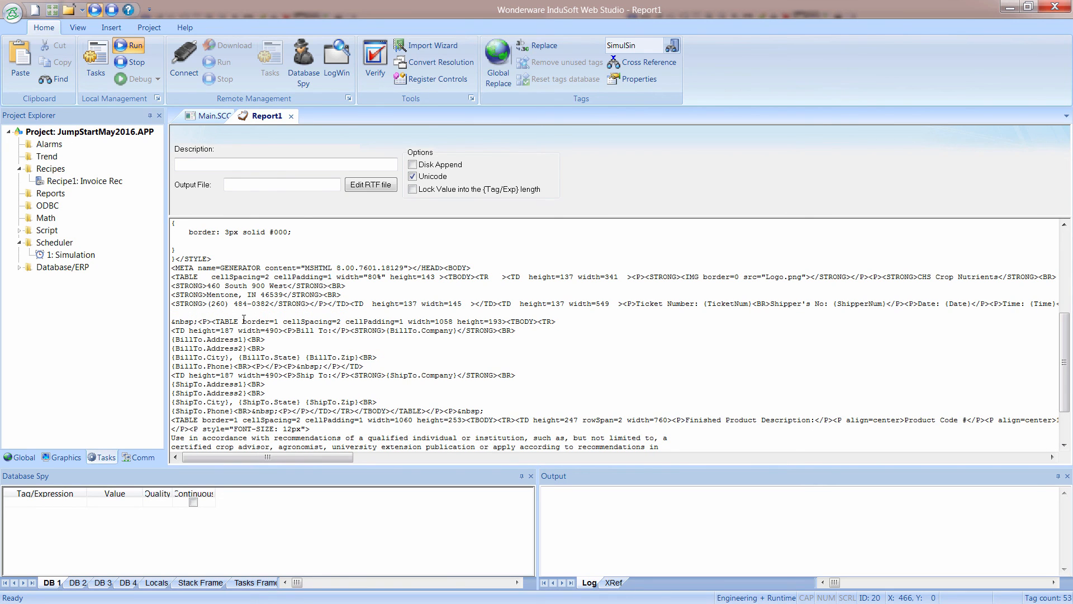
{"action": "left_click_drag", "start_coordinate": [173, 340], "coordinate": [265, 402]}
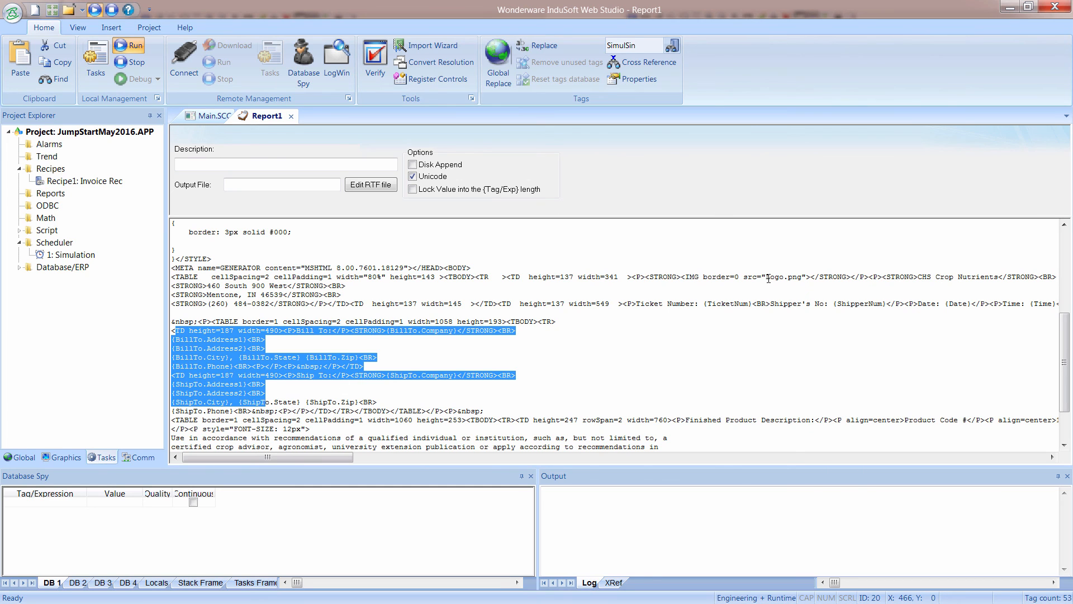
{"action": "left_click_drag", "start_coordinate": [761, 277], "coordinate": [804, 277]}
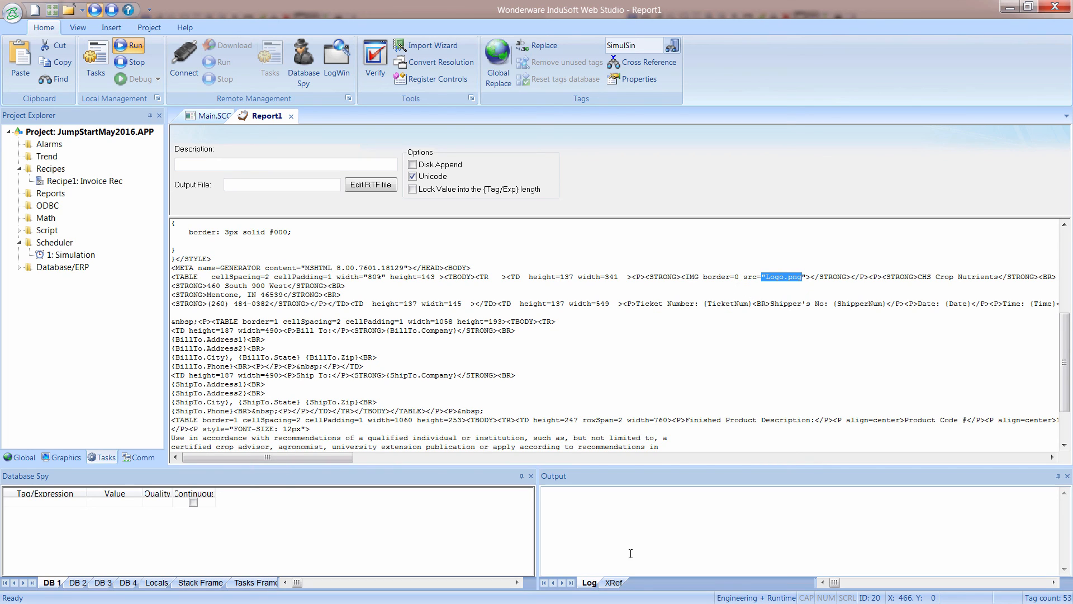
Switch to Windows Explorer and paste Logo.png into the JumpStartMay2016 project folder.
{"action": "key", "text": "super"}
{"action": "left_click", "coordinate": [108, 576]}
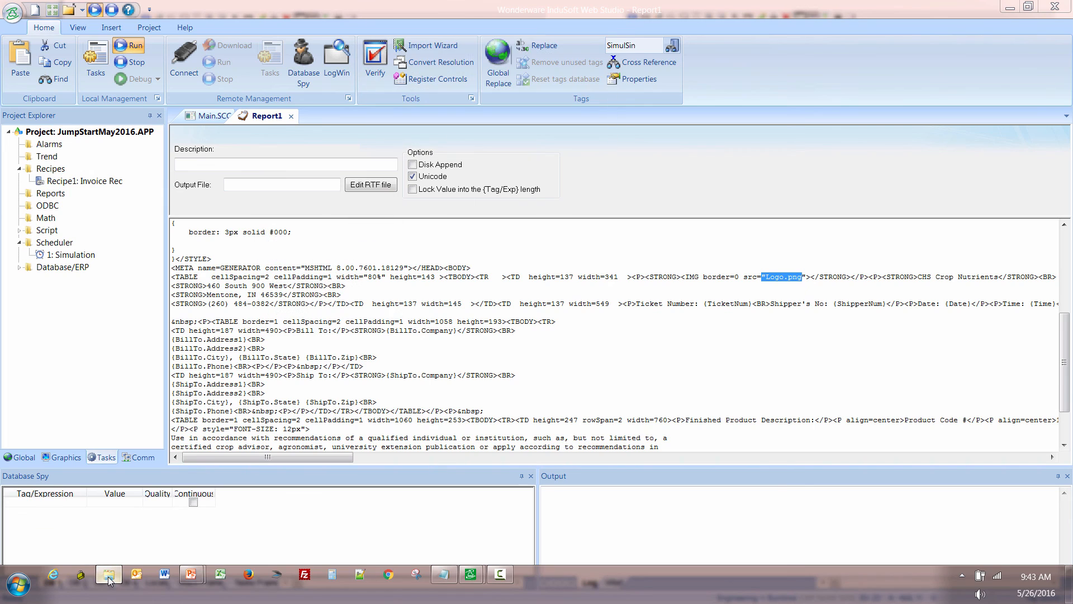
{"action": "mouse_move", "coordinate": [110, 581]}
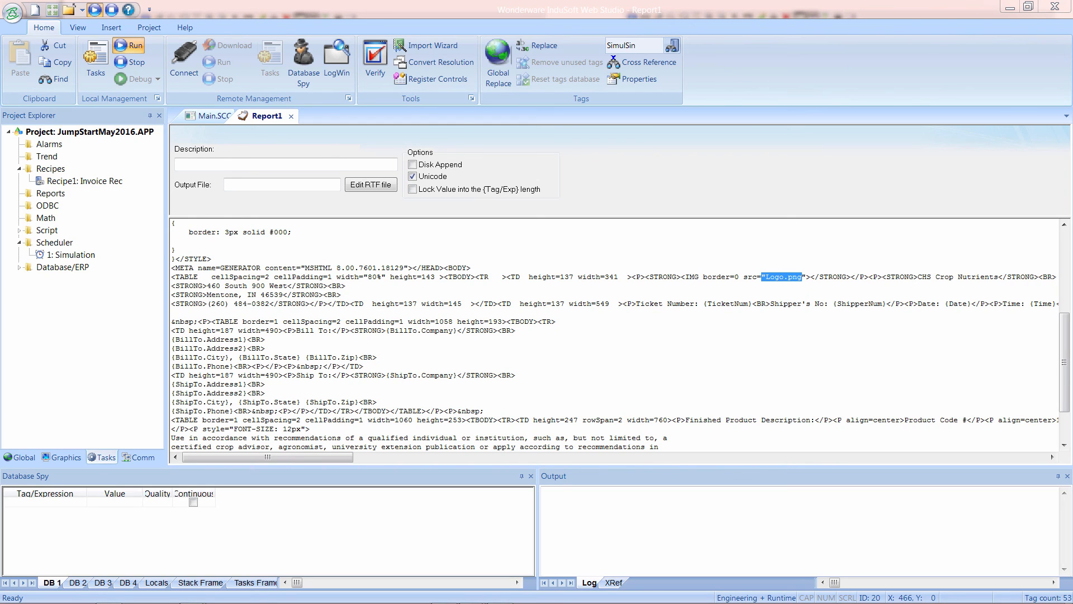
{"action": "left_click_drag", "start_coordinate": [727, 0], "coordinate": [576, 60]}
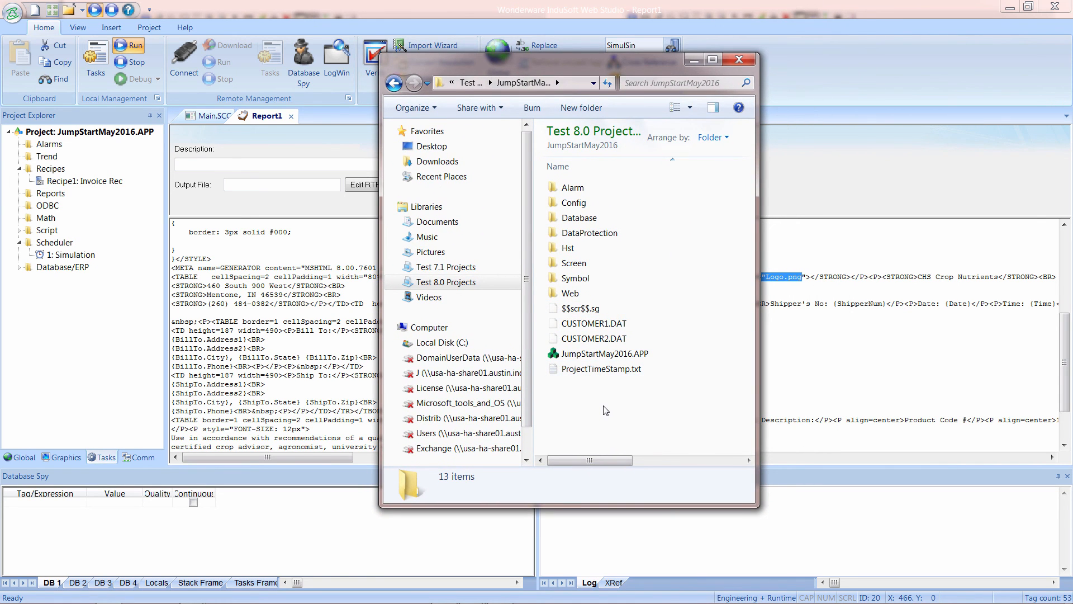
{"action": "key", "text": "ctrl+v"}
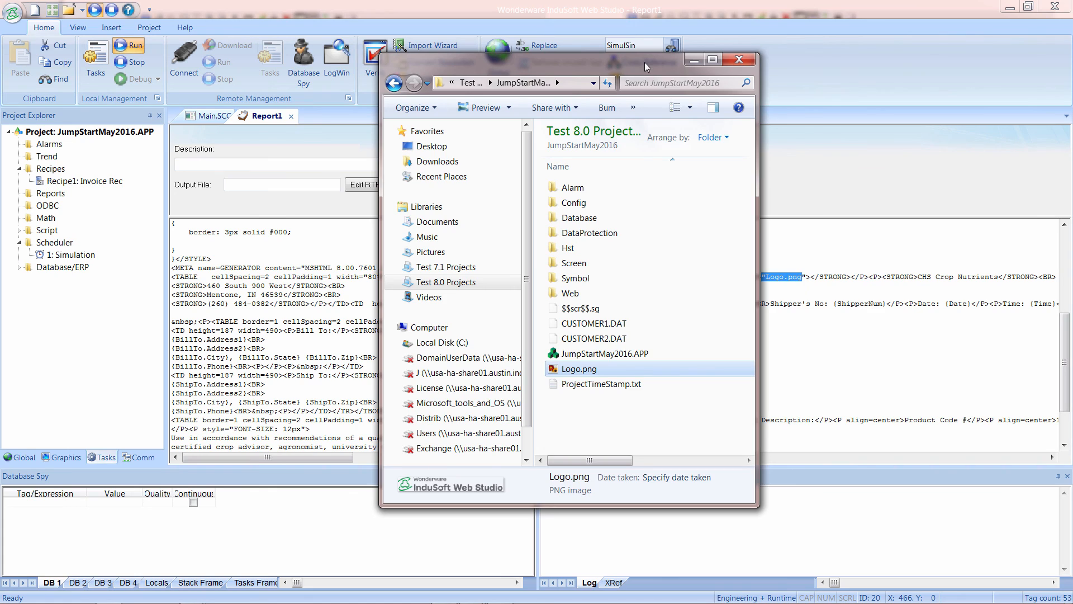
{"action": "left_click_drag", "start_coordinate": [644, 63], "coordinate": [868, 0]}
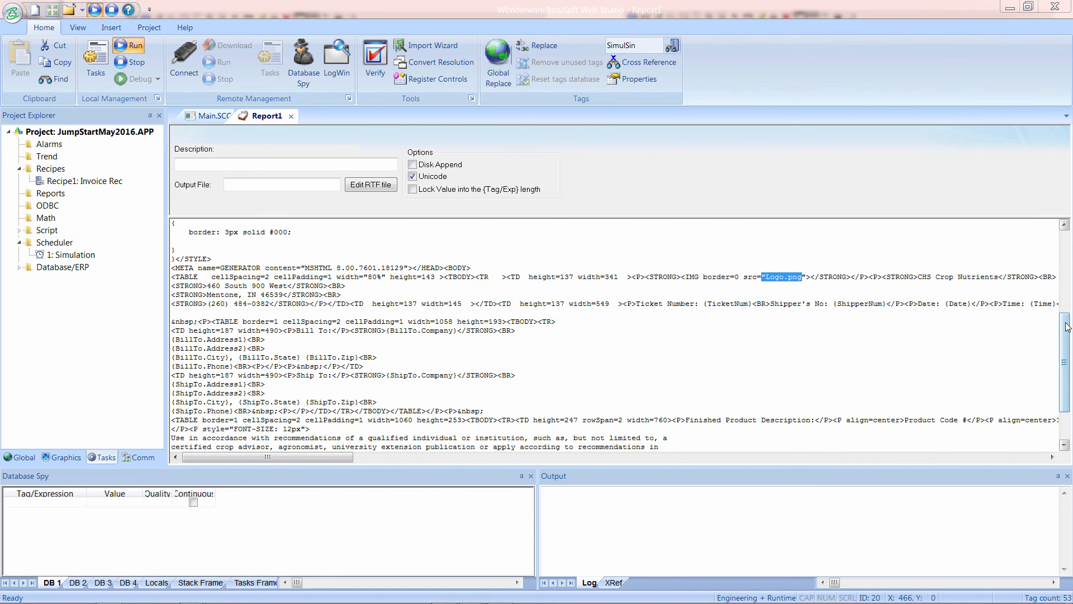
Set the report's output file to {BillName}.html.
{"action": "left_click_drag", "start_coordinate": [1063, 338], "coordinate": [1063, 366]}
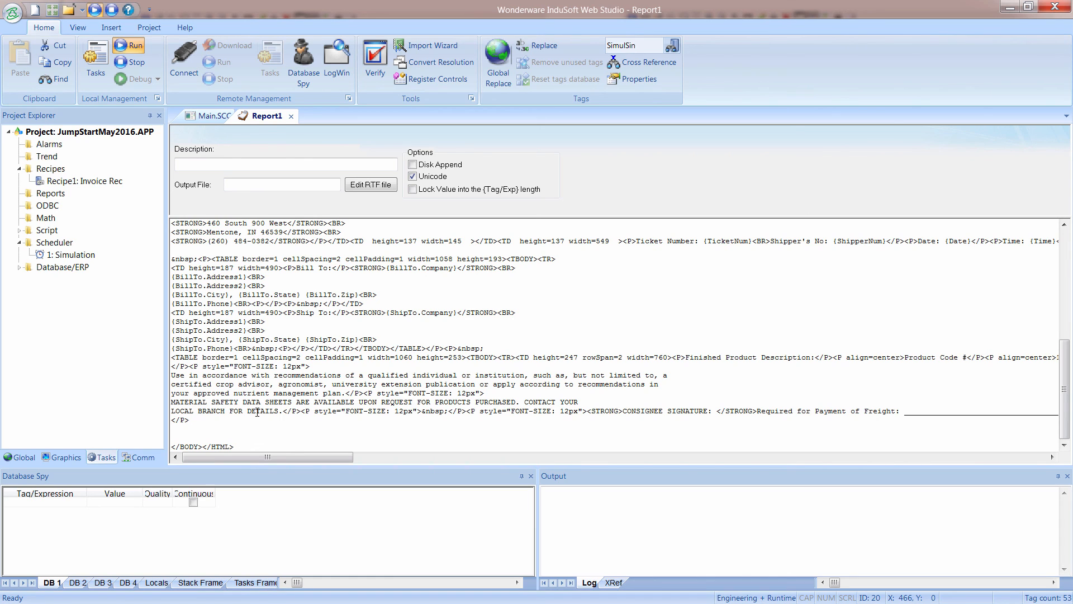
{"action": "left_click", "coordinate": [248, 186]}
{"action": "type", "text": "B"}
{"action": "key", "text": "BackSpace"}
{"action": "type", "text": "{BillName"}
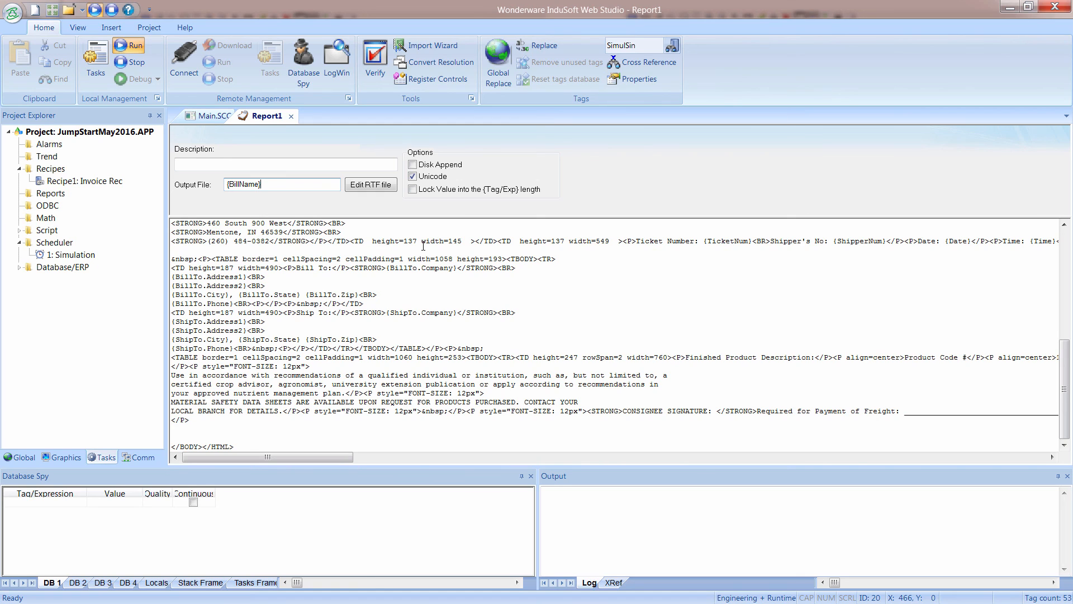
{"action": "type", "text": "}.htm"}
Close the report document and save it under the file name Report1.
{"action": "left_click", "coordinate": [291, 116]}
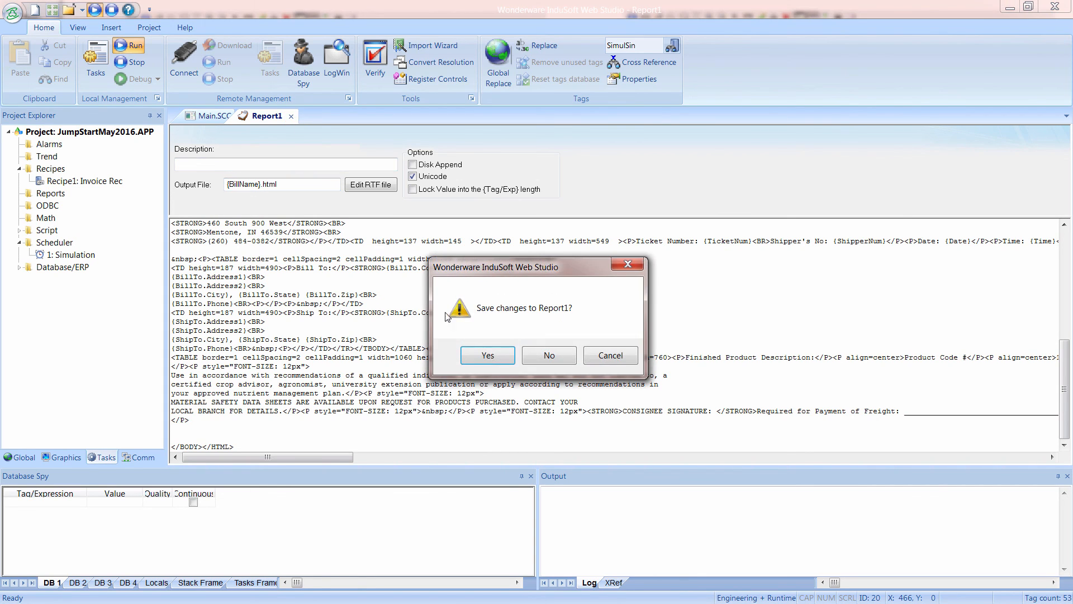
{"action": "left_click", "coordinate": [492, 358]}
{"action": "type", "text": "R"}
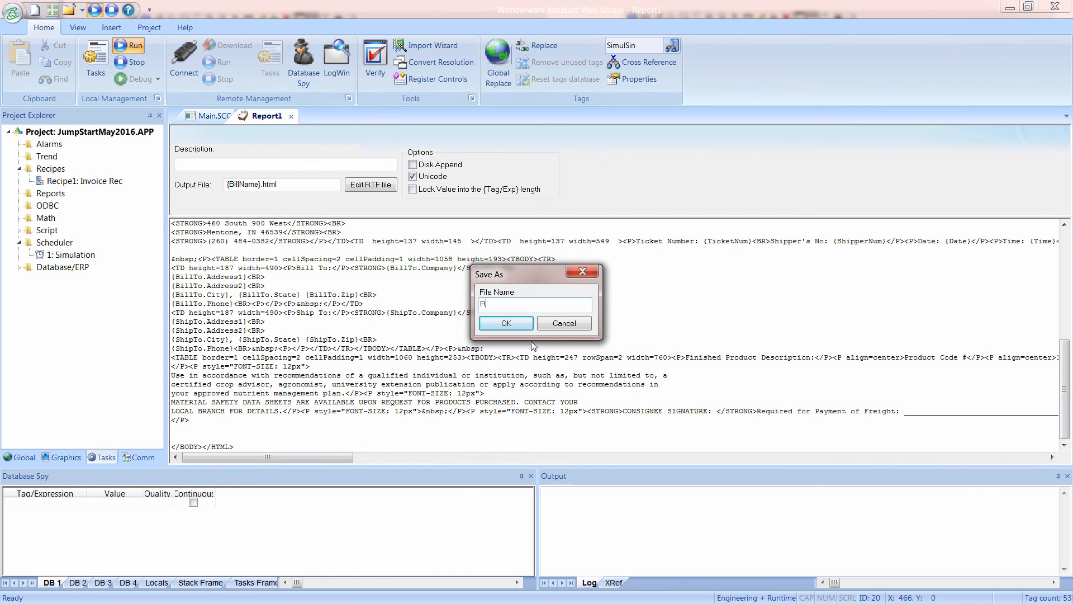
{"action": "type", "text": "ecipe"}
{"action": "key", "text": "BackSpace"}
{"action": "key", "text": "BackSpace"}
{"action": "key", "text": "BackSpace"}
{"action": "key", "text": "BackSpace"}
{"action": "key", "text": "BackSpace"}
{"action": "type", "text": "eport1"}
{"action": "key", "text": "Return"}
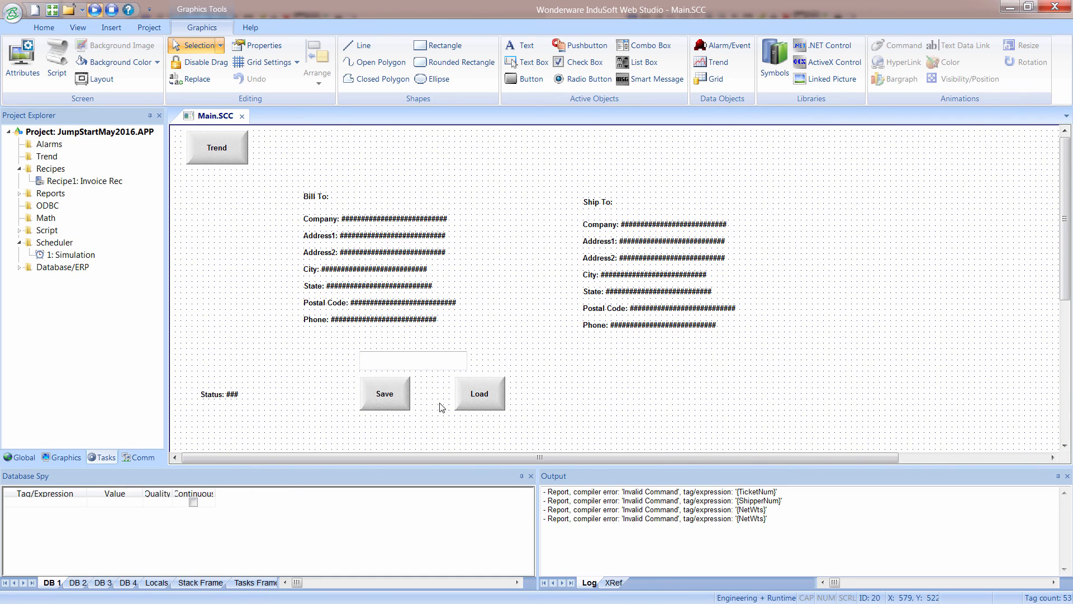
Reopen Report1 from the Reports folder to check its saved contents, and close it again.
{"action": "double_click", "coordinate": [53, 195]}
{"action": "double_click", "coordinate": [57, 206]}
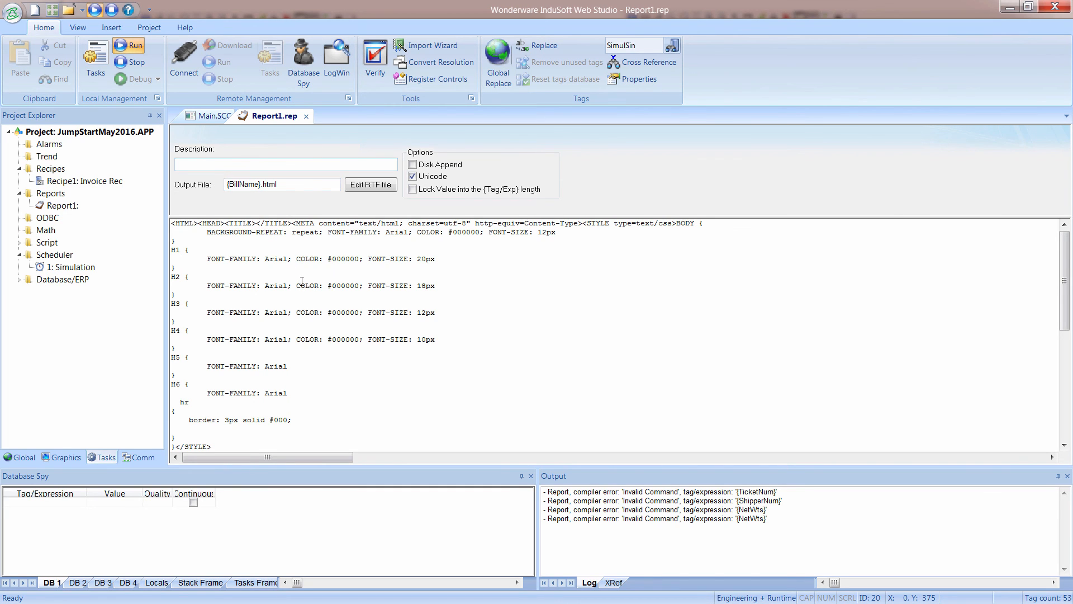
{"action": "left_click", "coordinate": [307, 116]}
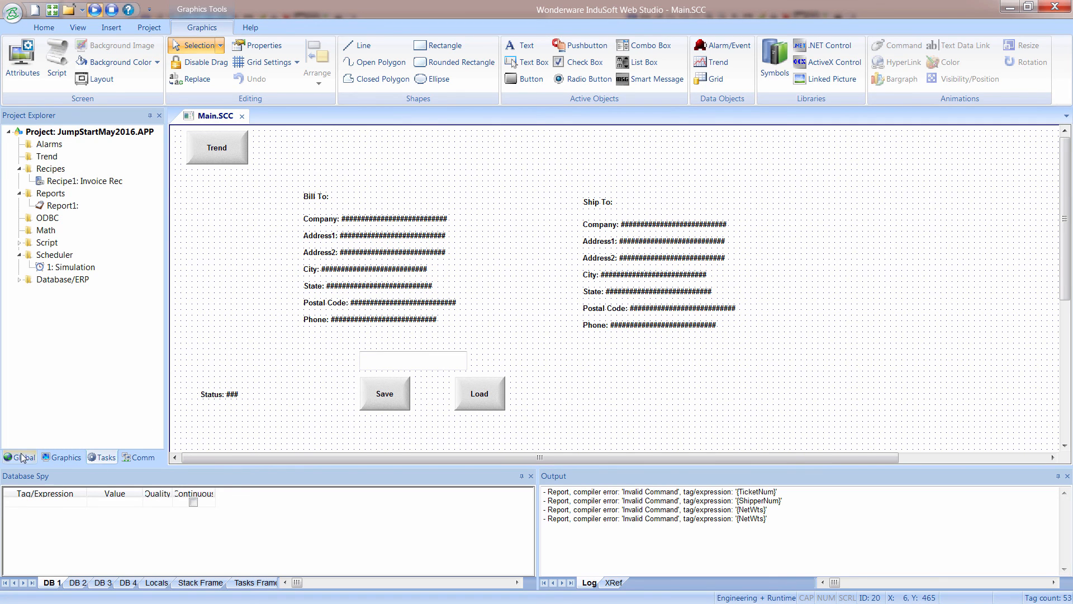
Try to add a BillName tag in the project tags datasheet, locate the existing BillName tag, and close the datasheet.
{"action": "left_click", "coordinate": [22, 458]}
{"action": "double_click", "coordinate": [72, 157]}
{"action": "scroll", "coordinate": [302, 374], "scroll_direction": "down", "scroll_amount": 2}
{"action": "left_click", "coordinate": [215, 429]}
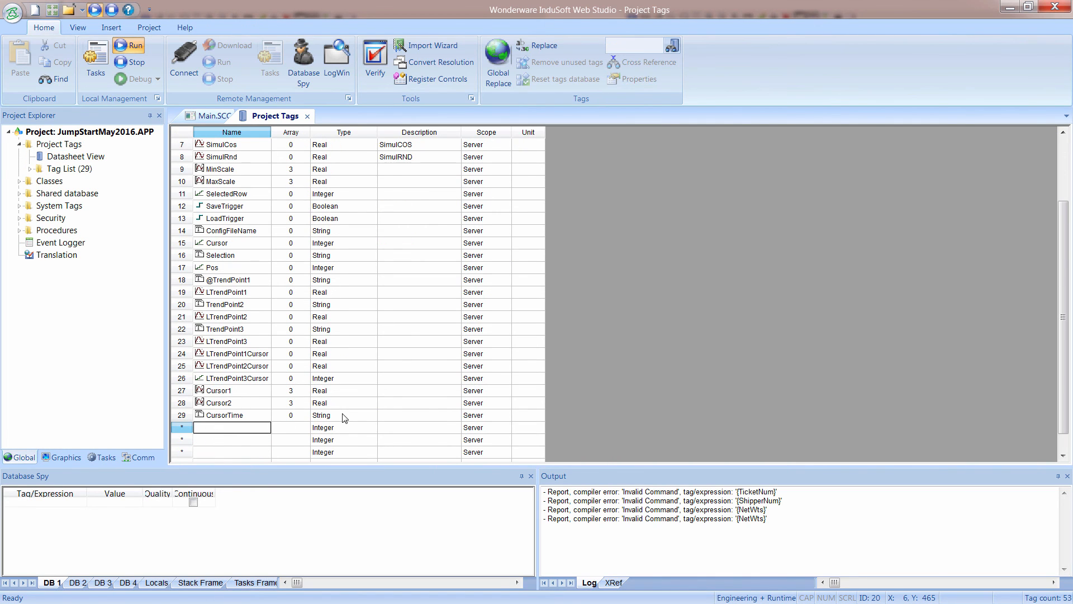
{"action": "type", "text": "BillName"}
{"action": "key", "text": "Return"}
{"action": "key", "text": "Return"}
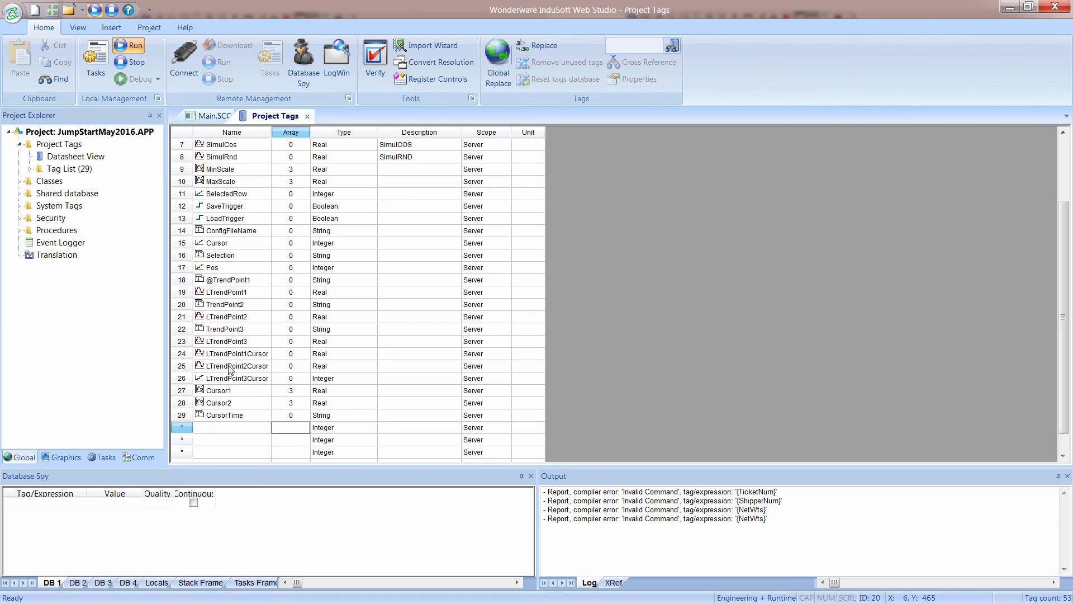
{"action": "left_click", "coordinate": [253, 428]}
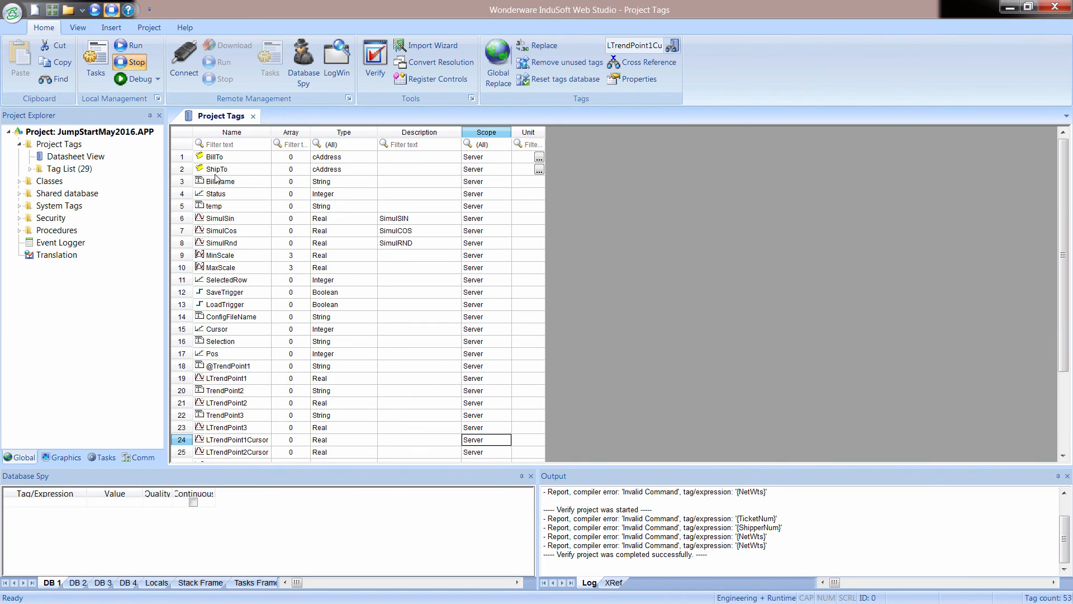
{"action": "left_click", "coordinate": [220, 181]}
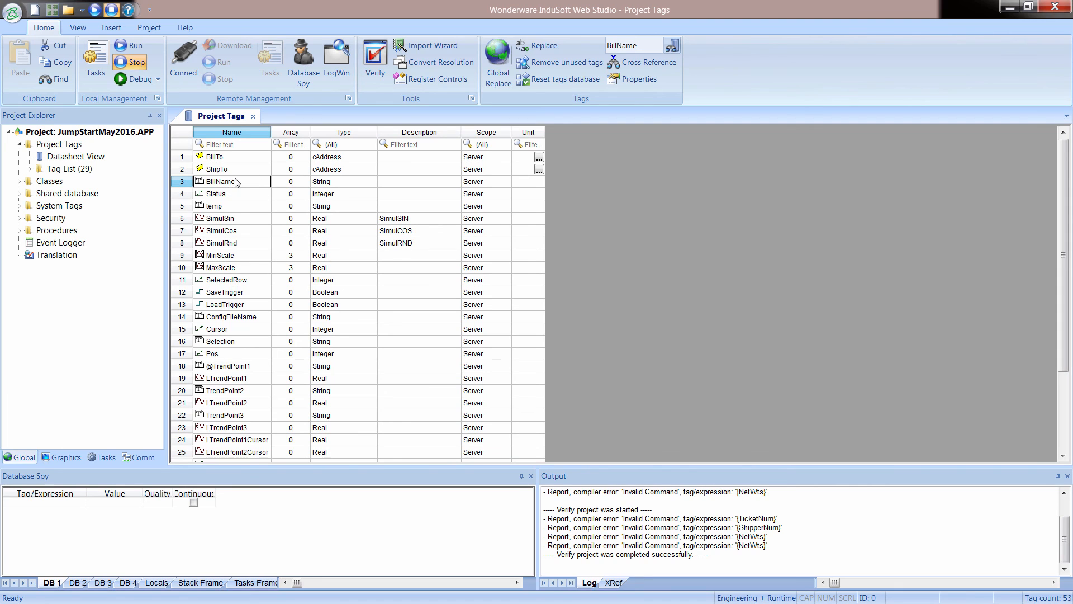
{"action": "left_click", "coordinate": [254, 117]}
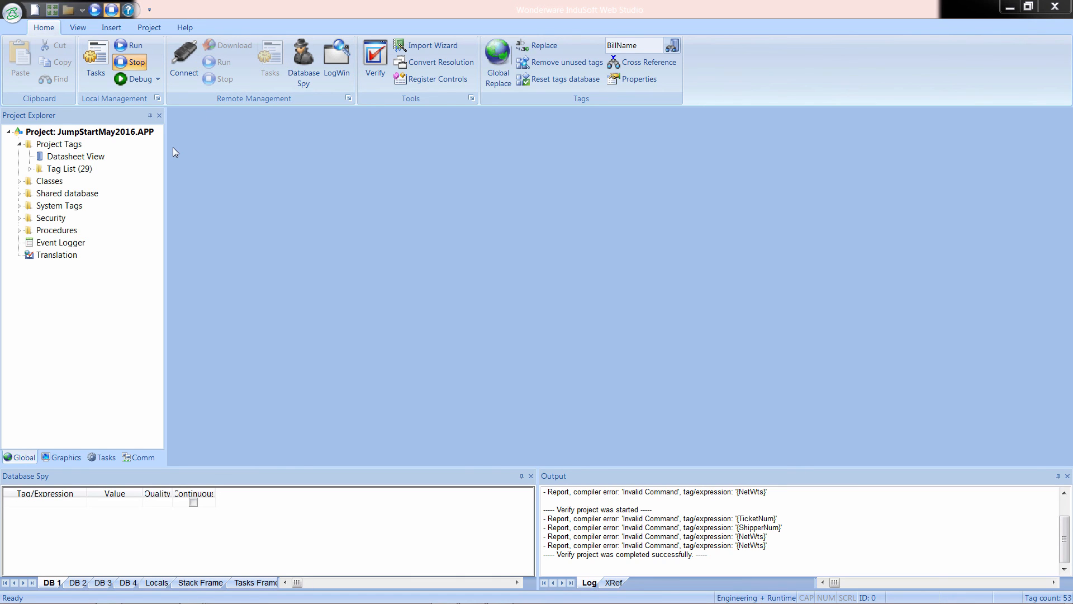
Open the Main screen and draw a button about 91 by 81 below the Ship To fields.
{"action": "left_click", "coordinate": [65, 458]}
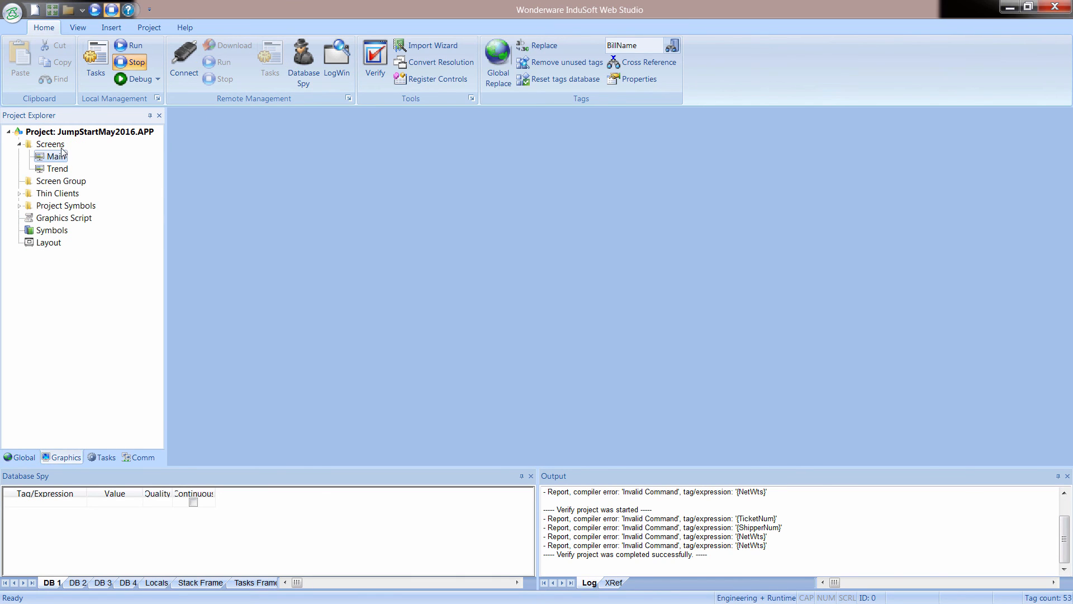
{"action": "double_click", "coordinate": [56, 159]}
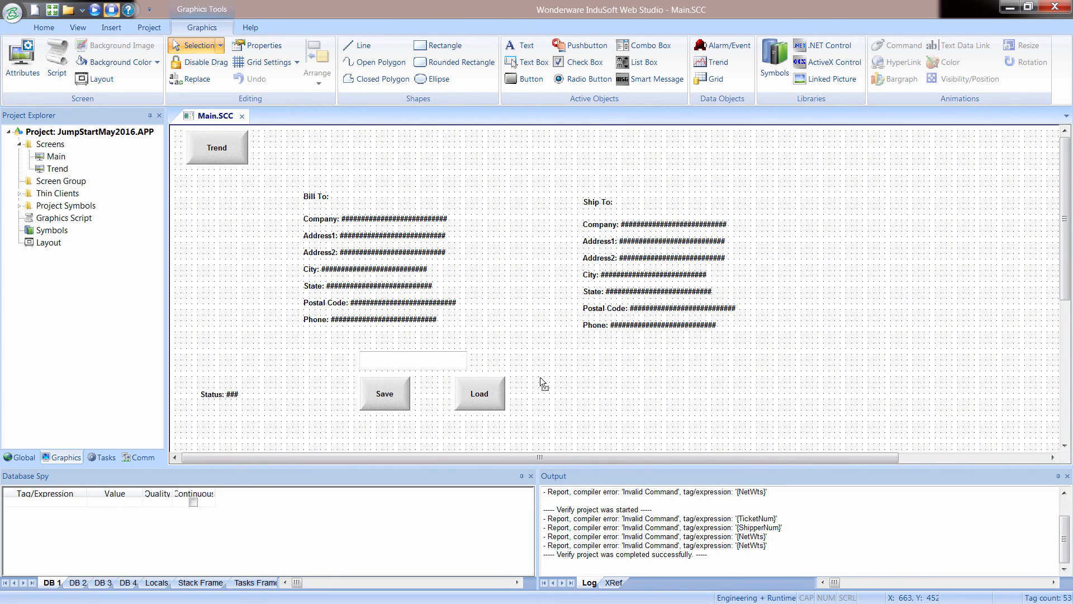
{"action": "scroll", "coordinate": [550, 370], "scroll_direction": "down", "scroll_amount": 2}
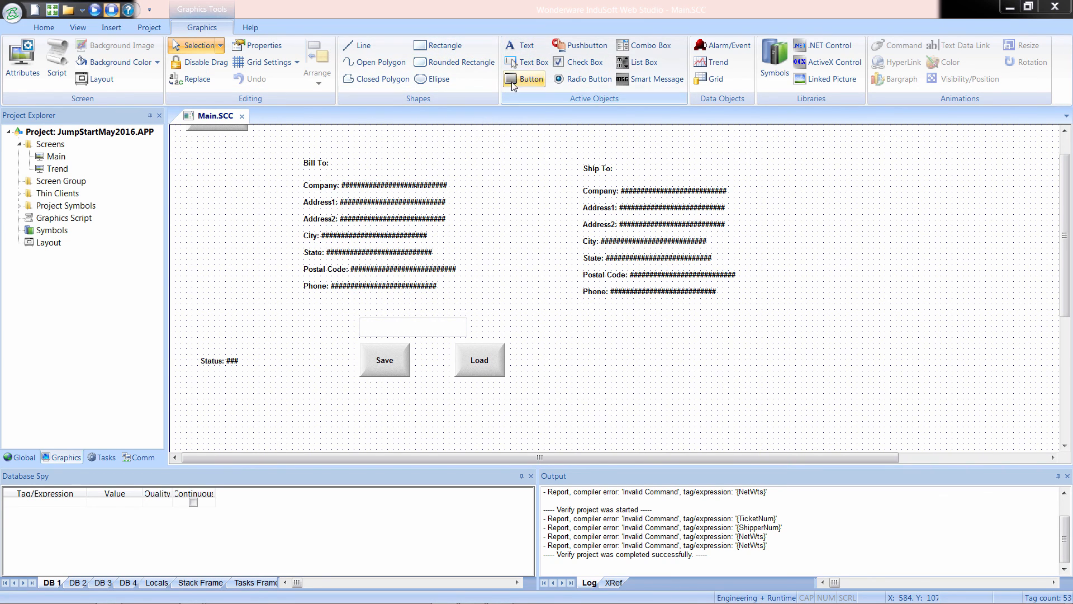
{"action": "left_click", "coordinate": [525, 79]}
{"action": "left_click_drag", "start_coordinate": [582, 363], "coordinate": [636, 412]}
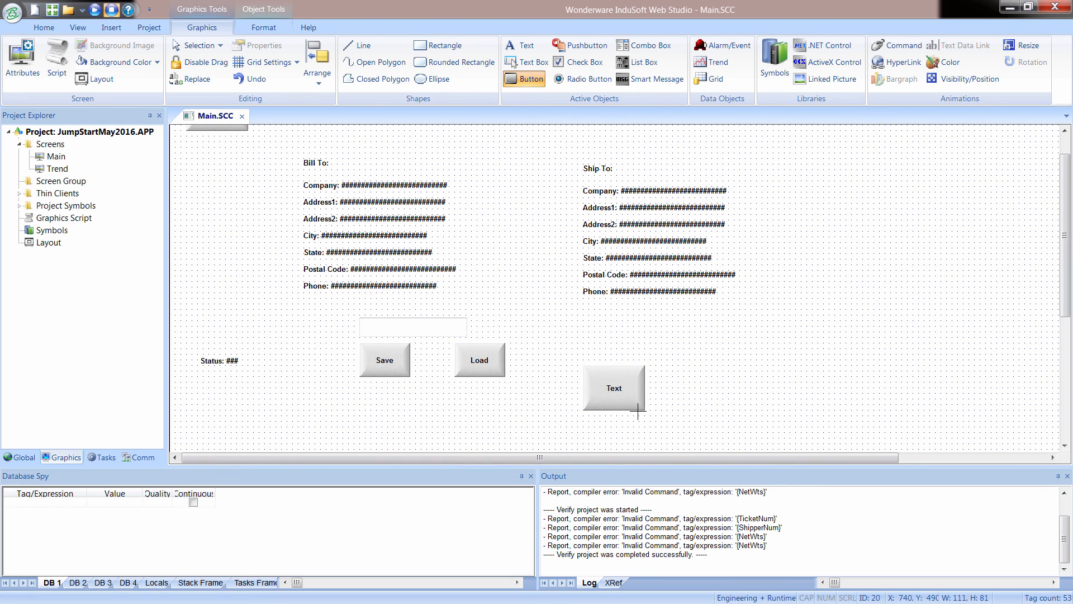
Set the new button's caption to Print Report on two lines.
{"action": "double_click", "coordinate": [624, 402]}
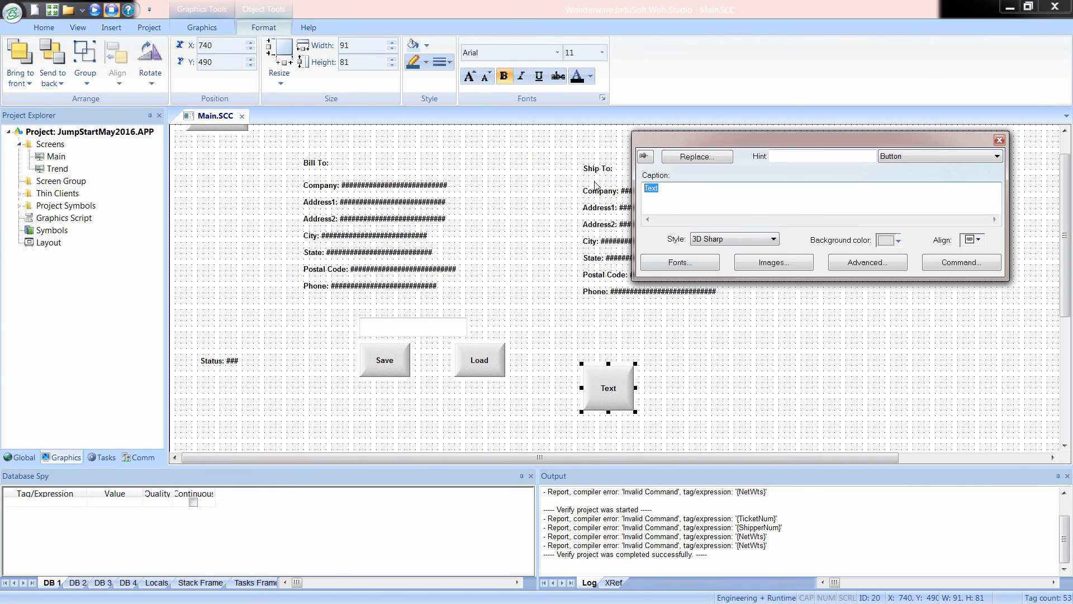
{"action": "type", "text": "Print"}
{"action": "key", "text": "Return"}
{"action": "type", "text": "Report"}
Give the Print Report button the On Down VBScript command $Status=$Report( "Disk:Report1.rep" ) and close its properties.
{"action": "left_click", "coordinate": [957, 267]}
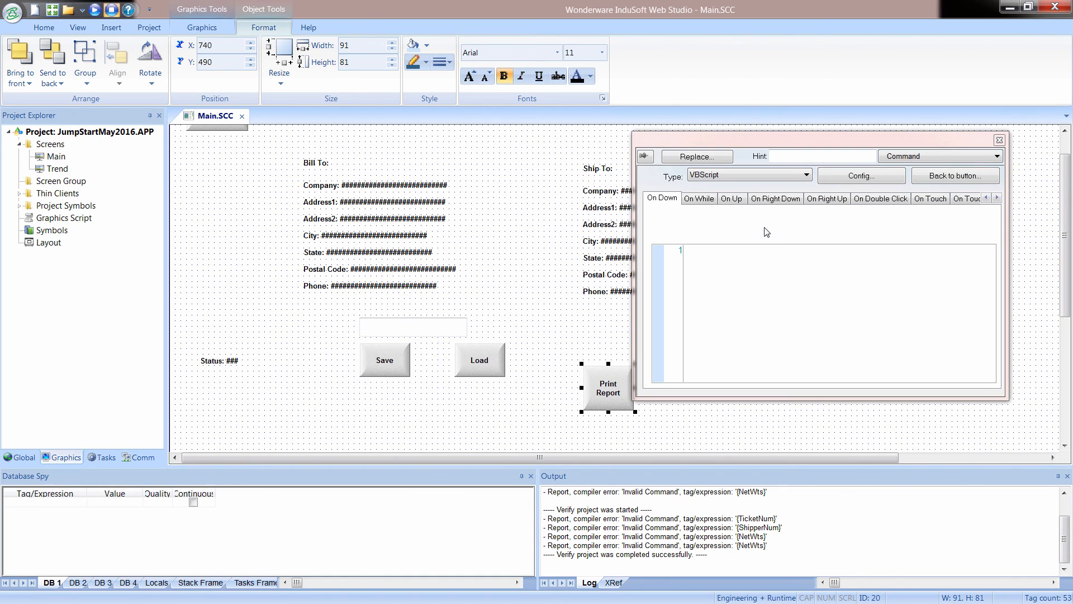
{"action": "left_click", "coordinate": [746, 253]}
{"action": "type", "text": "$Status=$Report( \"Disk:Report1.rep\" )"}
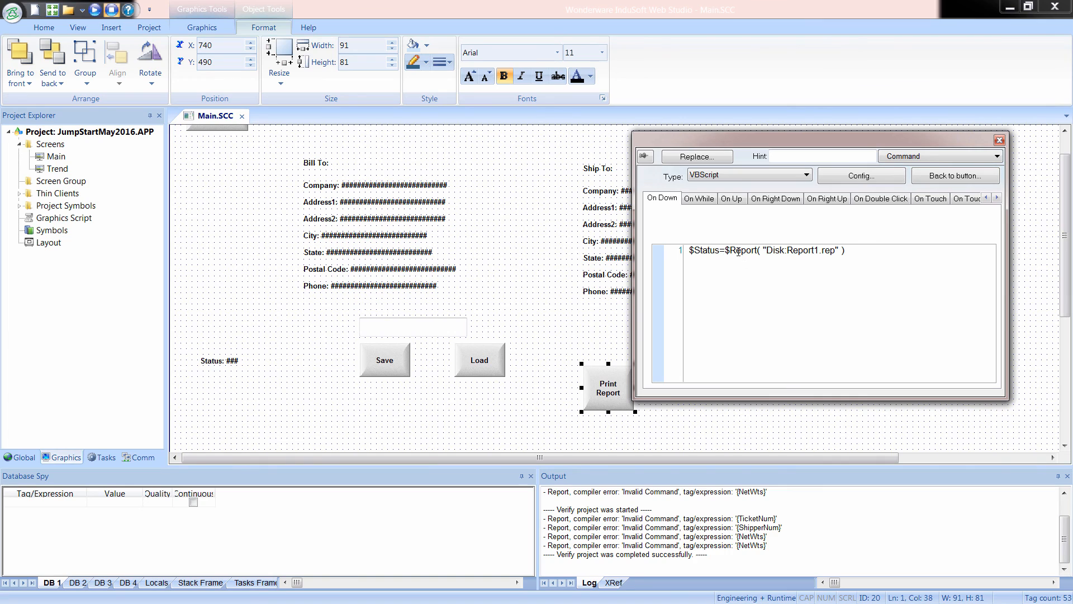
{"action": "left_click_drag", "start_coordinate": [731, 253], "coordinate": [847, 250]}
{"action": "left_click", "coordinate": [811, 253]}
{"action": "left_click", "coordinate": [999, 141]}
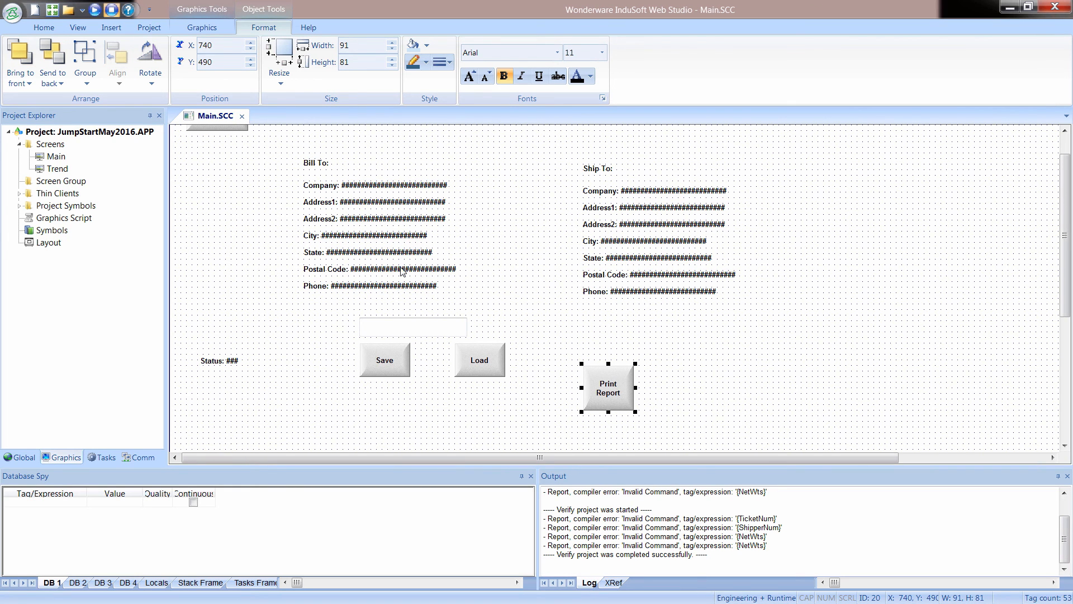
Close the Main screen with its changes saved and run the project.
{"action": "left_click", "coordinate": [243, 117]}
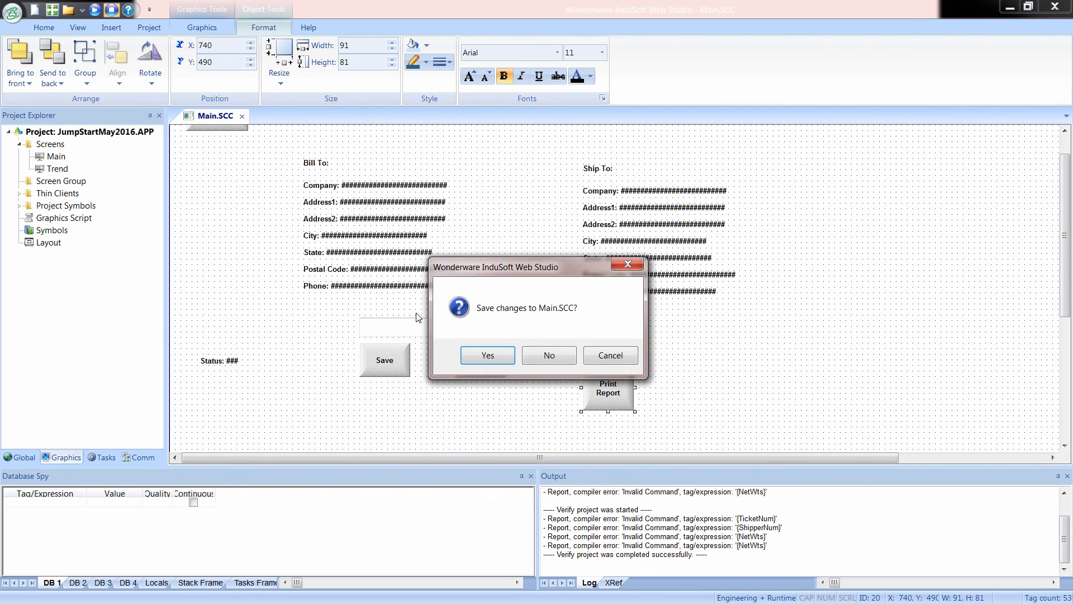
{"action": "left_click", "coordinate": [481, 356]}
{"action": "left_click", "coordinate": [96, 11]}
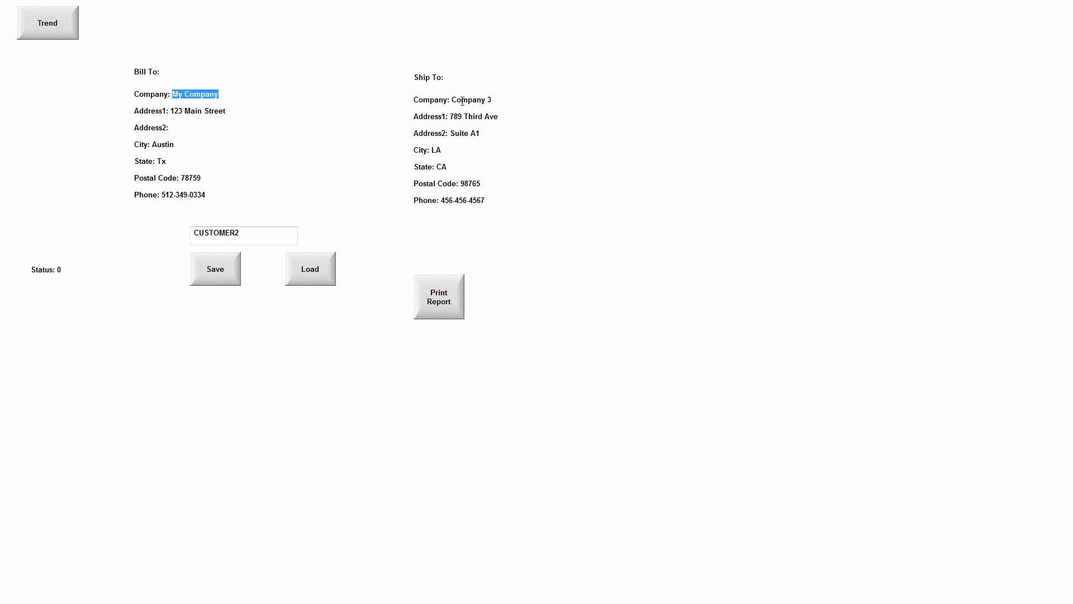
Generate the report from the running Main screen and open CUSTOMER2.HTML from the project folder in the browser.
{"action": "left_click", "coordinate": [438, 304]}
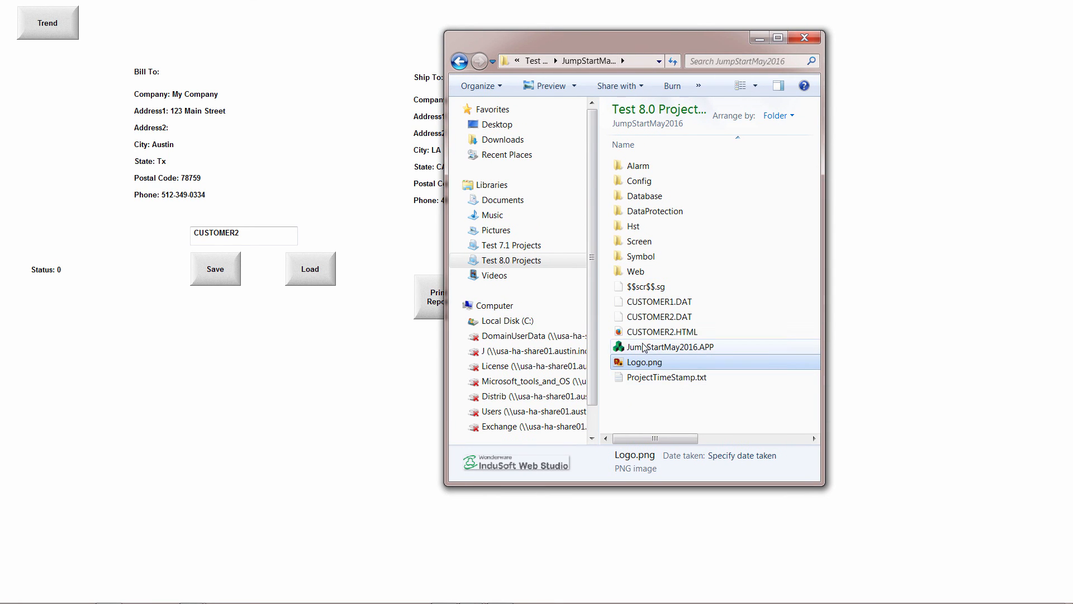
{"action": "left_click", "coordinate": [662, 332]}
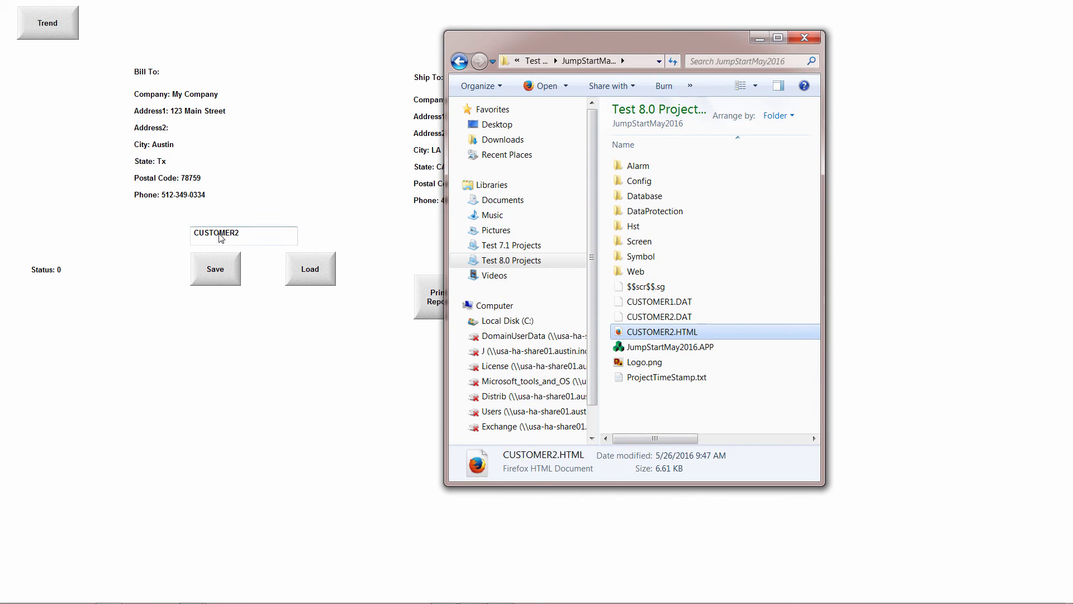
{"action": "double_click", "coordinate": [669, 333]}
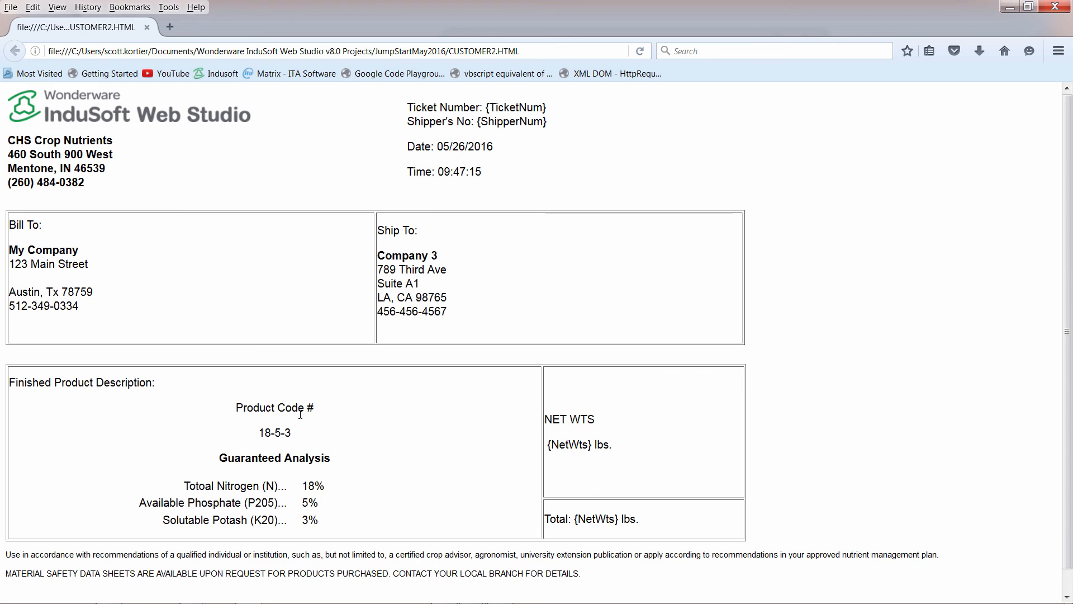
Look through the CUSTOMER2.HTML invoice in the browser, close it, and move the project folder window off the running Main screen.
{"action": "scroll", "coordinate": [311, 425], "scroll_direction": "down", "scroll_amount": 1}
{"action": "scroll", "coordinate": [300, 420], "scroll_direction": "down", "scroll_amount": 1}
{"action": "scroll", "coordinate": [75, 358], "scroll_direction": "up", "scroll_amount": 2}
{"action": "left_click", "coordinate": [1055, 7]}
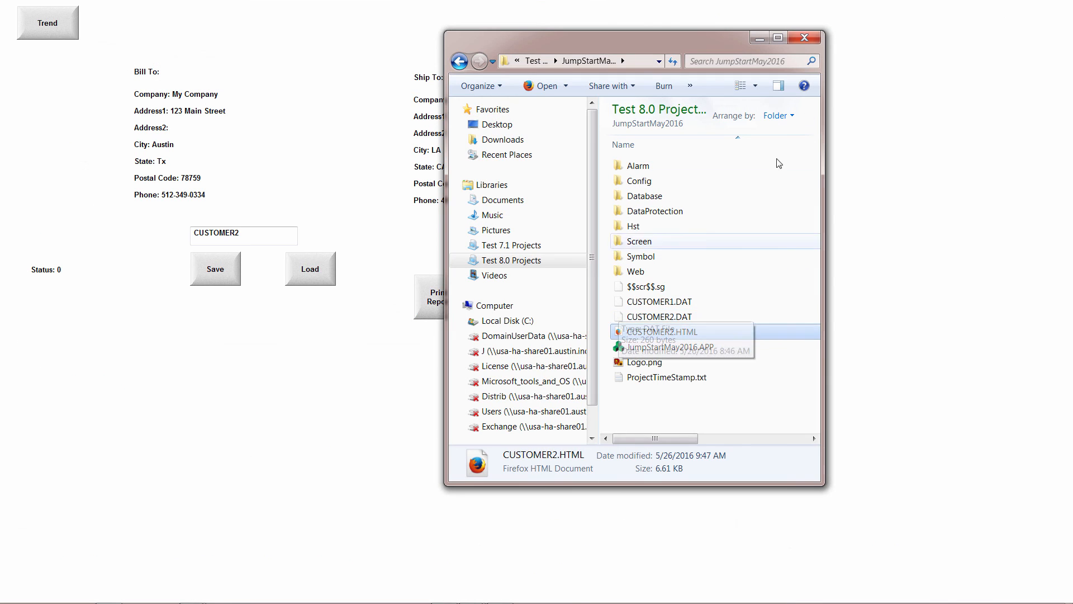
{"action": "left_click_drag", "start_coordinate": [720, 46], "coordinate": [1072, 17]}
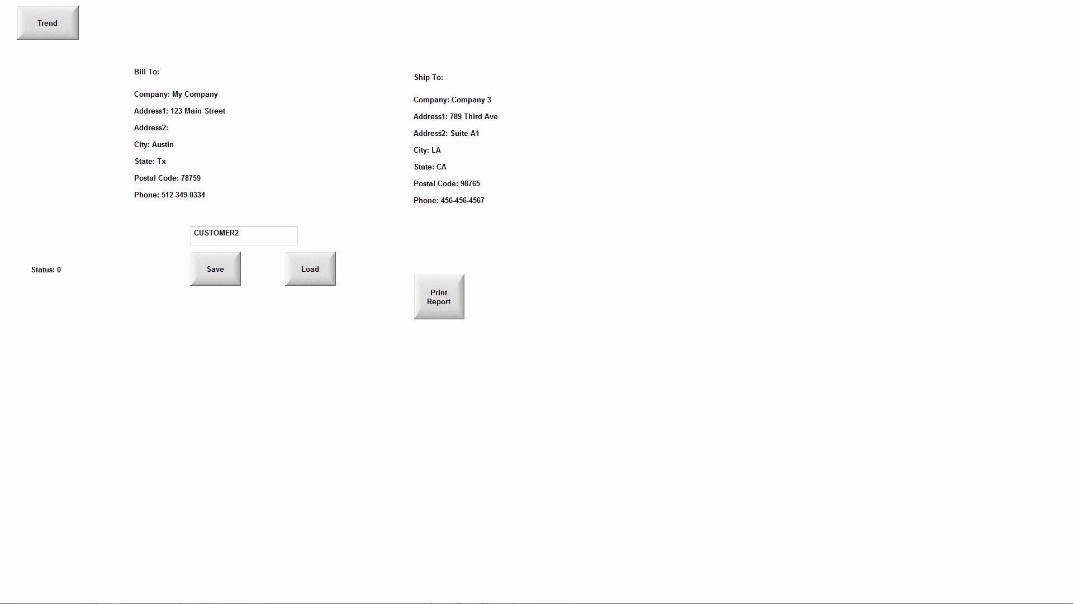
Switch to the presentation and check the Reporting slide for the next topic.
{"action": "key", "text": "alt+Tab"}
{"action": "key", "text": "alt+Tab"}
{"action": "key", "text": "alt+Tab"}
{"action": "key", "text": "alt+Tab"}
{"action": "key", "text": "alt+Tab"}
{"action": "key", "text": "alt+Tab"}
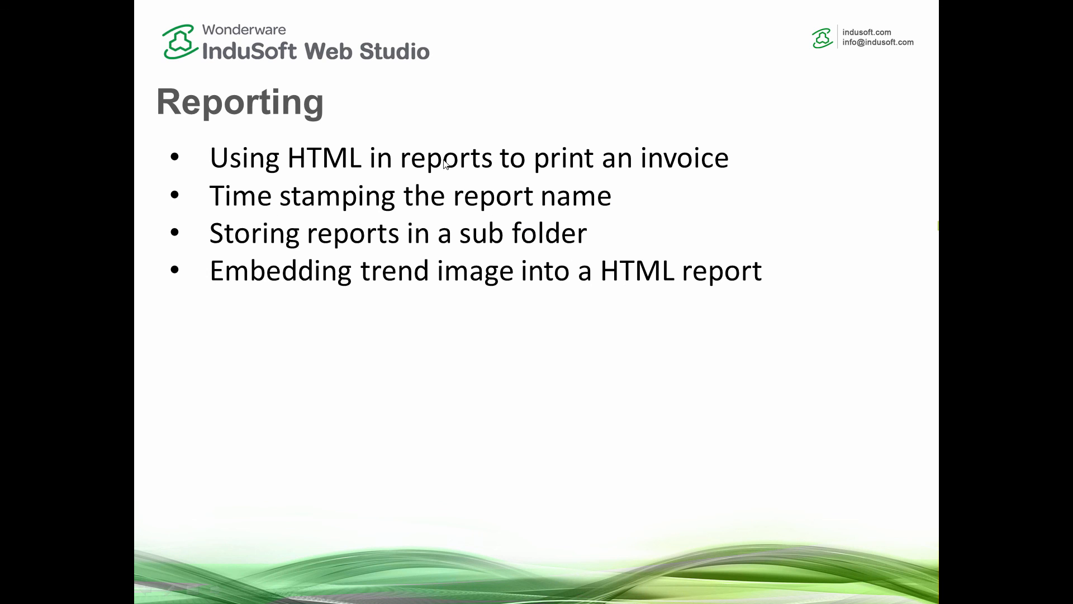
{"action": "key", "text": "alt+Tab"}
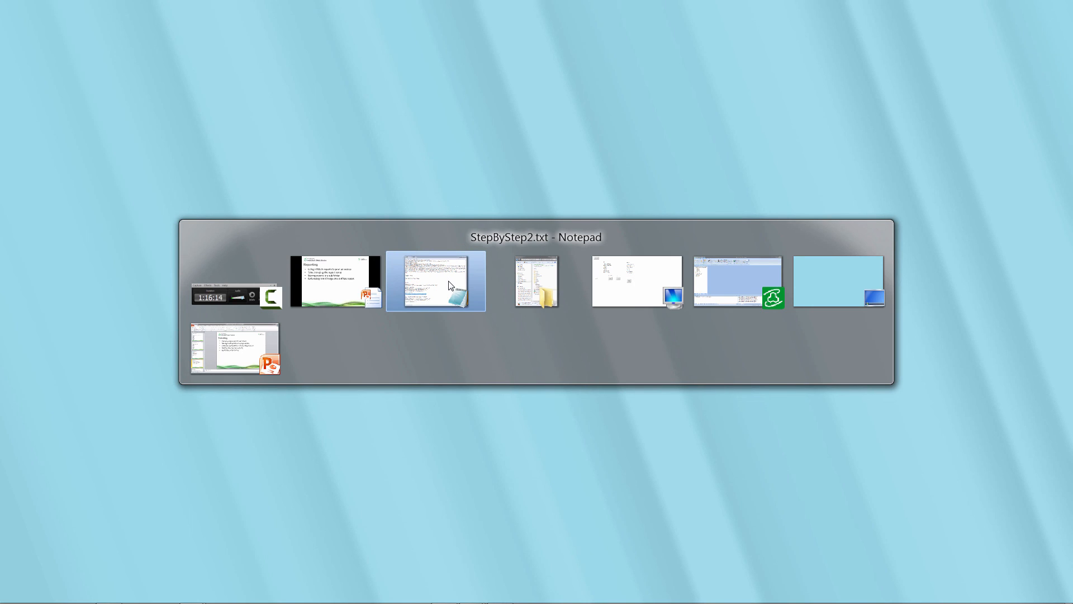
Switch back to InduSoft Web Studio and open the Report1 worksheet from the project's report tasks.
{"action": "key", "text": "alt+Tab"}
{"action": "key", "text": "alt+Tab"}
{"action": "key", "text": "alt+Tab"}
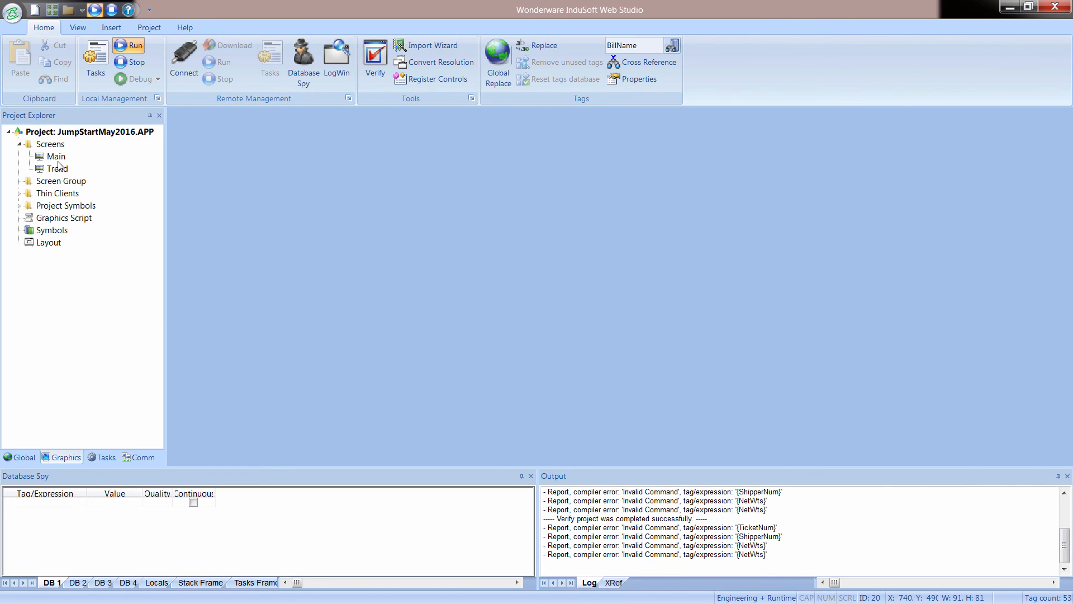
{"action": "left_click", "coordinate": [107, 457]}
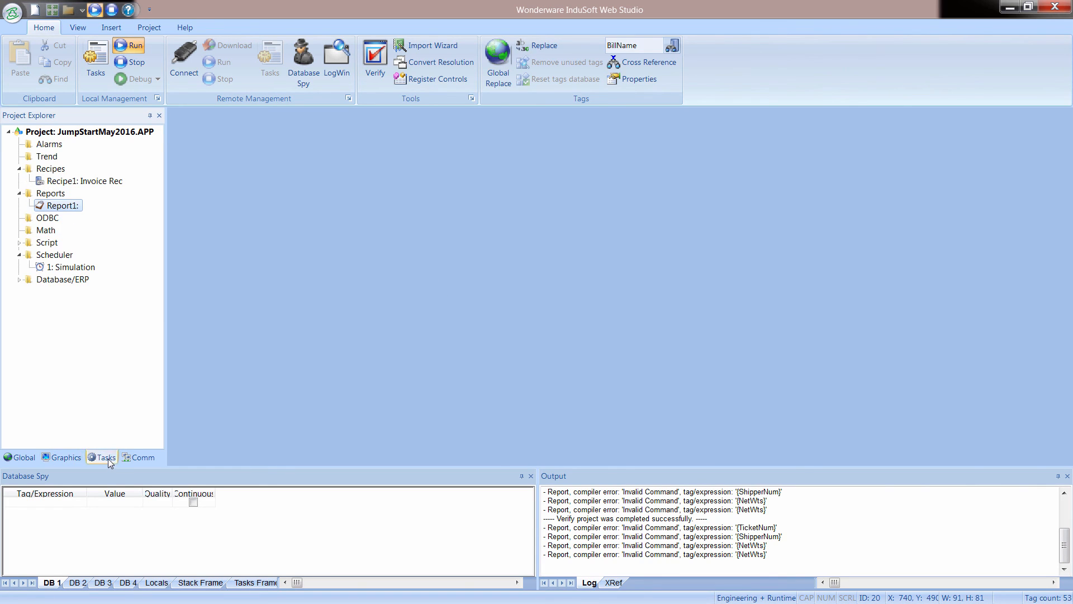
{"action": "double_click", "coordinate": [73, 181]}
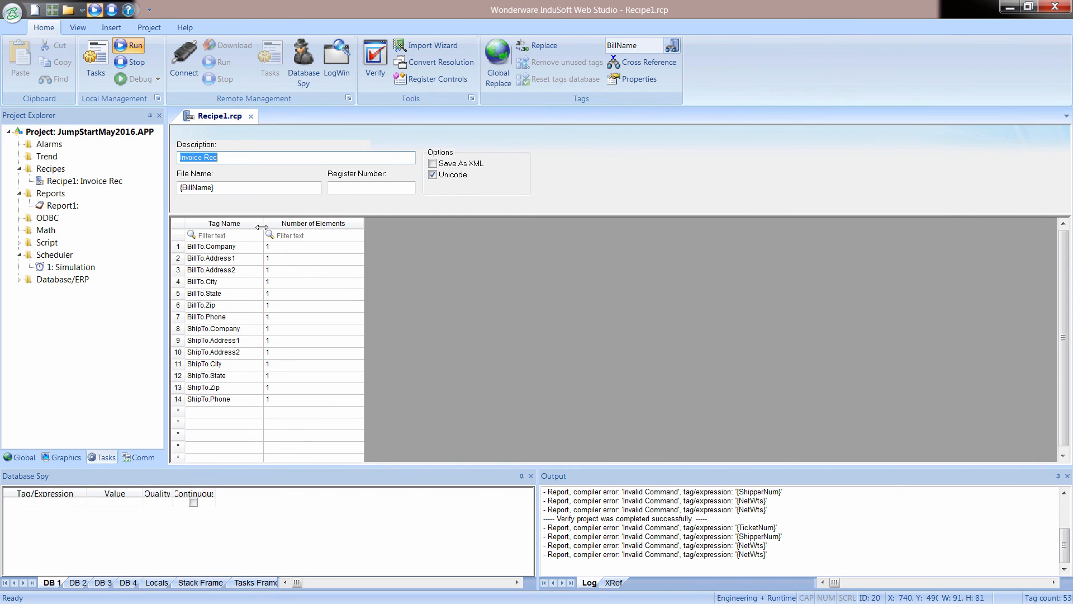
{"action": "left_click", "coordinate": [255, 116]}
{"action": "double_click", "coordinate": [66, 206]}
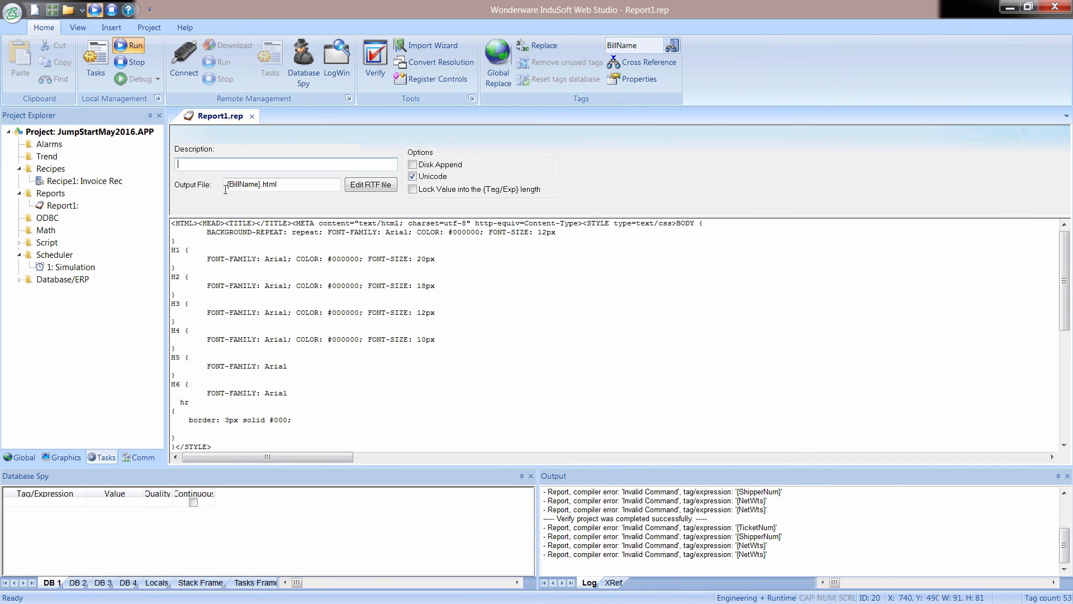
Replace Report1's output file name with the copied time-stamp expression beginning {BillName+"_"+Year+Month+Day+.
{"action": "left_click_drag", "start_coordinate": [231, 184], "coordinate": [261, 185]}
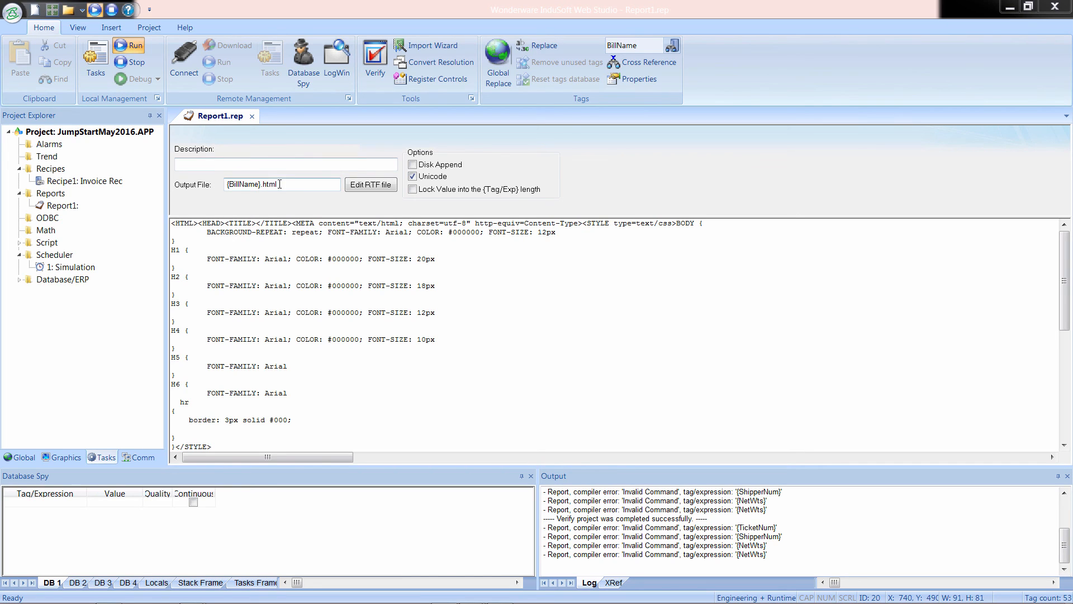
{"action": "key", "text": "alt+Tab"}
{"action": "key", "text": "ctrl+v"}
Check the underscore, date and remaining parts of the output file expression, and close Report1 with its changes saved.
{"action": "left_click_drag", "start_coordinate": [322, 184], "coordinate": [255, 185]}
{"action": "left_click", "coordinate": [233, 188]}
{"action": "left_click", "coordinate": [260, 184]}
{"action": "left_click_drag", "start_coordinate": [265, 184], "coordinate": [273, 184]}
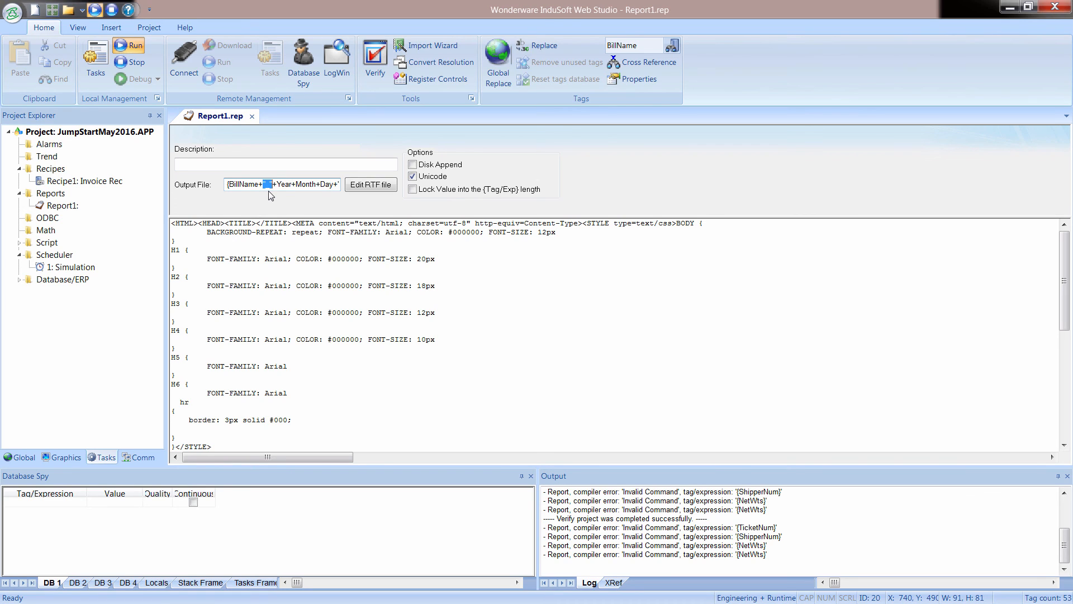
{"action": "left_click", "coordinate": [278, 184]}
{"action": "left_click_drag", "start_coordinate": [279, 184], "coordinate": [286, 184]}
{"action": "left_click_drag", "start_coordinate": [321, 185], "coordinate": [339, 185]}
{"action": "left_click", "coordinate": [248, 189]}
{"action": "left_click", "coordinate": [253, 116]}
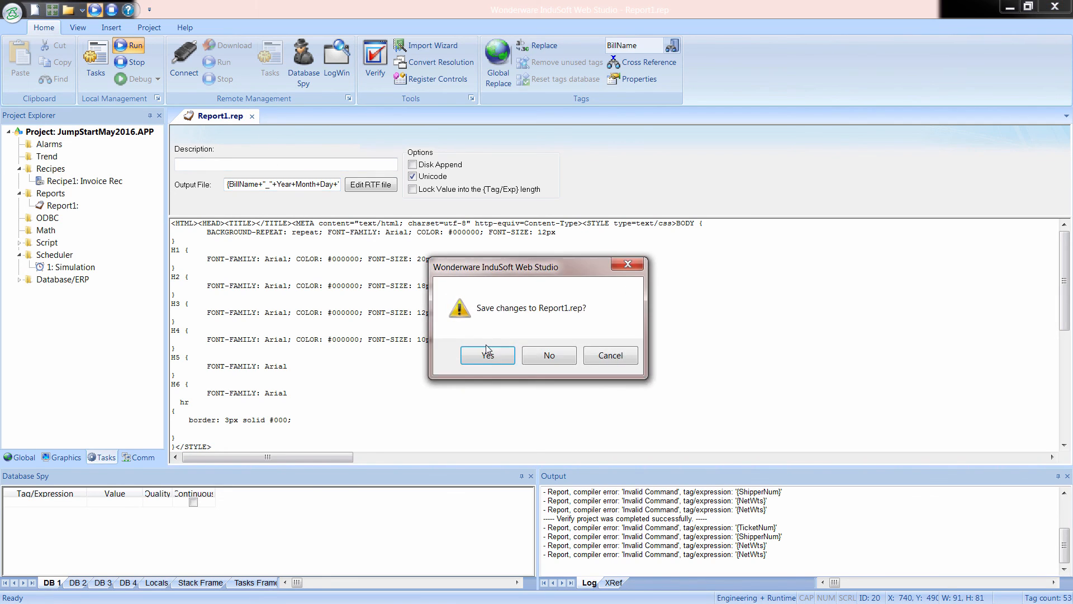
{"action": "left_click", "coordinate": [481, 356]}
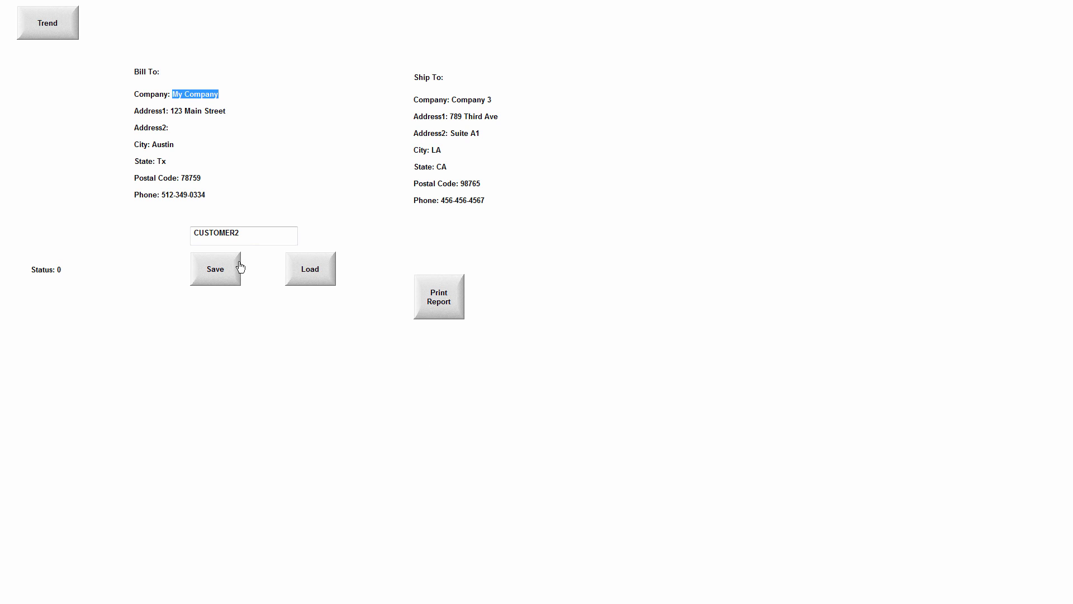
In the running Main screen, load the CUSTOMER1.DAT recipe and print its report.
{"action": "left_click", "coordinate": [302, 274]}
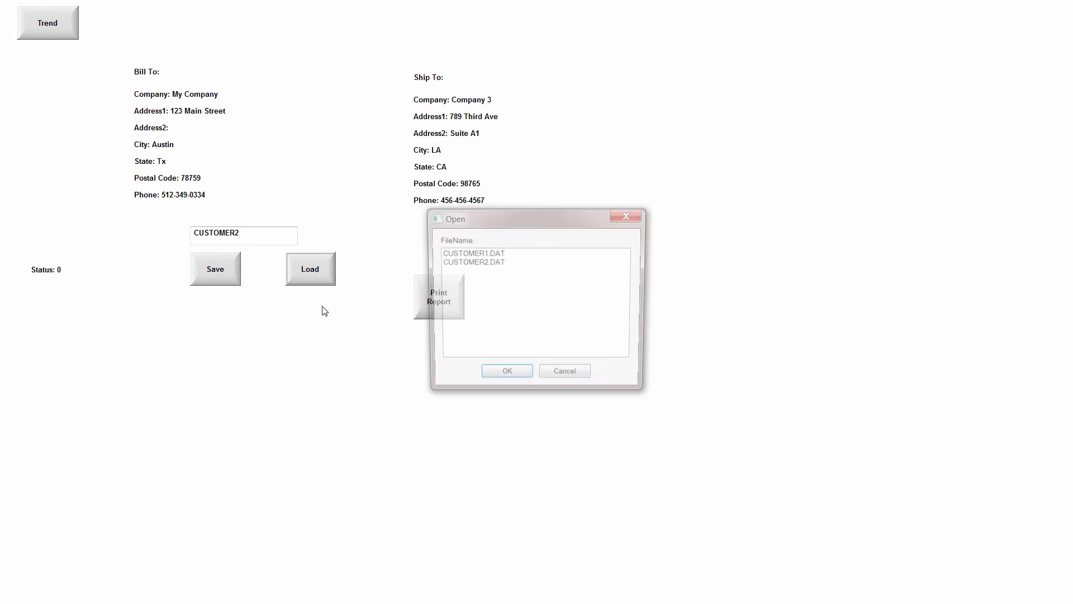
{"action": "left_click", "coordinate": [474, 255]}
{"action": "left_click", "coordinate": [515, 380]}
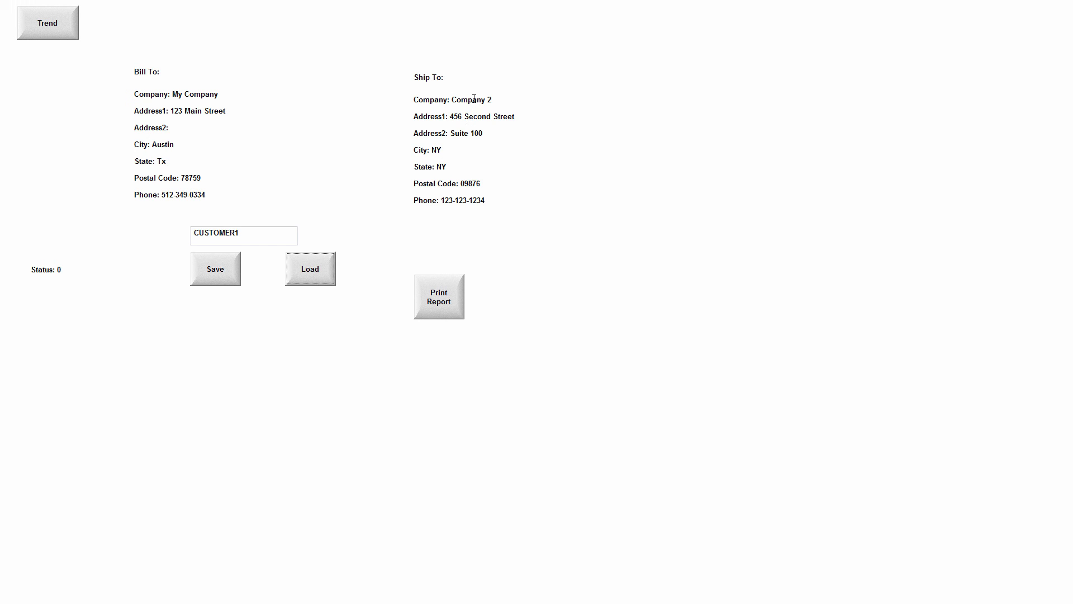
{"action": "left_click", "coordinate": [449, 302]}
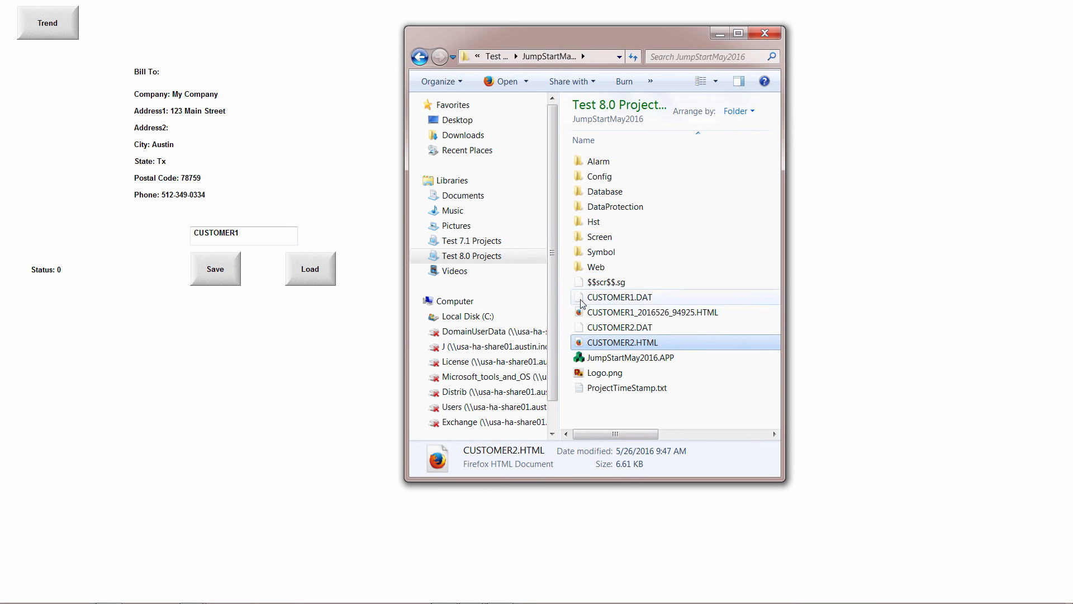
Open CUSTOMER1_2016526_94925.HTML from the project folder, review the time-stamped invoice, and close the browser.
{"action": "left_click", "coordinate": [610, 314]}
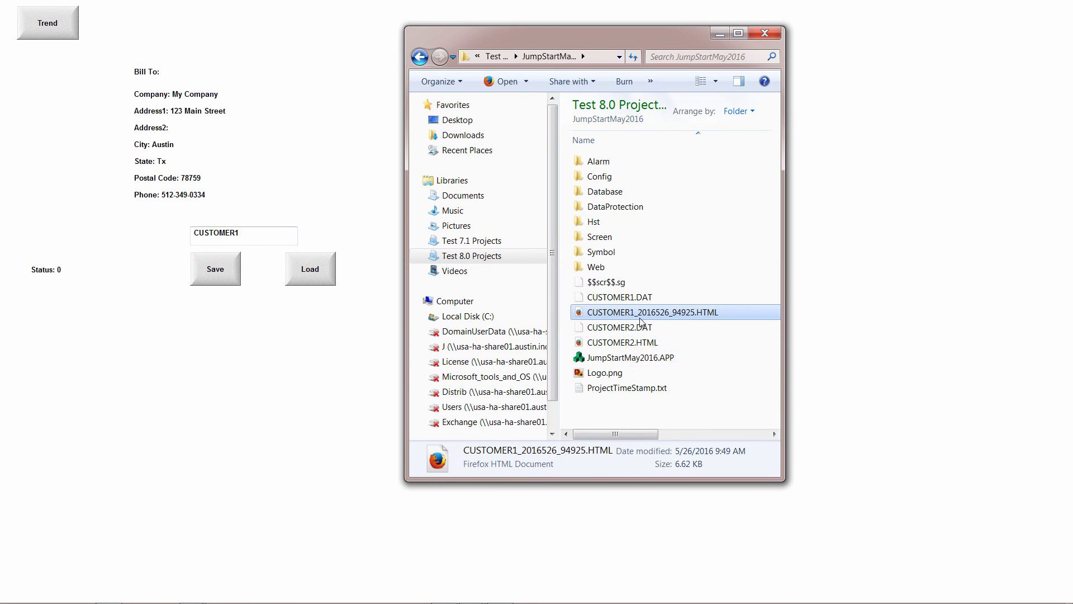
{"action": "double_click", "coordinate": [684, 316]}
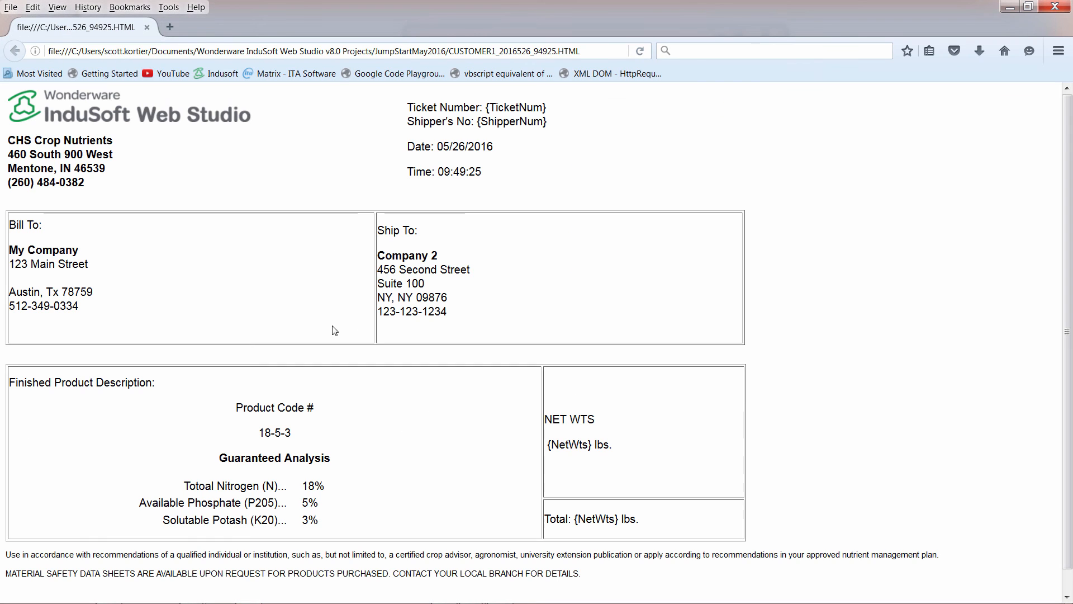
{"action": "left_click", "coordinate": [1050, 6]}
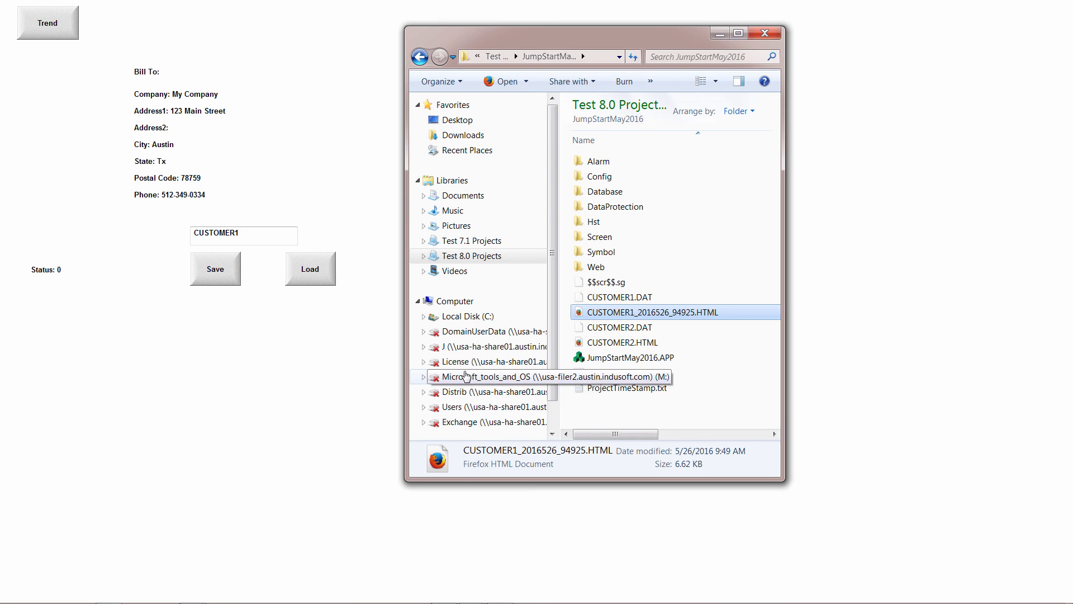
Reopen Report1 in InduSoft Web Studio to review its output file expression, consult the Reporting slide, and close the report.
{"action": "key", "text": "alt+Tab"}
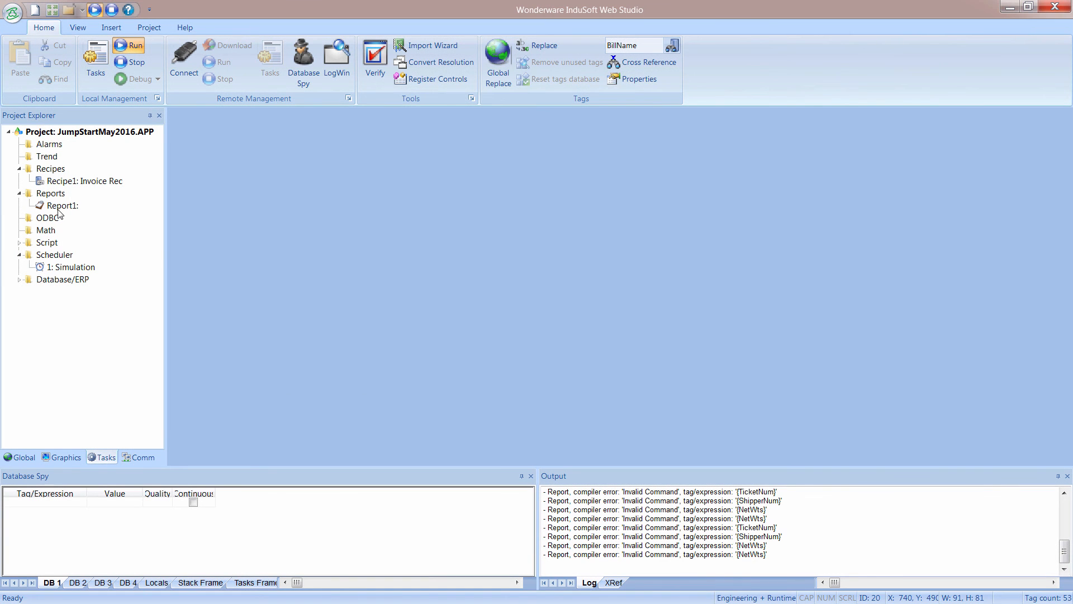
{"action": "double_click", "coordinate": [59, 207]}
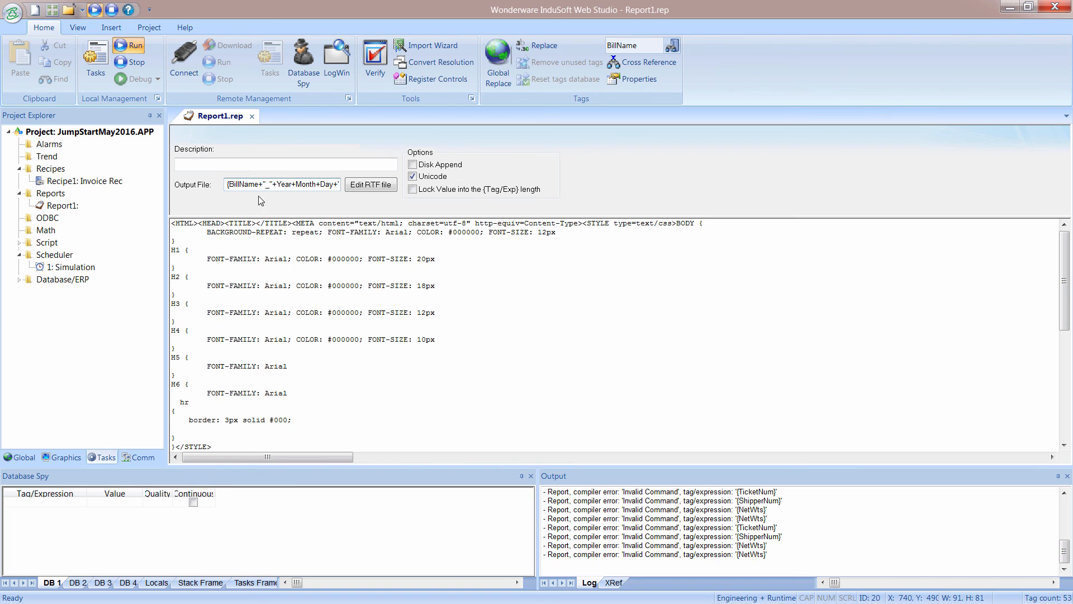
{"action": "key", "text": "alt+Tab"}
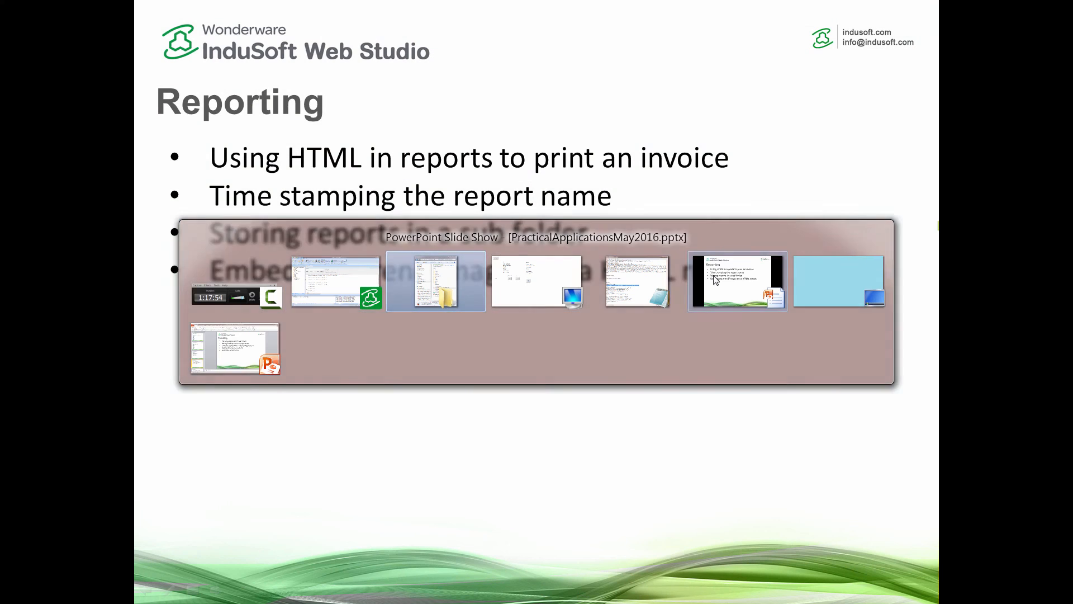
{"action": "left_click", "coordinate": [716, 280]}
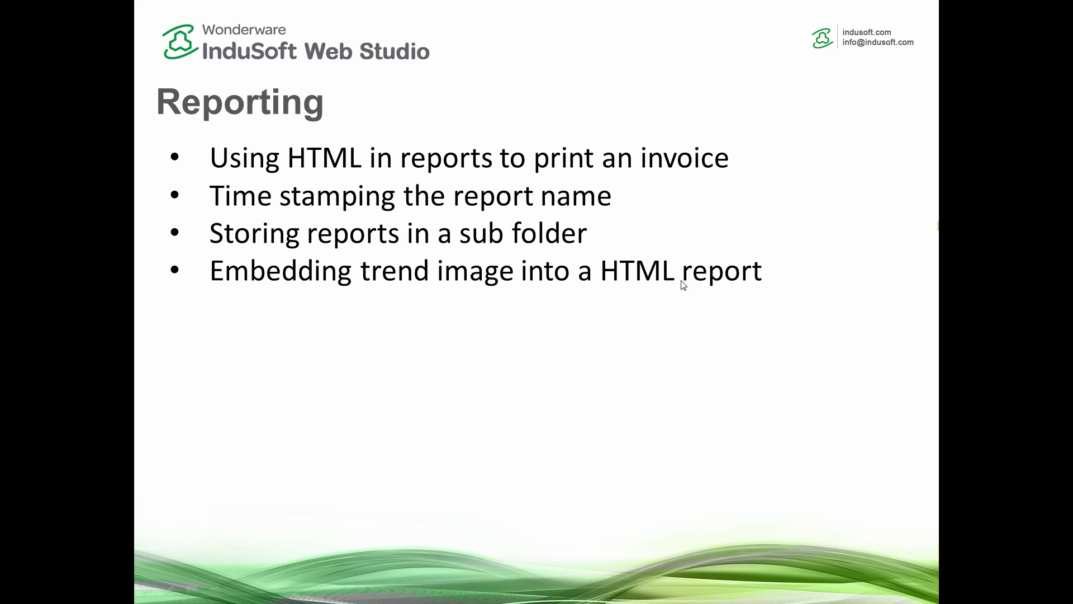
{"action": "key", "text": "alt+Tab"}
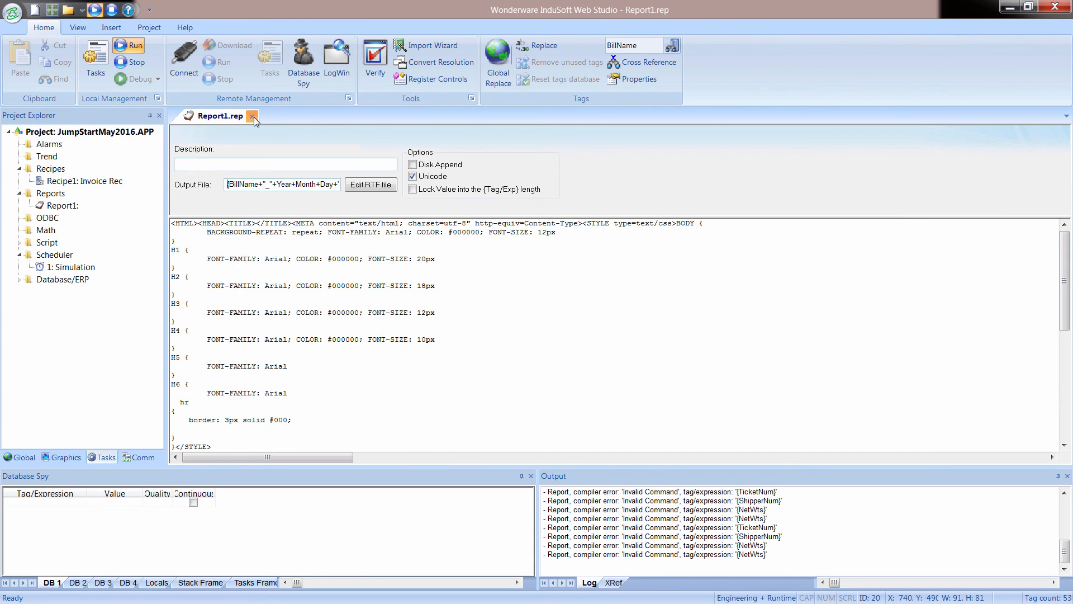
{"action": "left_click", "coordinate": [253, 116]}
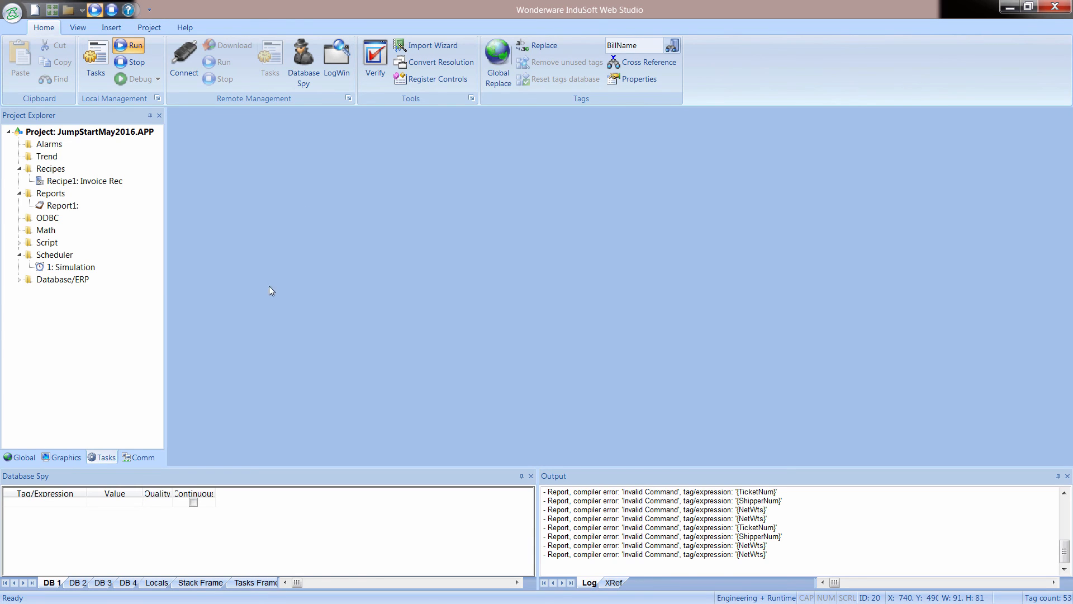
Open the Trend screen and bring up the advanced settings of the large trend control beside the pen options.
{"action": "left_click", "coordinate": [75, 460]}
{"action": "double_click", "coordinate": [57, 169]}
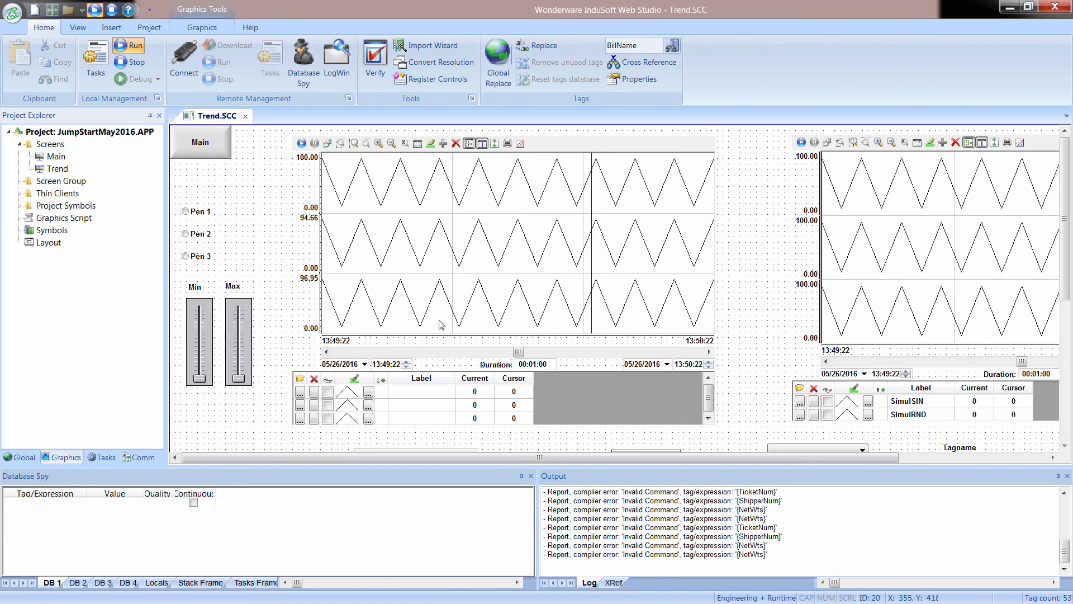
{"action": "double_click", "coordinate": [488, 236]}
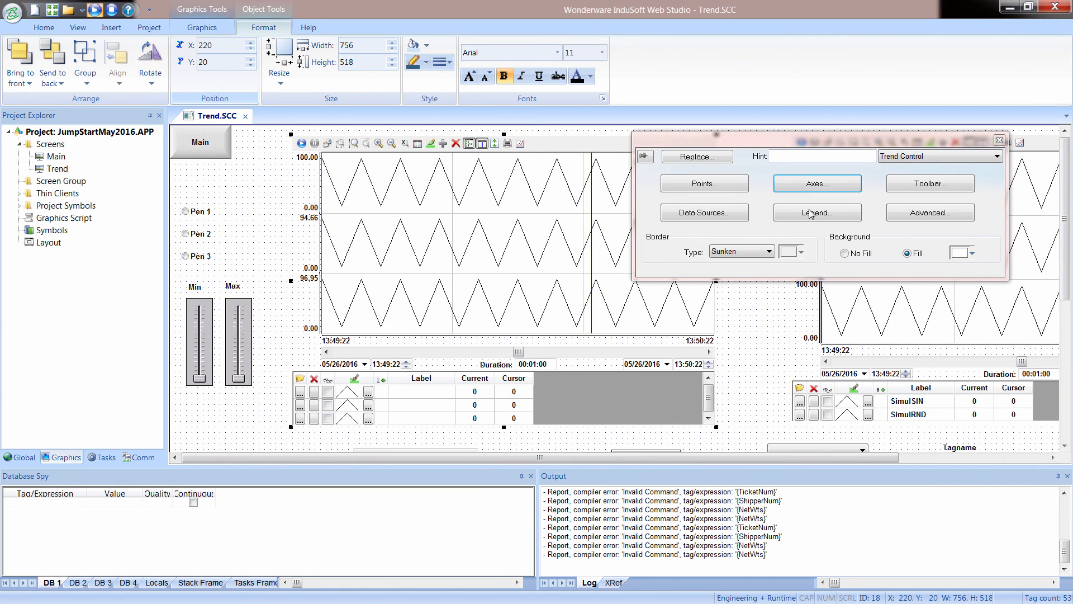
{"action": "left_click", "coordinate": [916, 213]}
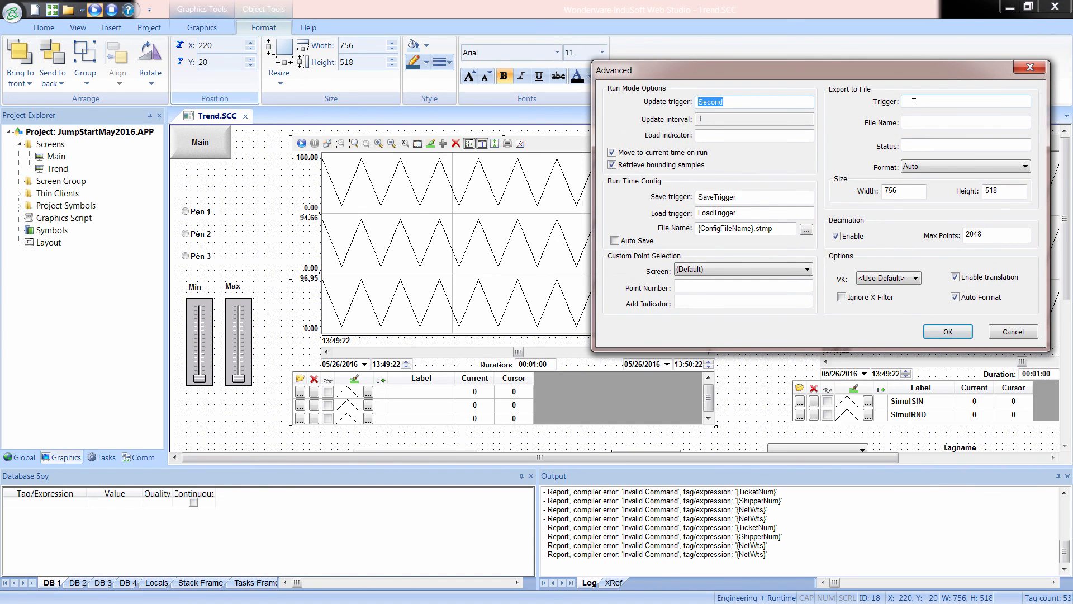
Set the trend control's export-to-file trigger to TrendExport and create that tag as a Boolean with Server scope.
{"action": "left_click", "coordinate": [914, 102]}
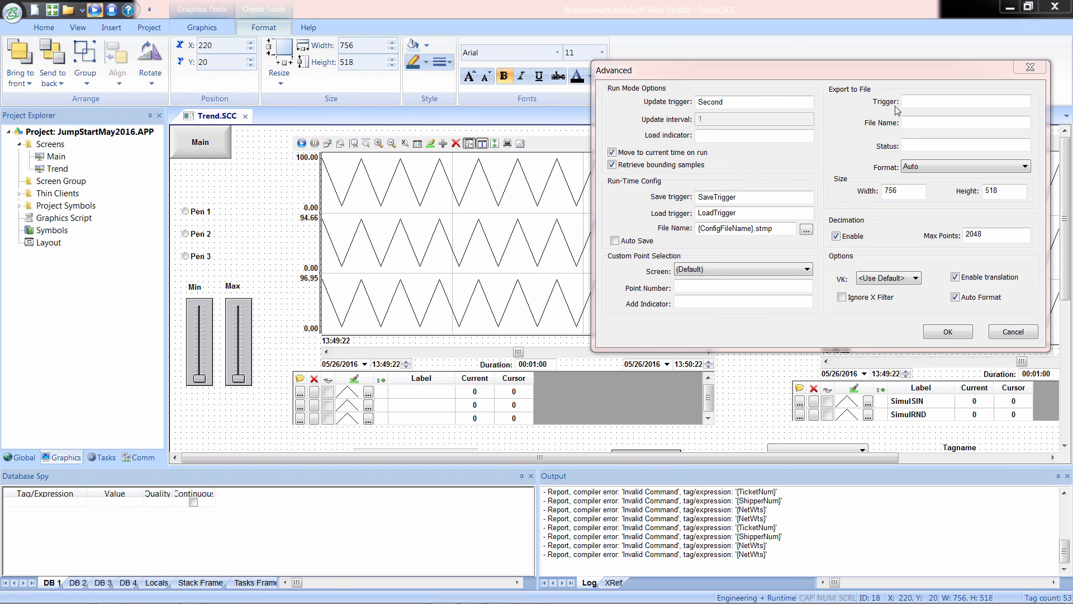
{"action": "left_click", "coordinate": [915, 101]}
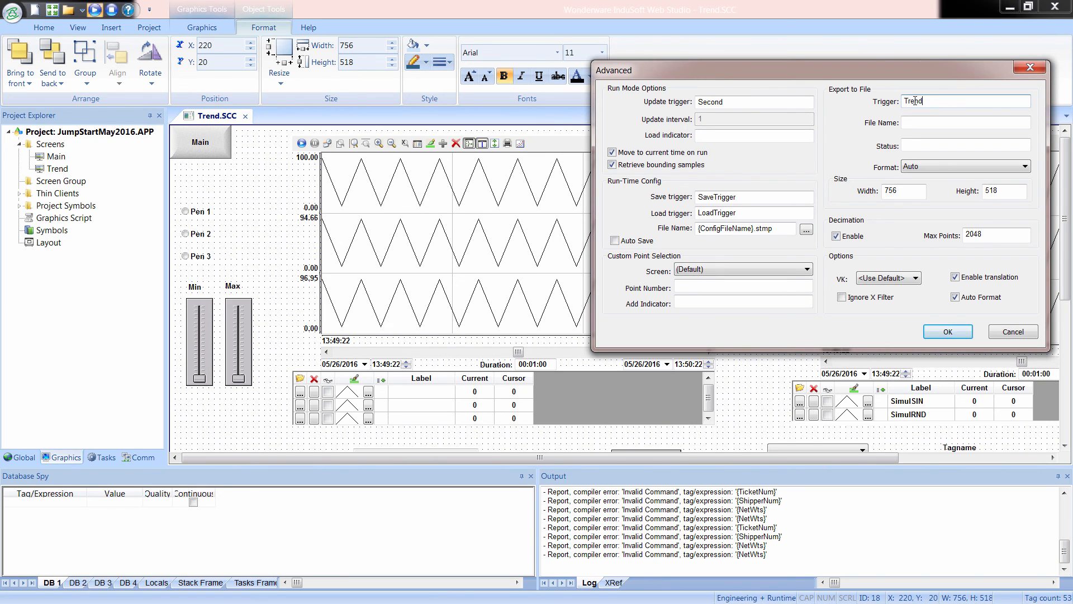
{"action": "type", "text": "TrendExport"}
{"action": "key", "text": "Tab"}
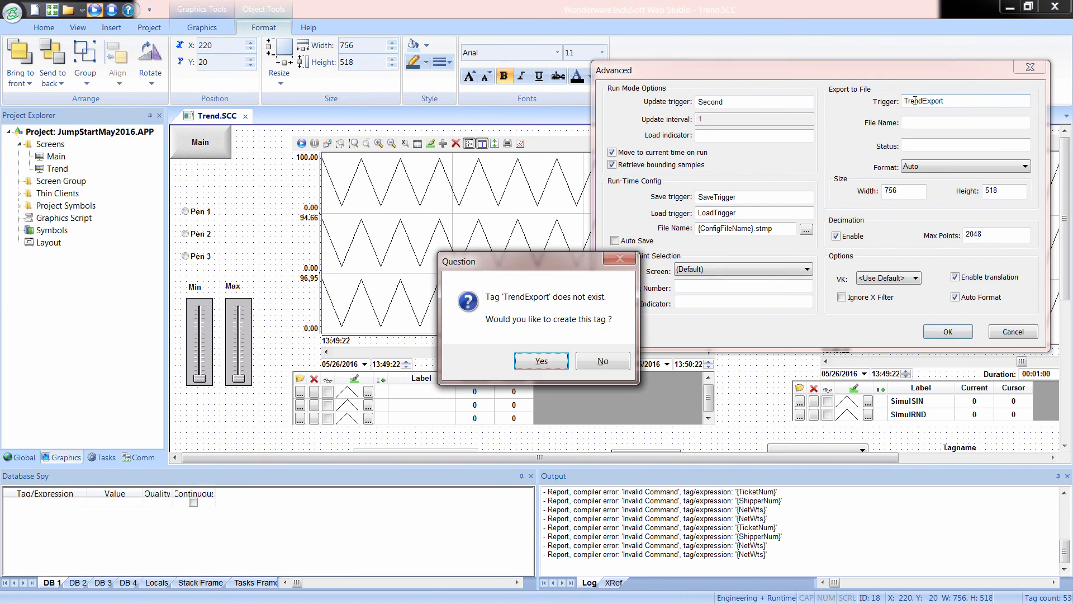
{"action": "left_click", "coordinate": [541, 360]}
{"action": "left_click", "coordinate": [791, 201]}
{"action": "left_click", "coordinate": [801, 211]}
{"action": "left_click", "coordinate": [806, 268]}
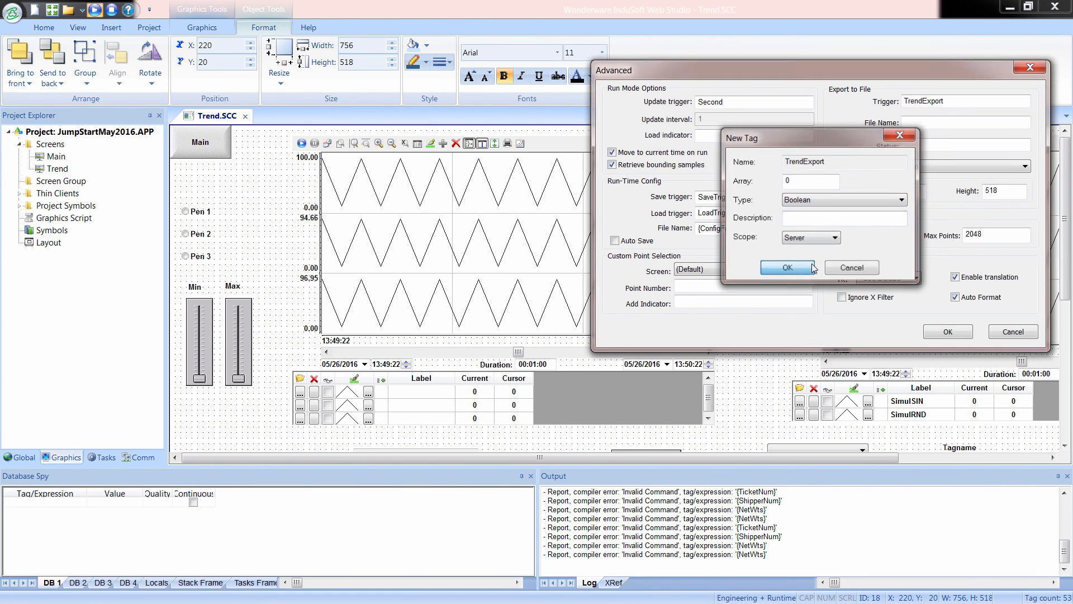
{"action": "left_click", "coordinate": [917, 218]}
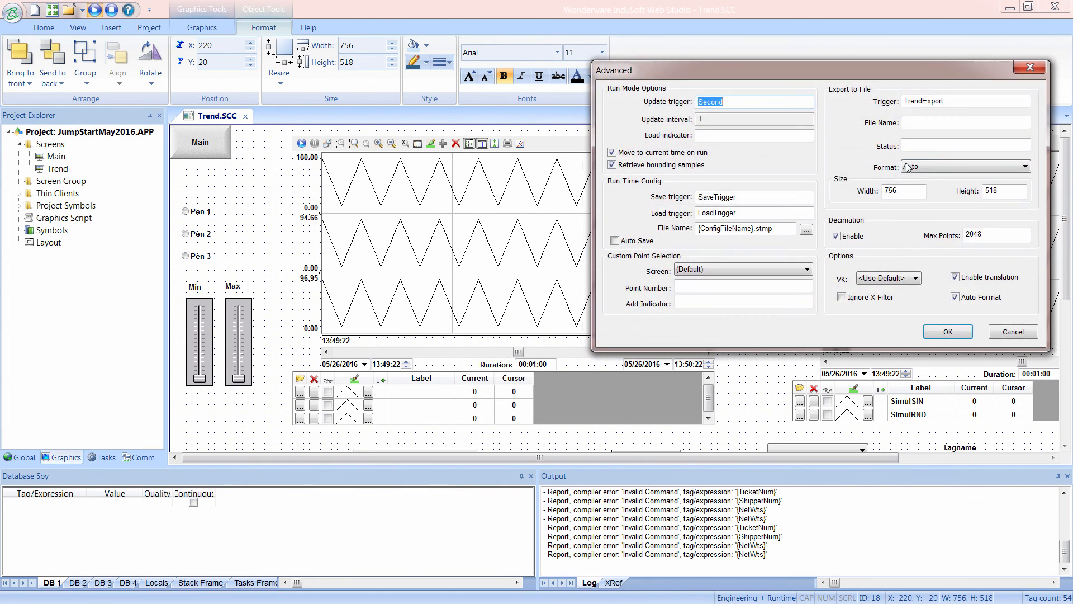
Set the trend's export file name to {GetAppPath()}TrendOutput.jpg and accept the advanced settings.
{"action": "left_click", "coordinate": [907, 124]}
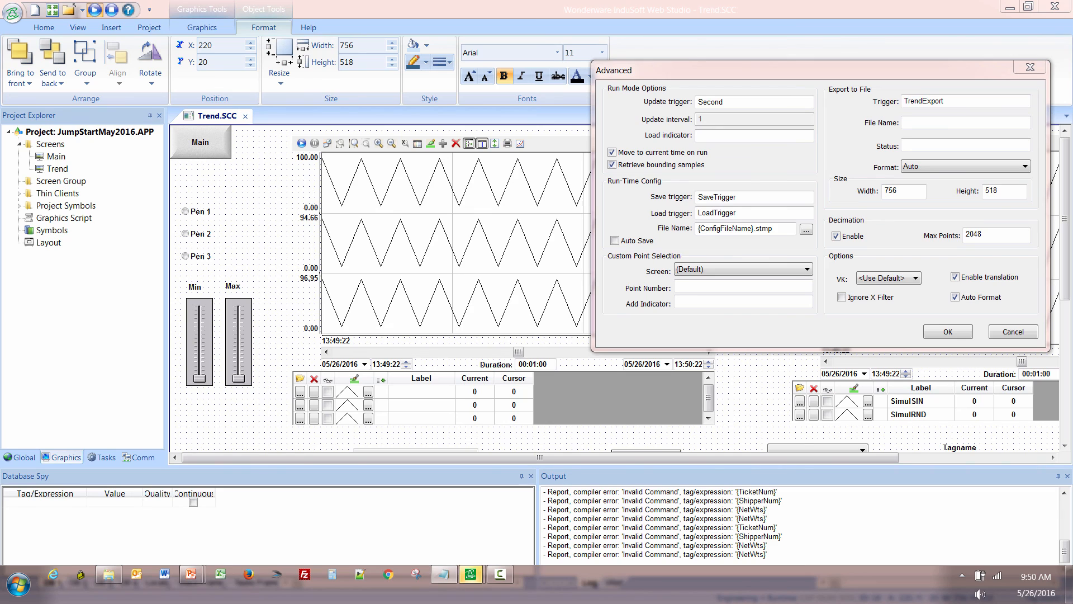
{"action": "left_click", "coordinate": [915, 124]}
{"action": "type", "text": "{GetAppPath()}TrendOutput.jpg"}
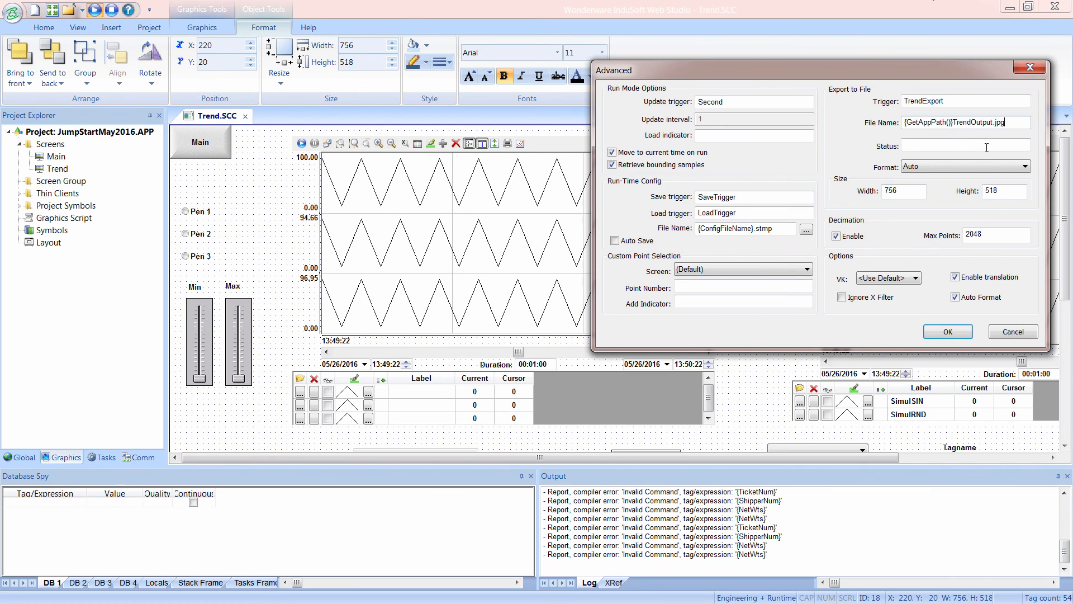
{"action": "left_click_drag", "start_coordinate": [954, 124], "coordinate": [898, 127]}
{"action": "left_click", "coordinate": [972, 124]}
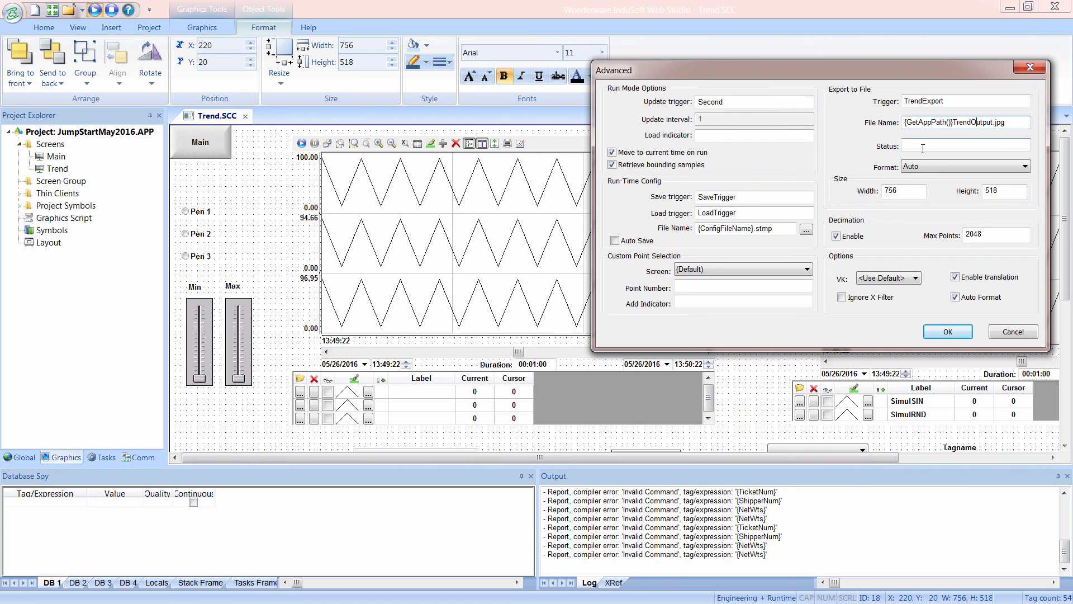
{"action": "left_click", "coordinate": [950, 333]}
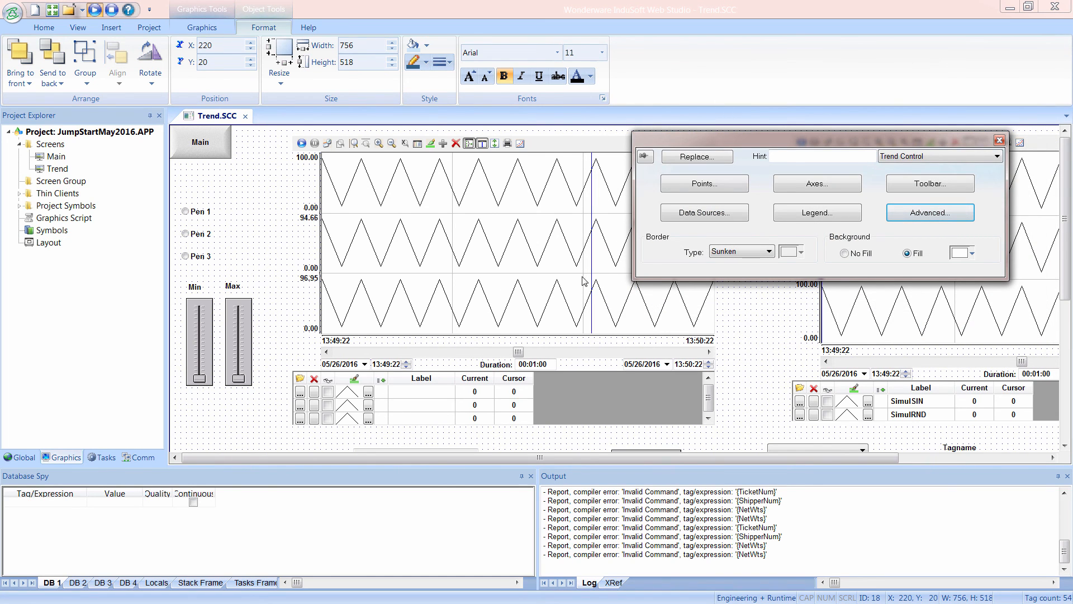
Add a button about 81 by 71 pixels to the Trend screen, below and beside the Load button.
{"action": "left_click_drag", "start_coordinate": [1064, 260], "coordinate": [1064, 333]}
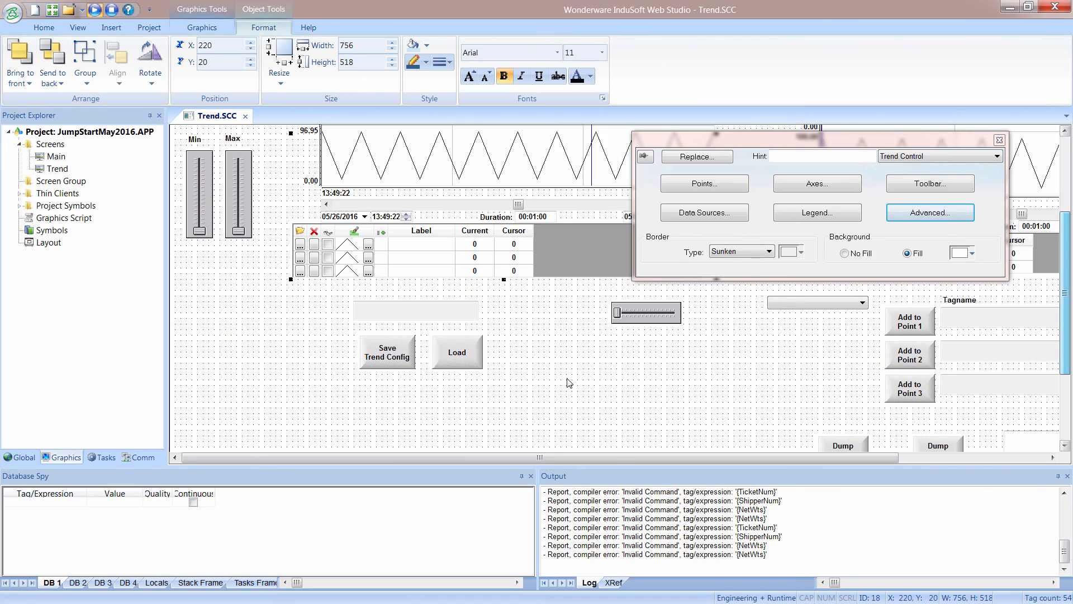
{"action": "left_click", "coordinate": [202, 28]}
{"action": "left_click", "coordinate": [523, 78]}
{"action": "mouse_move", "coordinate": [531, 351]}
{"action": "left_mouse_down"}
{"action": "mouse_move", "coordinate": [576, 378]}
{"action": "mouse_move", "coordinate": [576, 390]}
{"action": "mouse_move", "coordinate": [538, 418]}
{"action": "left_mouse_up"}
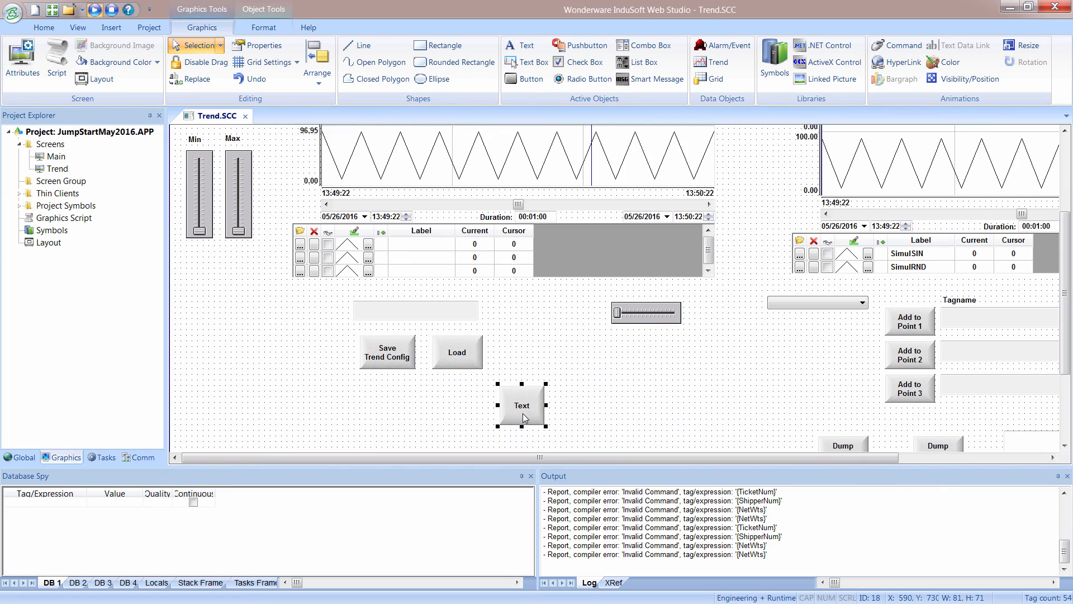
Set the new button's caption to "Export Trend" on two lines and close its properties.
{"action": "double_click", "coordinate": [528, 418]}
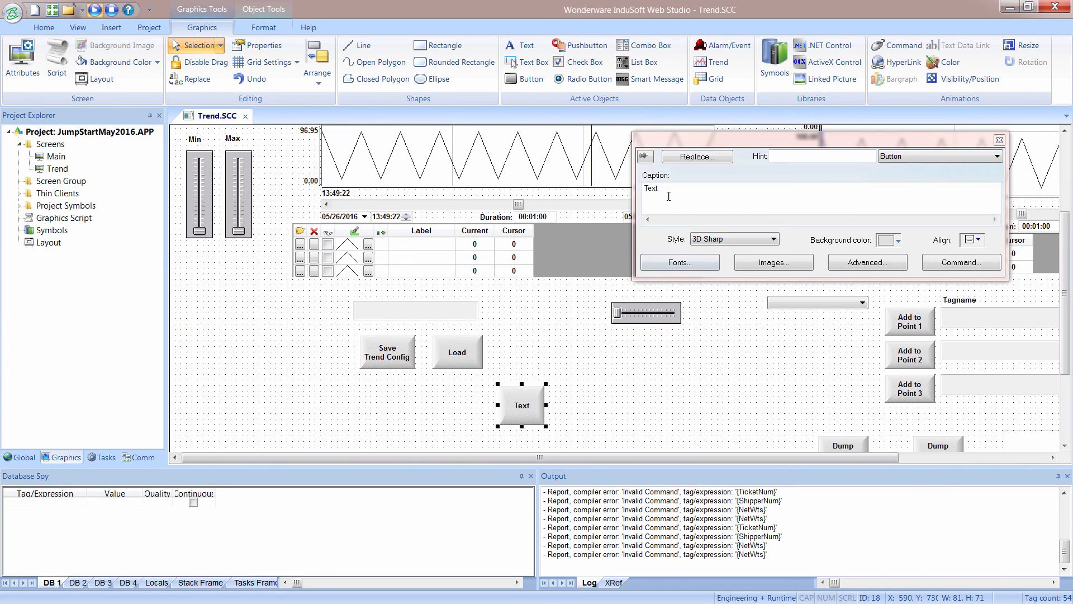
{"action": "left_click", "coordinate": [635, 201]}
{"action": "type", "text": "Ex"}
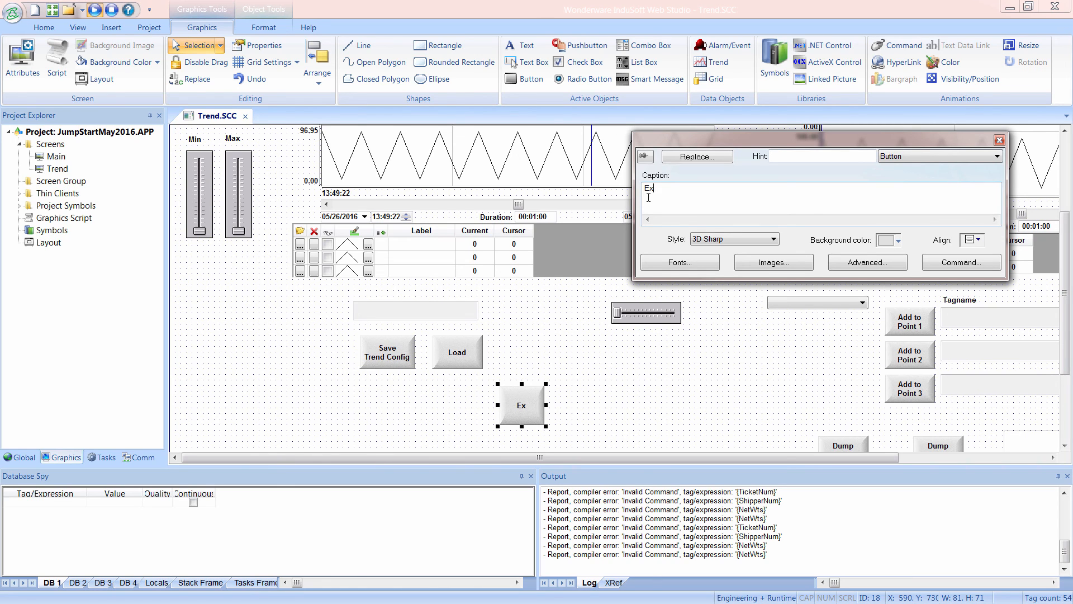
{"action": "type", "text": "port"}
{"action": "key", "text": "Return"}
{"action": "type", "text": "Trend"}
{"action": "key", "text": "BackSpace"}
{"action": "left_click", "coordinate": [1000, 139]}
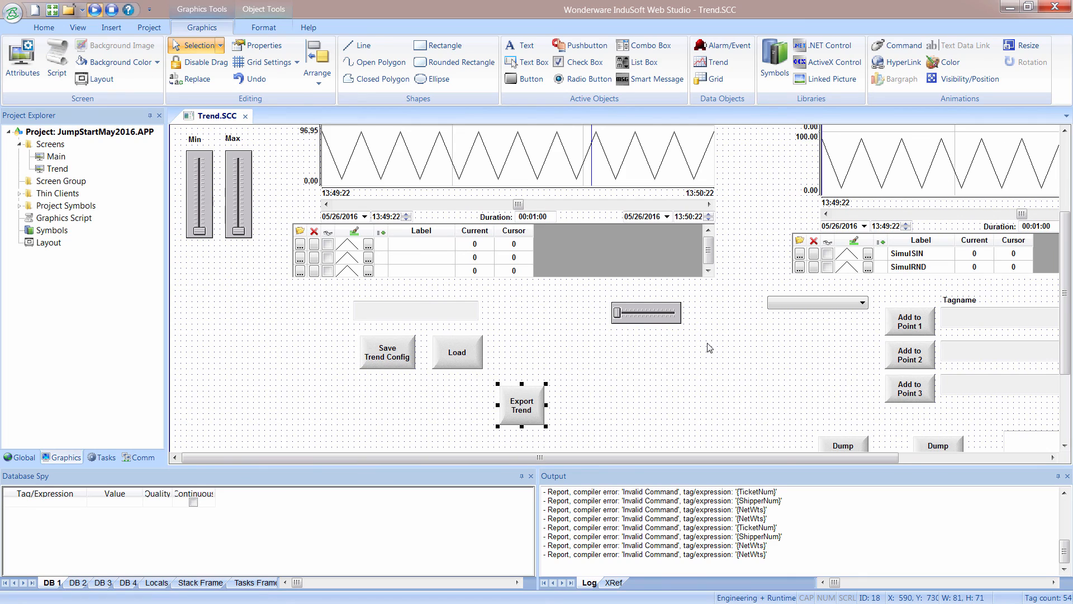
Give the Export Trend button an On Down command of type Toggle Tag that toggles the TrendExport tag.
{"action": "double_click", "coordinate": [531, 417]}
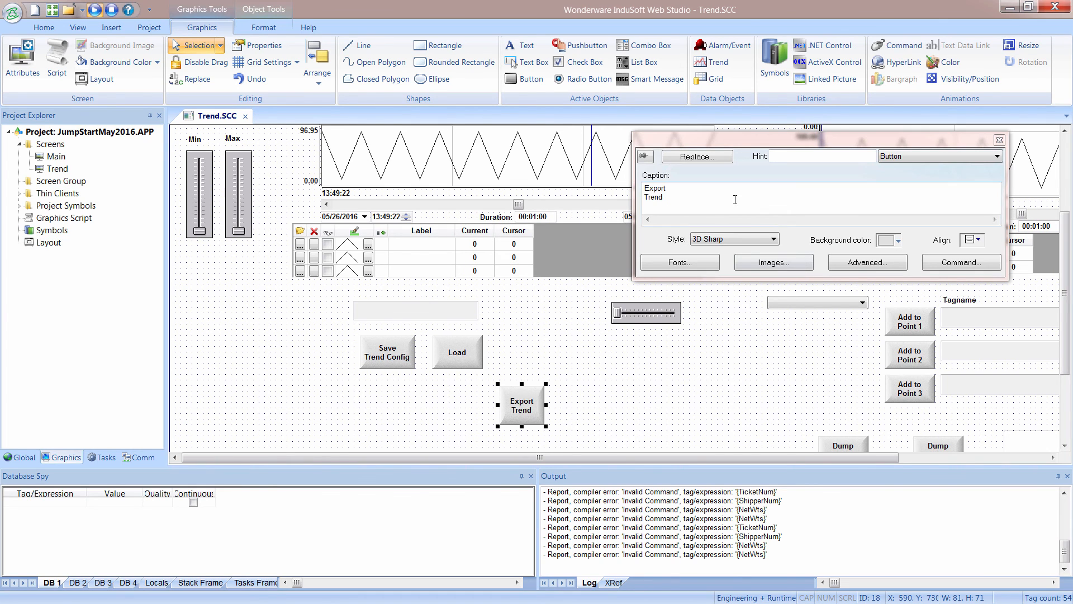
{"action": "left_click", "coordinate": [957, 263]}
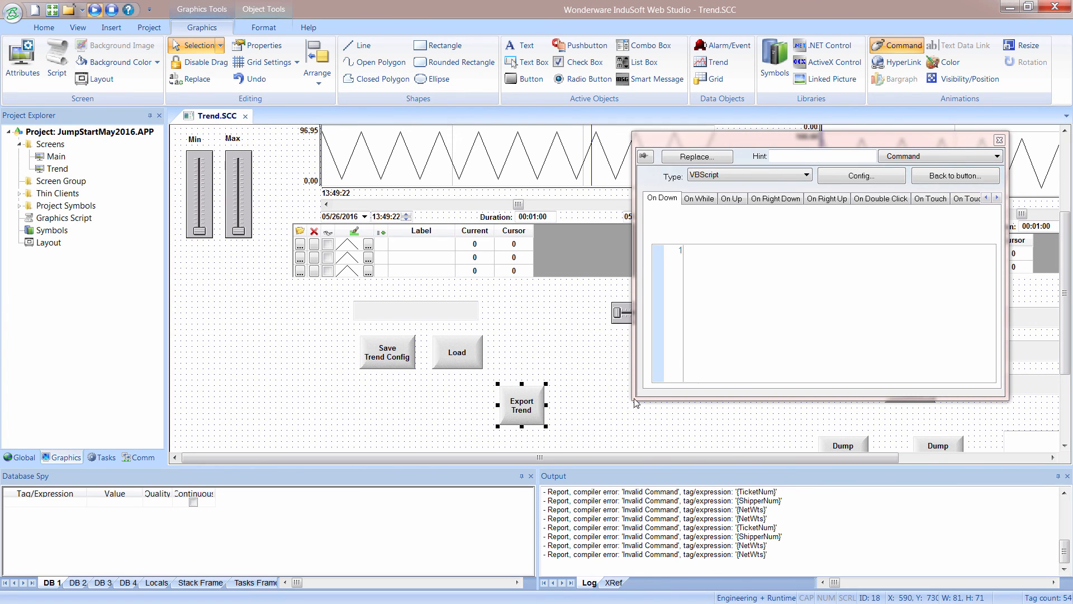
{"action": "left_click", "coordinate": [706, 173]}
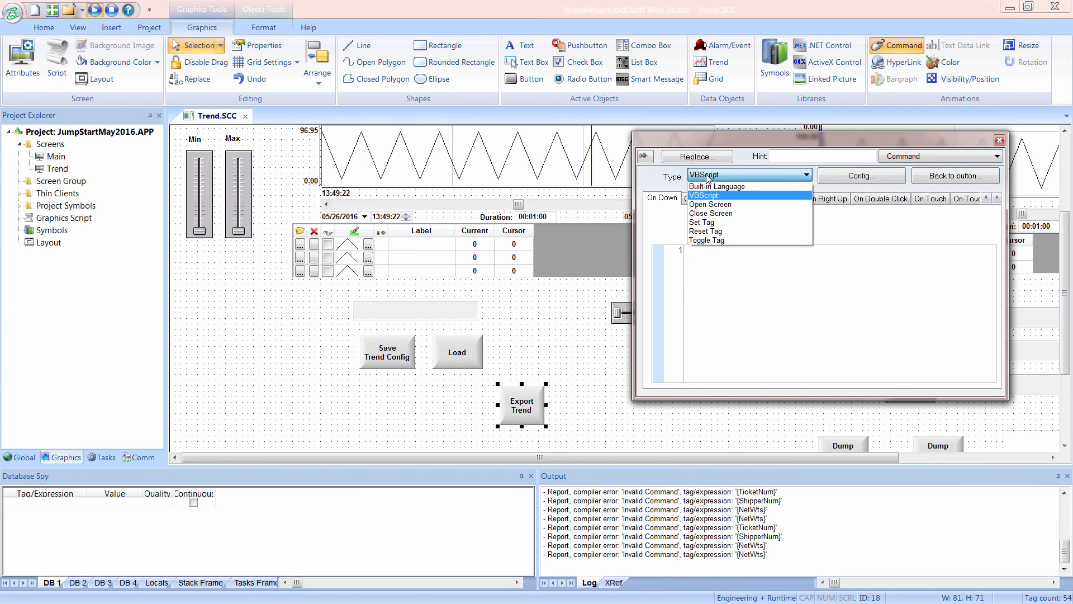
{"action": "left_click", "coordinate": [709, 241]}
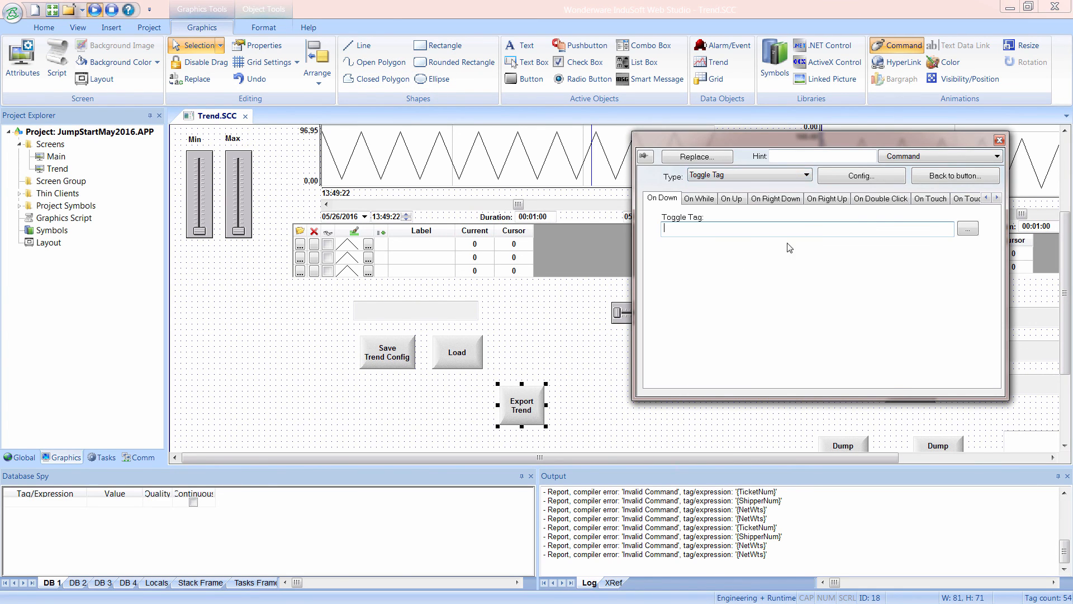
{"action": "left_click", "coordinate": [931, 178]}
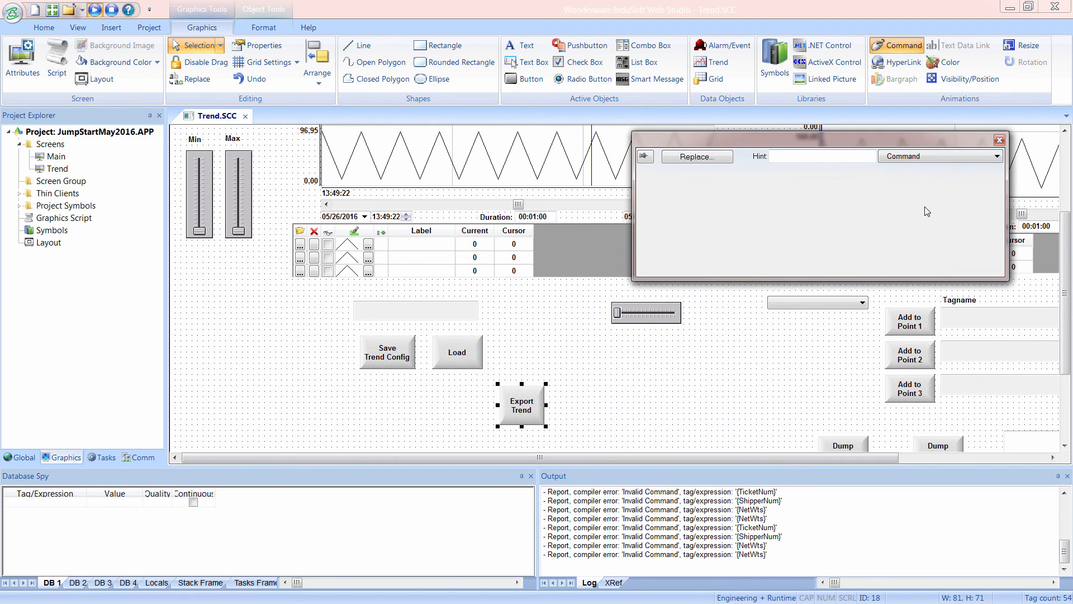
{"action": "left_click", "coordinate": [965, 231]}
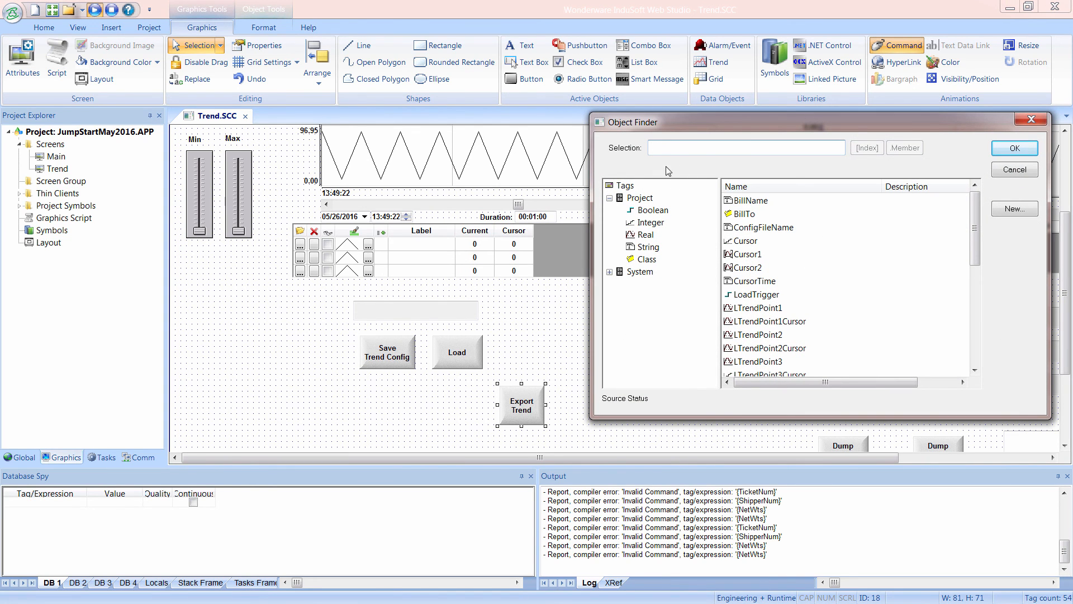
{"action": "type", "text": "t"}
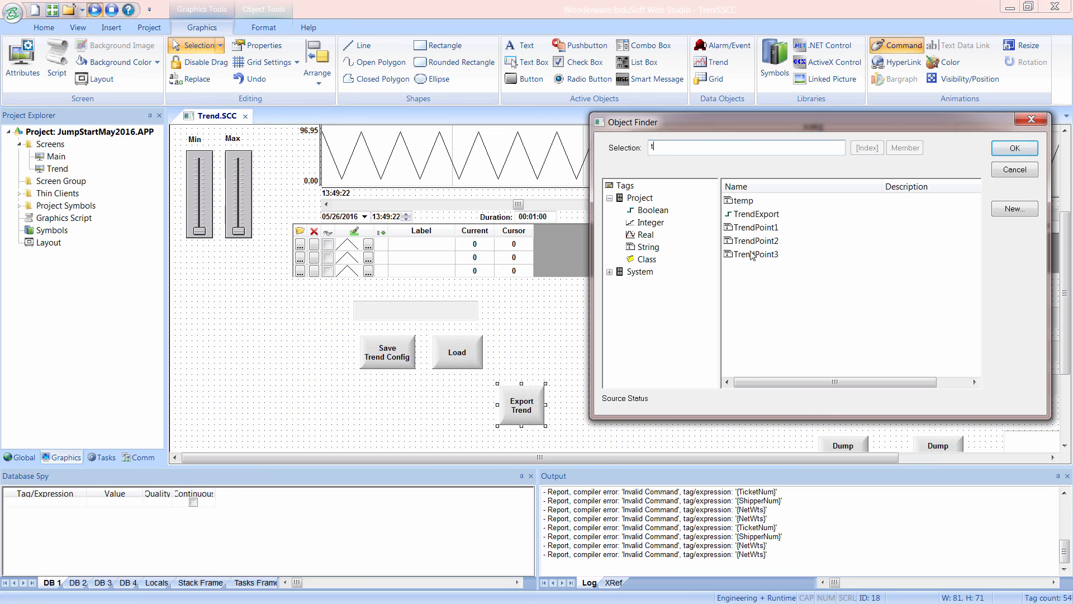
{"action": "left_click", "coordinate": [745, 215]}
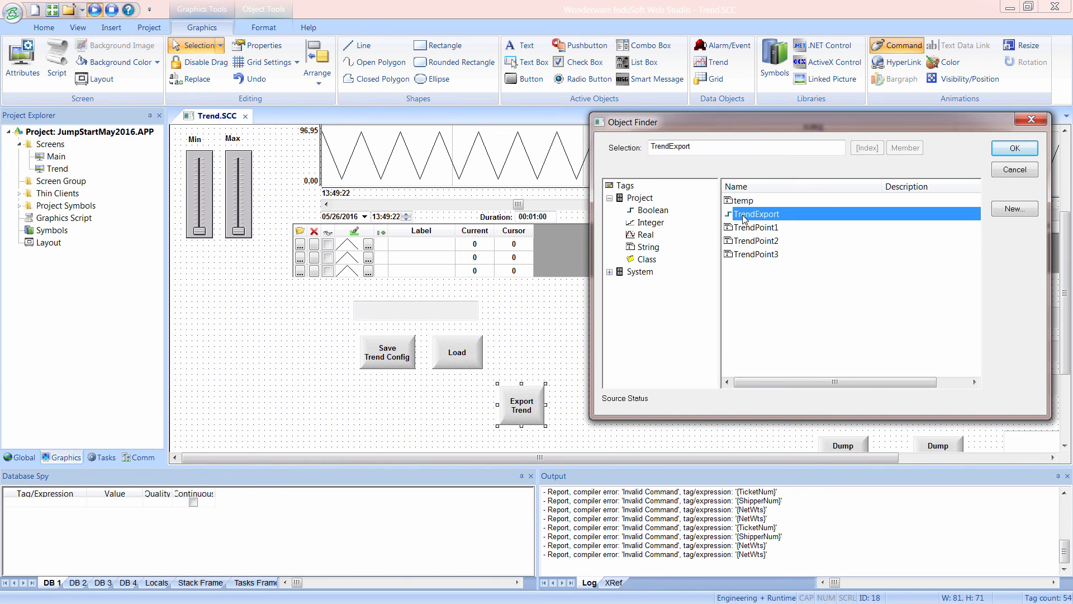
{"action": "double_click", "coordinate": [745, 216]}
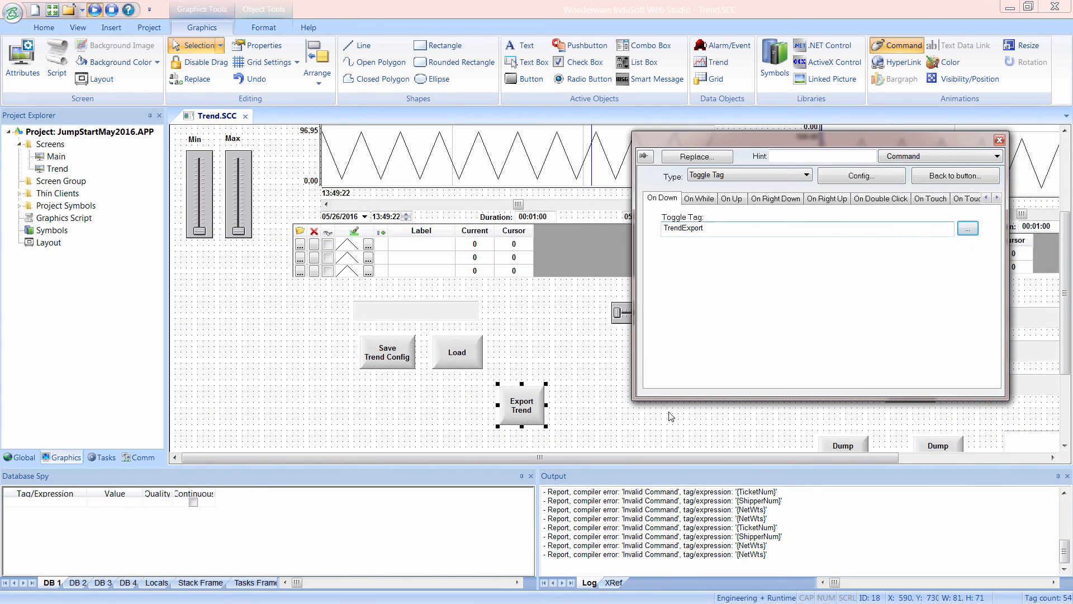
{"action": "left_click", "coordinate": [647, 436]}
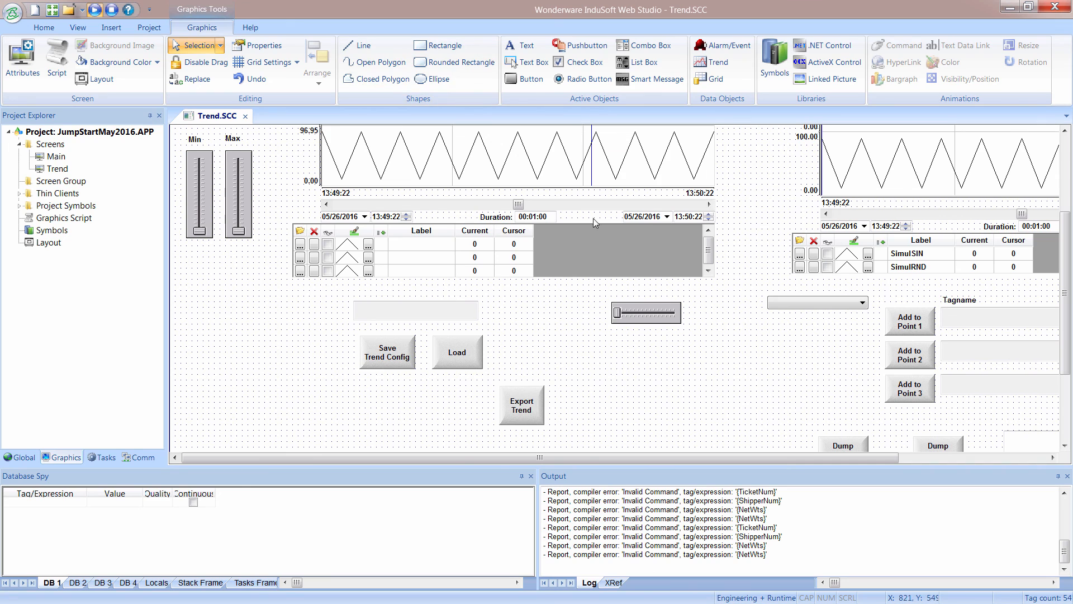
Review the large trend control's advanced export-to-file settings without changing them, and close its properties.
{"action": "double_click", "coordinate": [591, 197]}
{"action": "left_click", "coordinate": [906, 220]}
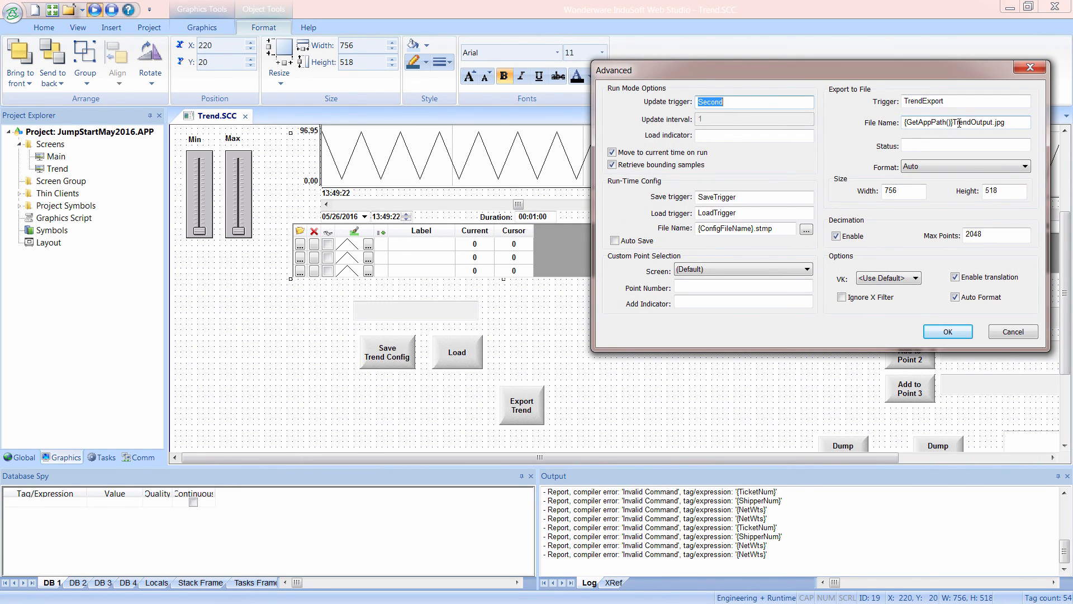
{"action": "left_click", "coordinate": [1011, 332]}
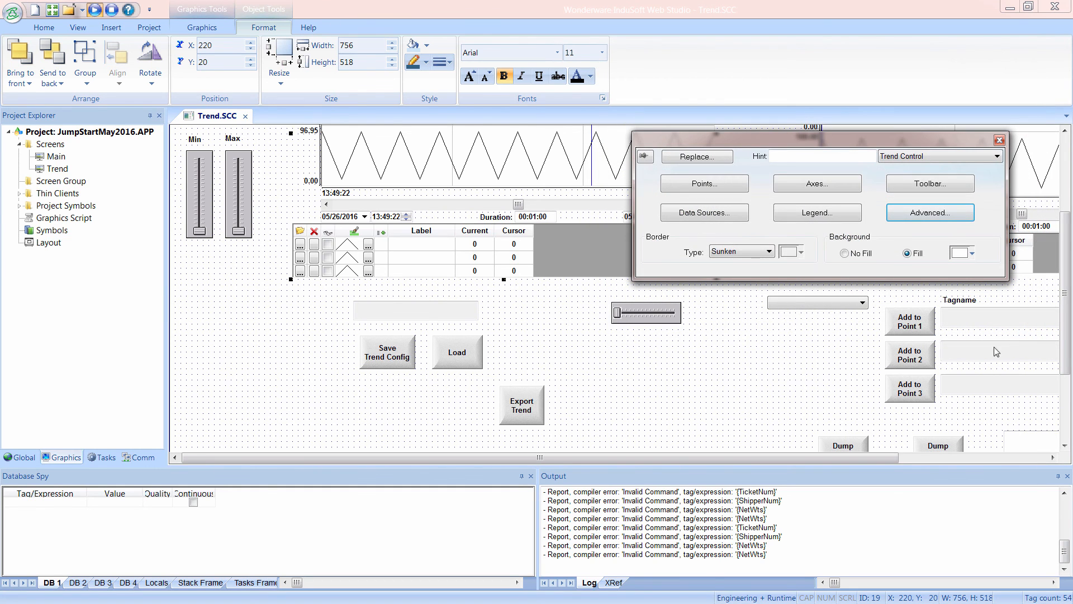
{"action": "left_click", "coordinate": [725, 440]}
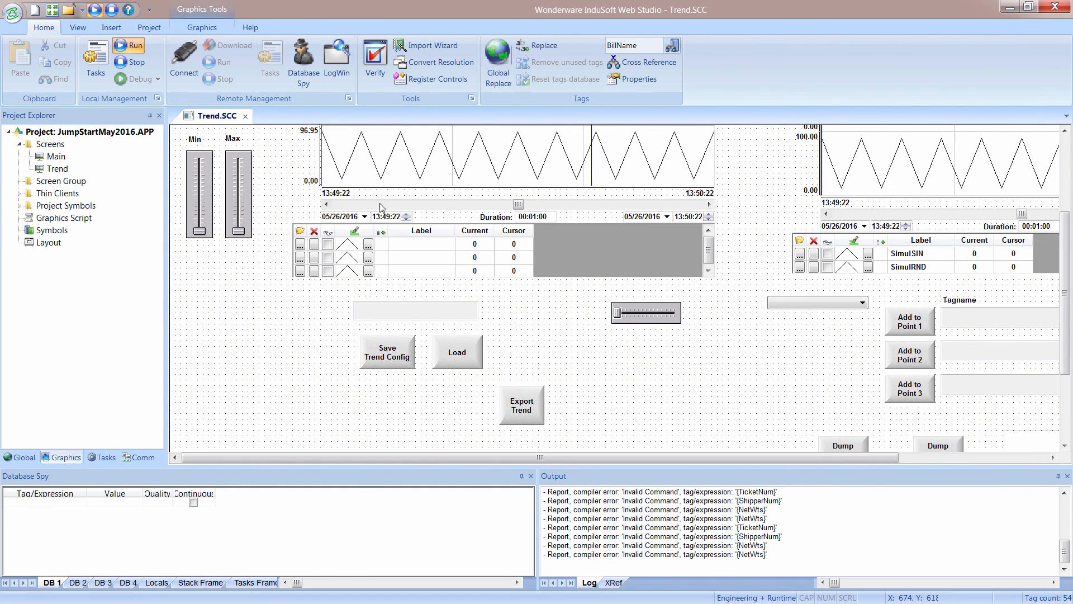
Save and close the Trend screen, and open Report1 from the project's report tasks.
{"action": "left_click", "coordinate": [246, 117]}
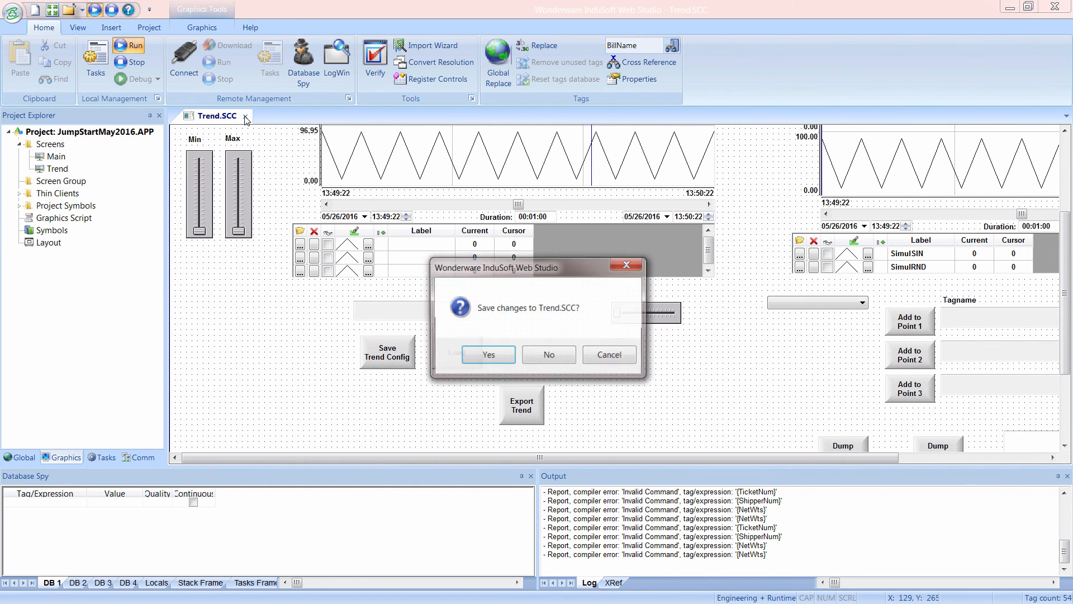
{"action": "left_click", "coordinate": [490, 362]}
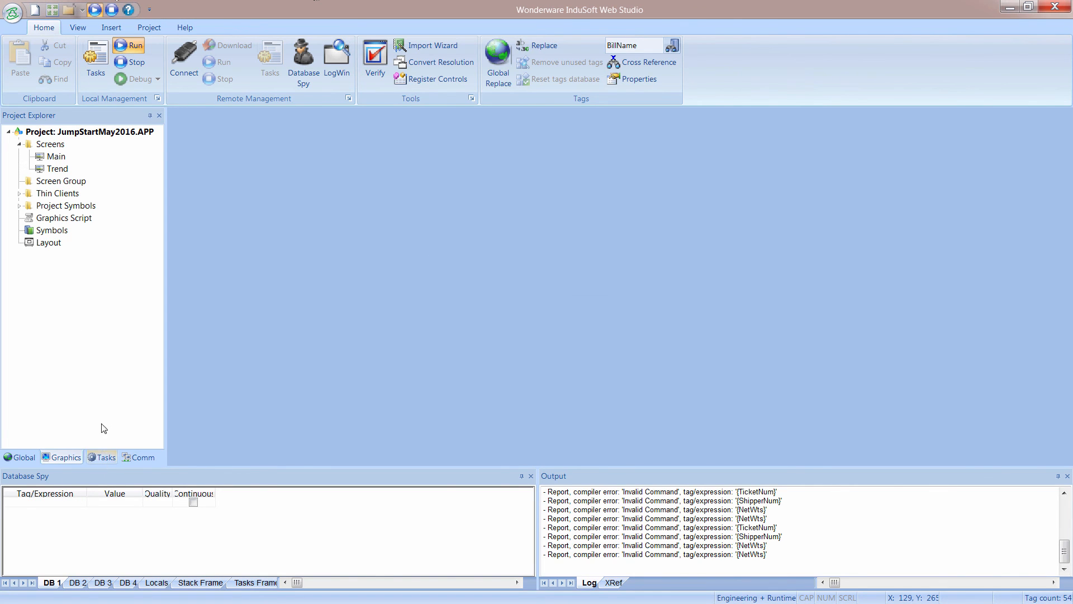
{"action": "left_click", "coordinate": [108, 457]}
{"action": "double_click", "coordinate": [54, 210]}
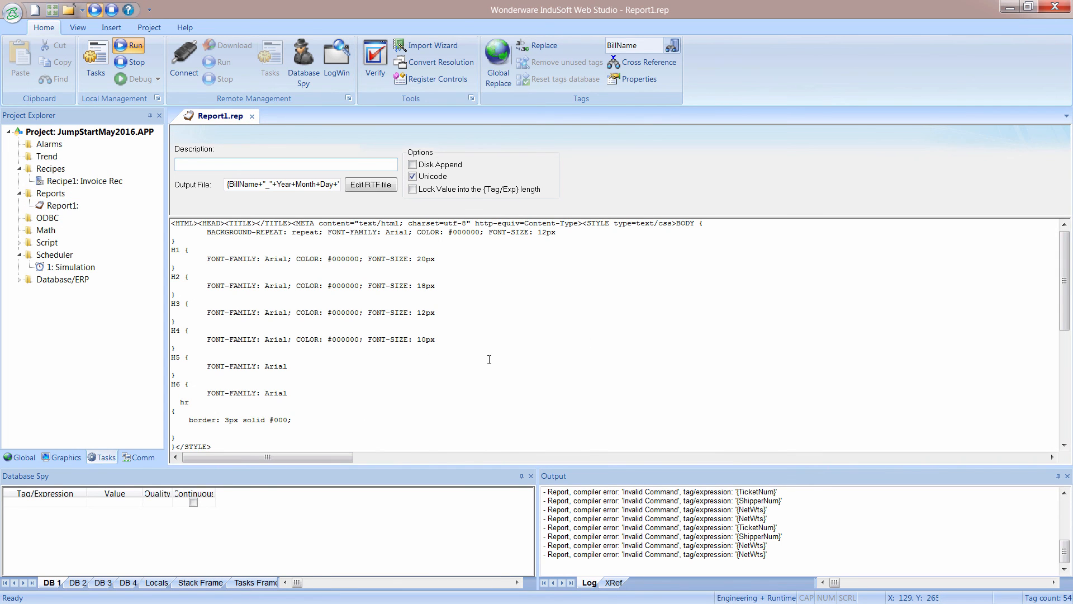
Insert <IMG border=0 src="TrendOutput.jpg"> on a new line after the Bill To cell in Report1's HTML, and save and close the report.
{"action": "left_click_drag", "start_coordinate": [1065, 263], "coordinate": [1071, 372]}
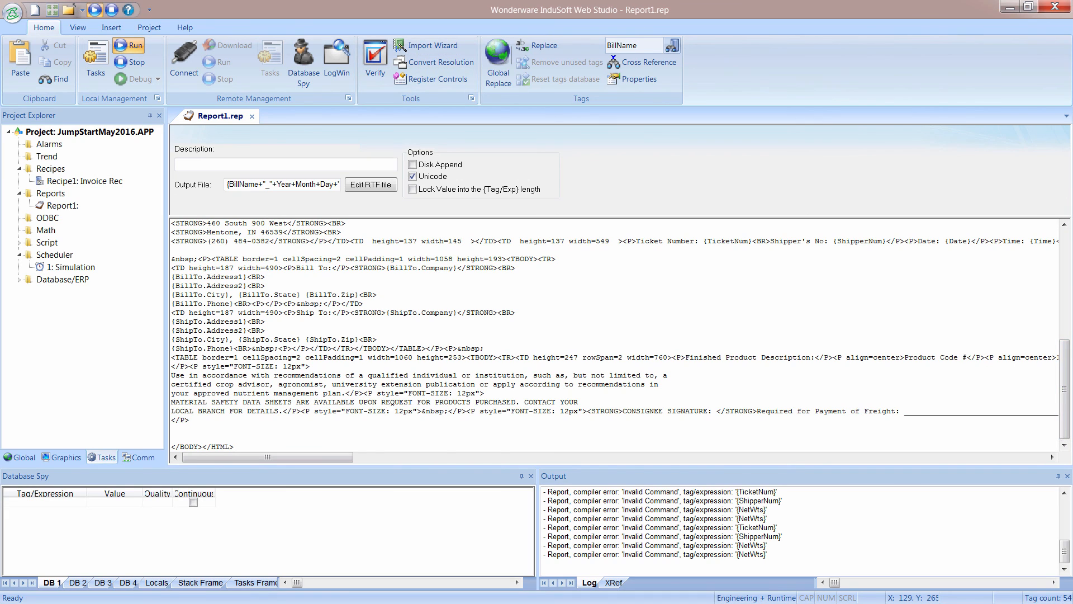
{"action": "mouse_move", "coordinate": [480, 603]}
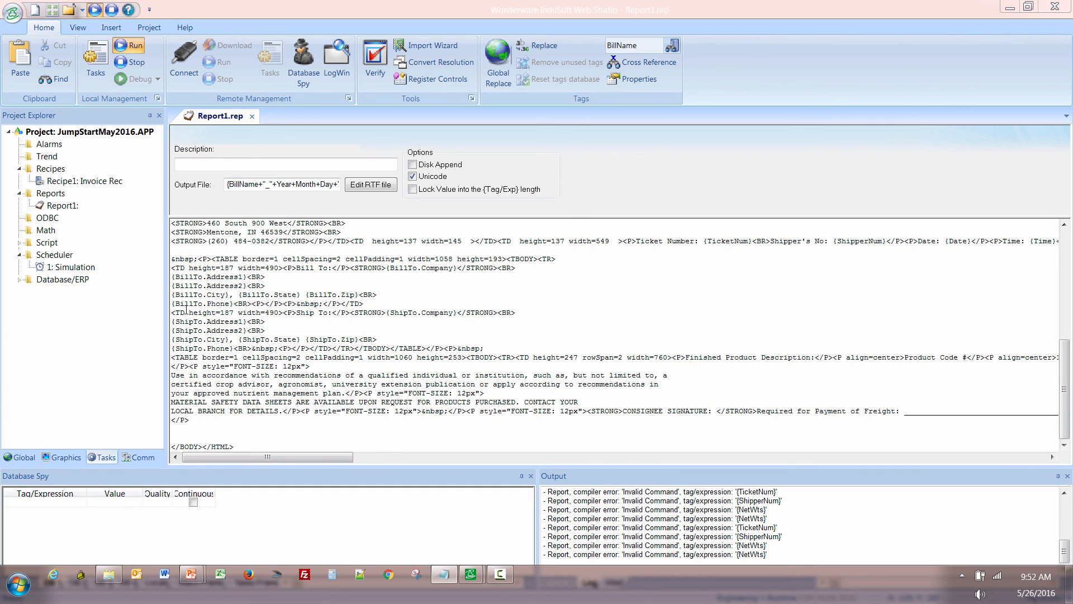
{"action": "left_click", "coordinate": [366, 303]}
{"action": "key", "text": "Return"}
{"action": "key", "text": "Return"}
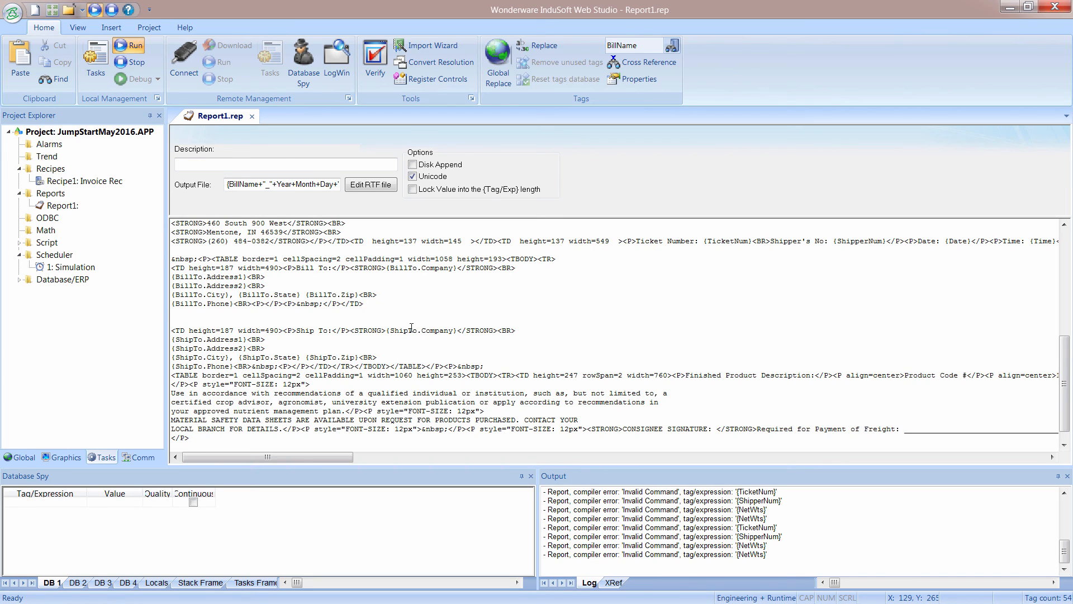
{"action": "type", "text": "<IMG border=0 src=\"TrendOutput.jpg\">"}
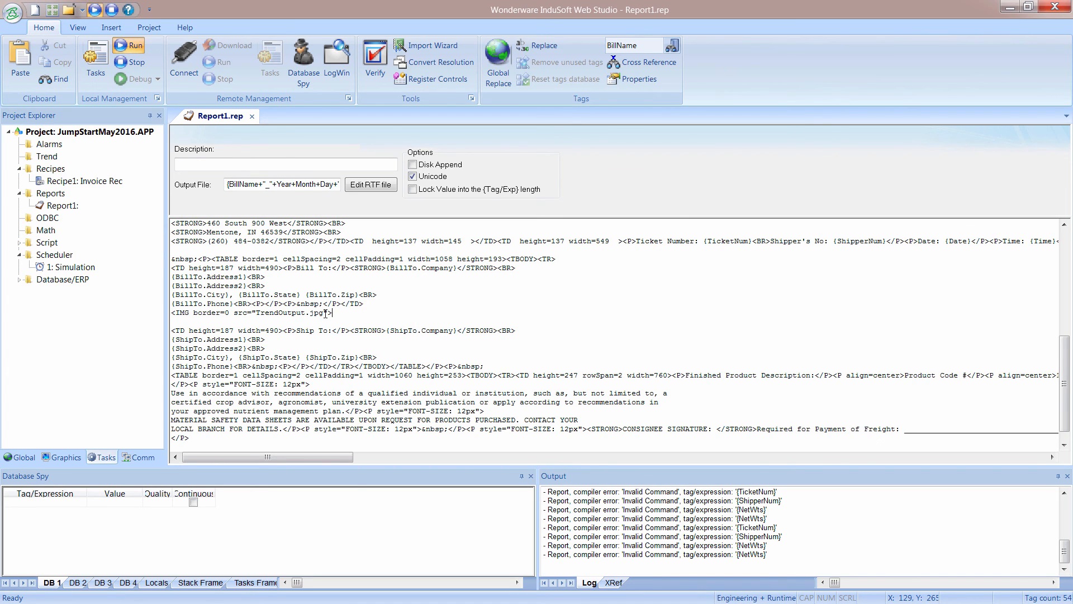
{"action": "left_click_drag", "start_coordinate": [176, 313], "coordinate": [332, 314]}
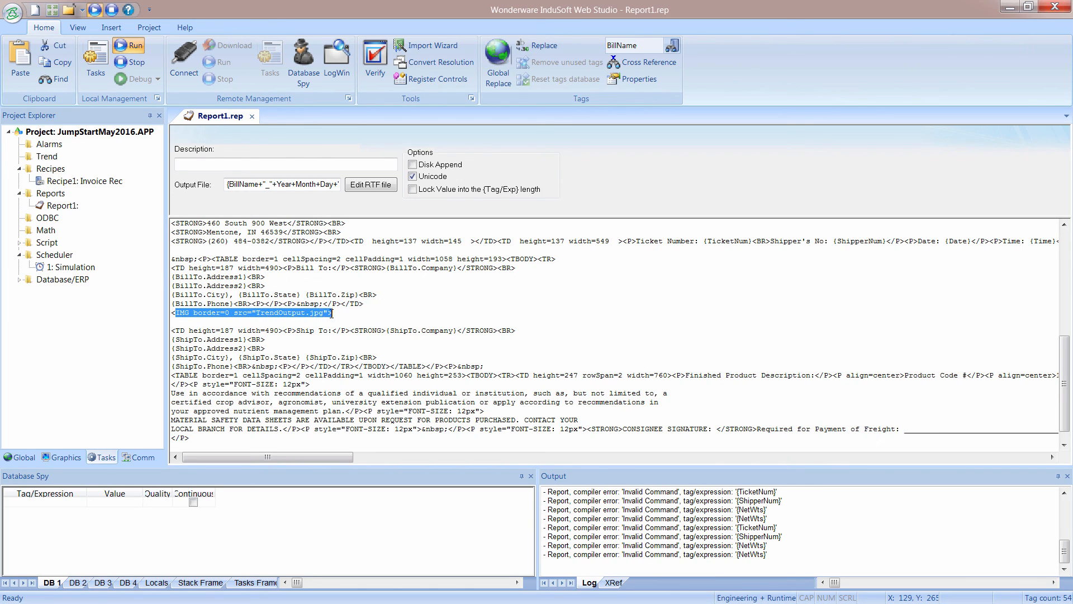
{"action": "left_click", "coordinate": [252, 116]}
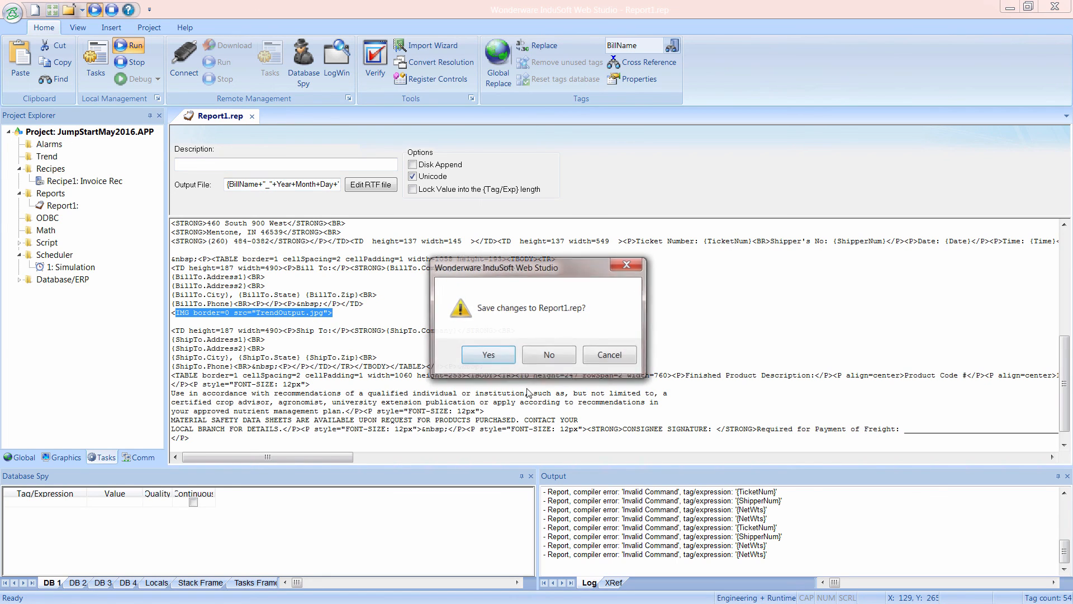
{"action": "left_click", "coordinate": [497, 355]}
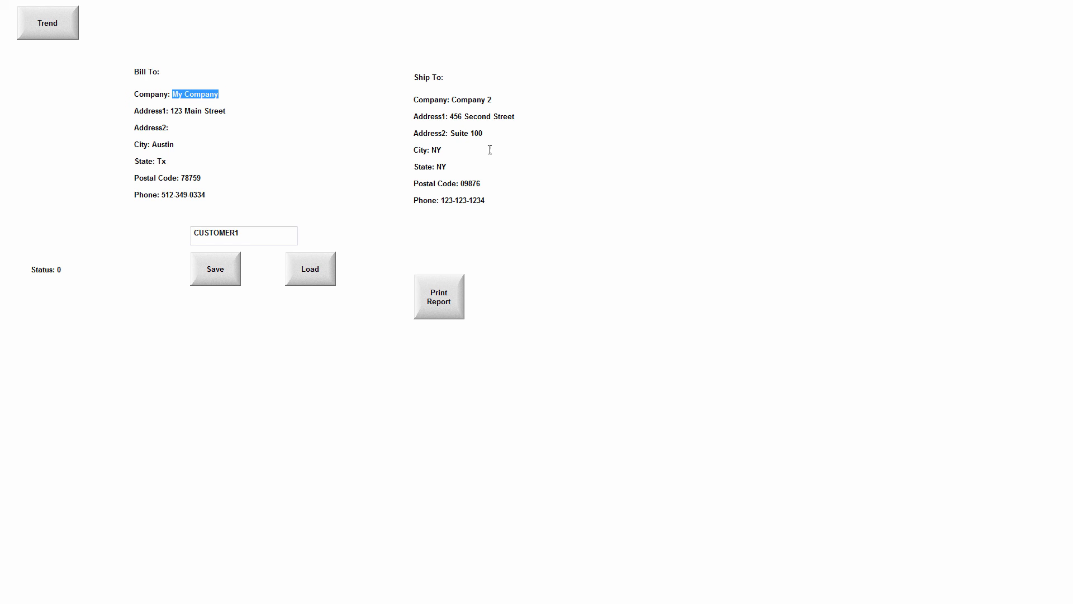
In the running project's Main screen, load the customer recipe file CUSTOMER2.DAT.
{"action": "left_click", "coordinate": [317, 284]}
{"action": "left_click", "coordinate": [491, 262]}
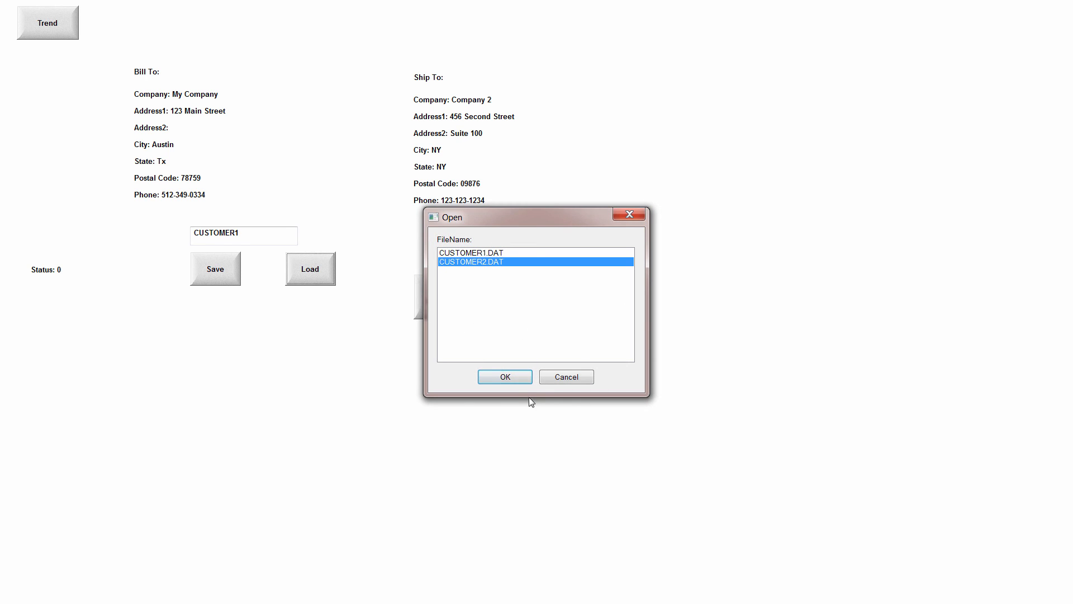
{"action": "left_click", "coordinate": [506, 377]}
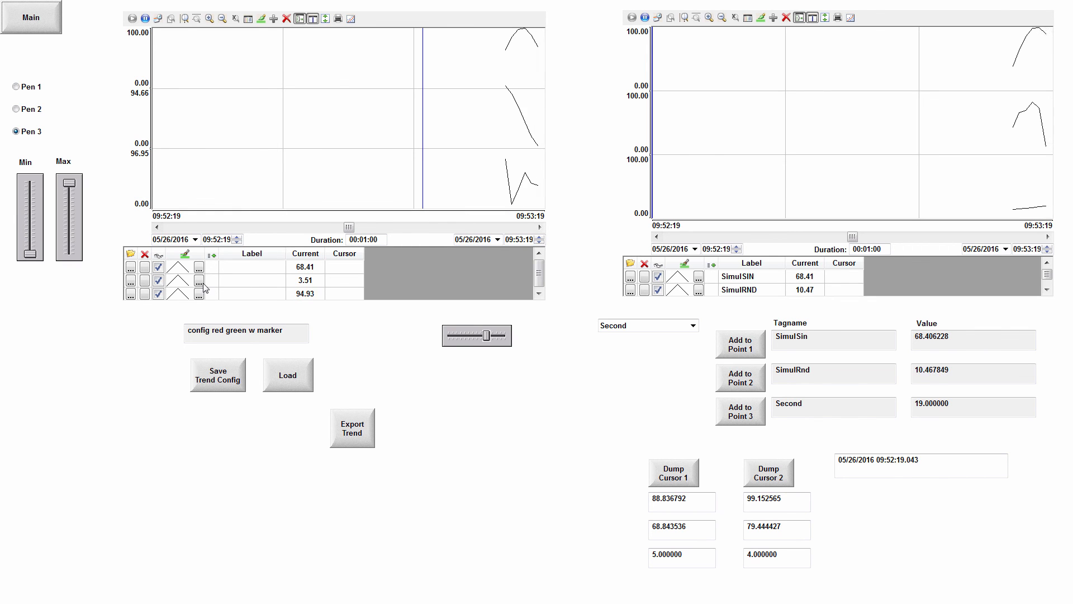
Style the first pen of the large runtime trend in red with a heavier line weight.
{"action": "left_click", "coordinate": [199, 266]}
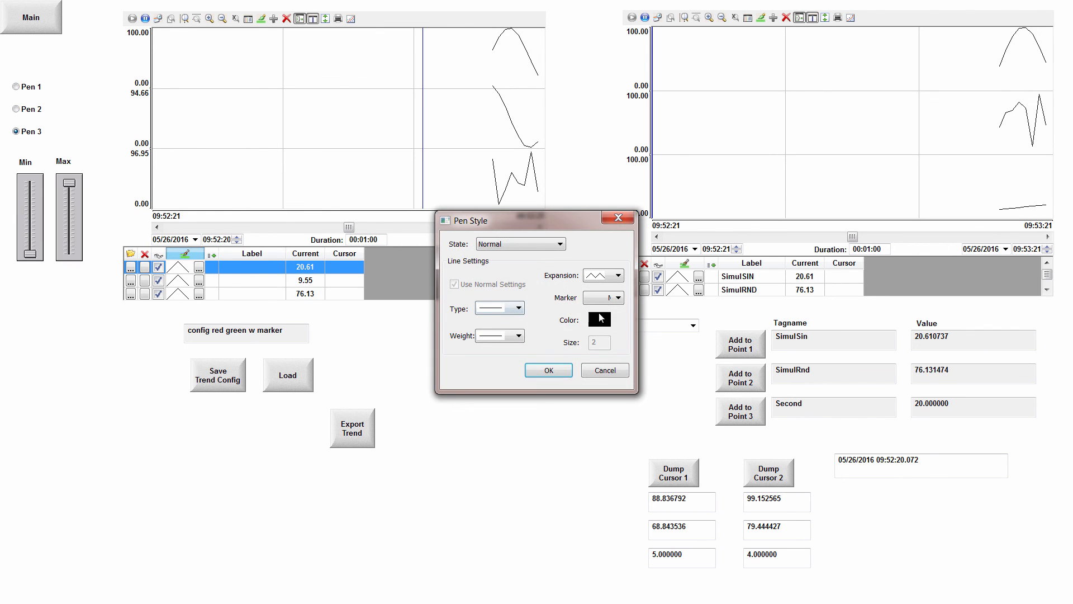
{"action": "left_click", "coordinate": [599, 319]}
{"action": "left_click", "coordinate": [459, 288]}
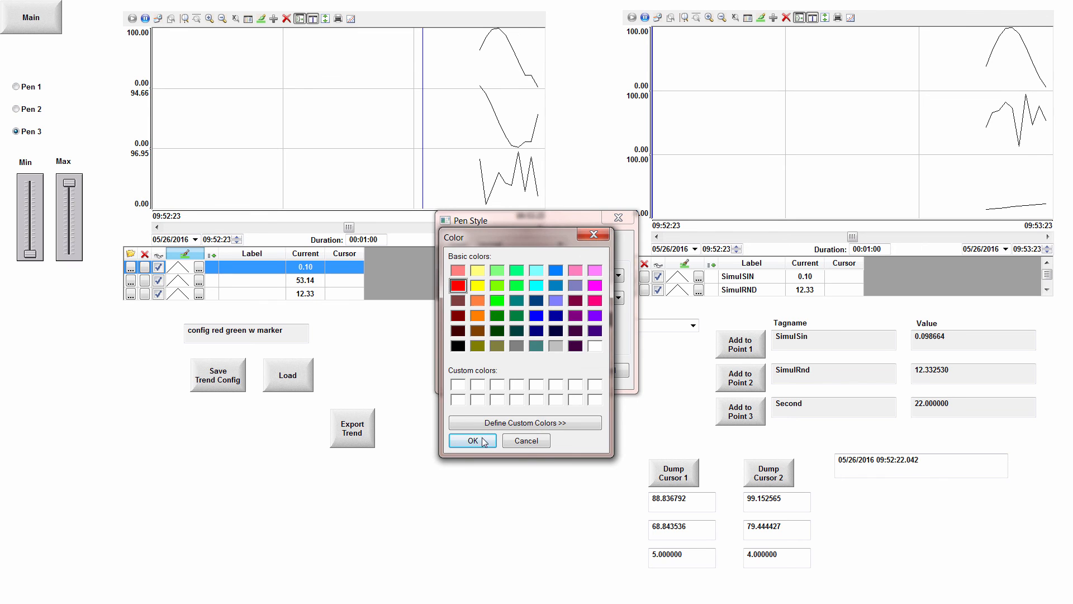
{"action": "left_click", "coordinate": [472, 441]}
{"action": "left_click", "coordinate": [492, 336]}
{"action": "left_click", "coordinate": [492, 381]}
{"action": "left_click", "coordinate": [548, 370]}
Style the second pen of the large runtime trend in bright green with a heavier line weight.
{"action": "left_click", "coordinate": [199, 280]}
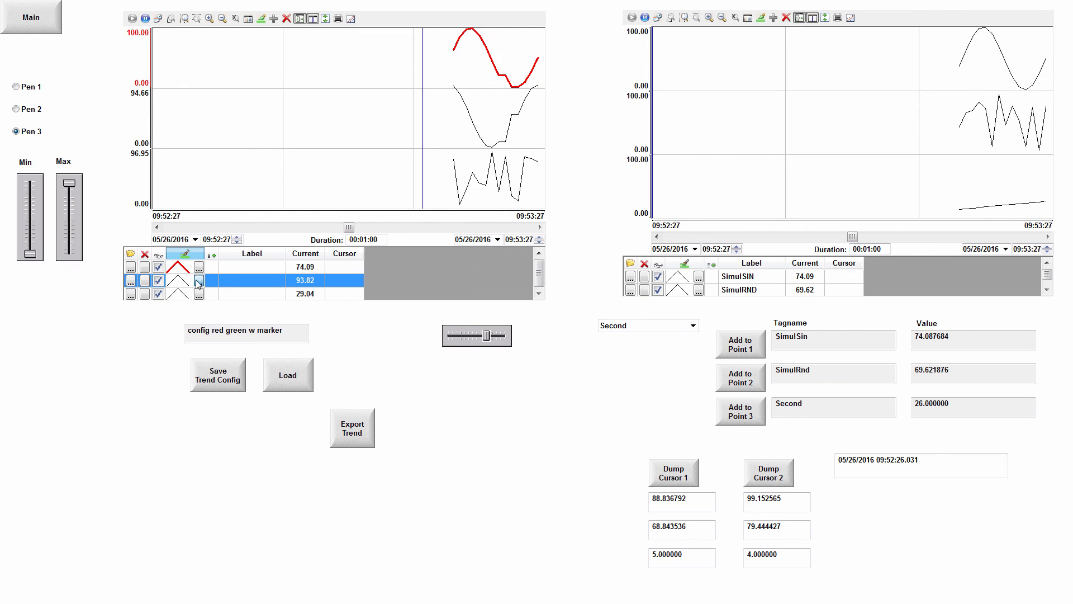
{"action": "left_click", "coordinate": [506, 336]}
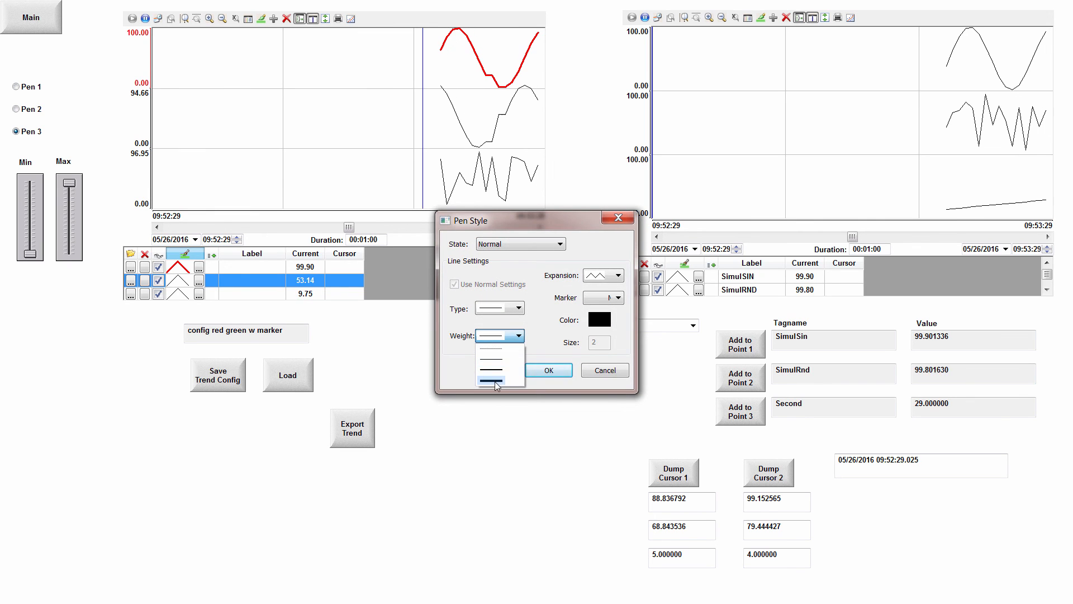
{"action": "left_click", "coordinate": [498, 370]}
{"action": "left_click", "coordinate": [600, 319]}
{"action": "left_click", "coordinate": [499, 301]}
{"action": "left_click", "coordinate": [494, 443]}
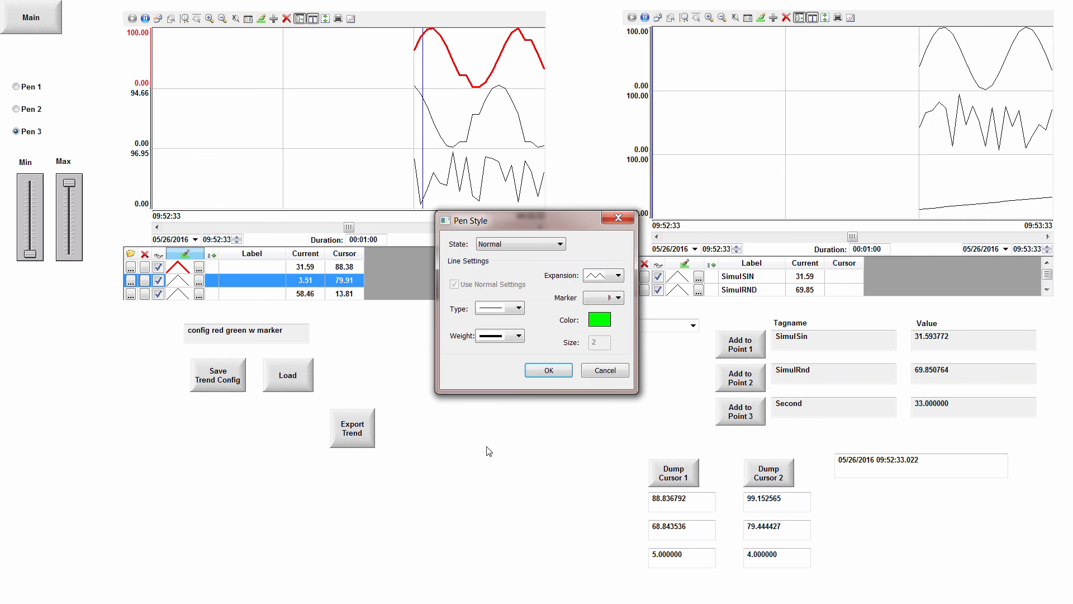
{"action": "left_click", "coordinate": [543, 378]}
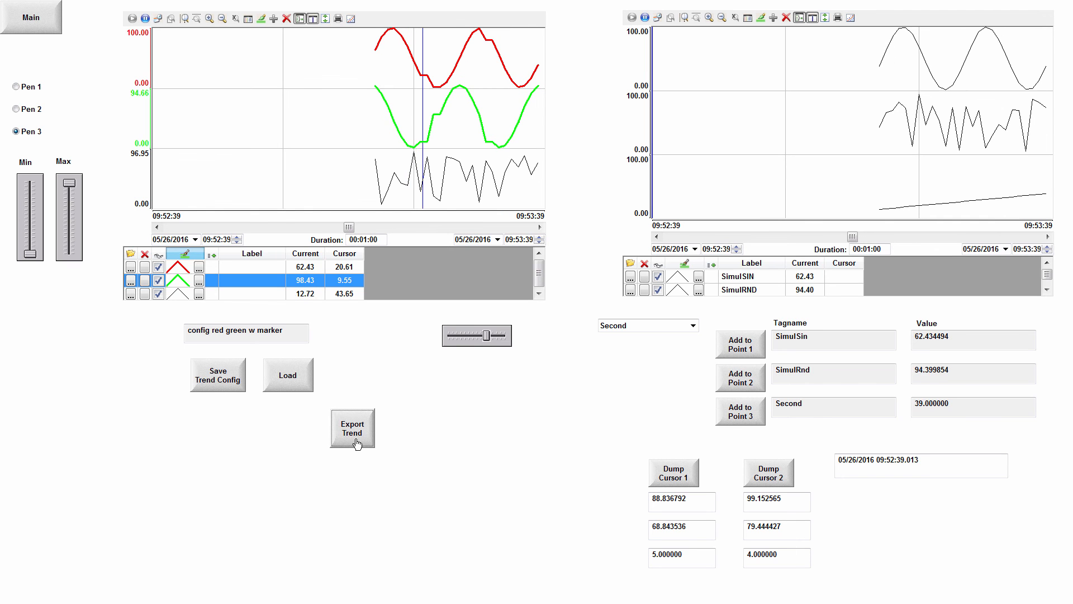
Export the styled trend as an image and check TrendOutput.jpg in the JumpStartMay2016 project folder.
{"action": "key", "text": "alt+Tab"}
{"action": "key", "text": "Tab"}
{"action": "key", "text": "Tab"}
{"action": "key", "text": "Tab"}
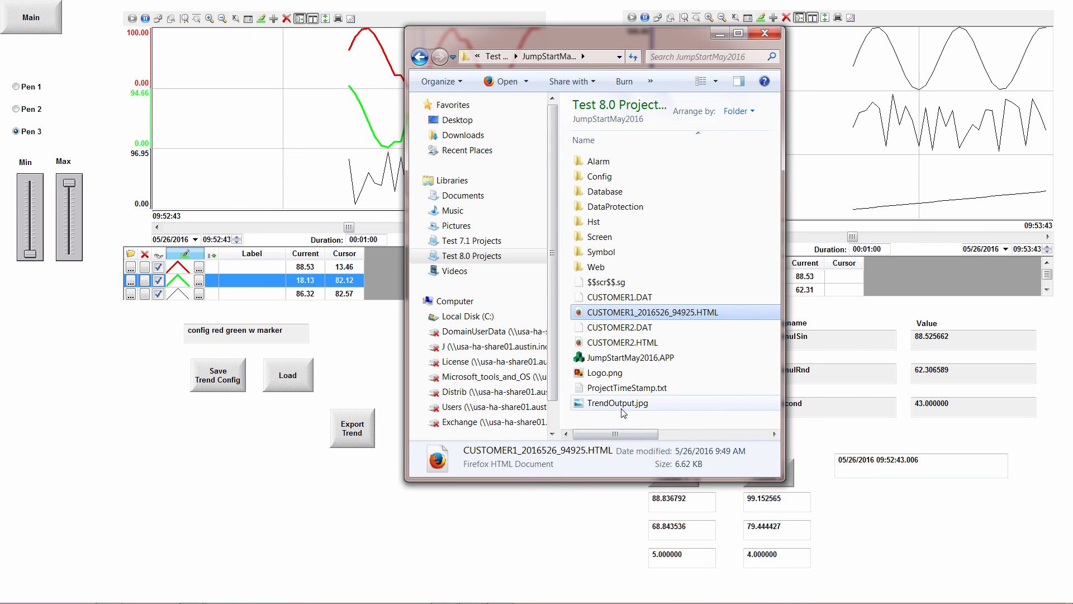
{"action": "left_click", "coordinate": [618, 403]}
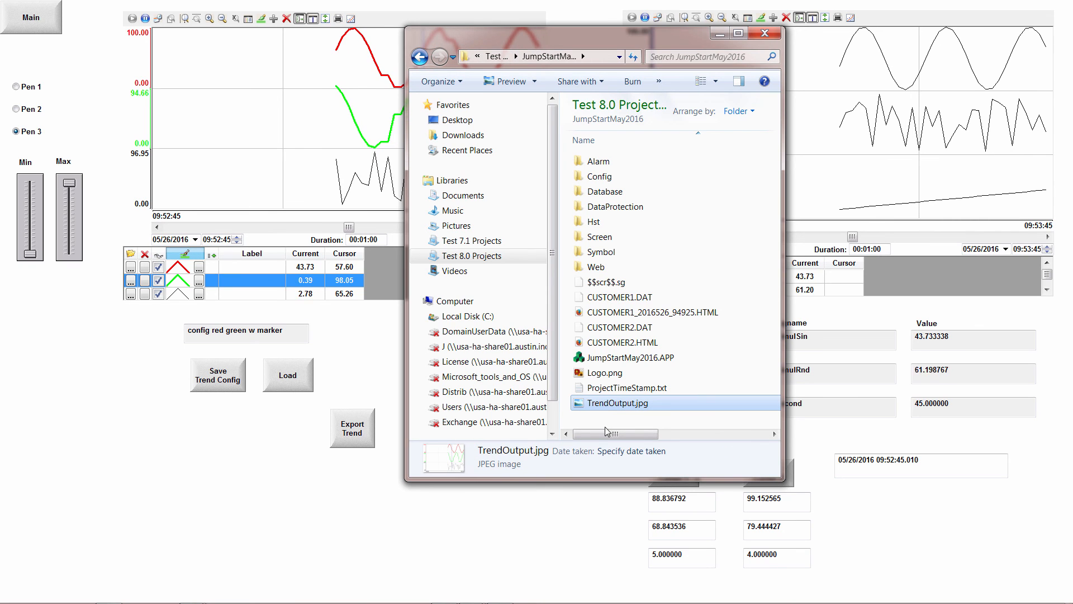
{"action": "left_click", "coordinate": [718, 35]}
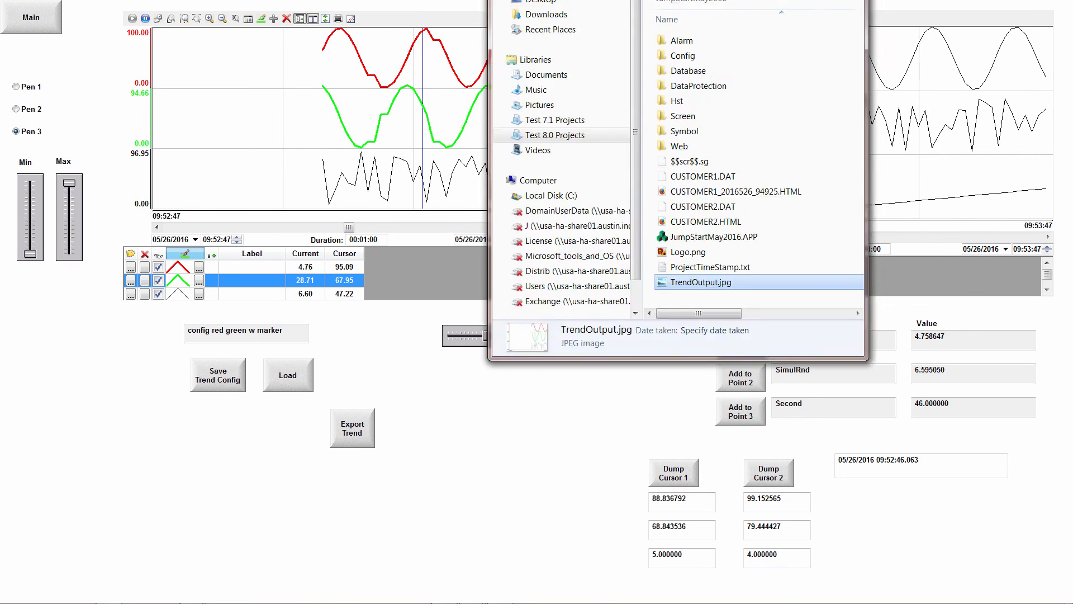
Print the report from the Main screen, and review the generated CUSTOMER2_2016526_95353.HTML down to the product section in the browser.
{"action": "left_click", "coordinate": [40, 18]}
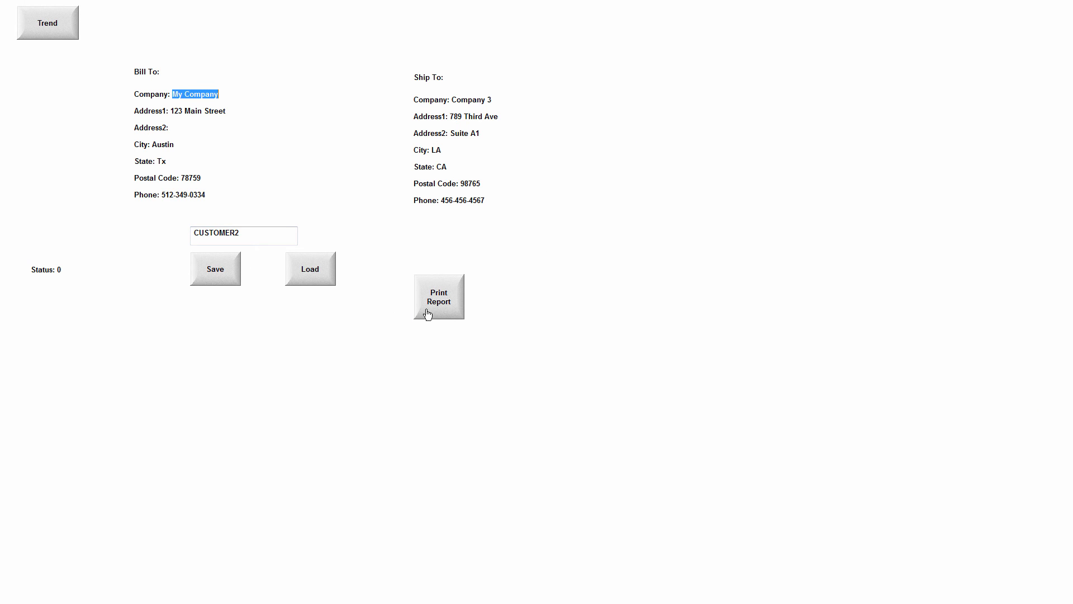
{"action": "left_click", "coordinate": [448, 316]}
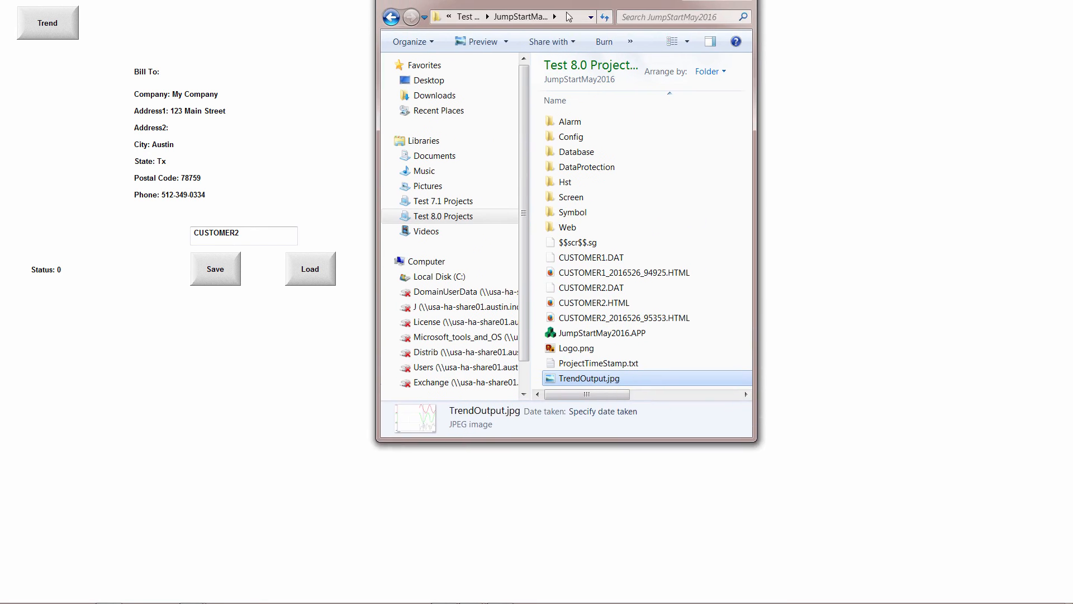
{"action": "left_click", "coordinate": [622, 400]}
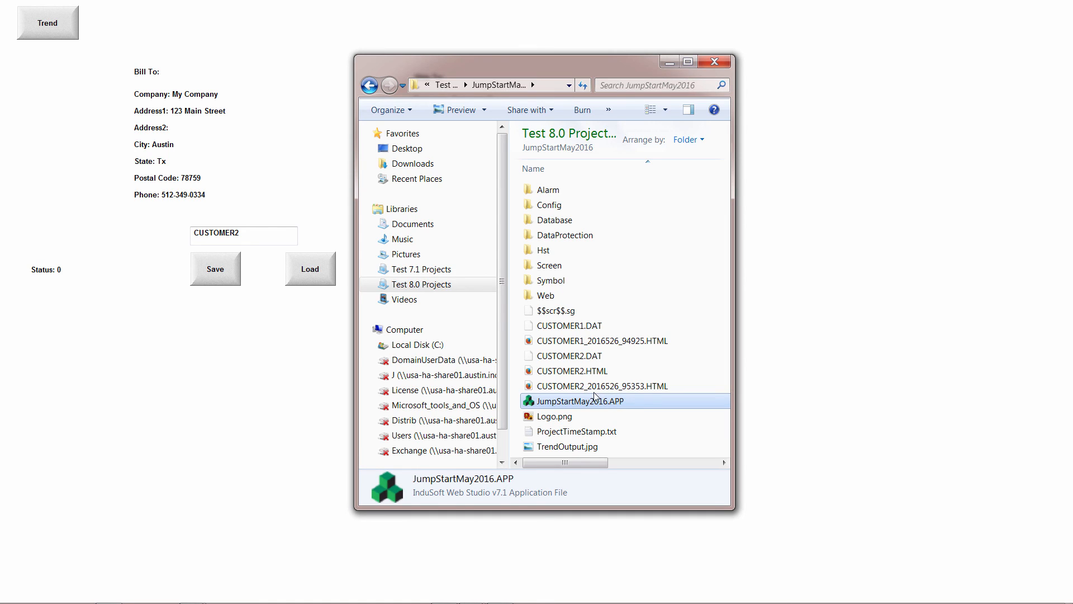
{"action": "left_click", "coordinate": [594, 386]}
{"action": "left_click", "coordinate": [594, 387]}
{"action": "left_click", "coordinate": [640, 415]}
{"action": "double_click", "coordinate": [607, 389]}
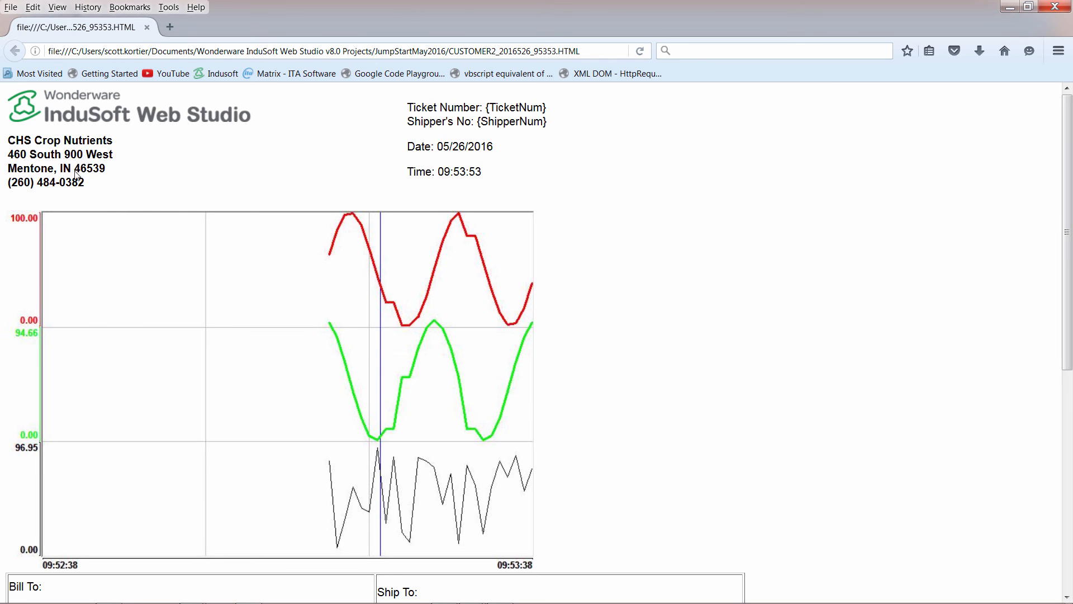
{"action": "left_click_drag", "start_coordinate": [1066, 202], "coordinate": [1071, 364]}
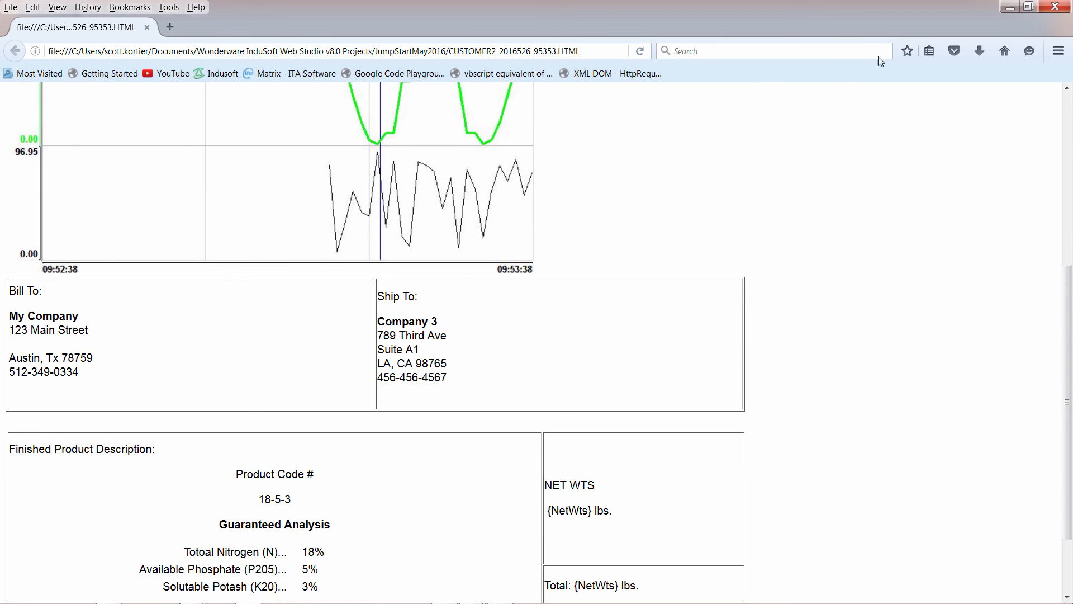
{"action": "left_click", "coordinate": [1055, 7]}
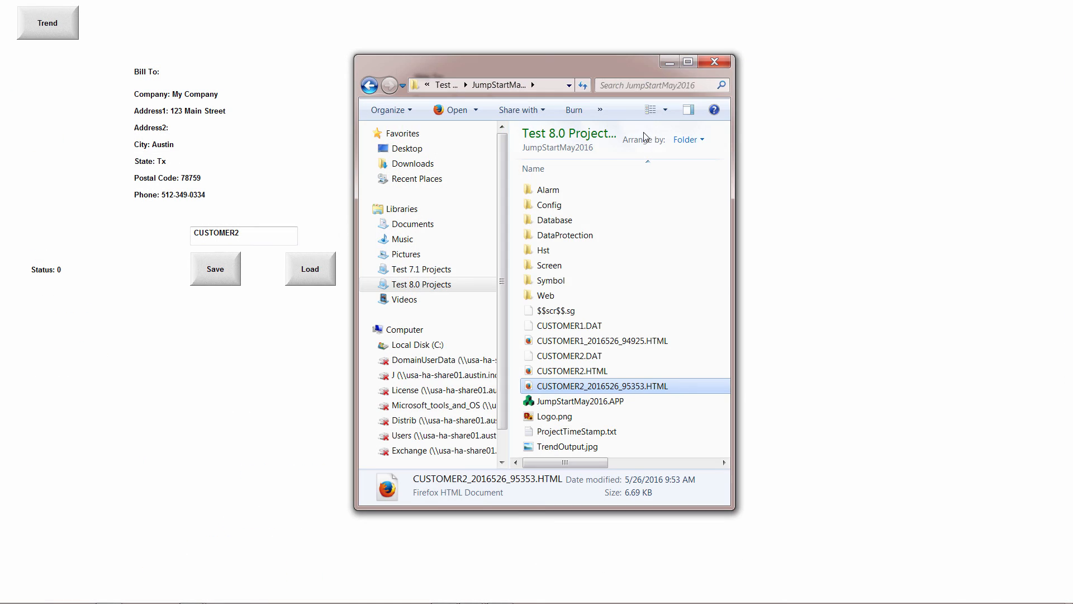
Switch to InduSoft Web Studio, open Report1 and delete the TrendOutput.jpg image line between the Bill To and Ship To cells.
{"action": "key", "text": "alt+Tab"}
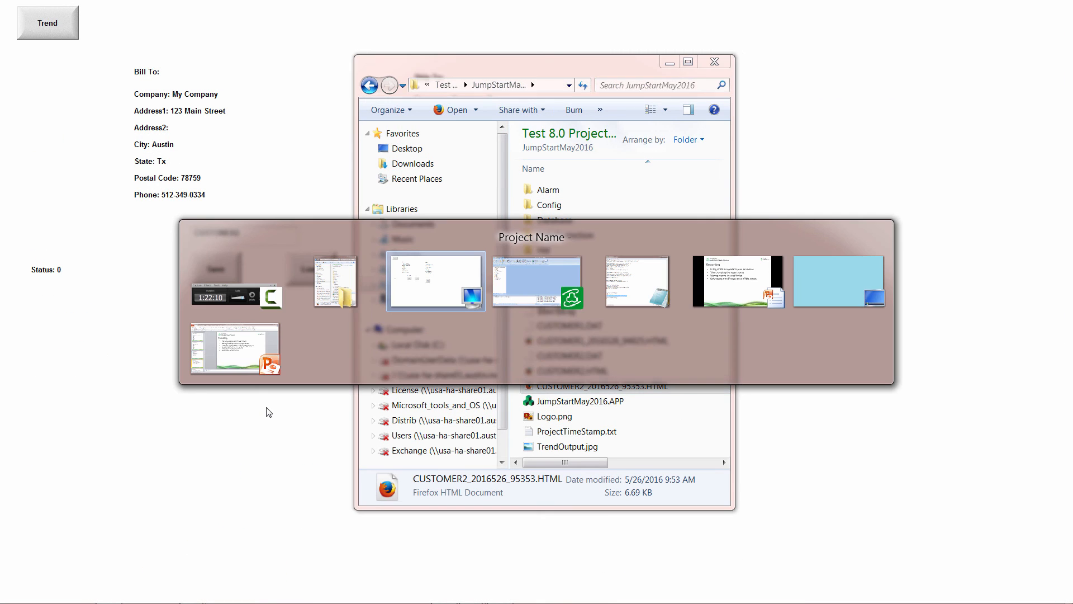
{"action": "key", "text": "alt+Tab"}
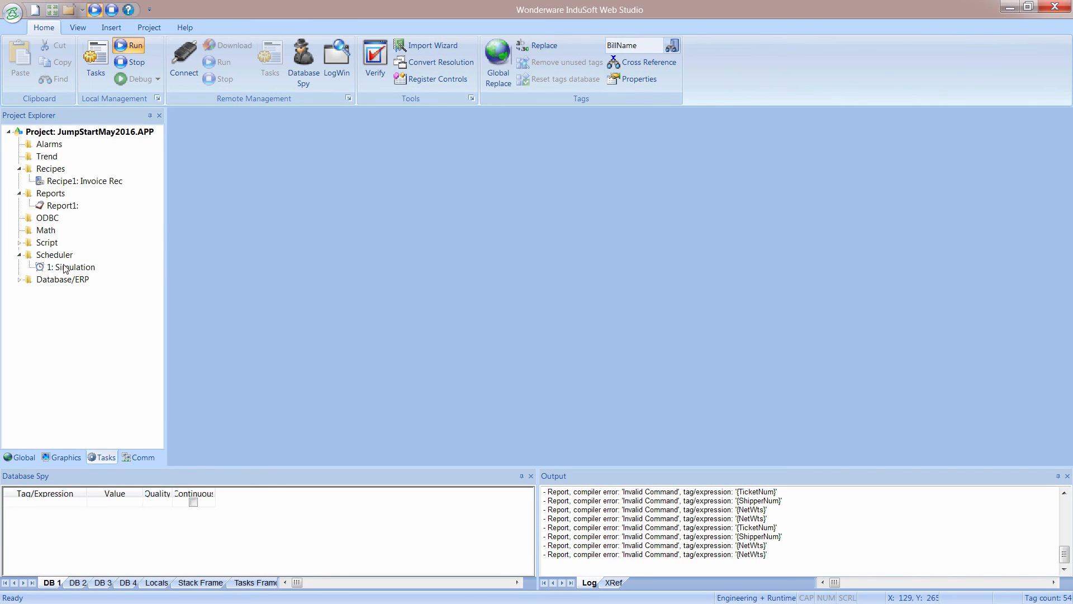
{"action": "double_click", "coordinate": [47, 208]}
{"action": "left_click_drag", "start_coordinate": [1071, 299], "coordinate": [1071, 393]}
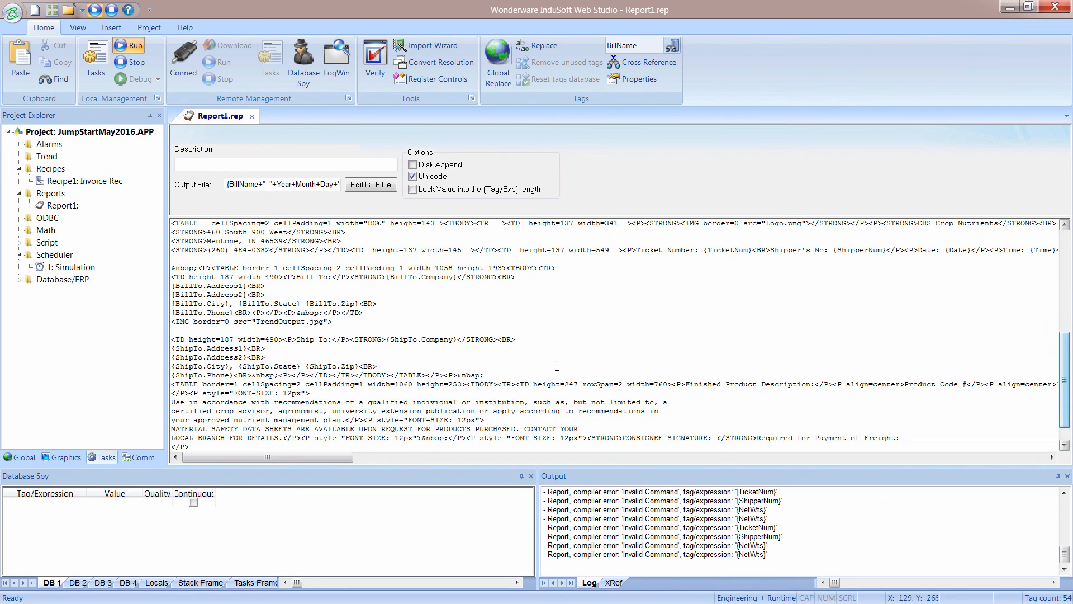
{"action": "left_click_drag", "start_coordinate": [340, 322], "coordinate": [168, 325]}
{"action": "key", "text": "ctrl+c"}
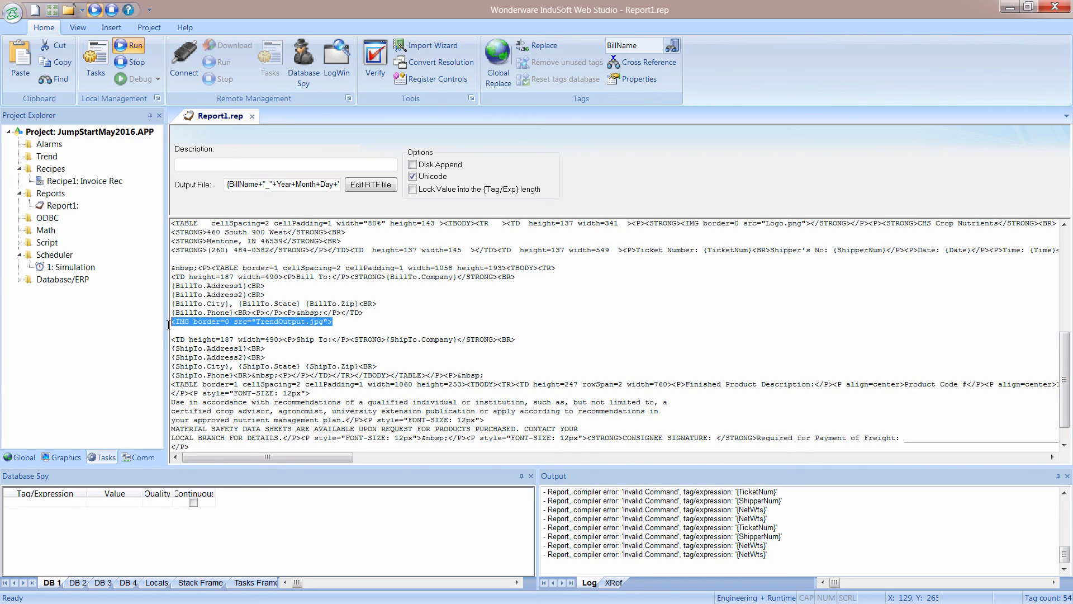
{"action": "key", "text": "Delete"}
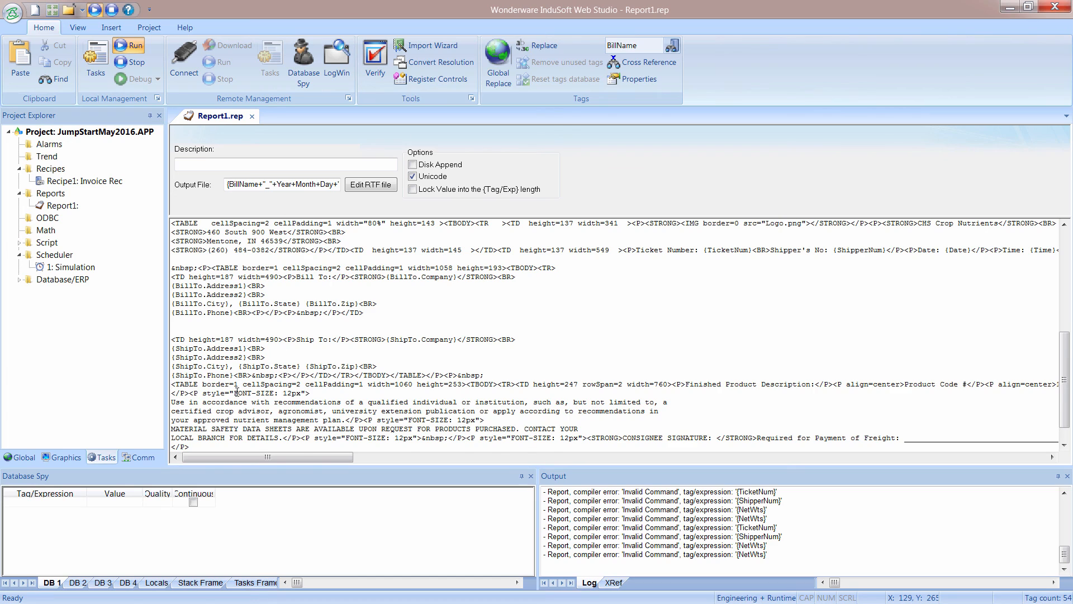
Insert <IMG border=0 src="TrendOutput.jpg"> on its own line before the Finished Product Description table, and save and close Report1.
{"action": "key", "text": "Return"}
{"action": "key", "text": "Return"}
{"action": "key", "text": "ctrl+v"}
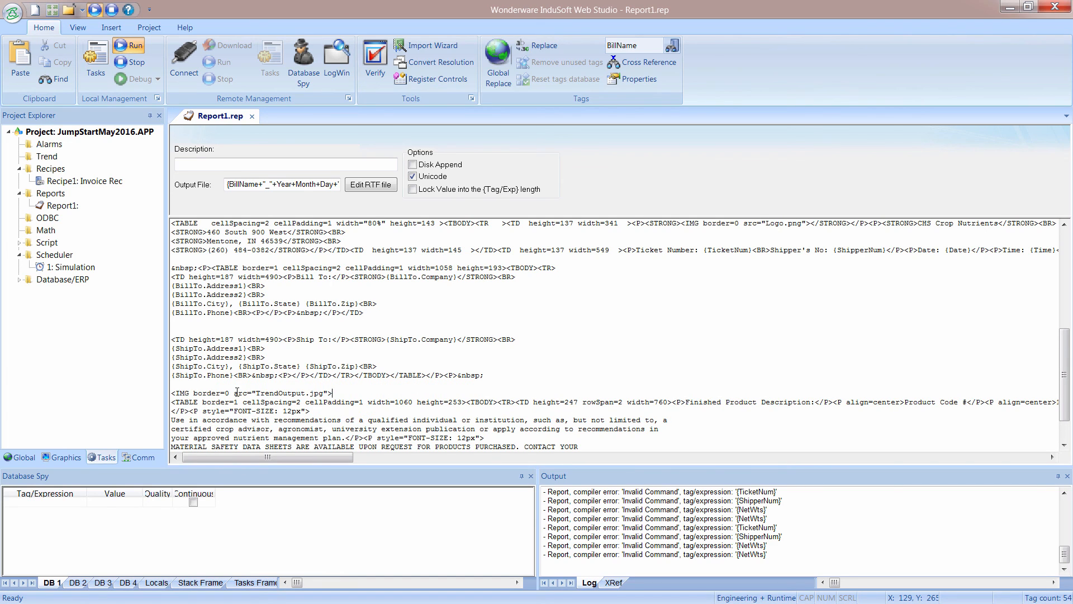
{"action": "left_click", "coordinate": [250, 117]}
{"action": "left_click", "coordinate": [468, 356]}
Run the project and export the trend image again from its Trend screen.
{"action": "left_click", "coordinate": [123, 46]}
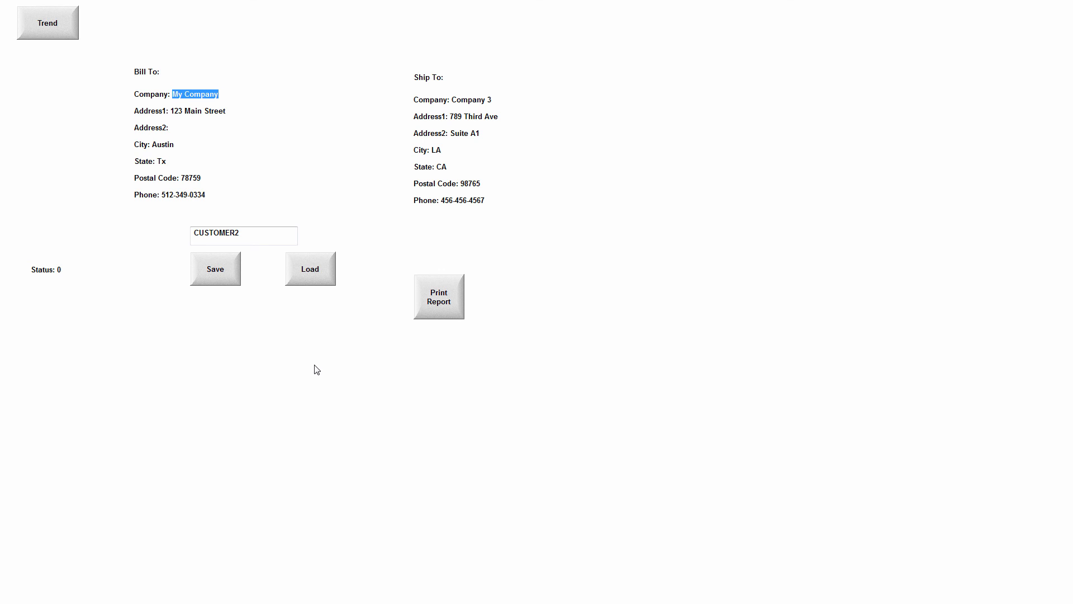
{"action": "left_click", "coordinate": [55, 34]}
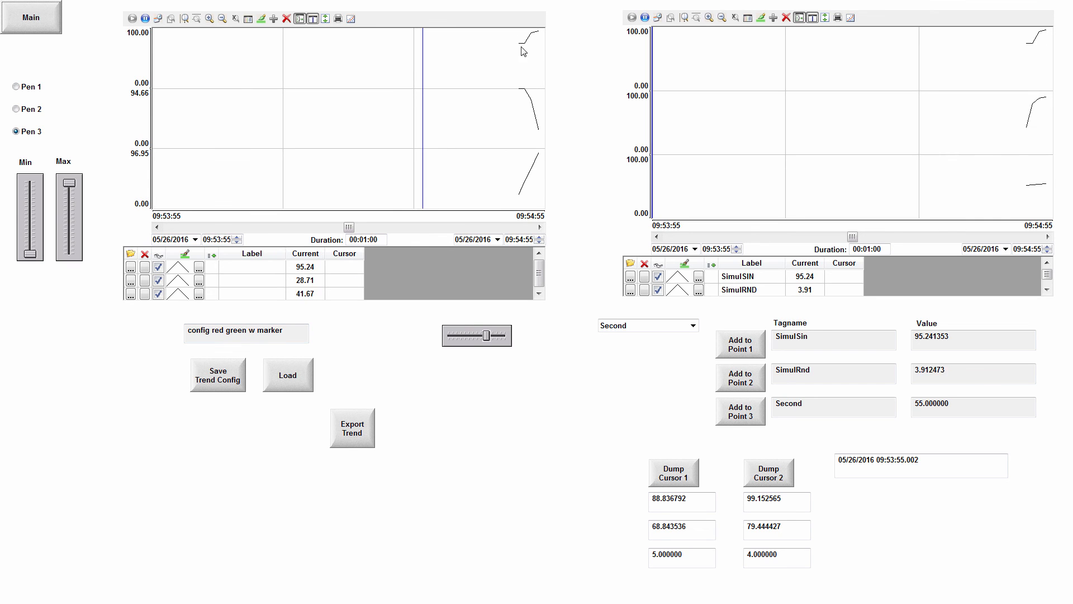
{"action": "left_click", "coordinate": [361, 436]}
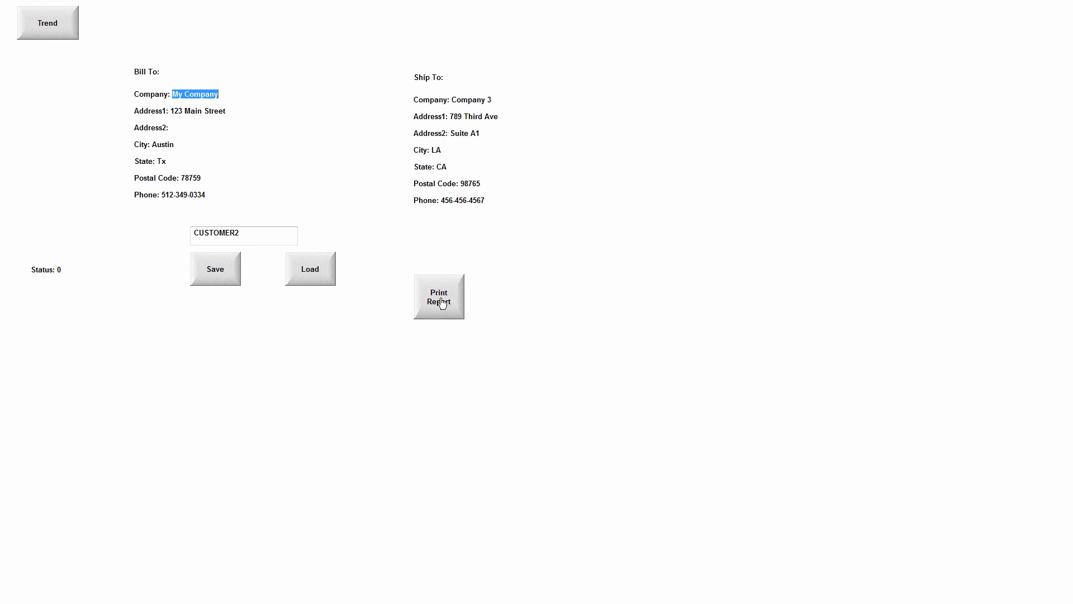
Print the CUSTOMER2 report from the Main screen, and review the trend image's placement in CUSTOMER2_2016526_95353.HTML.
{"action": "left_click", "coordinate": [442, 302]}
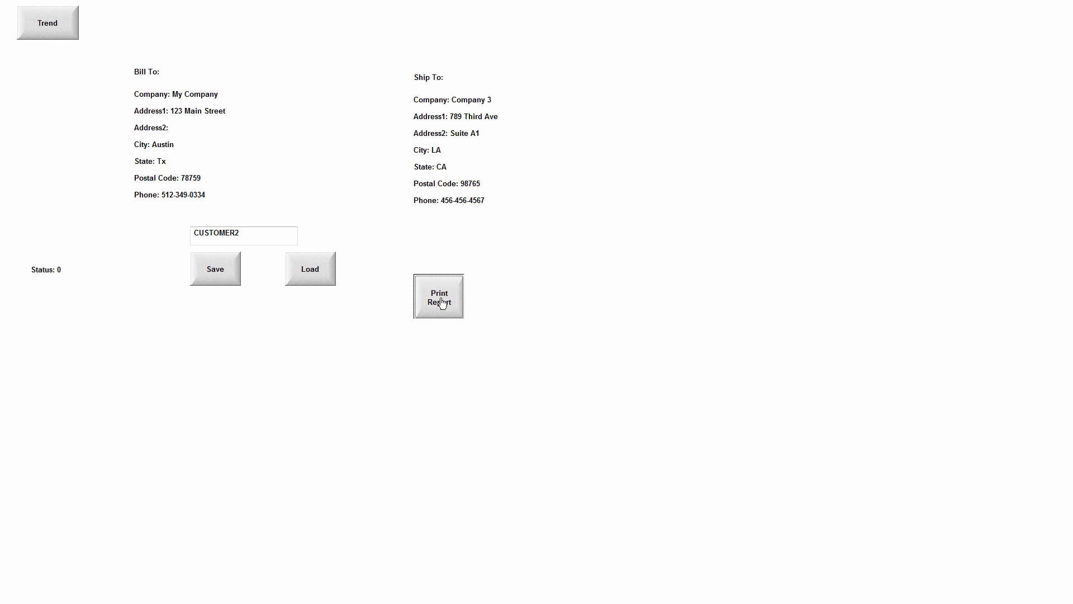
{"action": "key", "text": "alt+Tab"}
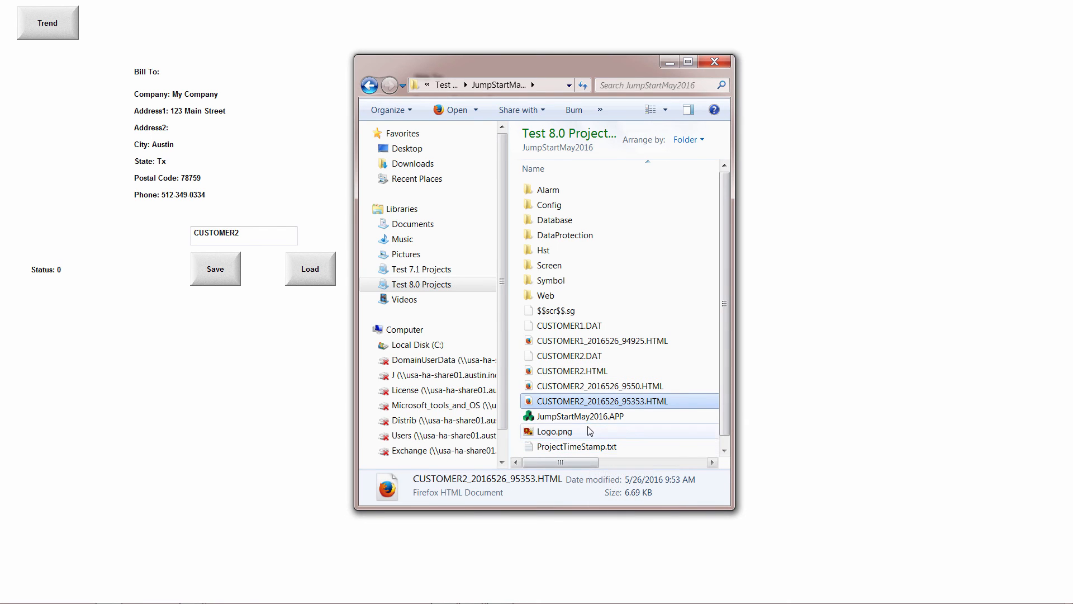
{"action": "mouse_move", "coordinate": [796, 563]}
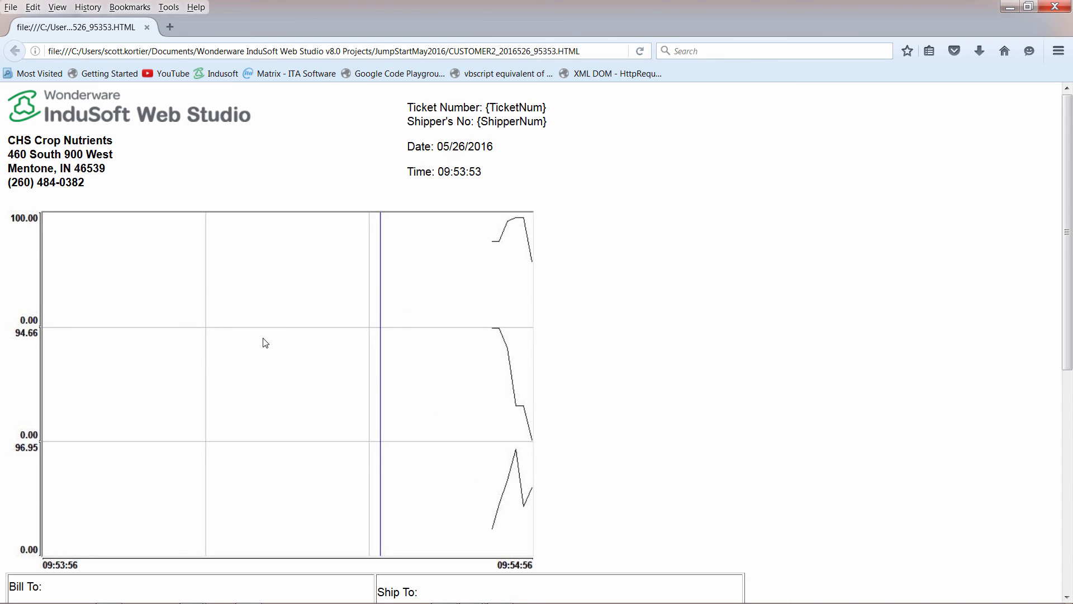
{"action": "scroll", "coordinate": [266, 343], "scroll_direction": "down", "scroll_amount": 5}
{"action": "scroll", "coordinate": [254, 329], "scroll_direction": "up", "scroll_amount": 5}
{"action": "scroll", "coordinate": [249, 328], "scroll_direction": "down", "scroll_amount": 6}
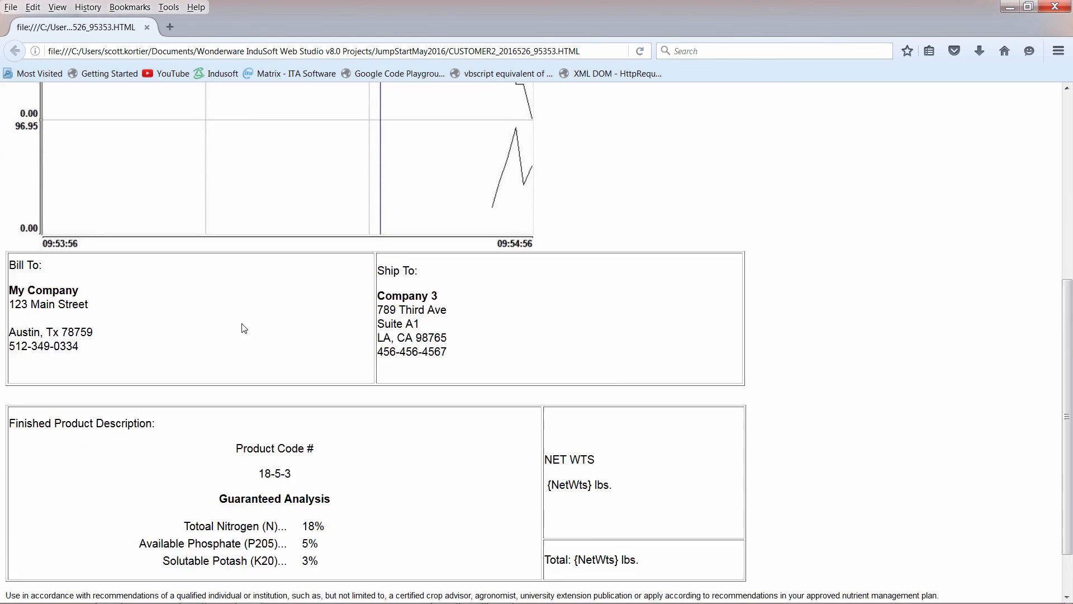
{"action": "scroll", "coordinate": [213, 306], "scroll_direction": "up", "scroll_amount": 4}
{"action": "scroll", "coordinate": [221, 303], "scroll_direction": "up", "scroll_amount": 1}
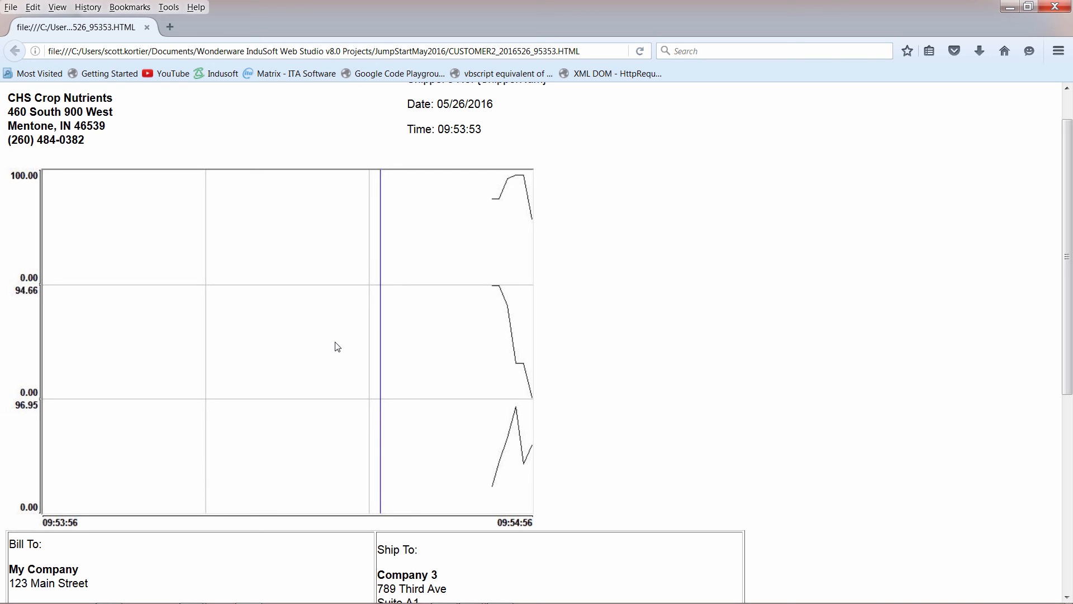
{"action": "scroll", "coordinate": [360, 380], "scroll_direction": "down", "scroll_amount": 6}
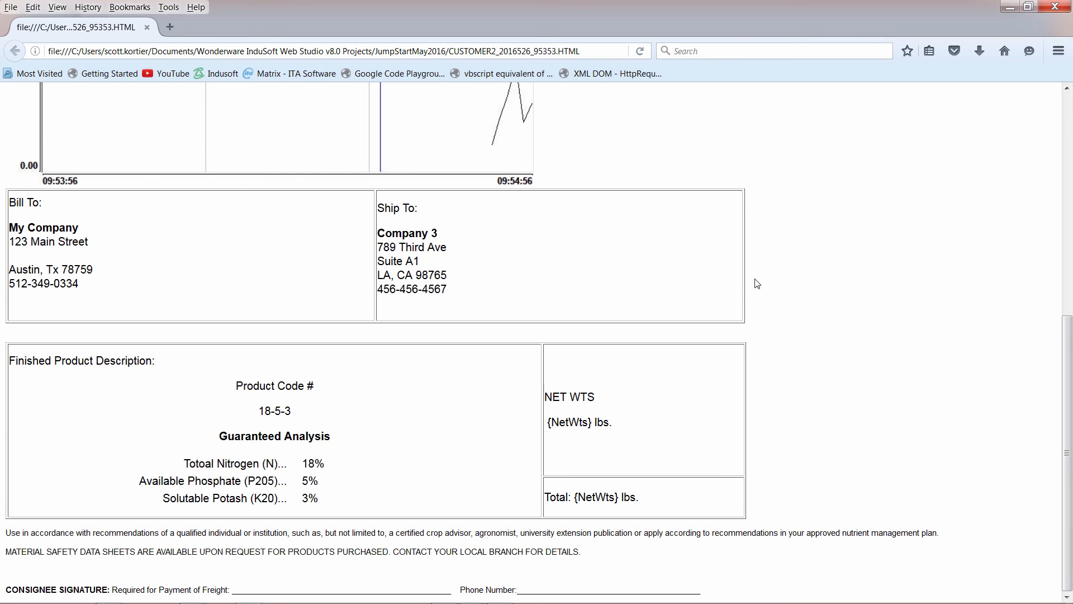
Switch to PracticalApplicationsMay2016.pptx in PowerPoint and find the slides that follow the Trending slide.
{"action": "key", "text": "alt+Tab"}
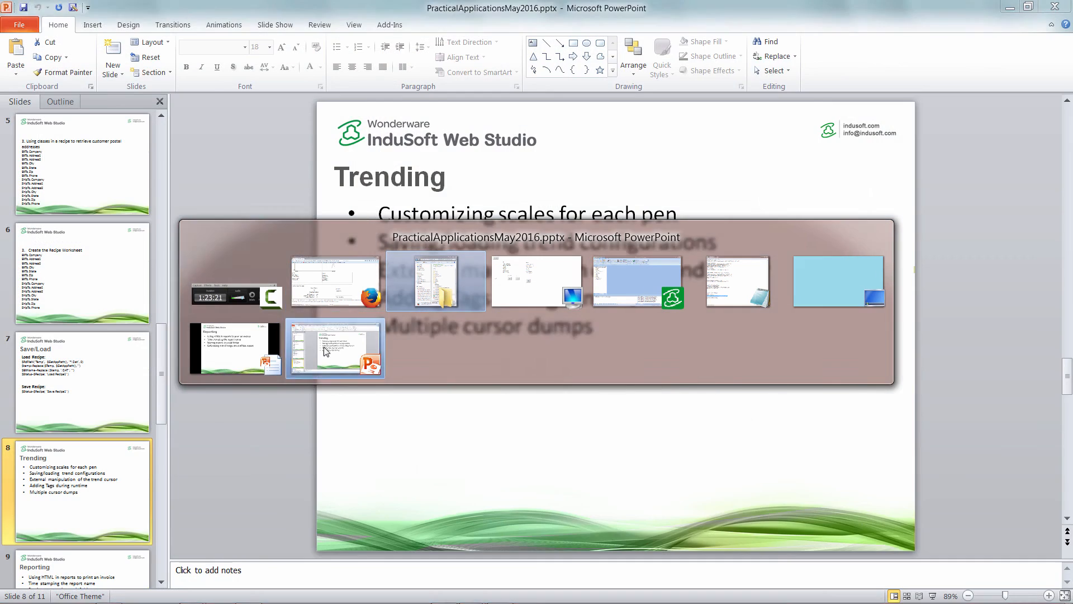
{"action": "left_click", "coordinate": [335, 348]}
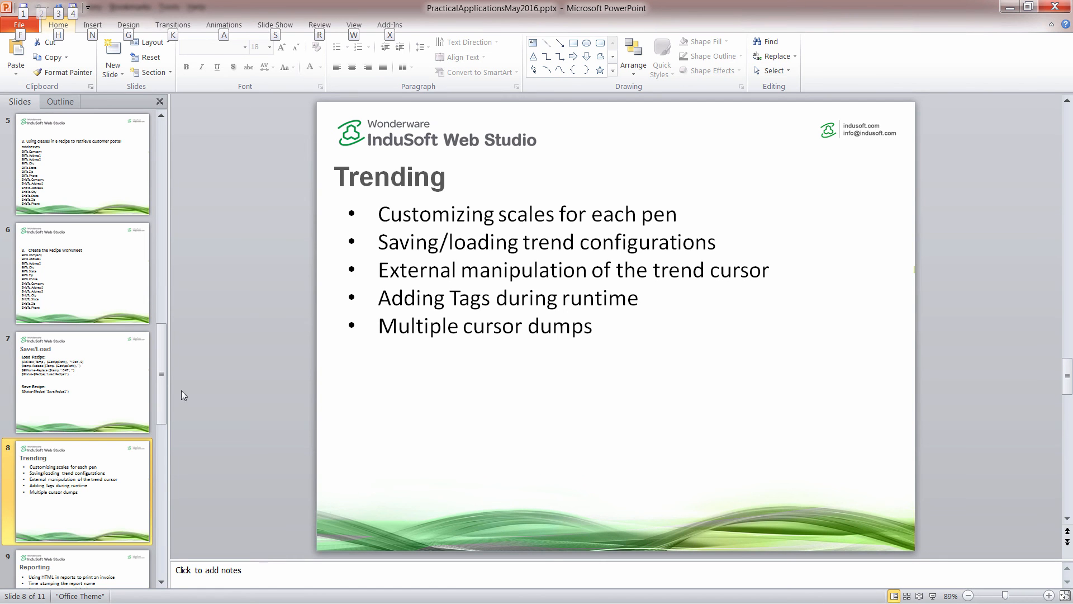
{"action": "left_click_drag", "start_coordinate": [163, 400], "coordinate": [162, 525]}
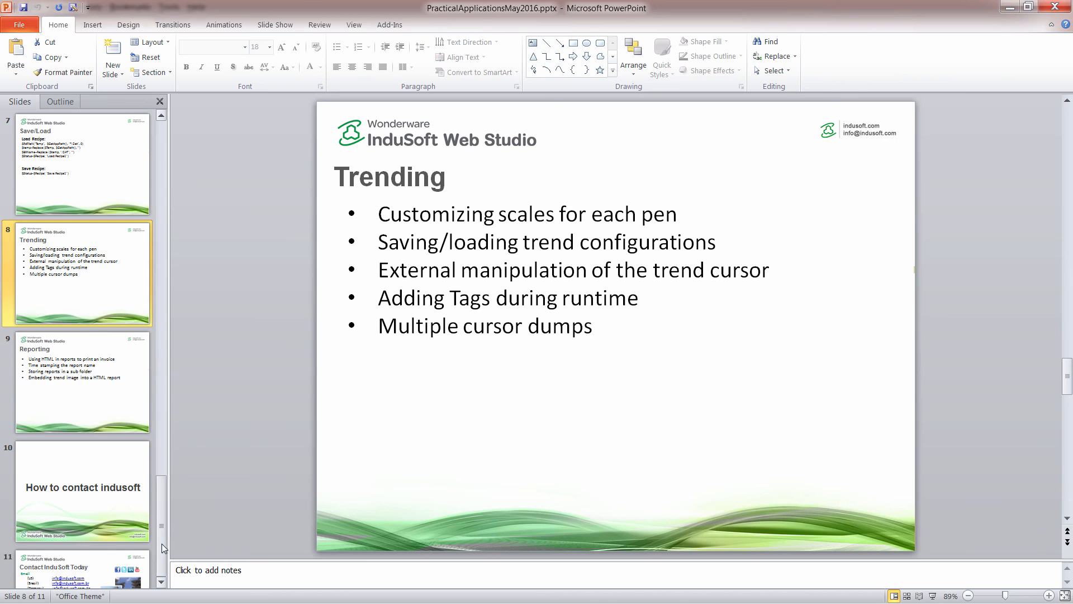